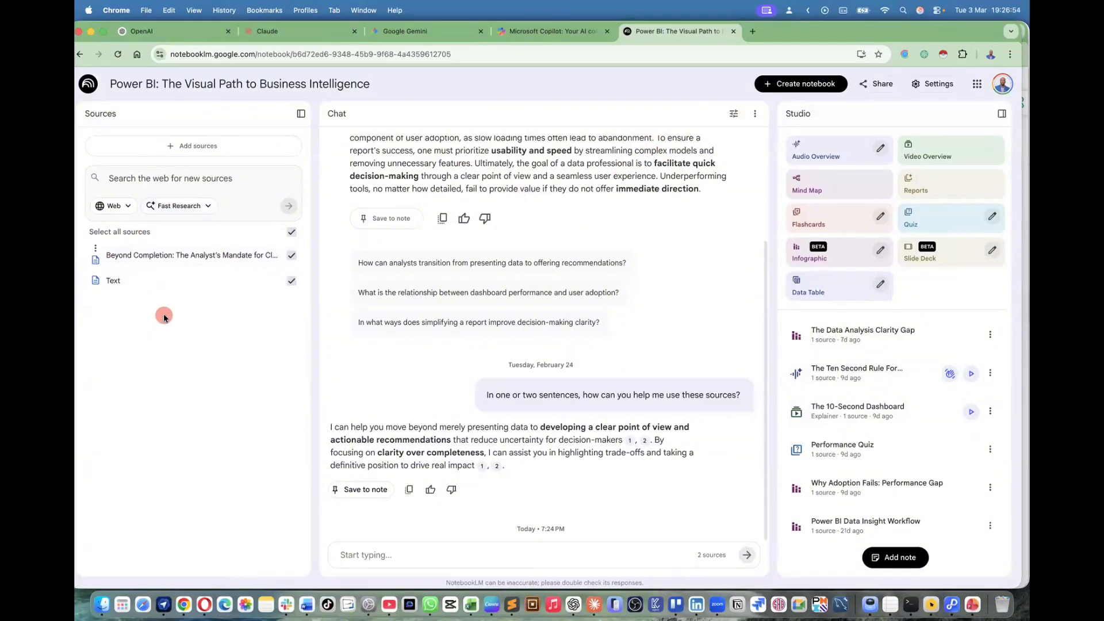
# Step: Check which source types the notebook's new-source search can use
pyautogui.click(127, 206)
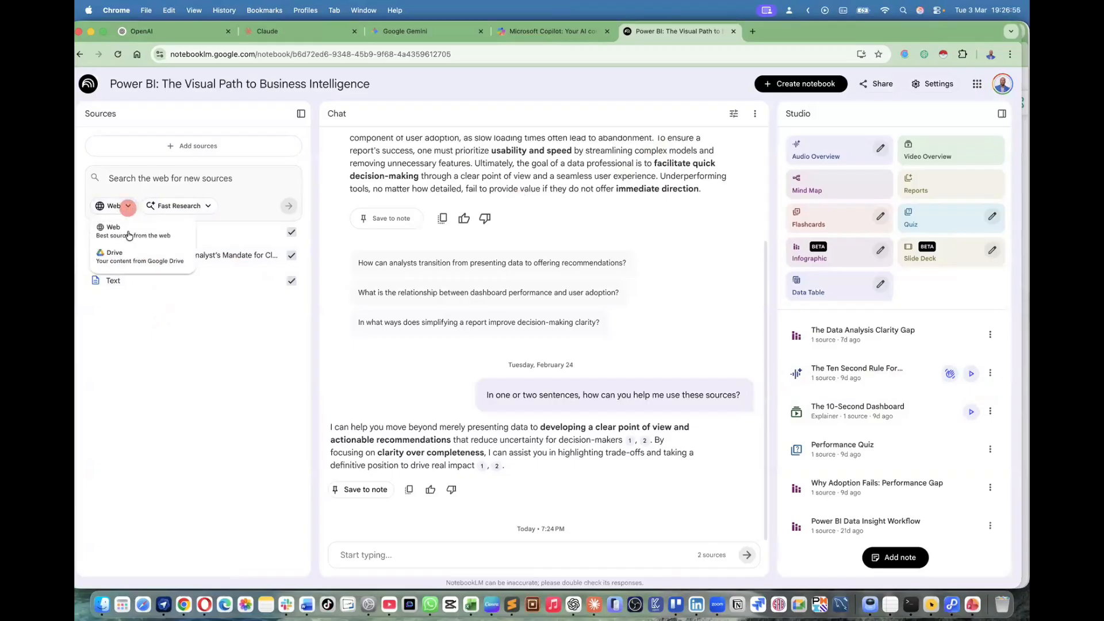
pyautogui.click(153, 345)
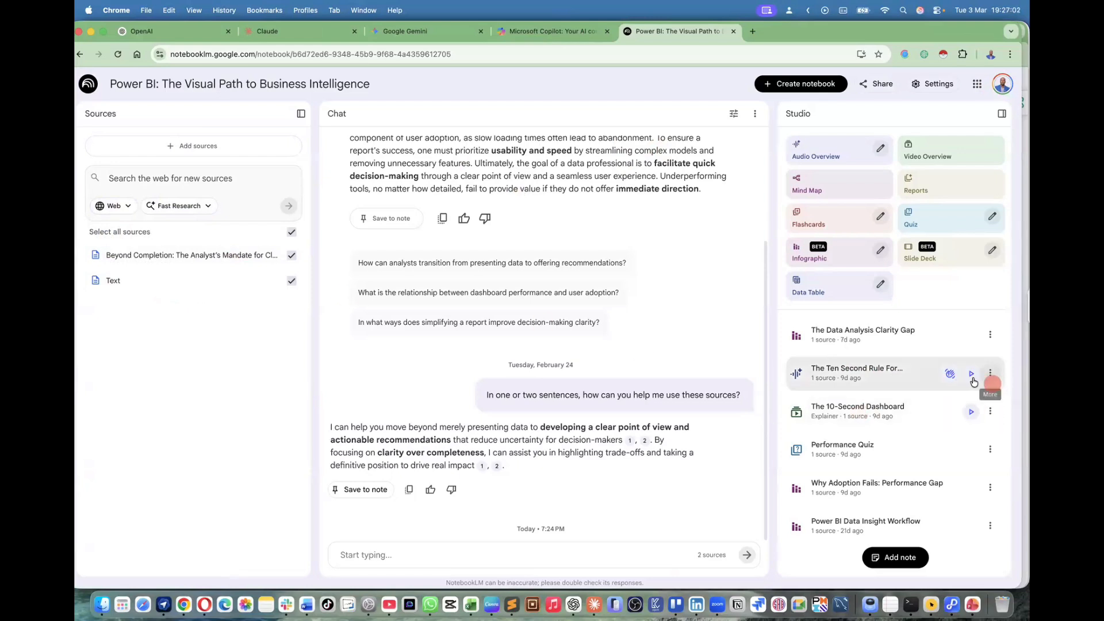
# Step: Play the Ten Second Rule audio overview and open The 10-Second Dashboard video overview, closing it again
pyautogui.click(972, 376)
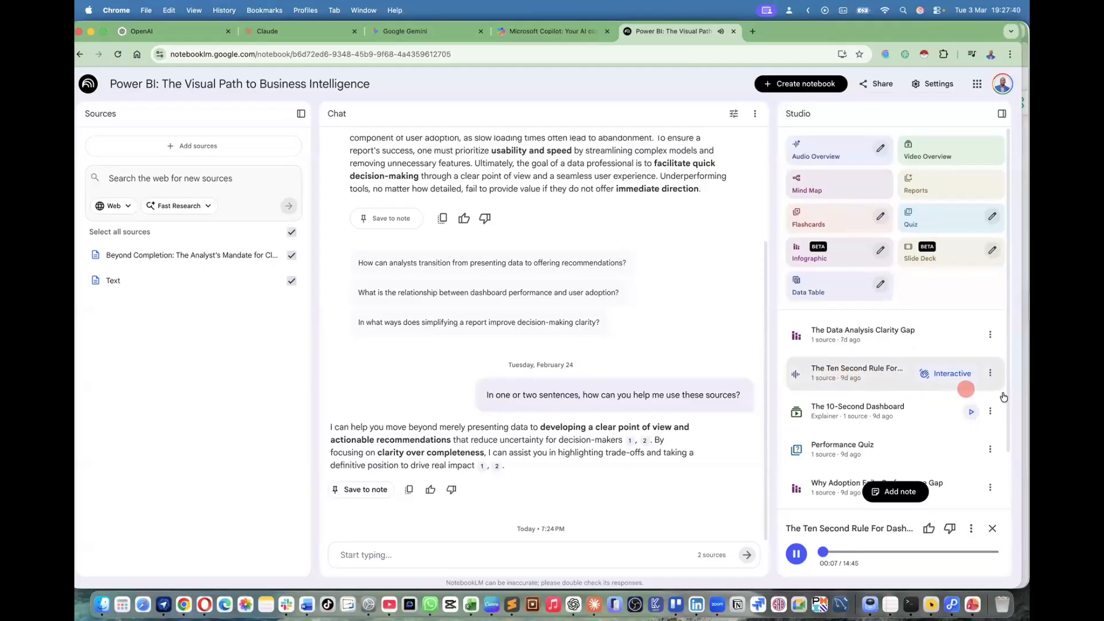
pyautogui.click(970, 411)
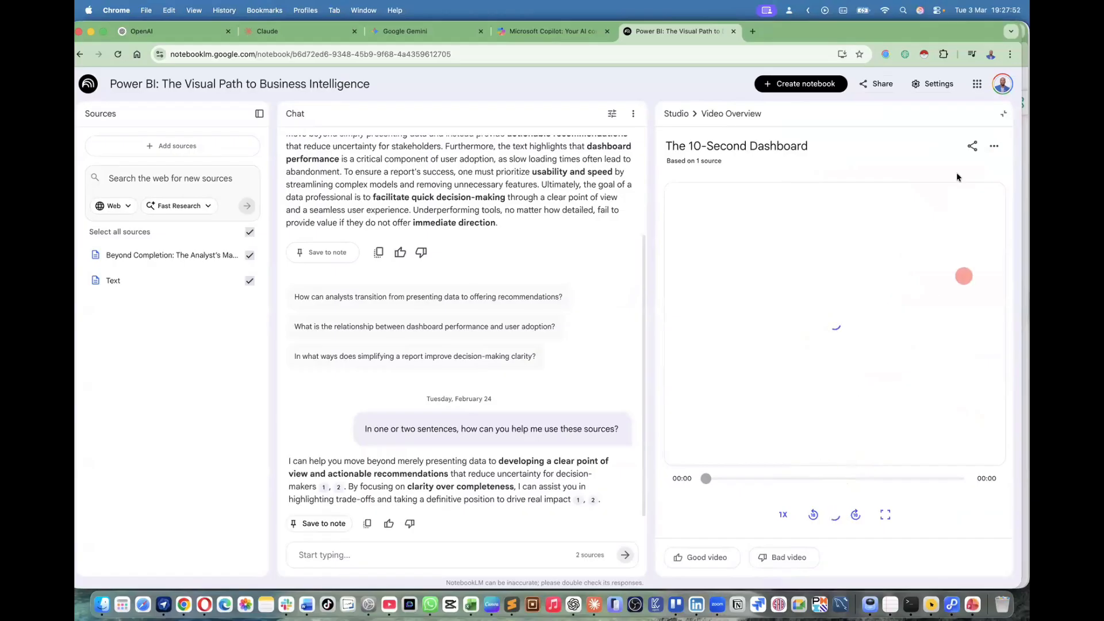
pyautogui.click(1002, 115)
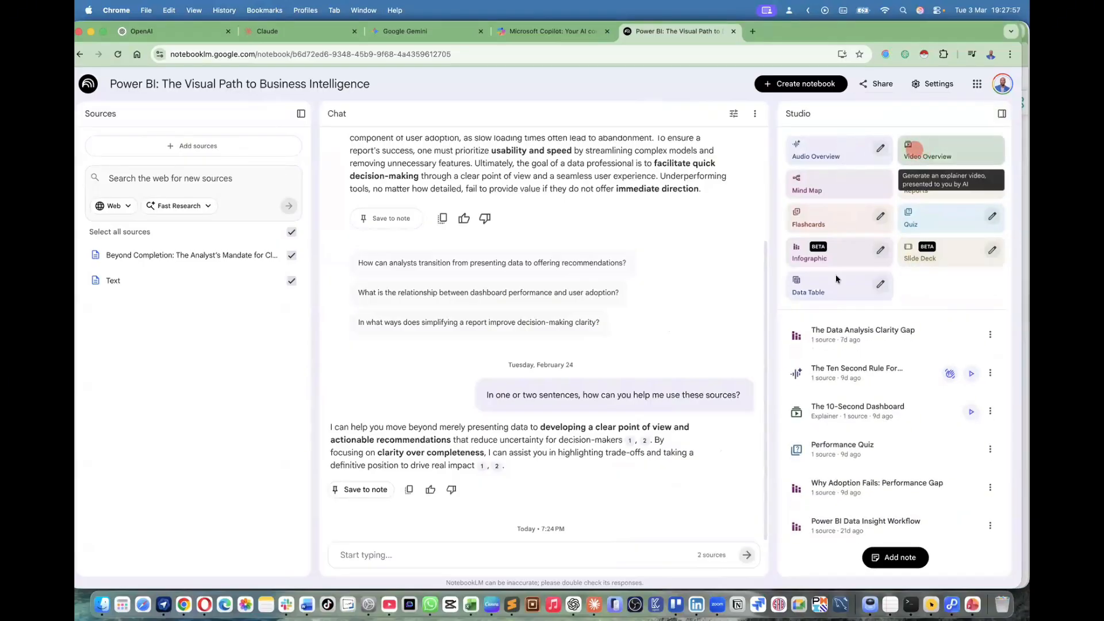
# Step: View The Data Analysis Clarity Gap infographic full size, and close it
pyautogui.click(868, 340)
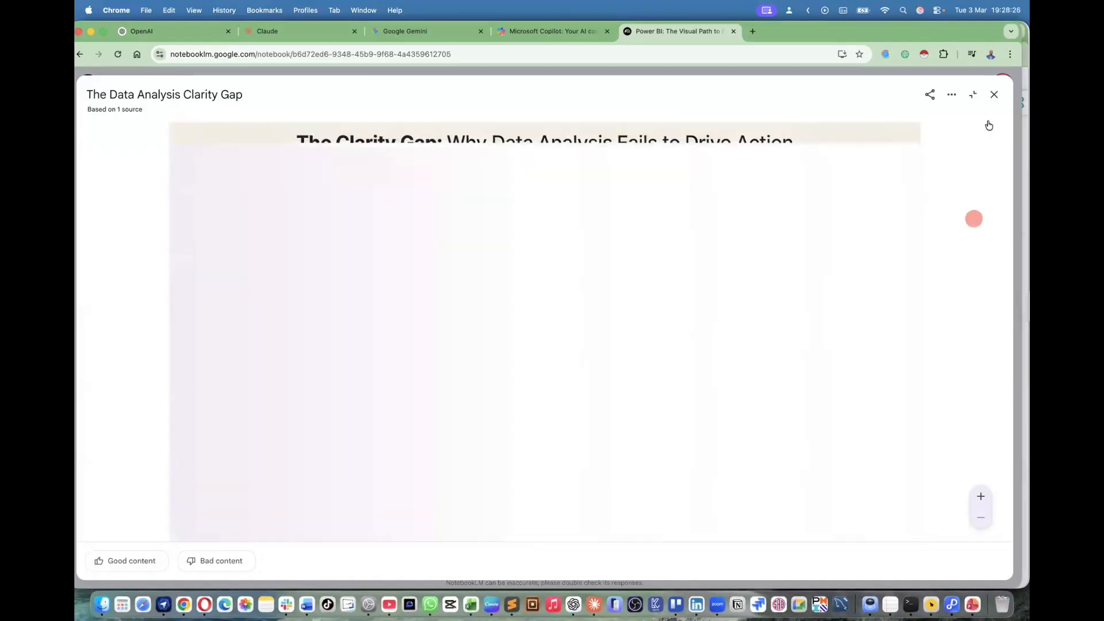
pyautogui.click(993, 94)
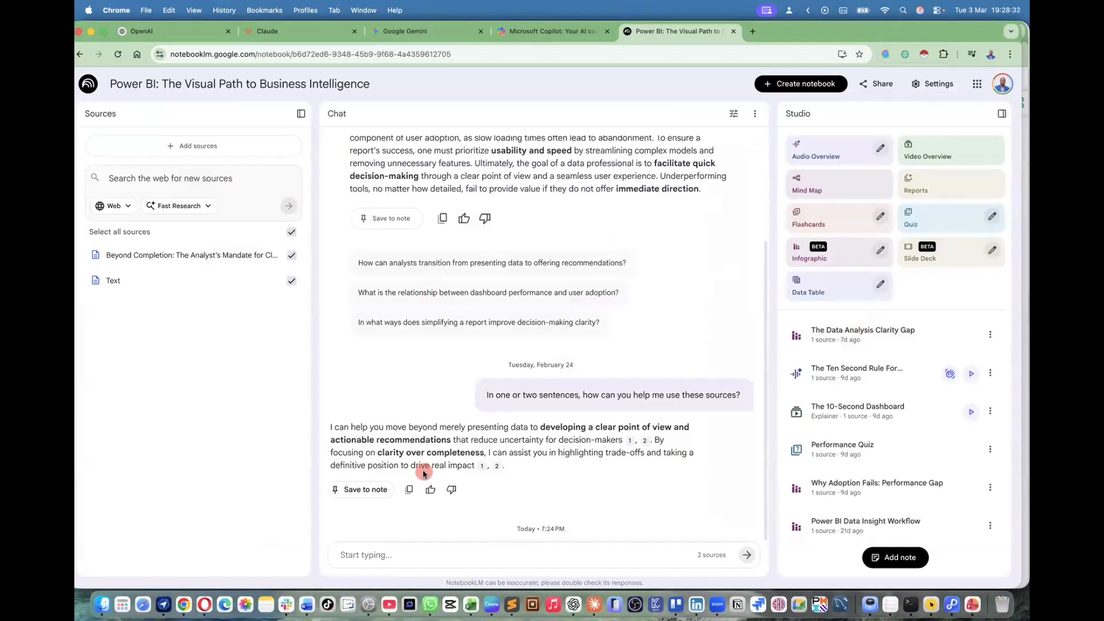
# Step: Switch to the OpenAI website and look at its log-in options
pyautogui.click(183, 37)
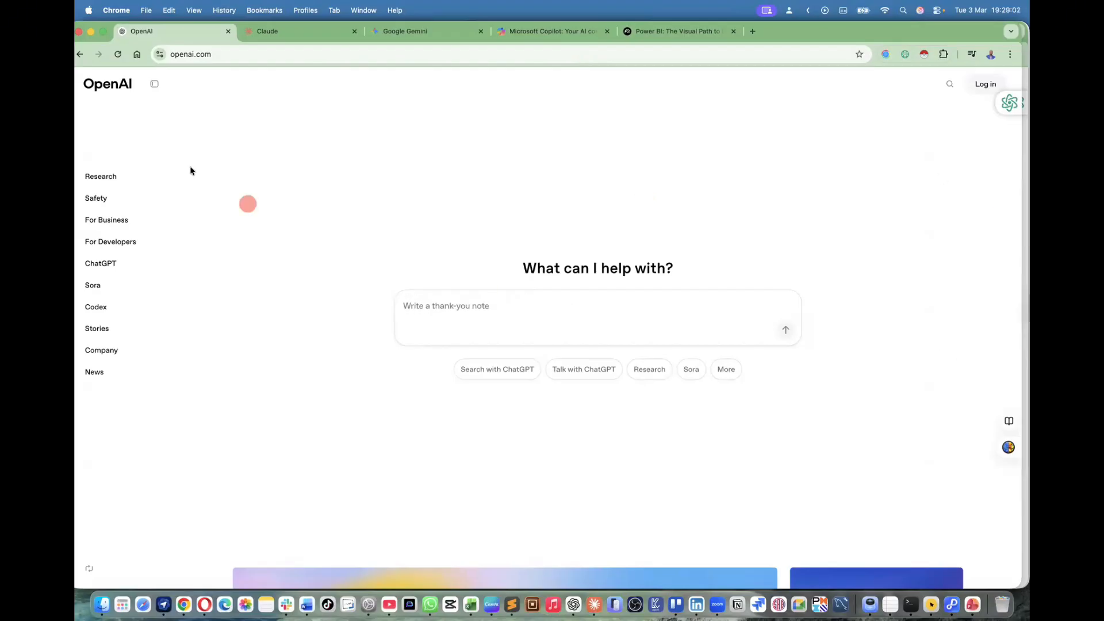
pyautogui.click(183, 30)
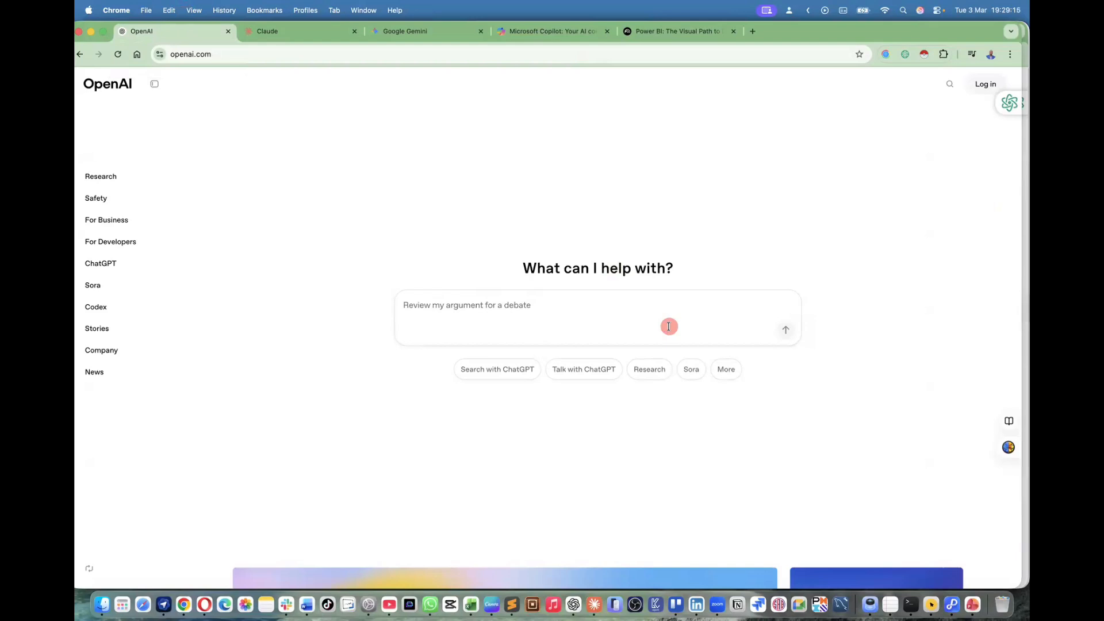
pyautogui.click(982, 84)
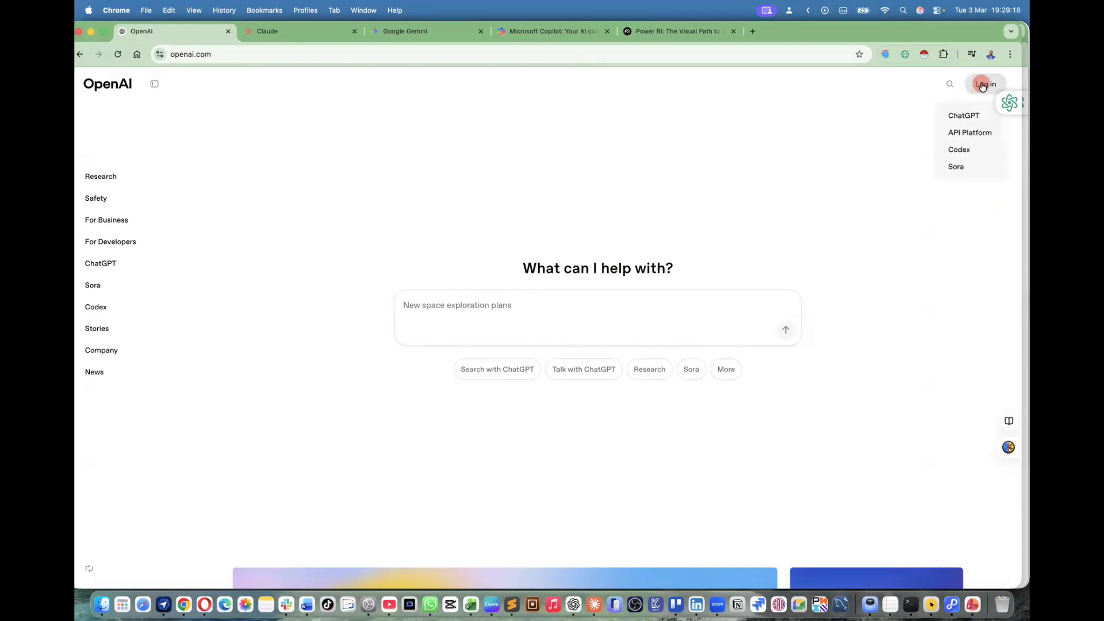
pyautogui.click(982, 87)
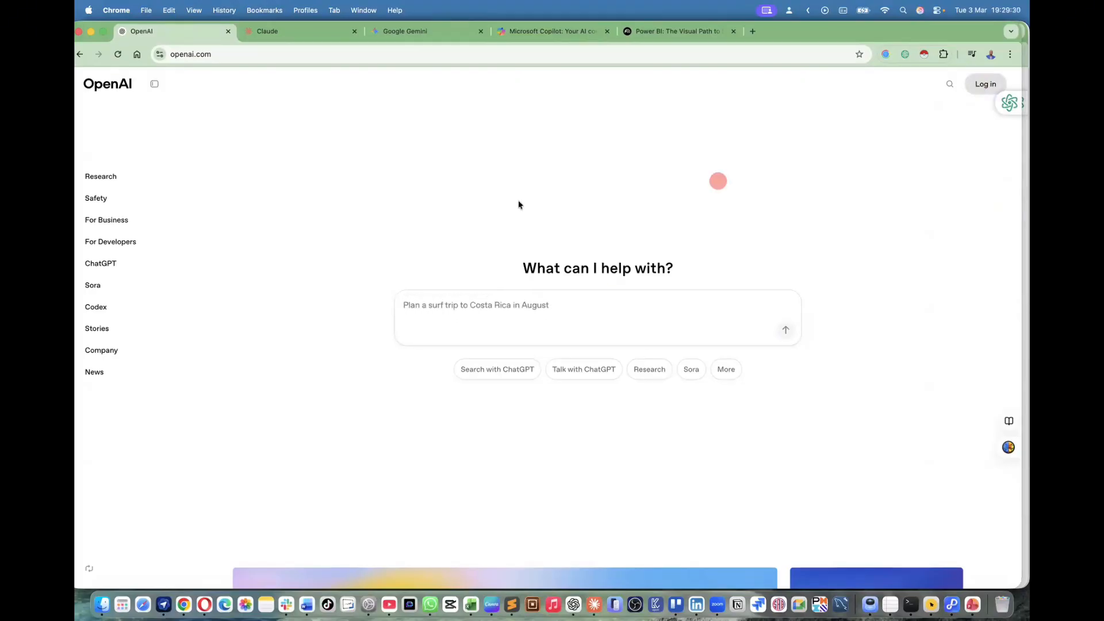
# Step: Visit Claude briefly, return to the Power BI notebook and find NotebookLM among the Google apps
pyautogui.click(292, 40)
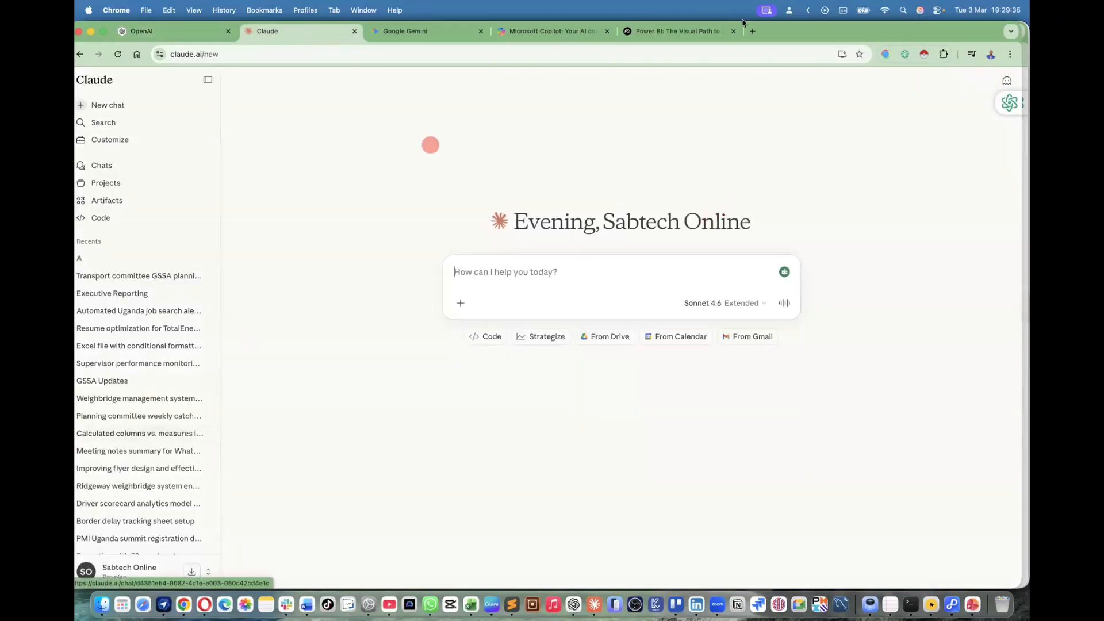
pyautogui.click(694, 31)
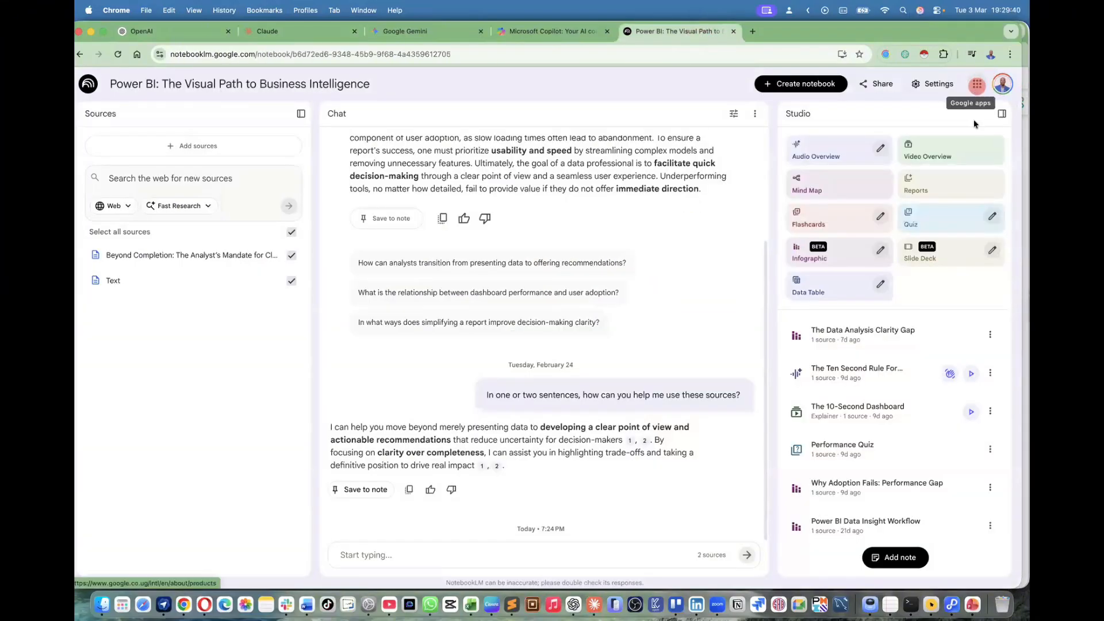
pyautogui.click(975, 90)
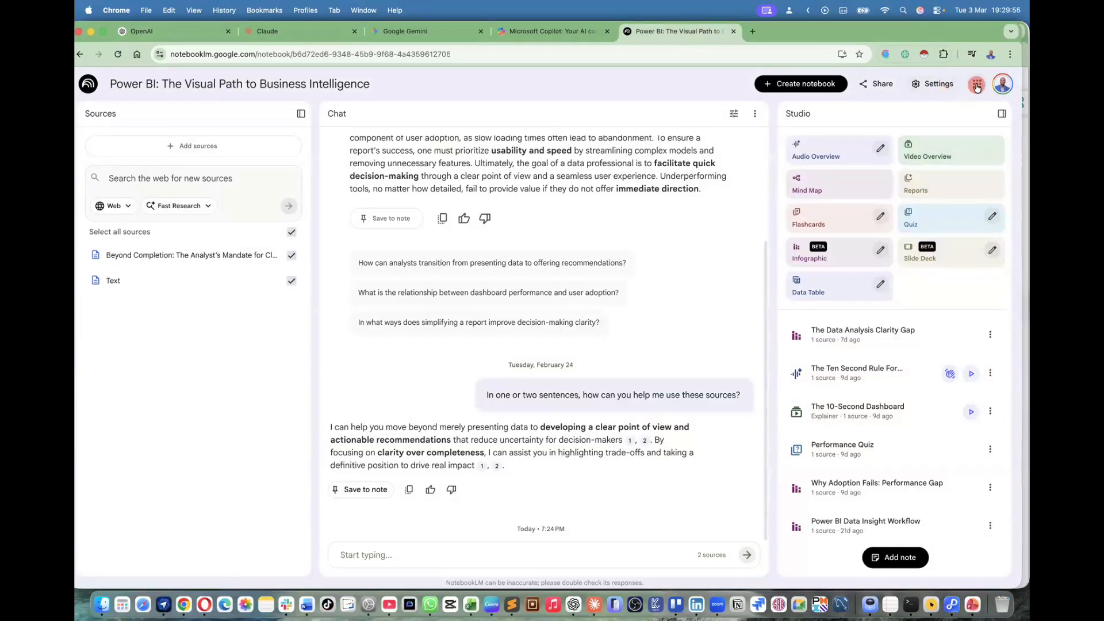
pyautogui.click(977, 85)
pyautogui.scroll(-5, 891, 336)
pyautogui.scroll(-5, 891, 336)
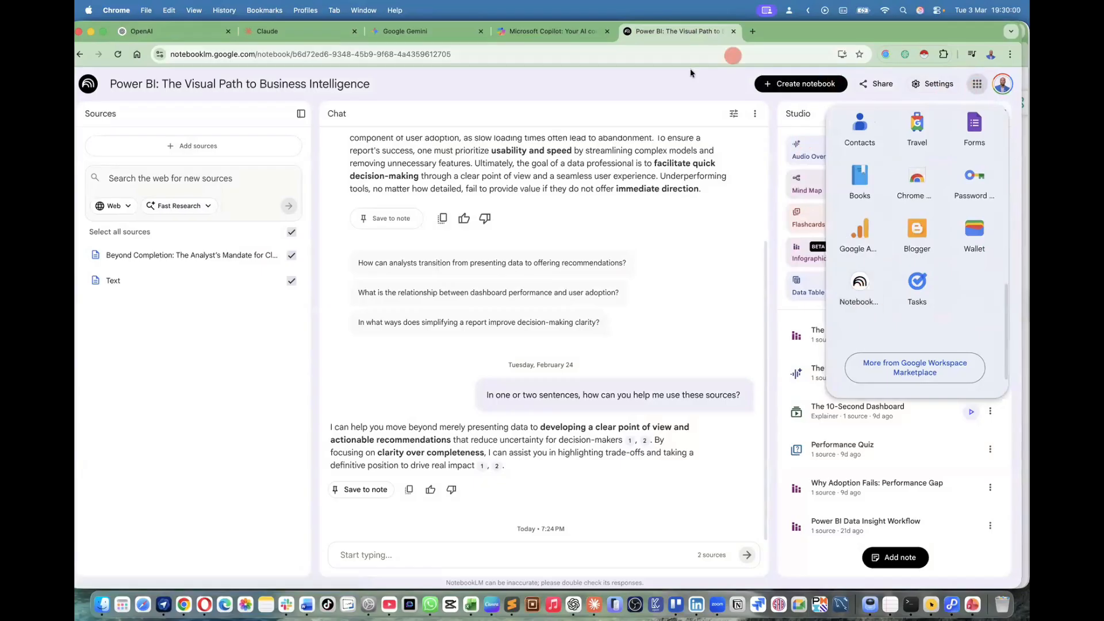
pyautogui.click(665, 85)
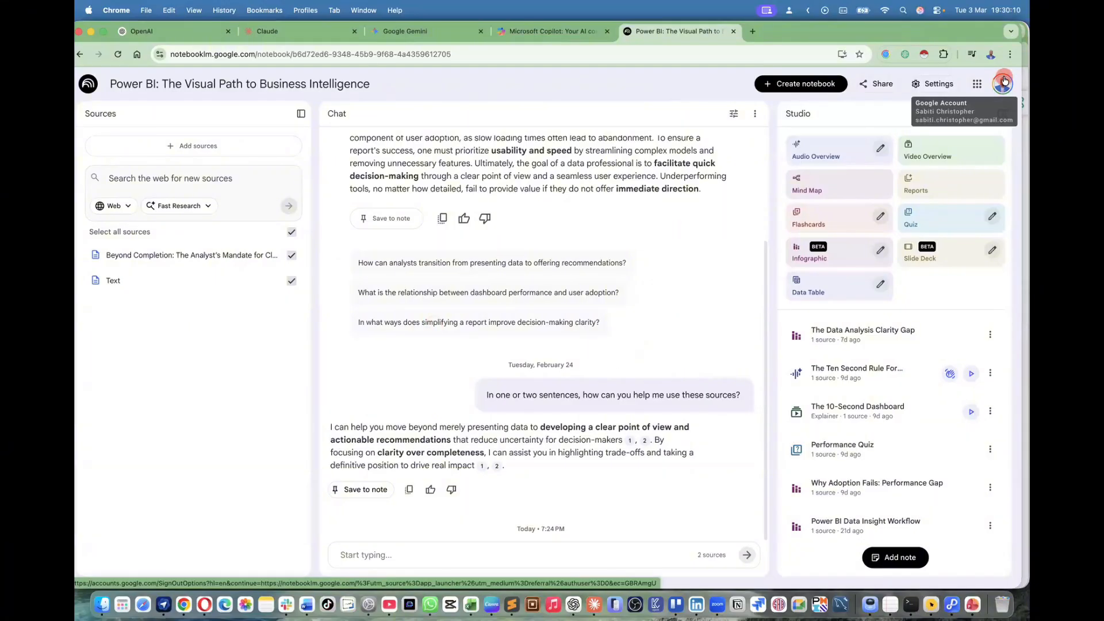
# Step: Reopen the OpenAI website from today's browsing history
pyautogui.click(534, 32)
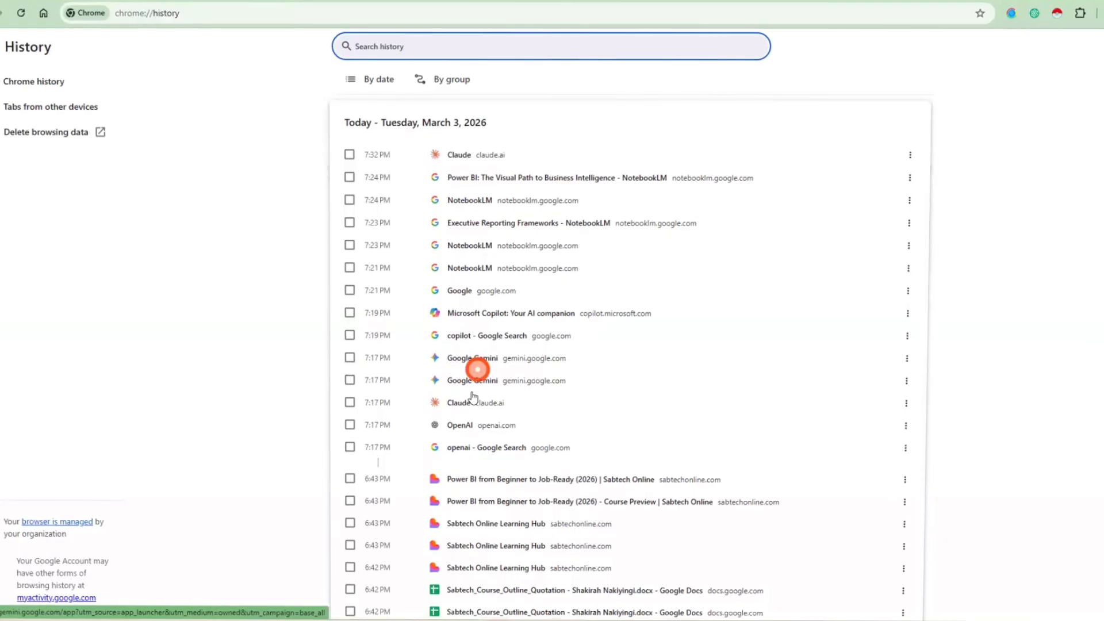
pyautogui.click(466, 428)
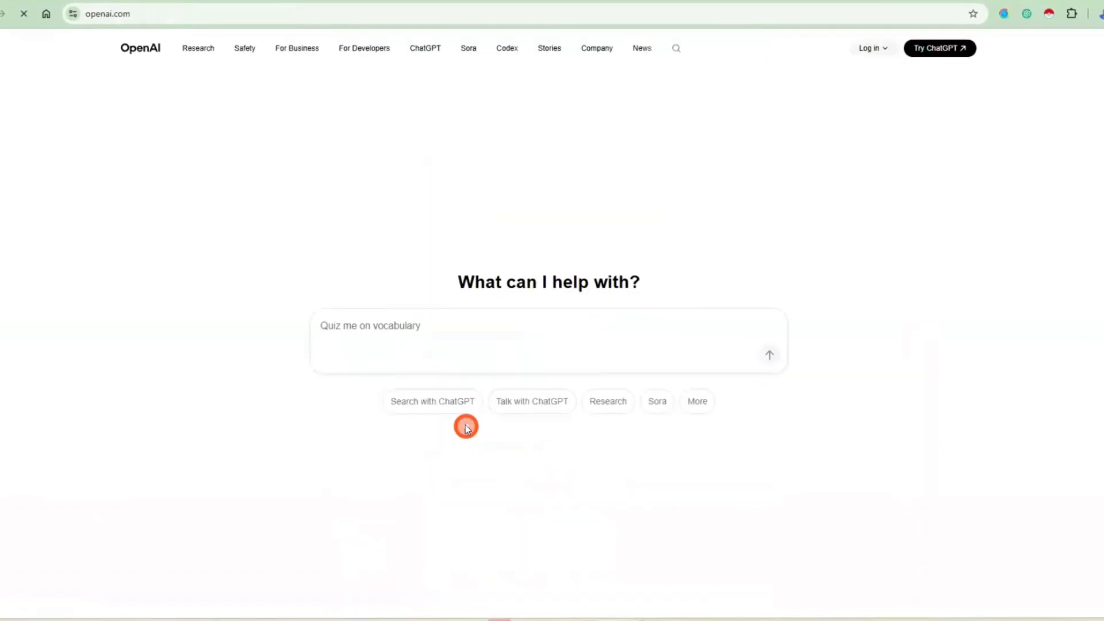
pyautogui.click(578, 90)
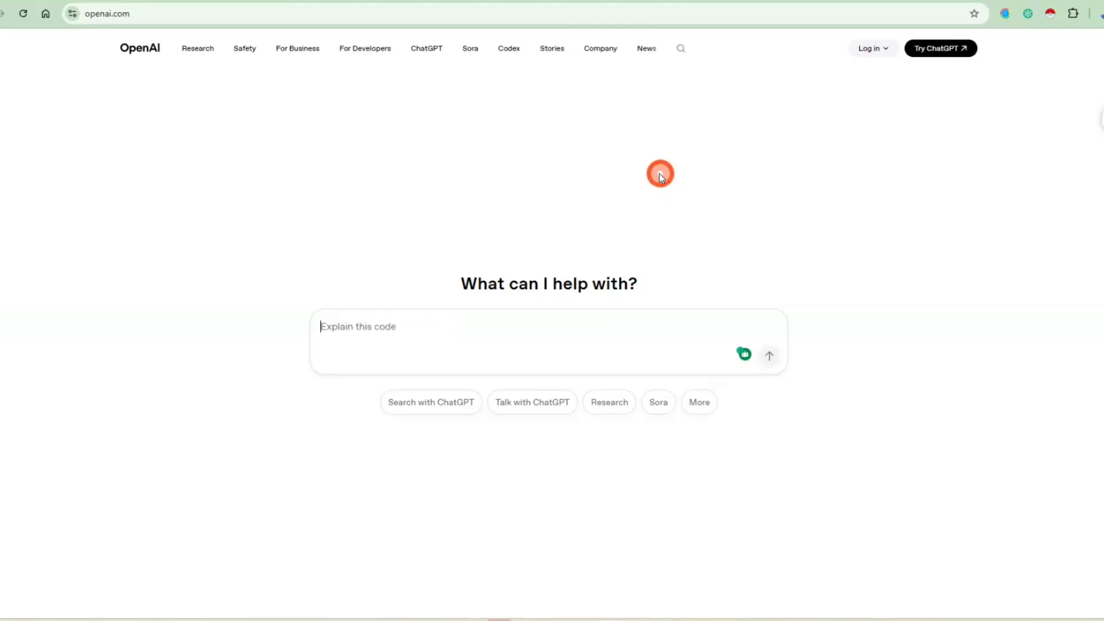
# Step: Switch to Power BI Desktop and open the Power Query Editor to examine the source path of AW_Customers
pyautogui.moveTo(618, 56)
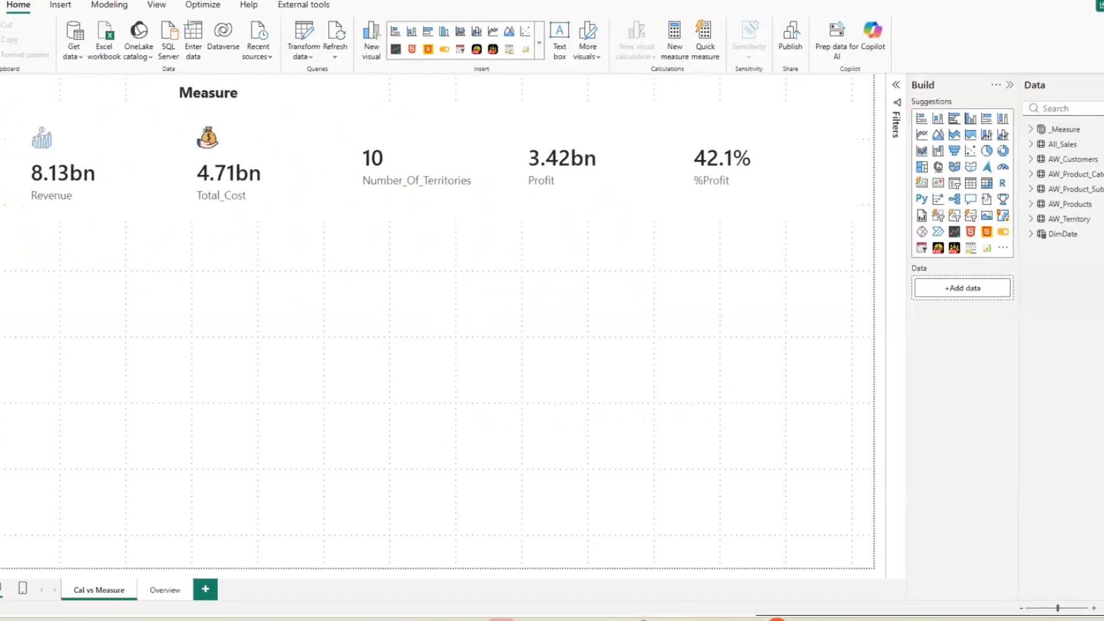
pyautogui.moveTo(609, 620)
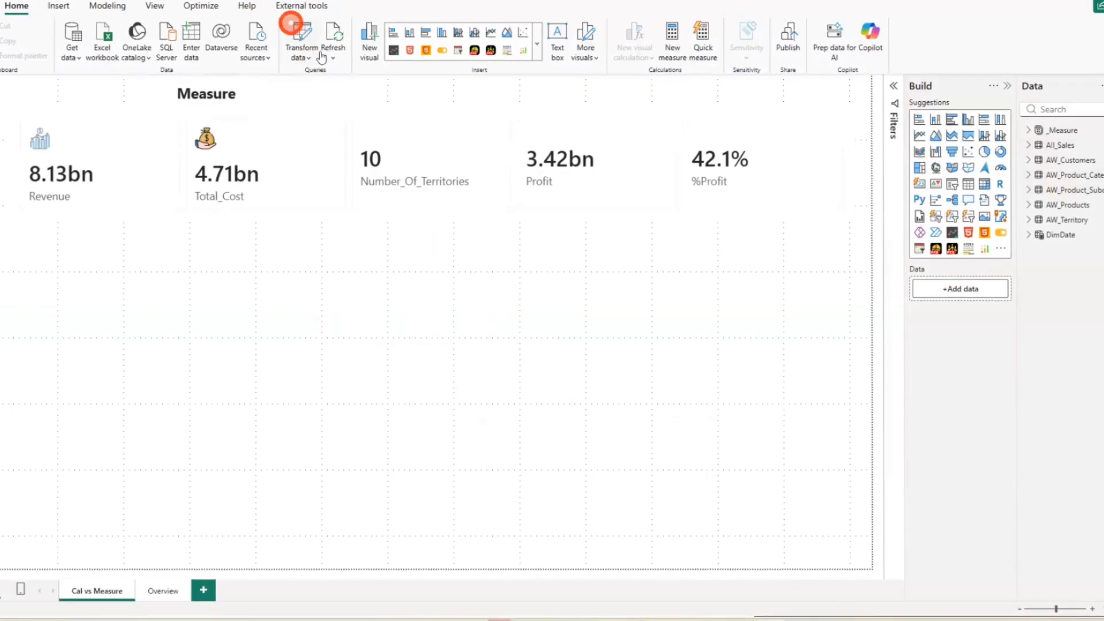
pyautogui.click(298, 35)
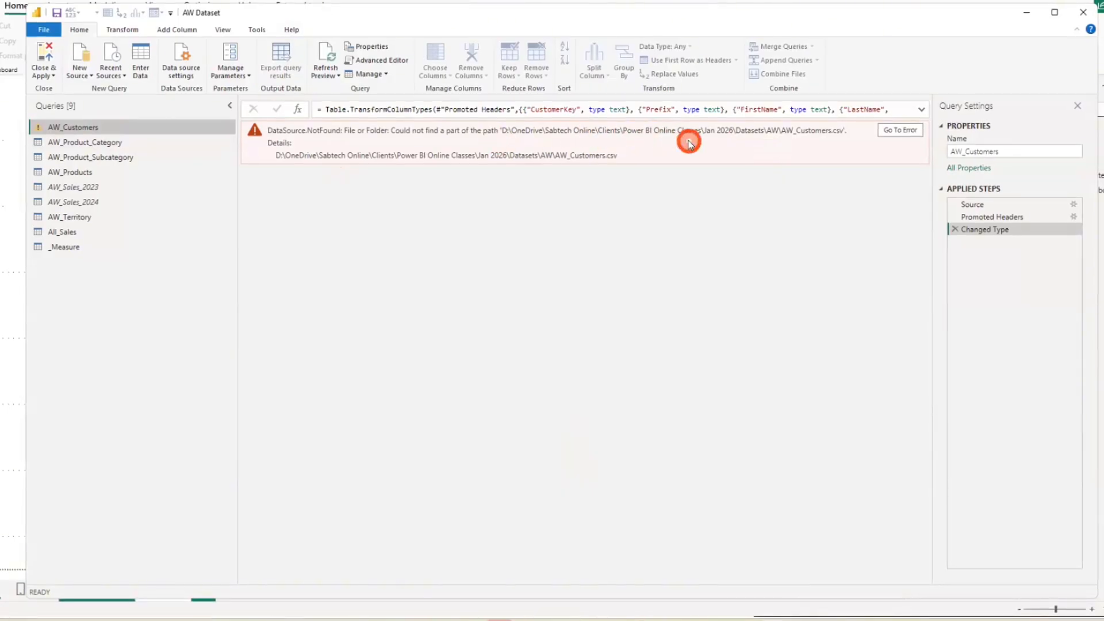
pyautogui.doubleClick(597, 128)
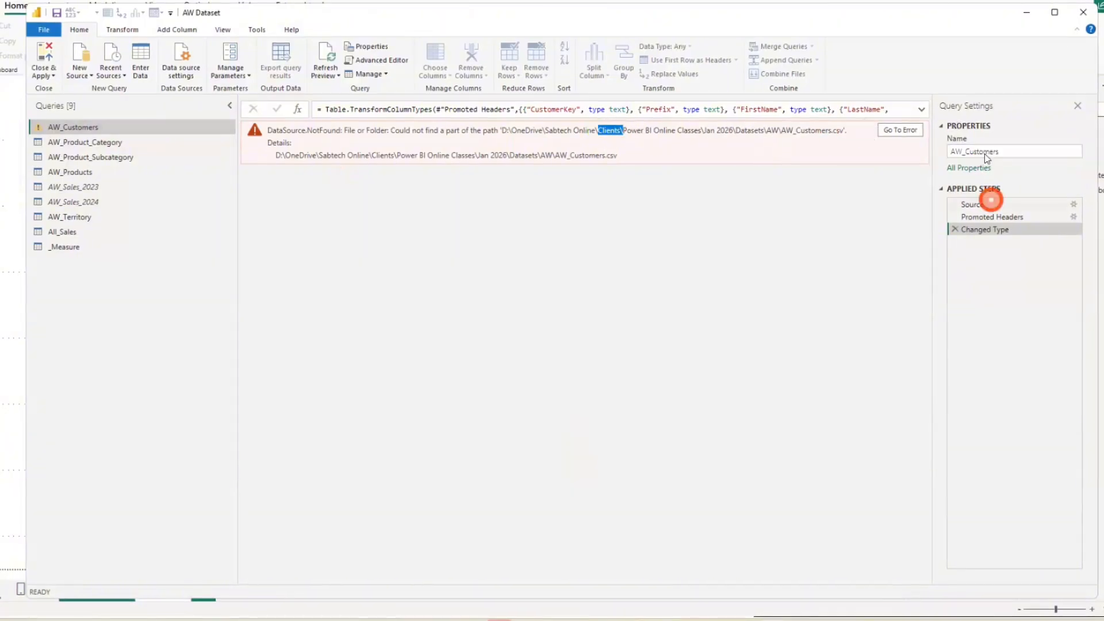
# Step: Edit the Source step of AW_Customers and browse to the Jan 2026 PowerBI Class folder within Power BI Online Classes
pyautogui.click(994, 204)
pyautogui.click(1074, 204)
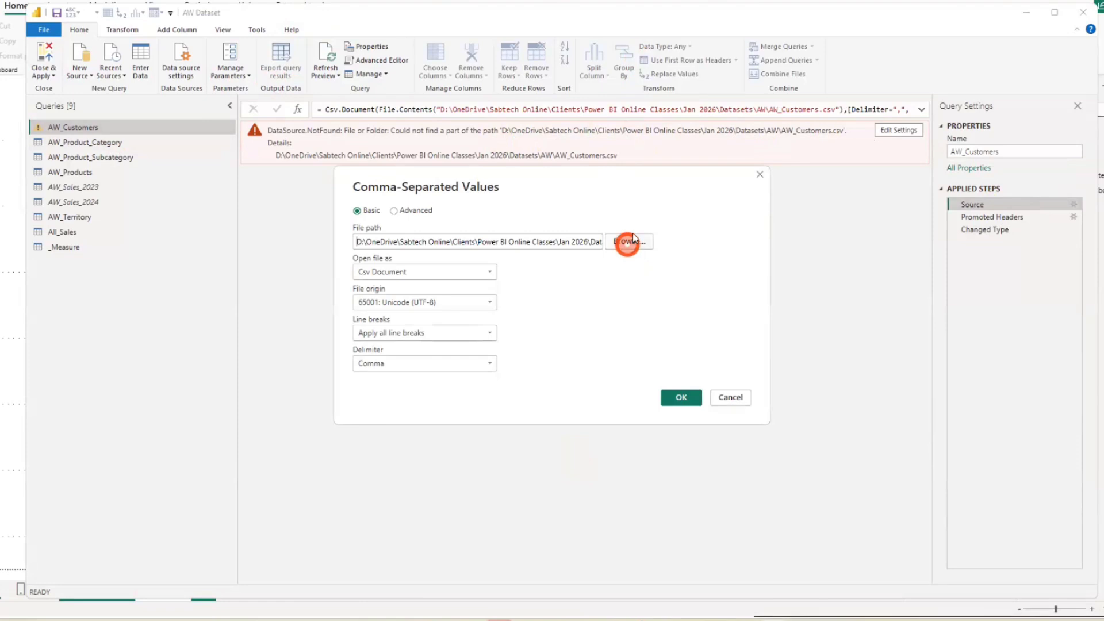
pyautogui.click(635, 243)
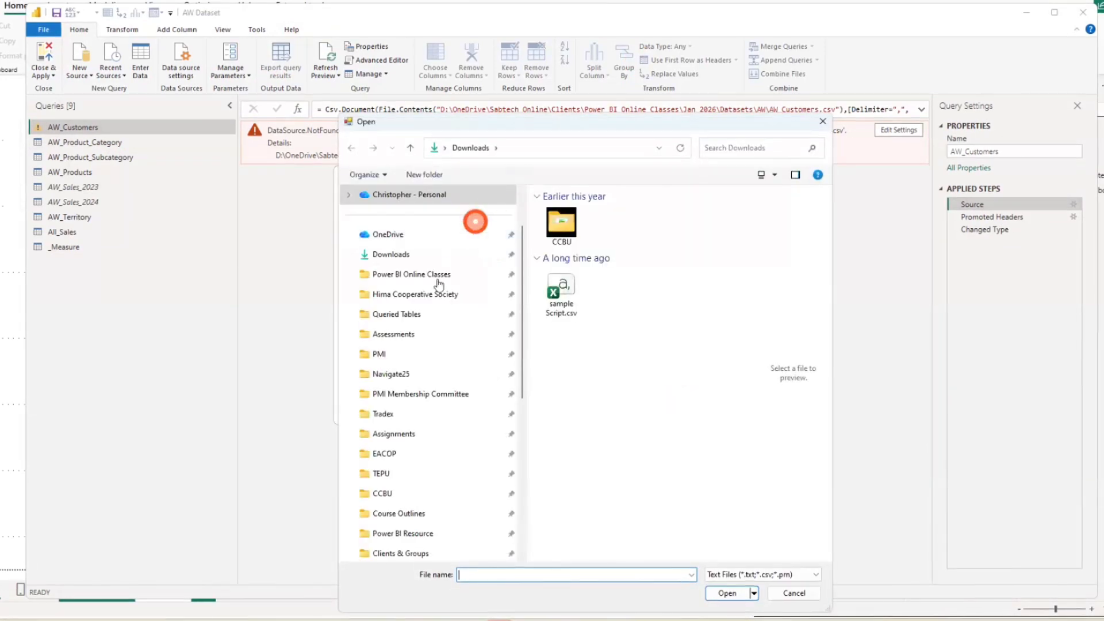
pyautogui.click(410, 274)
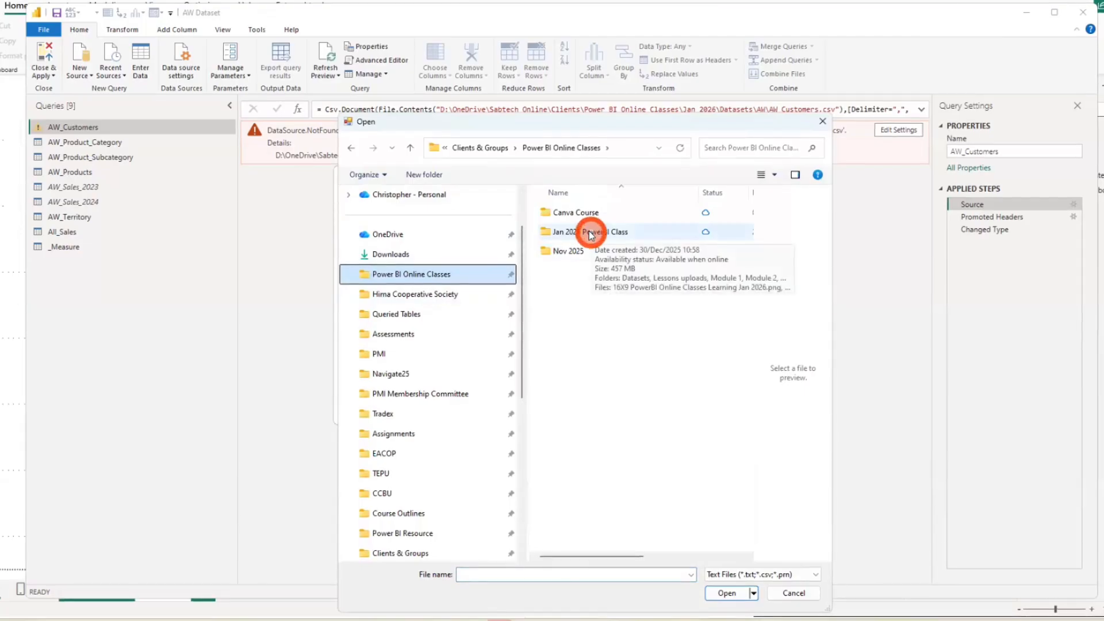
pyautogui.click(591, 234)
pyautogui.doubleClick(591, 234)
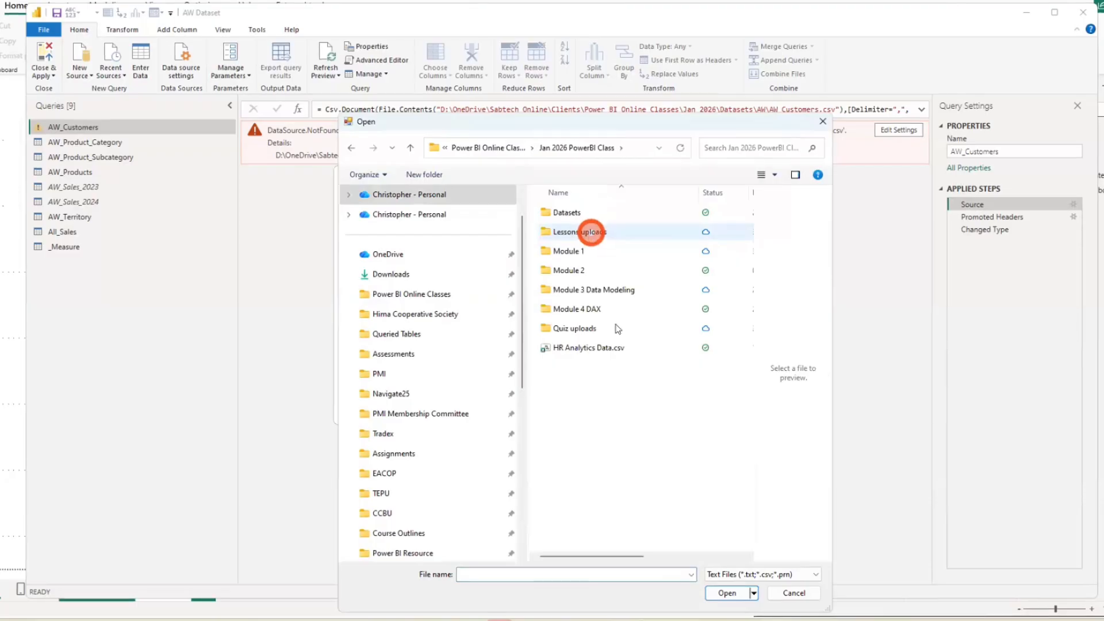
# Step: Repoint the source to AW_Customers.csv in the AW folder of Module 3 Data Modeling, and select the Changed Type step
pyautogui.click(637, 352)
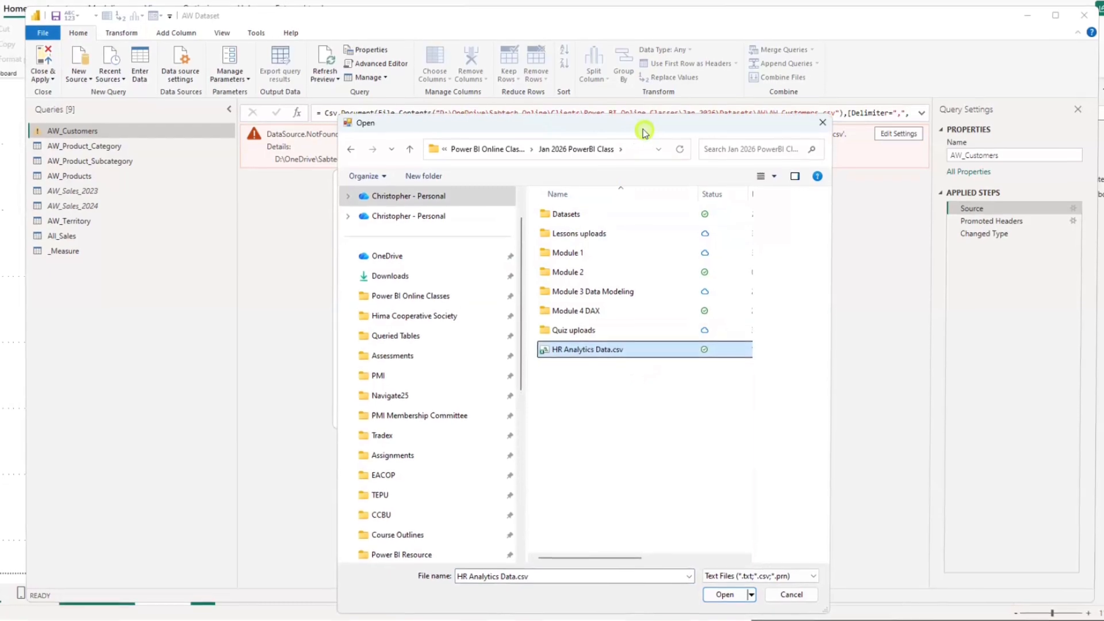
pyautogui.moveTo(643, 129); pyautogui.dragTo(637, 151)
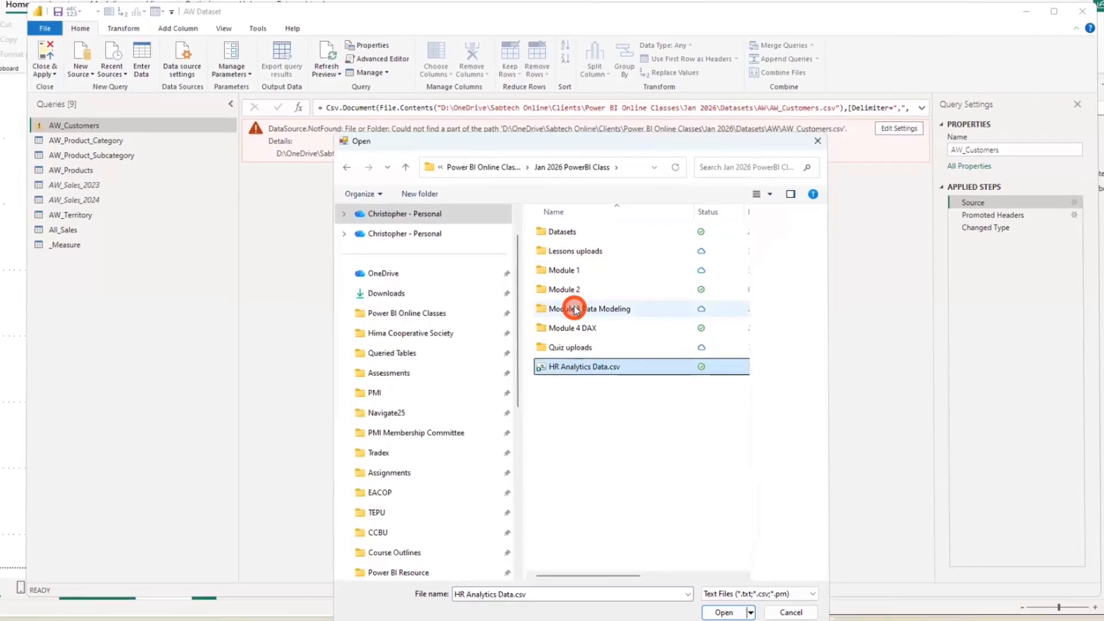
pyautogui.doubleClick(576, 305)
pyautogui.doubleClick(548, 237)
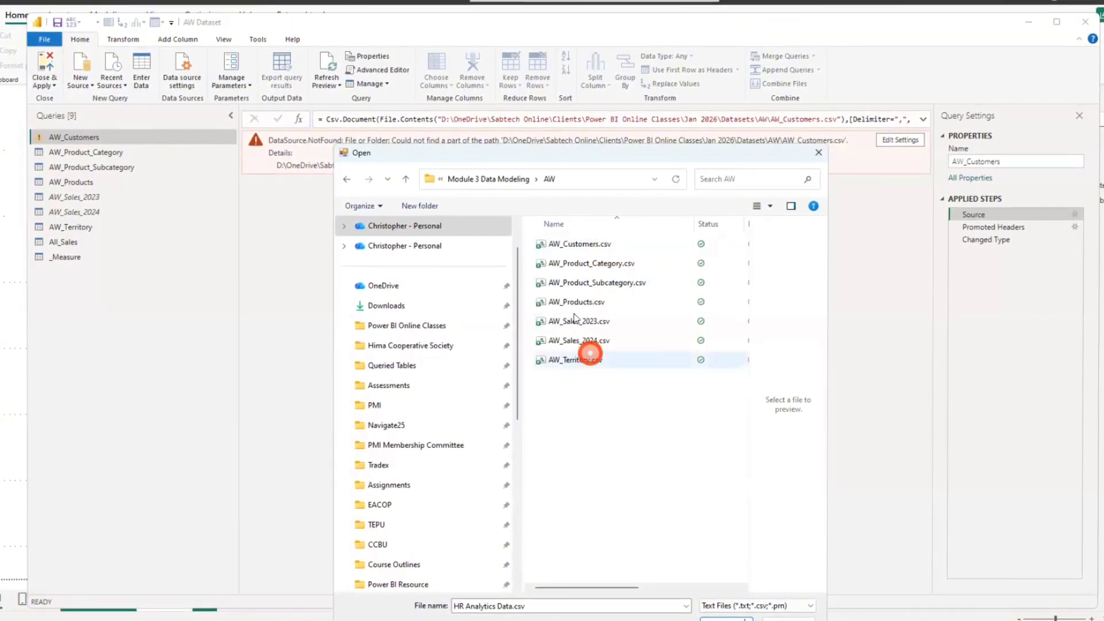
pyautogui.click(581, 242)
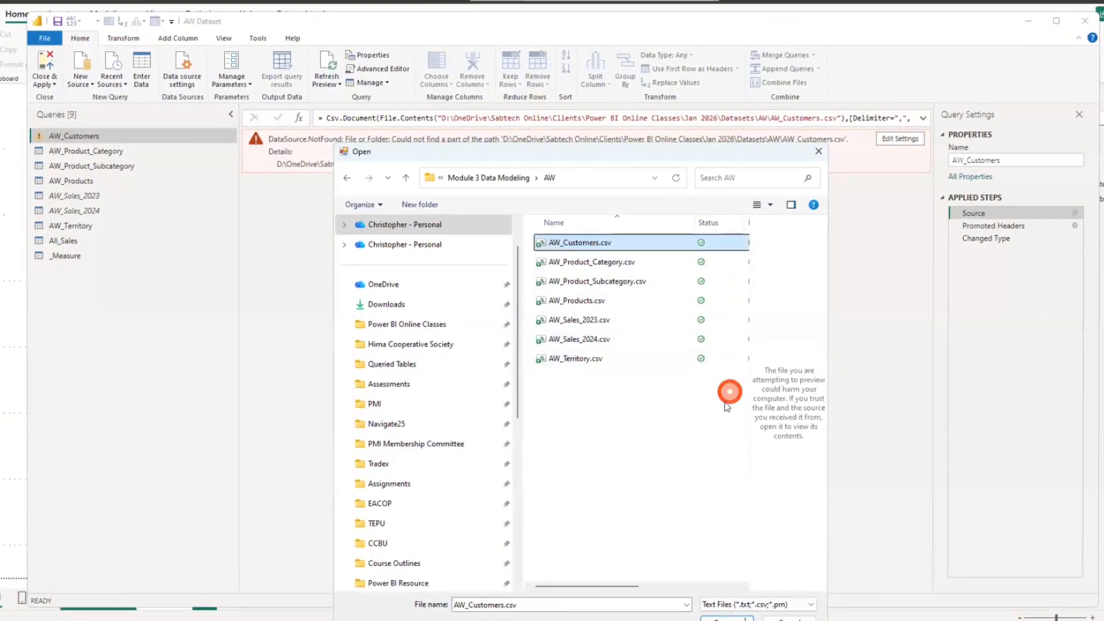
pyautogui.moveTo(656, 143); pyautogui.dragTo(644, 72)
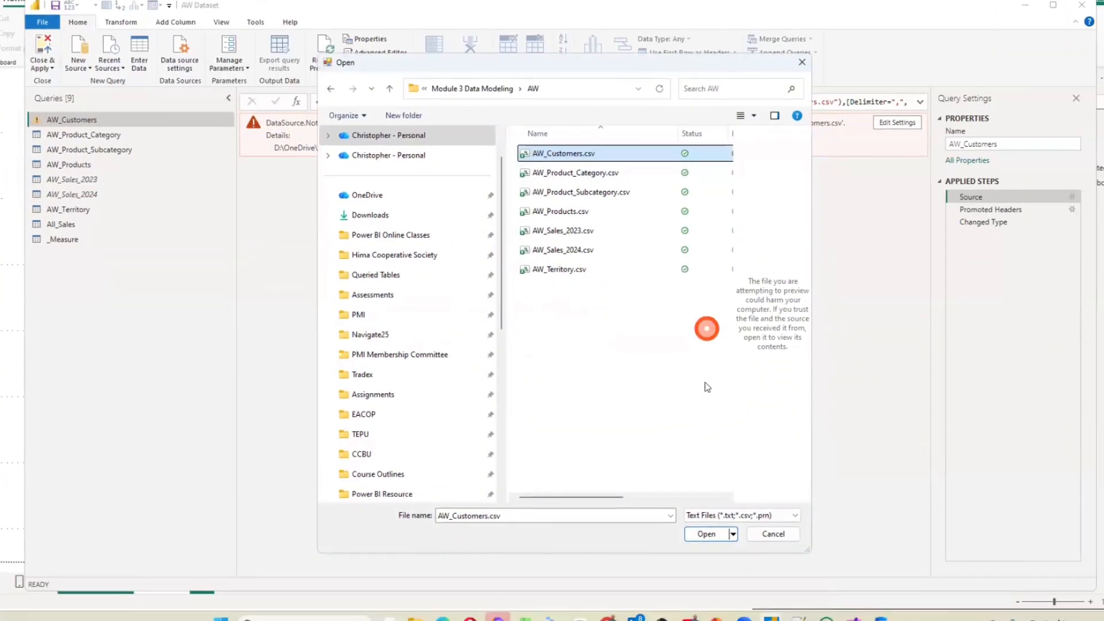
pyautogui.click(698, 538)
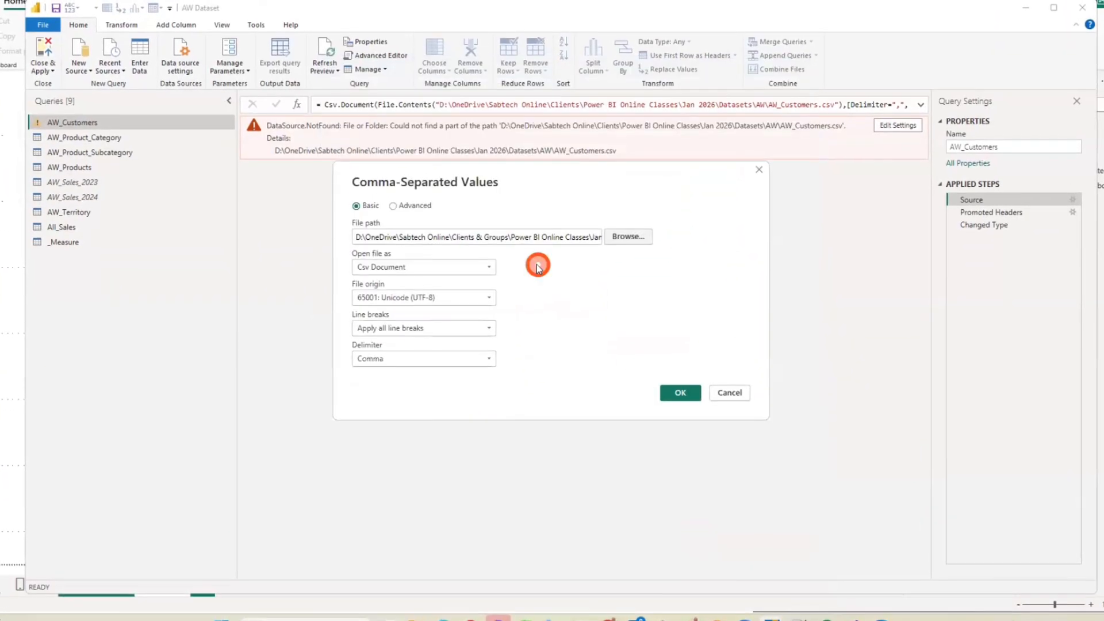
pyautogui.click(676, 393)
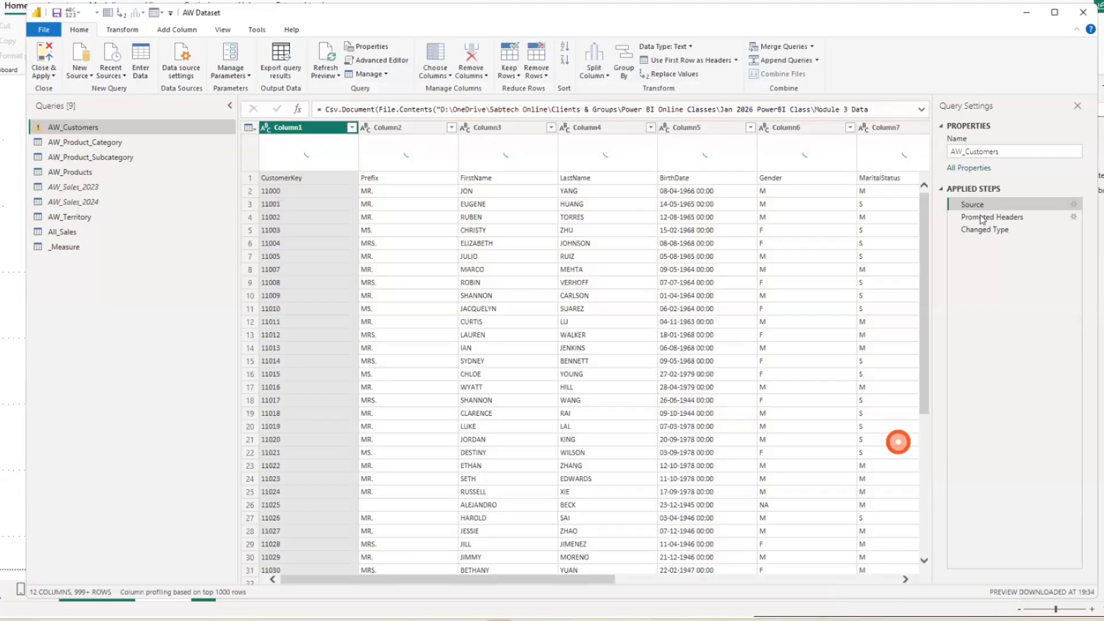
pyautogui.click(987, 229)
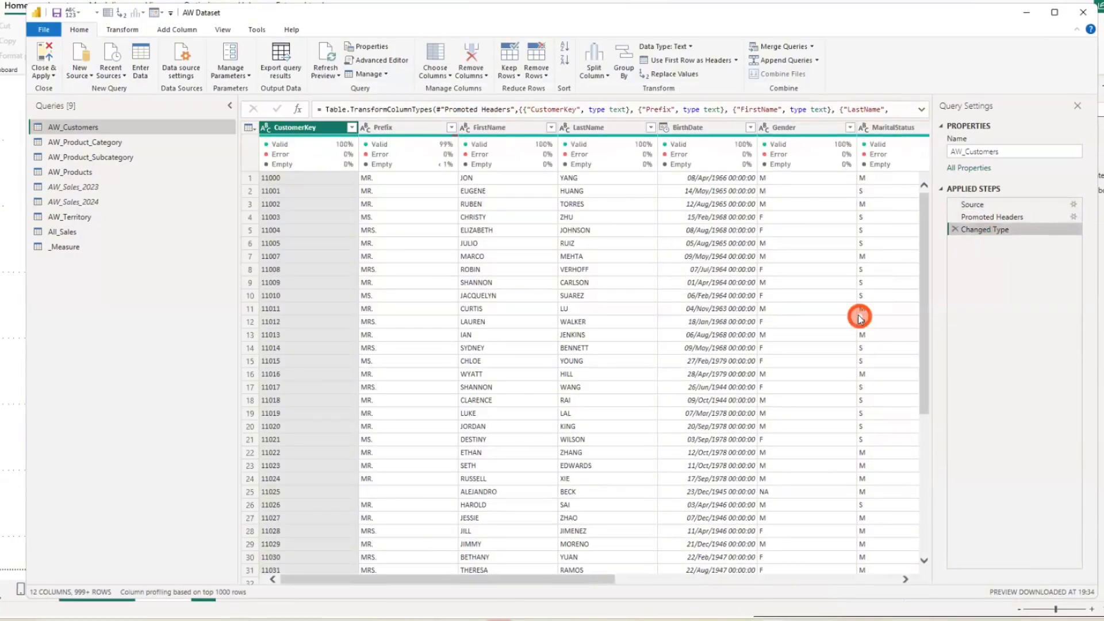
# Step: Check the remaining AW_Customers columns, close the Power Query Editor and apply the query changes
pyautogui.hscroll(5, 815, 266)
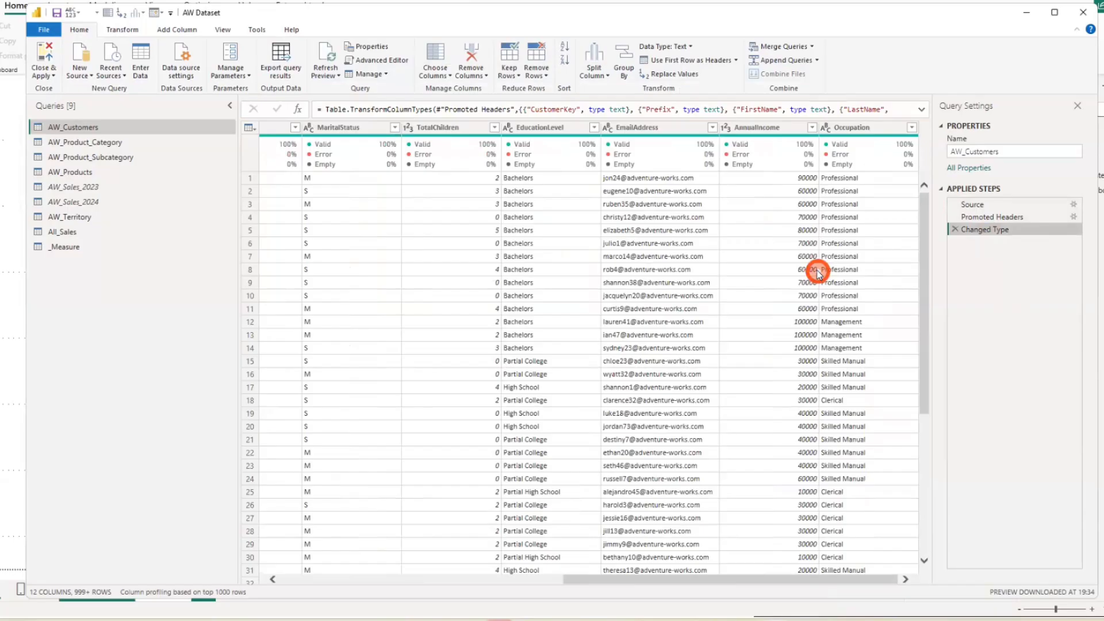
pyautogui.hscroll(-5, 818, 272)
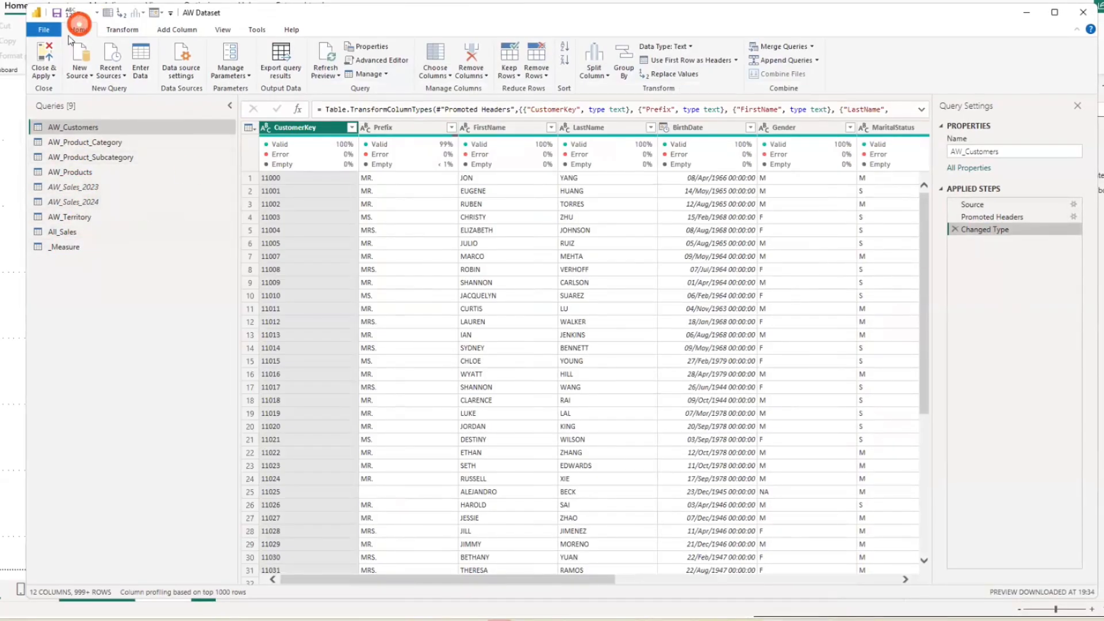
pyautogui.click(41, 60)
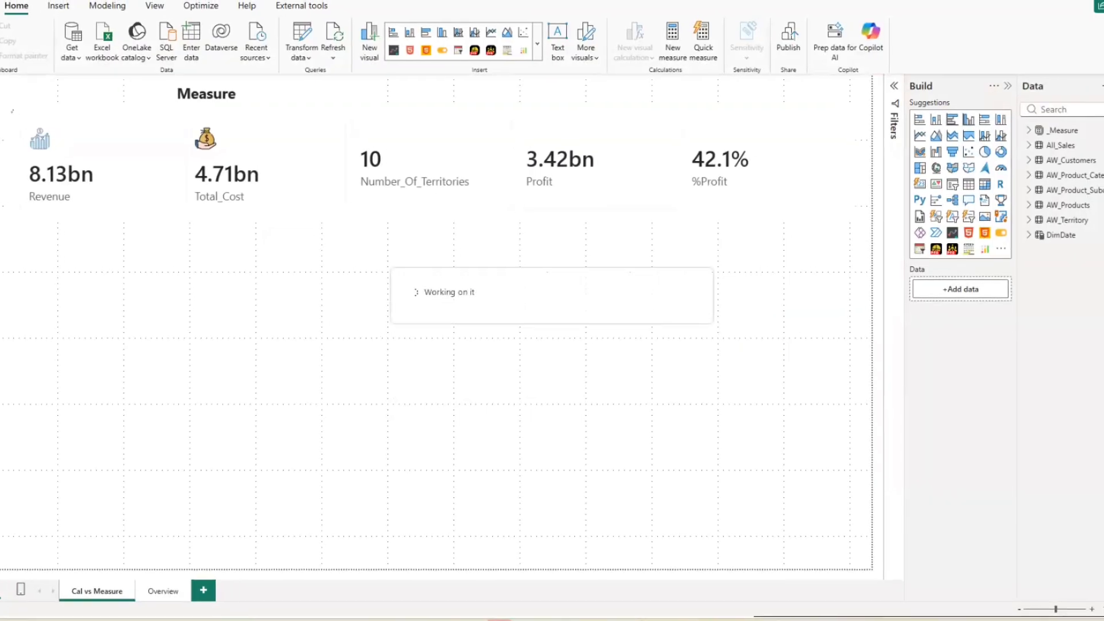
# Step: View the AW_Customers rows as a table, and examine how all tables are related in the model diagram
pyautogui.click(0, 111)
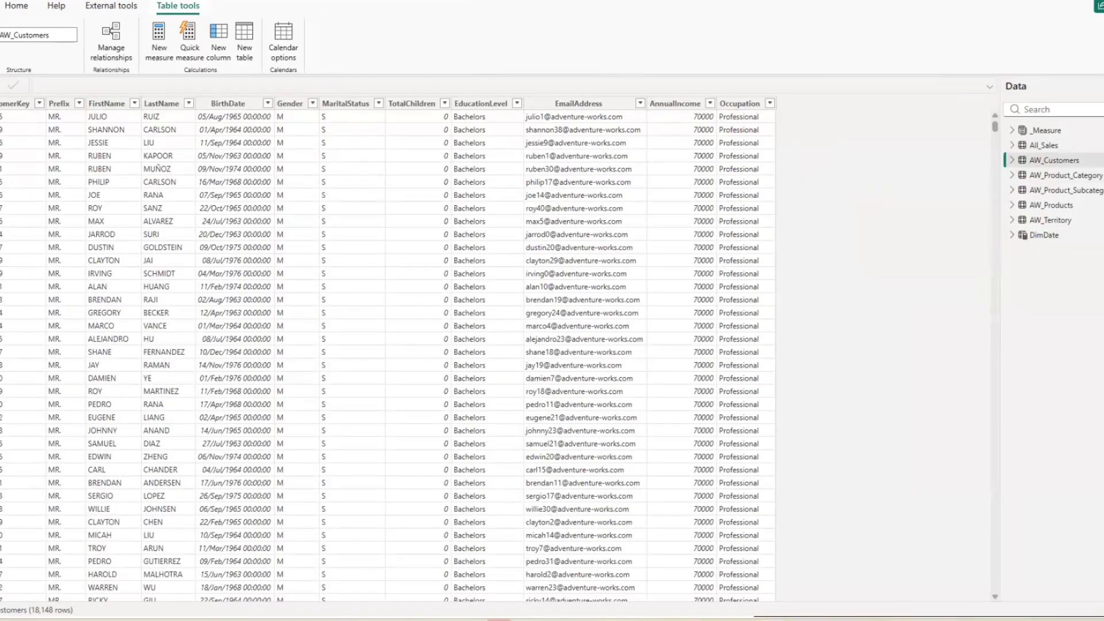
pyautogui.click(2, 138)
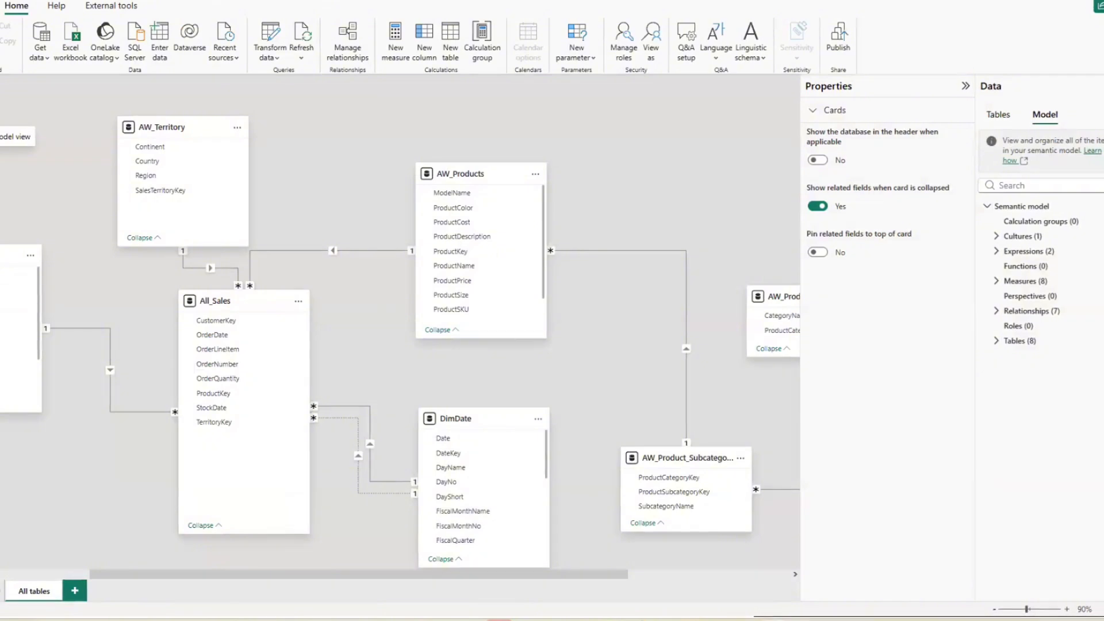
pyautogui.click(380, 247)
pyautogui.scroll(-5, 380, 247)
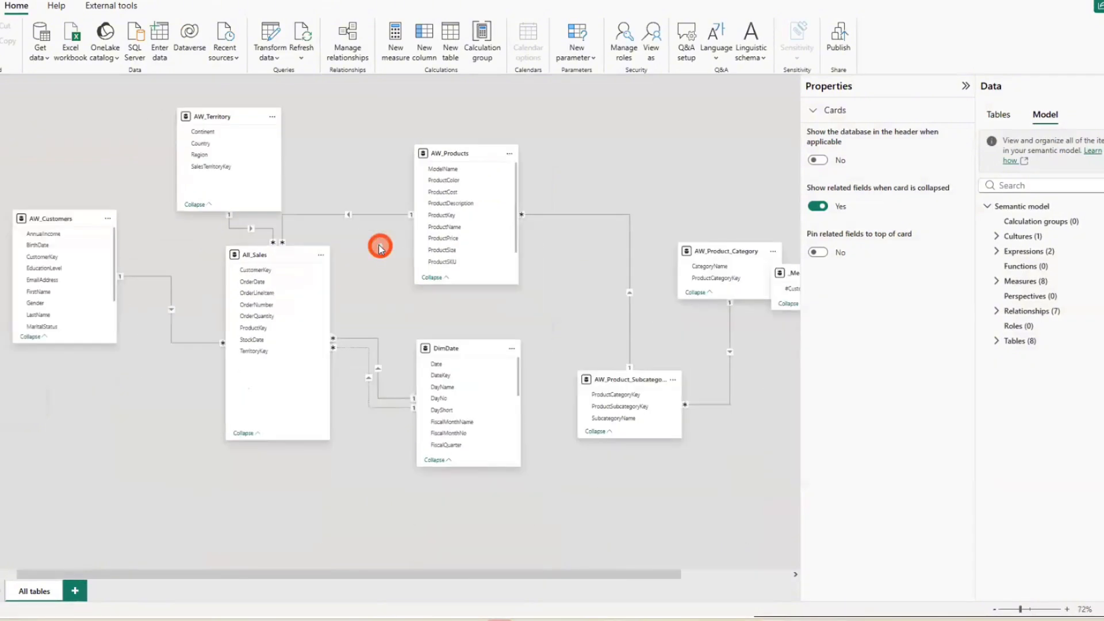
pyautogui.scroll(2, 379, 247)
pyautogui.scroll(-3, 379, 247)
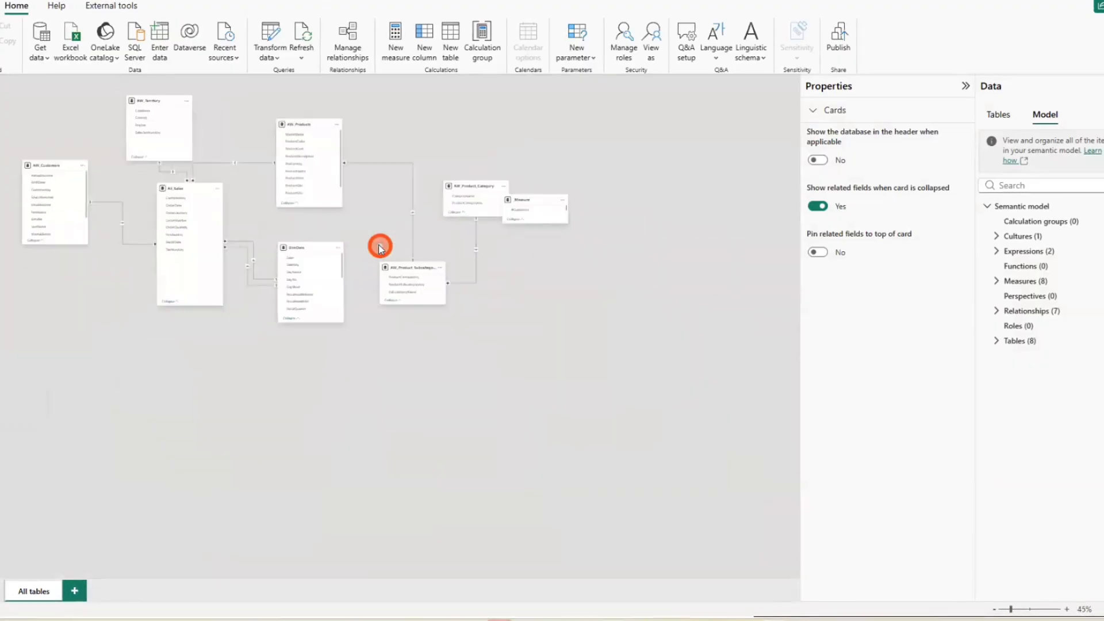
pyautogui.scroll(4, 379, 248)
pyautogui.scroll(-6, 380, 248)
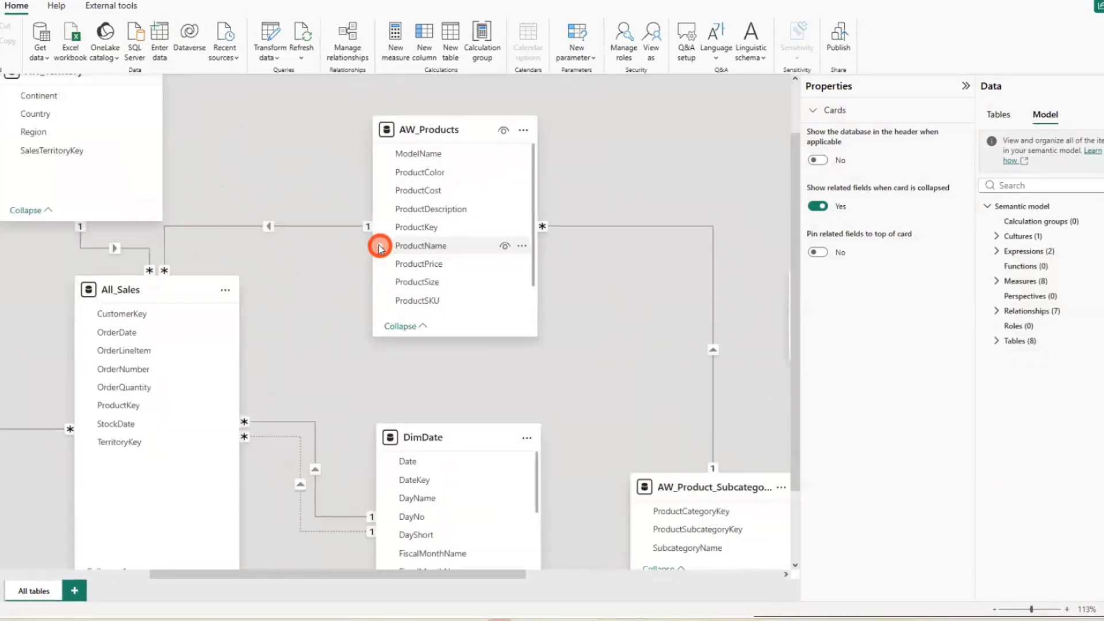
pyautogui.scroll(4, 379, 247)
pyautogui.scroll(-1, 378, 247)
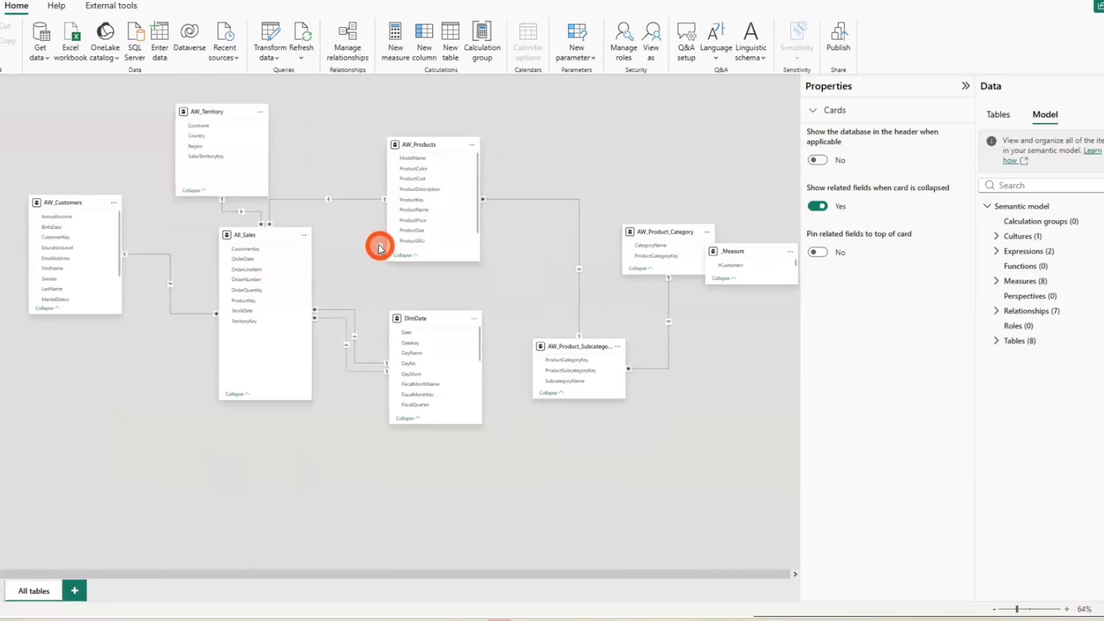
pyautogui.rightClick(379, 248)
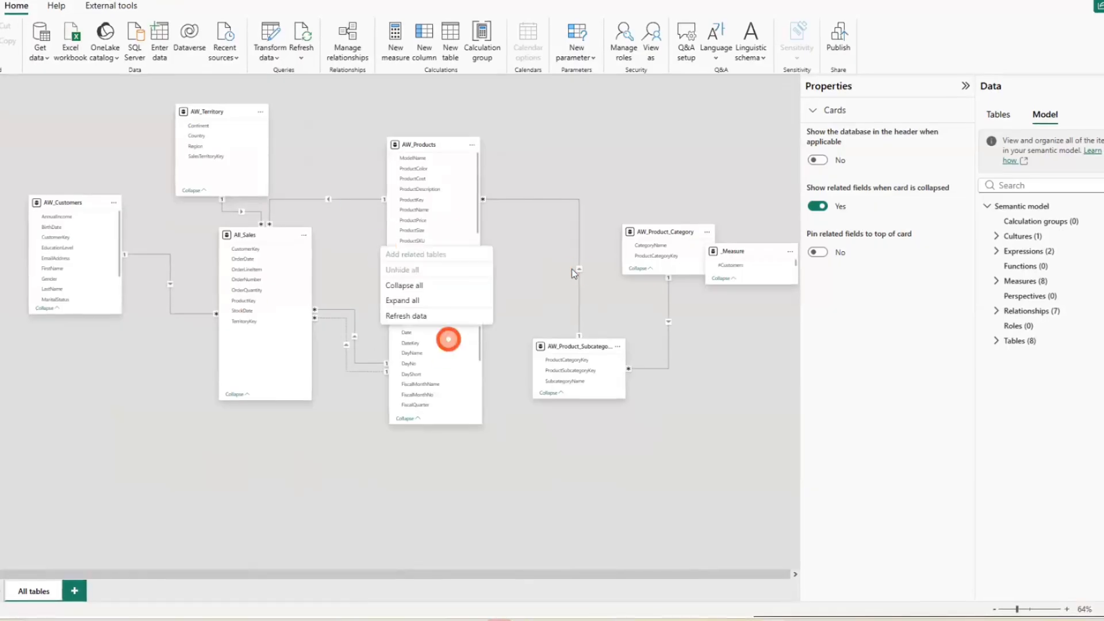
pyautogui.click(647, 223)
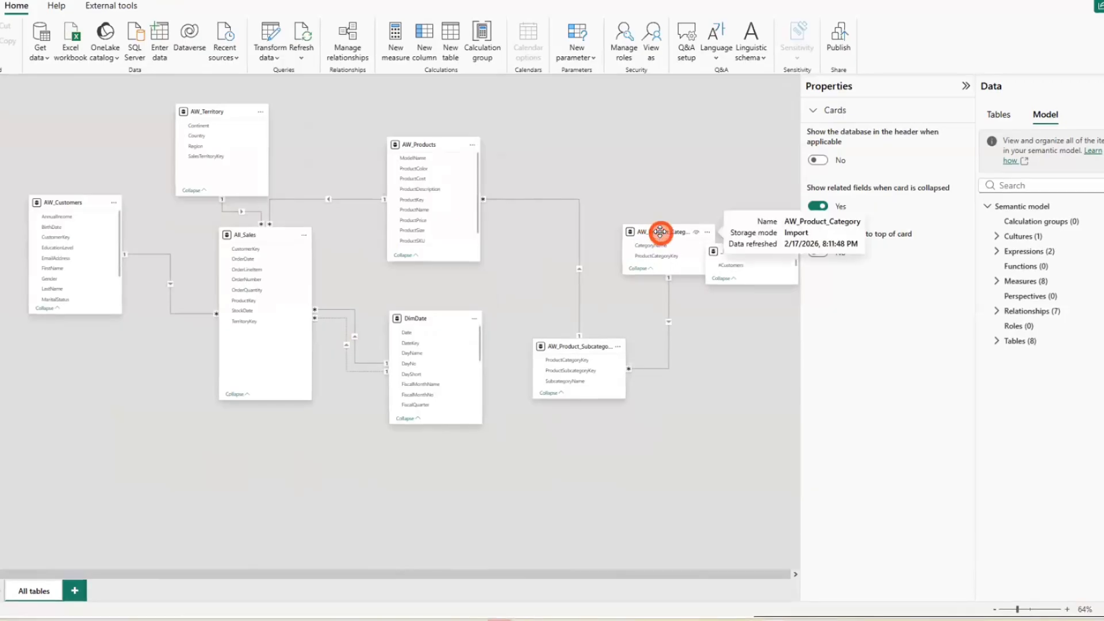
# Step: Rearrange the model diagram, spreading AW_Product_Category, AW_Products, AW_Territory, AW_Customers and DimDate around All_Sales so the relationship lines are clear
pyautogui.moveTo(660, 232); pyautogui.dragTo(642, 175)
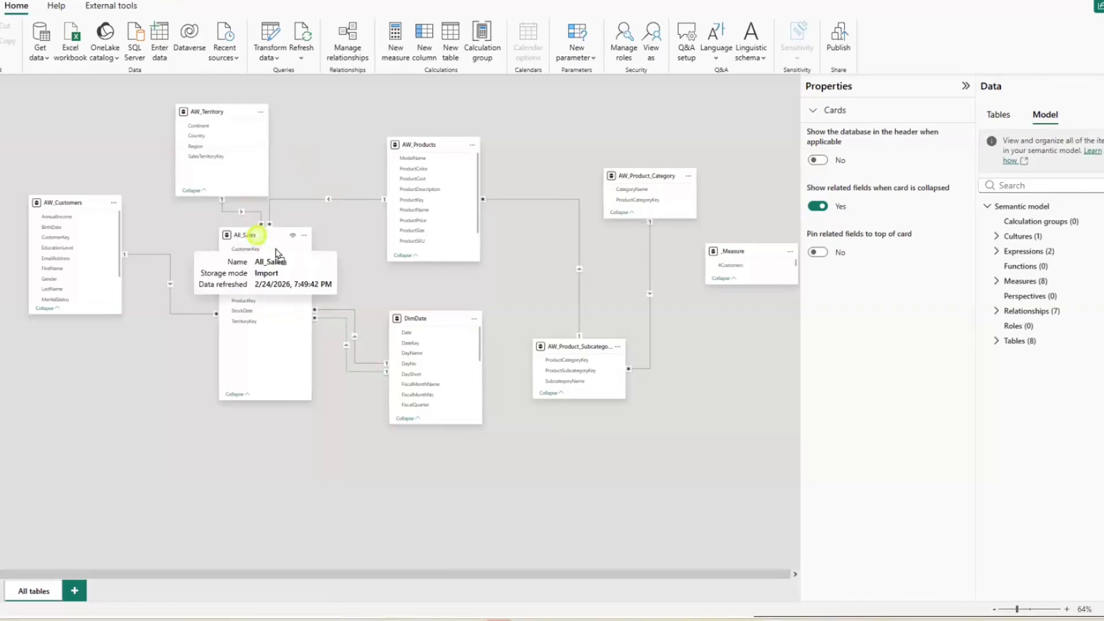
pyautogui.moveTo(262, 247); pyautogui.dragTo(291, 285)
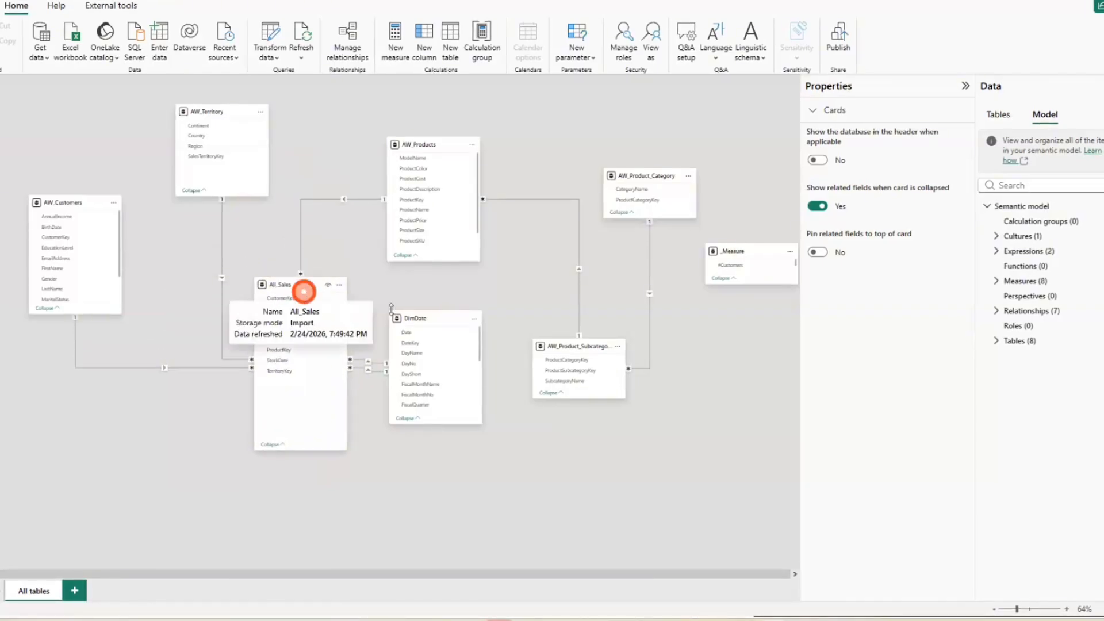
pyautogui.moveTo(432, 144); pyautogui.dragTo(453, 130)
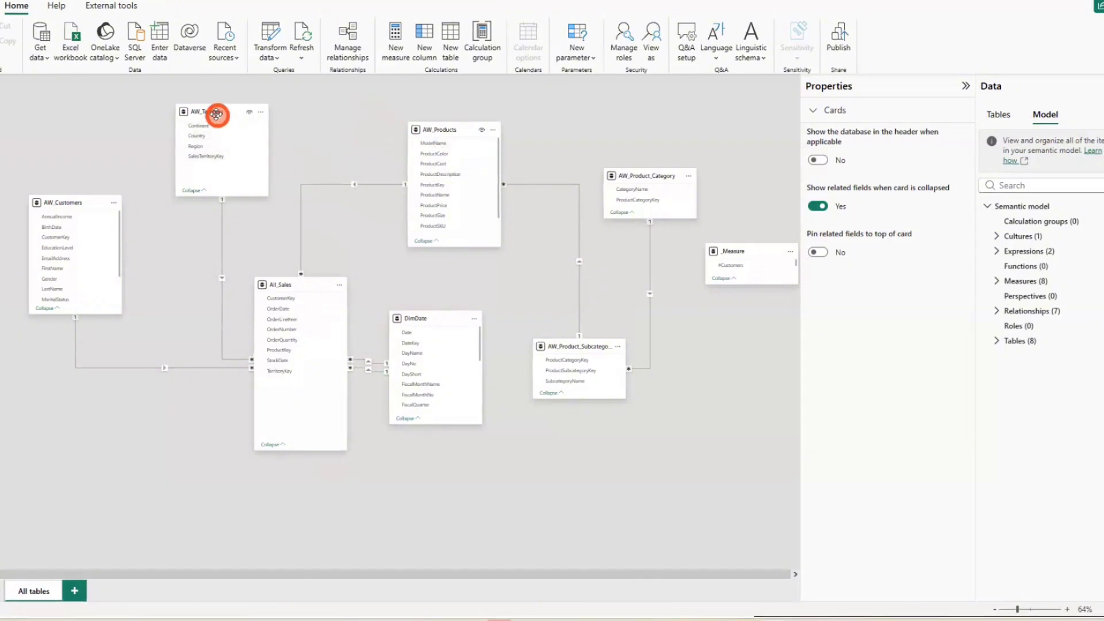
pyautogui.moveTo(216, 114); pyautogui.dragTo(218, 114)
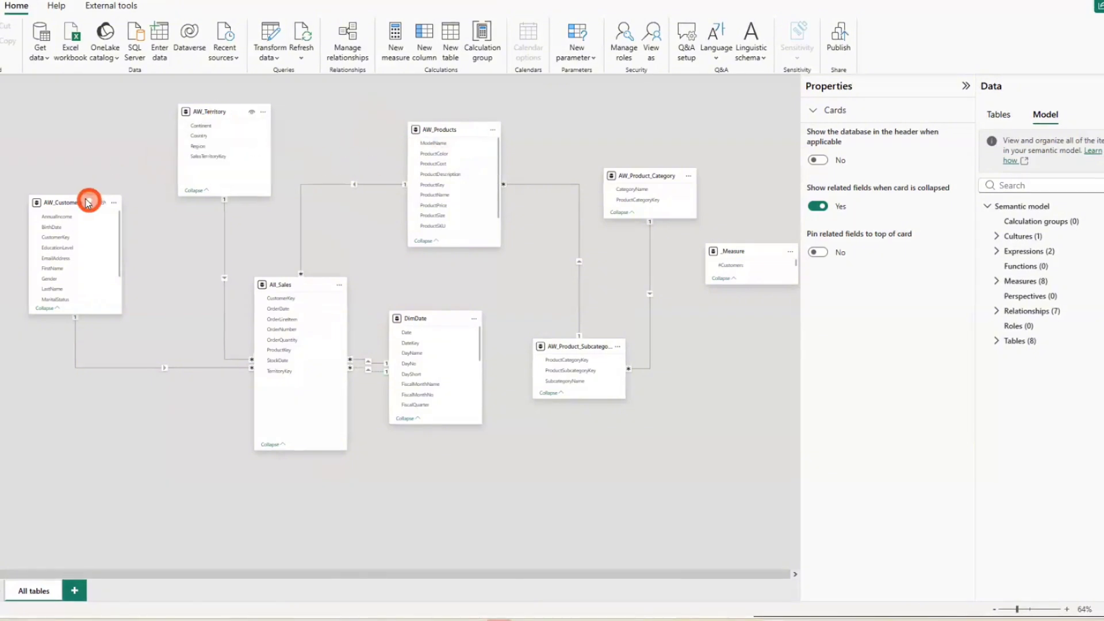
pyautogui.moveTo(87, 204); pyautogui.dragTo(62, 323)
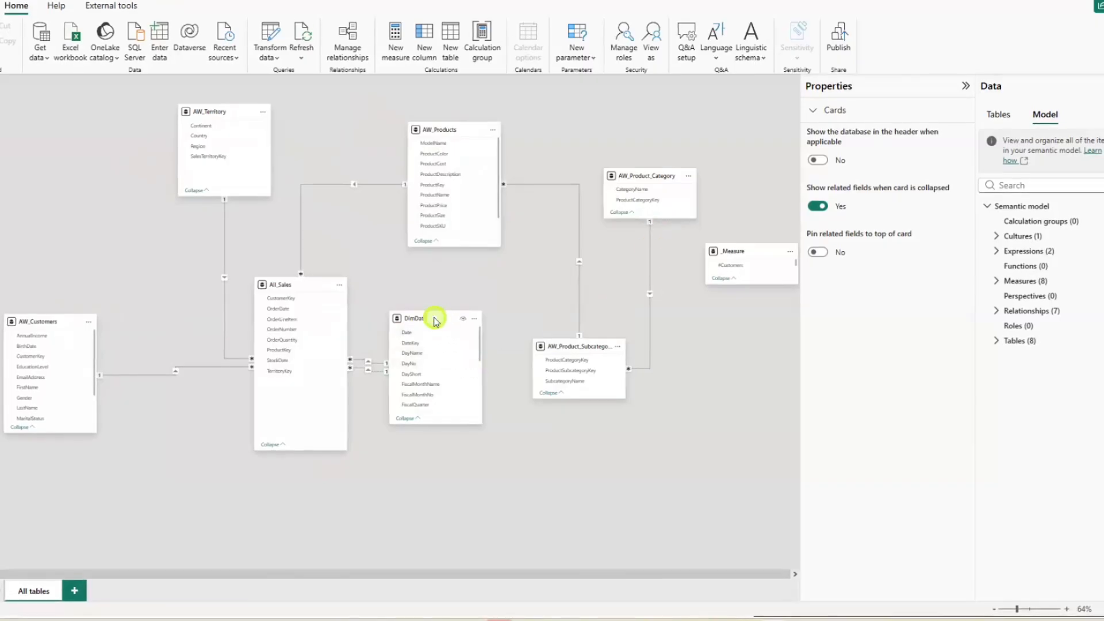
pyautogui.moveTo(434, 319); pyautogui.dragTo(483, 439)
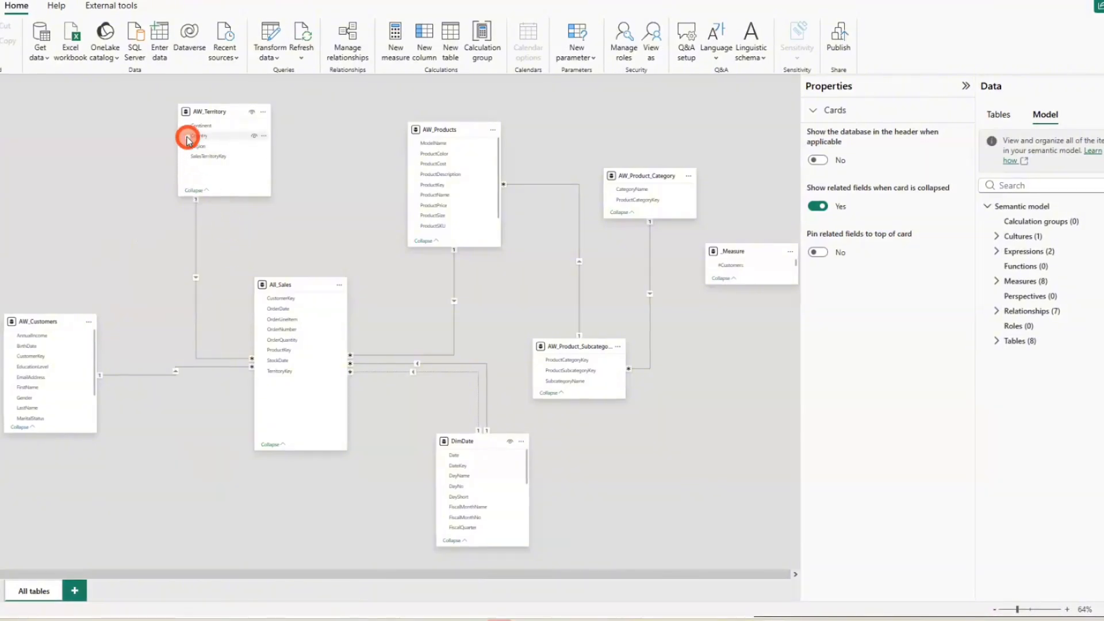
# Step: Inspect the ProductKey relationship between All_Sales and AW_Products, review its cardinality options, and leave without saving
pyautogui.moveTo(191, 158); pyautogui.dragTo(285, 374)
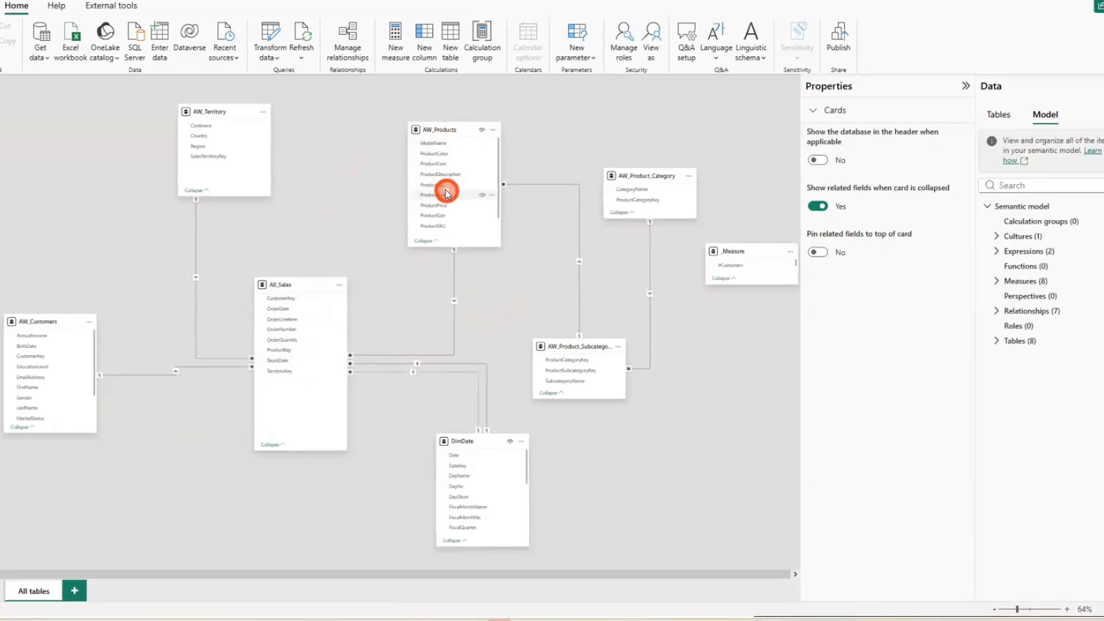
pyautogui.click(454, 295)
pyautogui.doubleClick(454, 295)
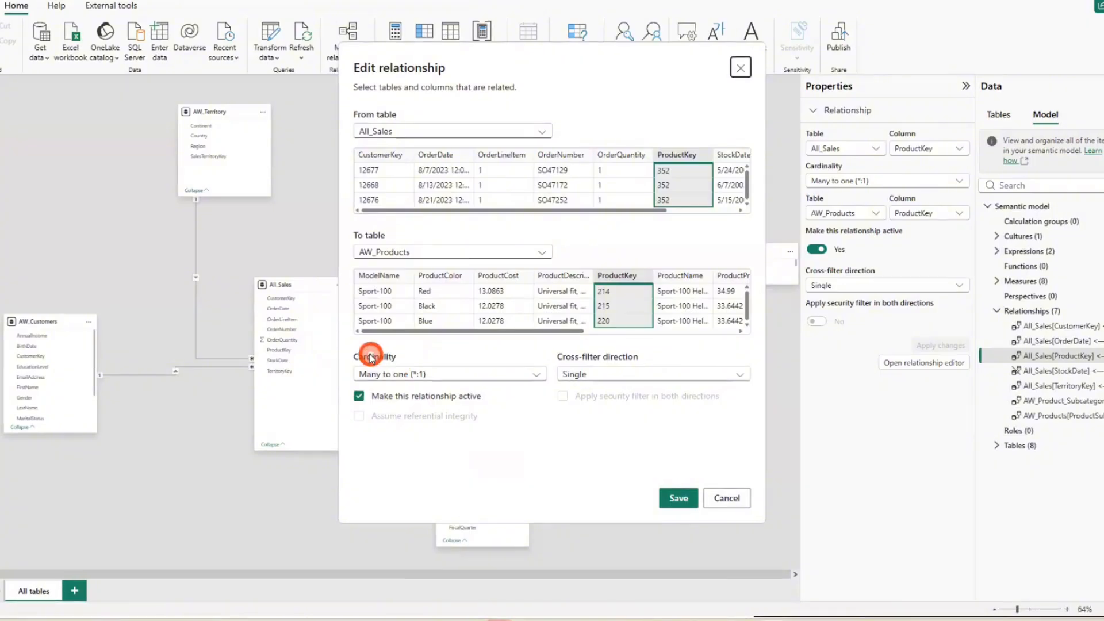
pyautogui.click(403, 374)
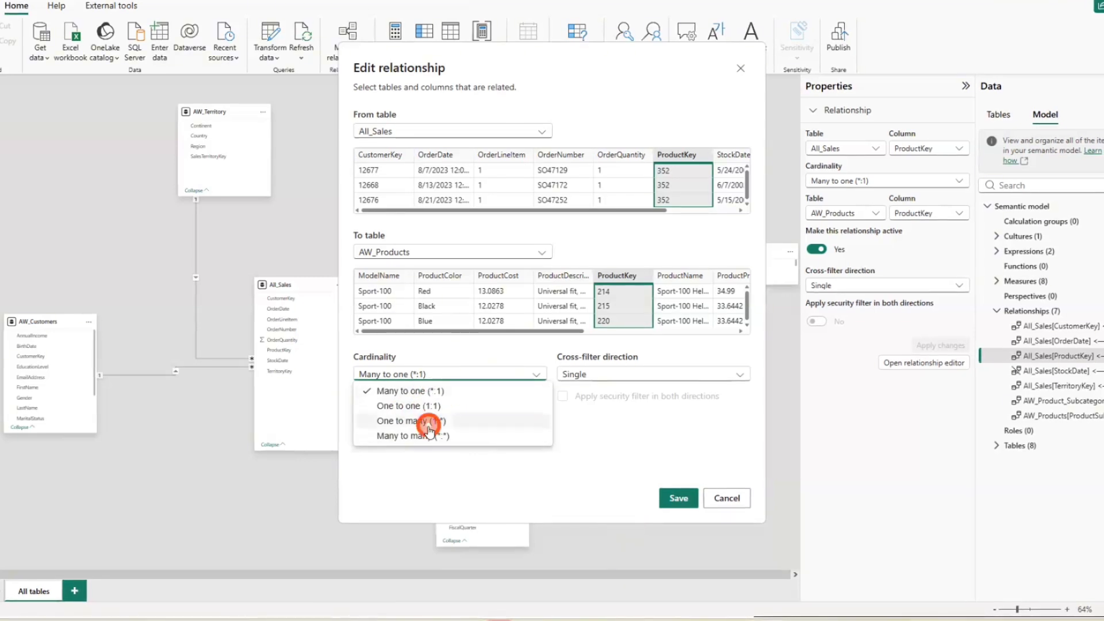
pyautogui.click(439, 357)
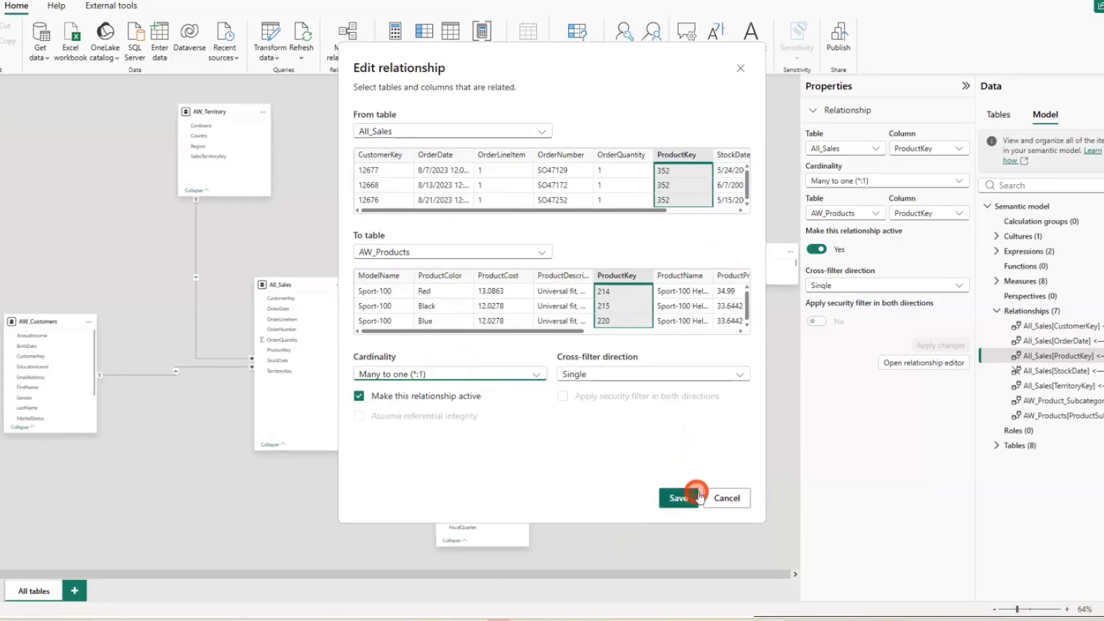
pyautogui.click(718, 502)
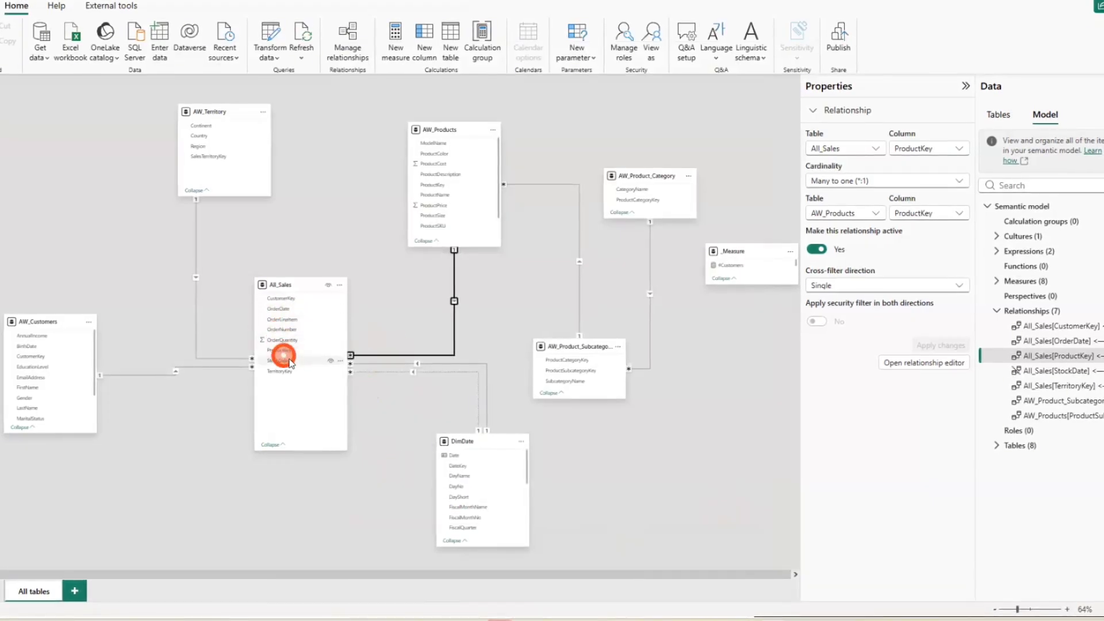
# Step: Try to create a relationship from OrderDate in All_Sales to Date in DimDate, and cancel it
pyautogui.moveTo(280, 310); pyautogui.dragTo(465, 487)
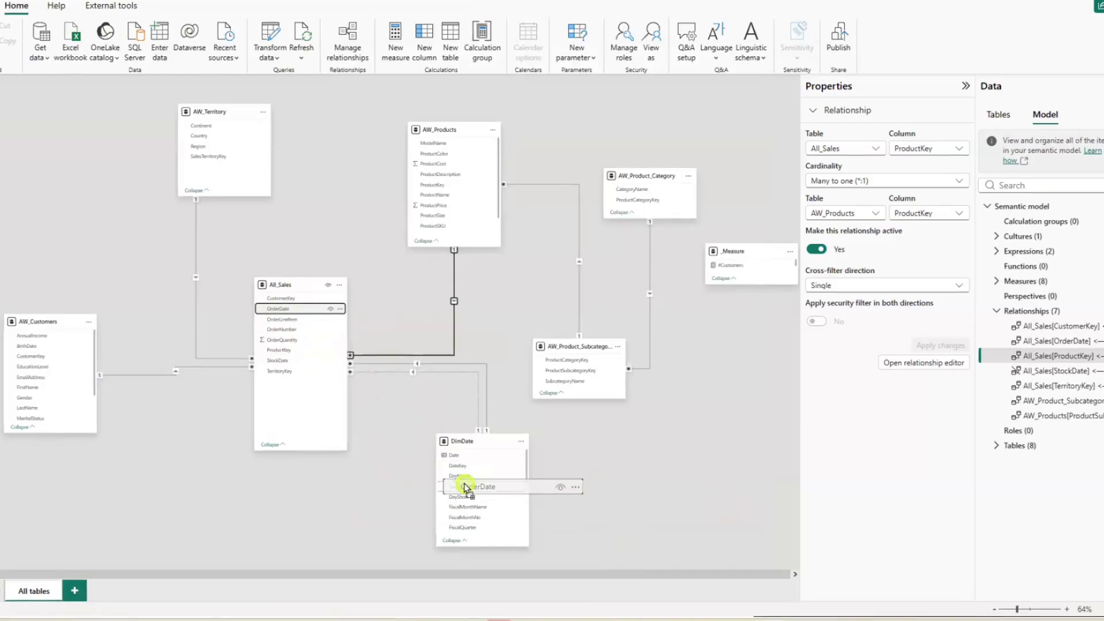
pyautogui.moveTo(466, 488)
pyautogui.mouseDown()
pyautogui.moveTo(467, 442)
pyautogui.moveTo(458, 483)
pyautogui.moveTo(471, 515)
pyautogui.moveTo(474, 468)
pyautogui.moveTo(466, 479)
pyautogui.mouseUp()
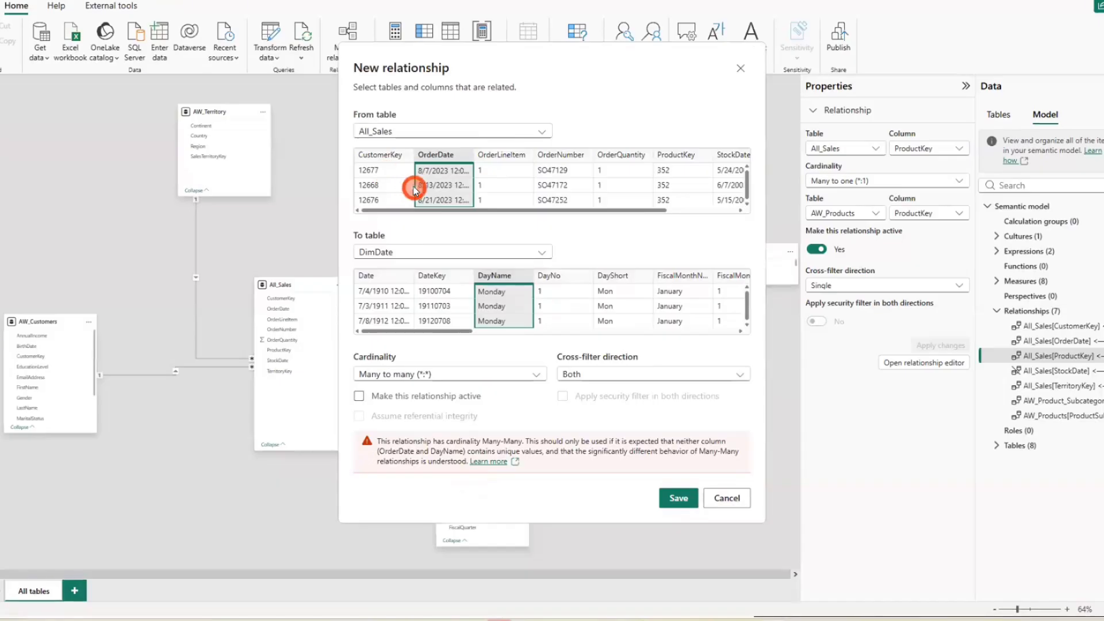
pyautogui.click(383, 278)
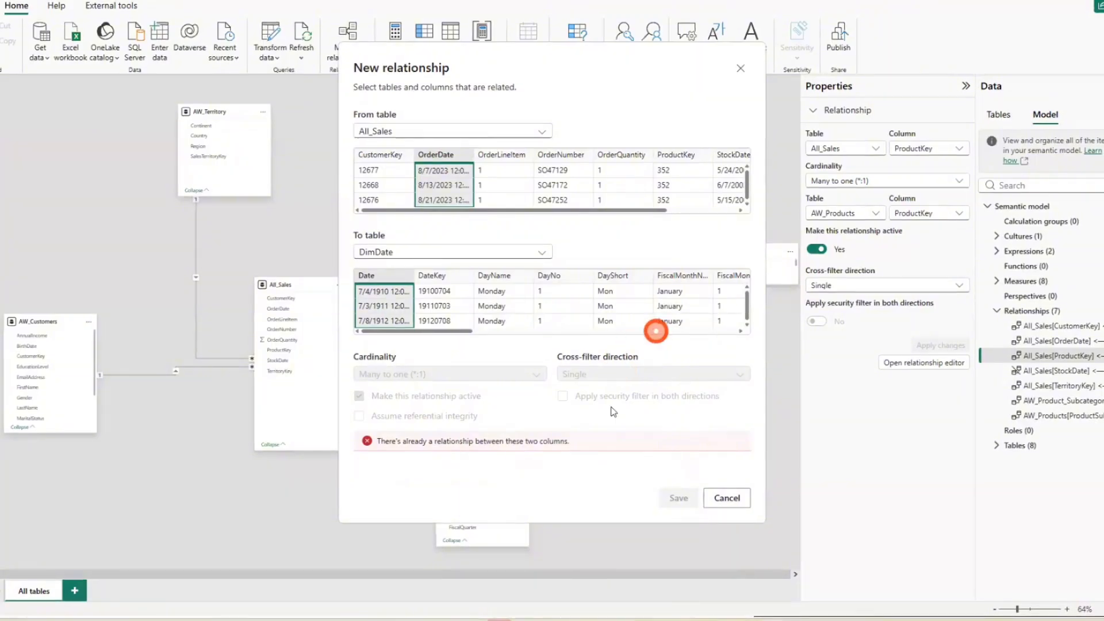
pyautogui.click(720, 497)
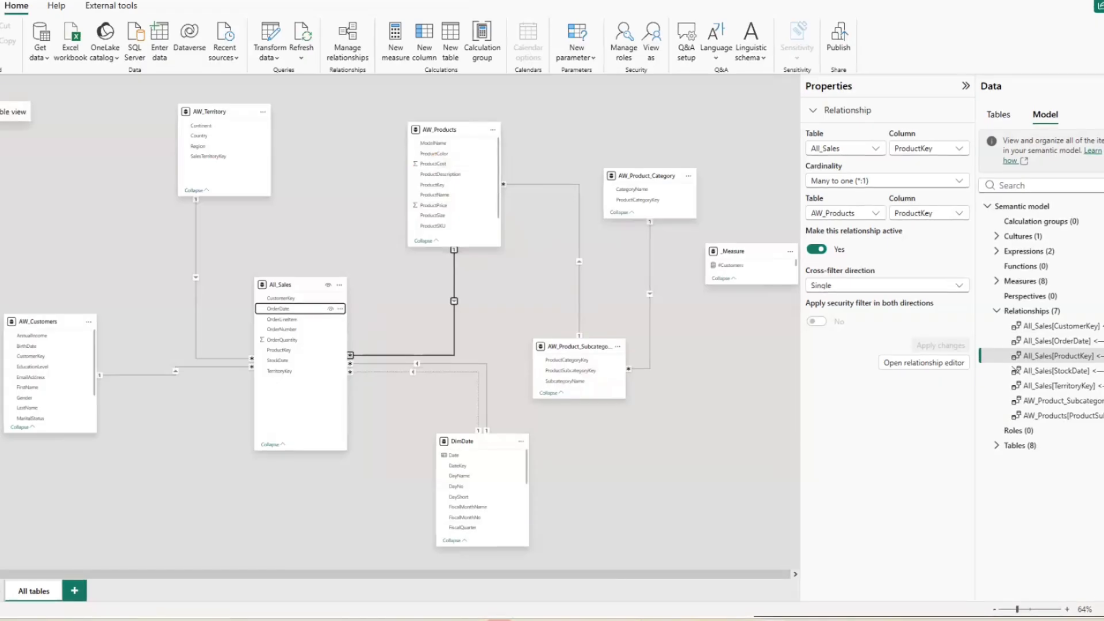
# Step: Compare the All_Sales and AW_Customers tables in Table view to examine their key columns
pyautogui.click(0, 111)
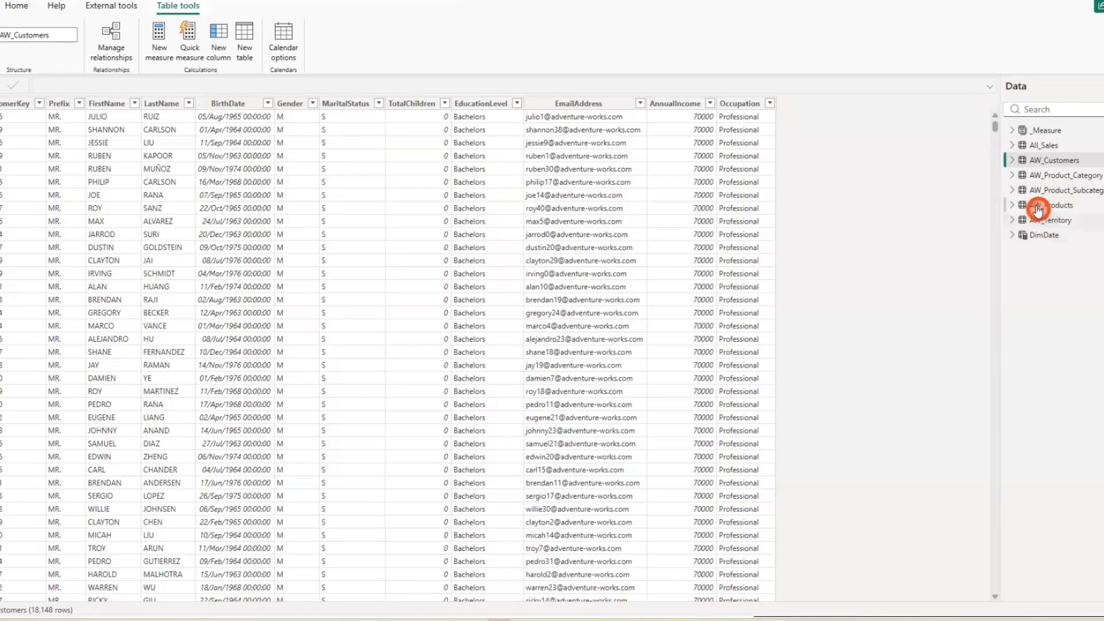
pyautogui.click(1038, 150)
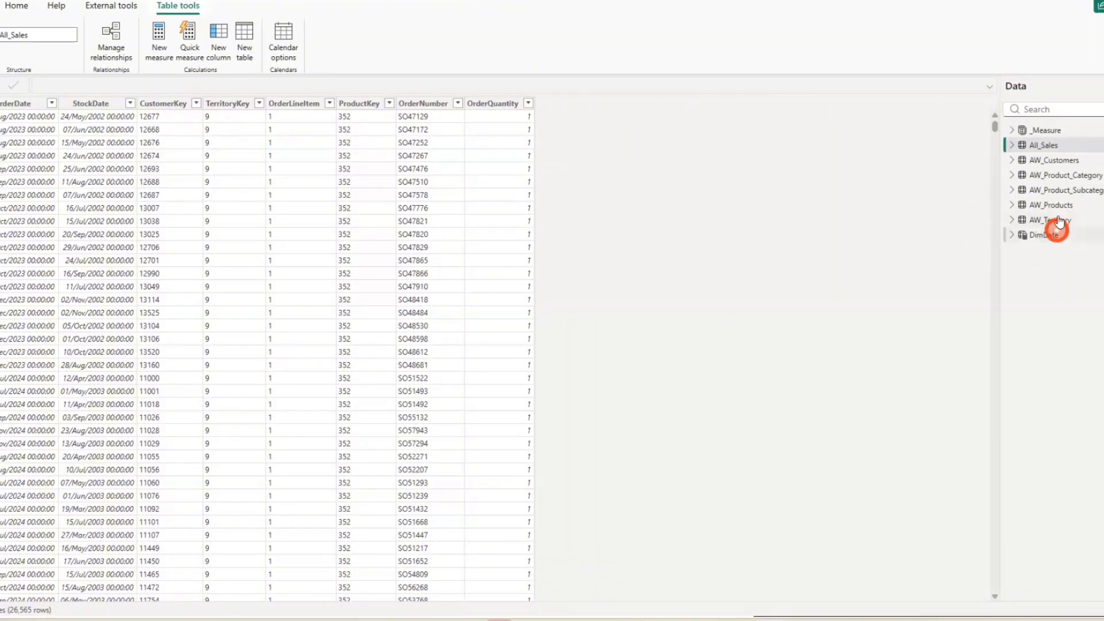
pyautogui.click(1051, 160)
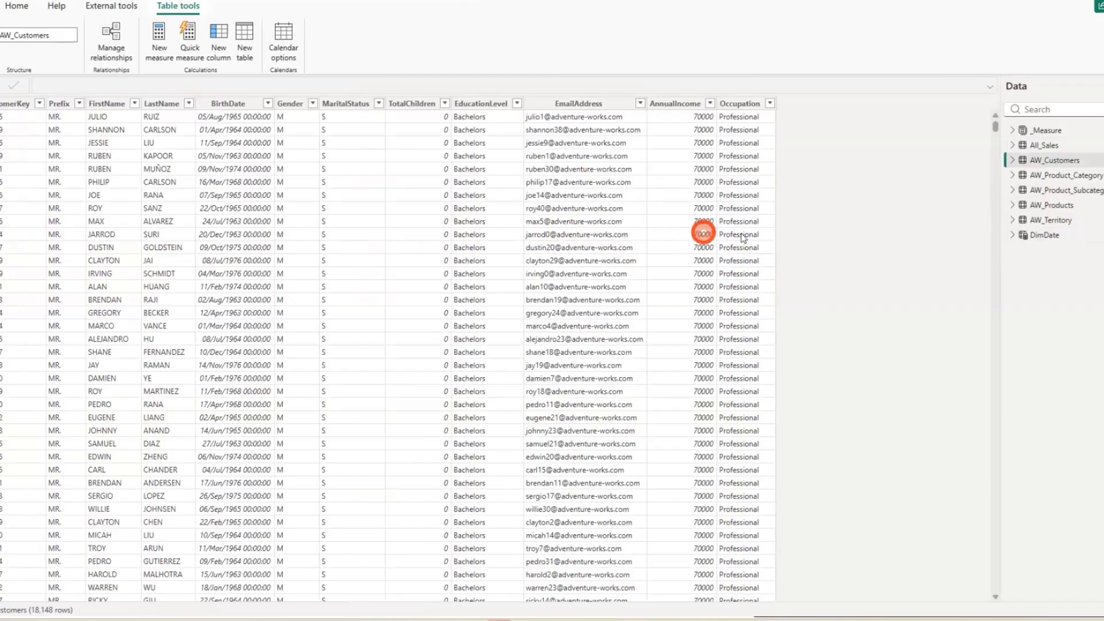
pyautogui.click(1045, 146)
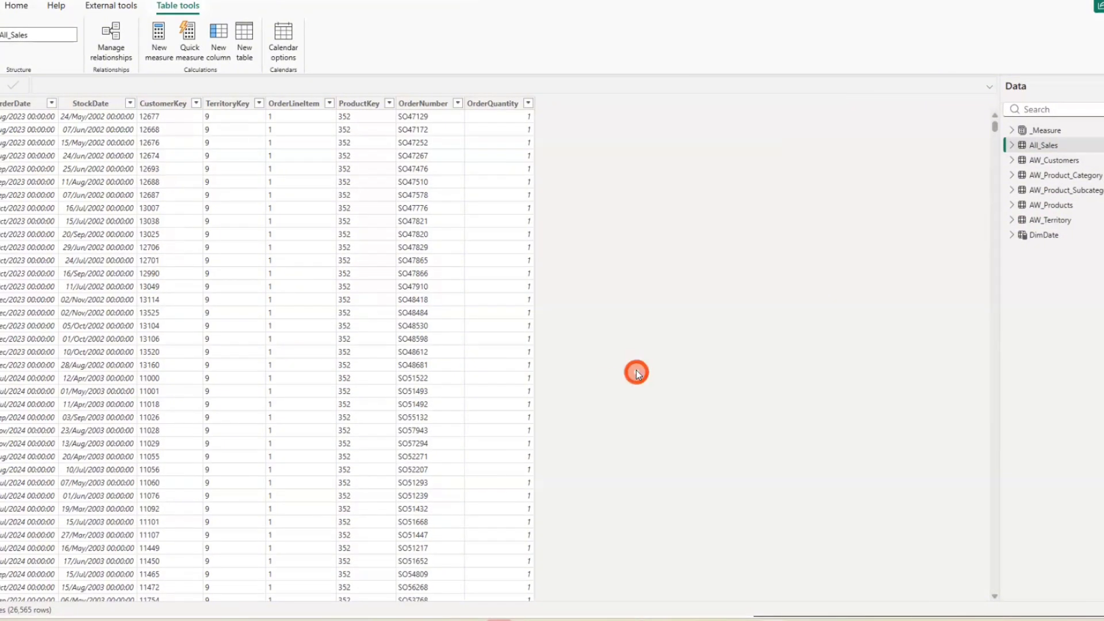
pyautogui.click(1061, 163)
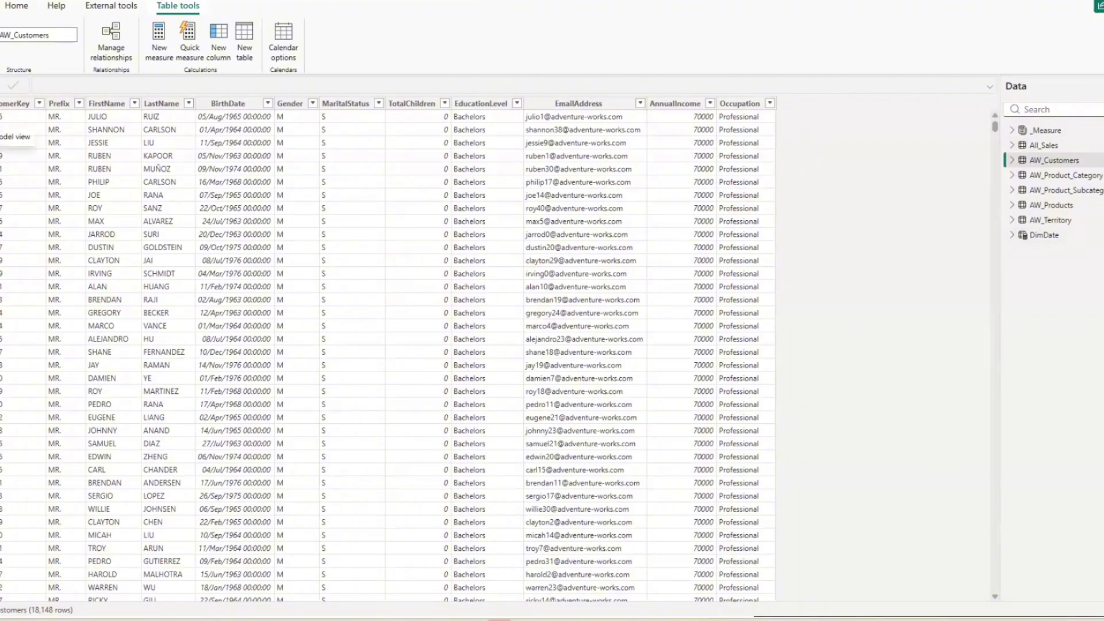
# Step: Return to the model diagram and try relating SubcategoryName in AW_Product_Subcategory to OrderLineItem in All_Sales, discarding the new relationship
pyautogui.click(3, 127)
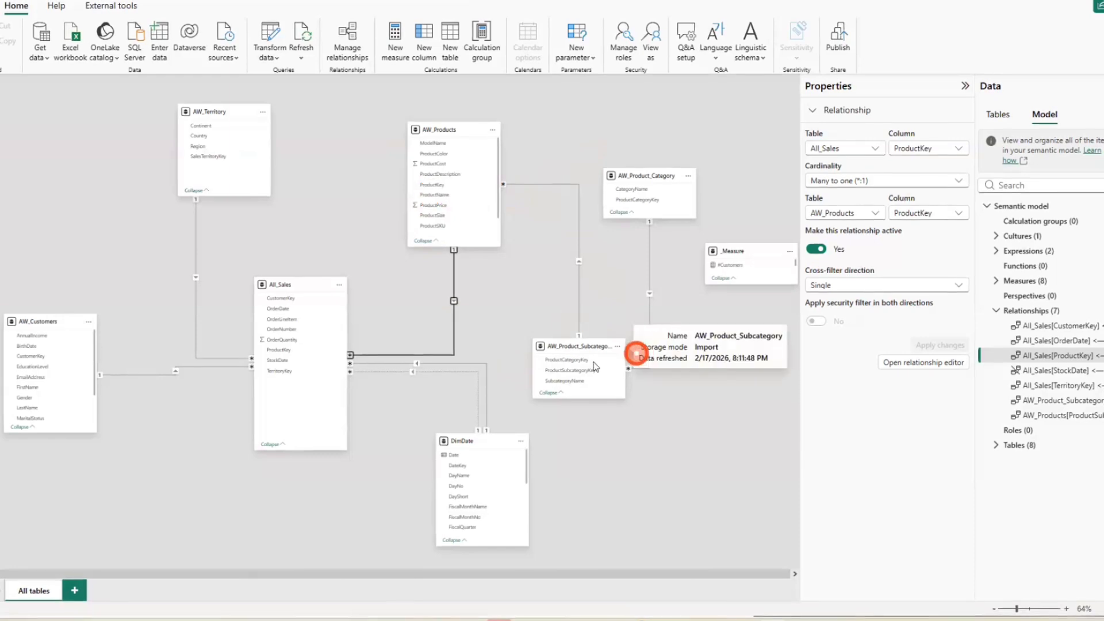
pyautogui.moveTo(557, 382); pyautogui.dragTo(279, 320)
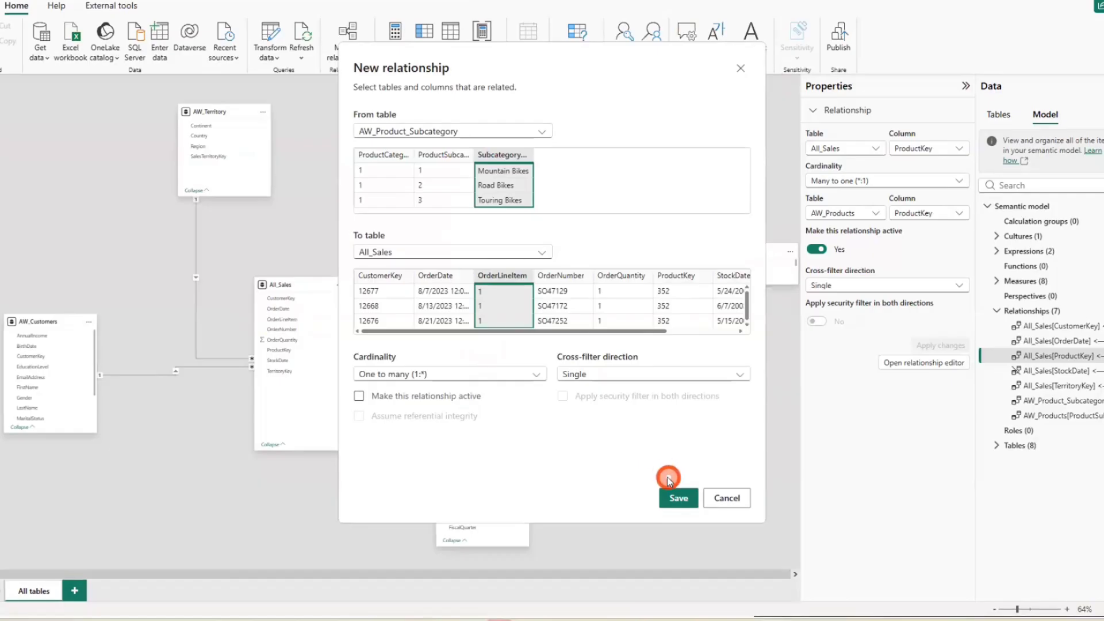
pyautogui.click(741, 68)
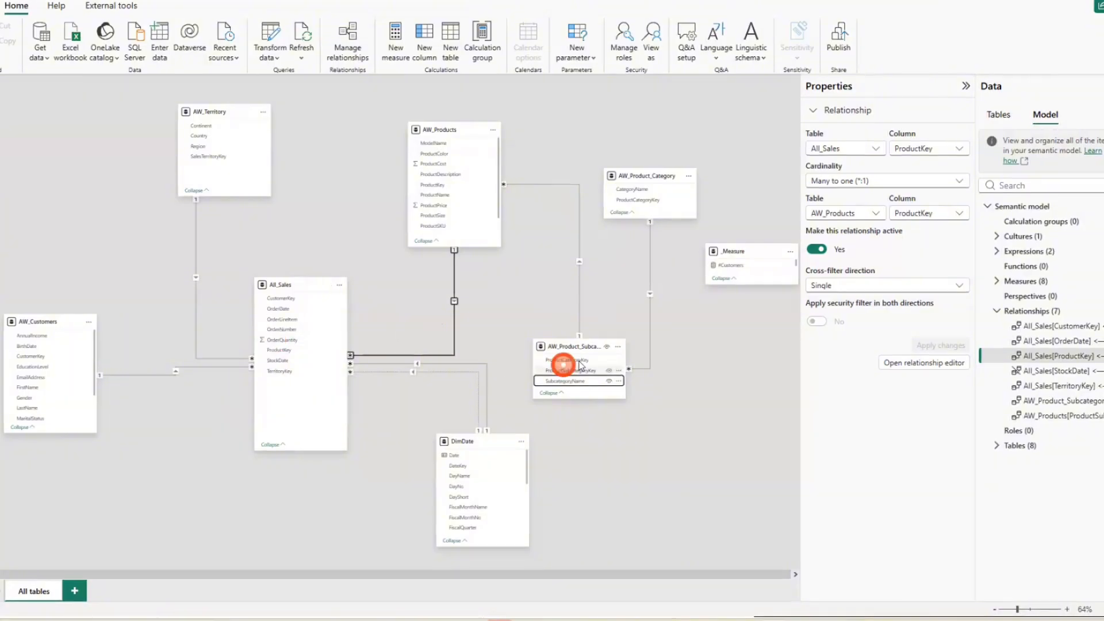
pyautogui.moveTo(313, 329)
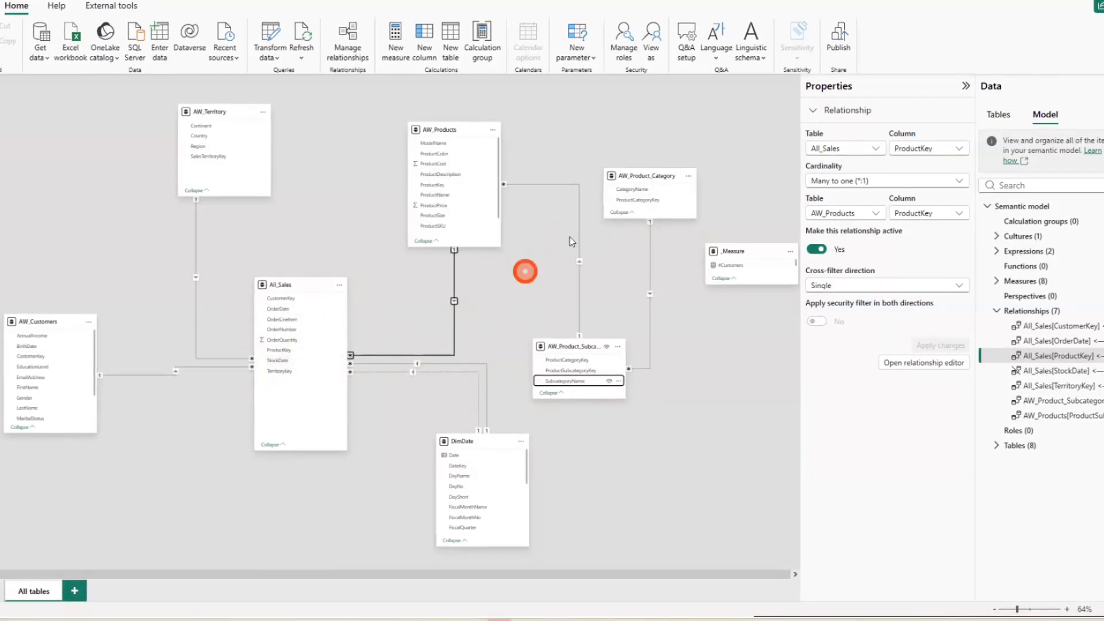
# Step: Switch to File Explorer and open Sample - Superstore.csv from the Sample Data folder in Power BI Resource
pyautogui.click(633, 191)
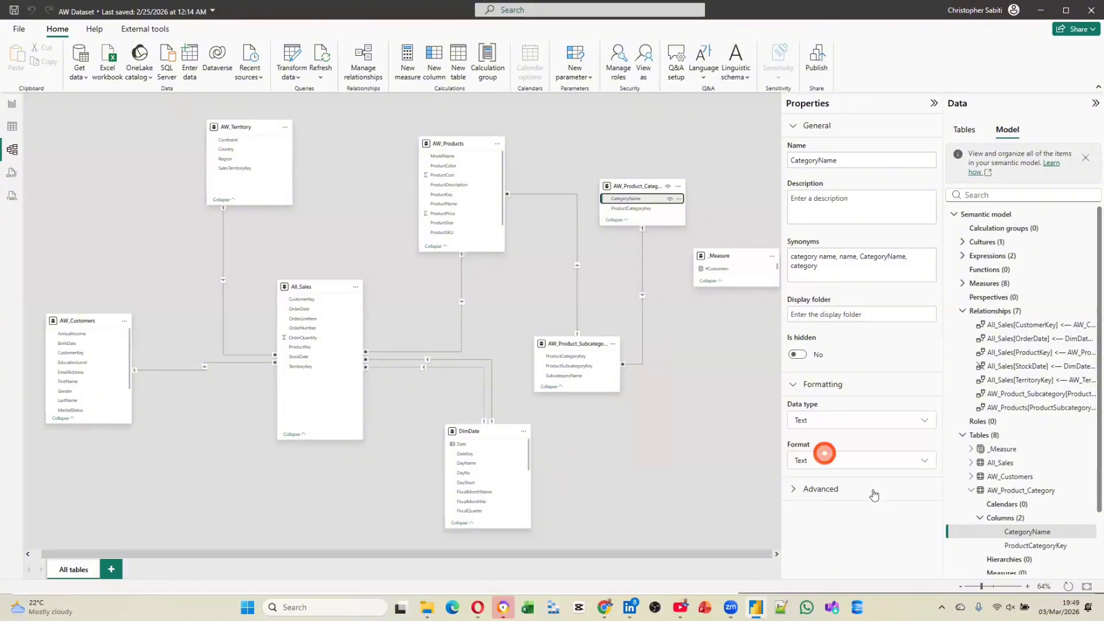
pyautogui.click(427, 605)
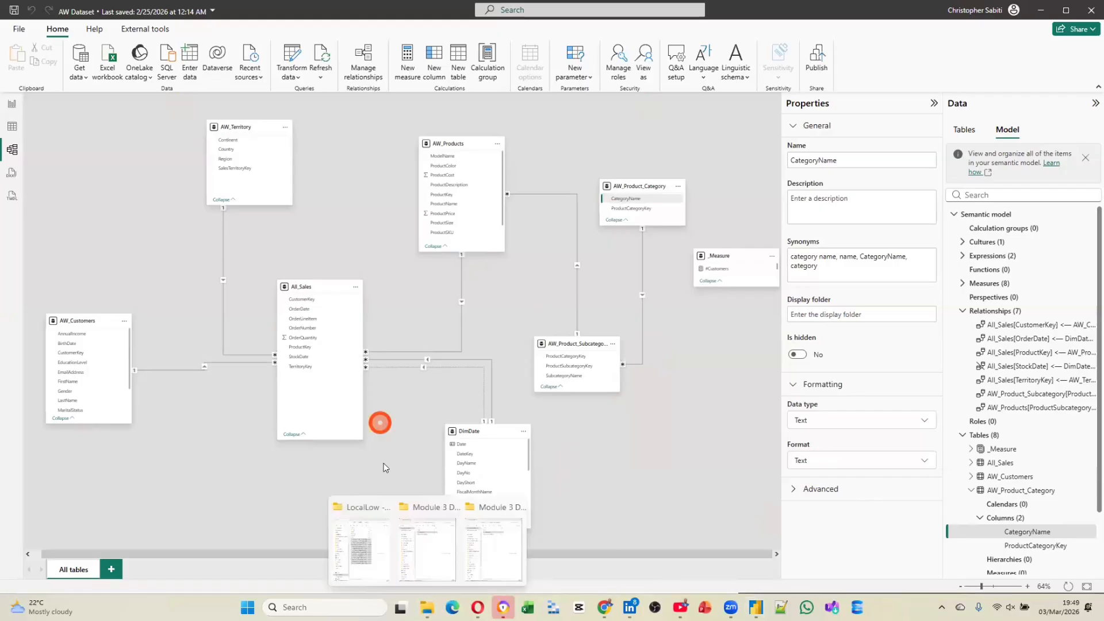
pyautogui.click(415, 540)
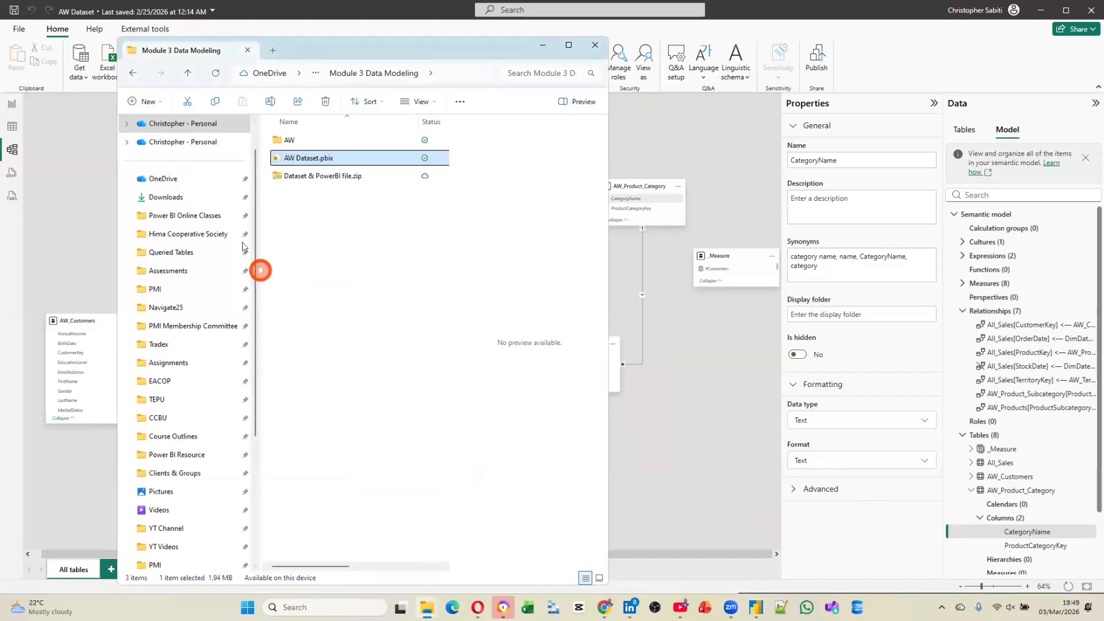
pyautogui.click(178, 454)
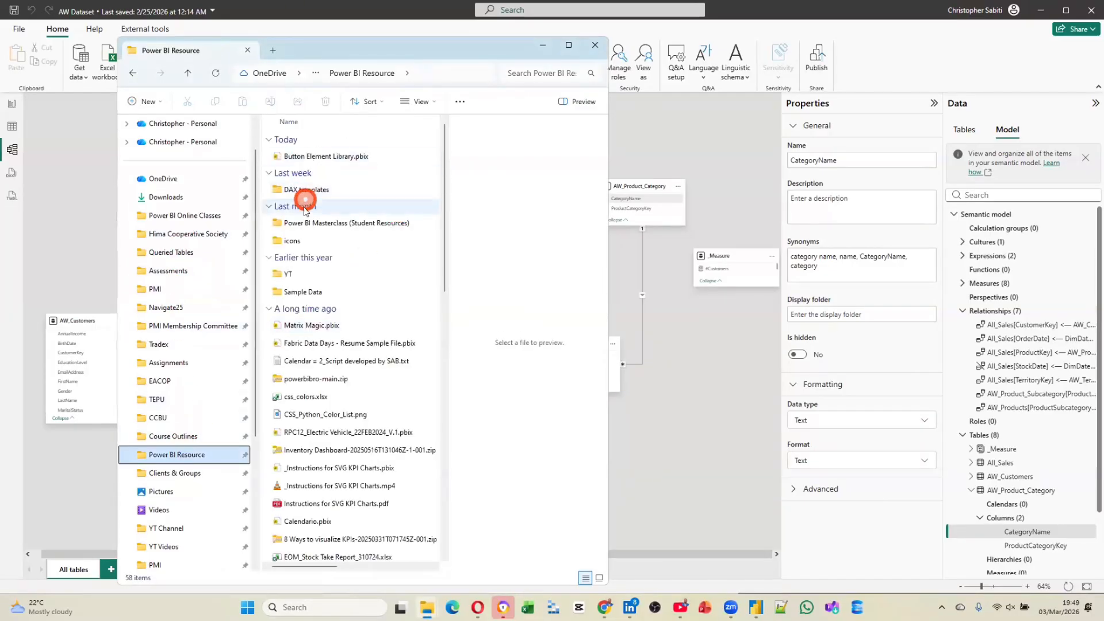
pyautogui.click(309, 293)
pyautogui.doubleClick(308, 292)
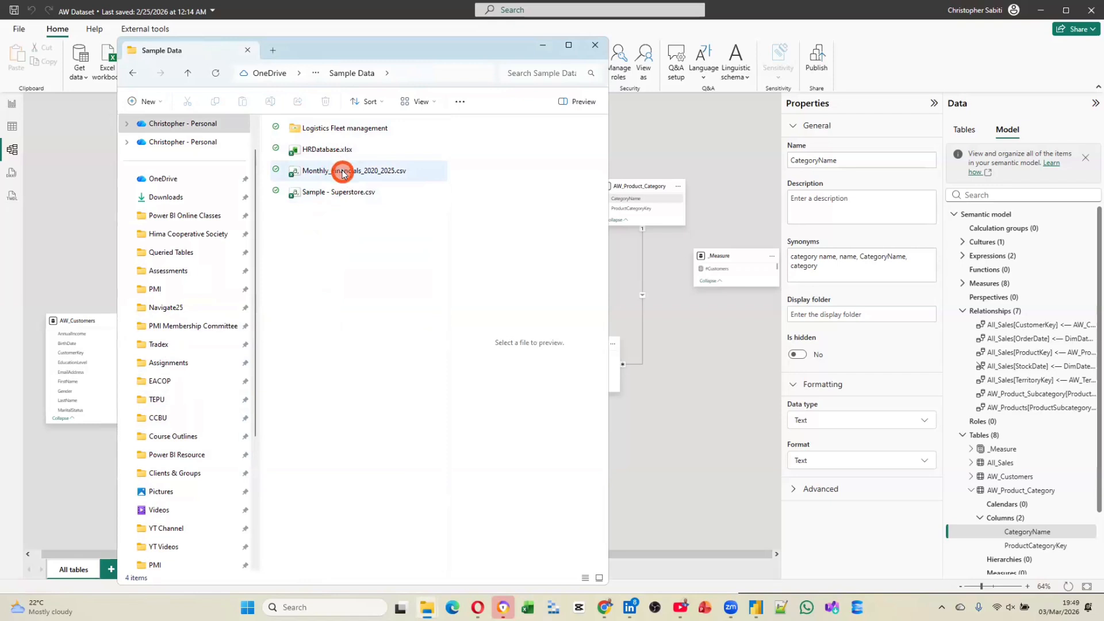
pyautogui.click(342, 193)
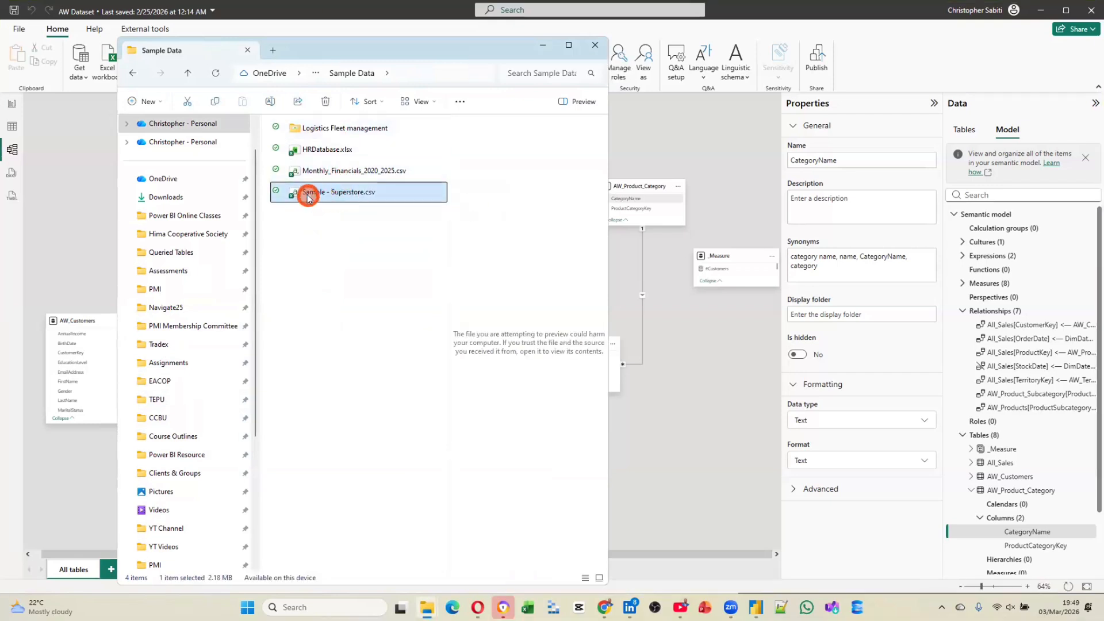
pyautogui.doubleClick(308, 195)
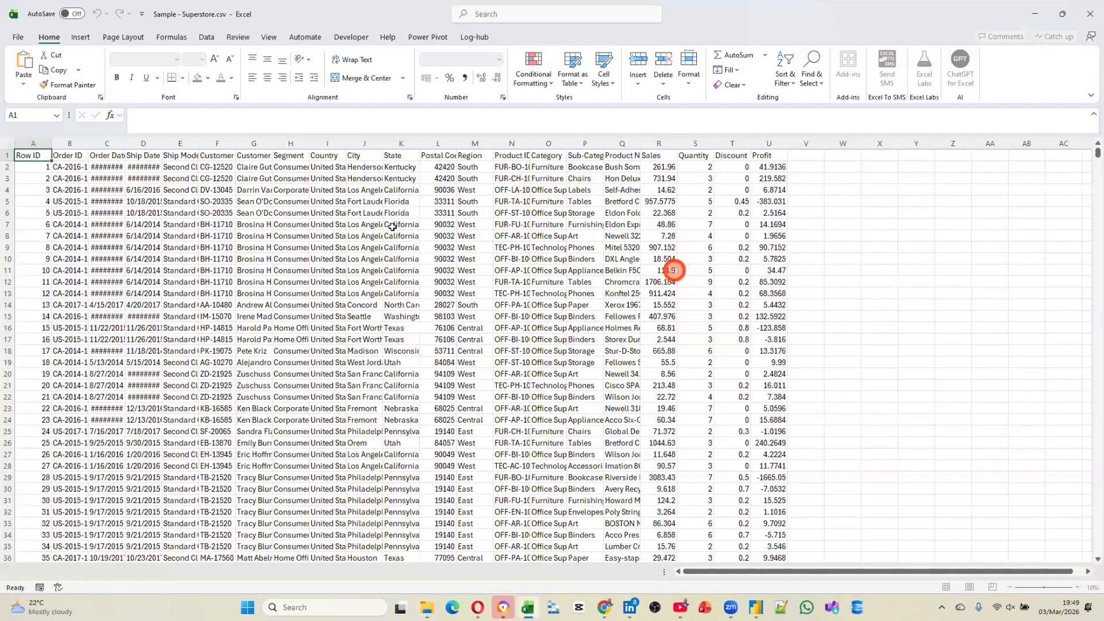
# Step: Auto-fit the Order Date, Ship Date and Customer ID columns in the Superstore sheet
pyautogui.doubleClick(124, 144)
pyautogui.doubleClick(166, 142)
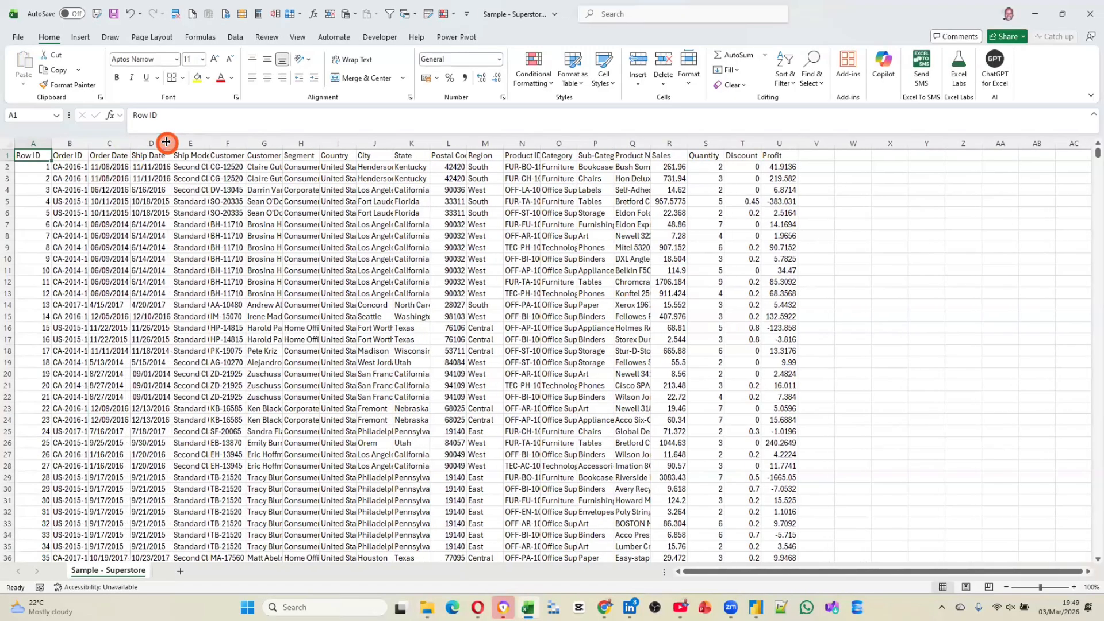
pyautogui.doubleClick(246, 144)
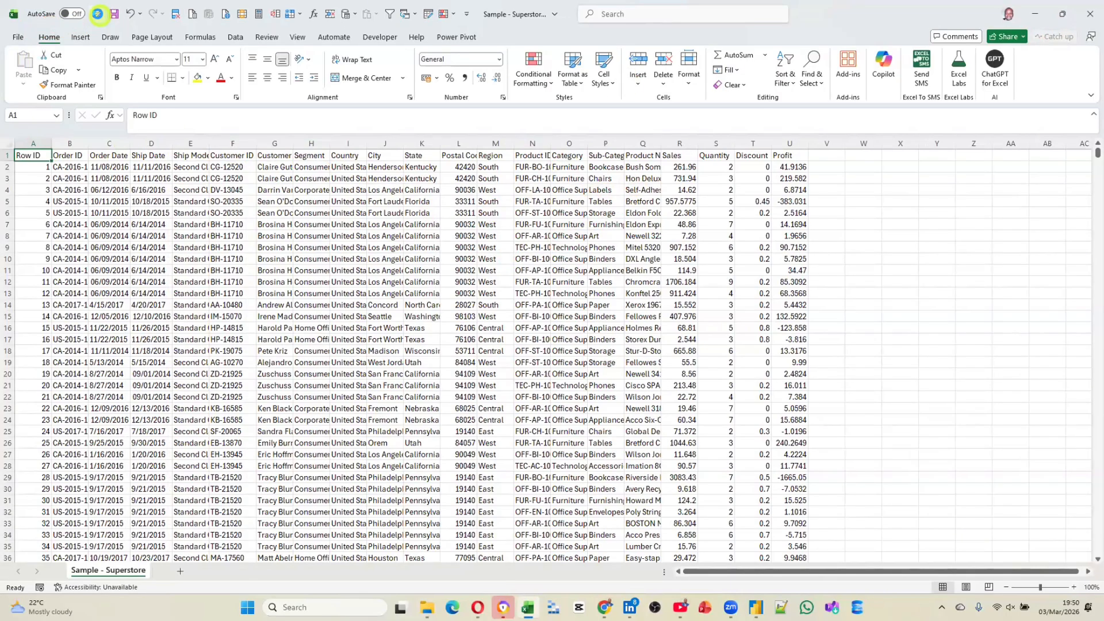
# Step: Start saving the Superstore file as a copy and browse to the Jan 2026 PowerBI Class folder within Power BI Online Classes
pyautogui.click(99, 16)
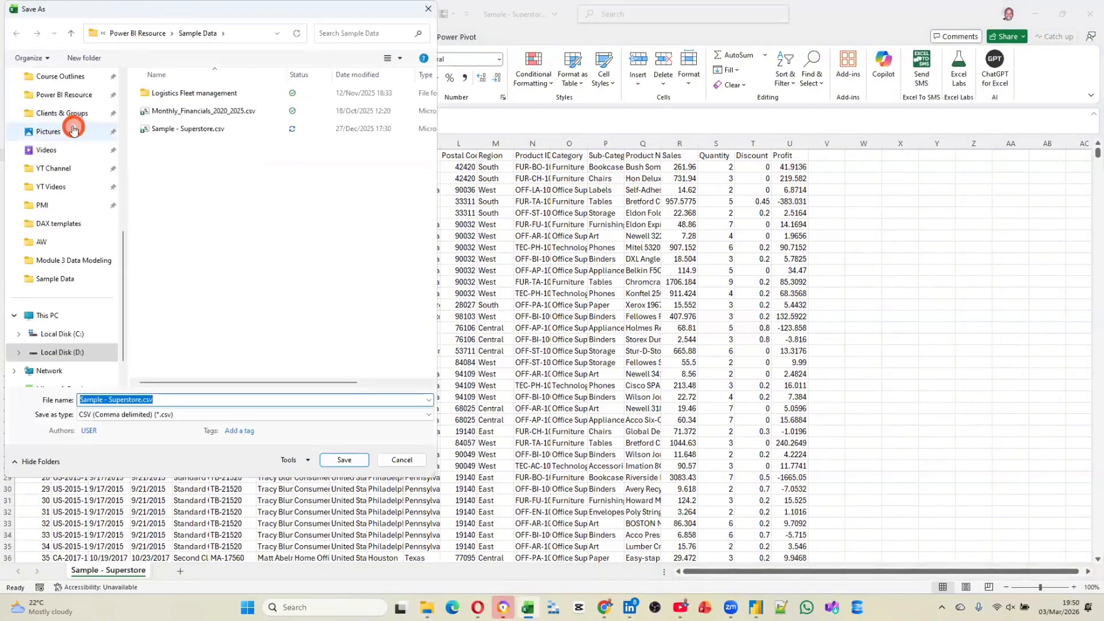
pyautogui.scroll(5, 73, 126)
pyautogui.click(69, 209)
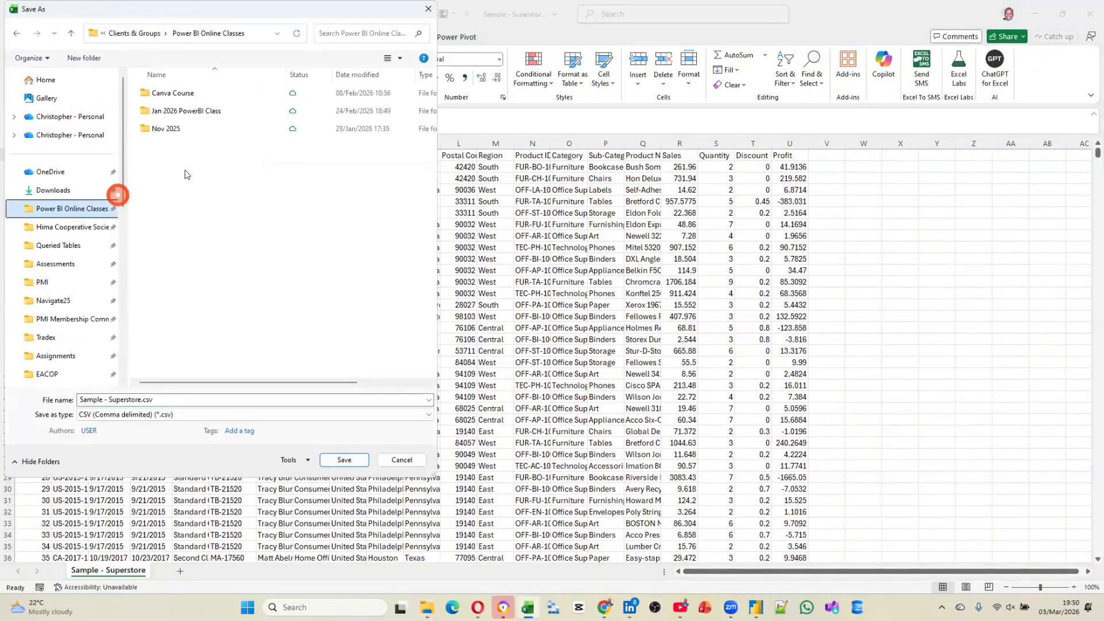
pyautogui.doubleClick(183, 111)
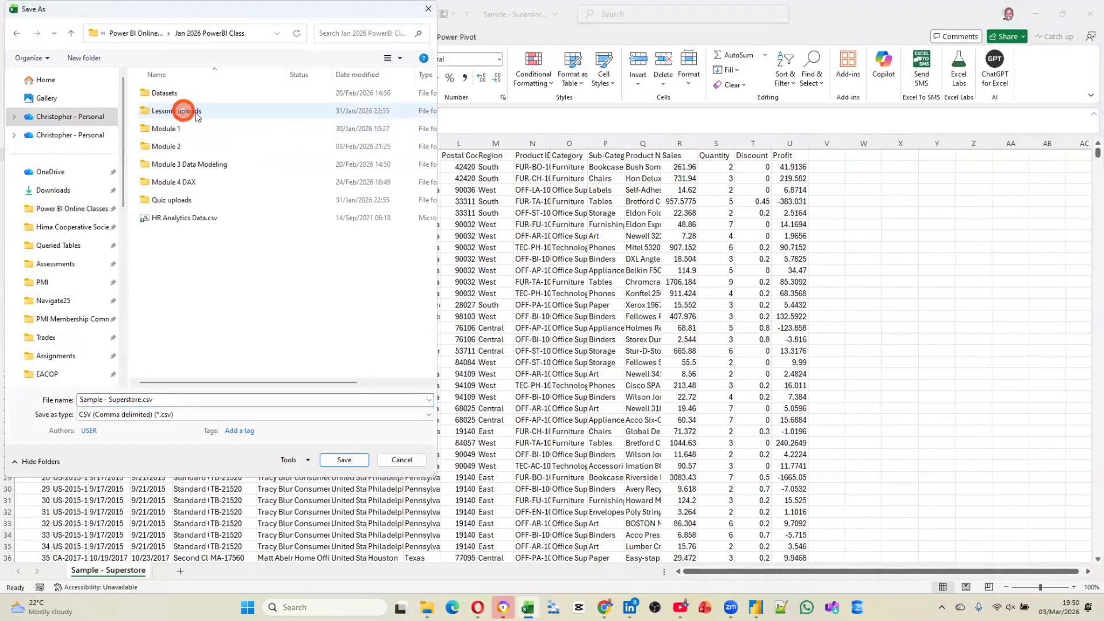
pyautogui.doubleClick(192, 183)
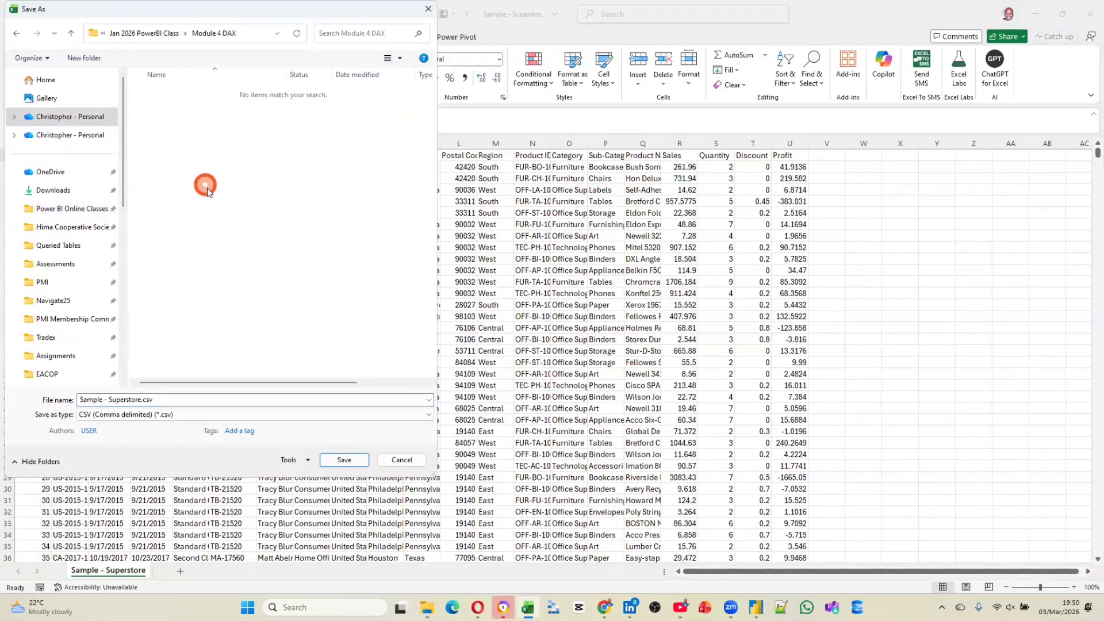
pyautogui.click(70, 34)
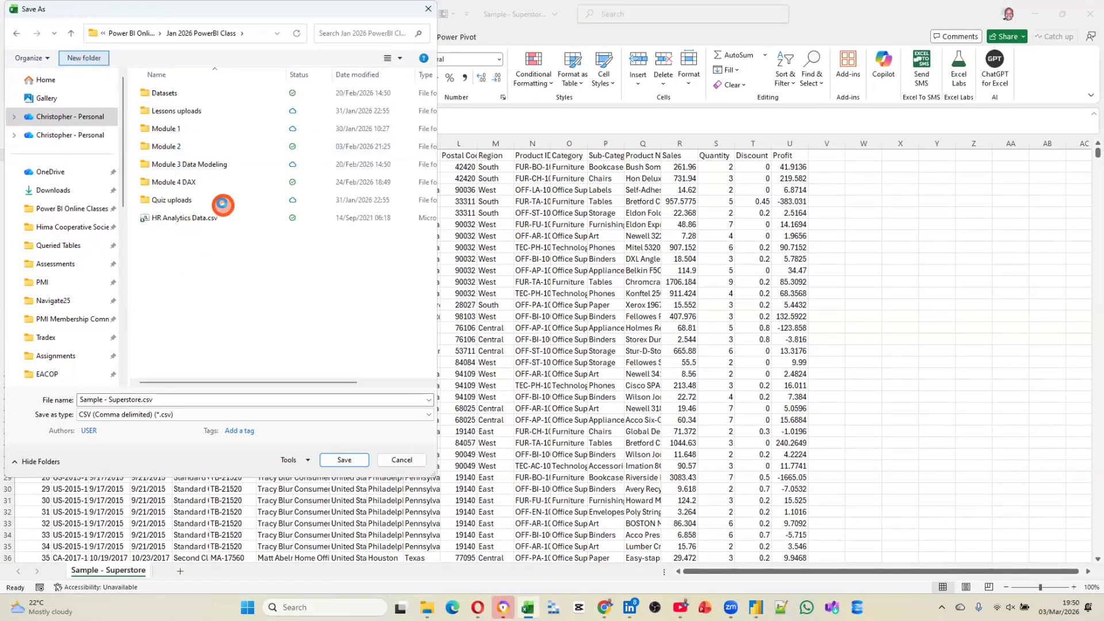
# Step: Create a folder named Module 5 and save Sample - Superstore.csv inside it in CSV format
pyautogui.write('M')
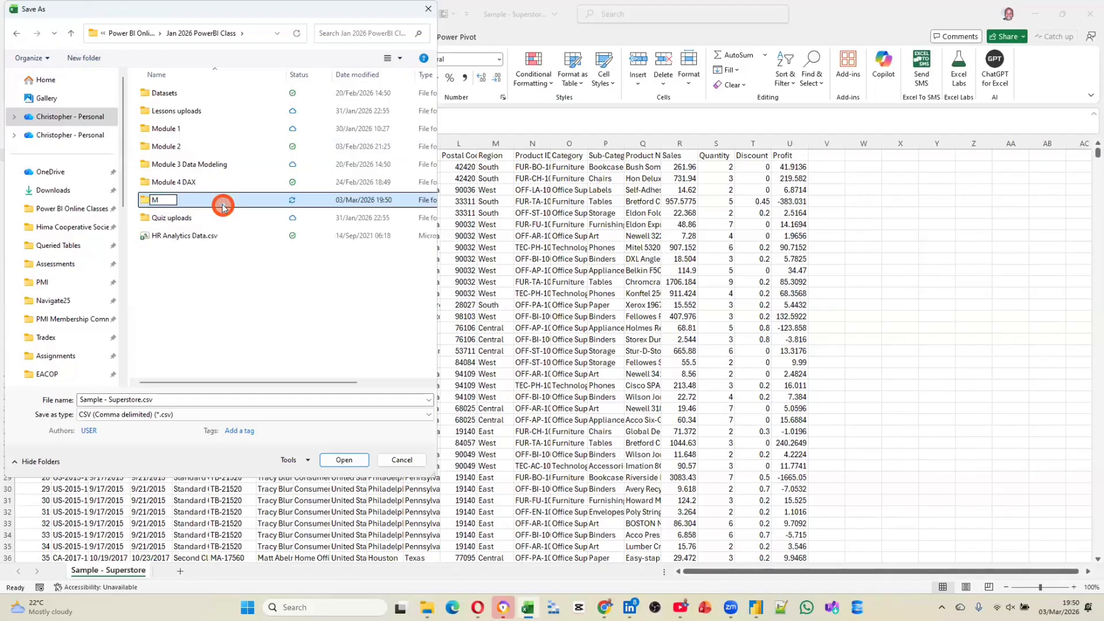
pyautogui.write('odule 5')
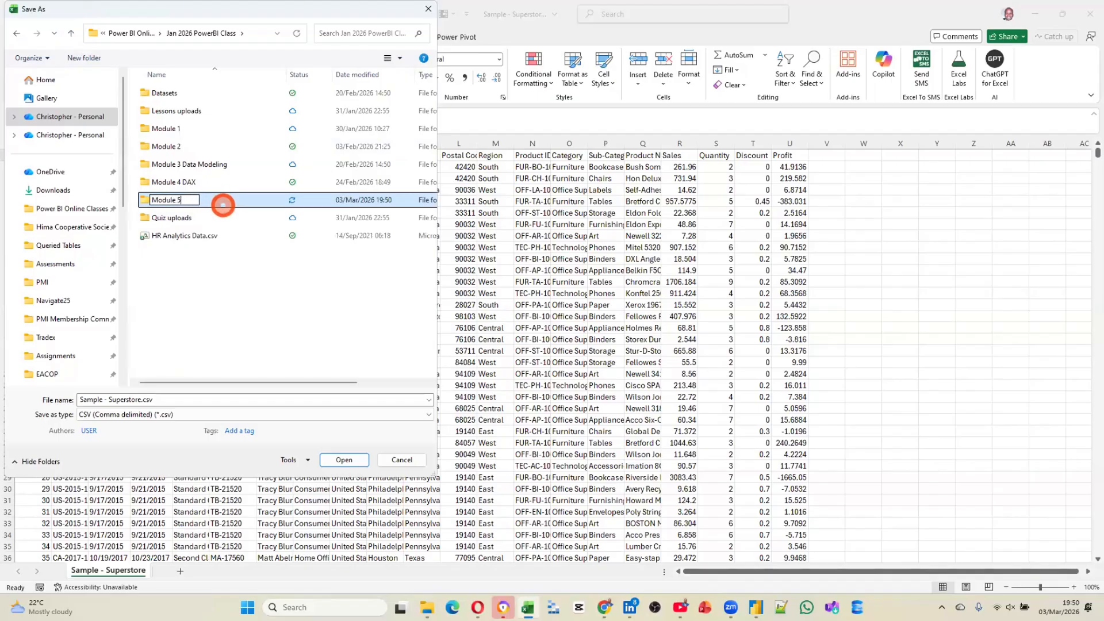
pyautogui.press('Return')
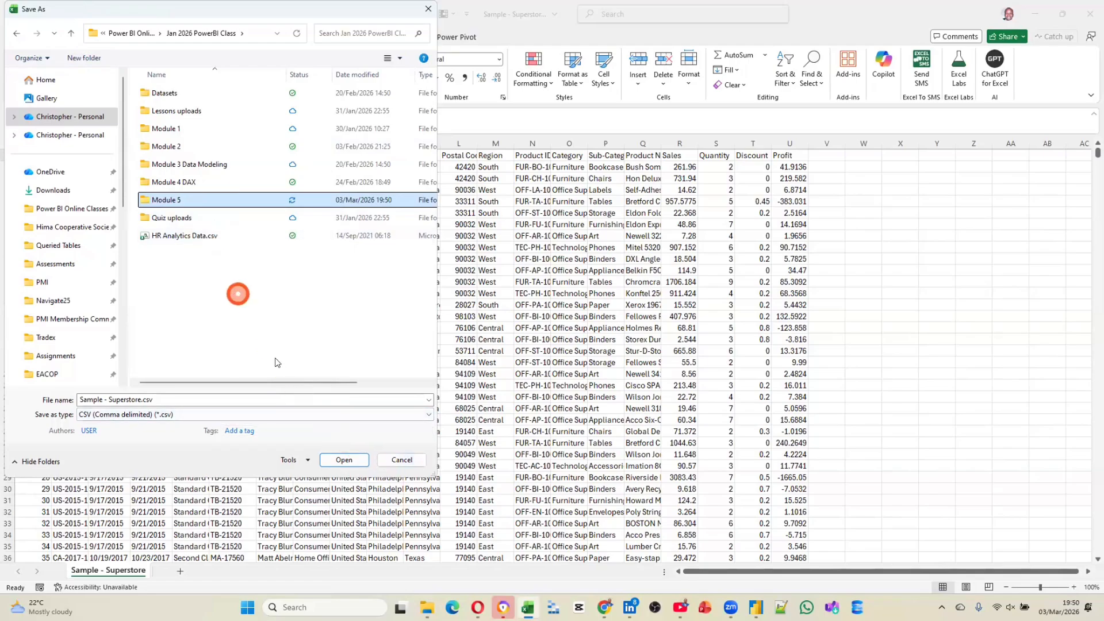
pyautogui.doubleClick(172, 201)
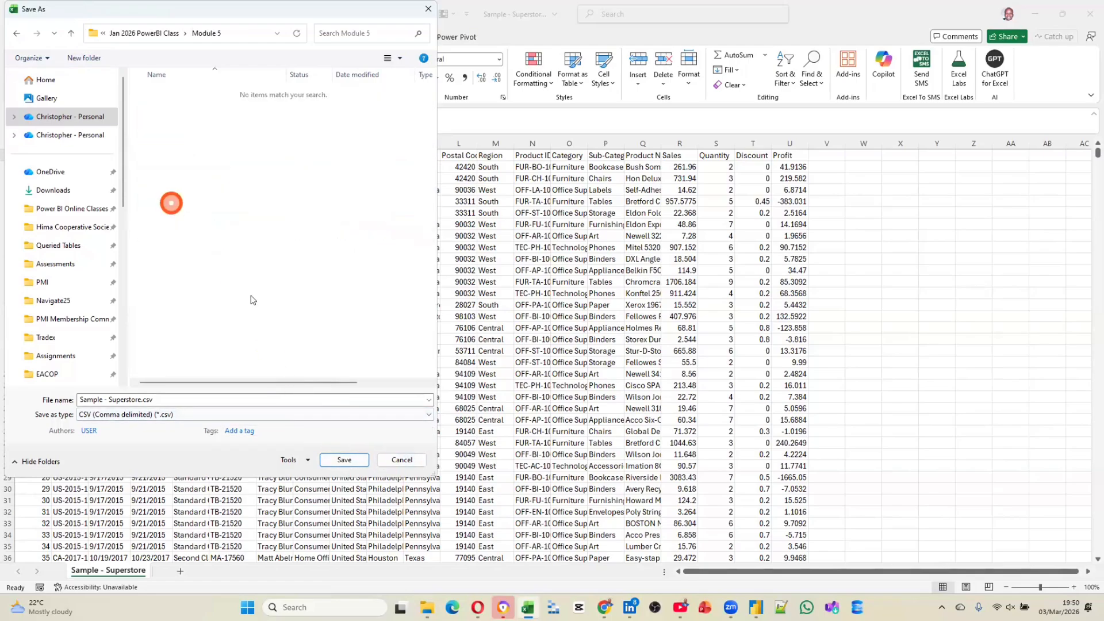
pyautogui.click(343, 460)
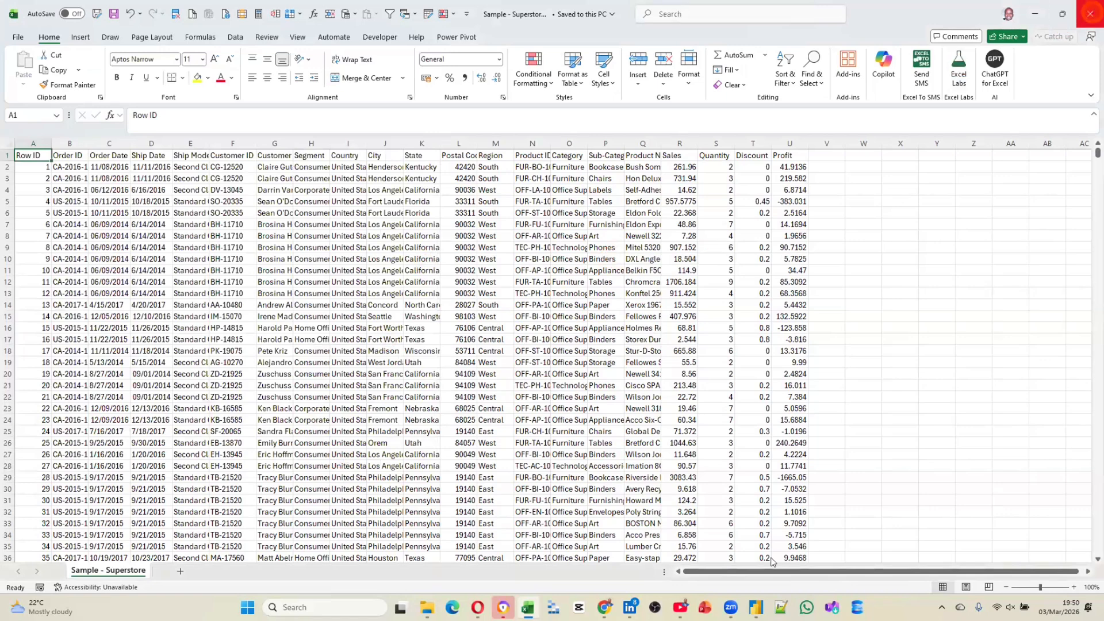
# Step: Close the Superstore file, launch a new Power BI Desktop window and create a blank report
pyautogui.click(755, 607)
pyautogui.rightClick(755, 607)
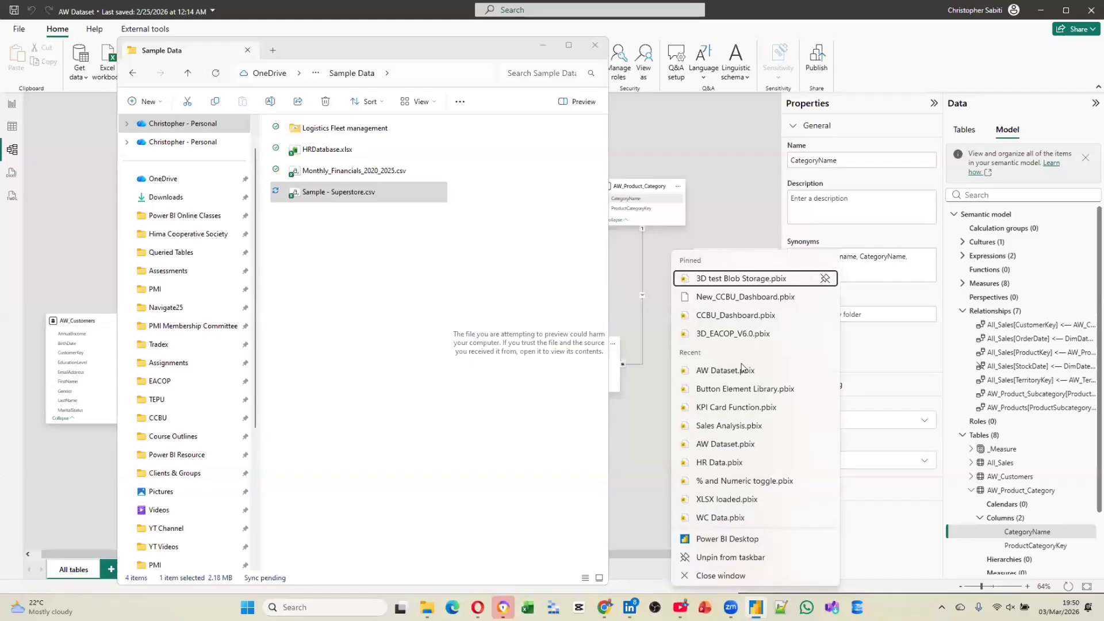
pyautogui.click(718, 541)
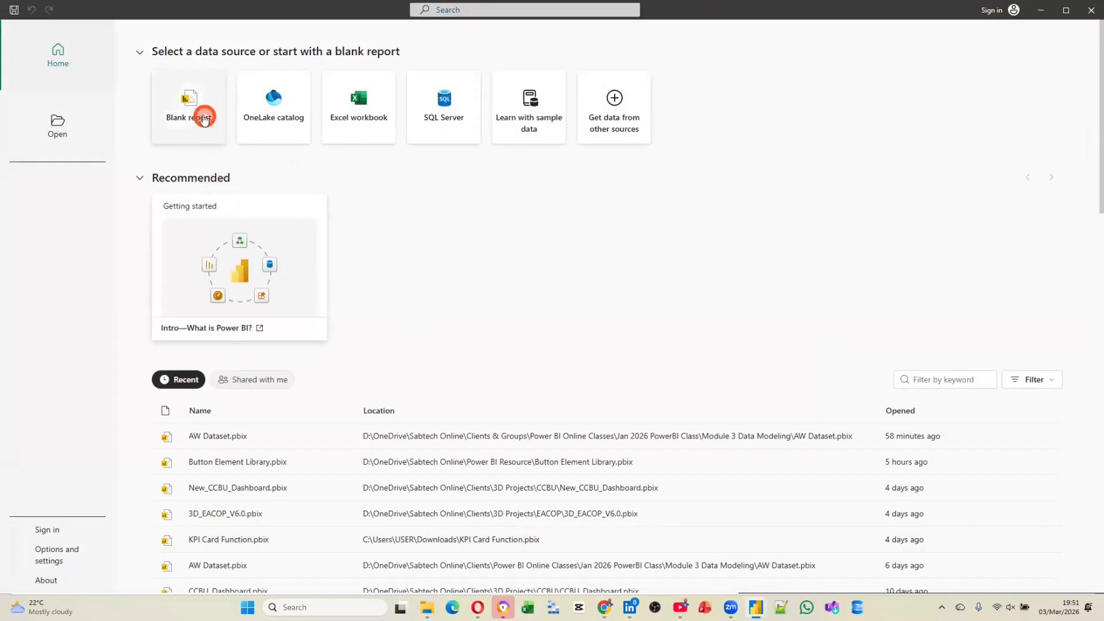
pyautogui.click(205, 118)
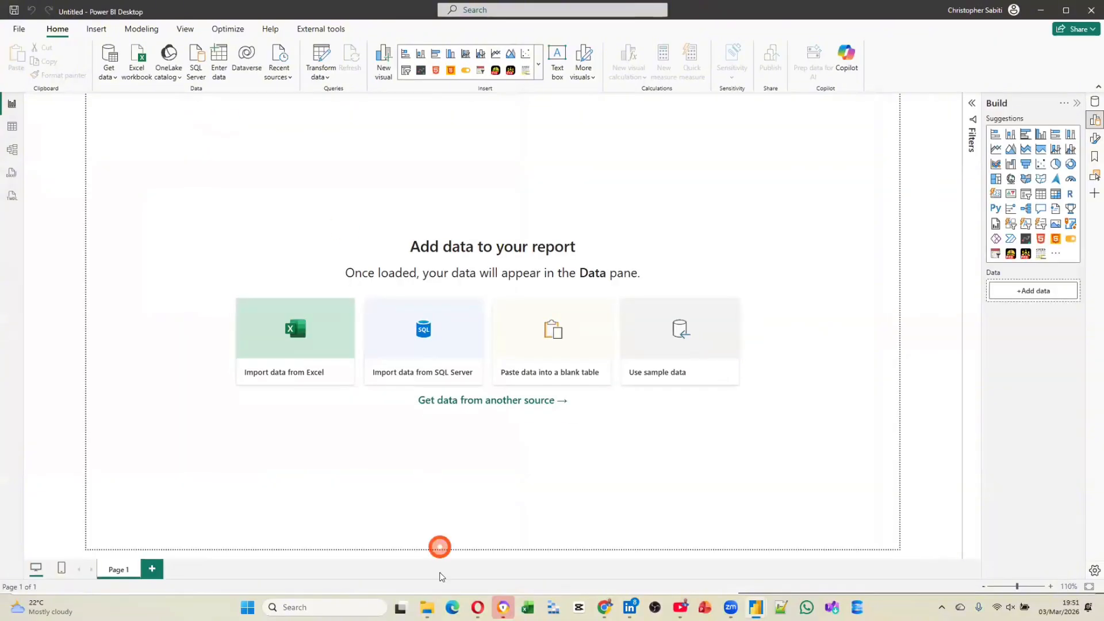
# Step: Close the Sample Data folder window and check the Module 5 folder under Jan 2026 PowerBI Class for the Superstore file
pyautogui.moveTo(426, 610)
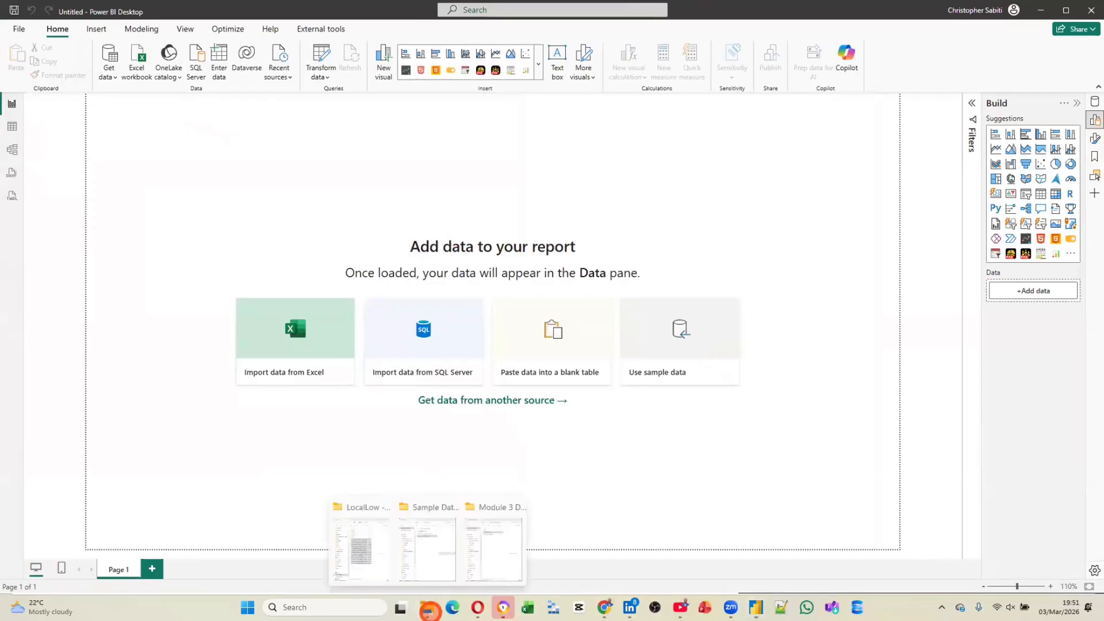
pyautogui.click(448, 508)
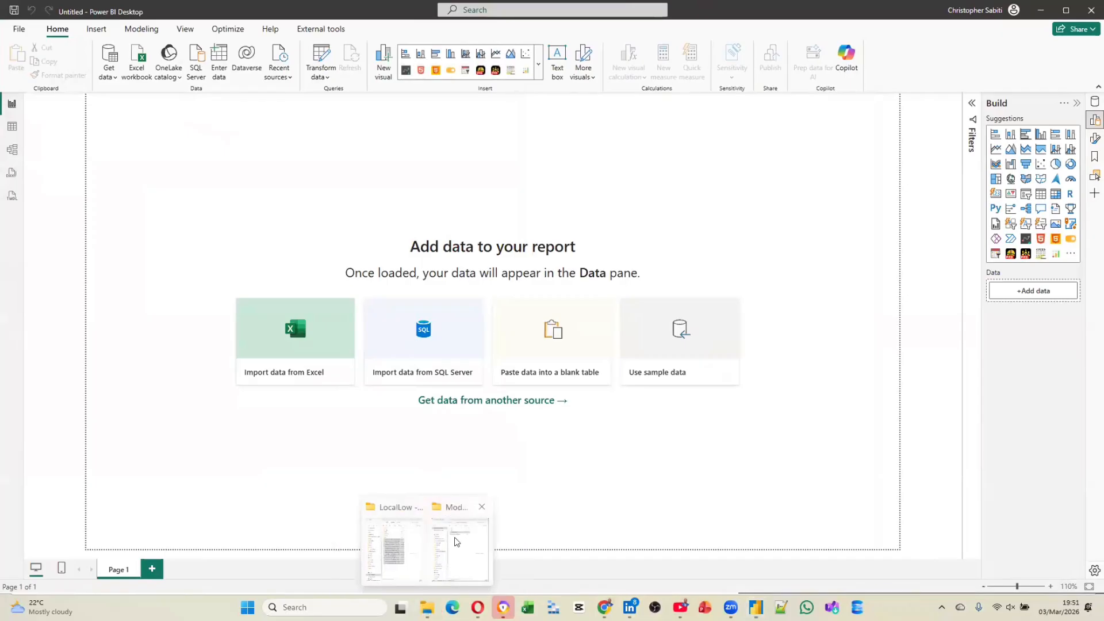
pyautogui.click(454, 544)
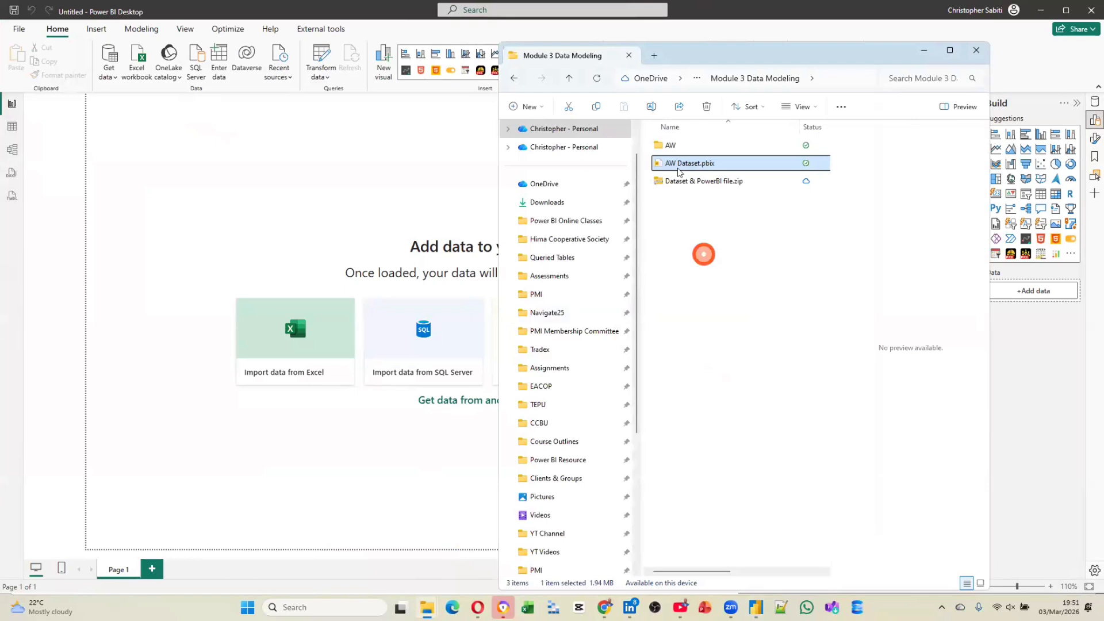
pyautogui.click(557, 222)
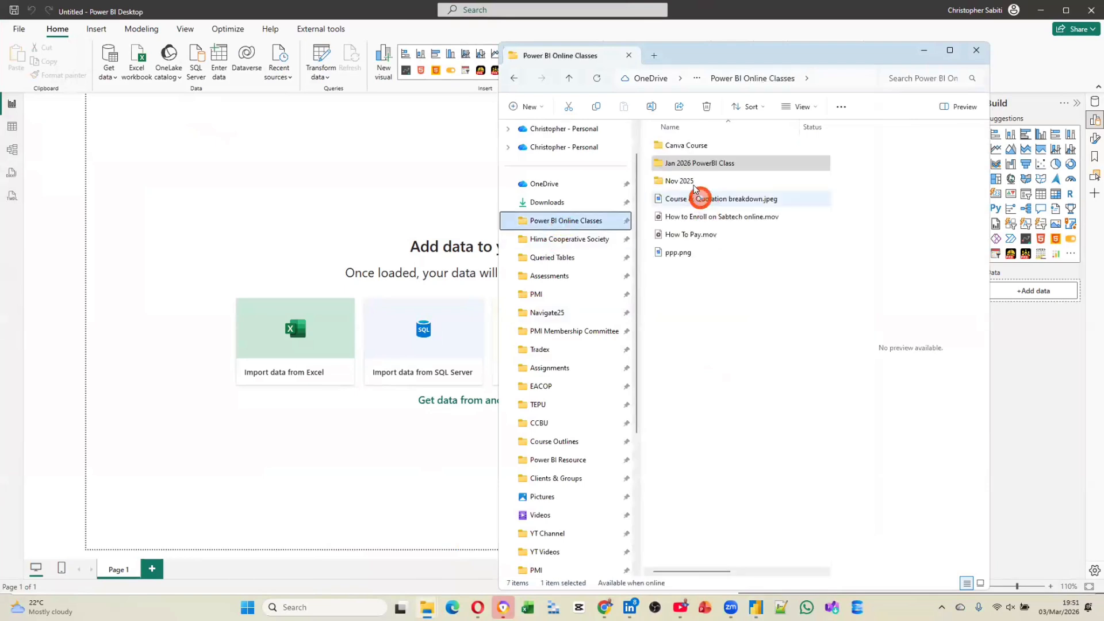
pyautogui.click(687, 164)
pyautogui.doubleClick(687, 163)
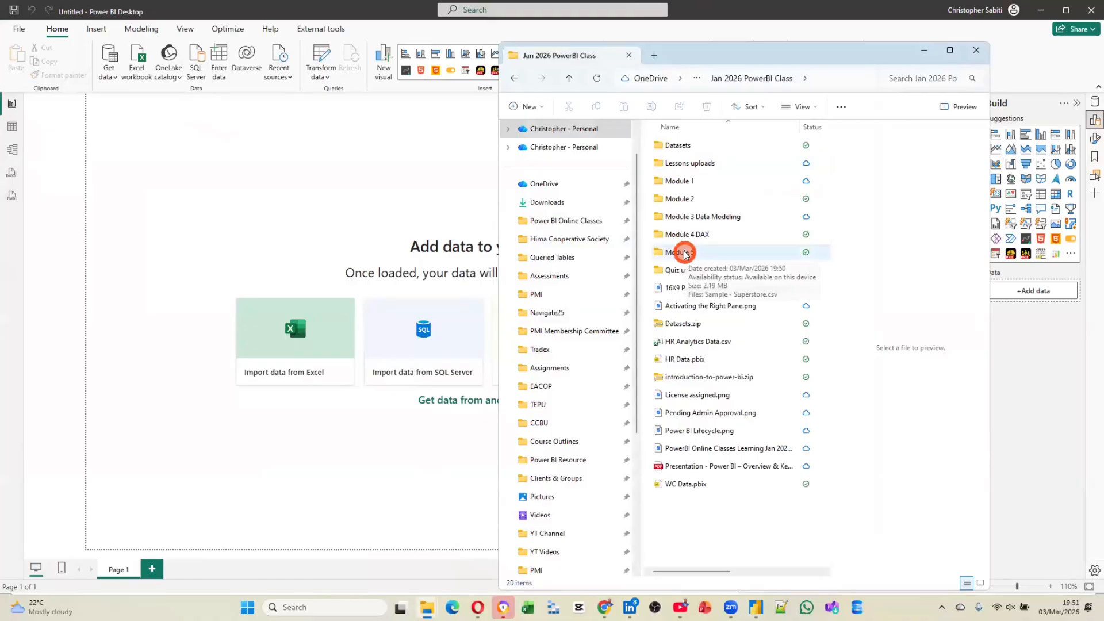
pyautogui.click(340, 219)
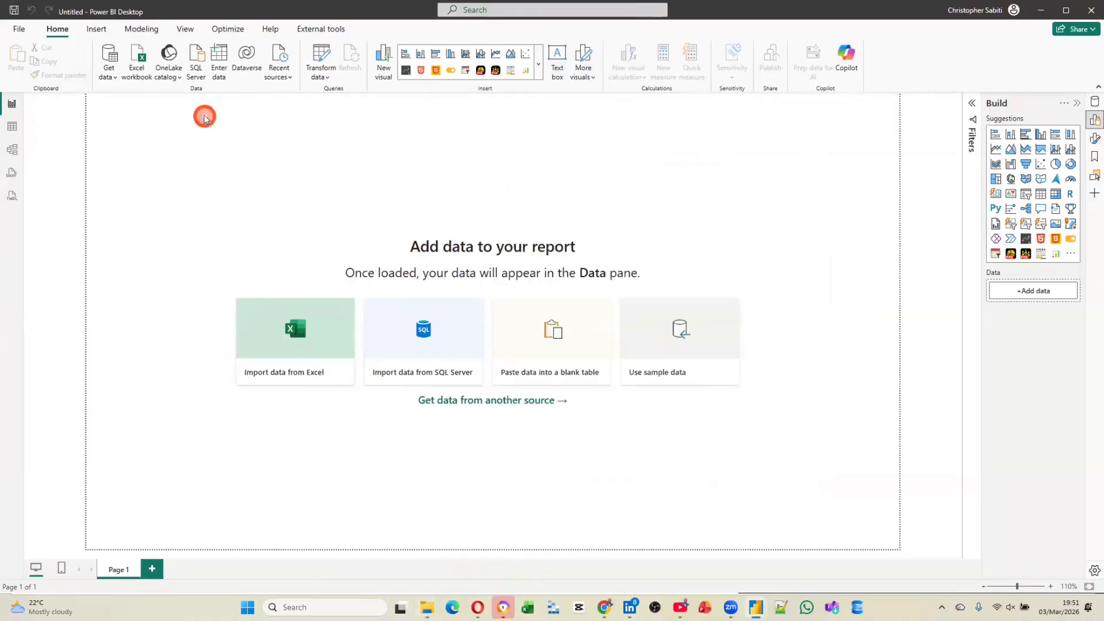
pyautogui.click(105, 78)
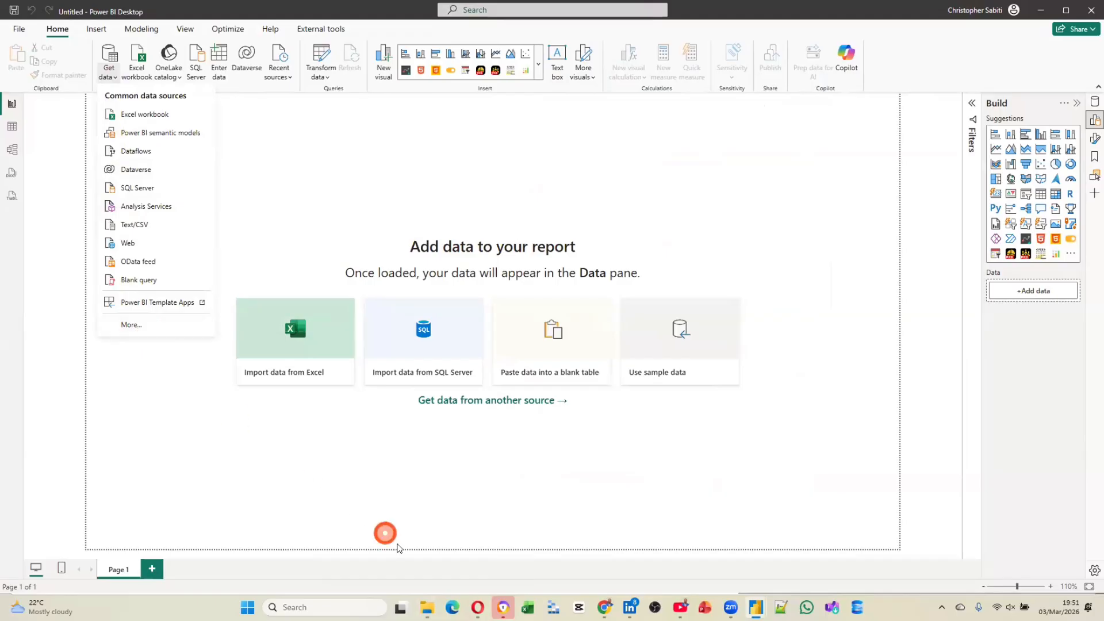
pyautogui.moveTo(428, 607)
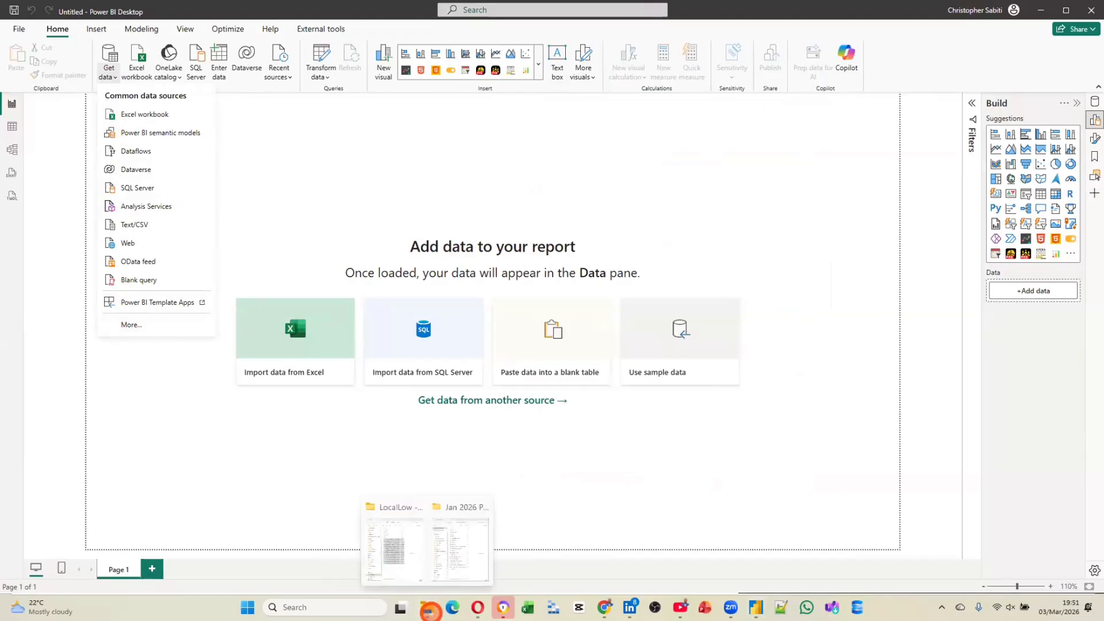
pyautogui.click(466, 533)
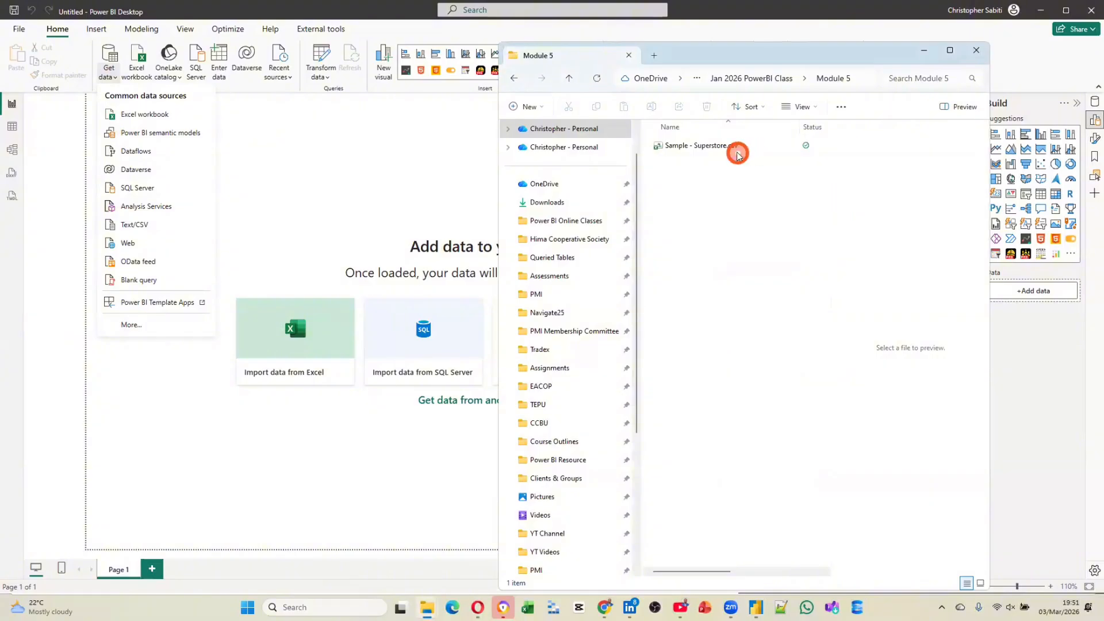
pyautogui.click(350, 148)
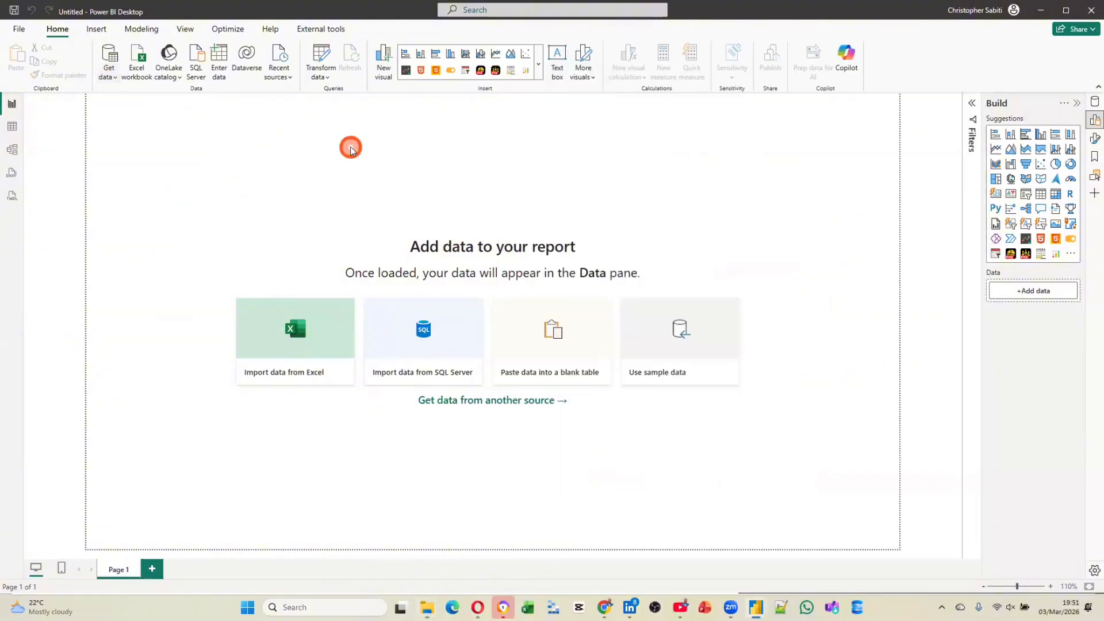
# Step: Connect to Sample - Superstore.csv in the Module 5 folder under Jan 2026 PowerBI Class as a Text/CSV source
pyautogui.click(115, 76)
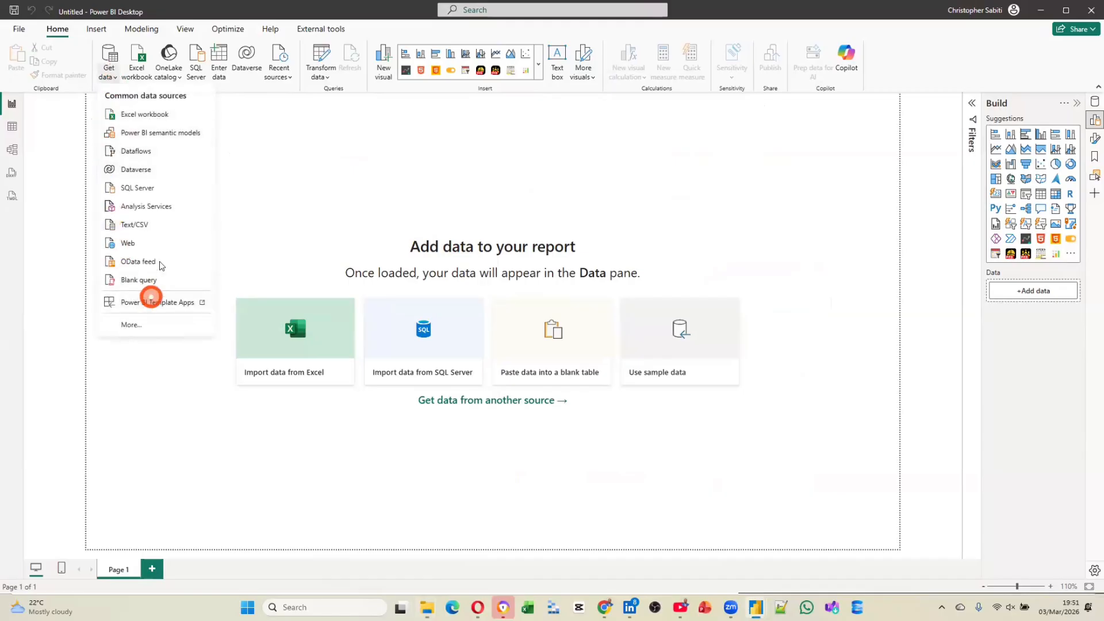
pyautogui.click(132, 224)
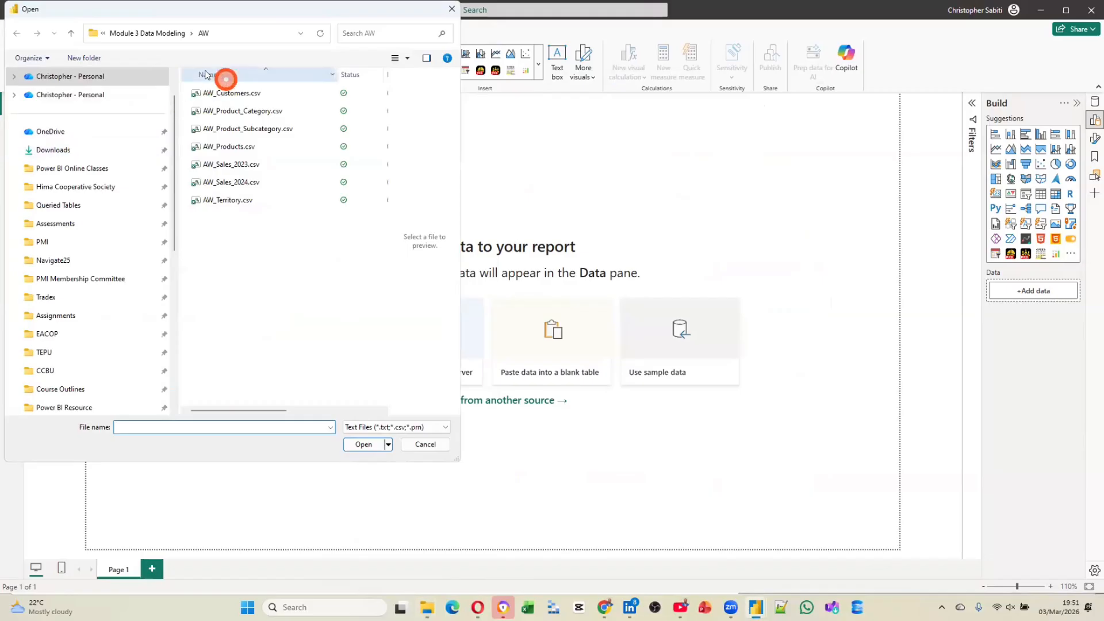
pyautogui.click(70, 35)
pyautogui.click(70, 34)
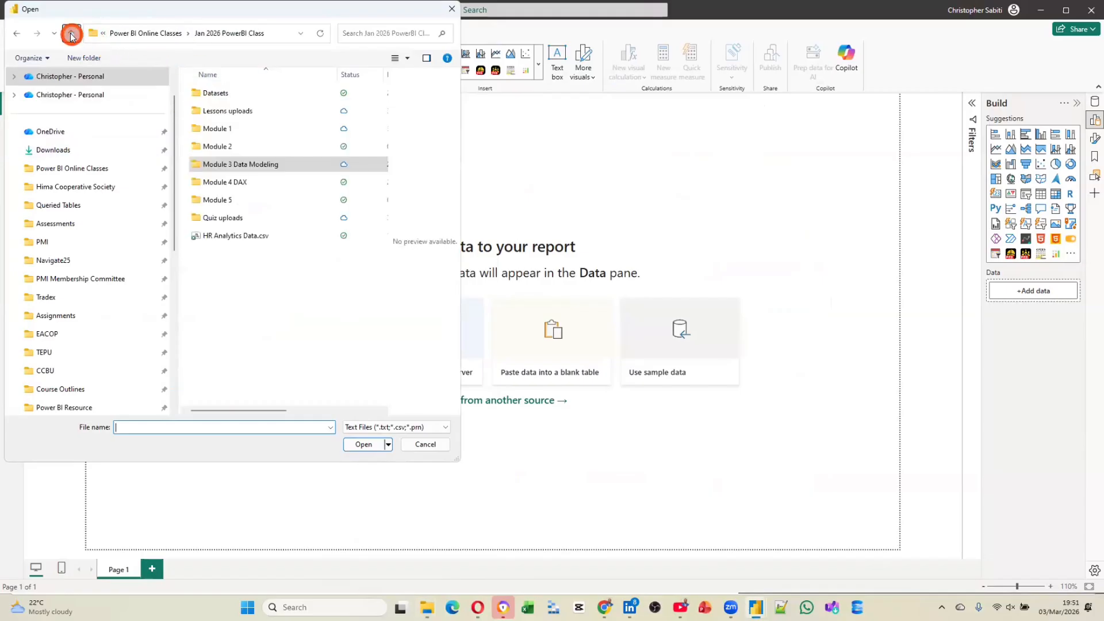
pyautogui.doubleClick(217, 200)
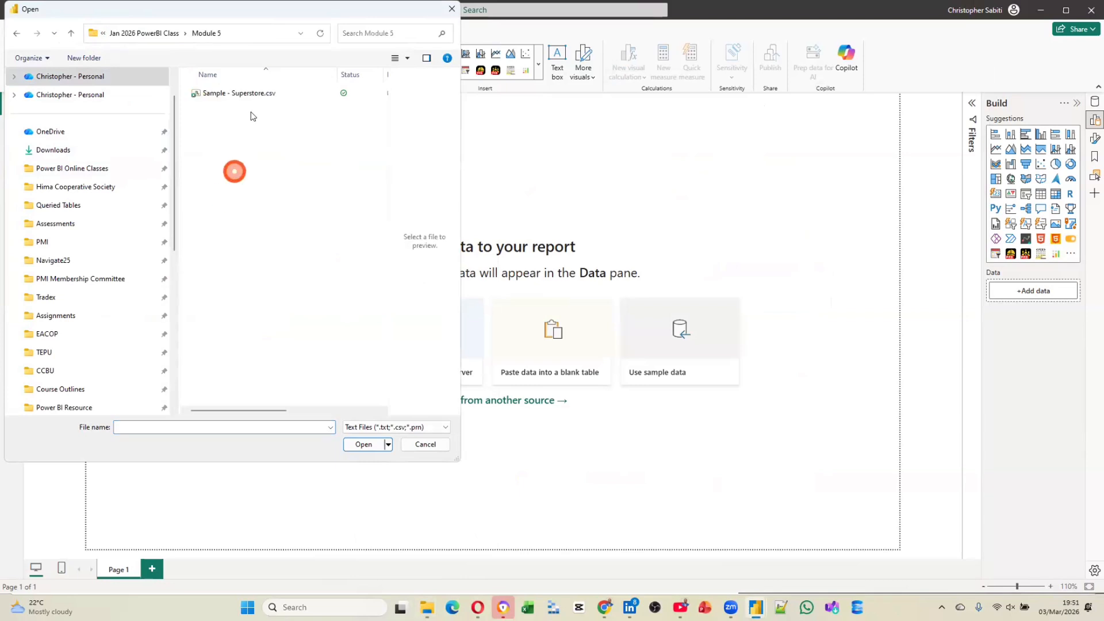
pyautogui.click(257, 102)
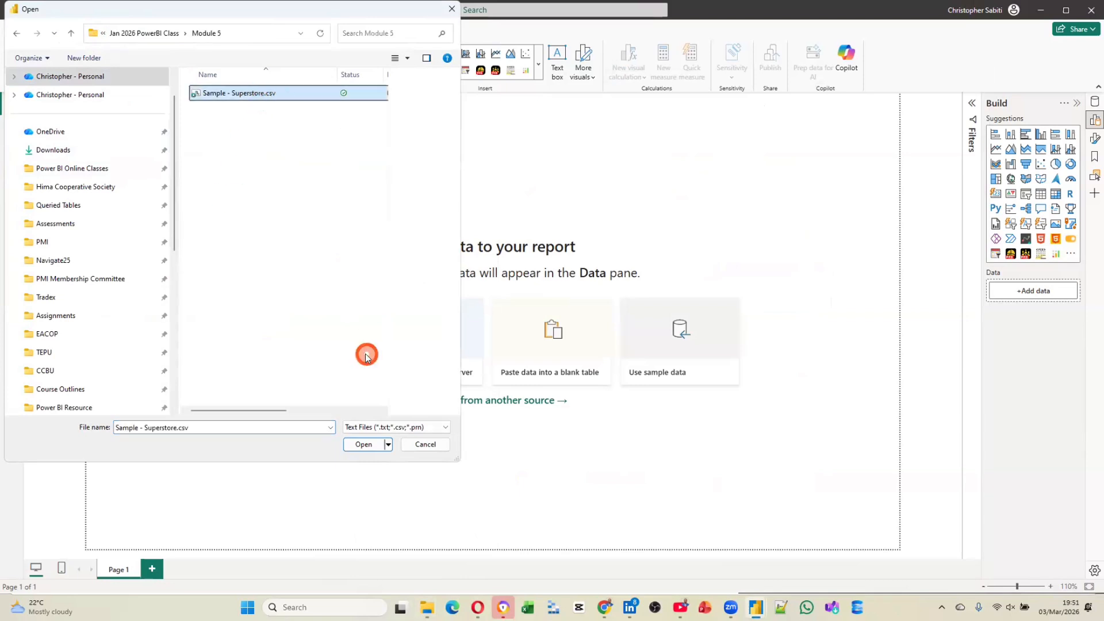
pyautogui.click(362, 447)
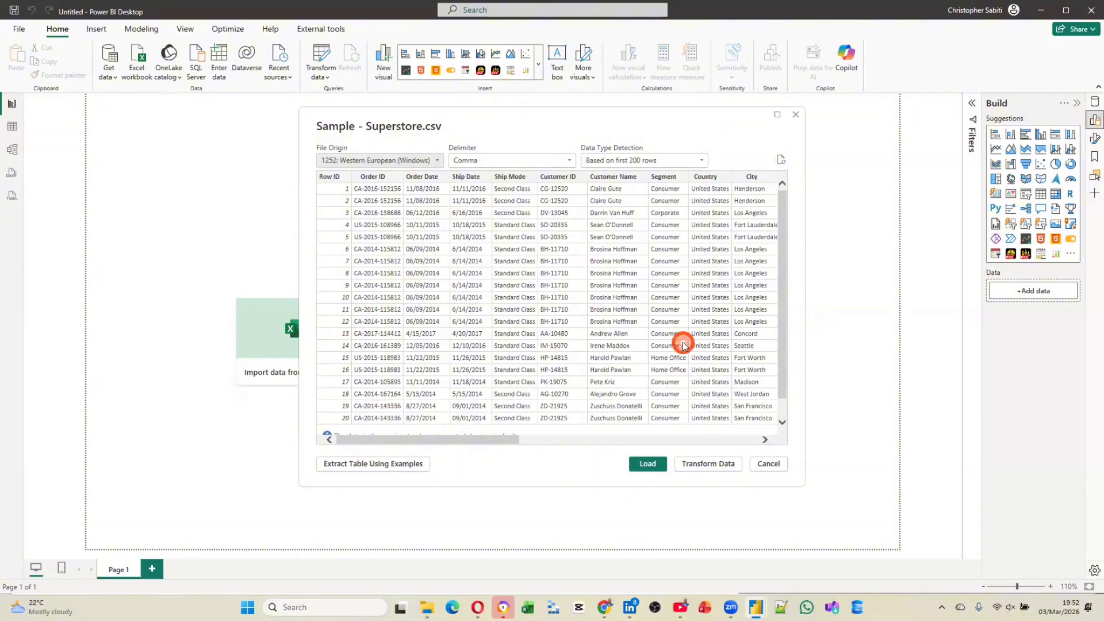
# Step: Look through the columns in the Superstore import preview and open the data for transformation in Power Query Editor
pyautogui.hscroll(10, 684, 344)
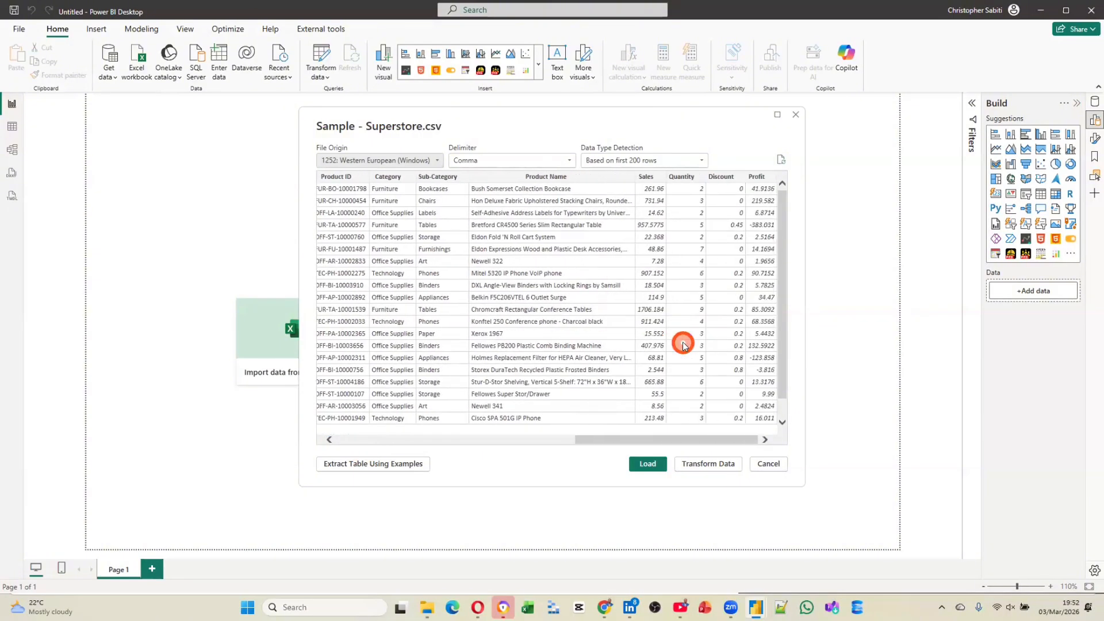
pyautogui.hscroll(-10, 684, 345)
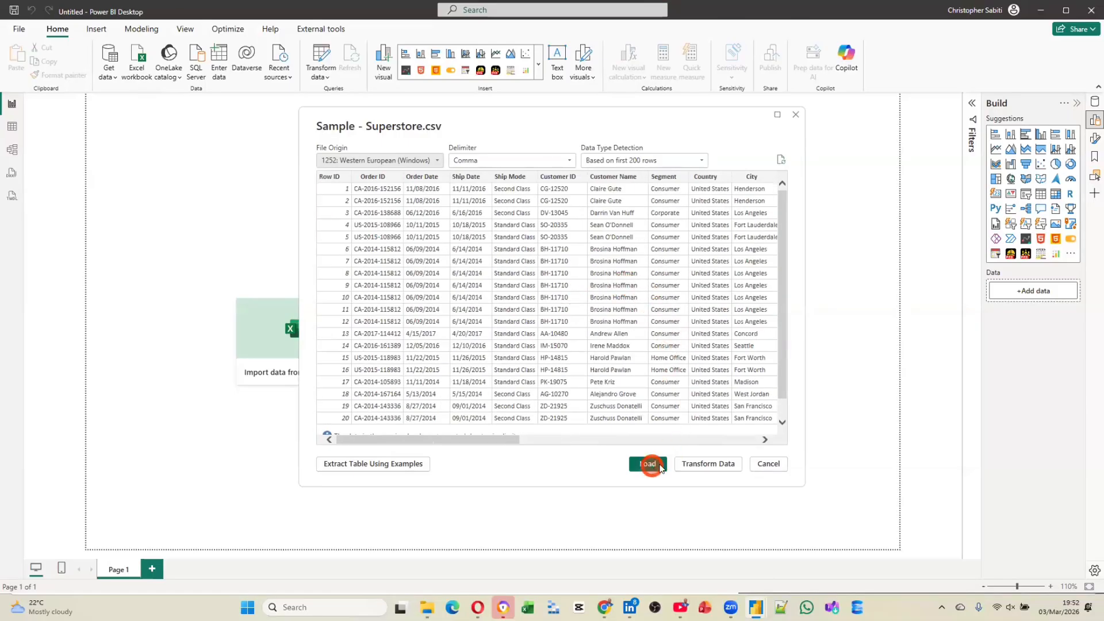
pyautogui.click(706, 463)
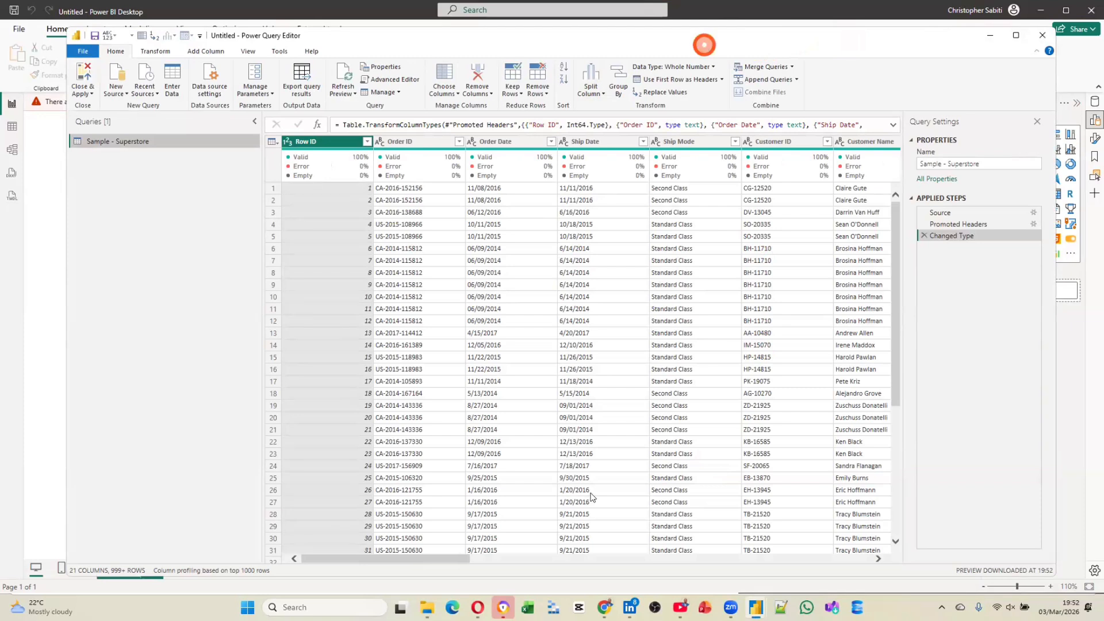
# Step: Examine all columns of the Sample - Superstore query from Row ID through Profit for order, customer, location and product fields
pyautogui.click(405, 559)
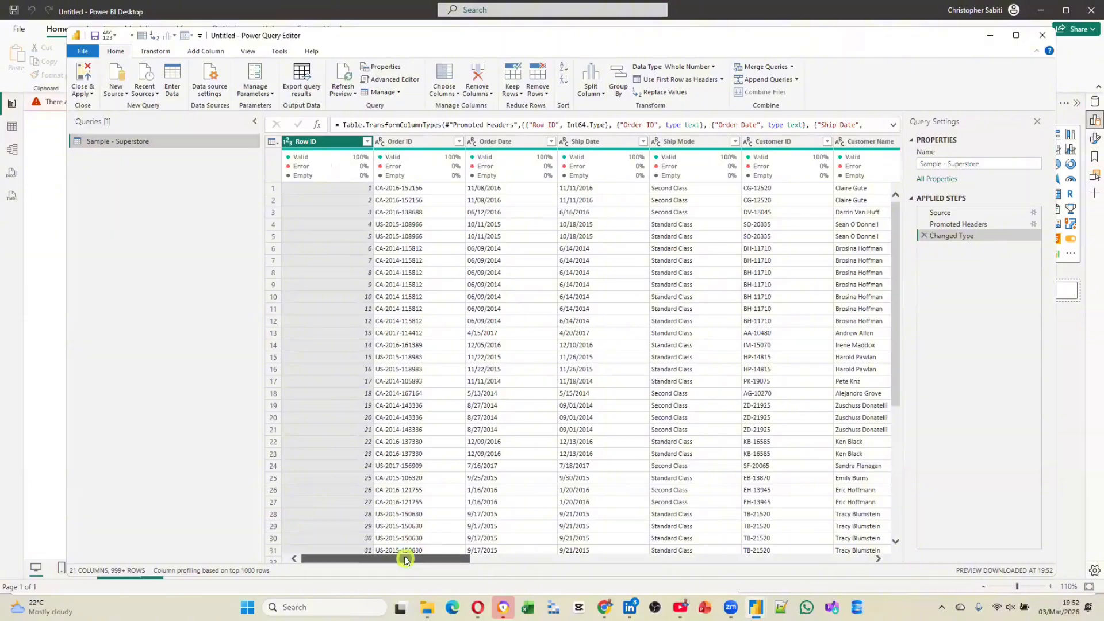
pyautogui.moveTo(404, 559); pyautogui.dragTo(415, 559)
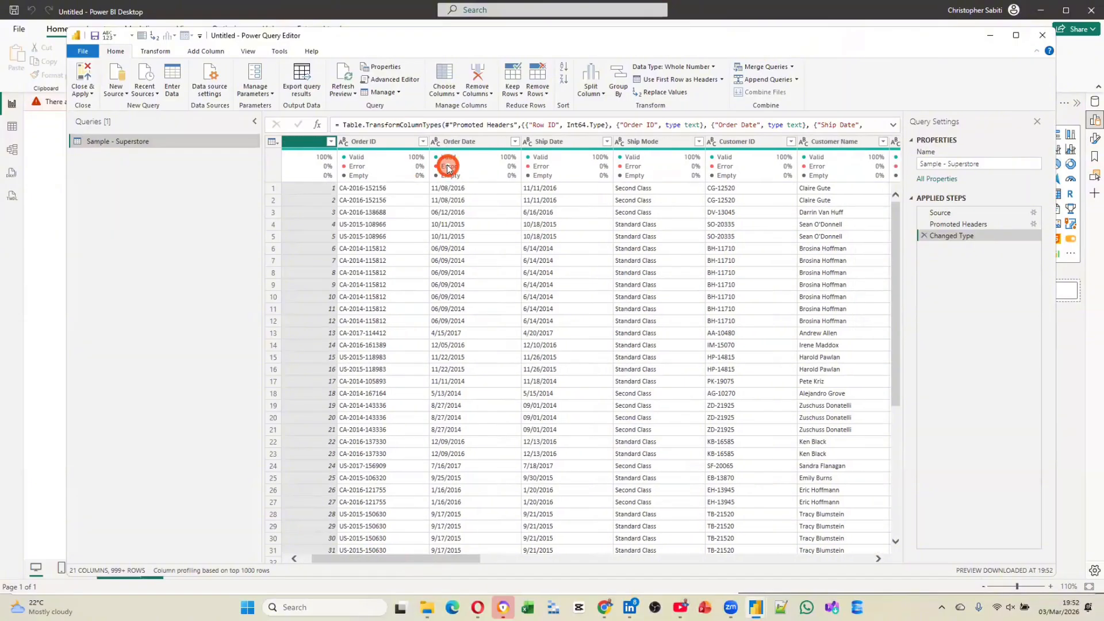
pyautogui.moveTo(464, 164)
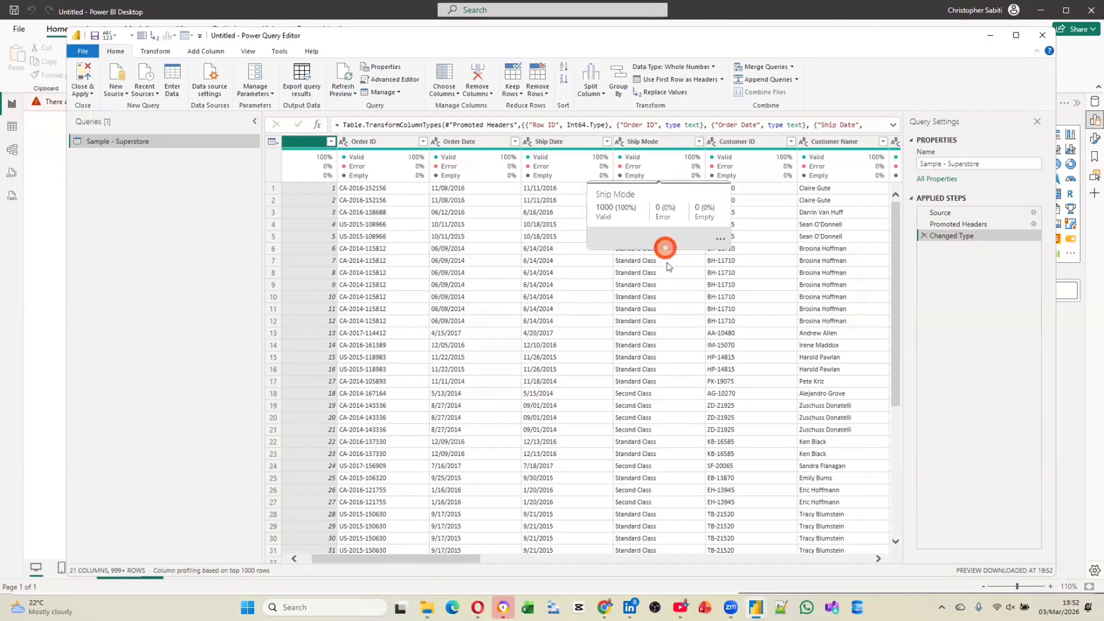
pyautogui.hscroll(3, 670, 284)
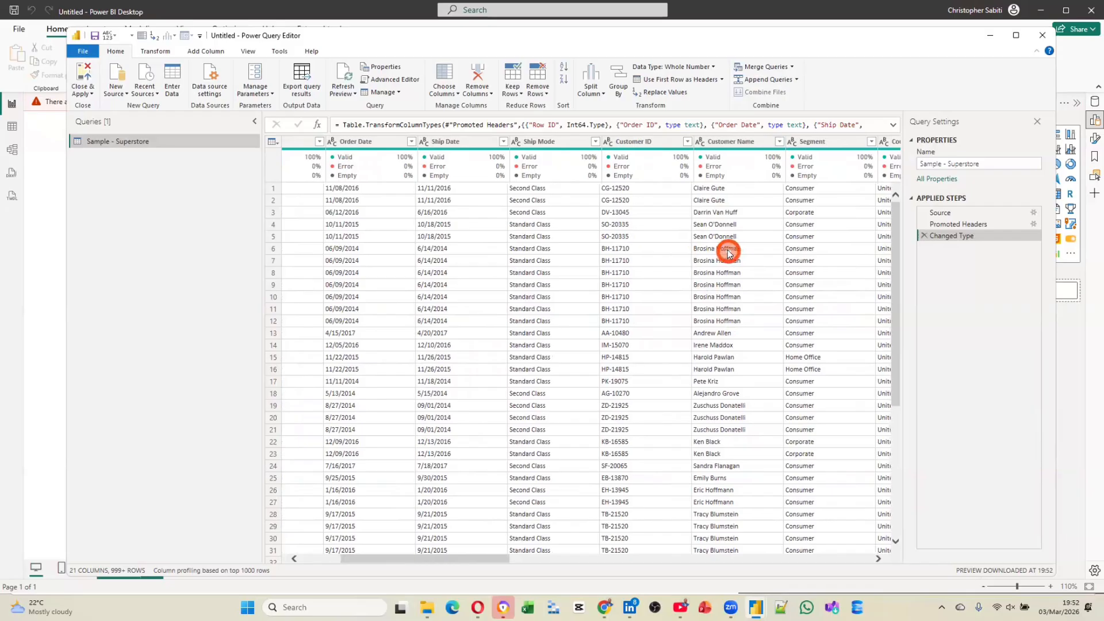
pyautogui.hscroll(1, 729, 251)
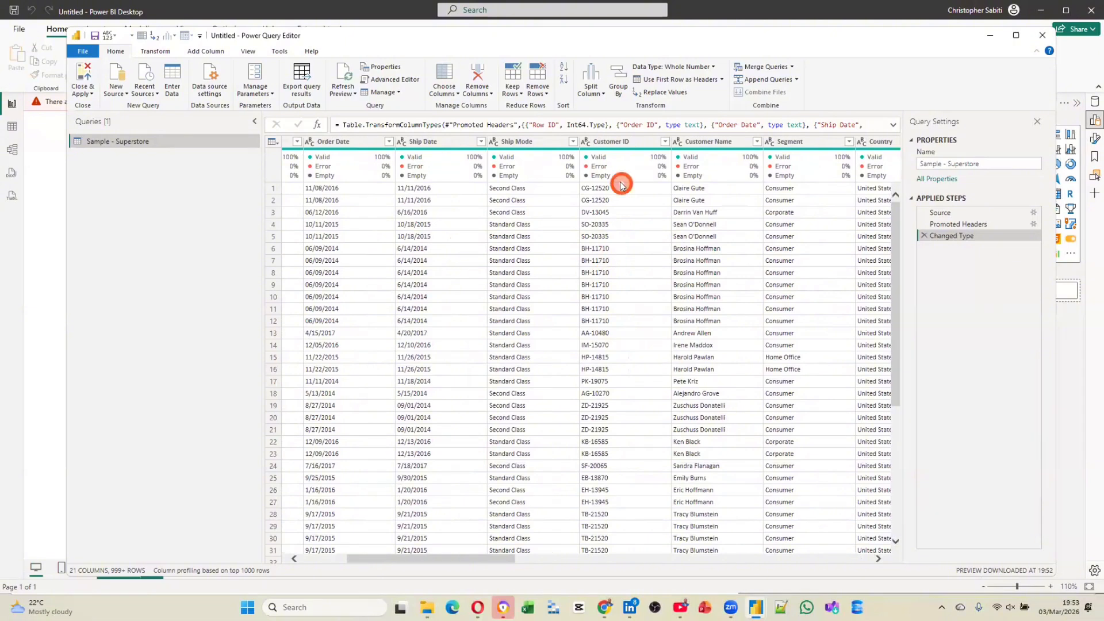
pyautogui.hscroll(5, 621, 184)
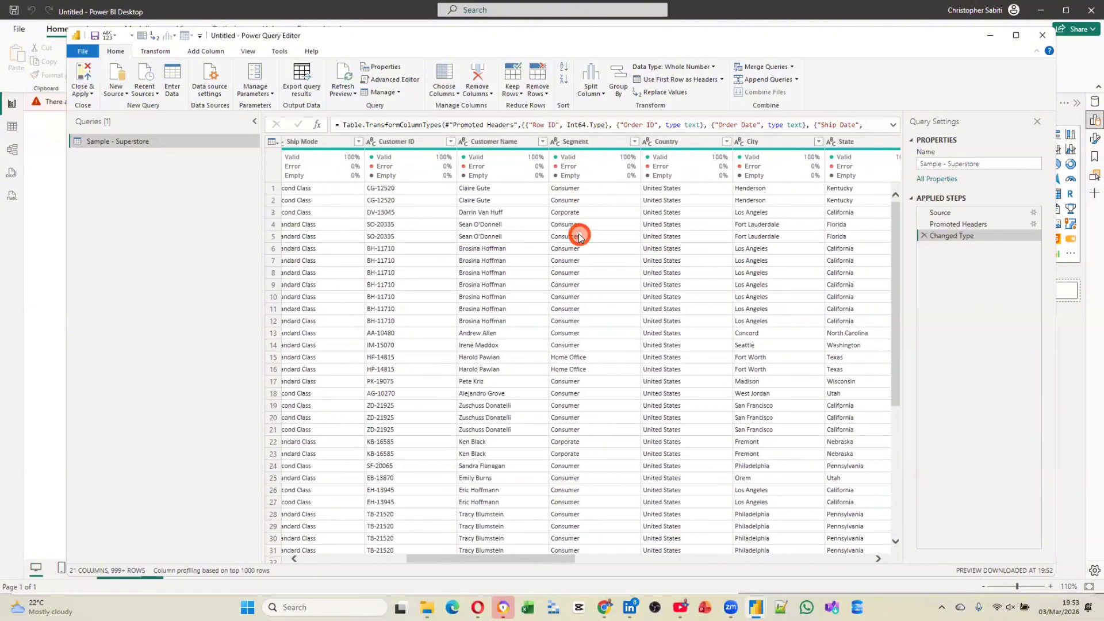
pyautogui.hscroll(3, 651, 241)
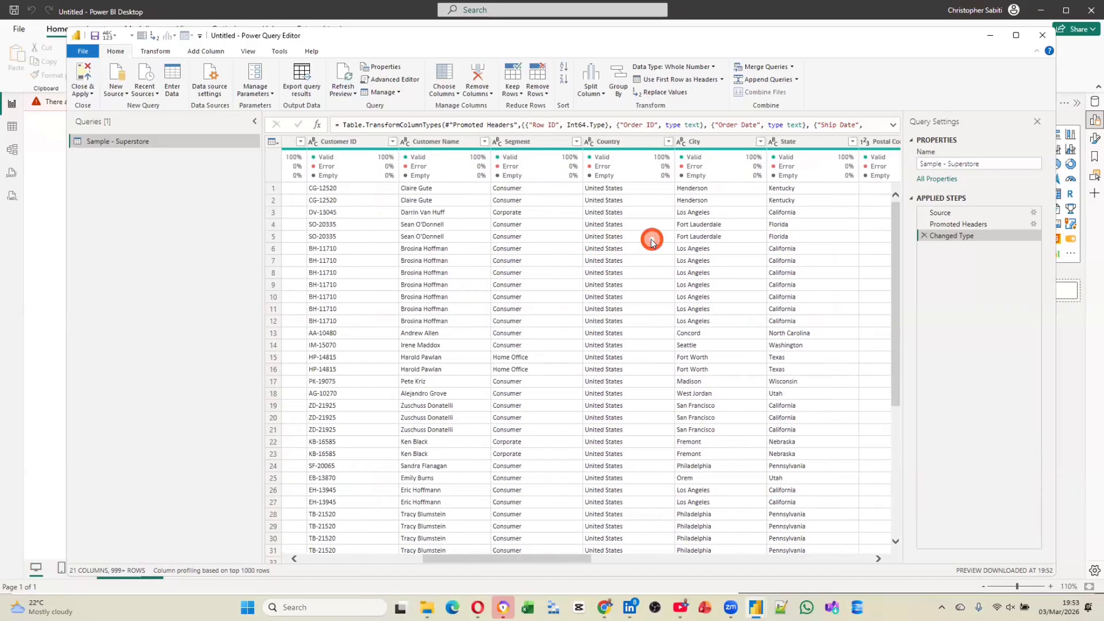
pyautogui.hscroll(3, 651, 240)
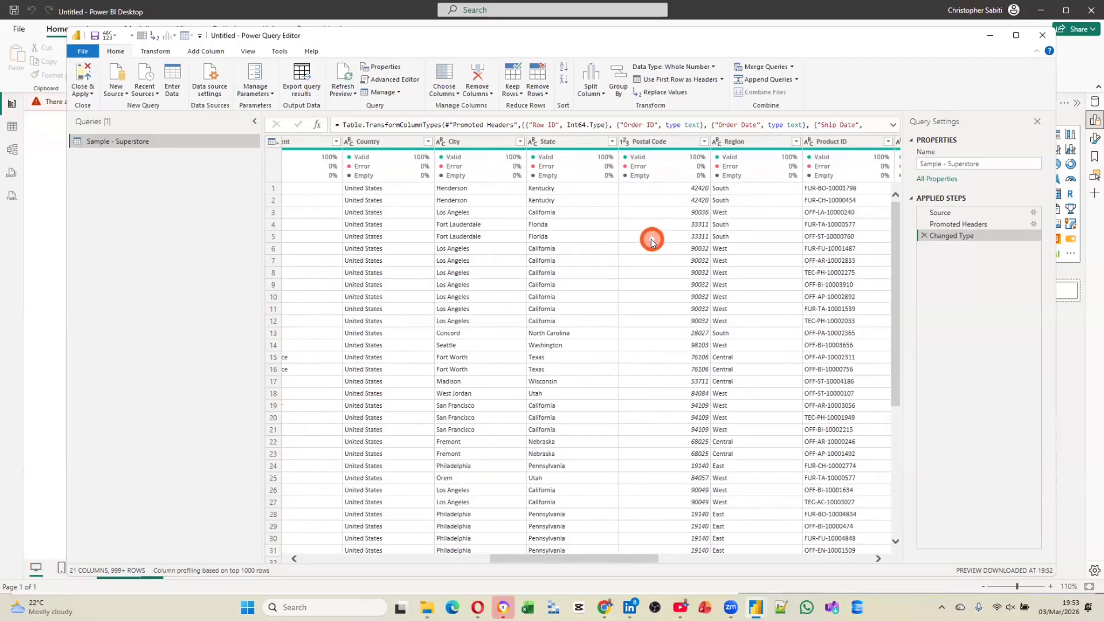
pyautogui.hscroll(2, 651, 240)
pyautogui.hscroll(2, 651, 240)
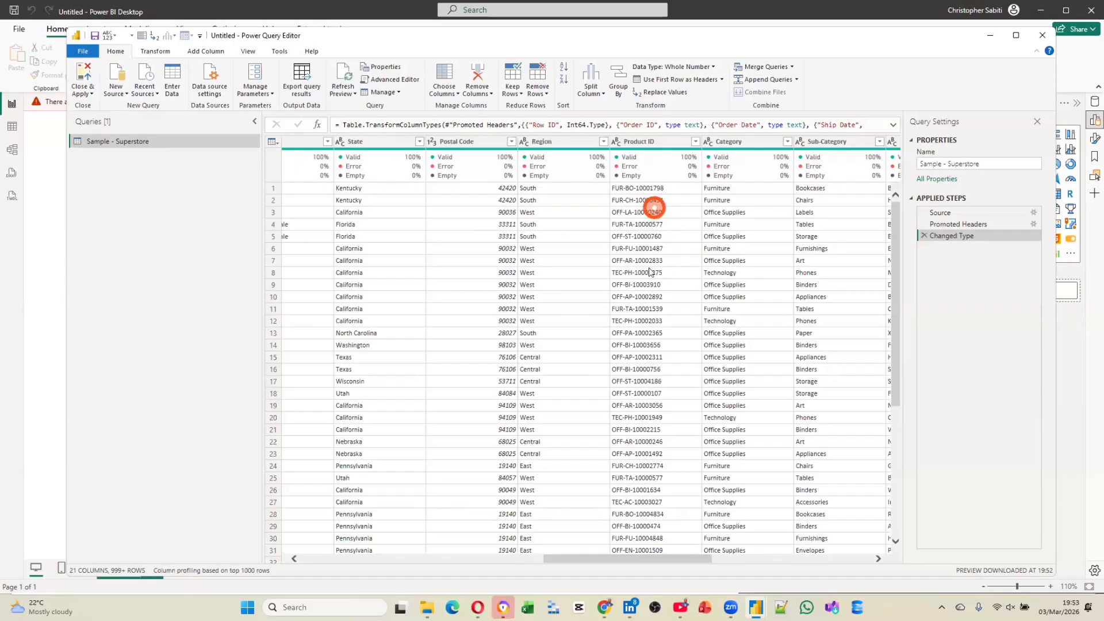
pyautogui.hscroll(2, 648, 281)
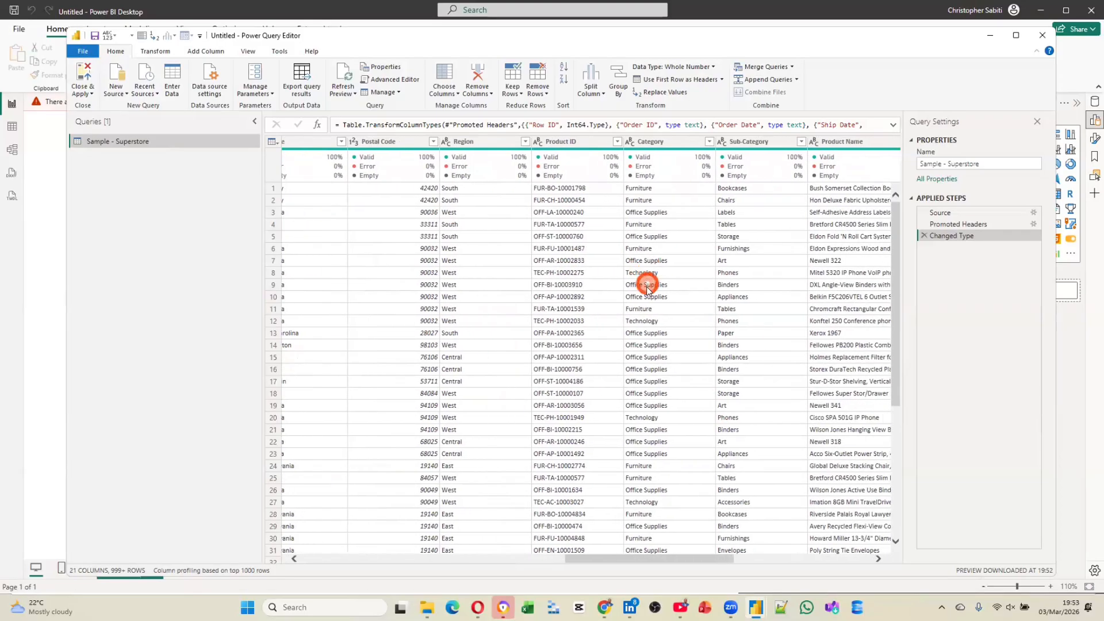
pyautogui.hscroll(3, 646, 287)
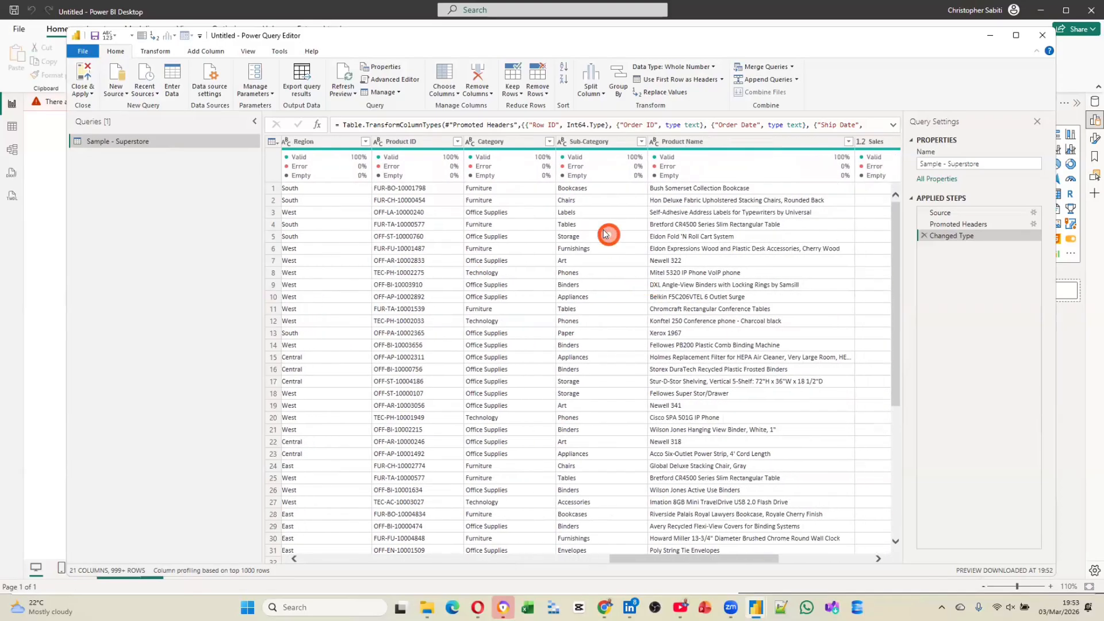
pyautogui.hscroll(2, 604, 234)
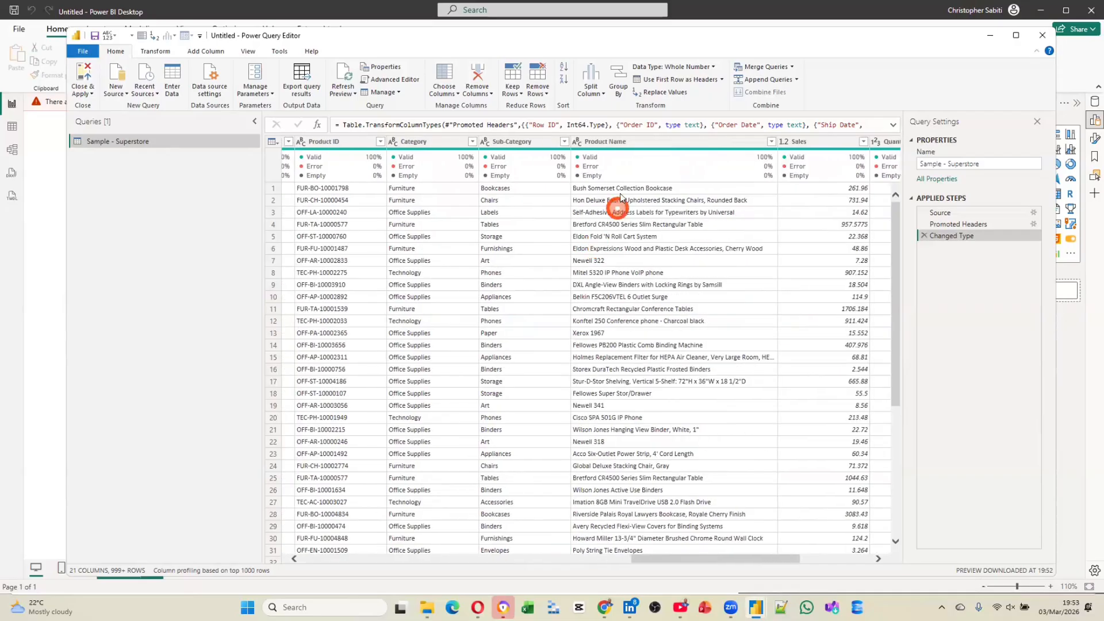
pyautogui.hscroll(3, 624, 230)
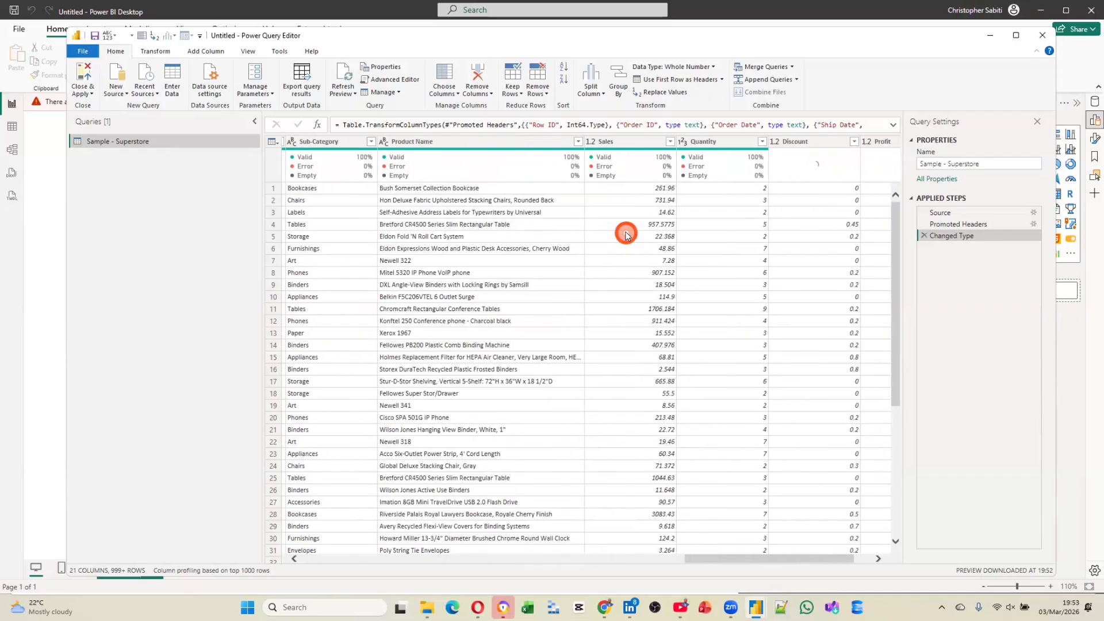
pyautogui.hscroll(1, 625, 234)
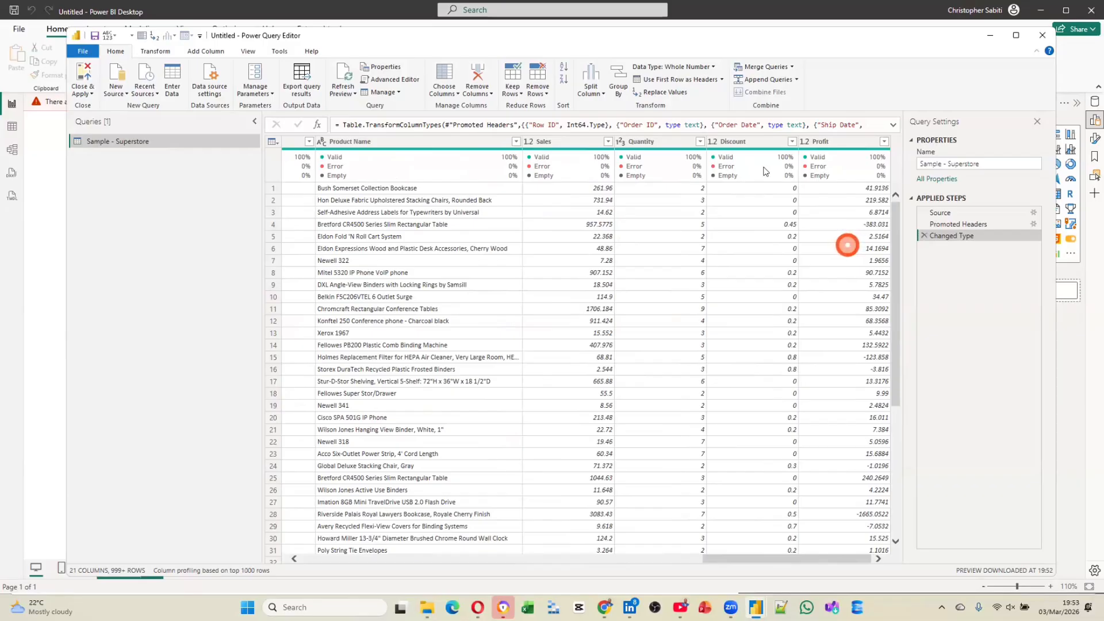
pyautogui.hscroll(-5, 506, 251)
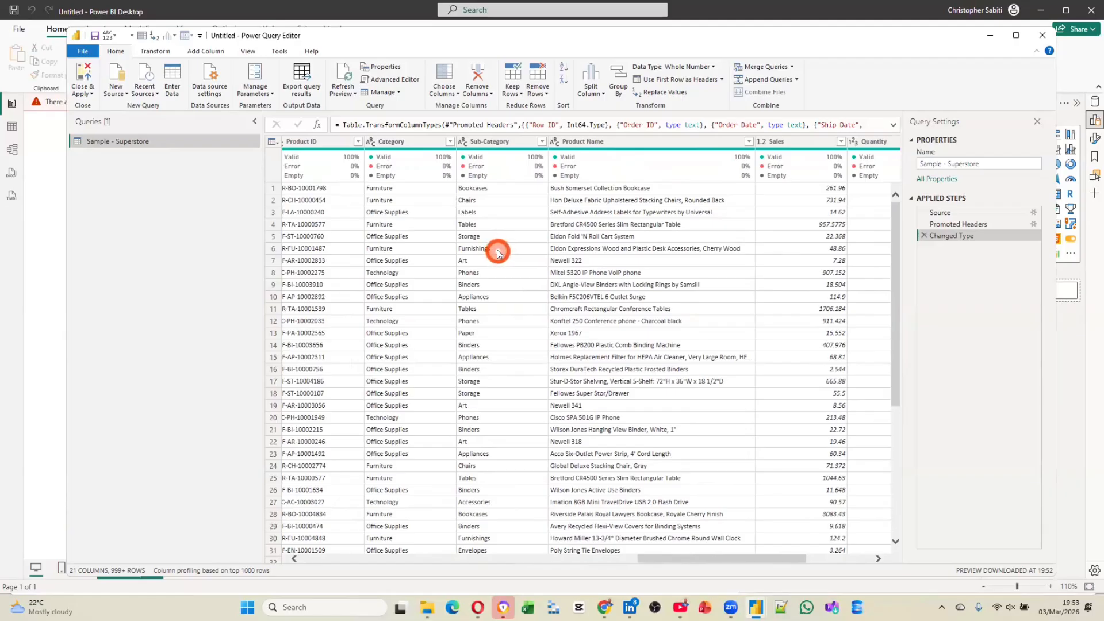
pyautogui.hscroll(-5, 498, 253)
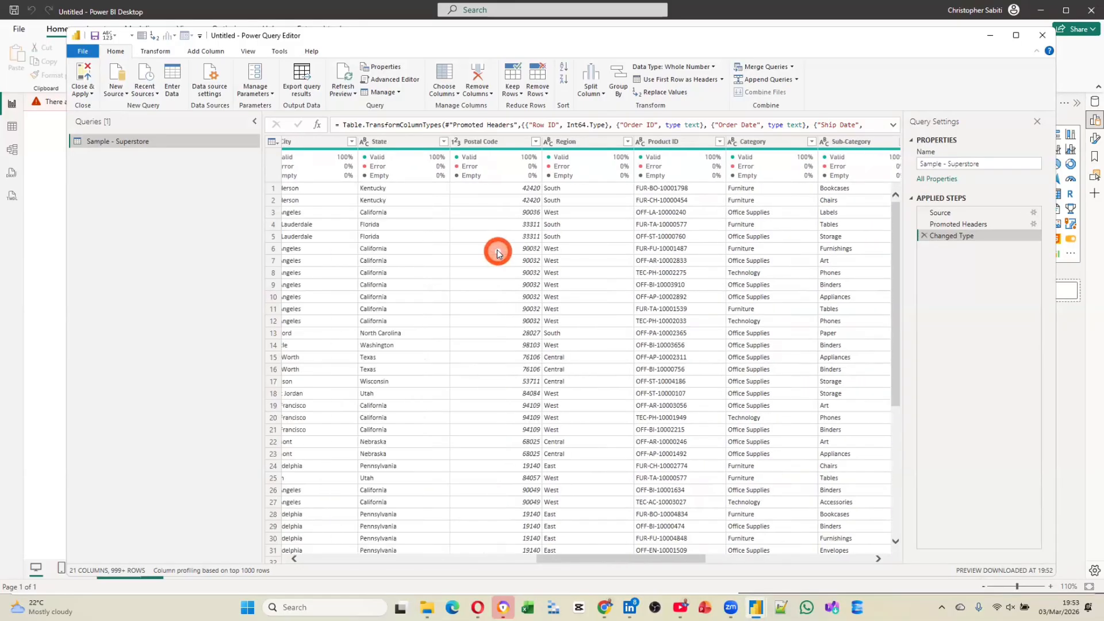
pyautogui.hscroll(-6, 498, 253)
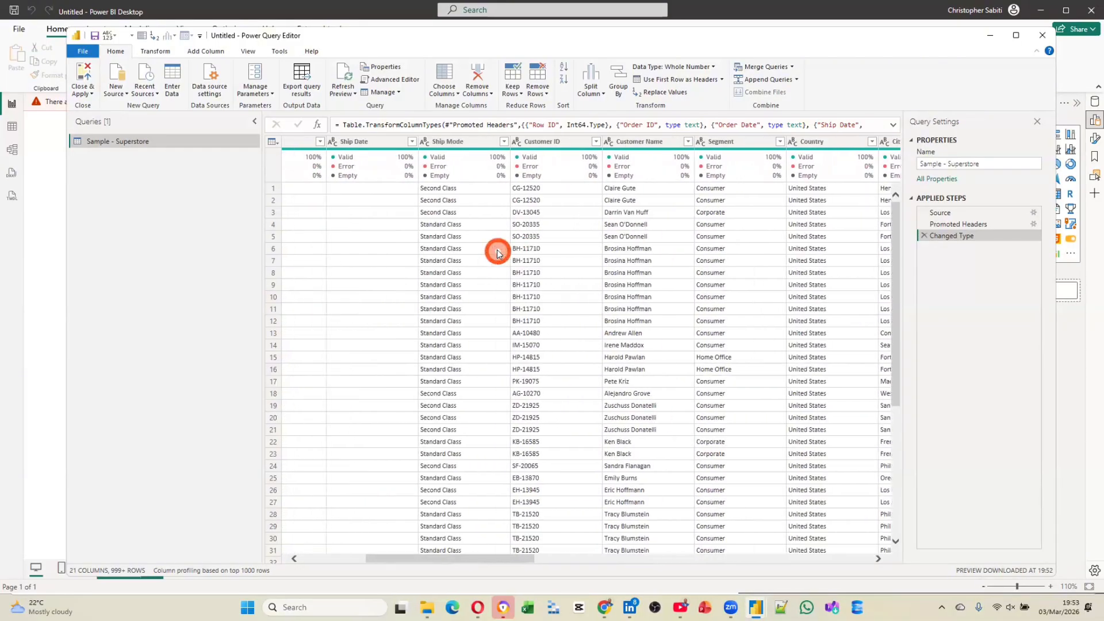
pyautogui.hscroll(-4, 498, 253)
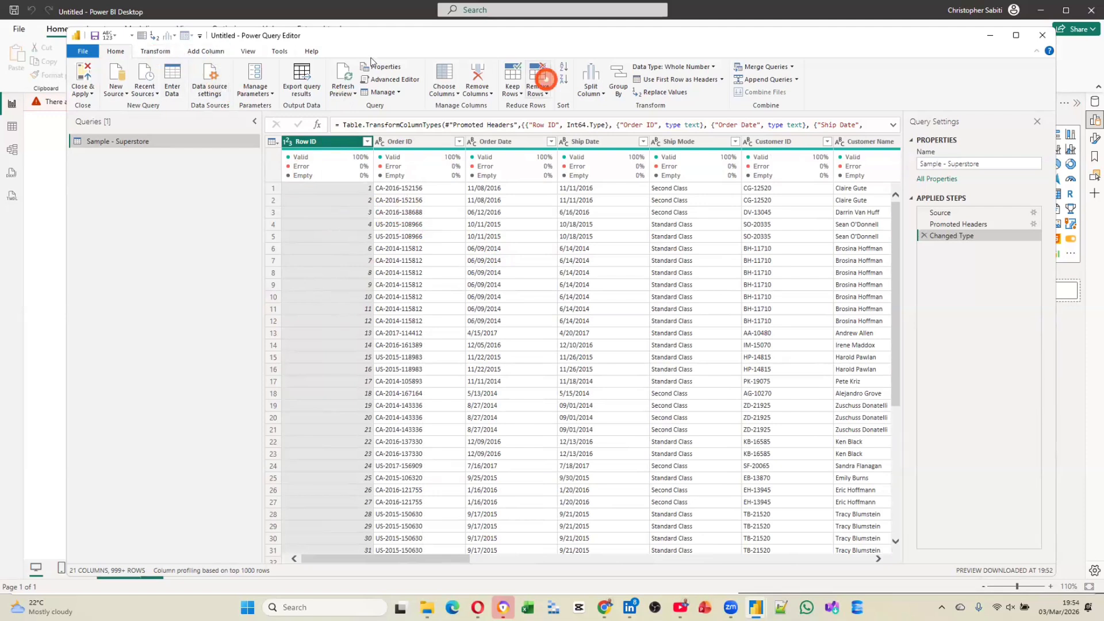
pyautogui.click(618, 70)
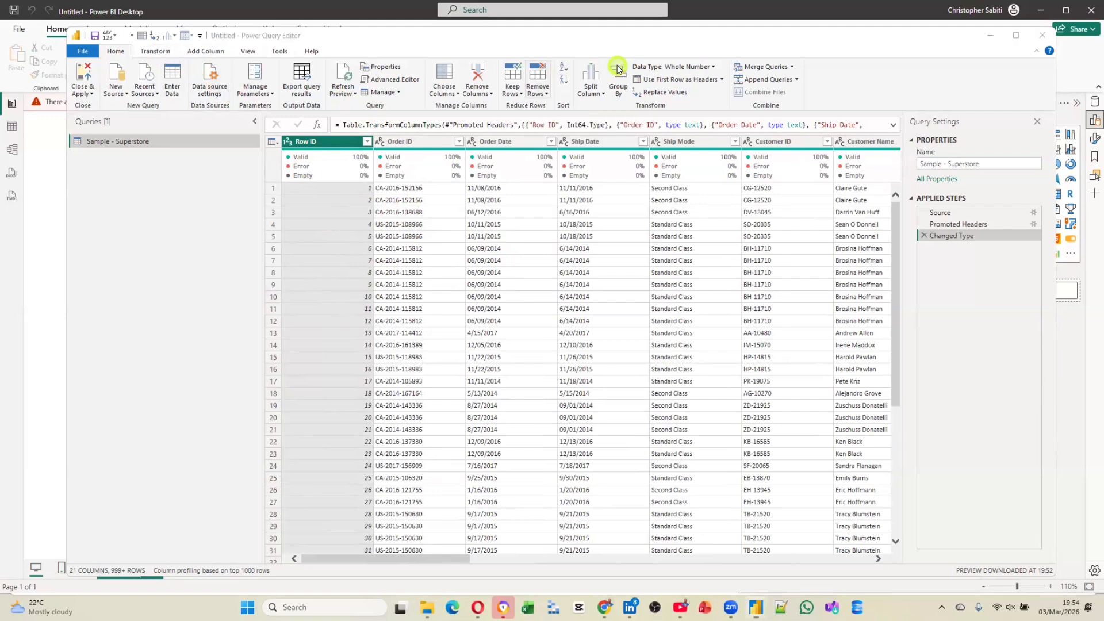
pyautogui.click(477, 74)
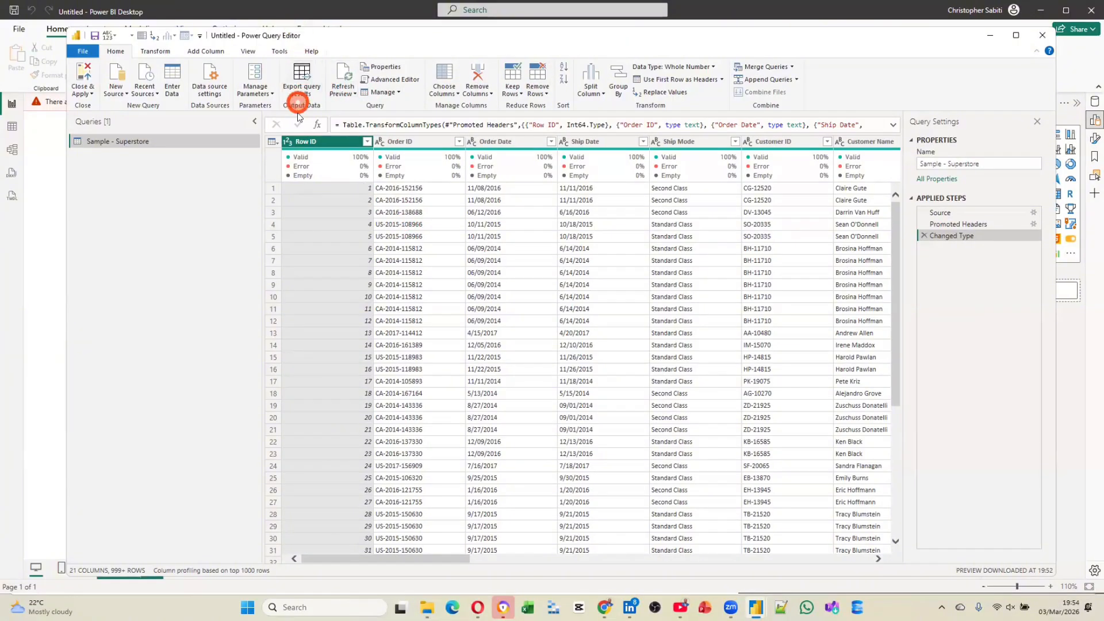
pyautogui.moveTo(328, 171)
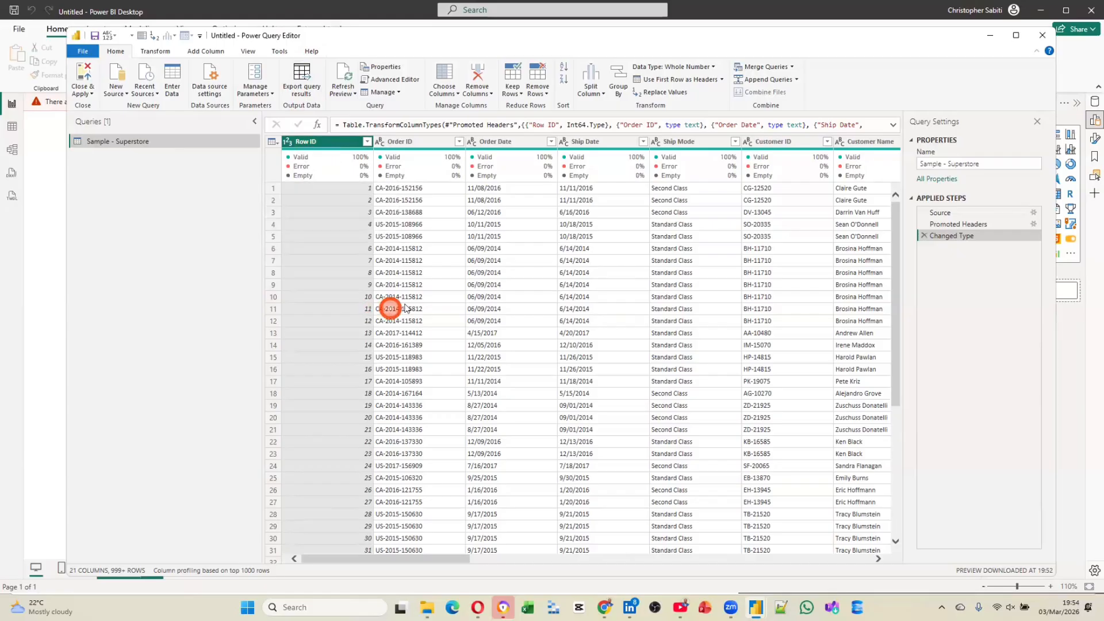
# Step: Rename the Sample - Superstore query to Orders
pyautogui.hscroll(2, 440, 289)
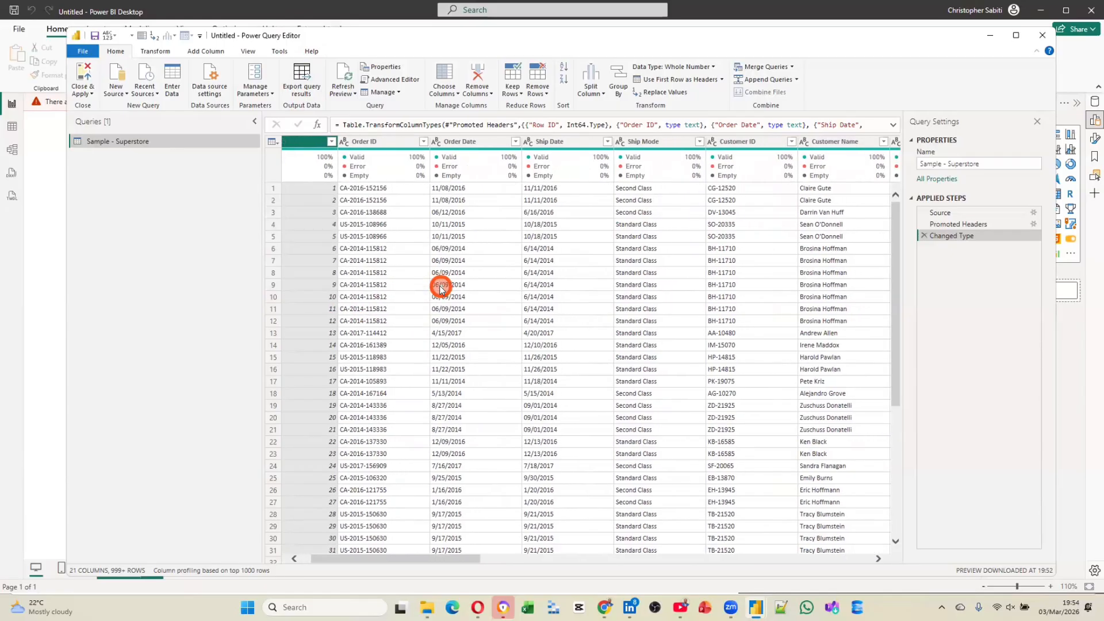
pyautogui.hscroll(1, 440, 289)
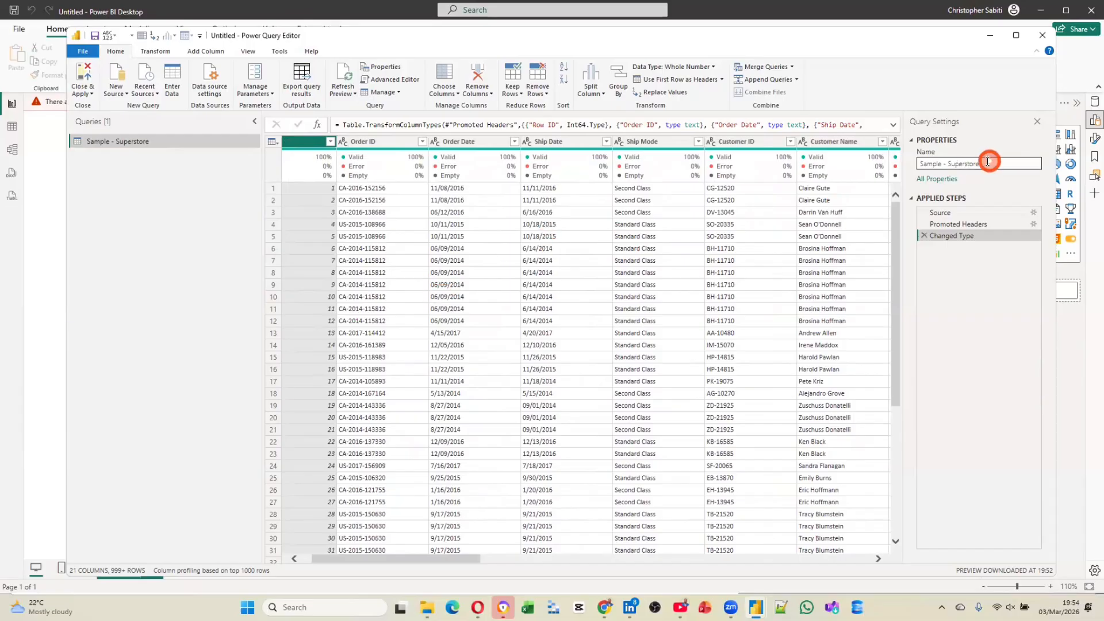
pyautogui.moveTo(981, 163); pyautogui.dragTo(868, 143)
pyautogui.write('C')
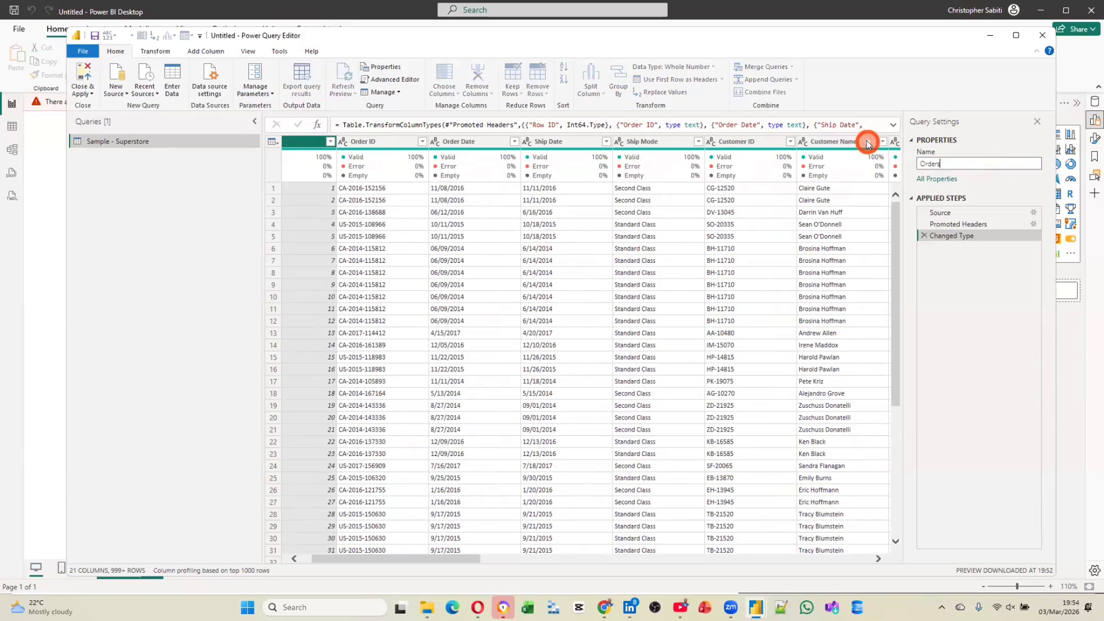
pyautogui.click(714, 238)
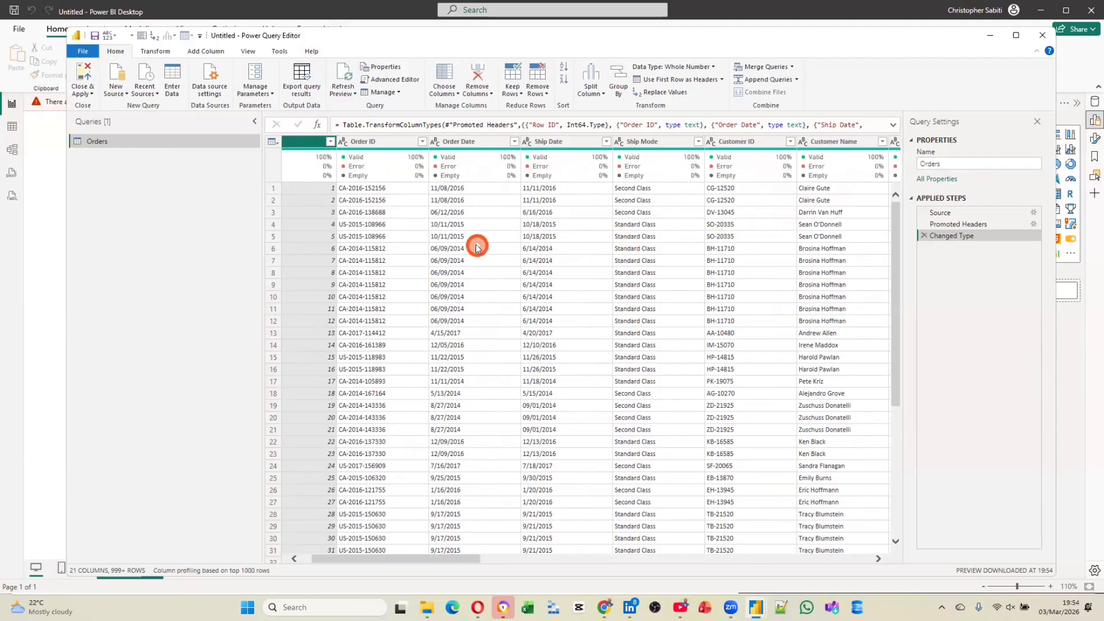
pyautogui.hscroll(3, 444, 221)
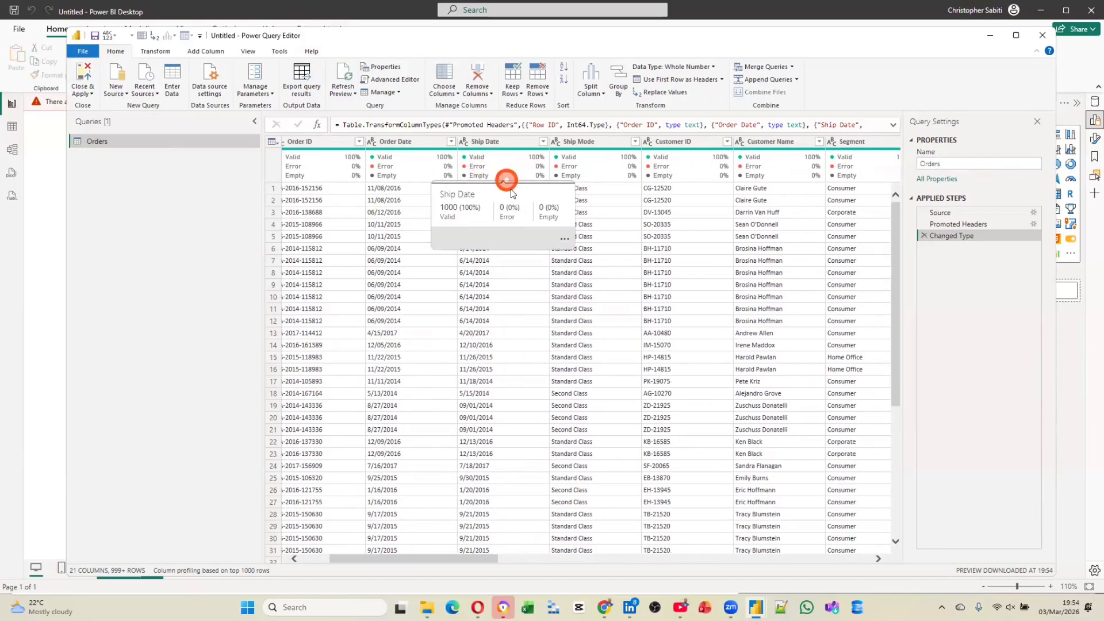
# Step: Examine the Orders columns from Ship Mode through Product ID to identify the customer and location fields
pyautogui.click(587, 144)
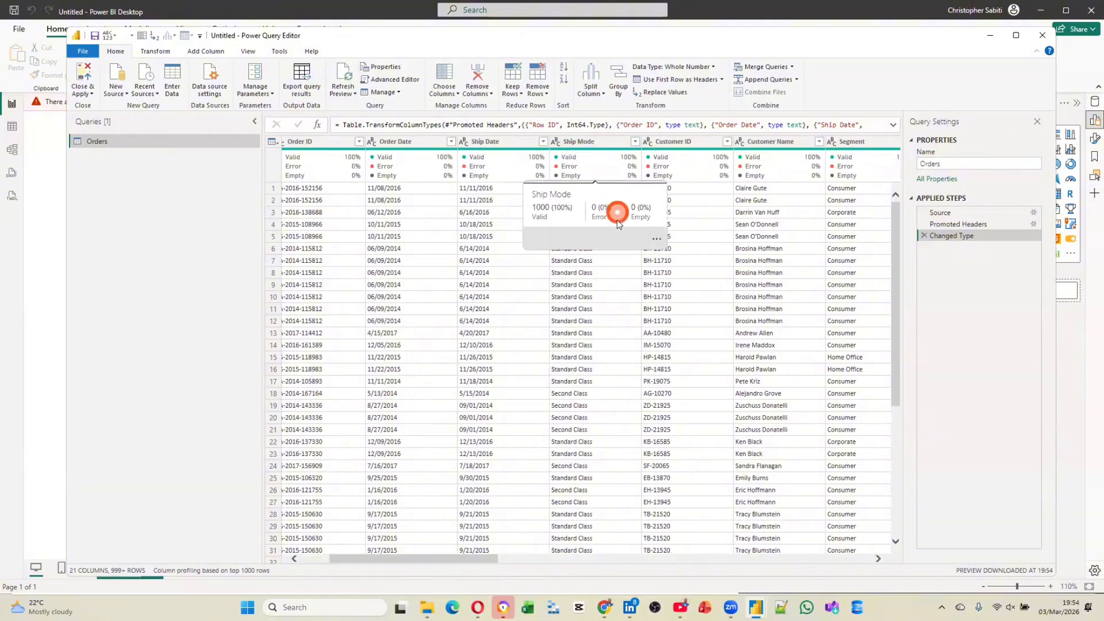
pyautogui.hscroll(1, 641, 305)
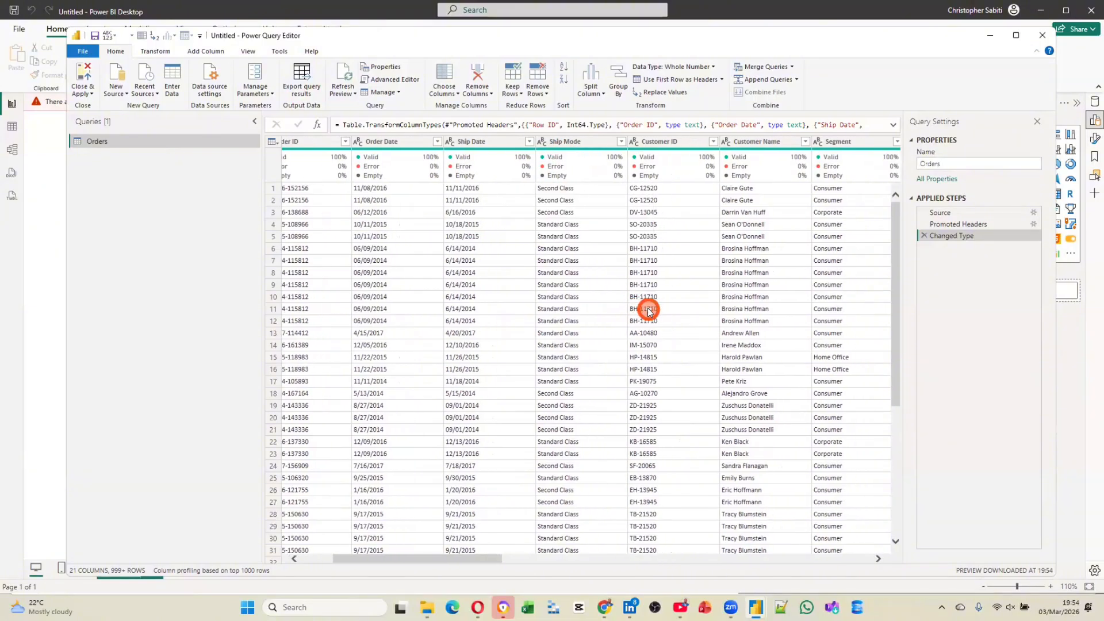
pyautogui.hscroll(3, 572, 282)
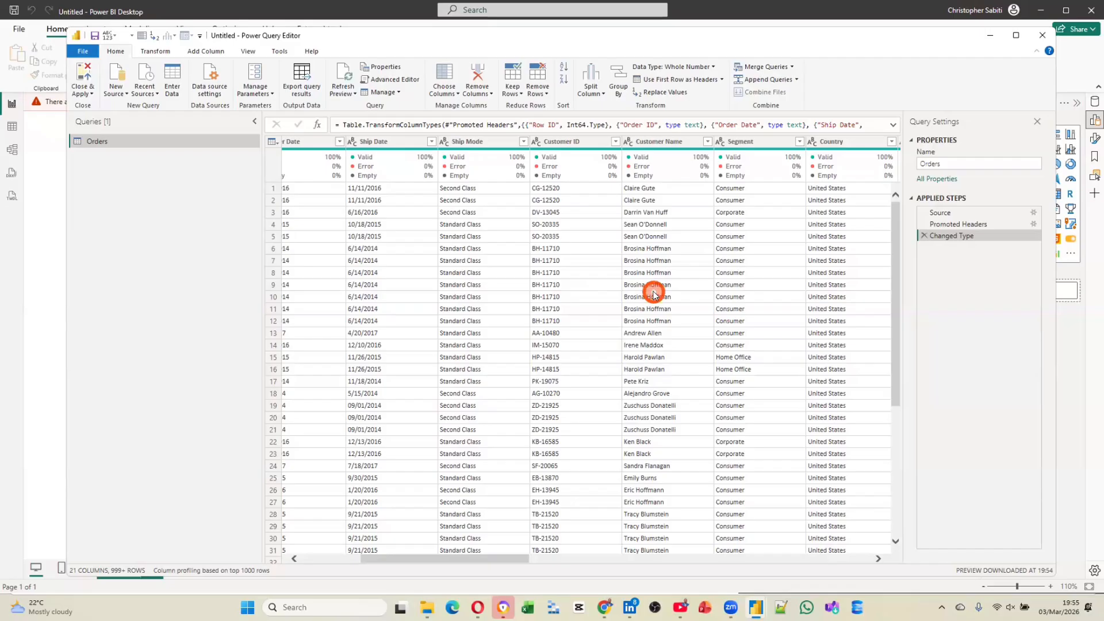
pyautogui.hscroll(2, 653, 294)
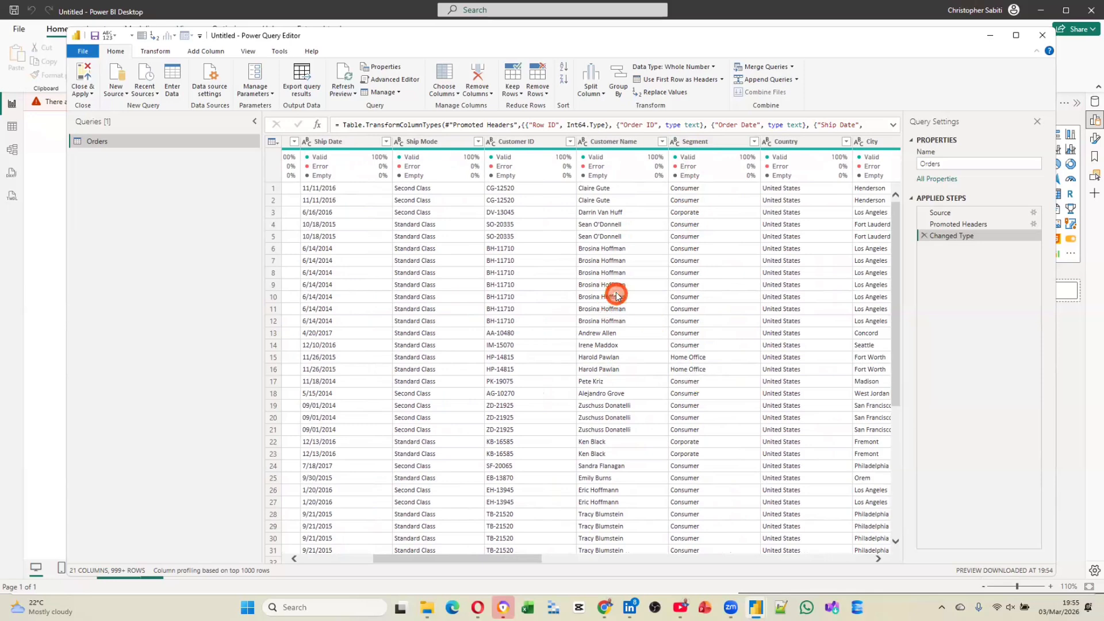
pyautogui.hscroll(3, 616, 296)
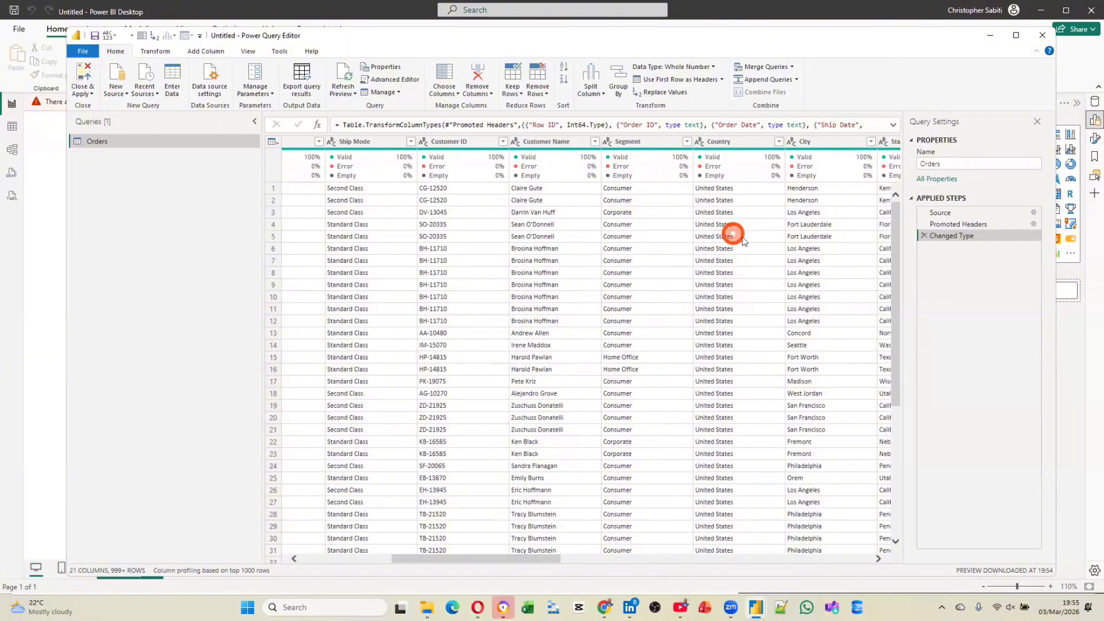
pyautogui.hscroll(6, 731, 235)
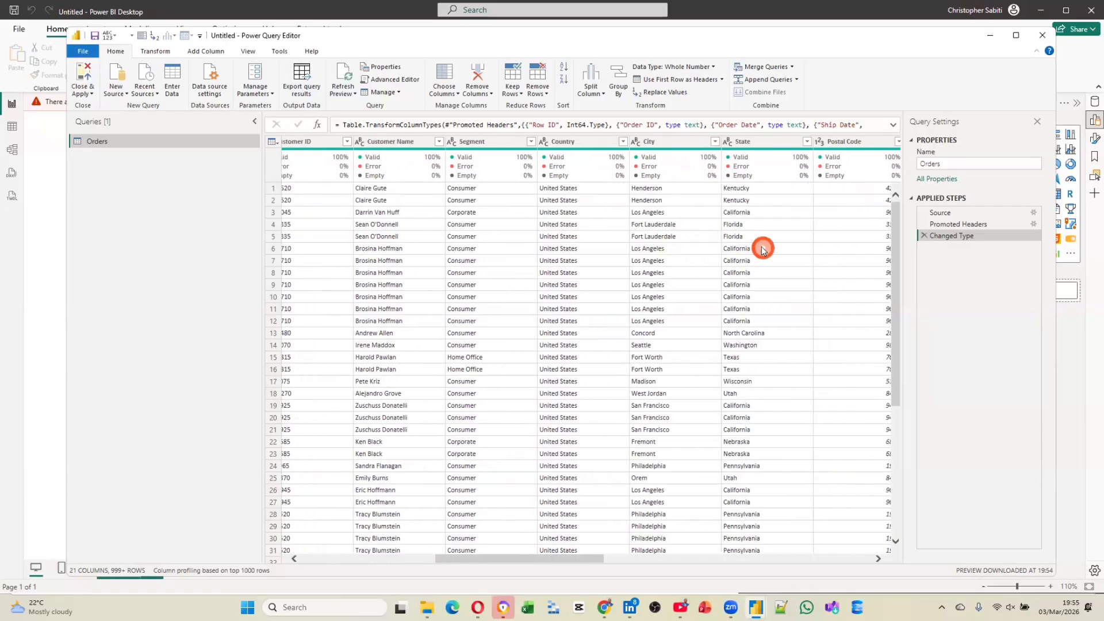
pyautogui.hscroll(2, 763, 246)
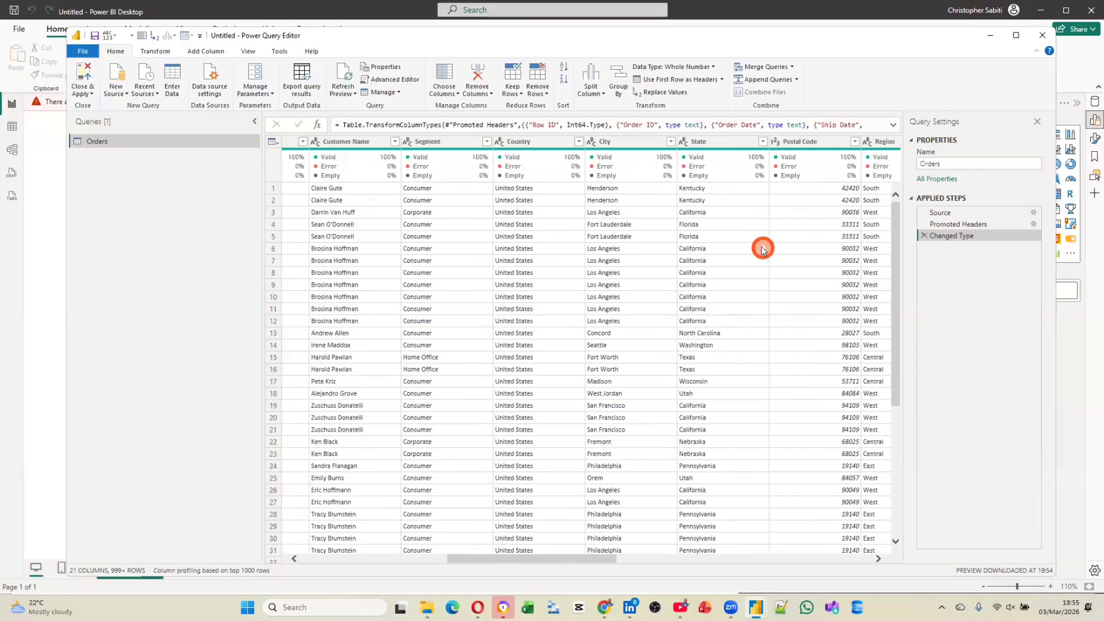
pyautogui.hscroll(3, 762, 249)
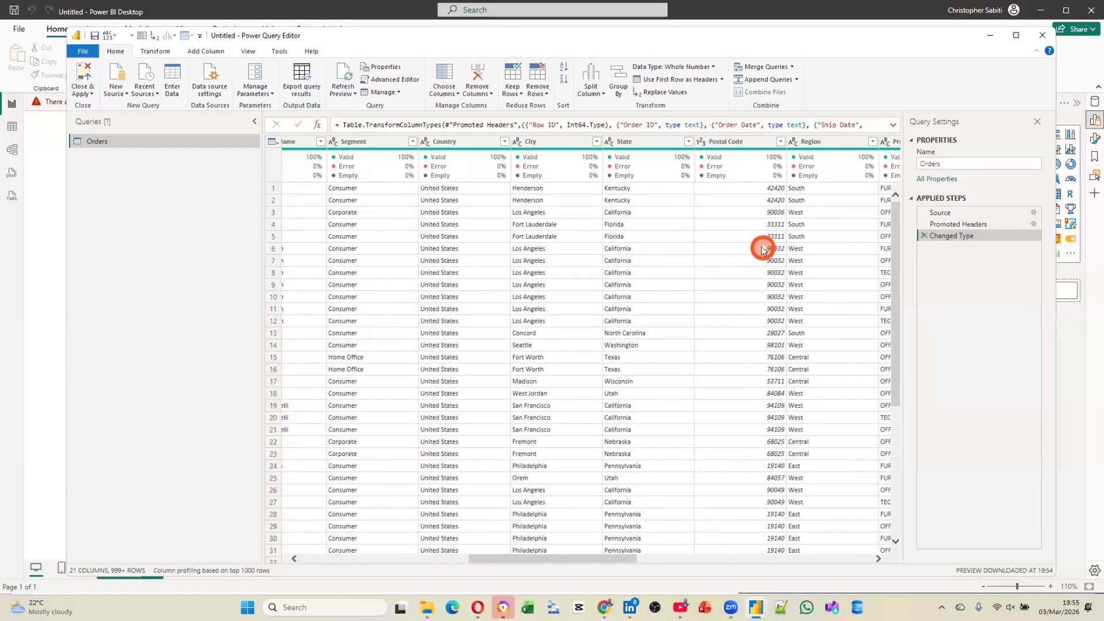
pyautogui.hscroll(3, 762, 248)
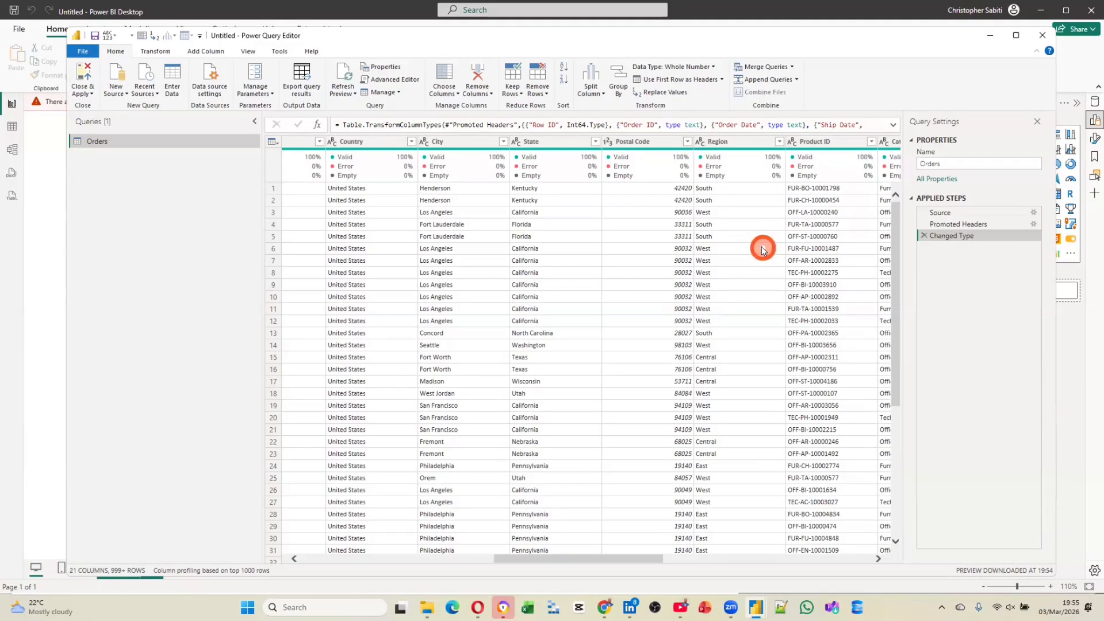
pyautogui.hscroll(1, 762, 250)
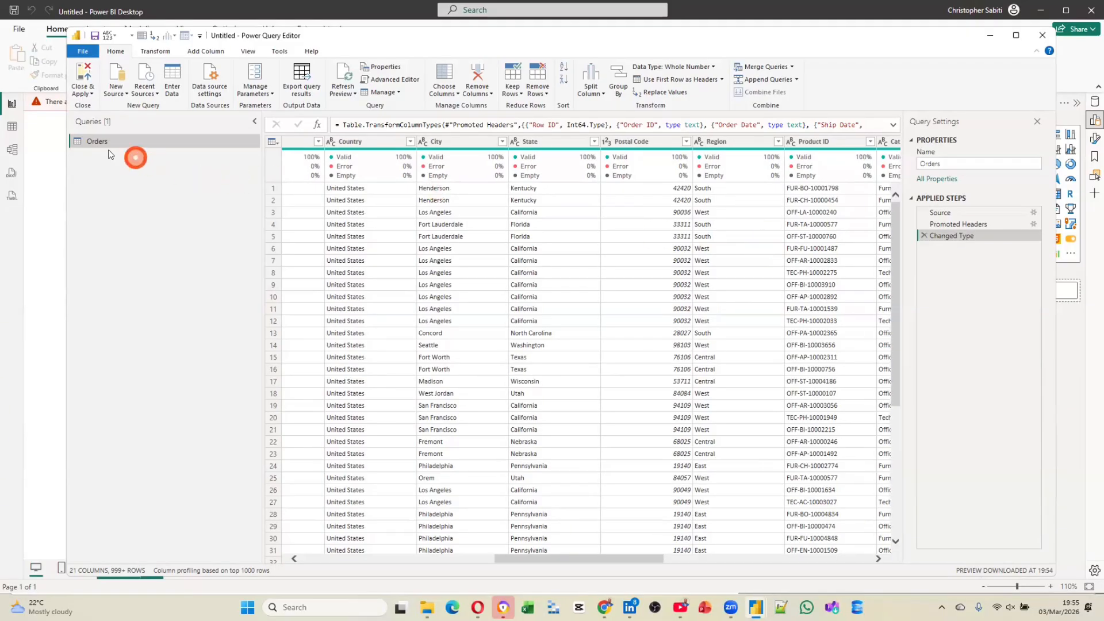
# Step: Create a new query that references Orders and name it DimCustomer
pyautogui.rightClick(79, 143)
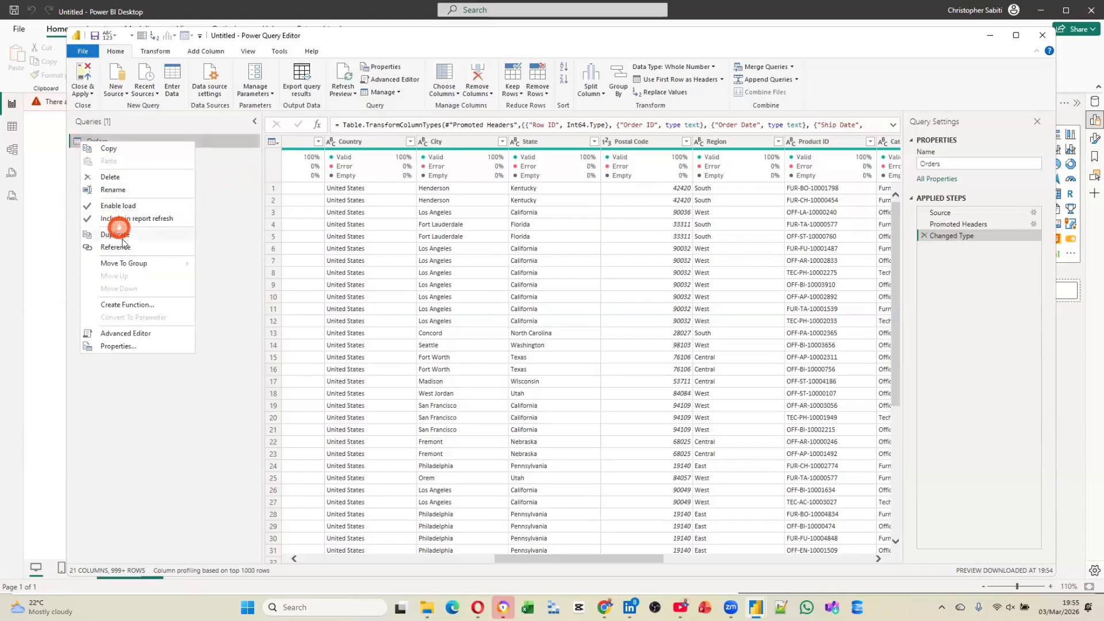
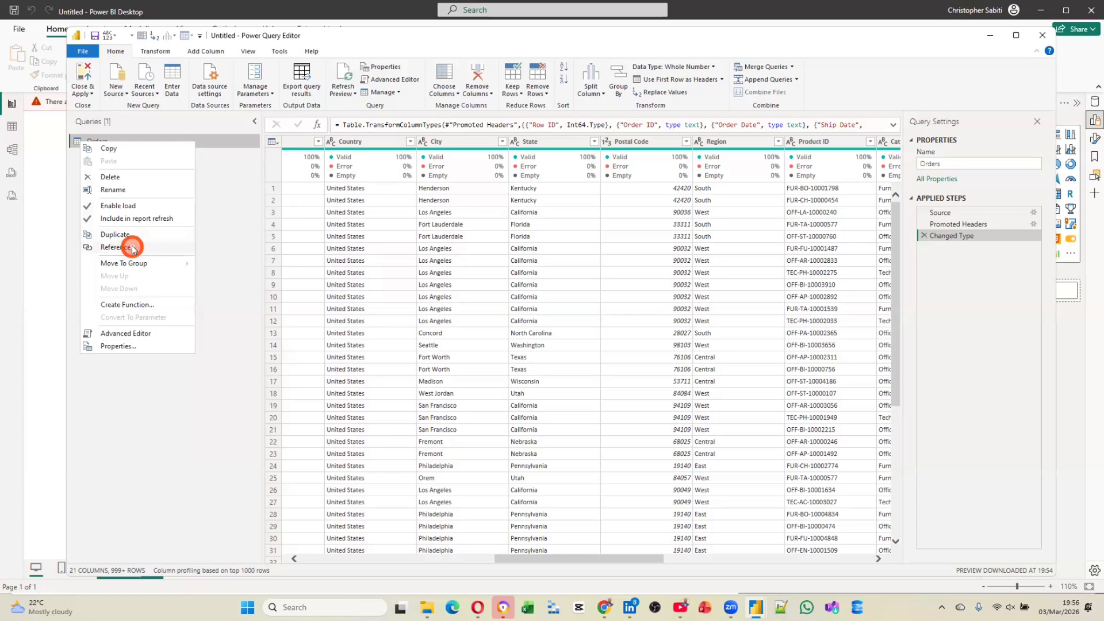
pyautogui.click(132, 248)
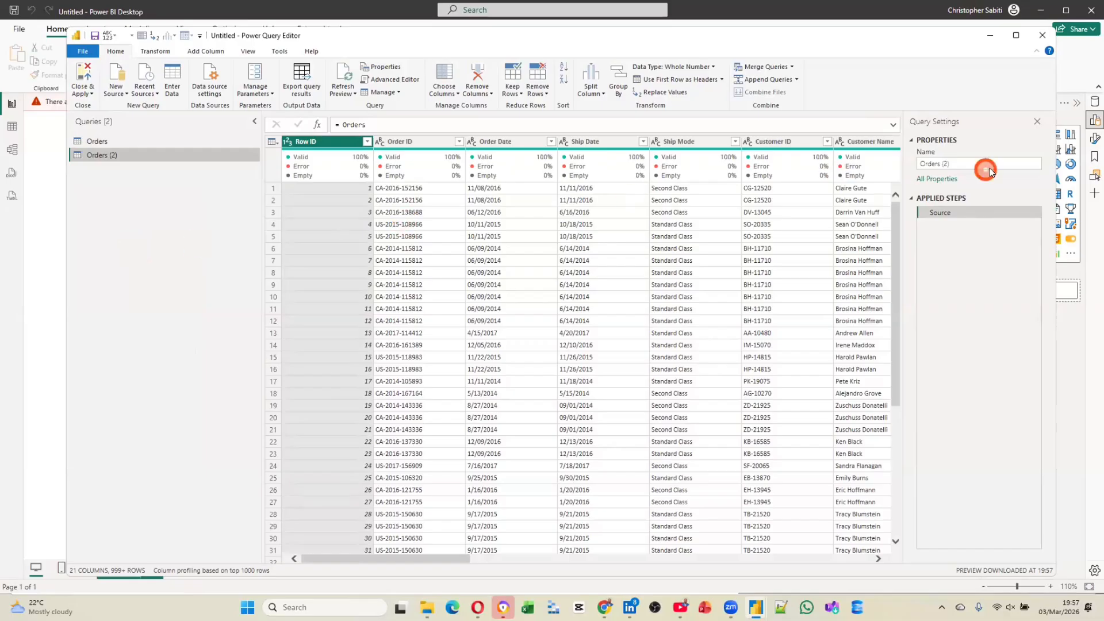
pyautogui.moveTo(956, 165); pyautogui.dragTo(879, 157)
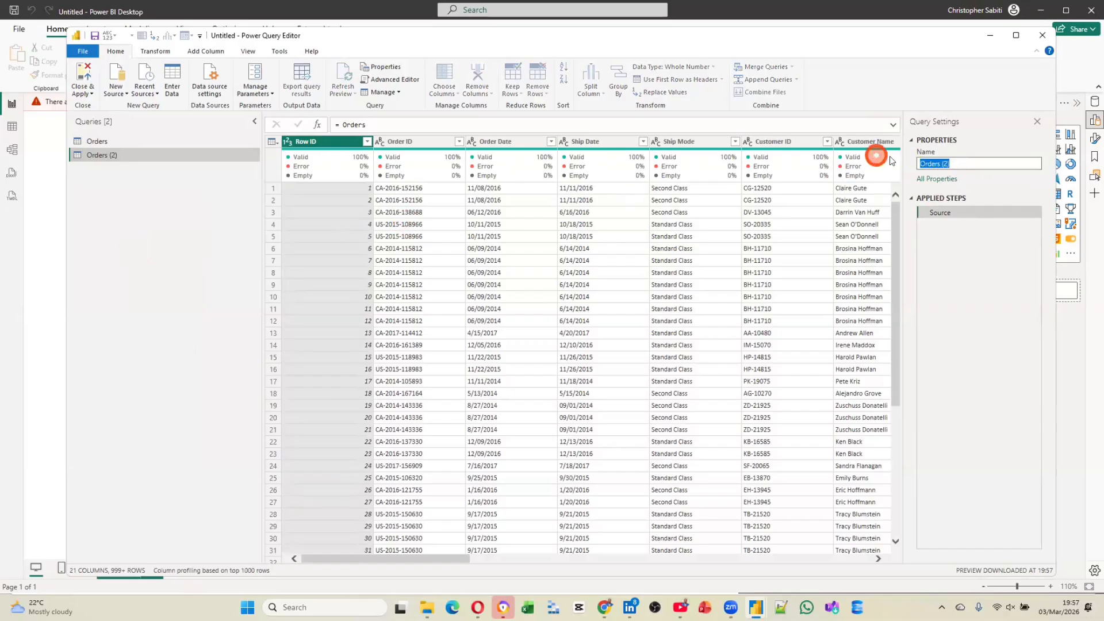
pyautogui.write('Customer')
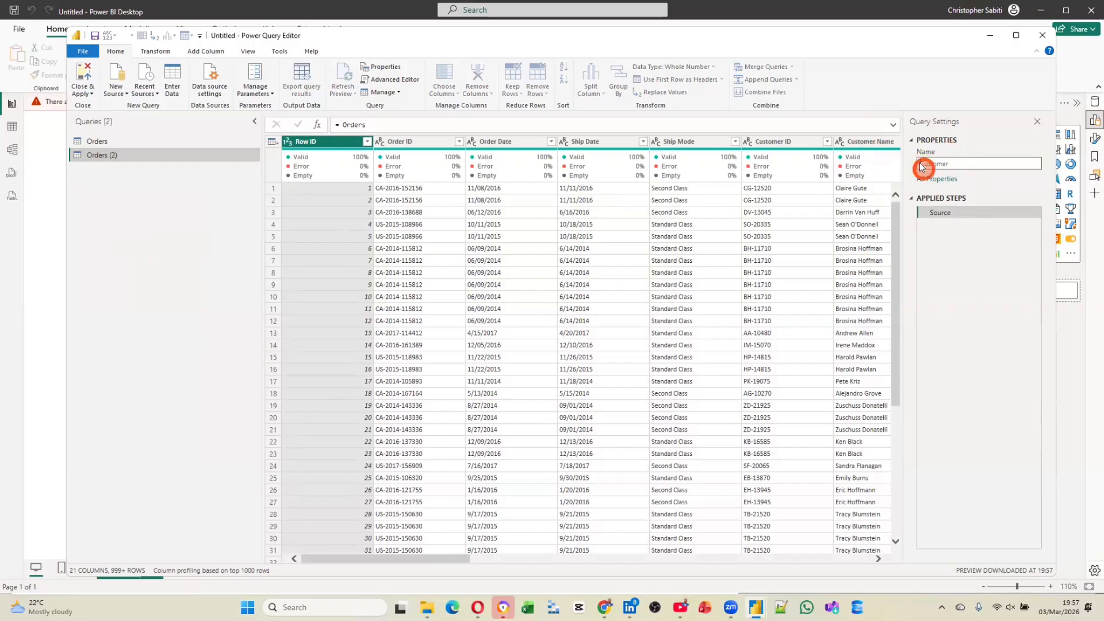
pyautogui.write('Dim')
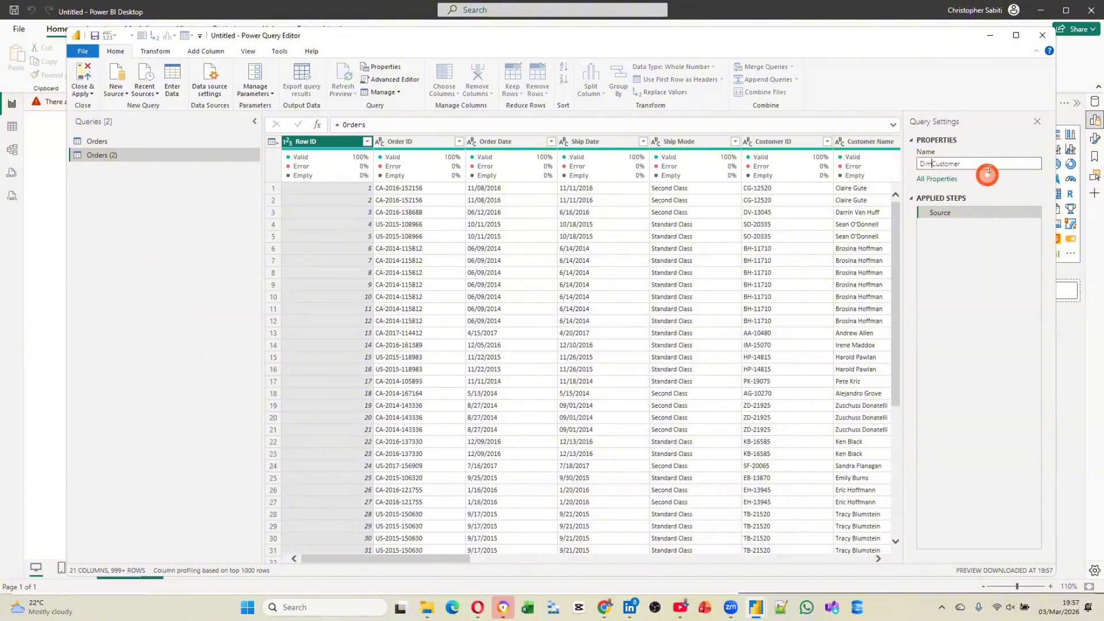
pyautogui.press('Return')
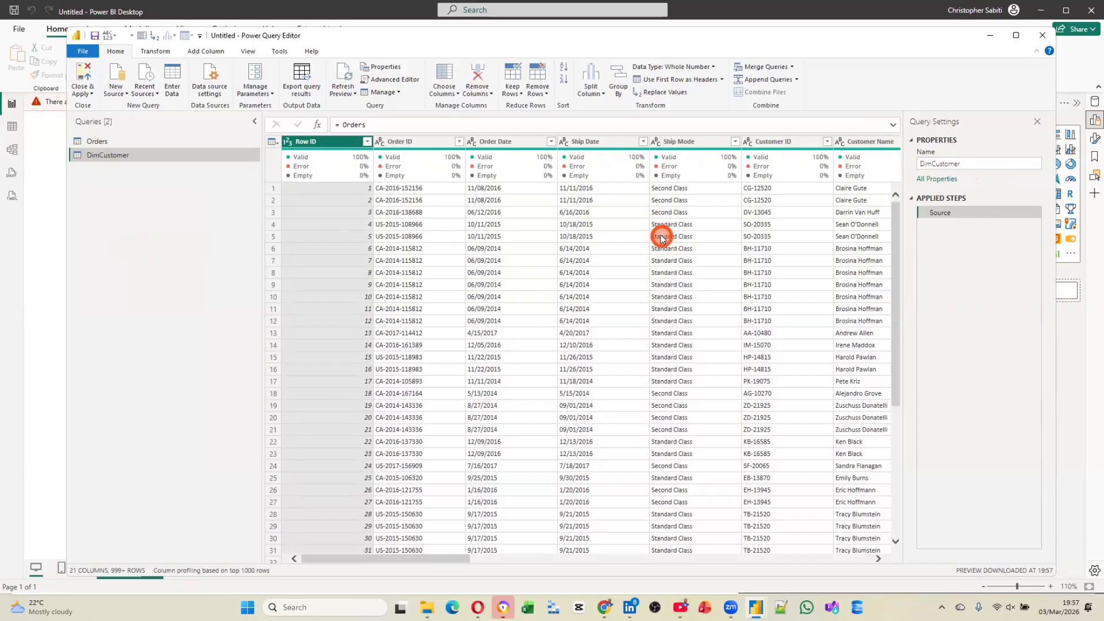
# Step: Keep only Customer ID, Customer Name, Segment, Country, City, State, Postal Code and Region in DimCustomer, removing all other columns
pyautogui.click(771, 142)
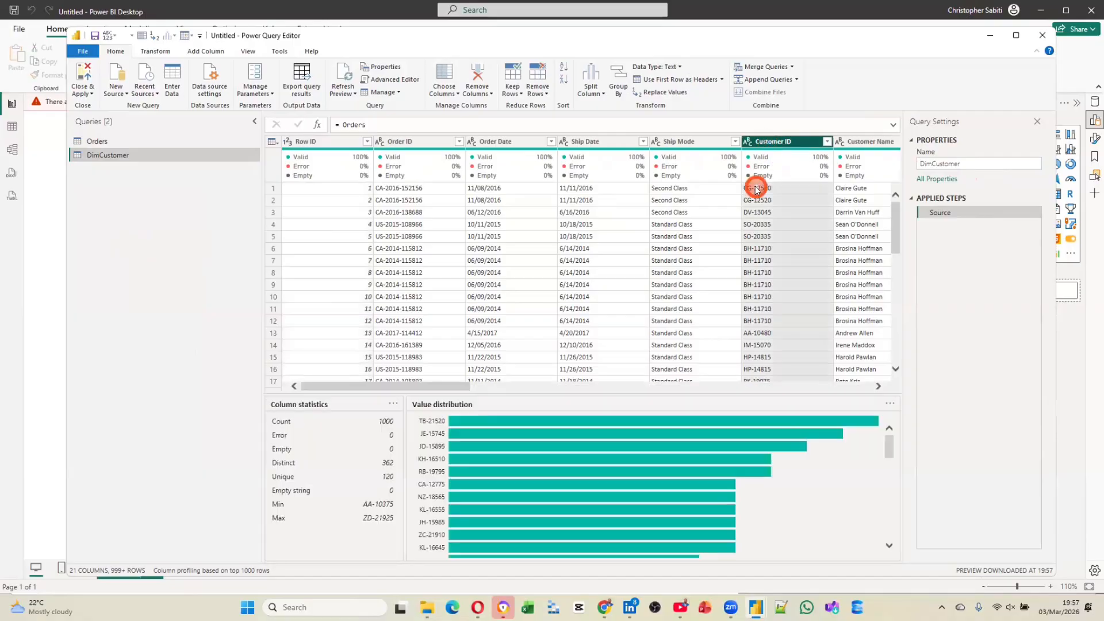
pyautogui.hscroll(3, 756, 189)
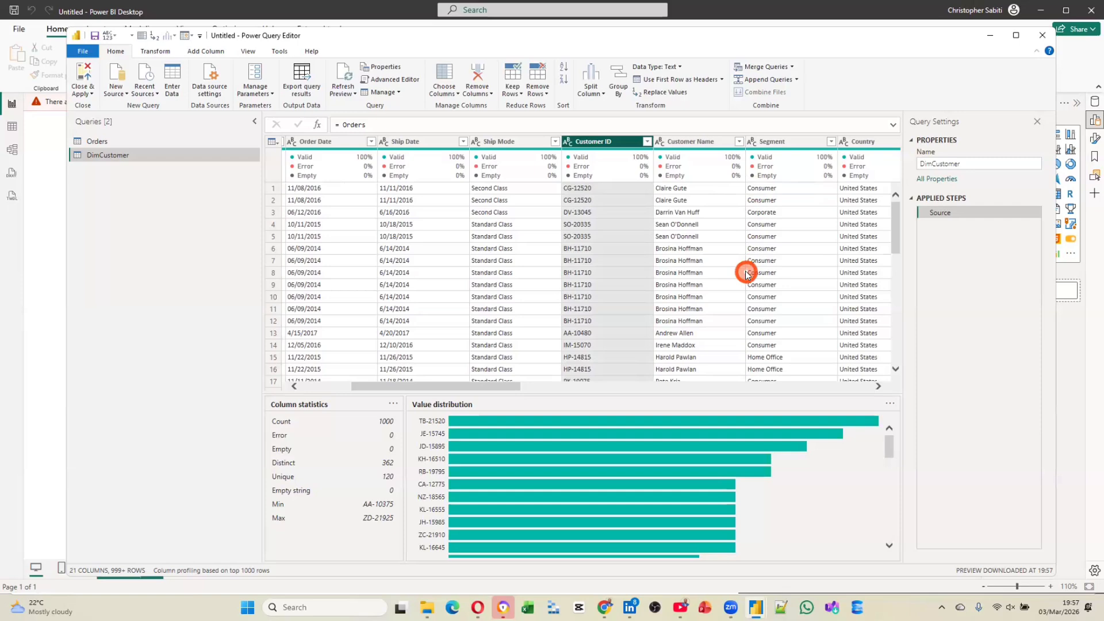
pyautogui.keyDown('ctrl'); pyautogui.click(694, 146); pyautogui.keyUp('ctrl')
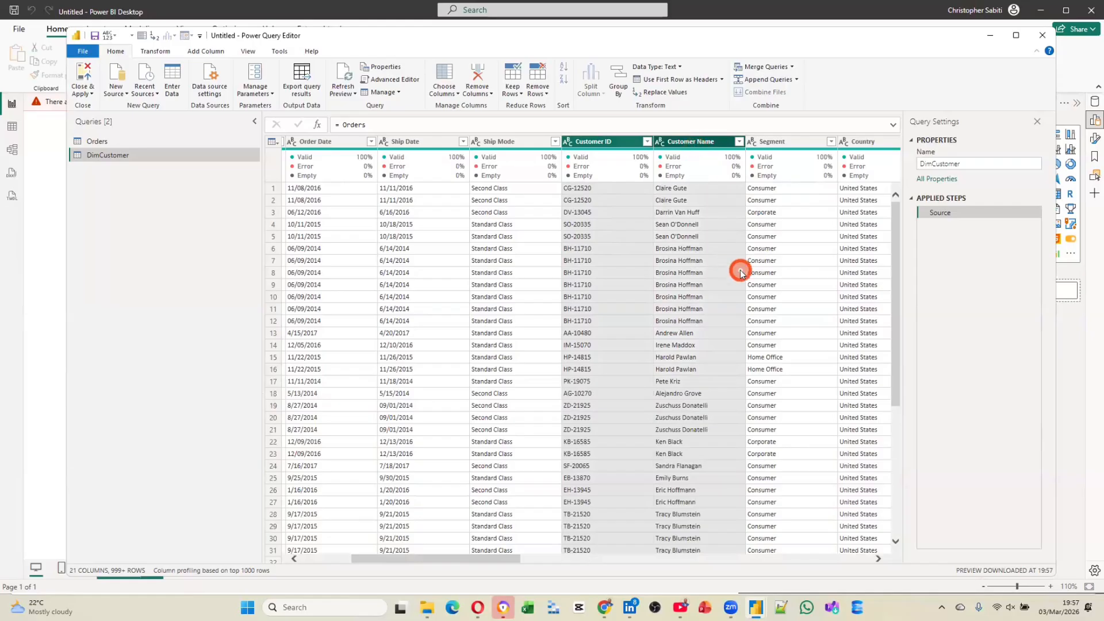
pyautogui.hscroll(3, 741, 272)
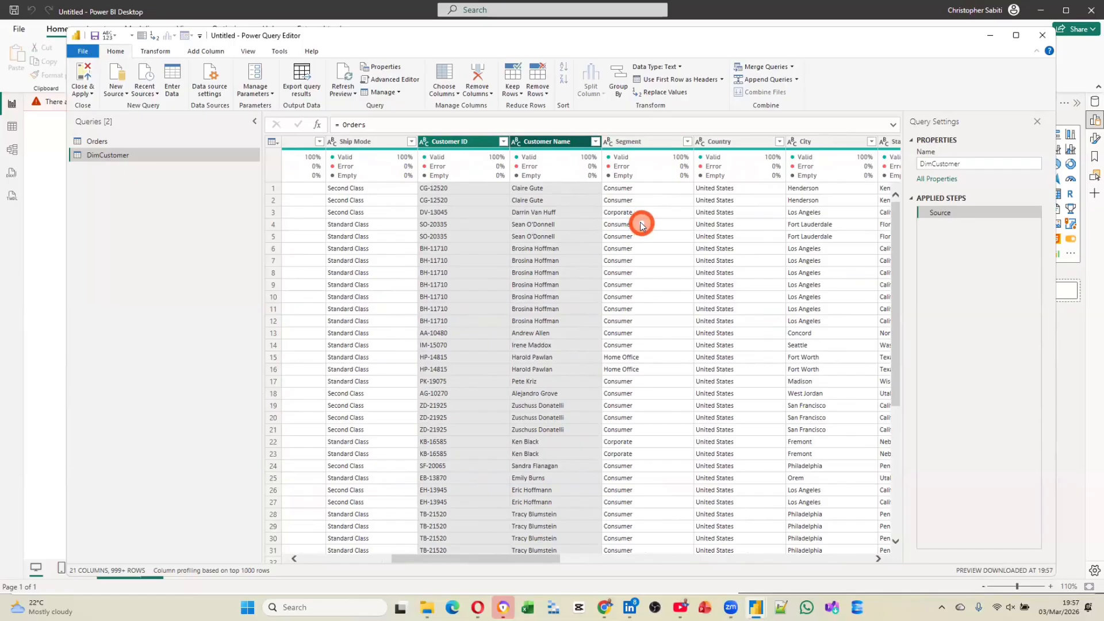
pyautogui.click(639, 143)
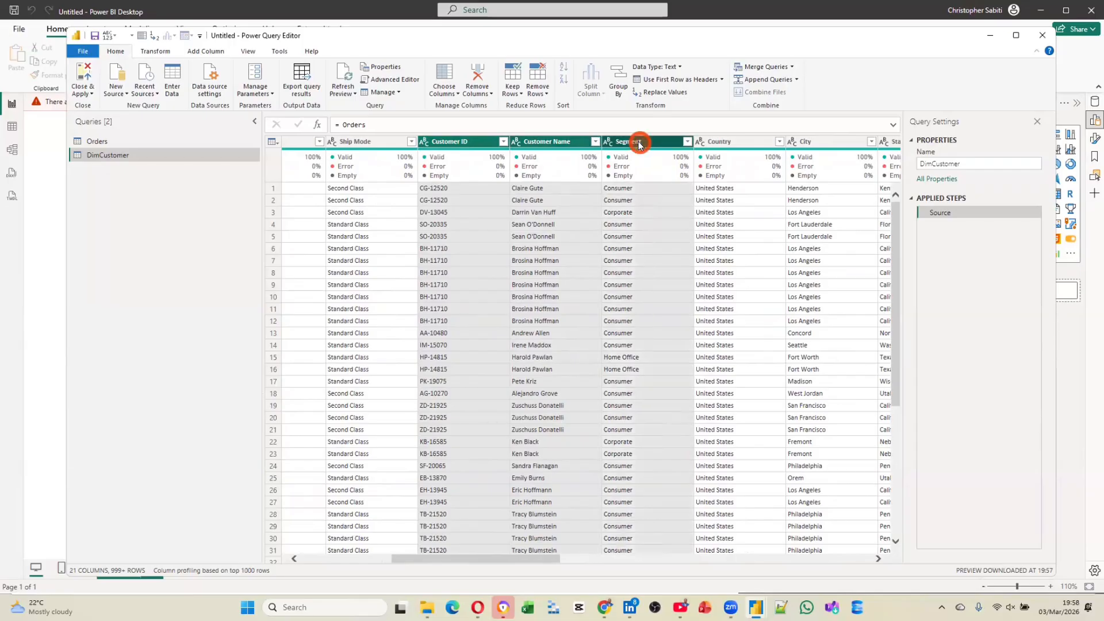
pyautogui.keyDown('ctrl'); pyautogui.click(732, 144); pyautogui.keyUp('ctrl')
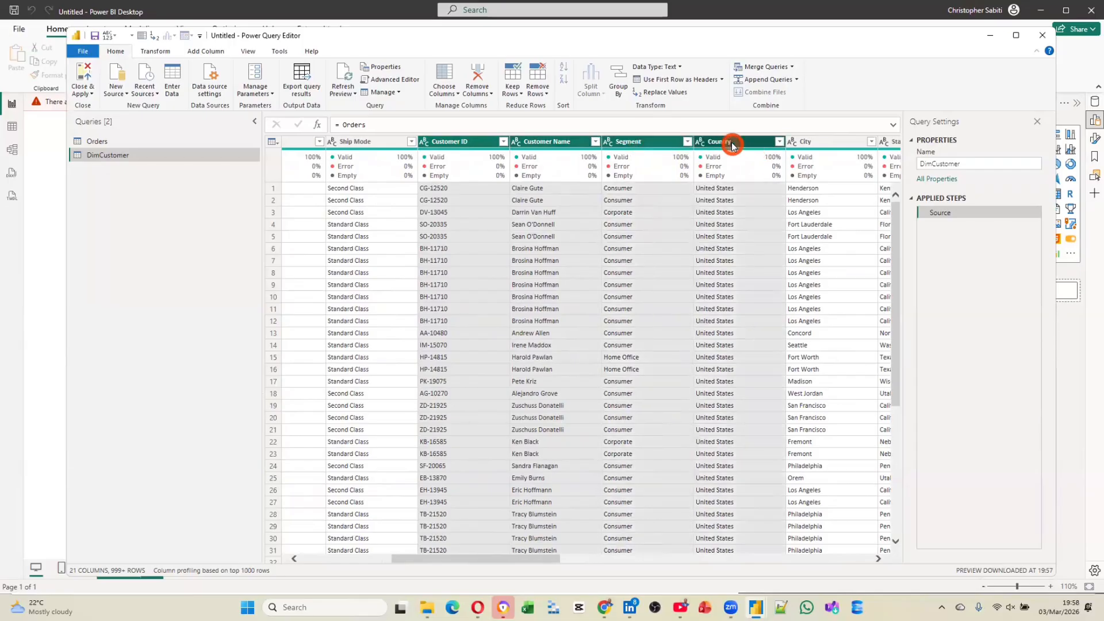
pyautogui.hscroll(5, 764, 238)
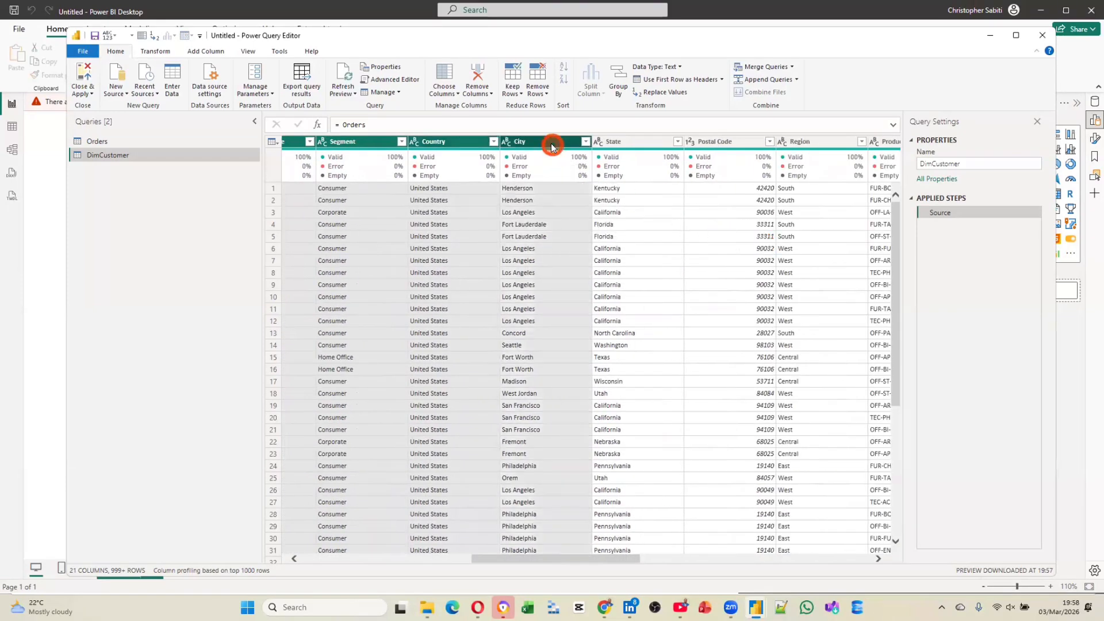
pyautogui.keyDown('ctrl'); pyautogui.click(629, 144); pyautogui.keyUp('ctrl')
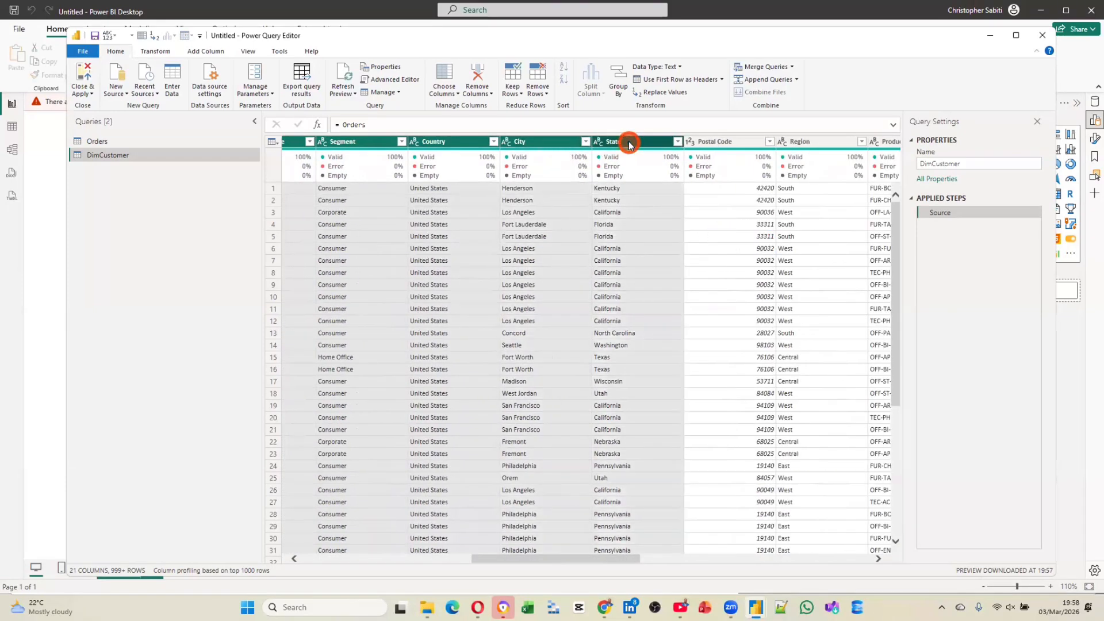
pyautogui.keyDown('ctrl'); pyautogui.click(715, 143); pyautogui.keyUp('ctrl')
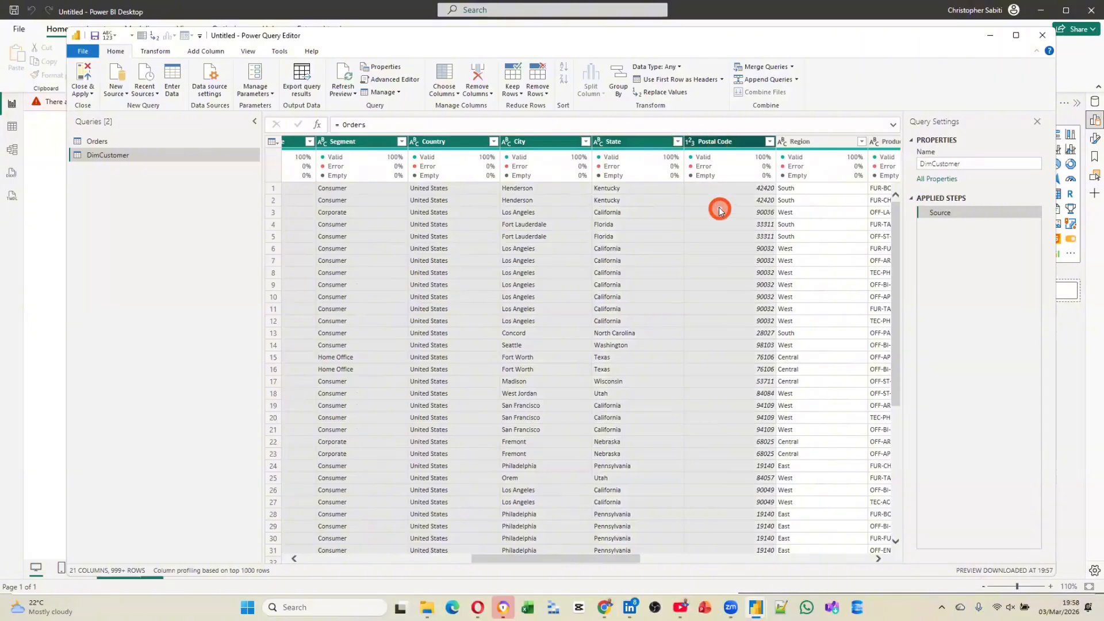
pyautogui.keyDown('ctrl'); pyautogui.click(820, 143); pyautogui.keyUp('ctrl')
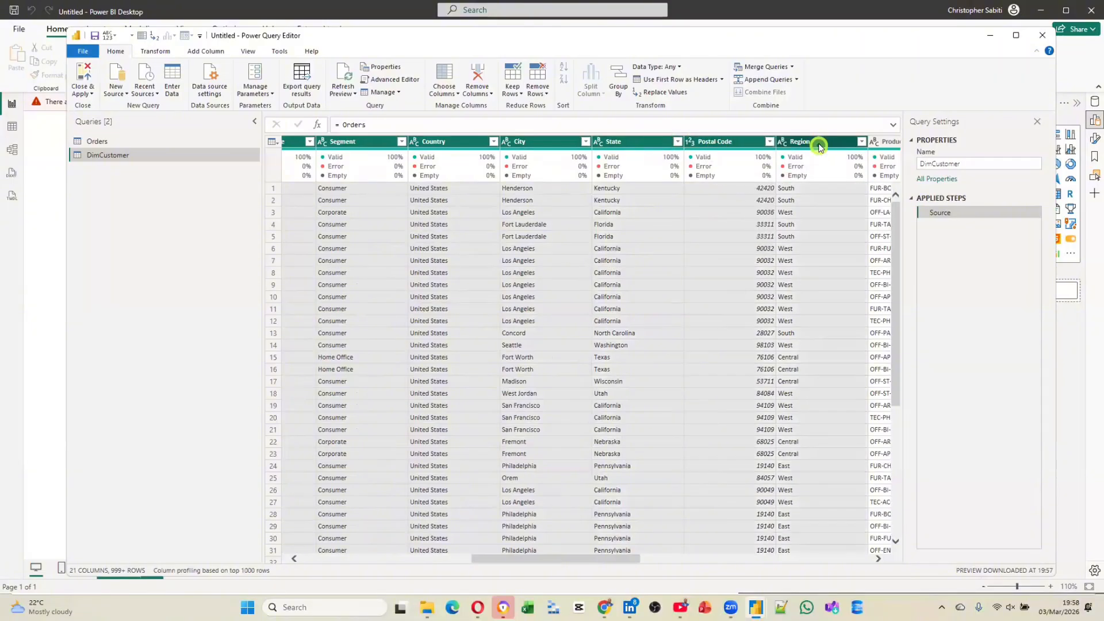
pyautogui.hscroll(3, 797, 278)
pyautogui.hscroll(1, 797, 278)
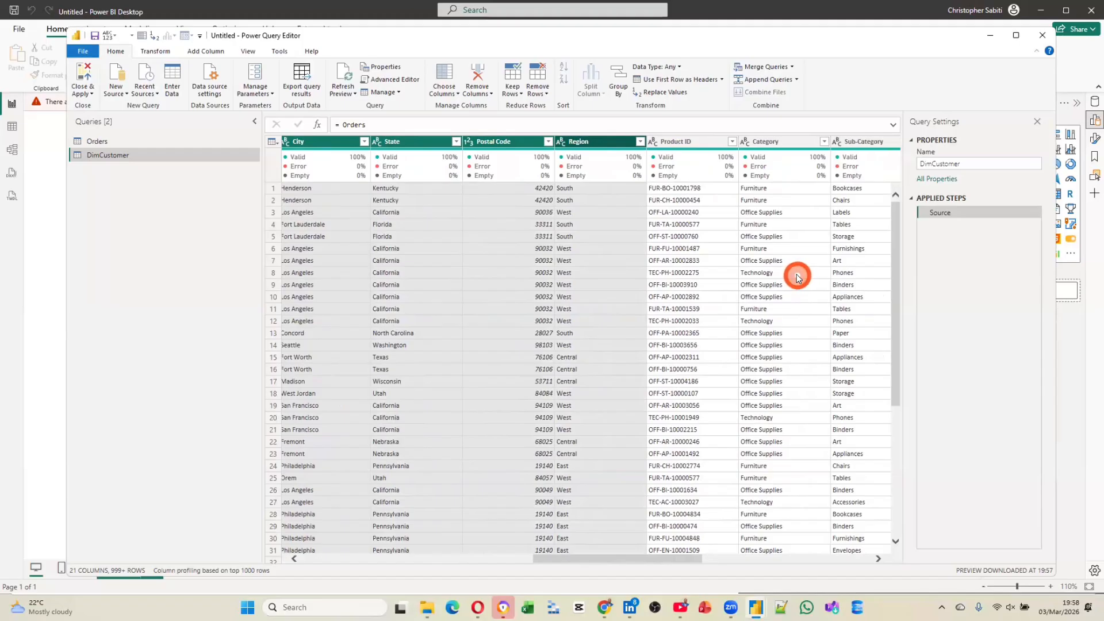
pyautogui.hscroll(-2, 796, 278)
pyautogui.hscroll(1, 797, 278)
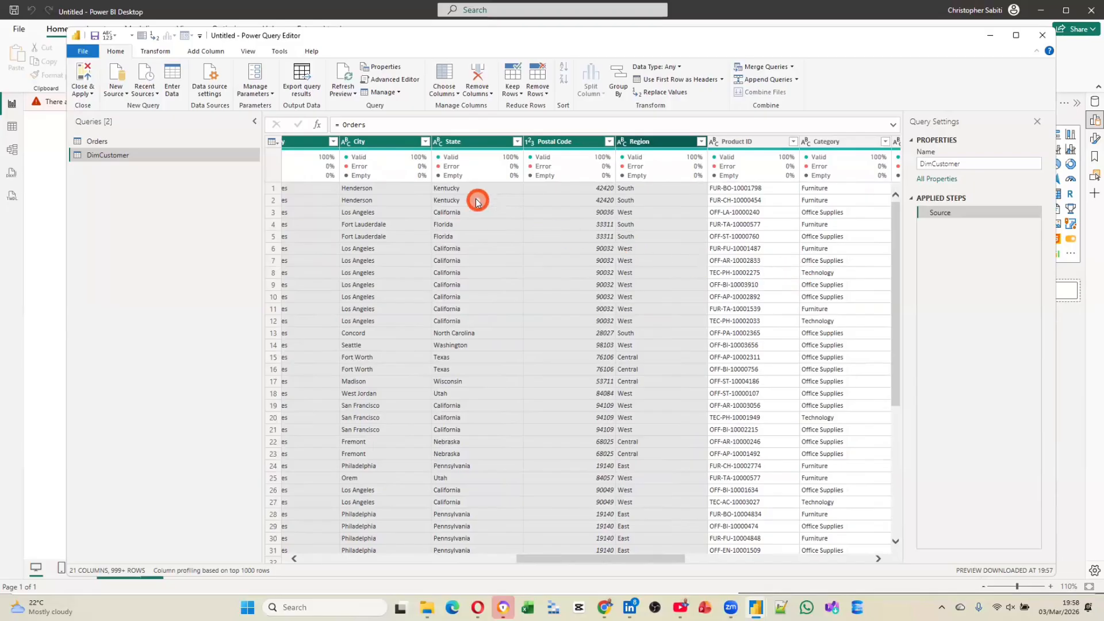
pyautogui.click(491, 95)
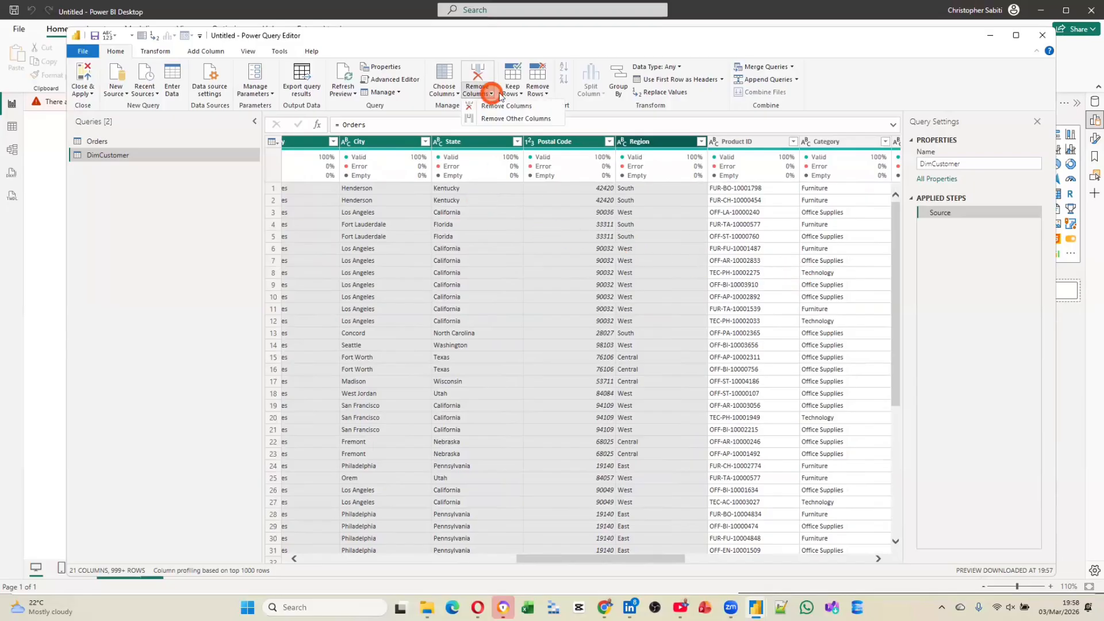
pyautogui.click(523, 119)
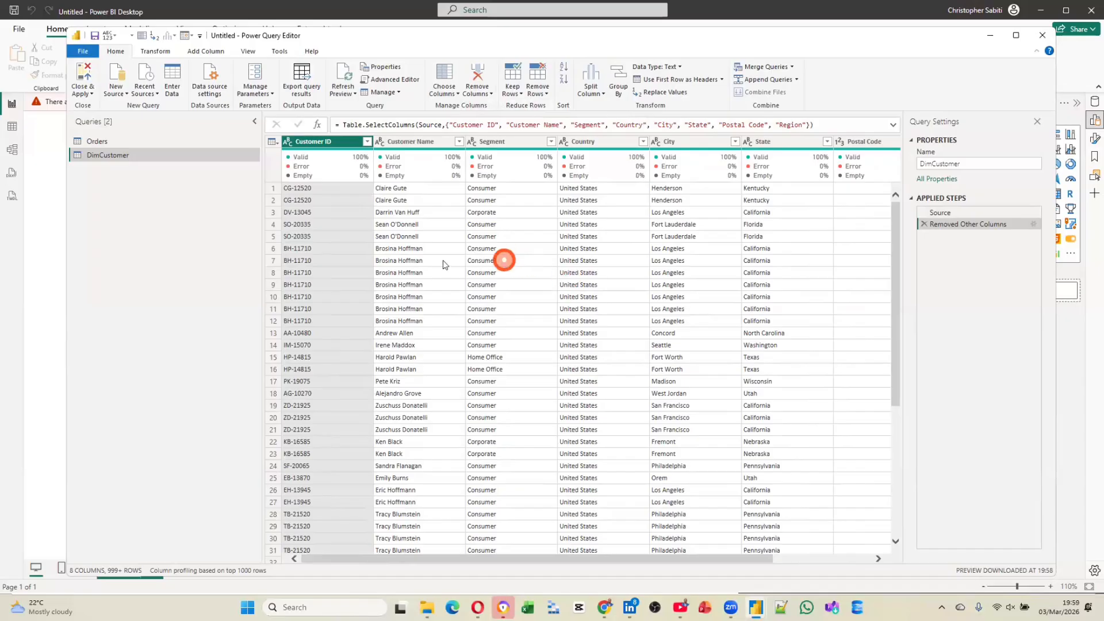
# Step: Remove duplicate rows across the whole DimCustomer table and check the remaining customer rows
pyautogui.click(276, 144)
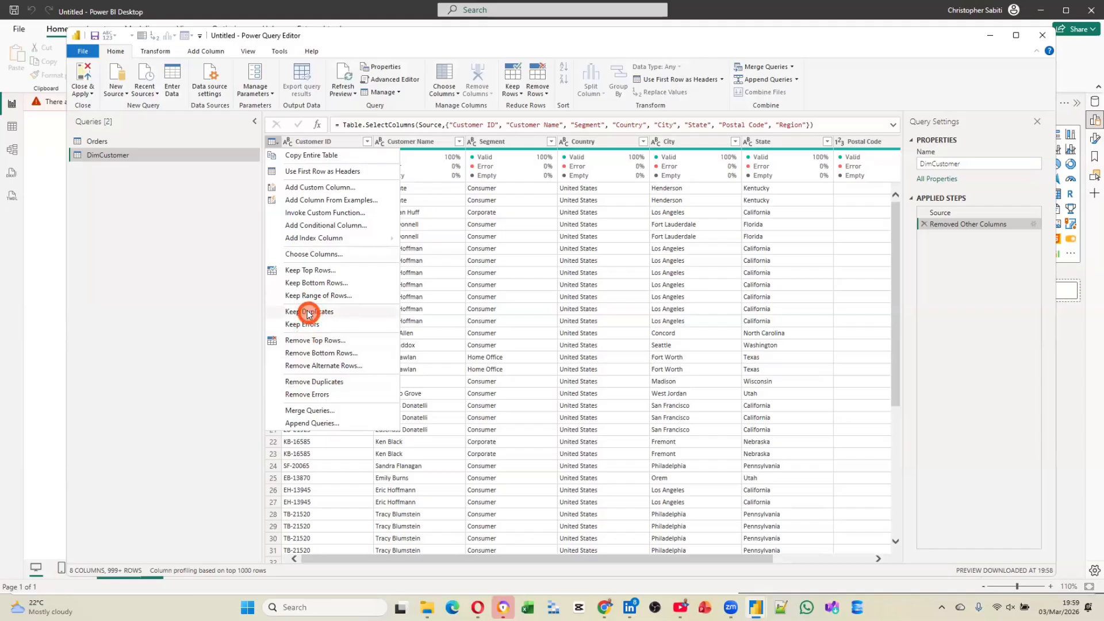
pyautogui.click(321, 382)
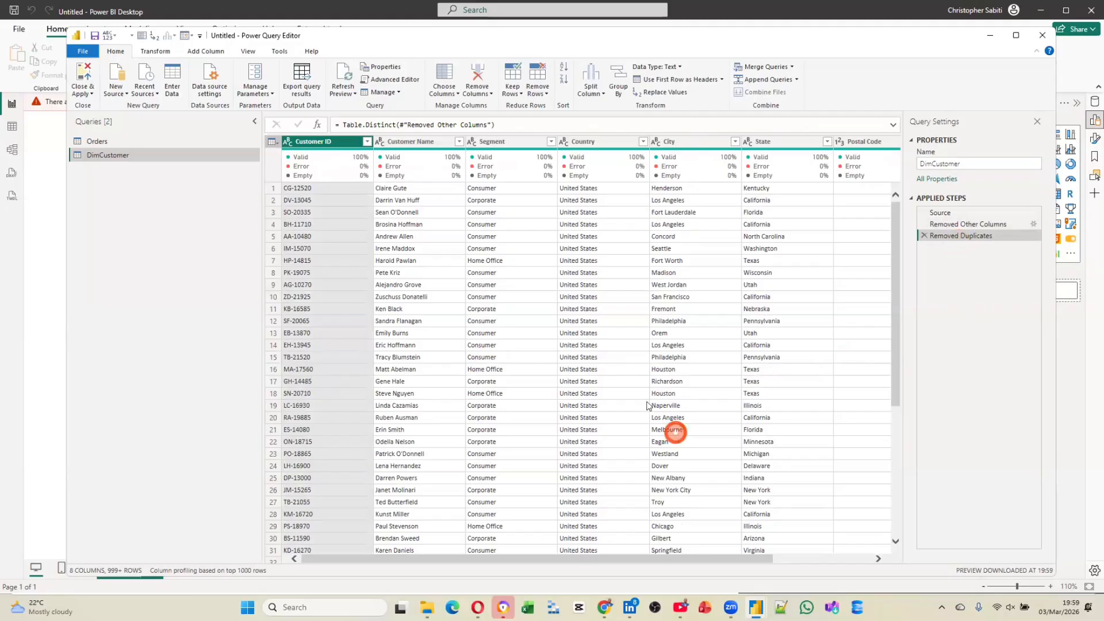
pyautogui.scroll(-4, 597, 374)
pyautogui.scroll(4, 596, 374)
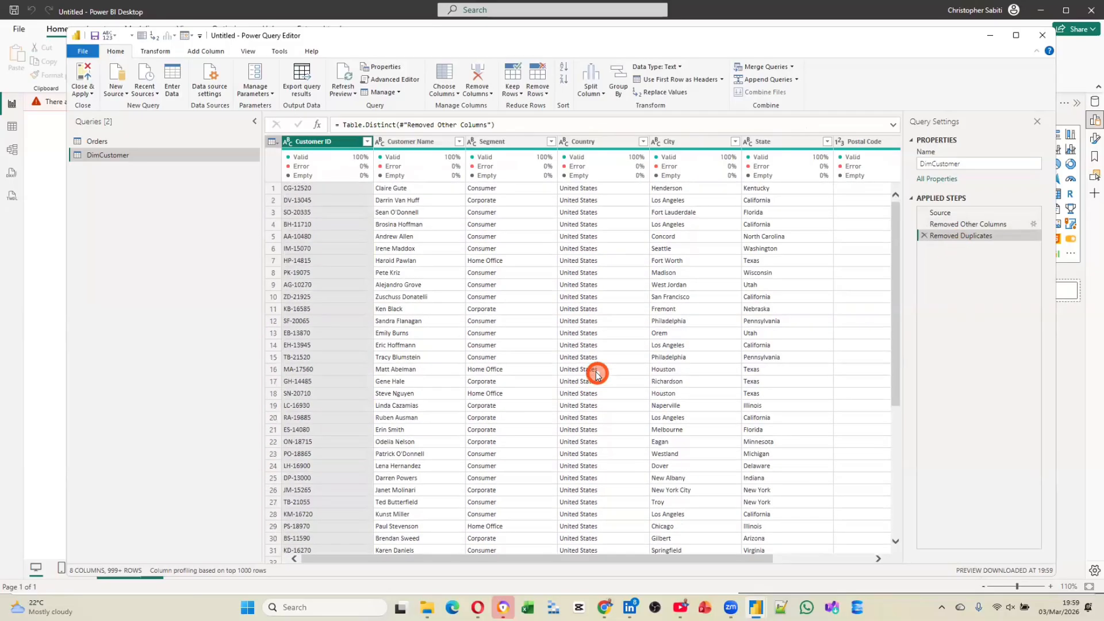
pyautogui.click(345, 212)
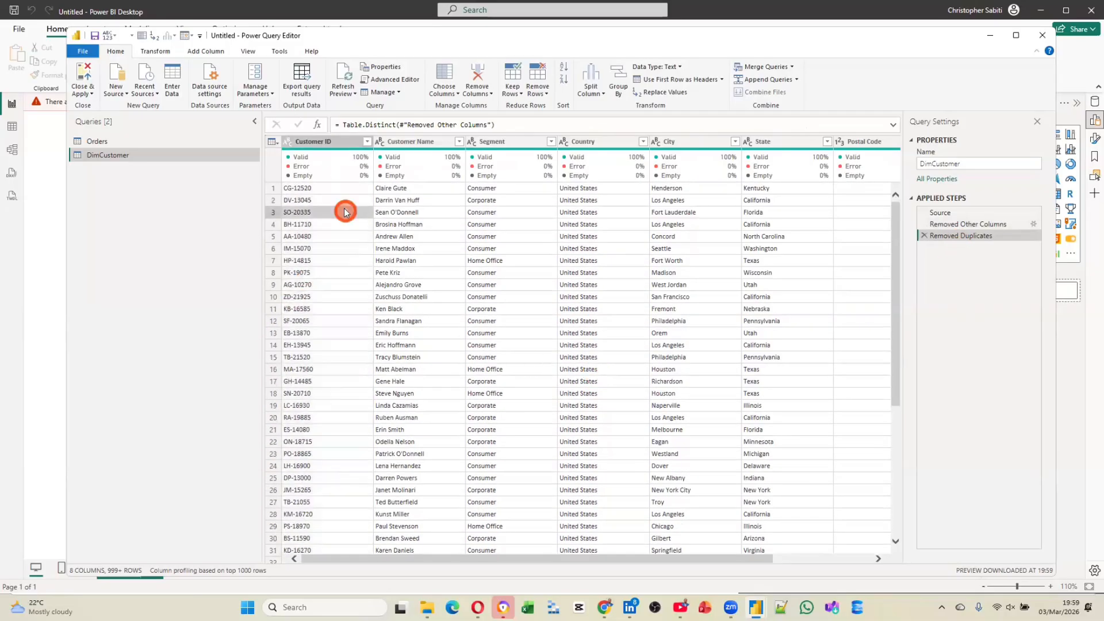
# Step: Examine the column statistics and value distributions of Customer ID and Customer Name in DimCustomer for repeated values
pyautogui.click(335, 144)
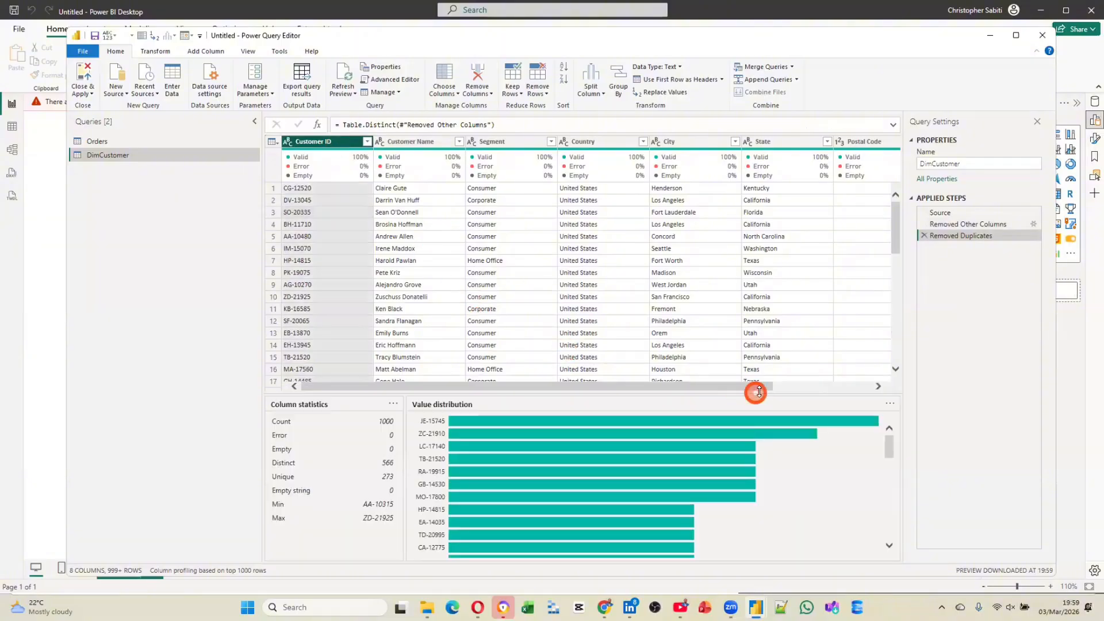
pyautogui.moveTo(751, 421)
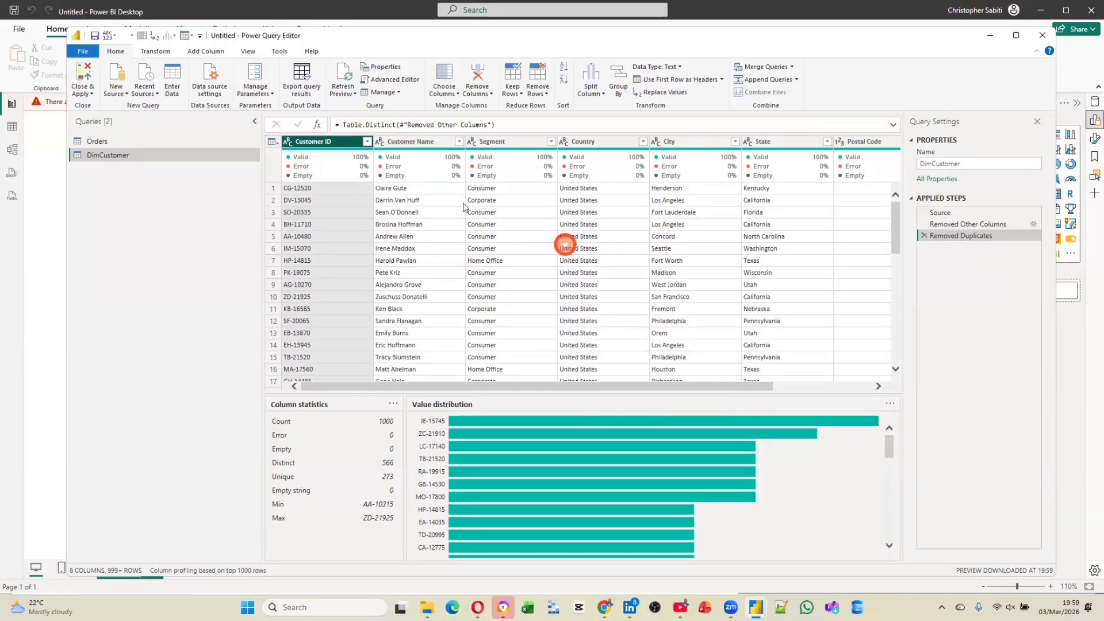
pyautogui.click(406, 143)
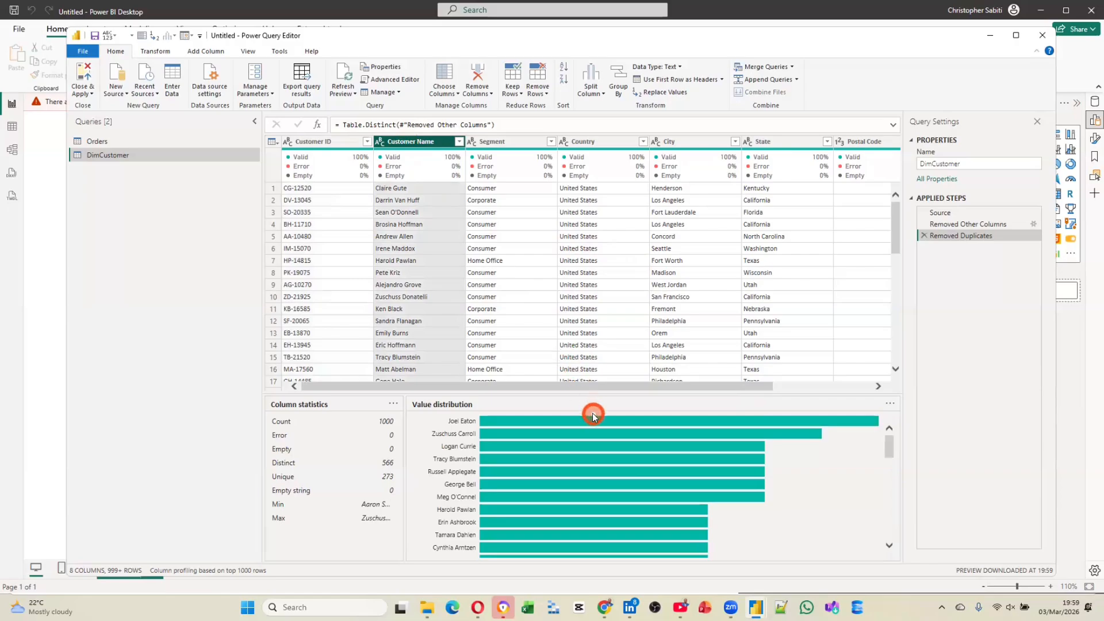
pyautogui.moveTo(594, 421)
pyautogui.moveTo(618, 532)
pyautogui.click(340, 142)
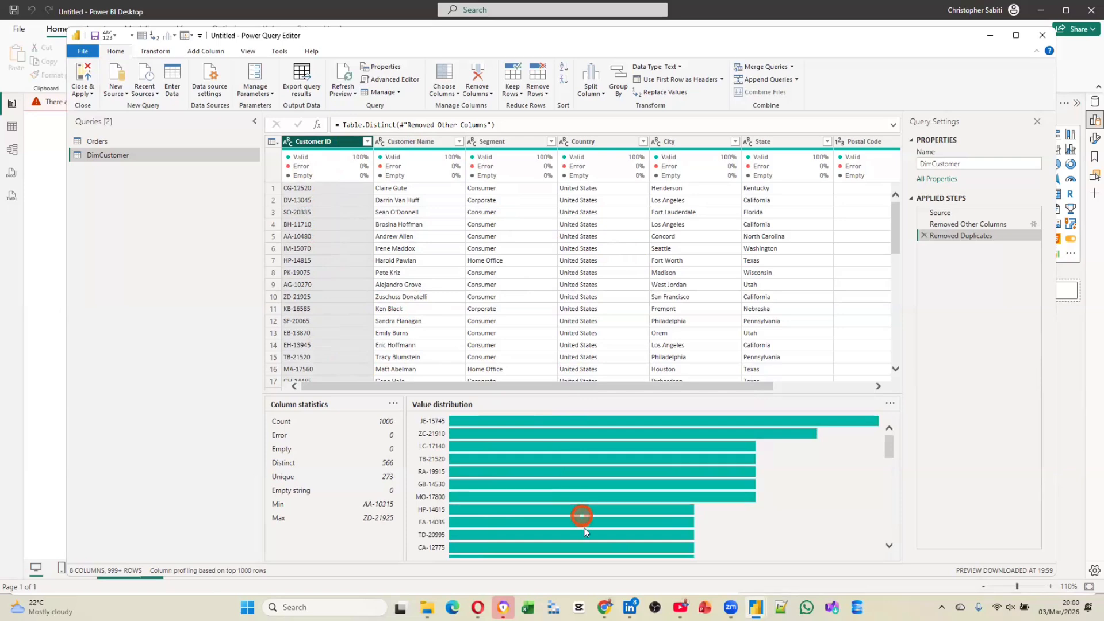
pyautogui.moveTo(588, 530)
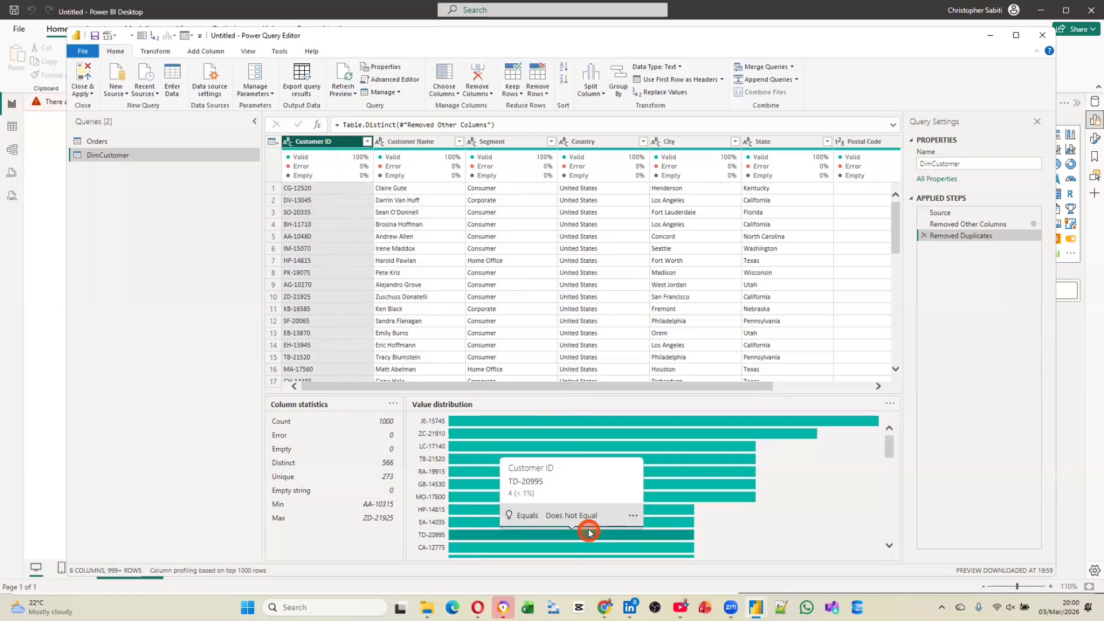
pyautogui.scroll(-3, 588, 532)
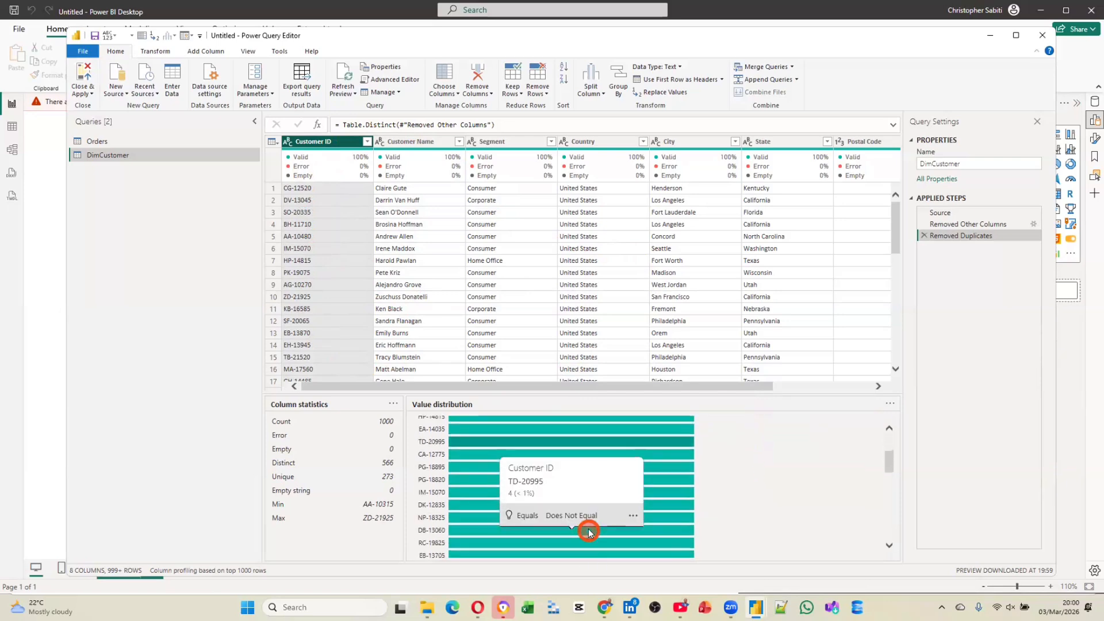
pyautogui.scroll(3, 588, 532)
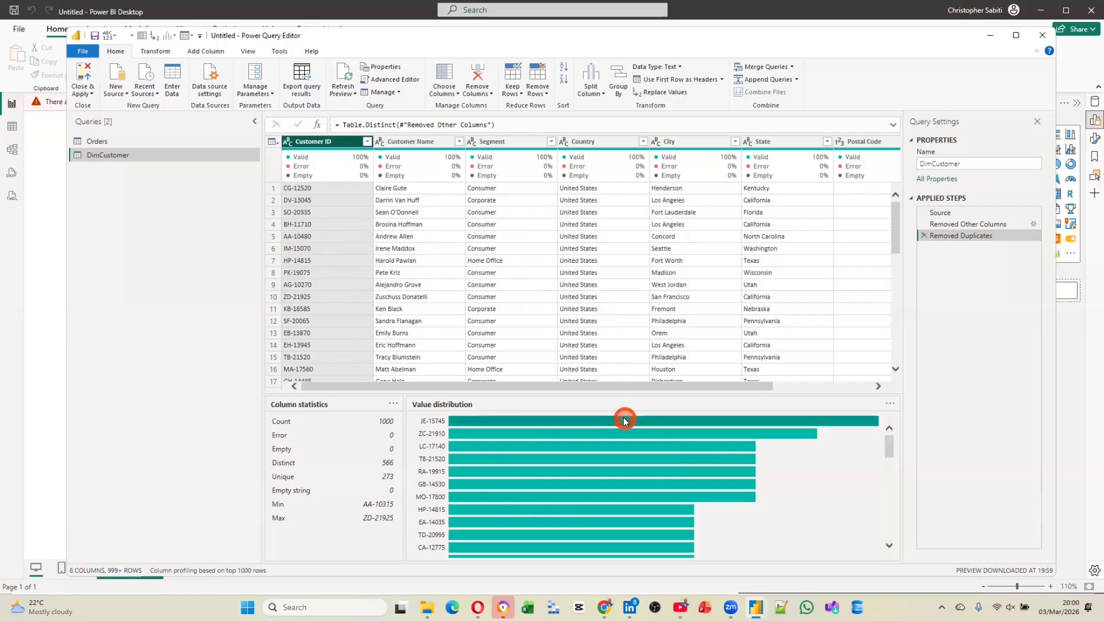
pyautogui.moveTo(625, 422)
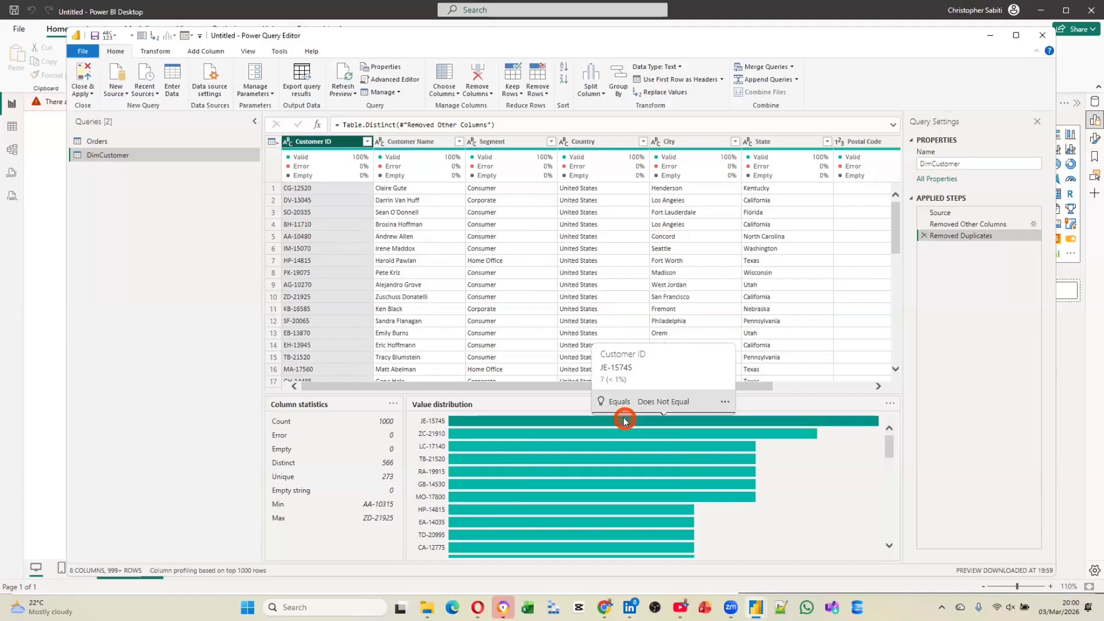
pyautogui.rightClick(484, 424)
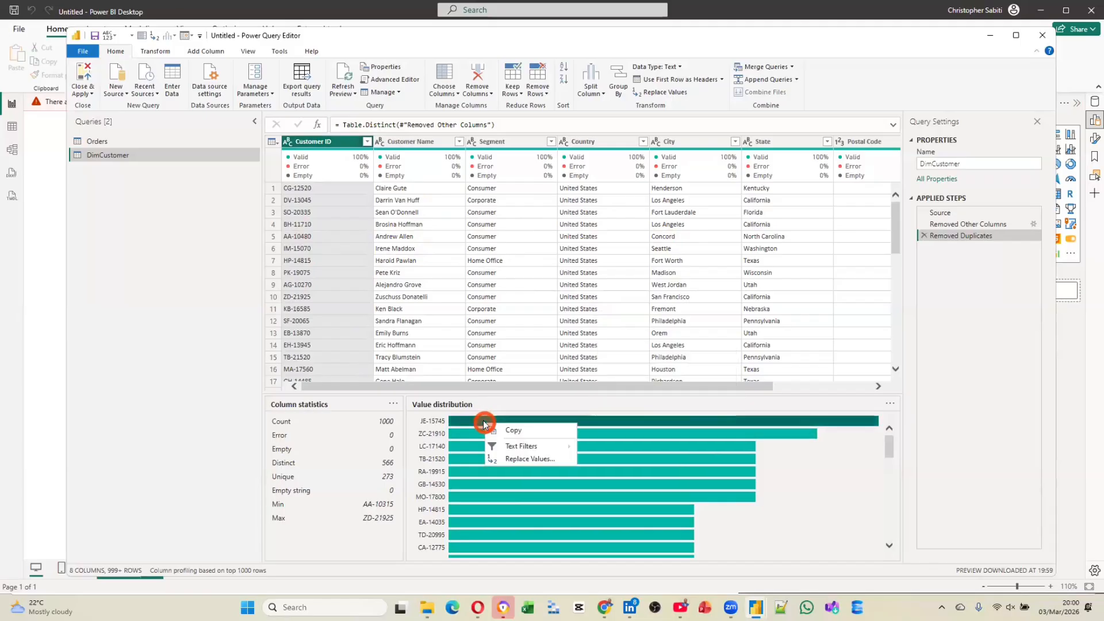
pyautogui.moveTo(527, 448)
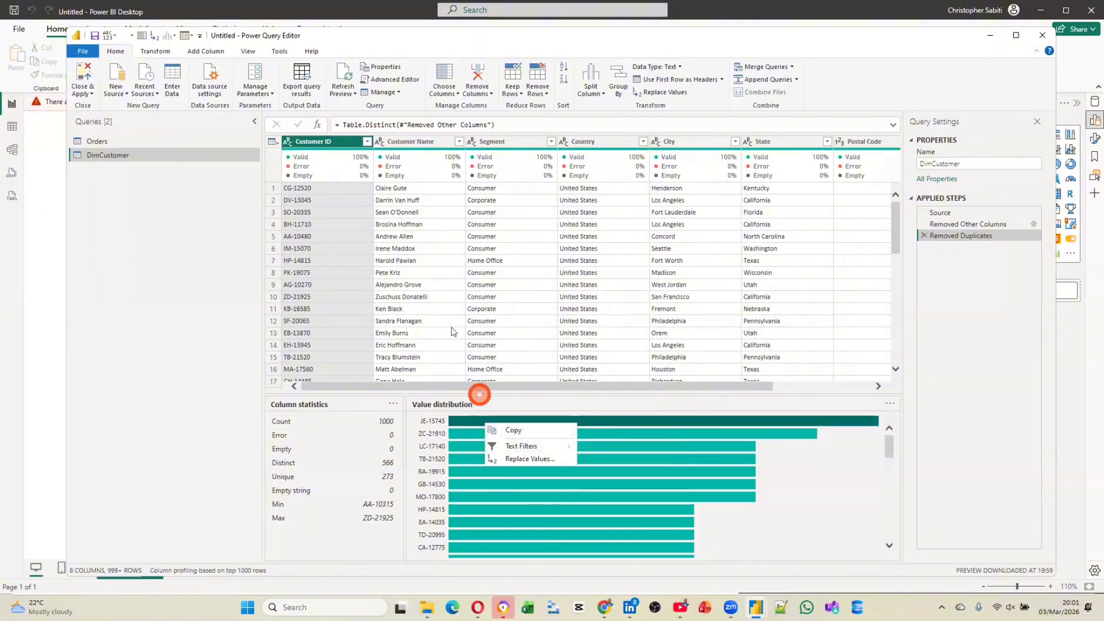
pyautogui.click(424, 299)
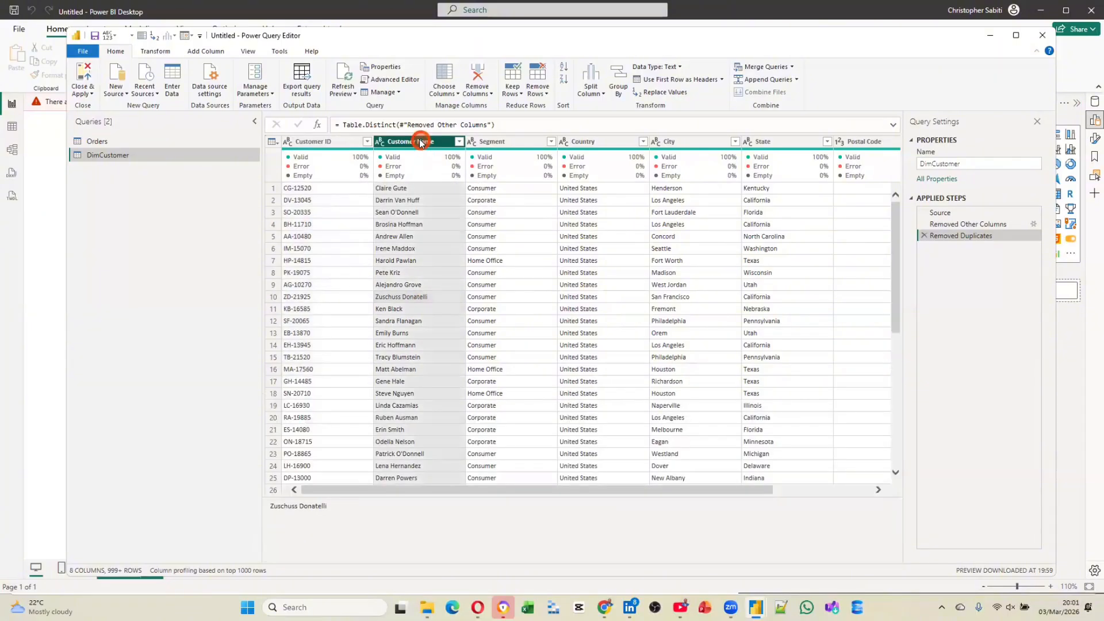
pyautogui.click(422, 143)
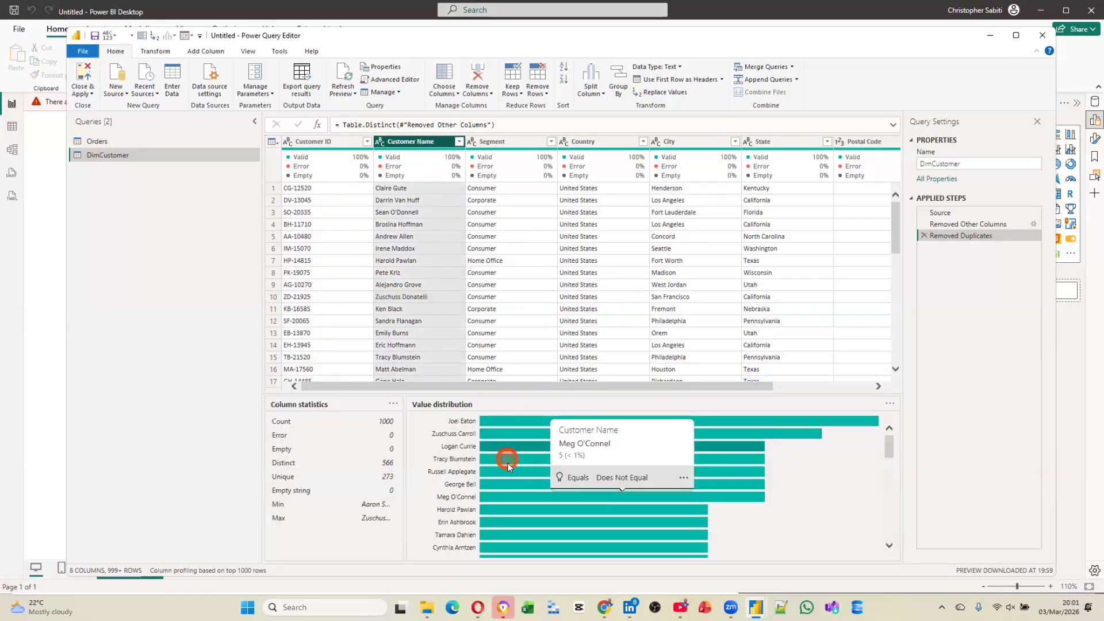
# Step: Show the column distribution charts above the DimCustomer columns, review them, and hide them again
pyautogui.click(239, 50)
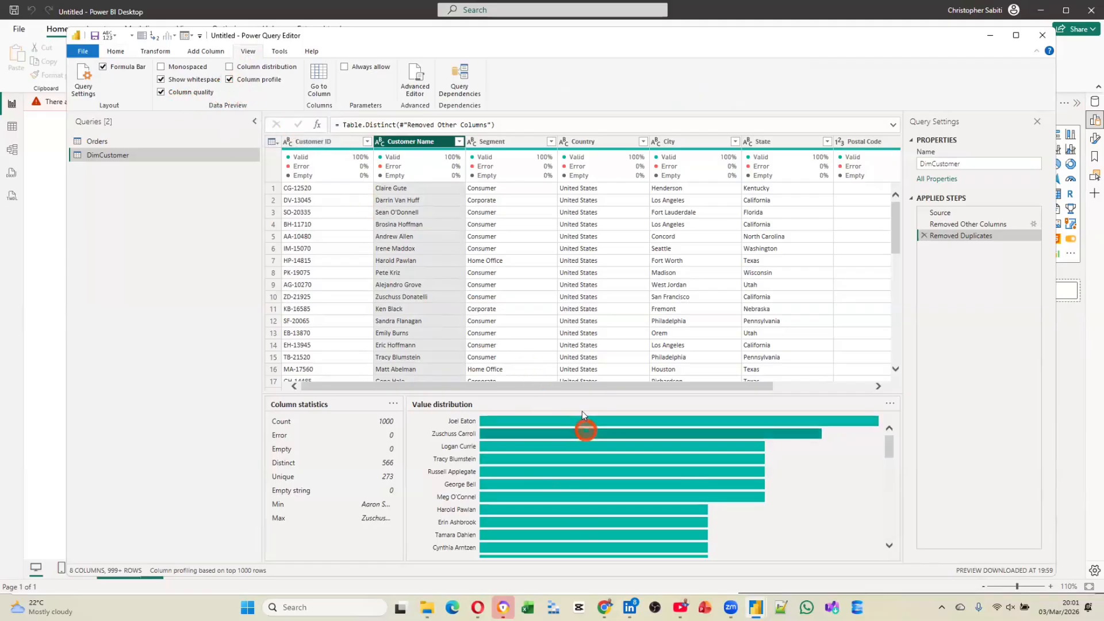
pyautogui.click(229, 67)
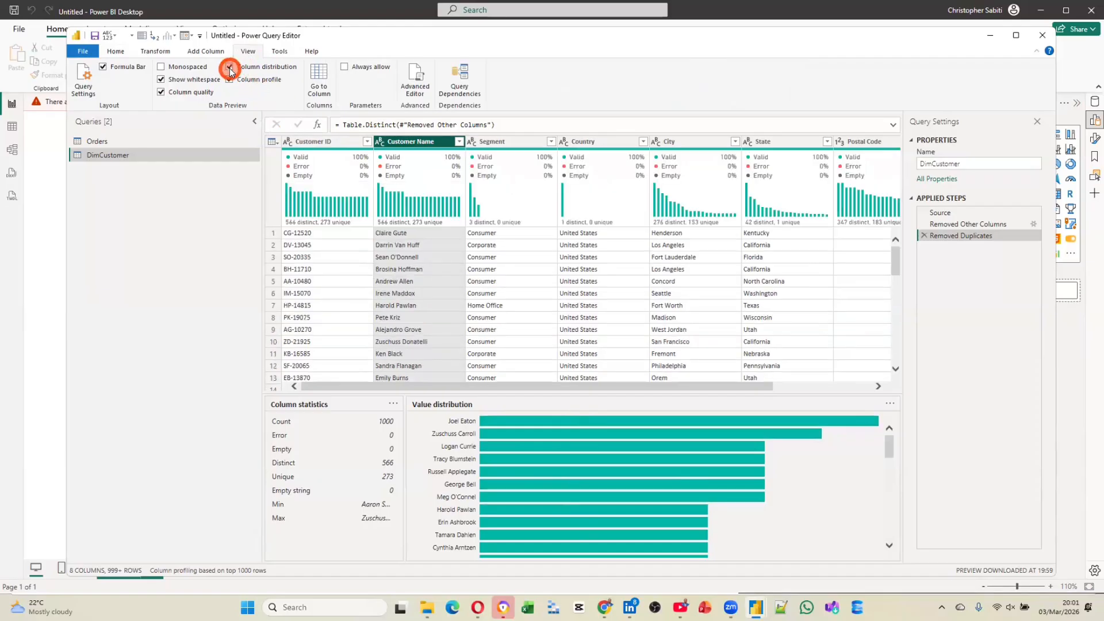
pyautogui.moveTo(311, 203)
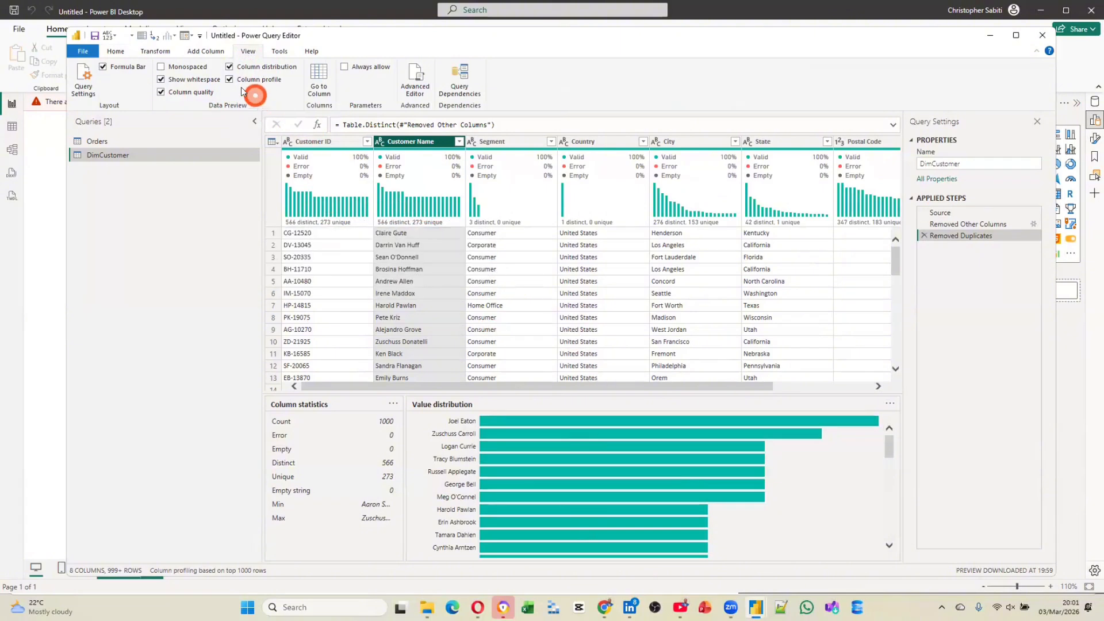
pyautogui.click(230, 68)
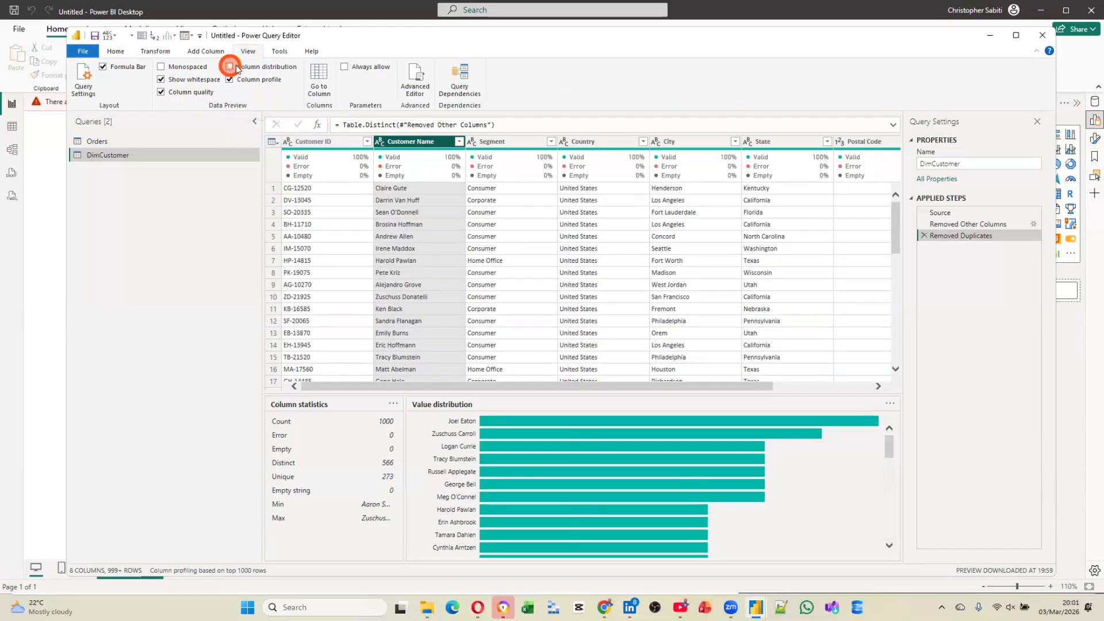
# Step: Filter DimCustomer to the most frequent customer name to compare its City, State, Postal Code and Region values, and delete that filter step
pyautogui.rightClick(520, 420)
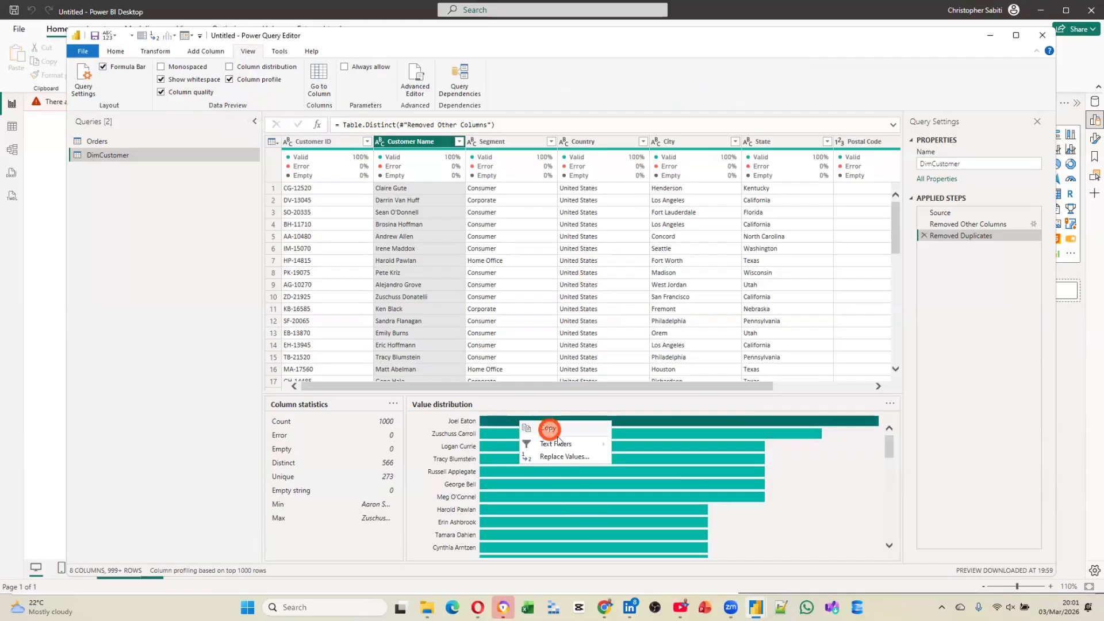
pyautogui.moveTo(567, 448)
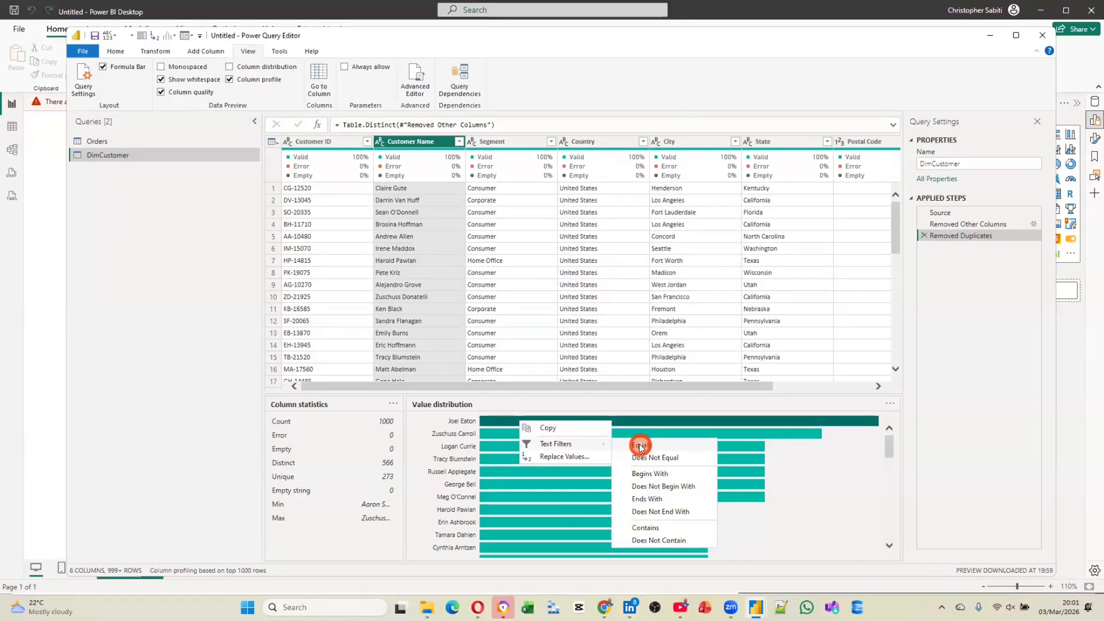
pyautogui.click(640, 447)
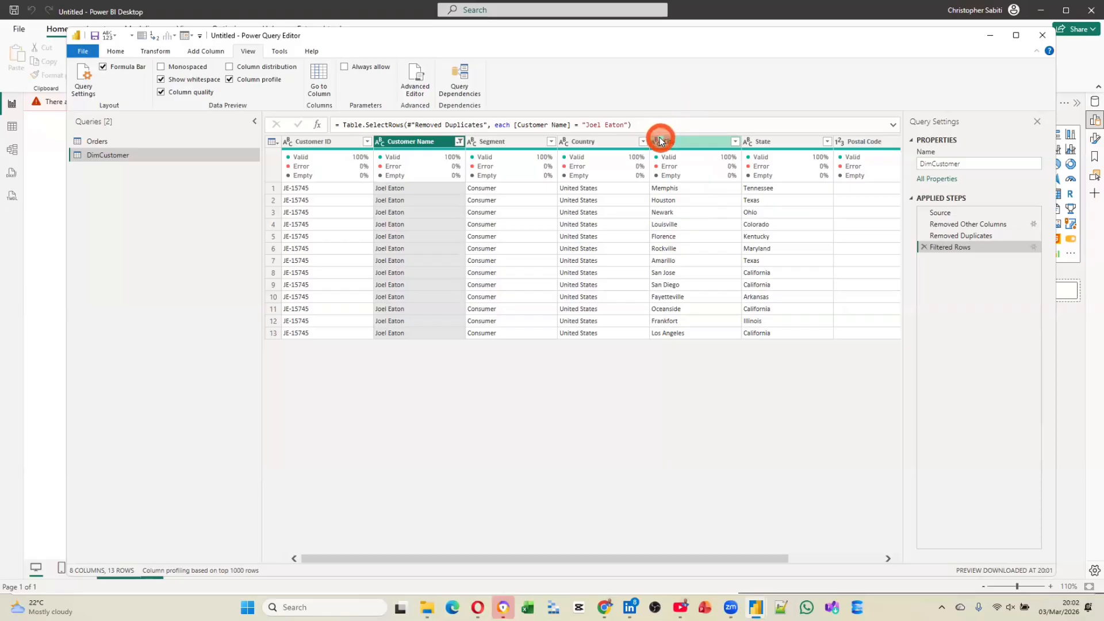
pyautogui.moveTo(660, 141); pyautogui.dragTo(674, 215)
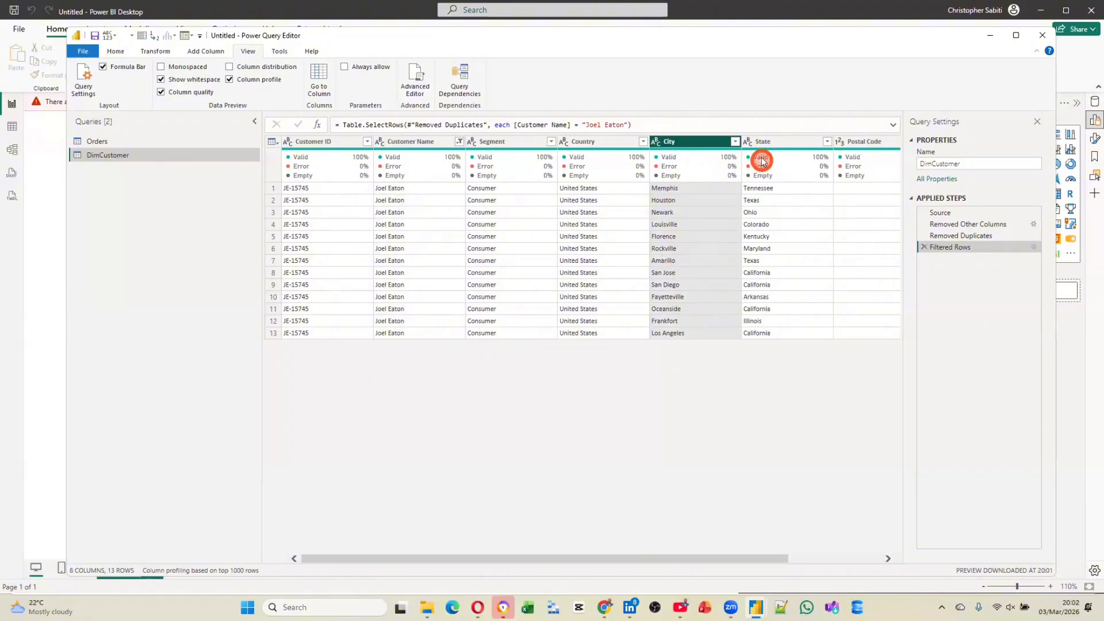
pyautogui.click(785, 286)
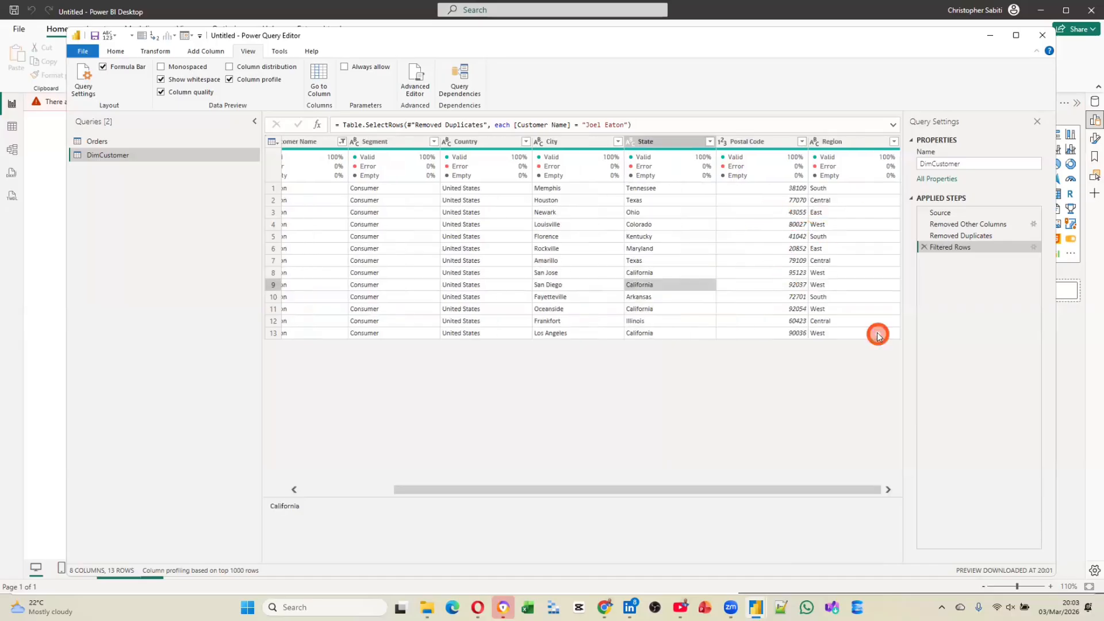
pyautogui.hscroll(-3, 878, 336)
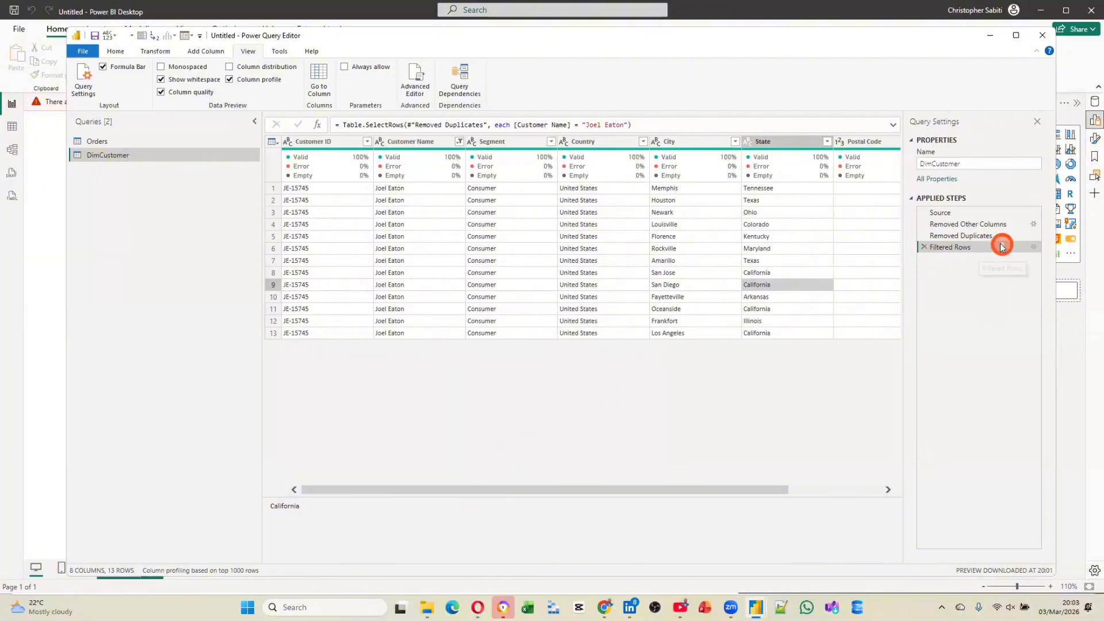
pyautogui.click(923, 248)
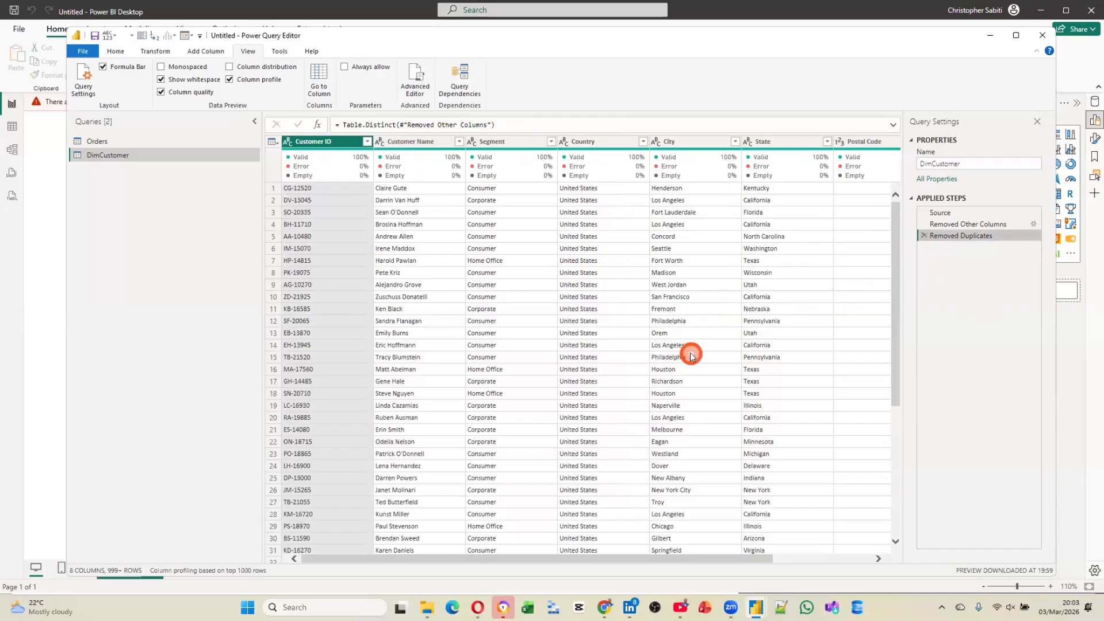
# Step: Edit DimCustomer's Removed Other Columns step to exclude City, State, Postal Code and Region, keeping Customer ID, Customer Name, Segment and Country
pyautogui.hscroll(3, 689, 353)
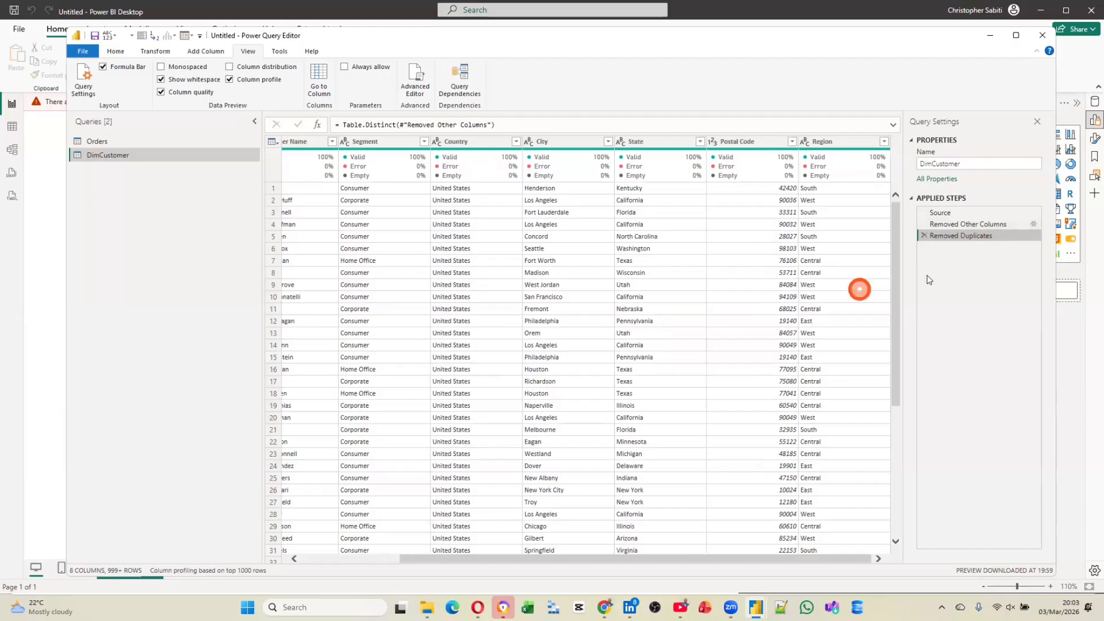
pyautogui.click(958, 225)
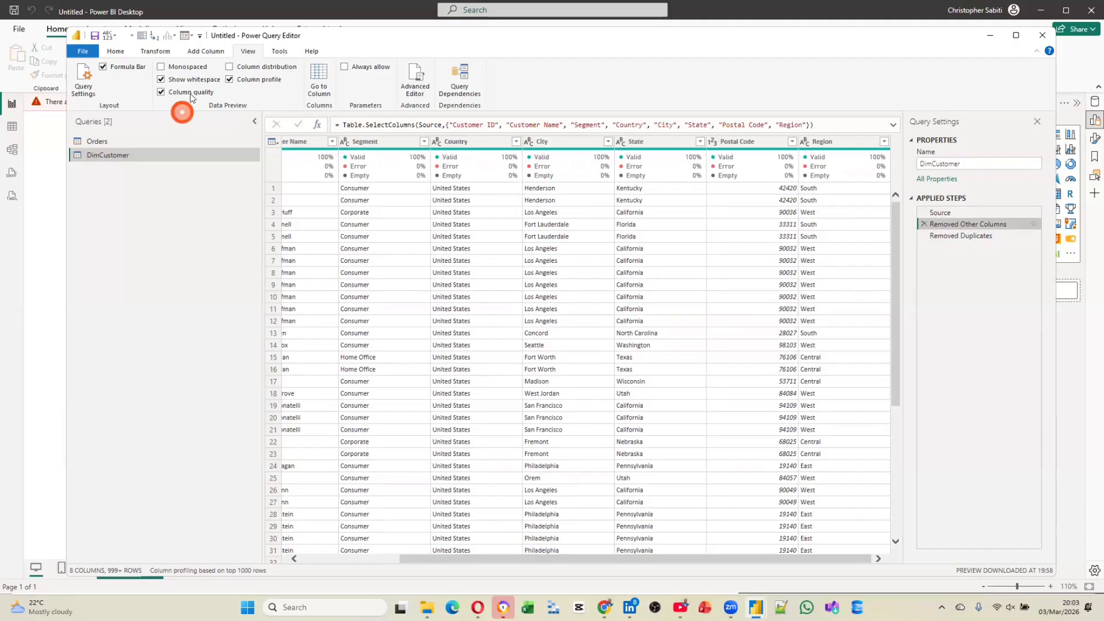
pyautogui.click(119, 52)
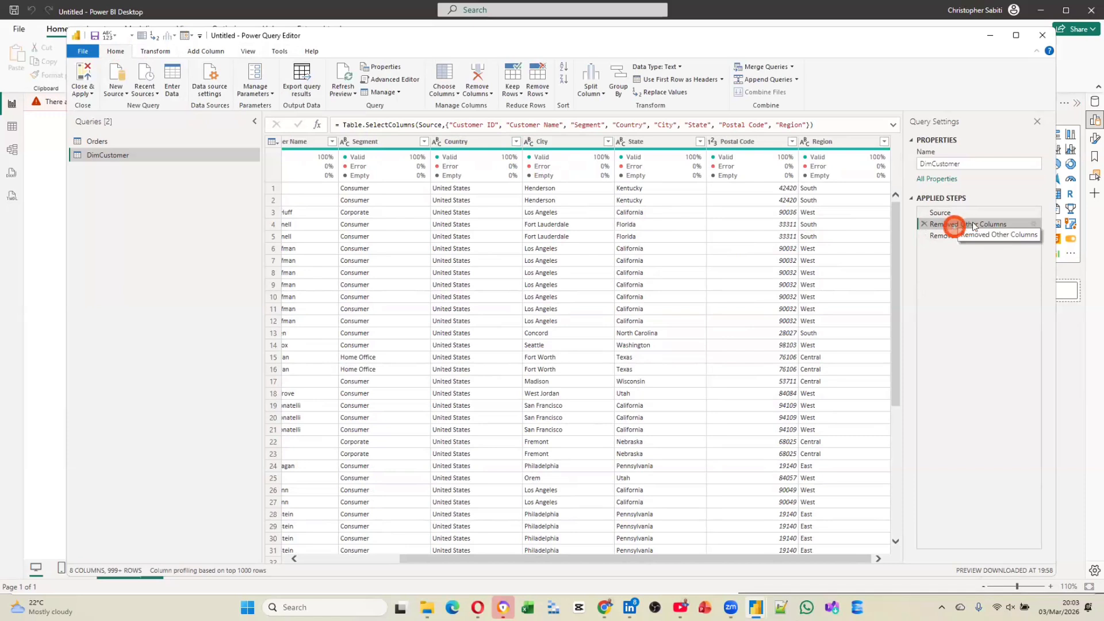
pyautogui.click(1032, 226)
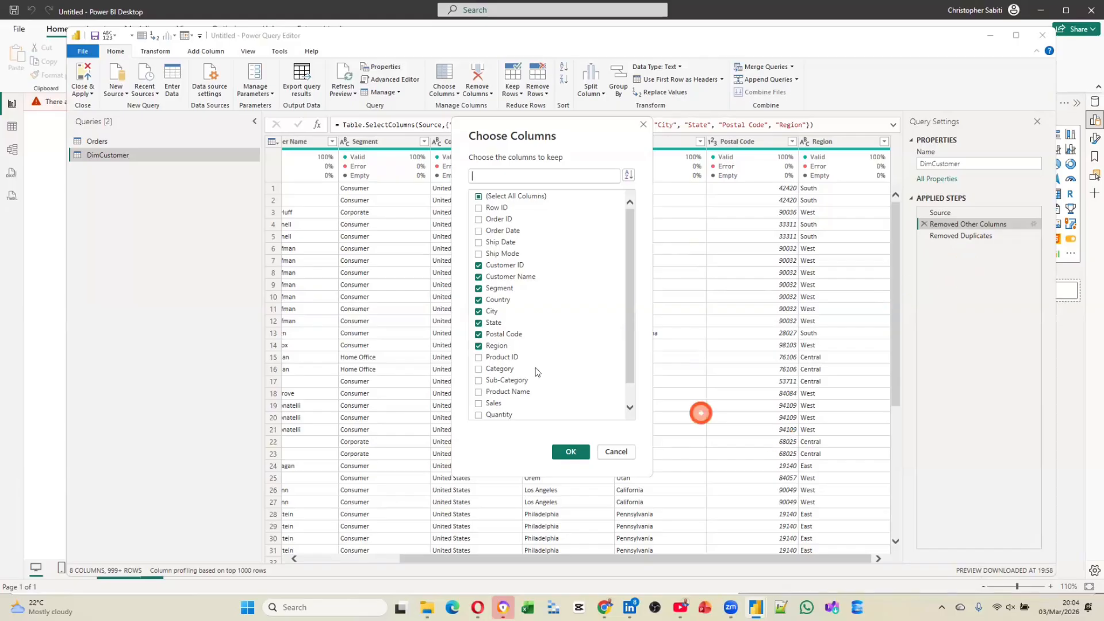
pyautogui.click(477, 346)
pyautogui.click(479, 335)
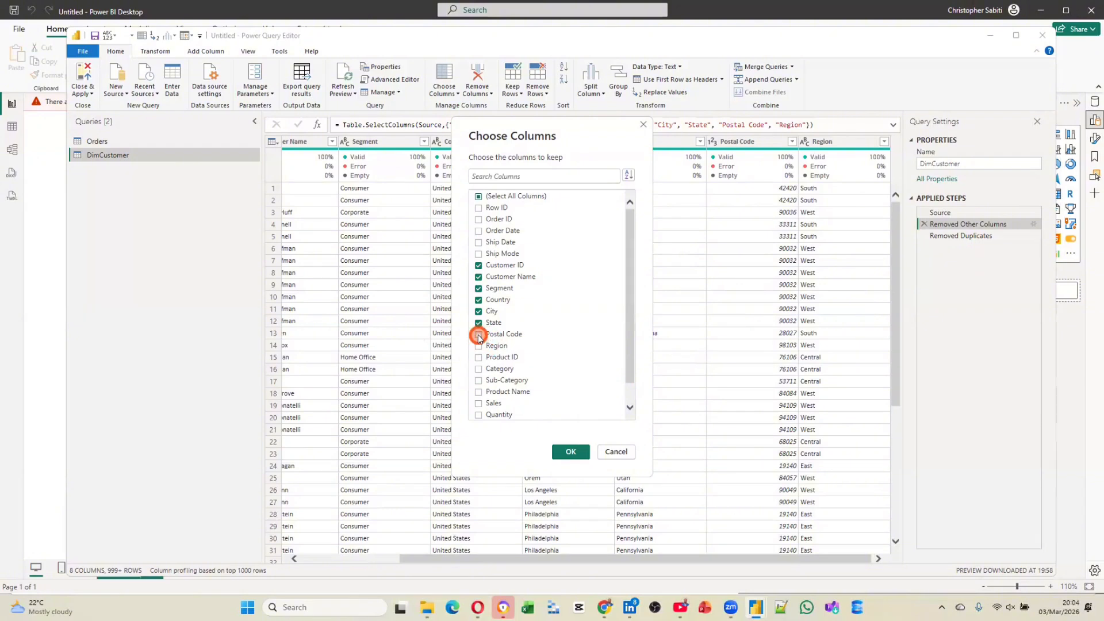
pyautogui.click(478, 323)
pyautogui.click(477, 311)
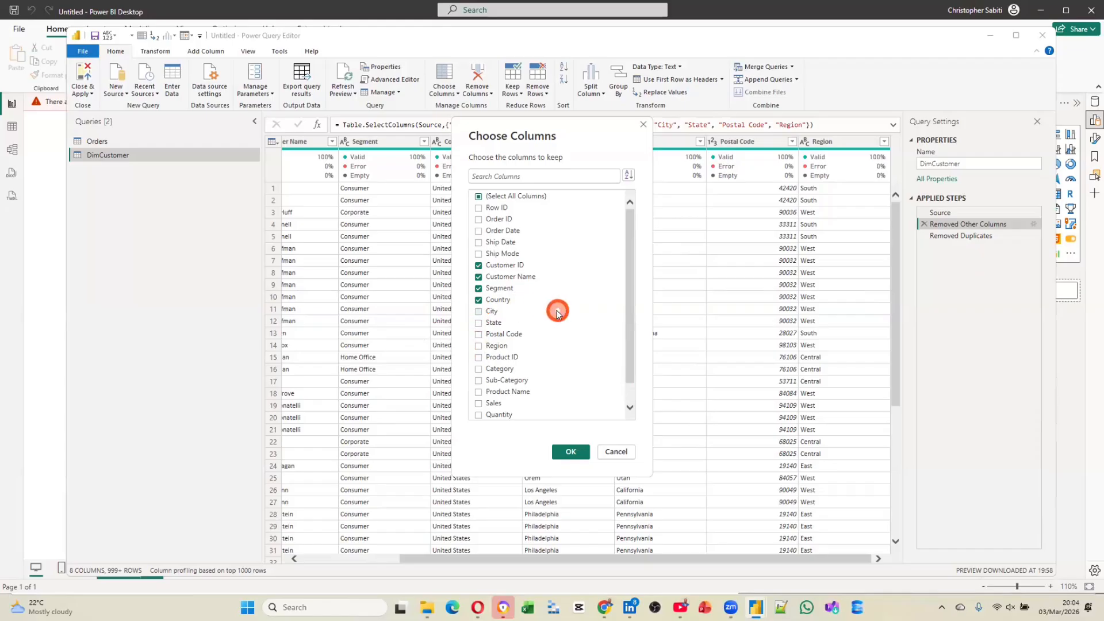
pyautogui.click(566, 452)
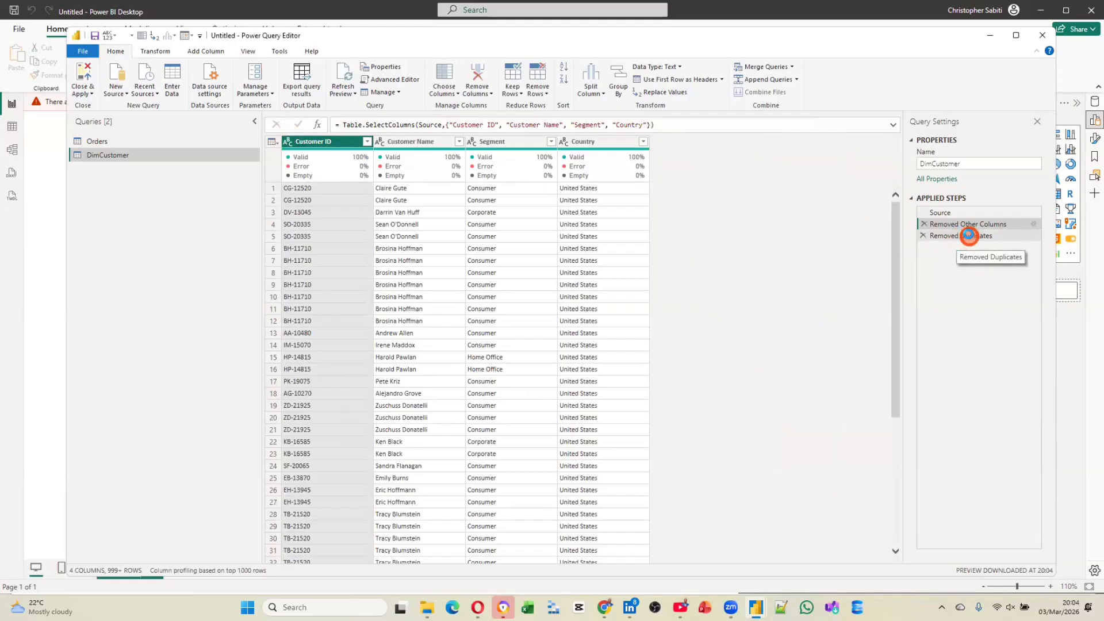
# Step: Return to DimCustomer's Removed Duplicates step and check the Customer ID value distribution for repeated IDs
pyautogui.click(969, 237)
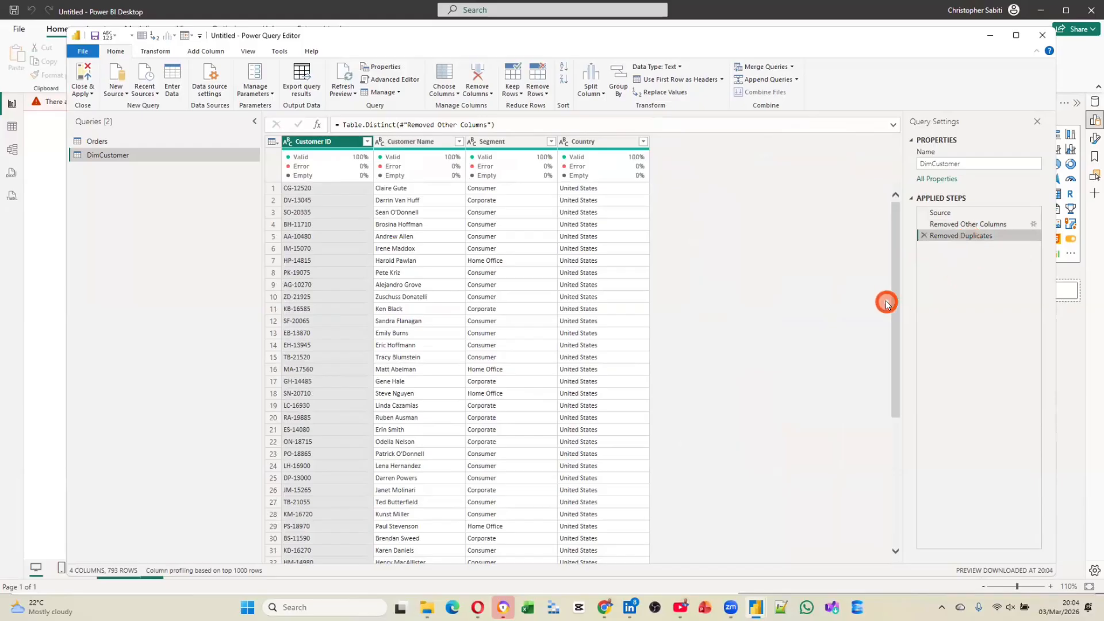
pyautogui.click(470, 357)
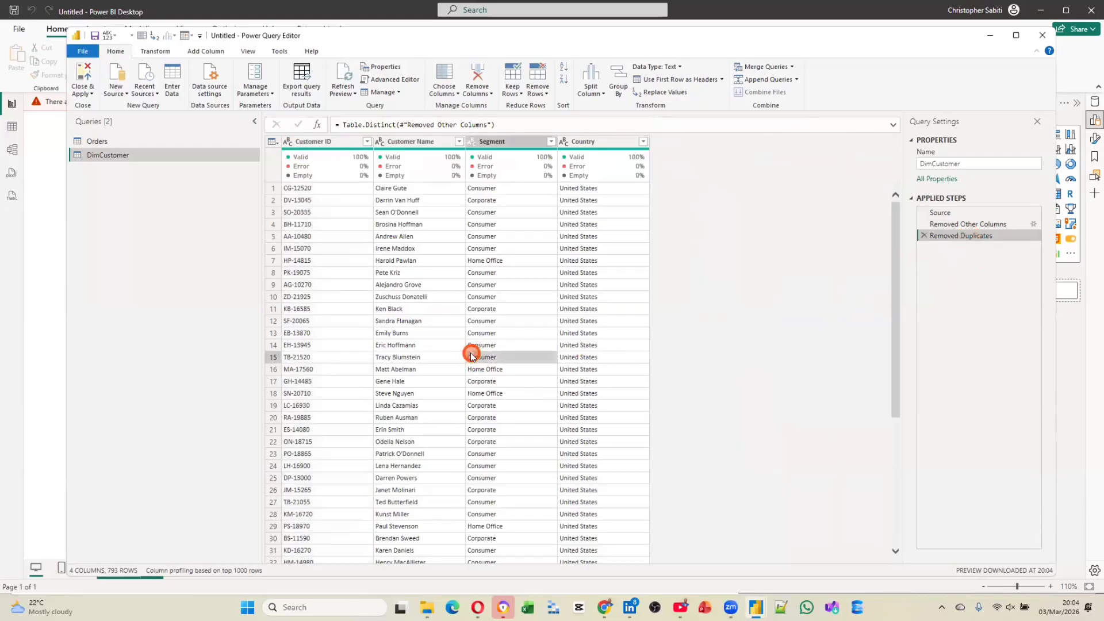
pyautogui.click(329, 139)
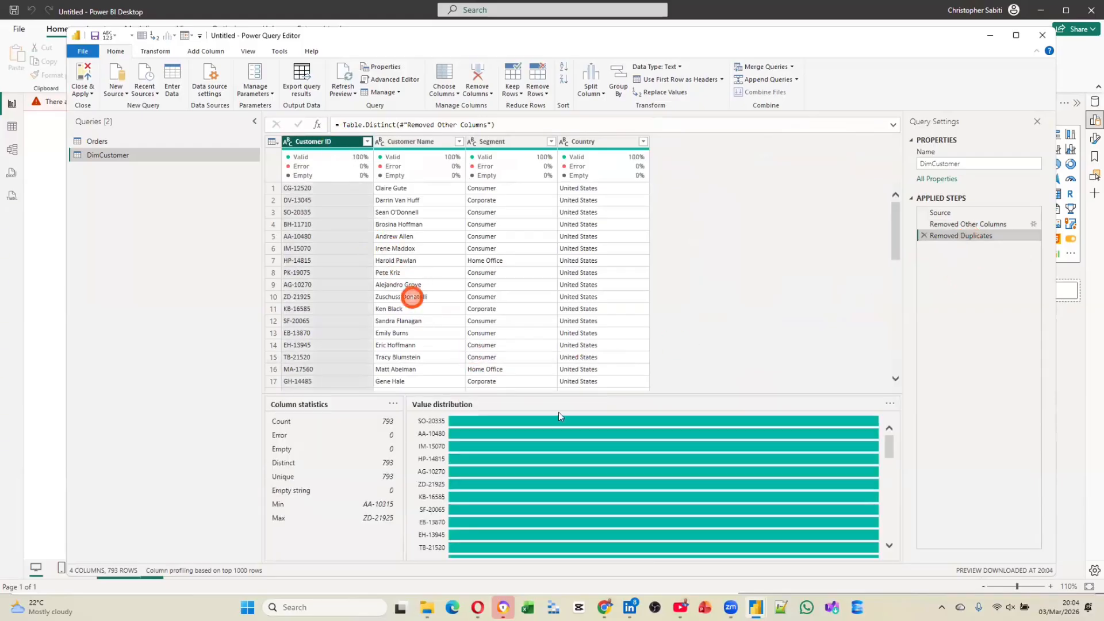
pyautogui.moveTo(615, 452)
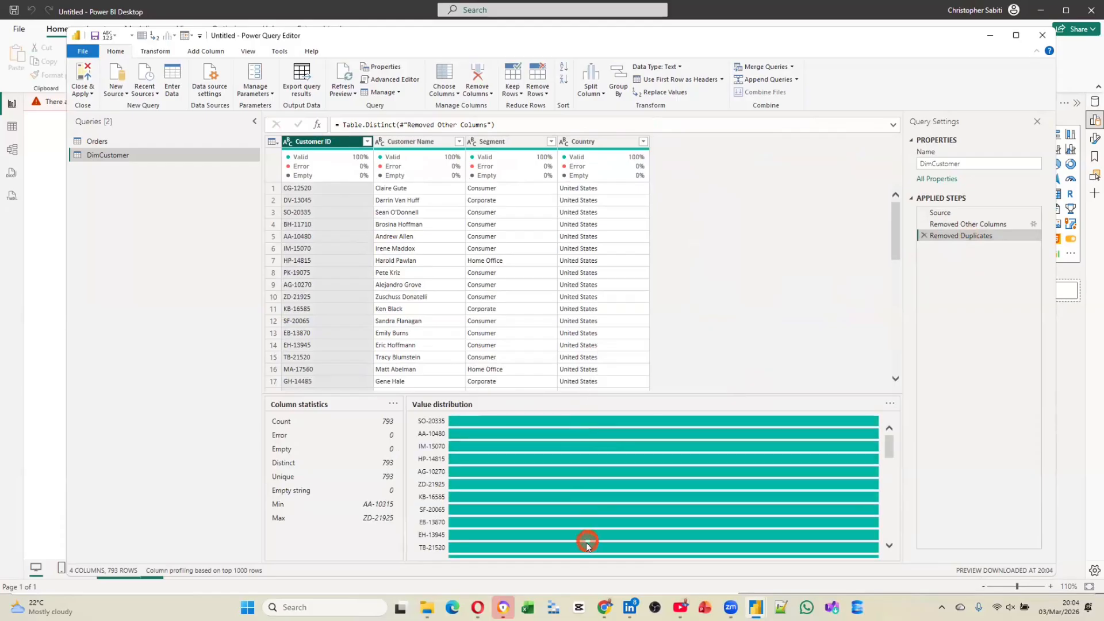
pyautogui.moveTo(588, 545)
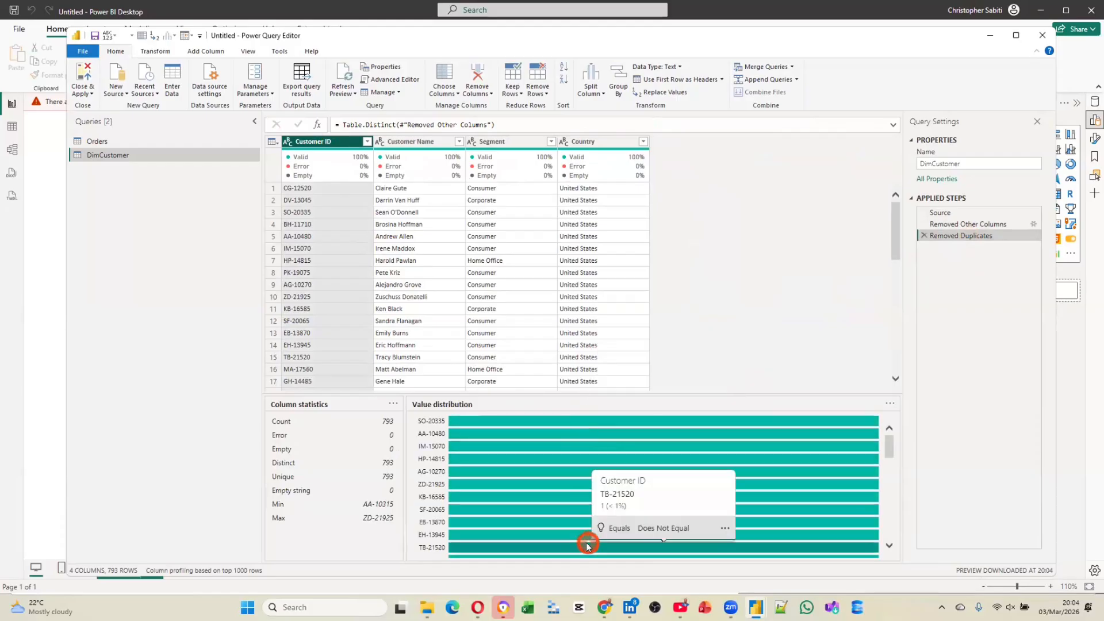
# Step: Check the value distributions of the Customer Name, Segment and Country columns in DimCustomer
pyautogui.click(390, 147)
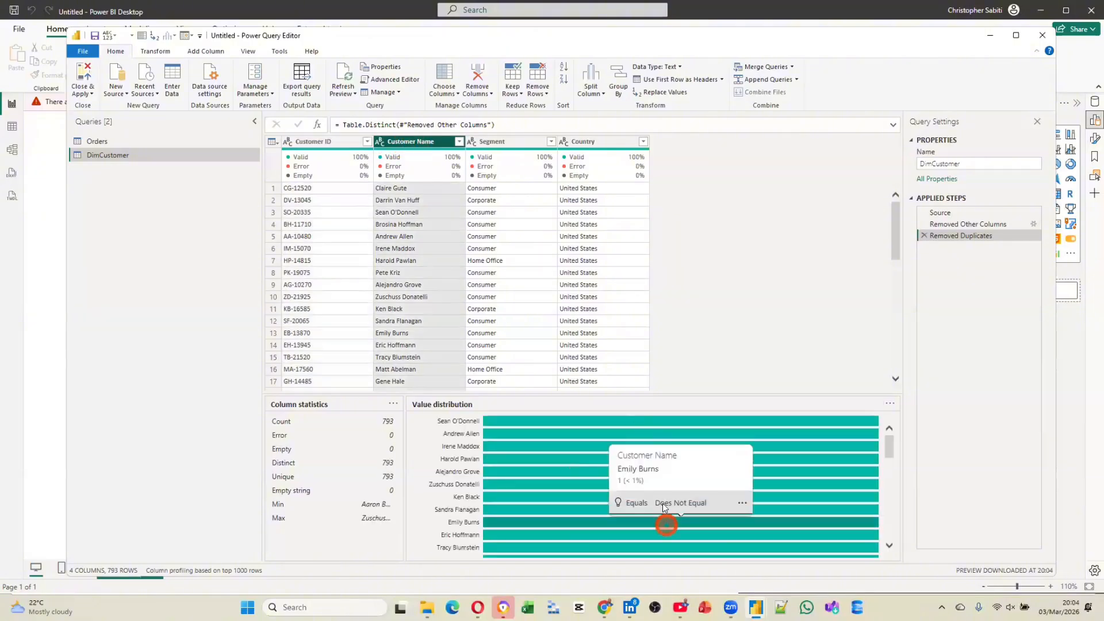
pyautogui.click(518, 139)
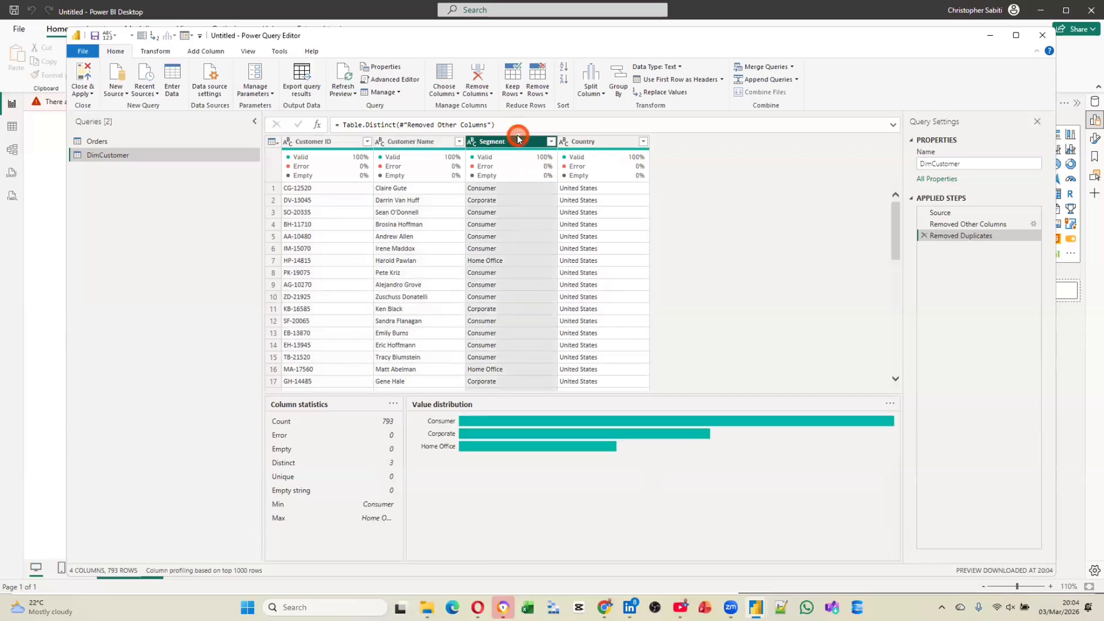
pyautogui.click(579, 143)
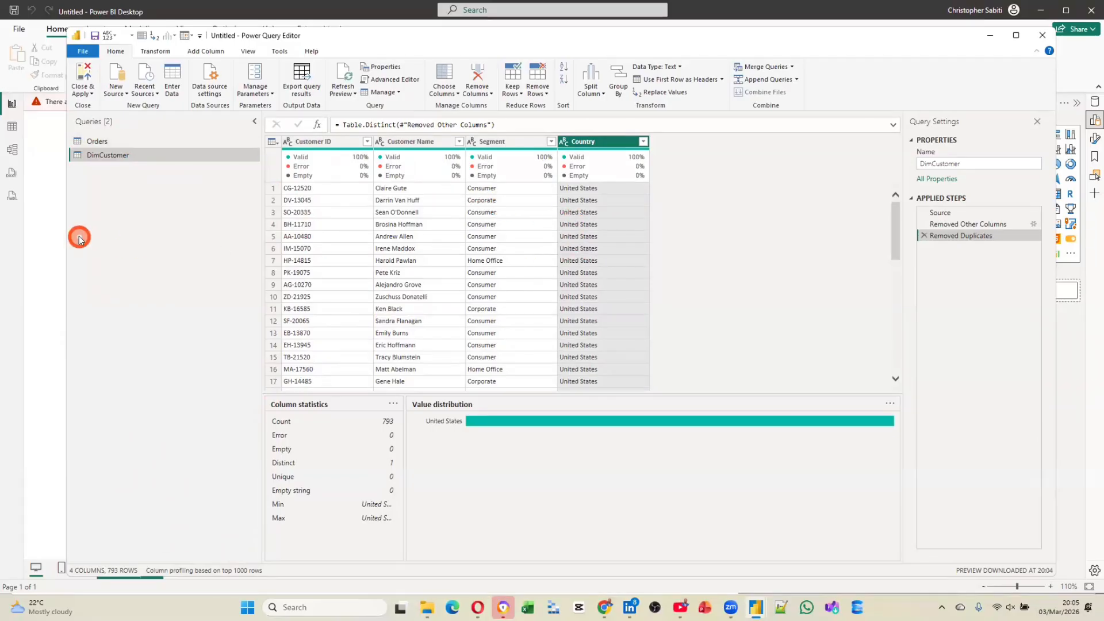
# Step: Remove the Customer Name, Segment and Country columns from the Orders query, keeping Customer ID
pyautogui.click(94, 141)
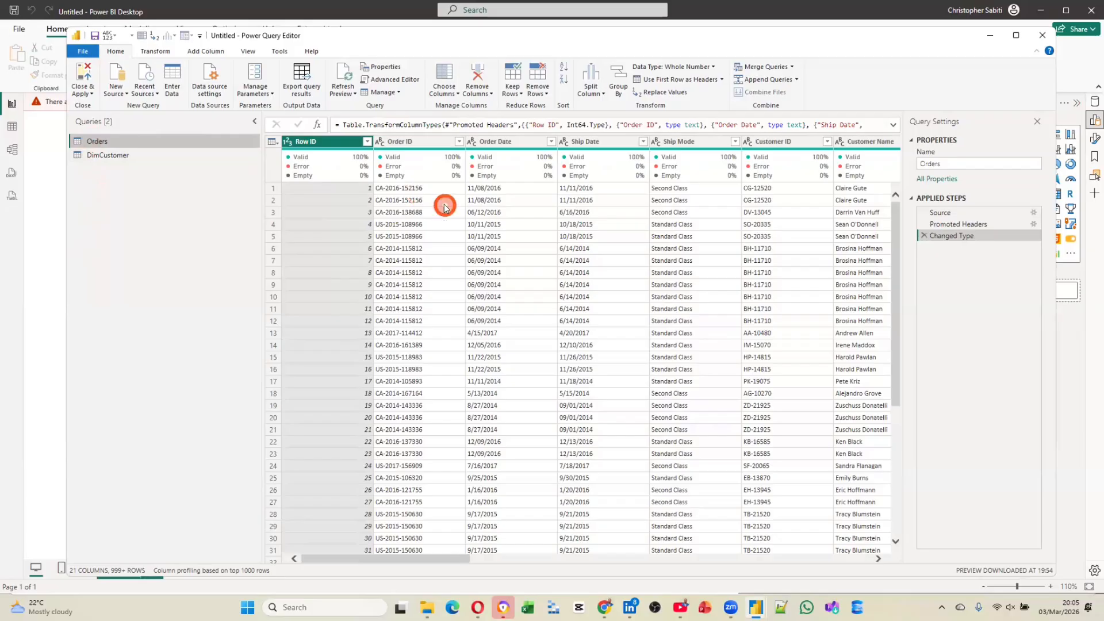
pyautogui.hscroll(5, 444, 207)
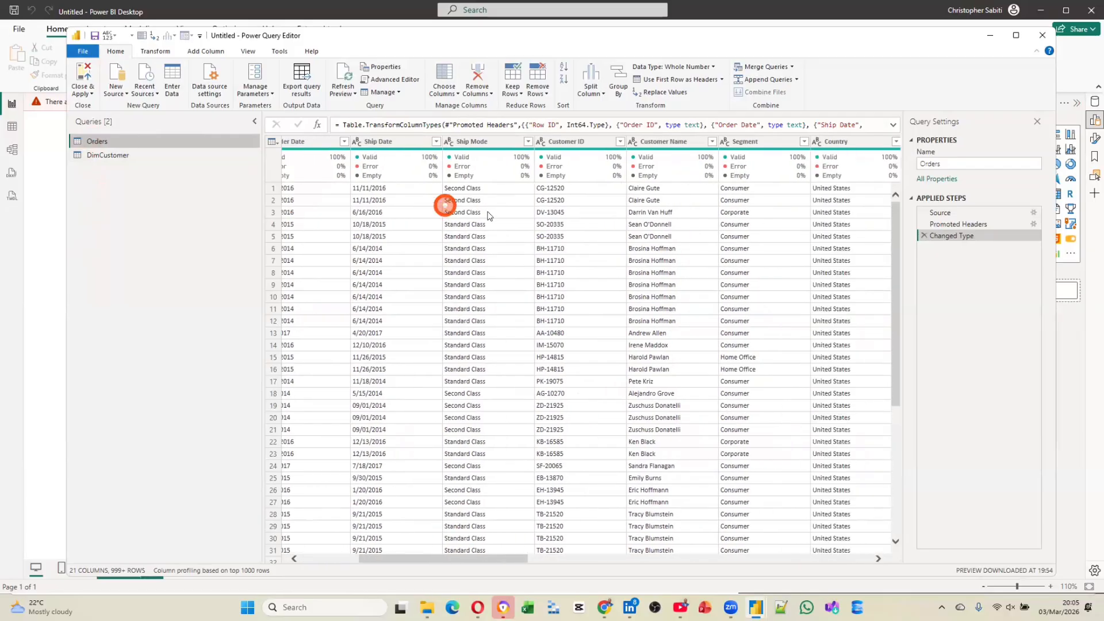
pyautogui.click(661, 142)
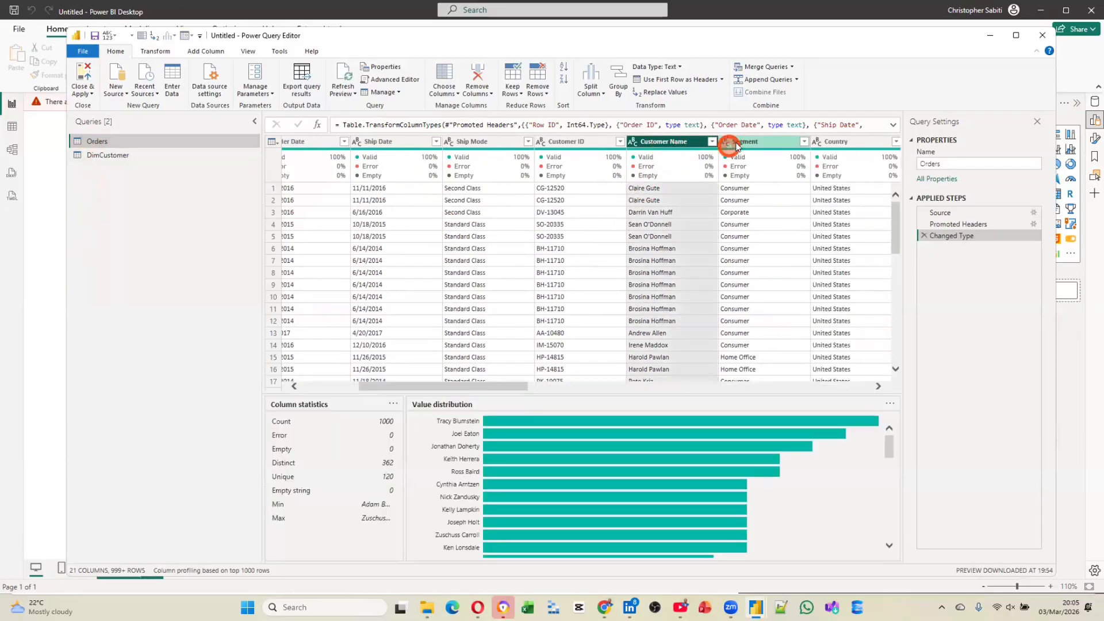
pyautogui.keyDown('ctrl'); pyautogui.click(779, 143); pyautogui.keyUp('ctrl')
pyautogui.keyDown('ctrl'); pyautogui.click(827, 142); pyautogui.keyUp('ctrl')
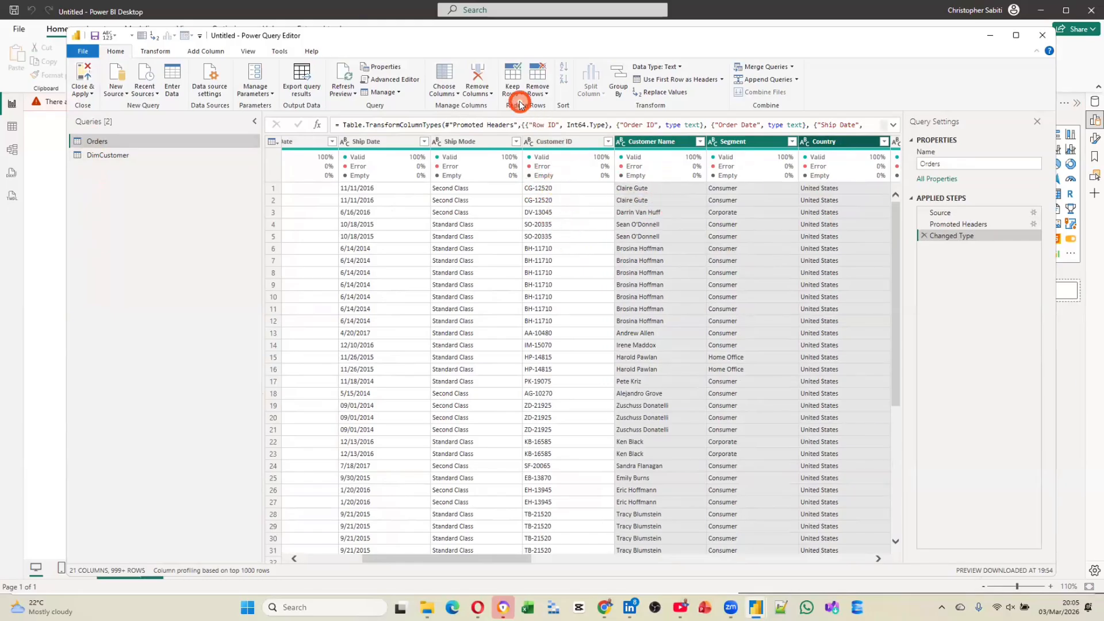
pyautogui.click(475, 70)
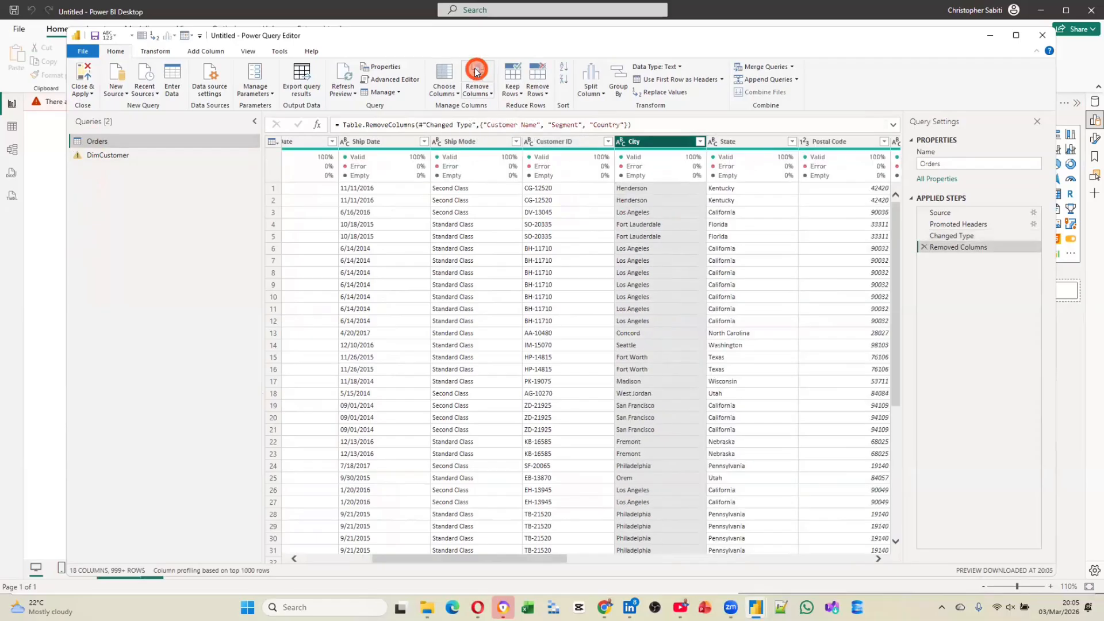
# Step: Check the DimCustomer query for its dependency on Orders and delete the query
pyautogui.click(117, 159)
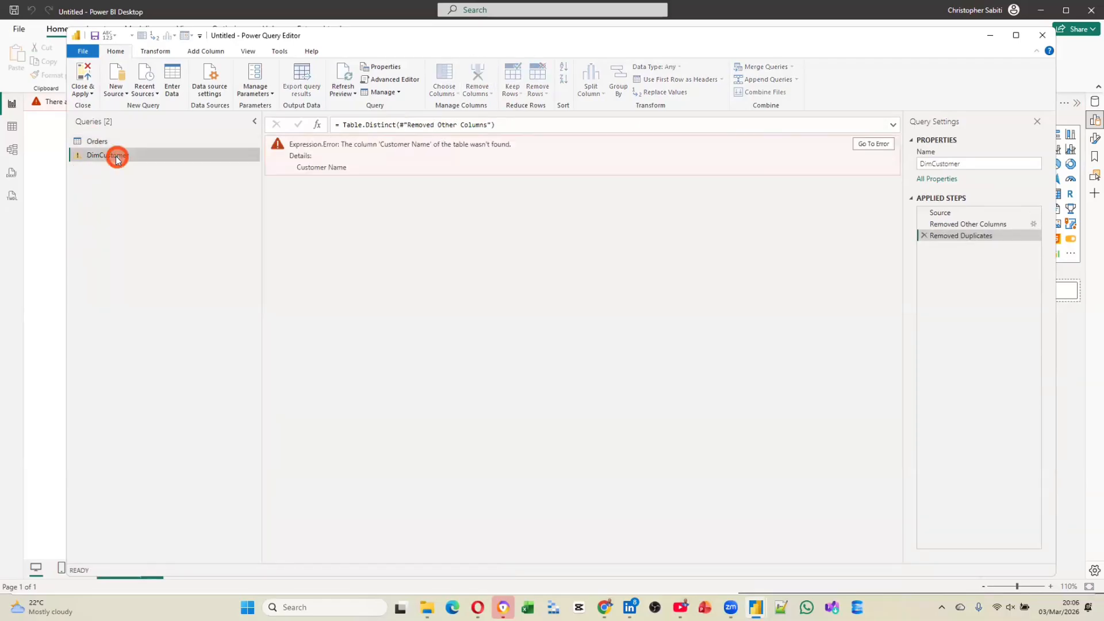
pyautogui.rightClick(117, 159)
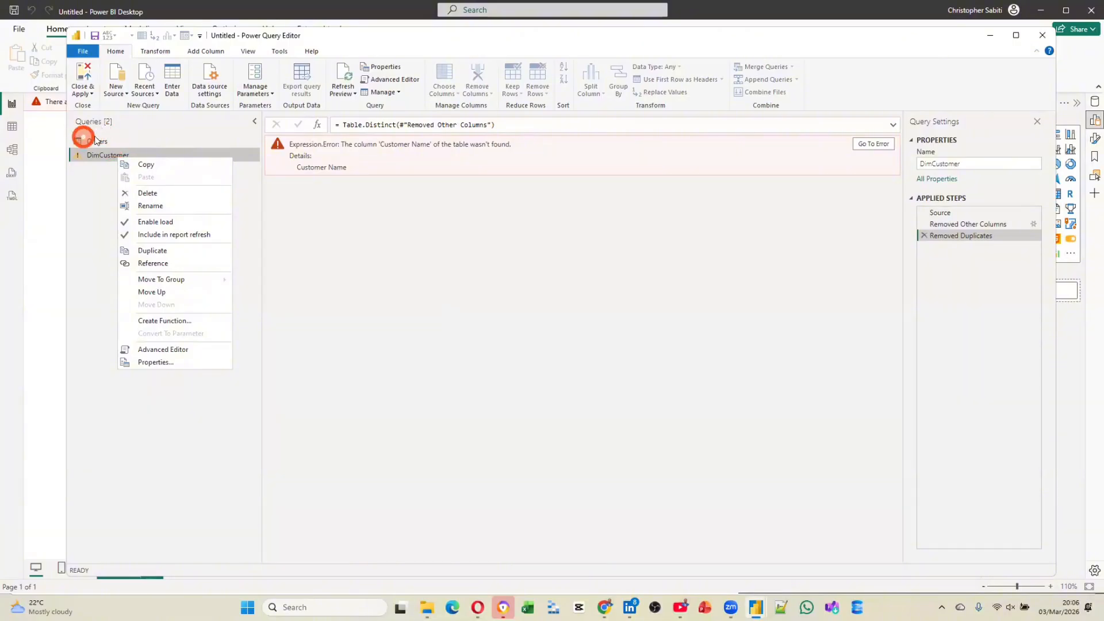
pyautogui.click(159, 194)
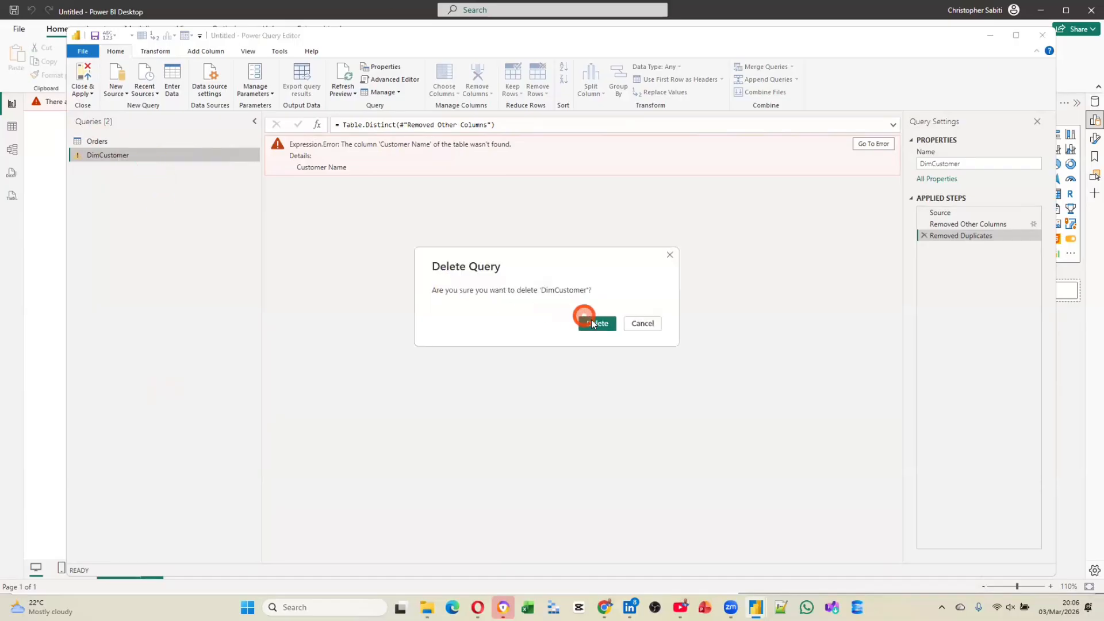
pyautogui.click(592, 323)
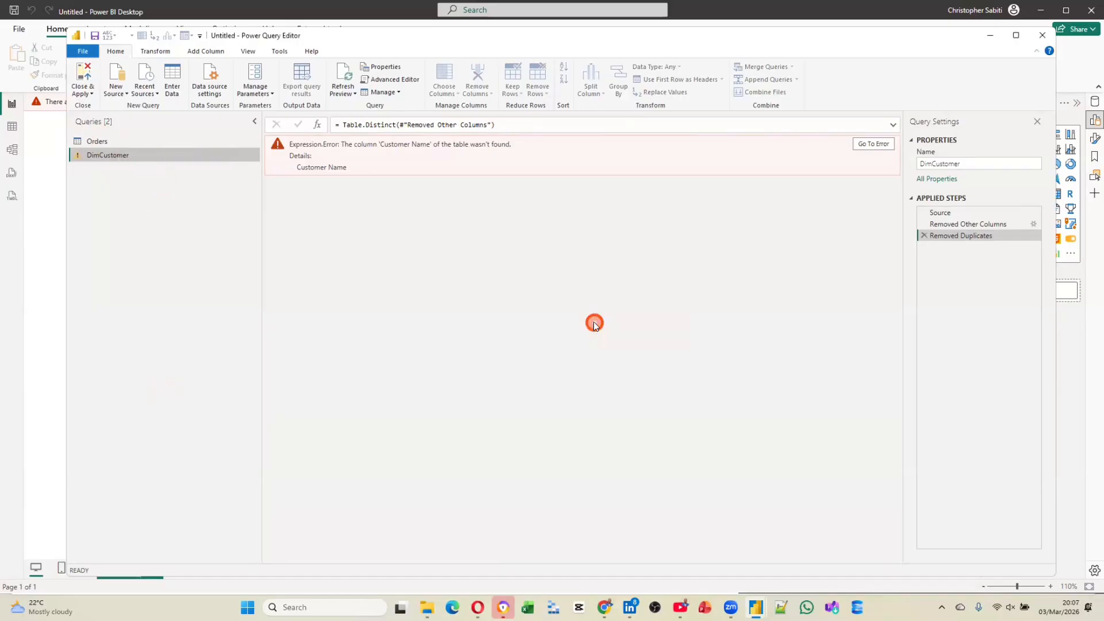
# Step: Duplicate the Orders query and rename the copy DimCustomer
pyautogui.click(104, 140)
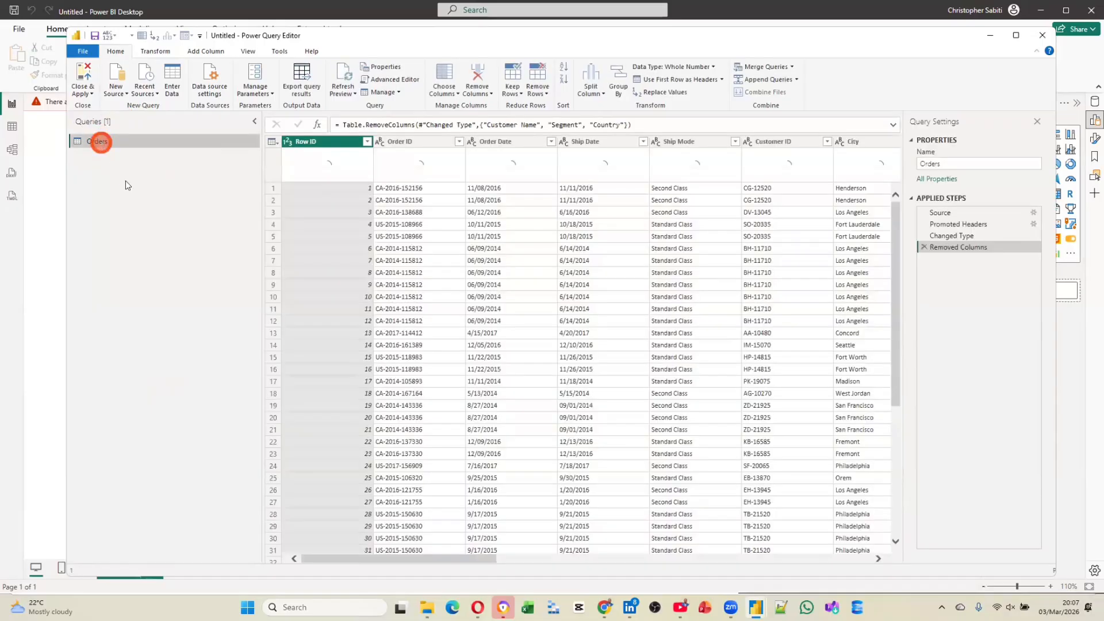
pyautogui.rightClick(101, 142)
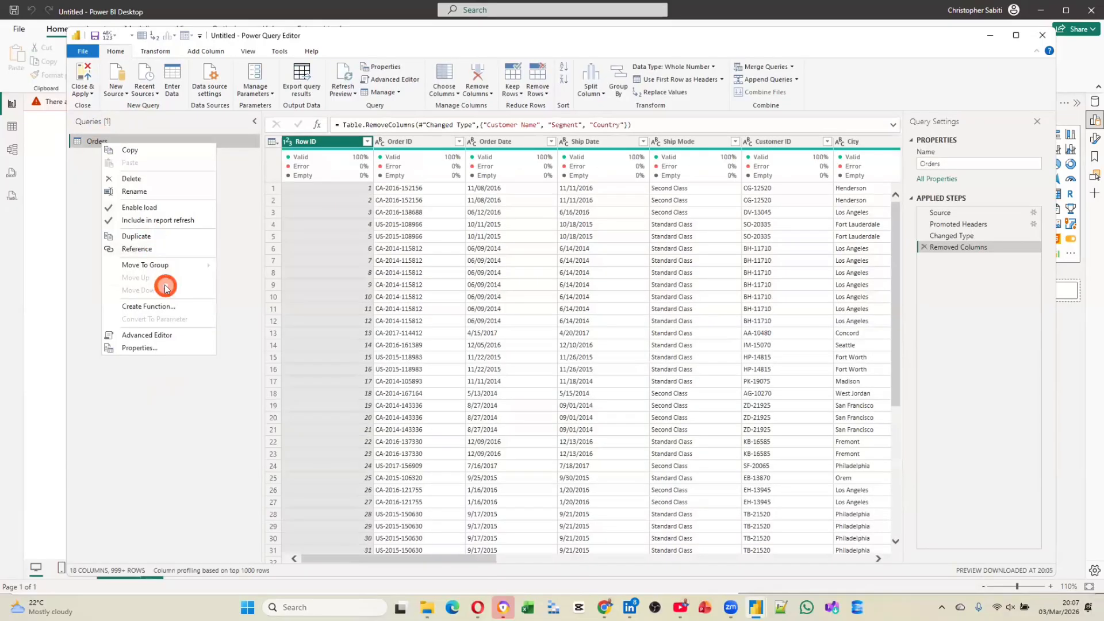
pyautogui.click(154, 237)
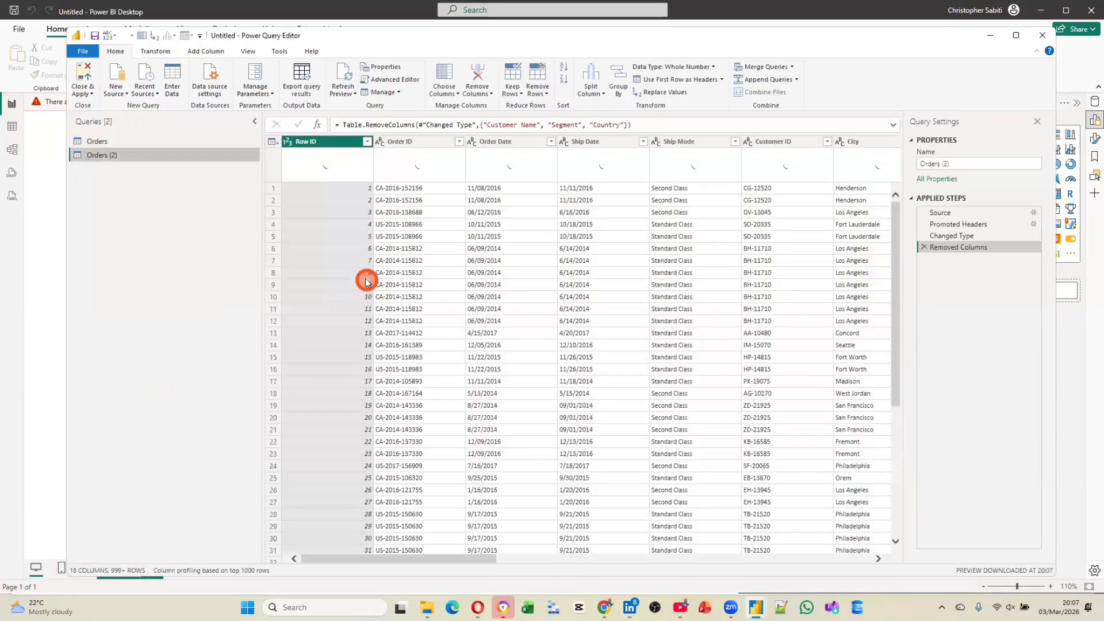
pyautogui.click(959, 163)
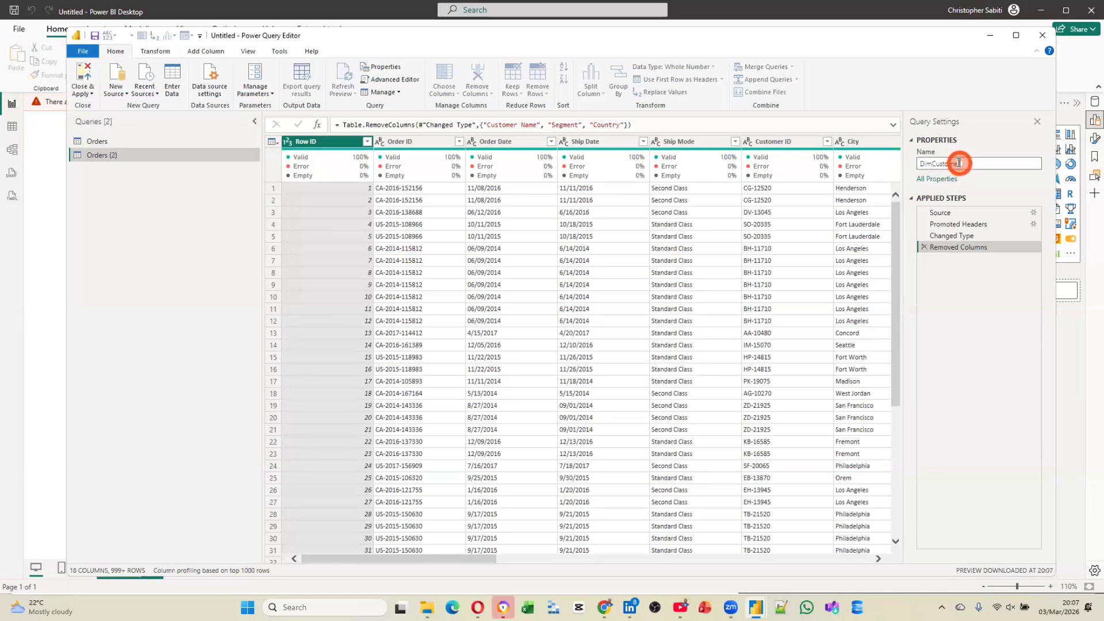
pyautogui.click(959, 296)
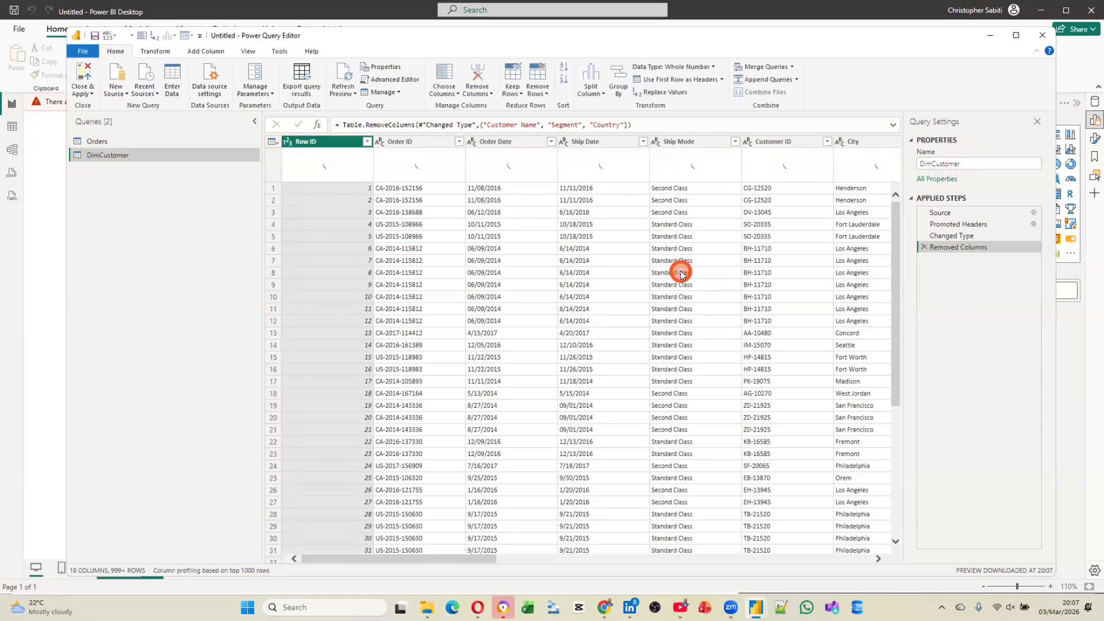
# Step: Look through DimCustomer for the customer detail columns, and delete the Removed Columns step from the Orders query
pyautogui.hscroll(5, 534, 204)
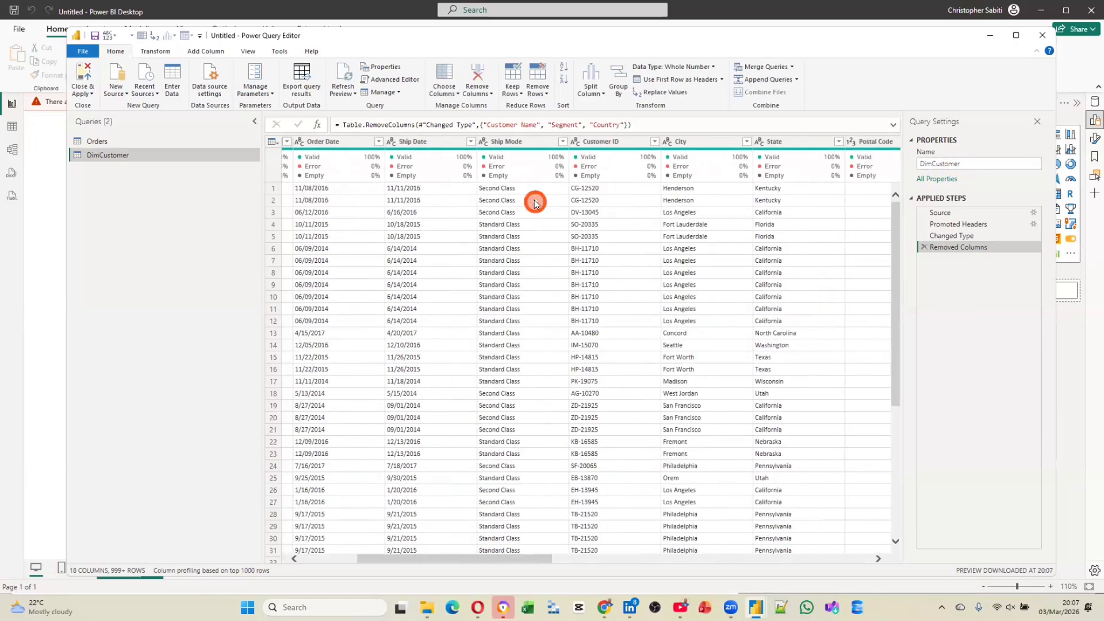
pyautogui.hscroll(-1, 534, 204)
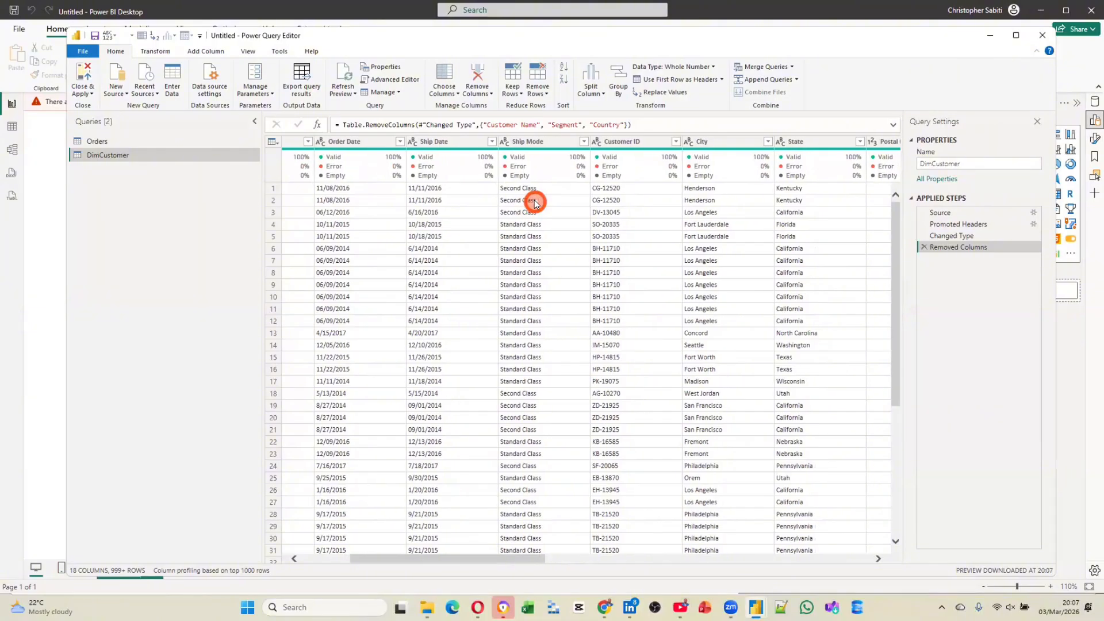
pyautogui.hscroll(3, 534, 203)
pyautogui.click(534, 204)
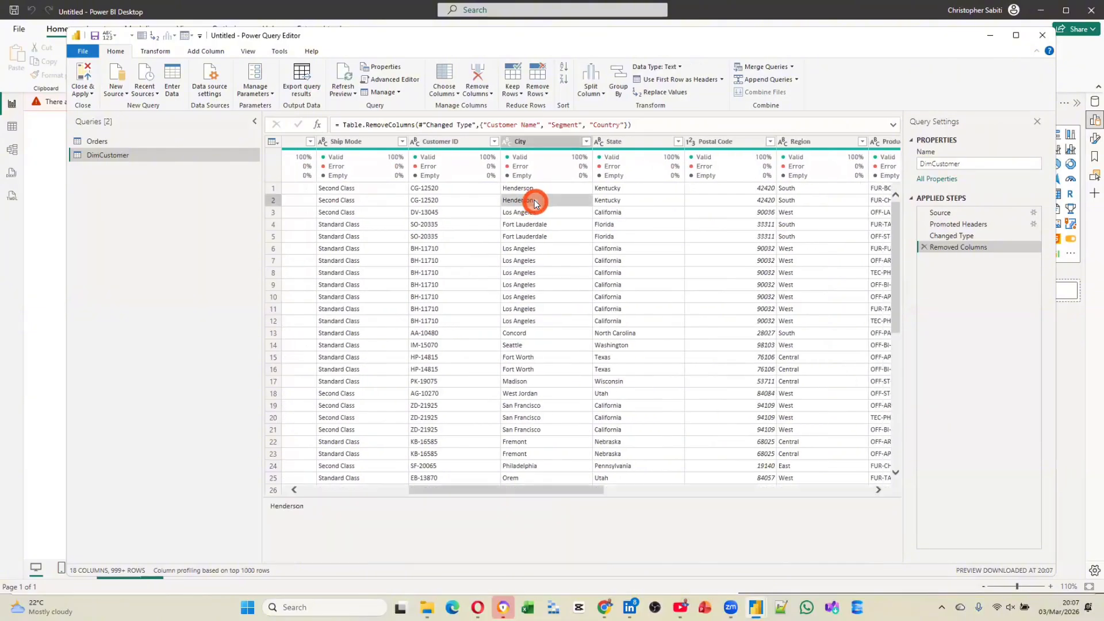
pyautogui.hscroll(-5, 534, 203)
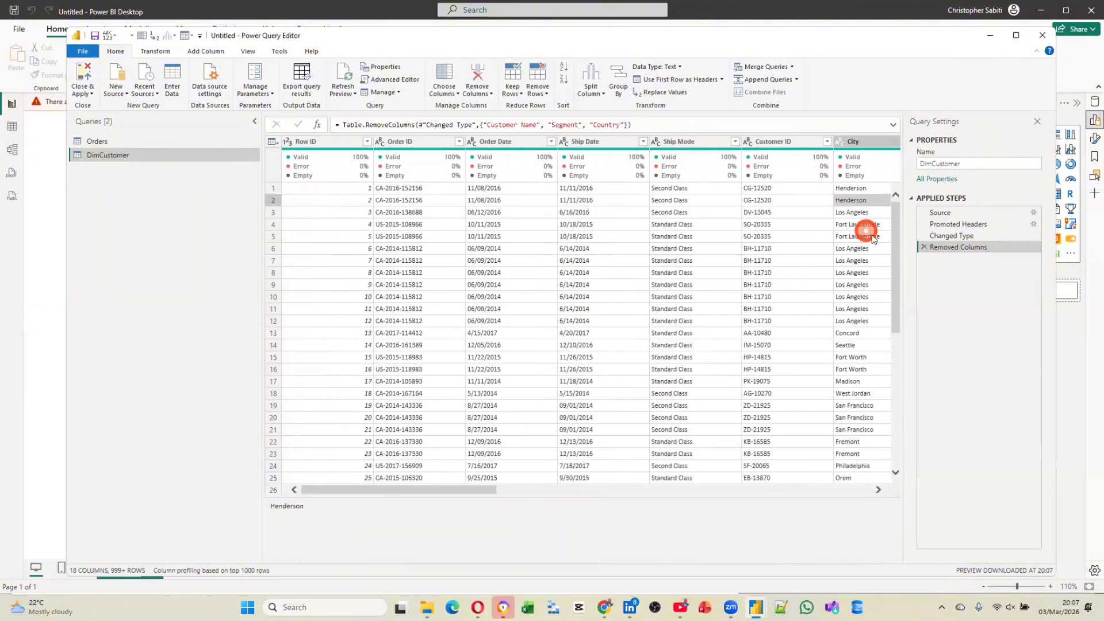
pyautogui.click(117, 144)
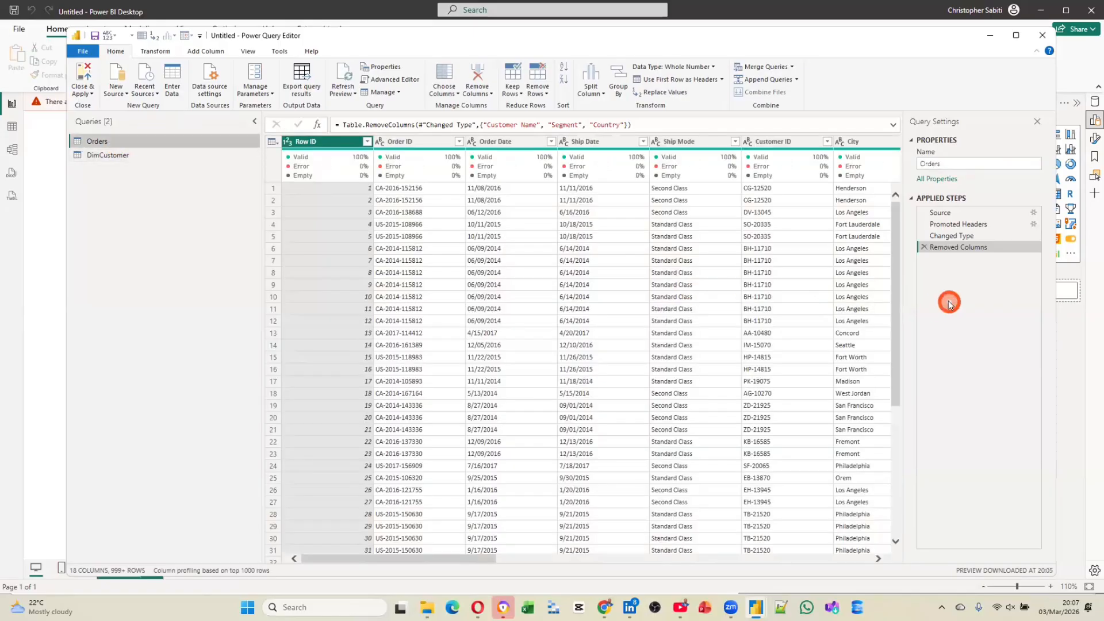
pyautogui.click(924, 249)
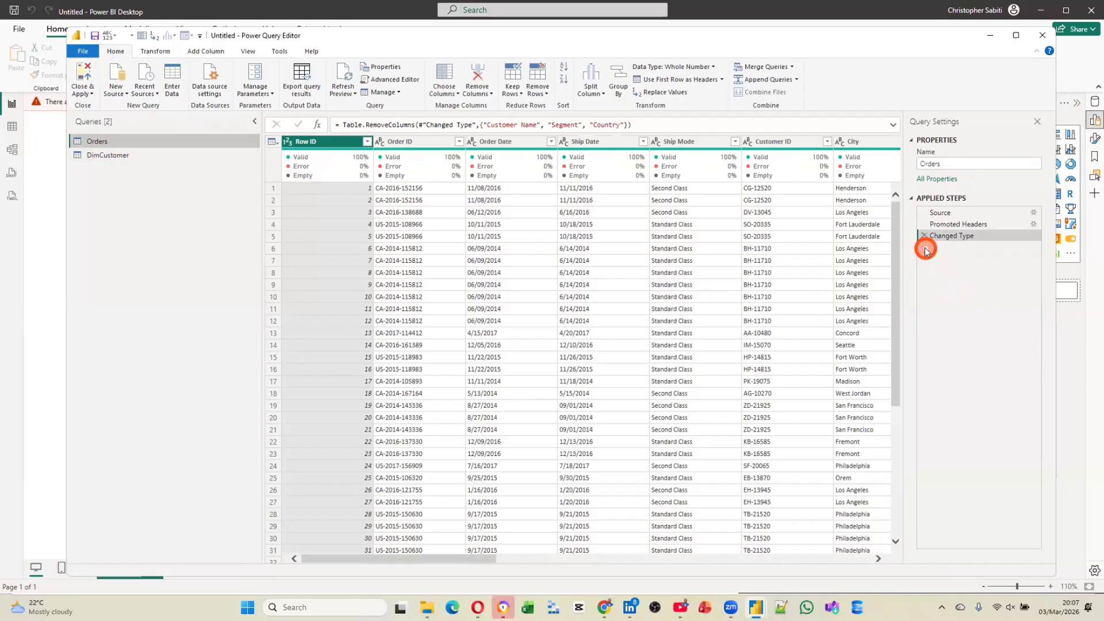
# Step: Compare DimCustomer's Changed Type and Removed Columns steps, and delete its Removed Columns step
pyautogui.click(117, 156)
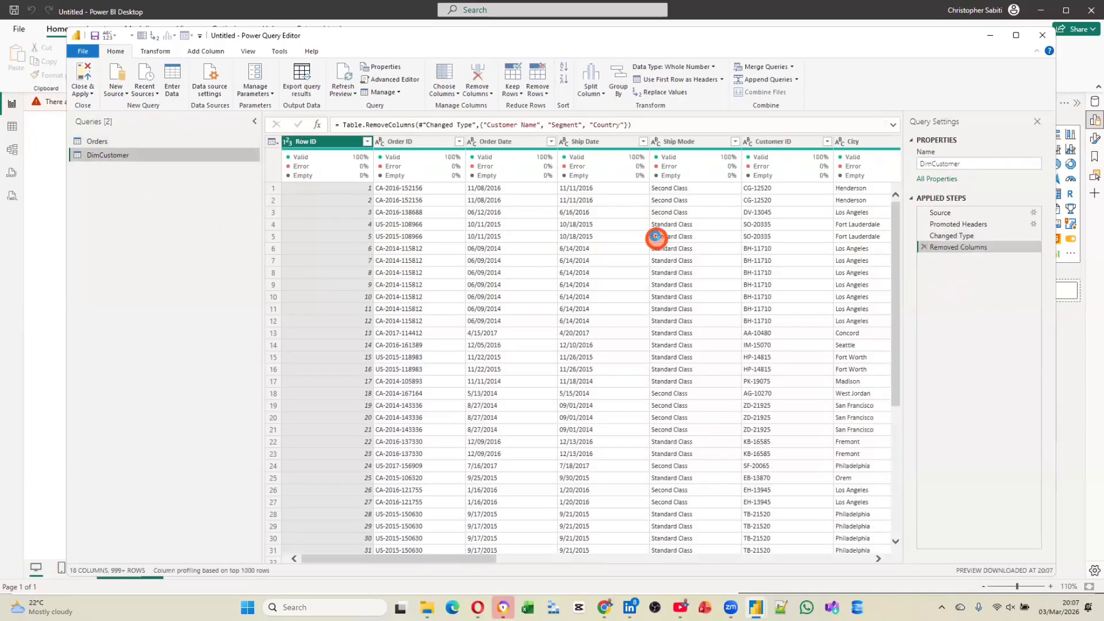
pyautogui.click(967, 237)
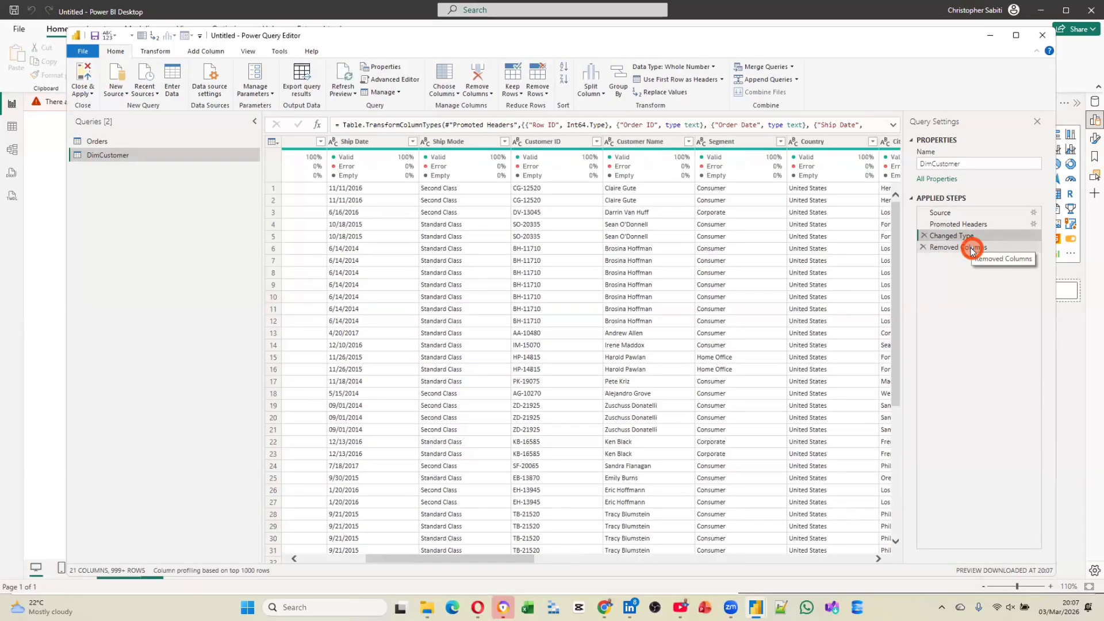
pyautogui.click(966, 248)
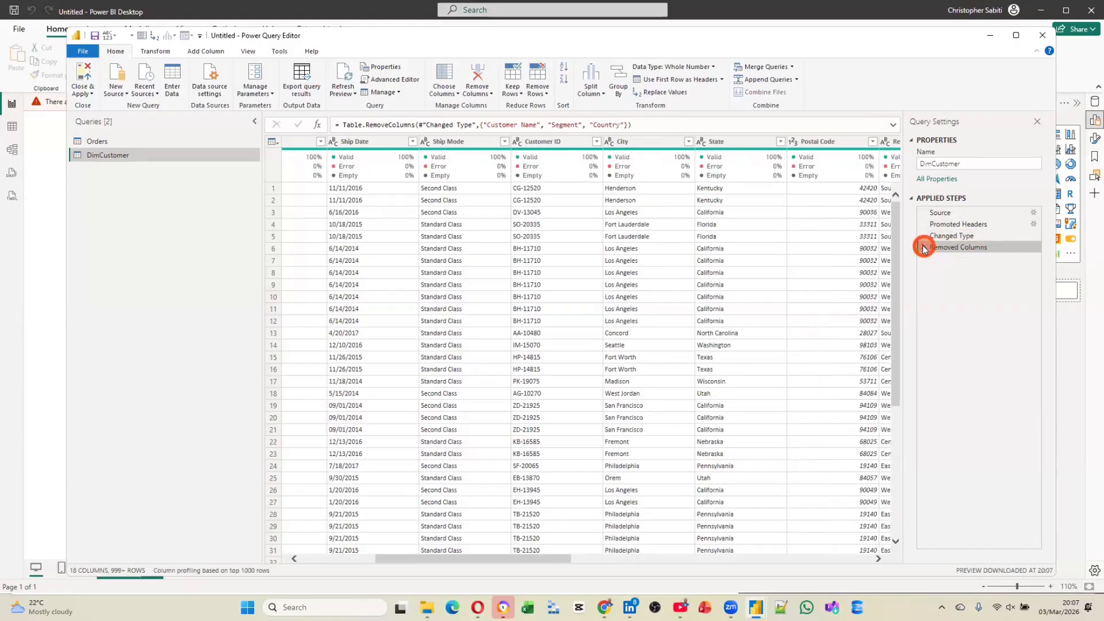
pyautogui.click(924, 247)
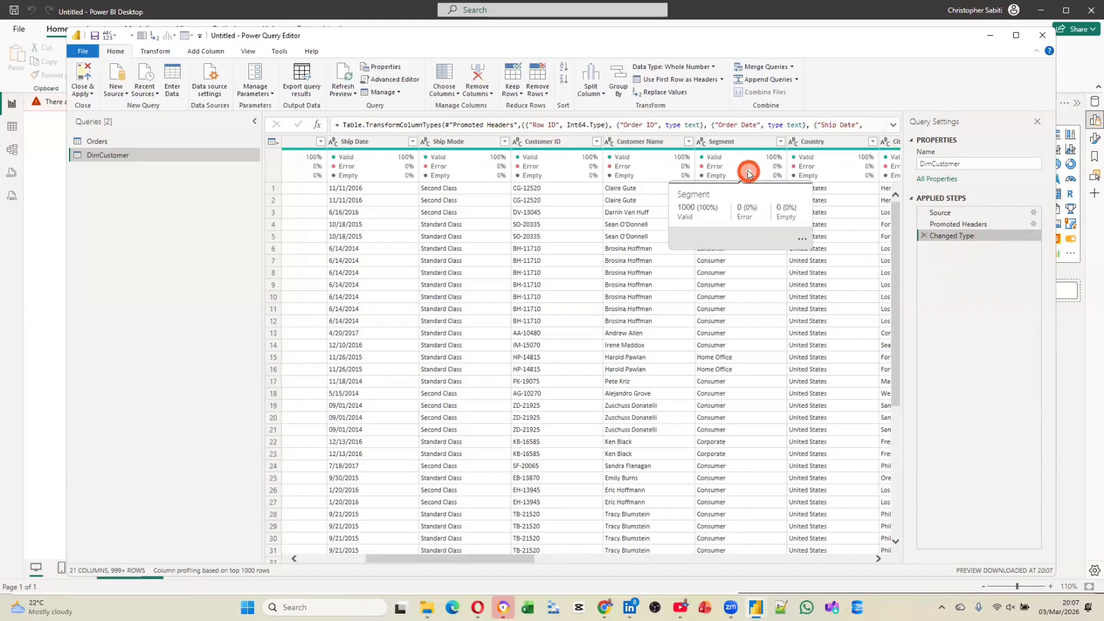
# Step: Keep only Customer ID, Customer Name, Segment and Country in DimCustomer by removing all other columns
pyautogui.click(561, 142)
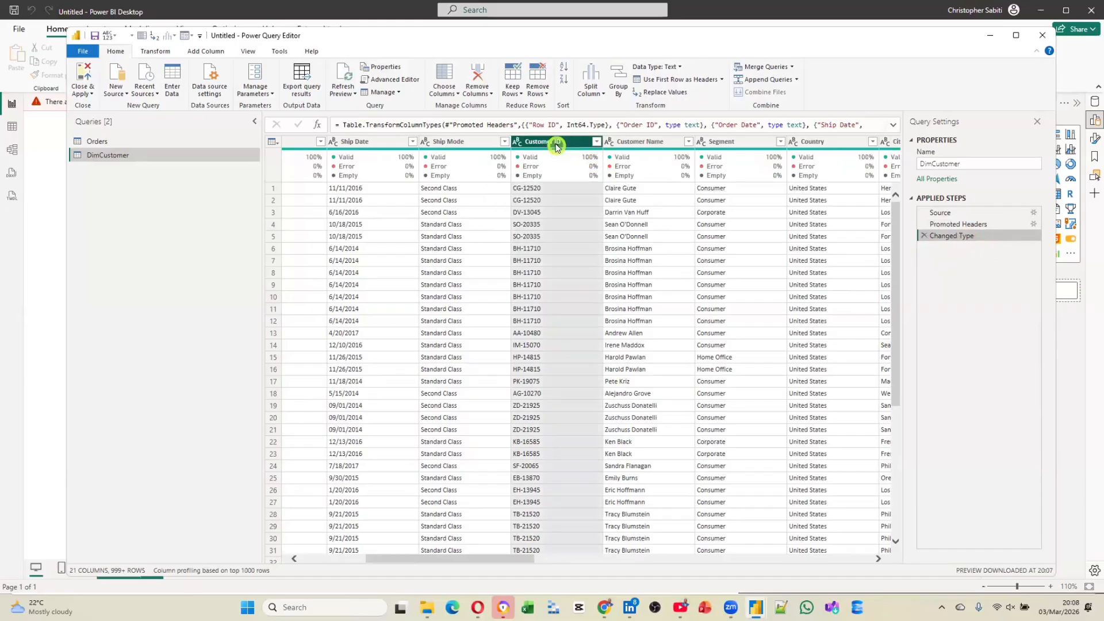
pyautogui.keyDown('ctrl'); pyautogui.click(637, 142); pyautogui.keyUp('ctrl')
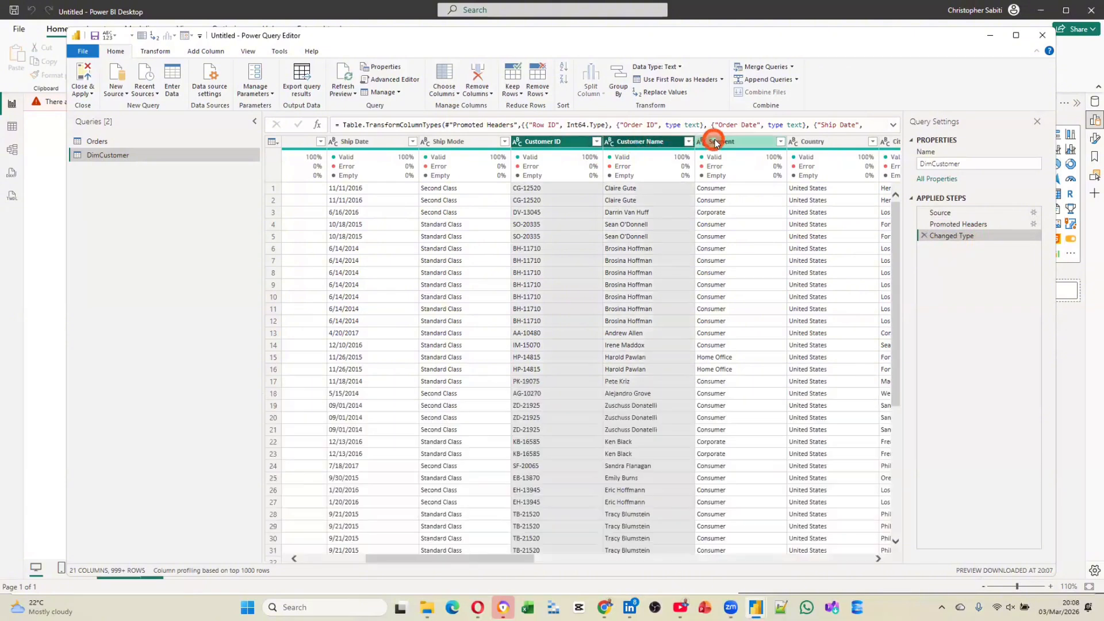
pyautogui.keyDown('ctrl'); pyautogui.click(717, 142); pyautogui.keyUp('ctrl')
pyautogui.keyDown('ctrl'); pyautogui.click(811, 142); pyautogui.keyUp('ctrl')
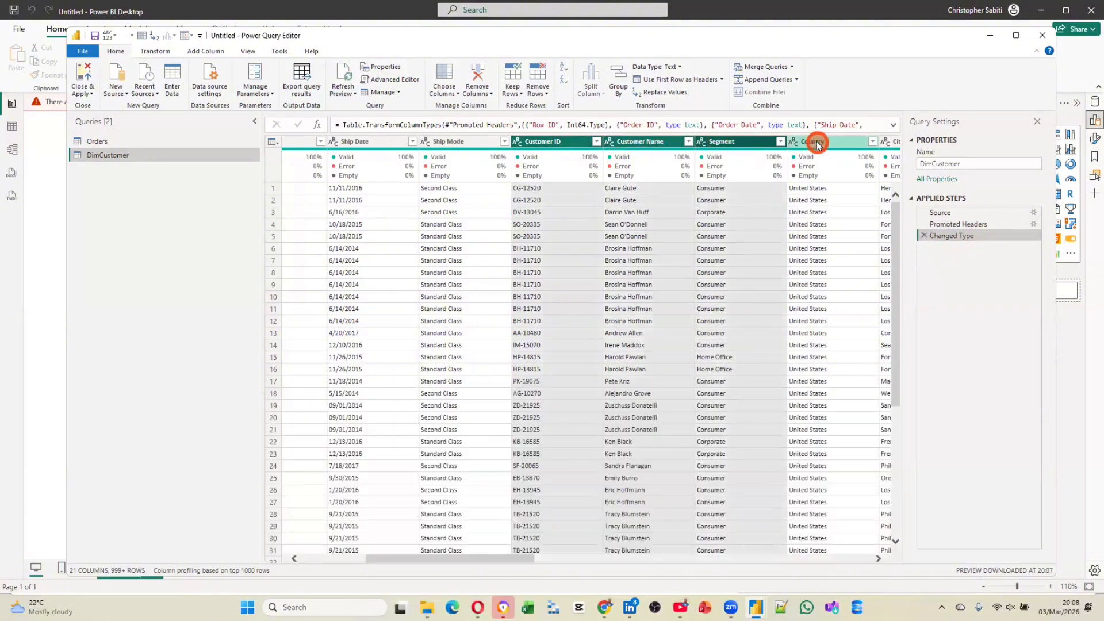
pyautogui.hscroll(3, 792, 228)
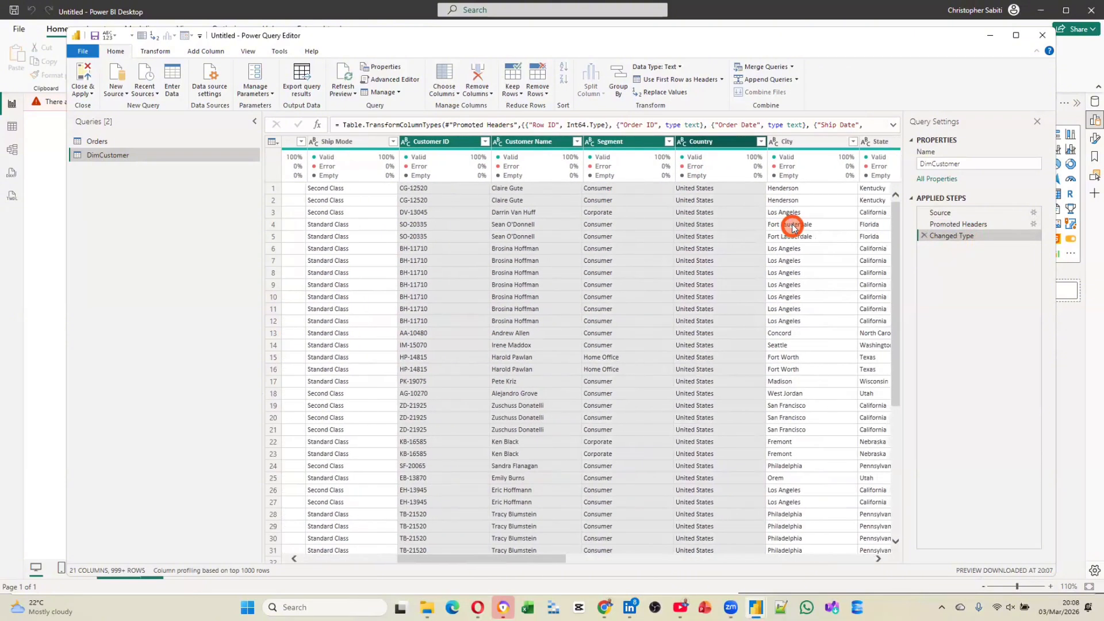
pyautogui.hscroll(-1, 792, 229)
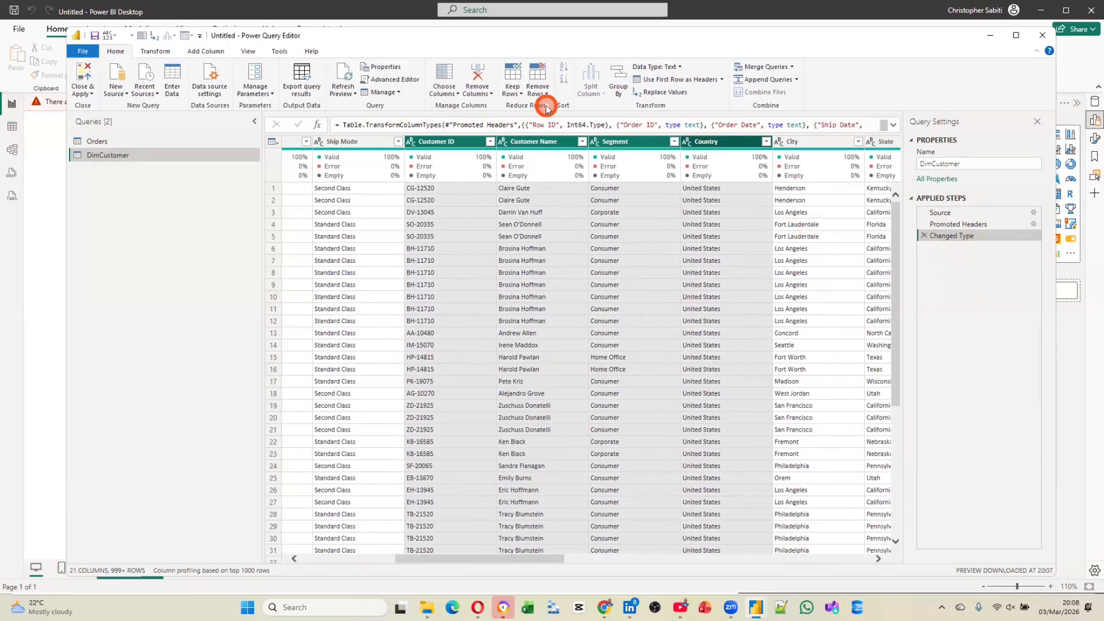
pyautogui.click(491, 95)
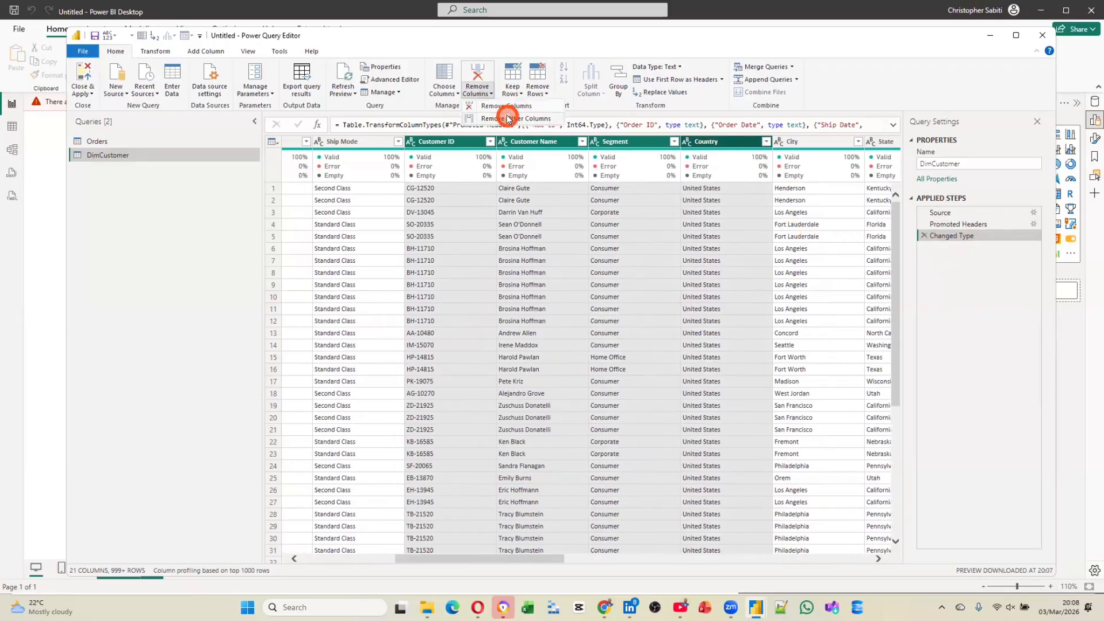
pyautogui.click(507, 116)
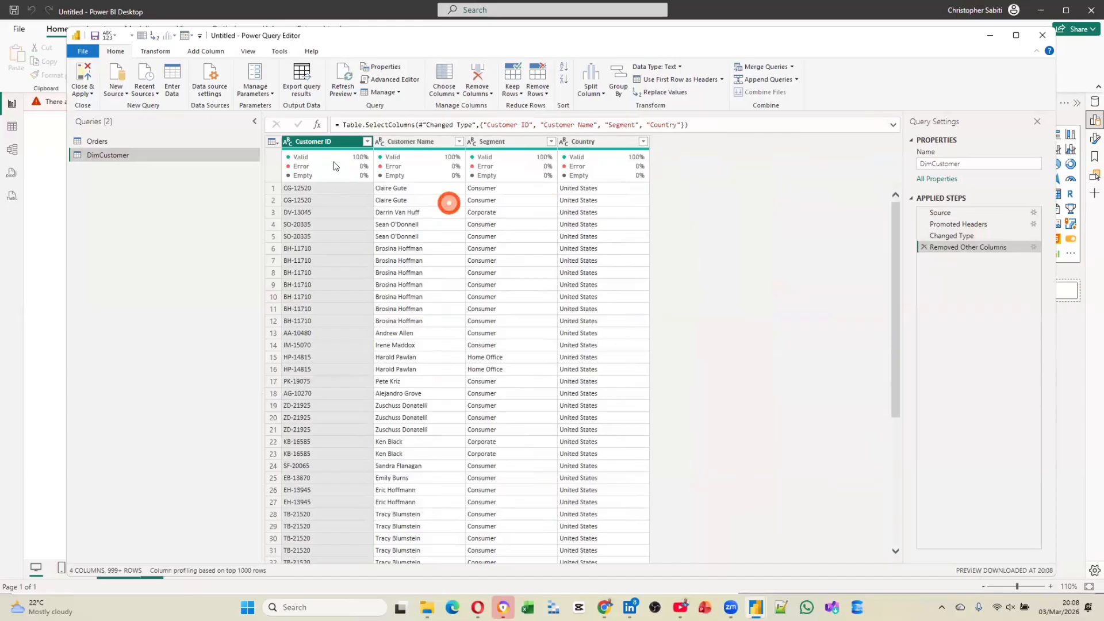
# Step: Remove the duplicate rows from the whole DimCustomer table, and review its Source and Removed Duplicates steps
pyautogui.click(274, 144)
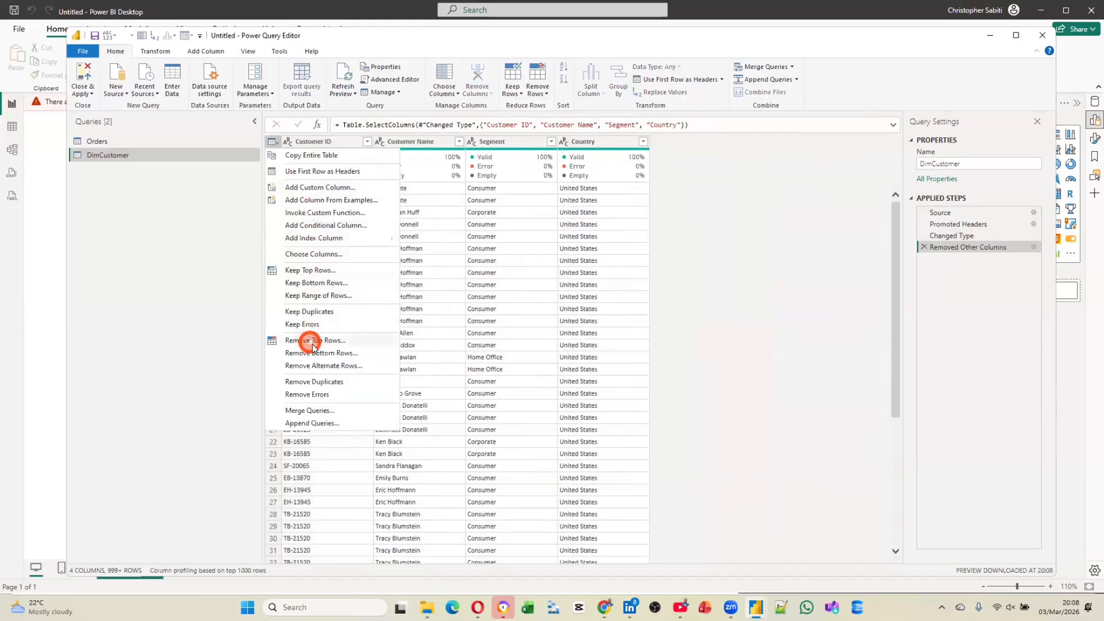
pyautogui.click(315, 381)
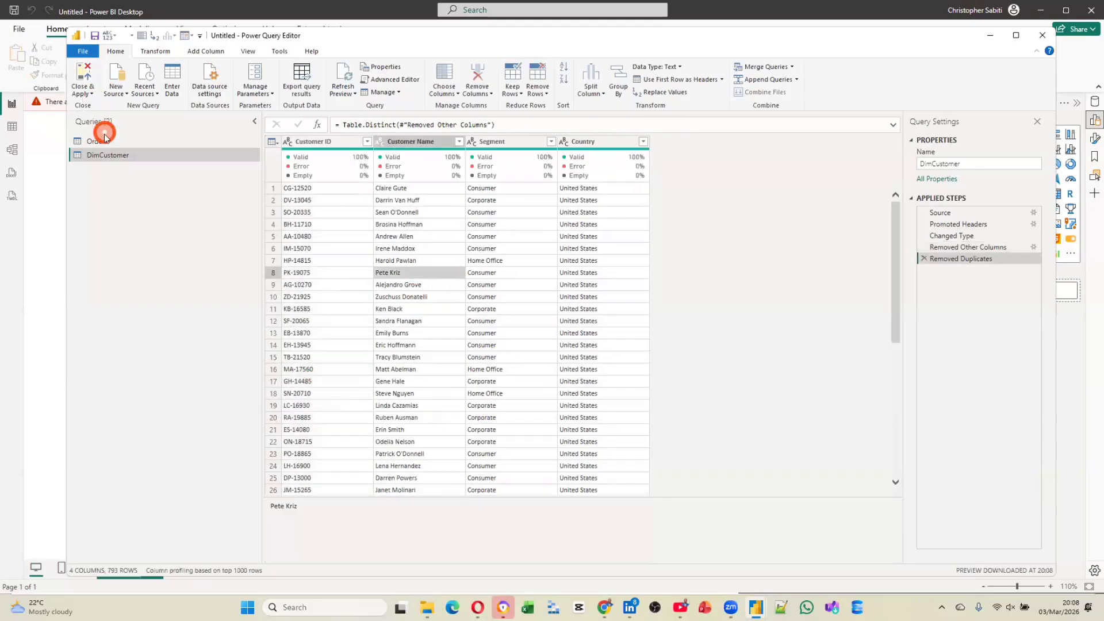
pyautogui.click(956, 215)
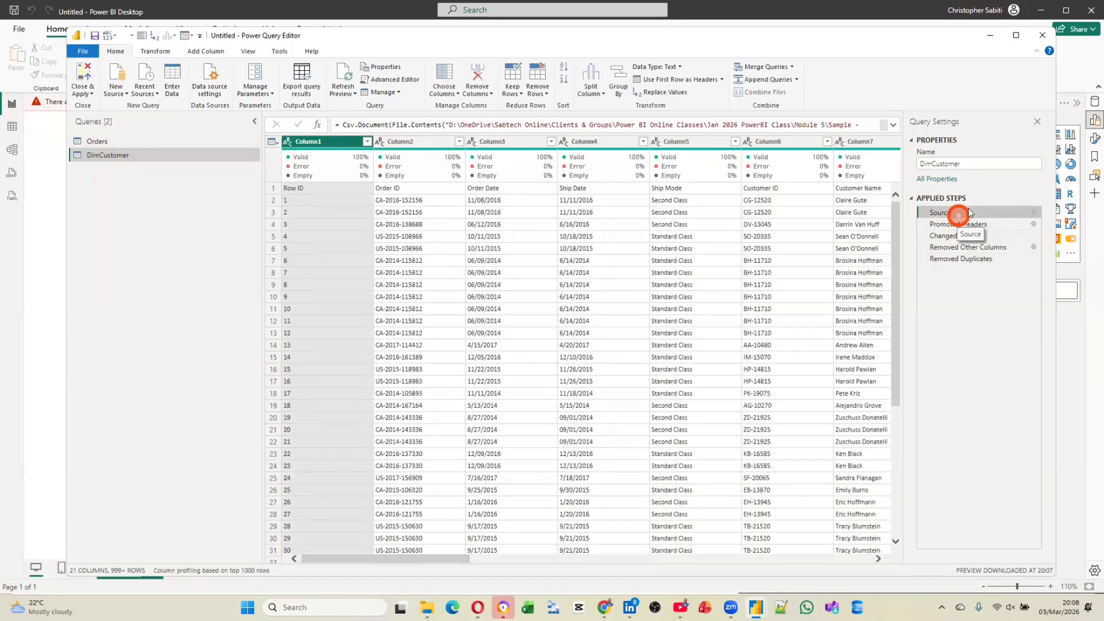
pyautogui.click(633, 248)
pyautogui.click(977, 261)
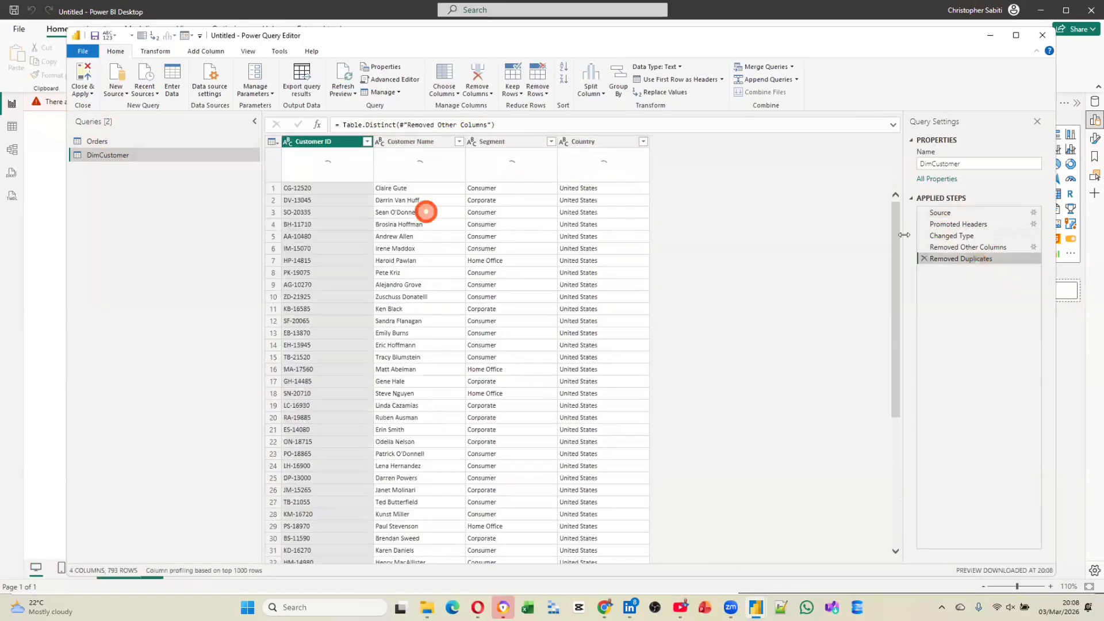
# Step: Compare the Orders and DimCustomer queries, and examine the Orders columns that describe products: Product ID, Category, Sub-Category and Product Name
pyautogui.click(97, 140)
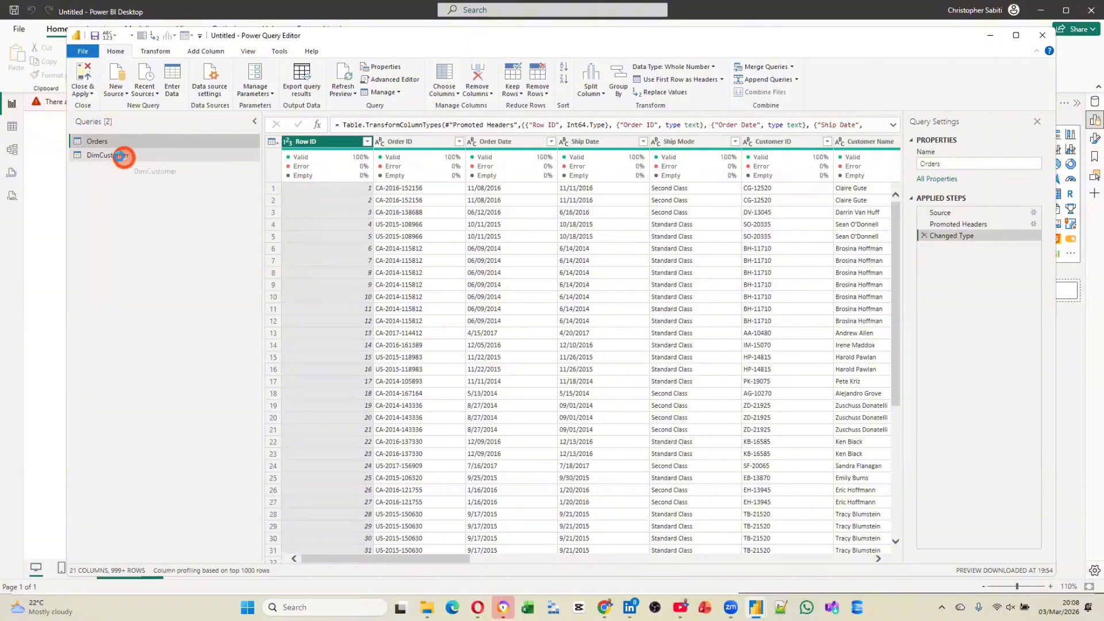
pyautogui.click(122, 157)
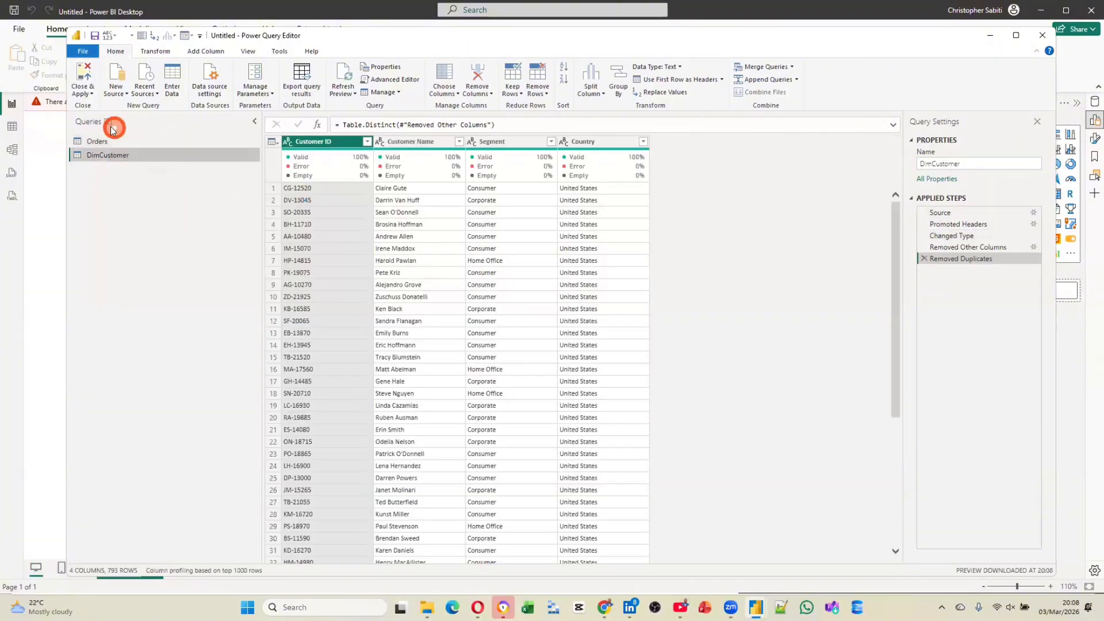
pyautogui.click(101, 140)
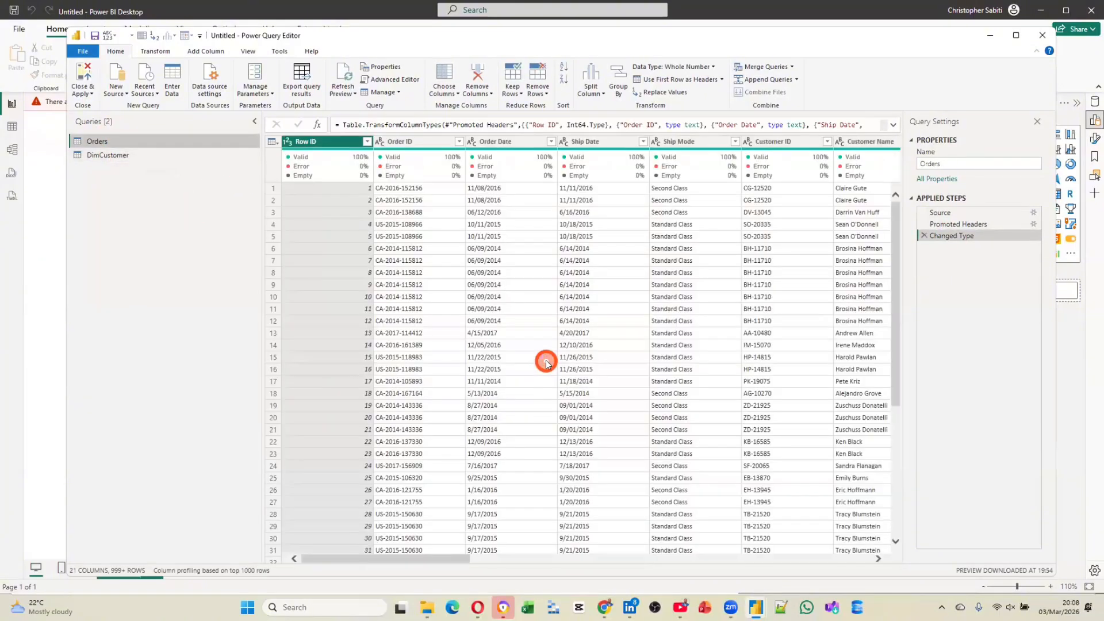
pyautogui.hscroll(6, 546, 362)
pyautogui.hscroll(13, 545, 362)
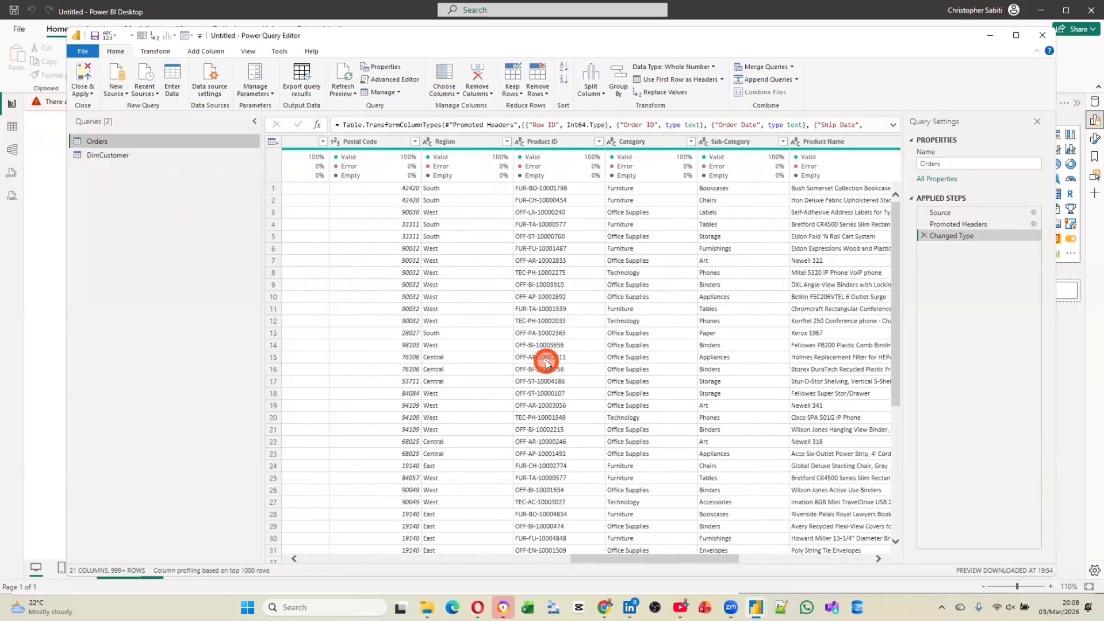
pyautogui.click(541, 141)
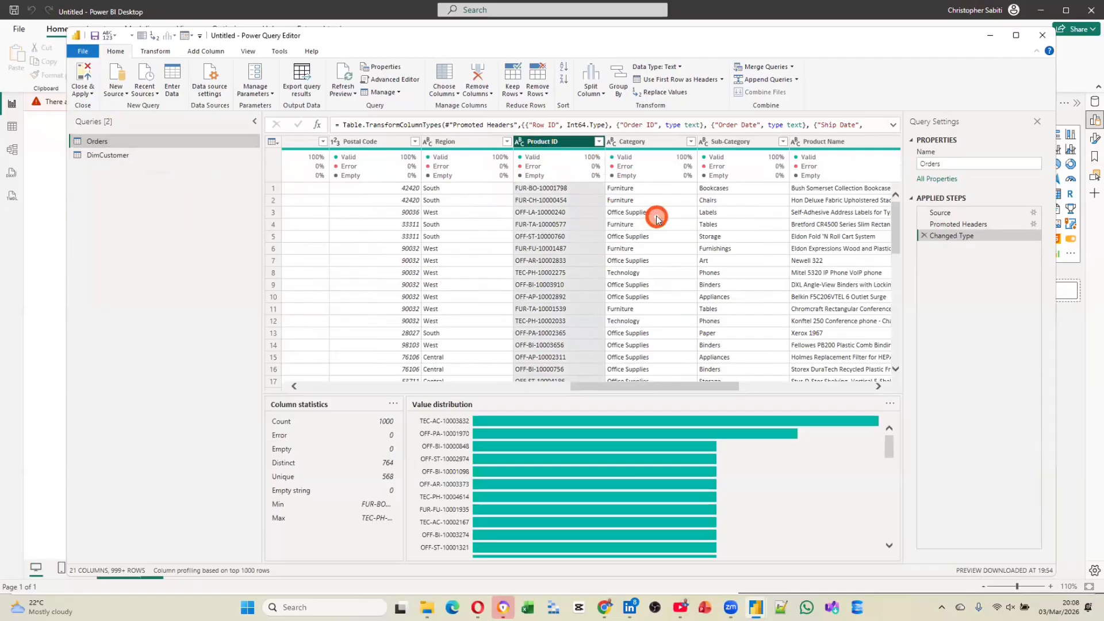
pyautogui.hscroll(-5, 637, 217)
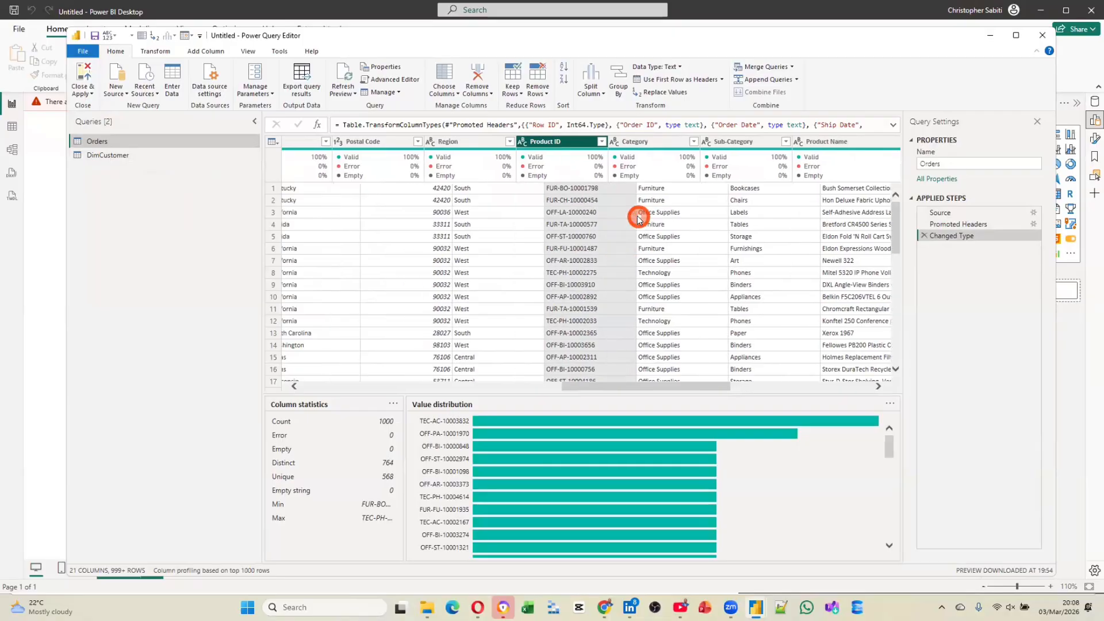
pyautogui.hscroll(-5, 637, 217)
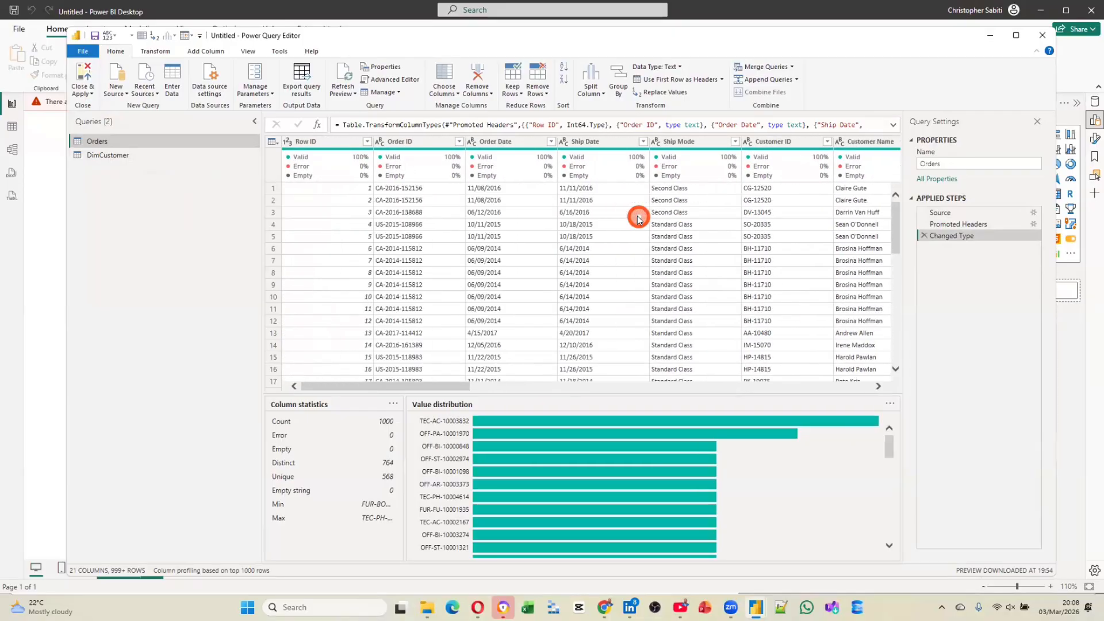
pyautogui.hscroll(8, 637, 217)
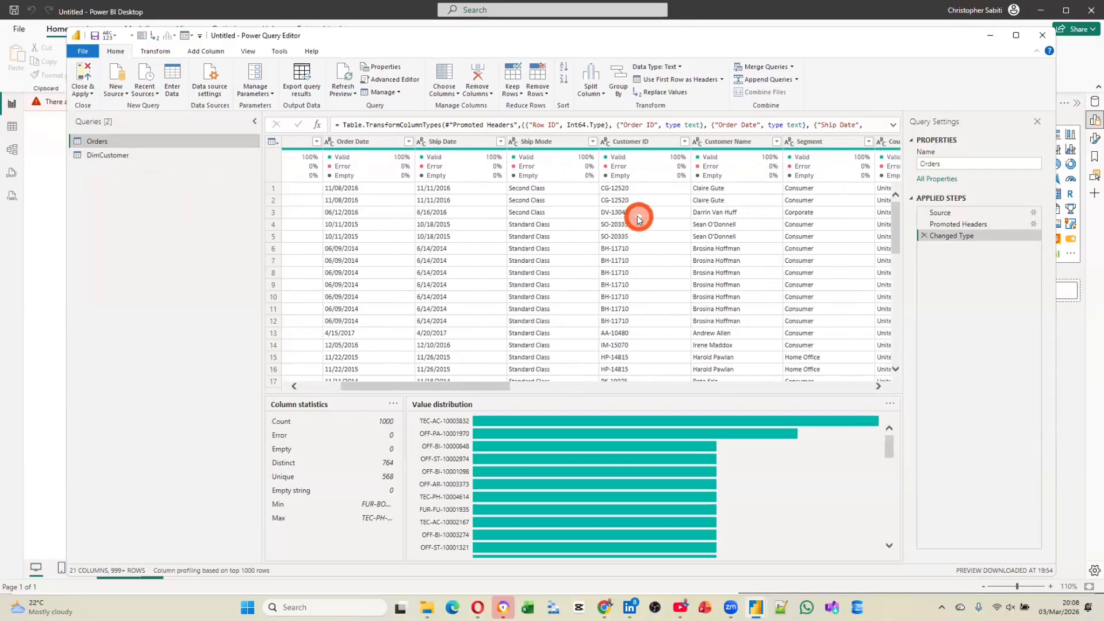
pyautogui.hscroll(4, 637, 219)
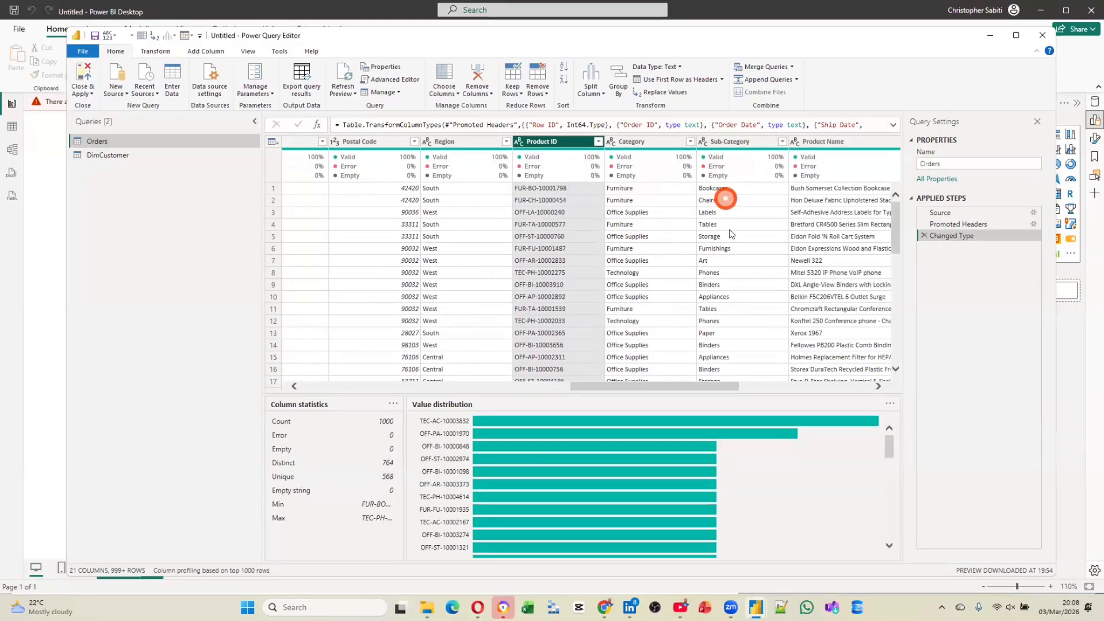
pyautogui.hscroll(2, 725, 218)
pyautogui.hscroll(1, 731, 230)
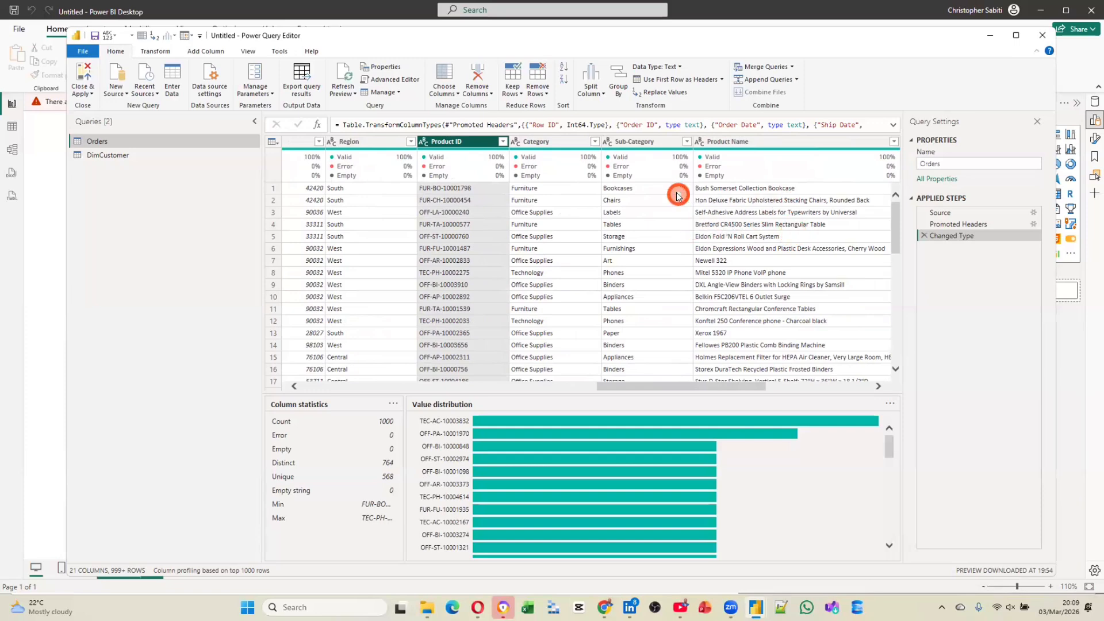
pyautogui.moveTo(474, 158)
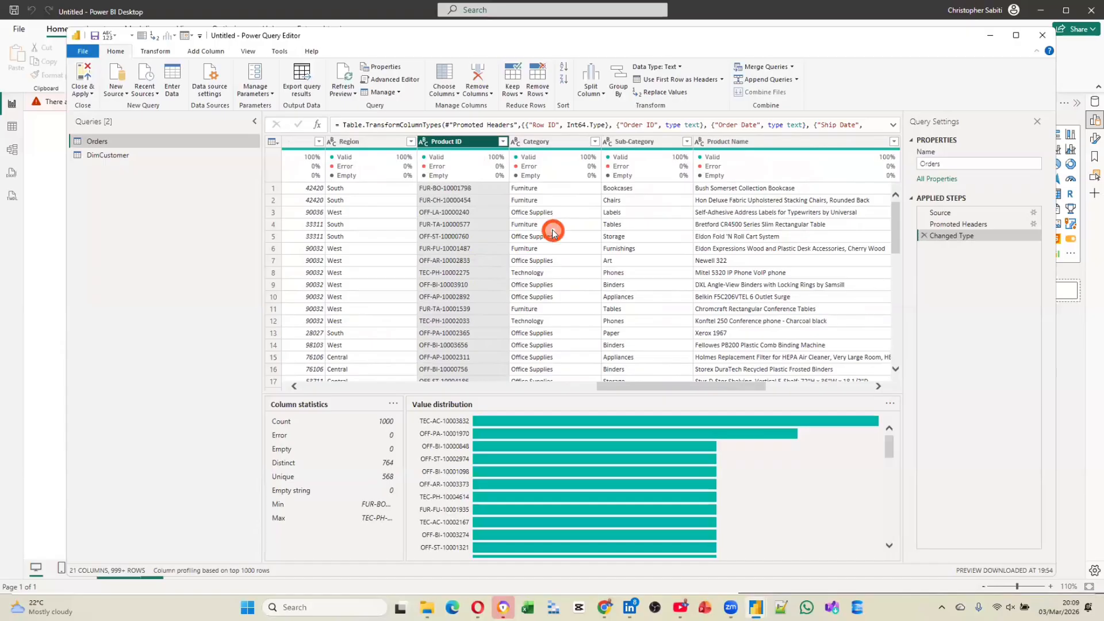
pyautogui.moveTo(624, 158)
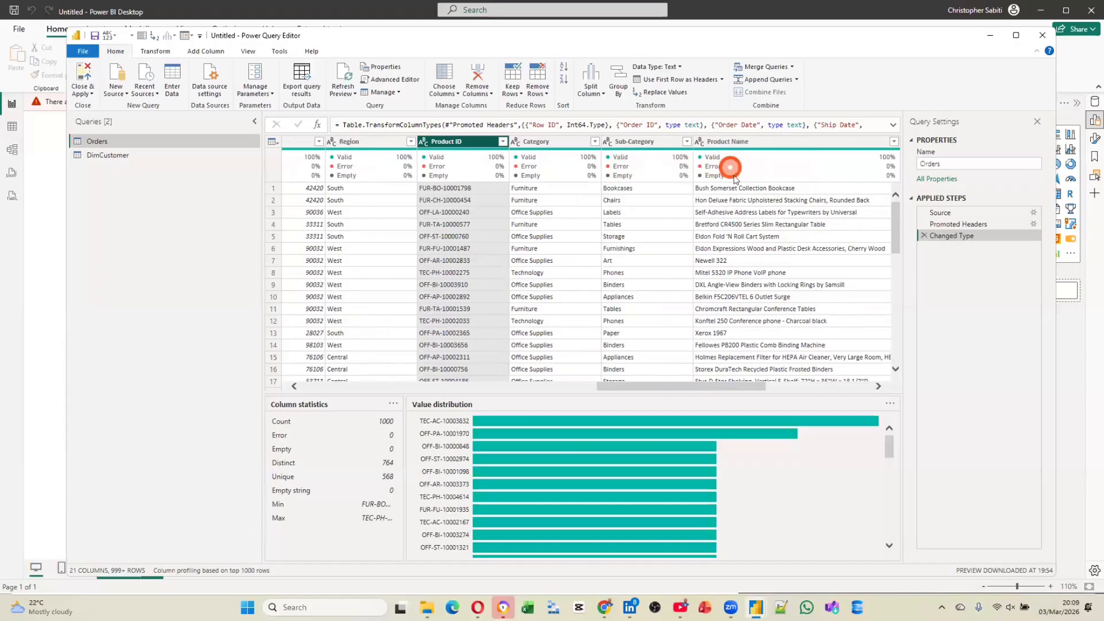
pyautogui.moveTo(725, 167)
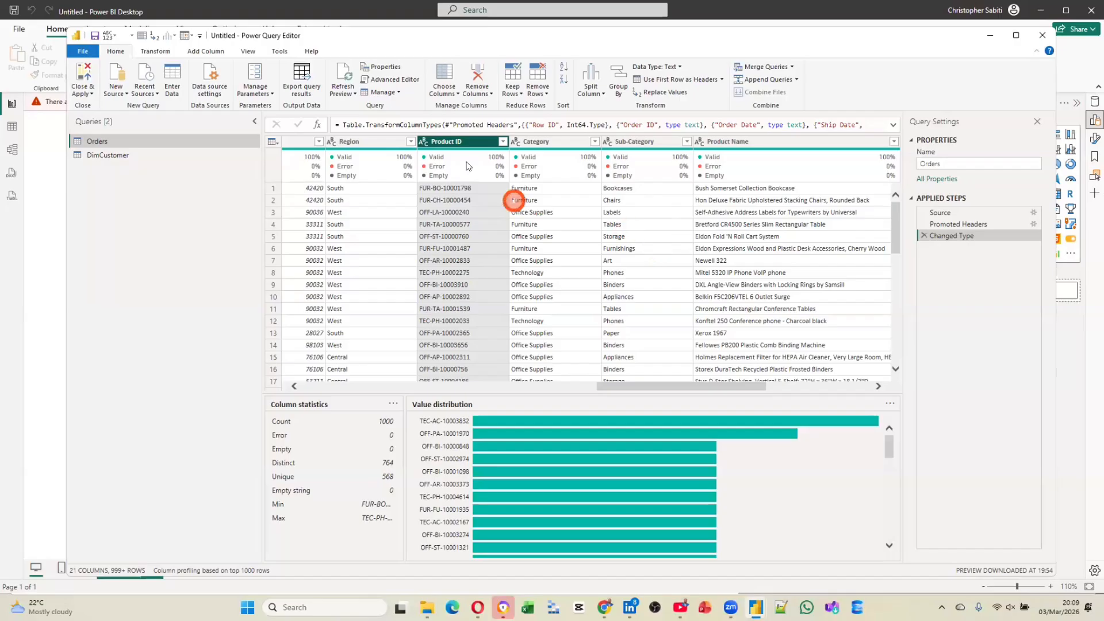
pyautogui.hscroll(-1, 669, 200)
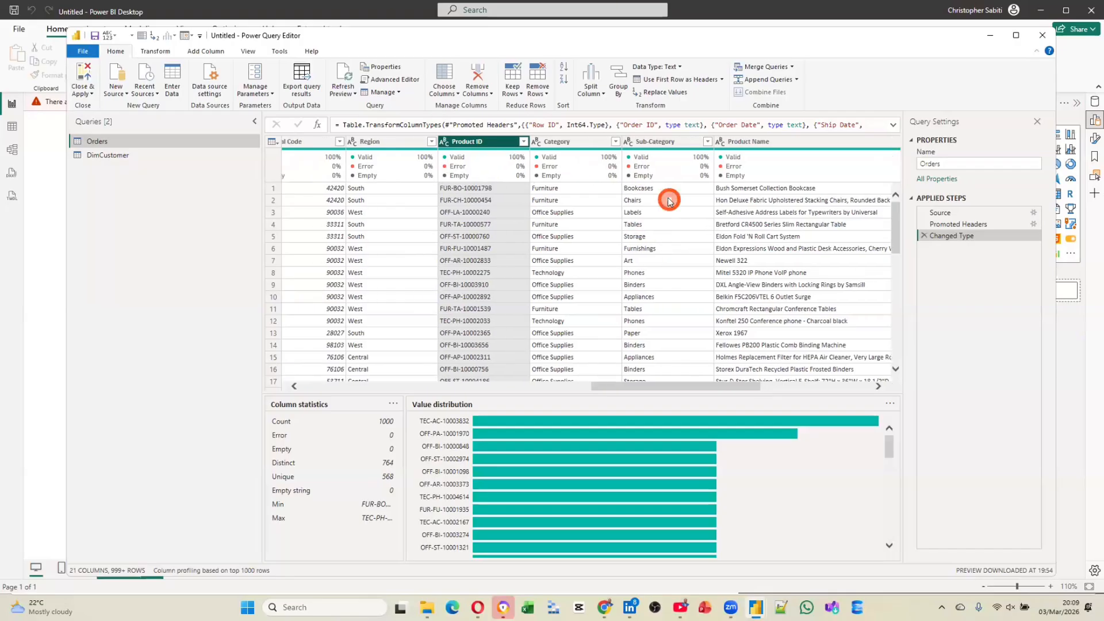
# Step: Duplicate the Orders query and rename the copy DimProduct
pyautogui.rightClick(92, 142)
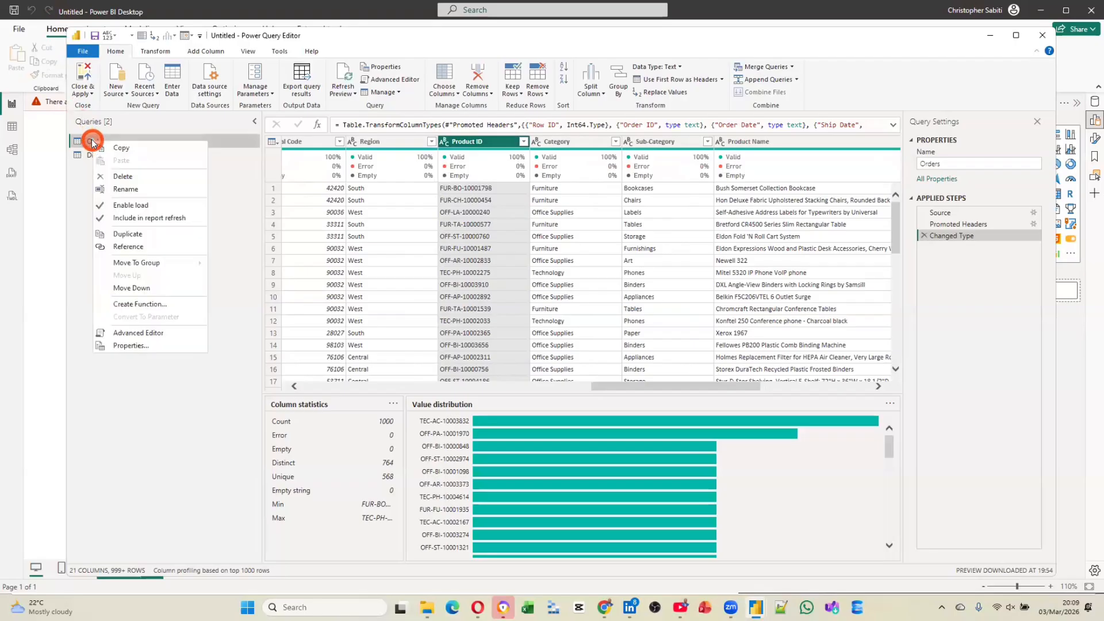
pyautogui.click(138, 246)
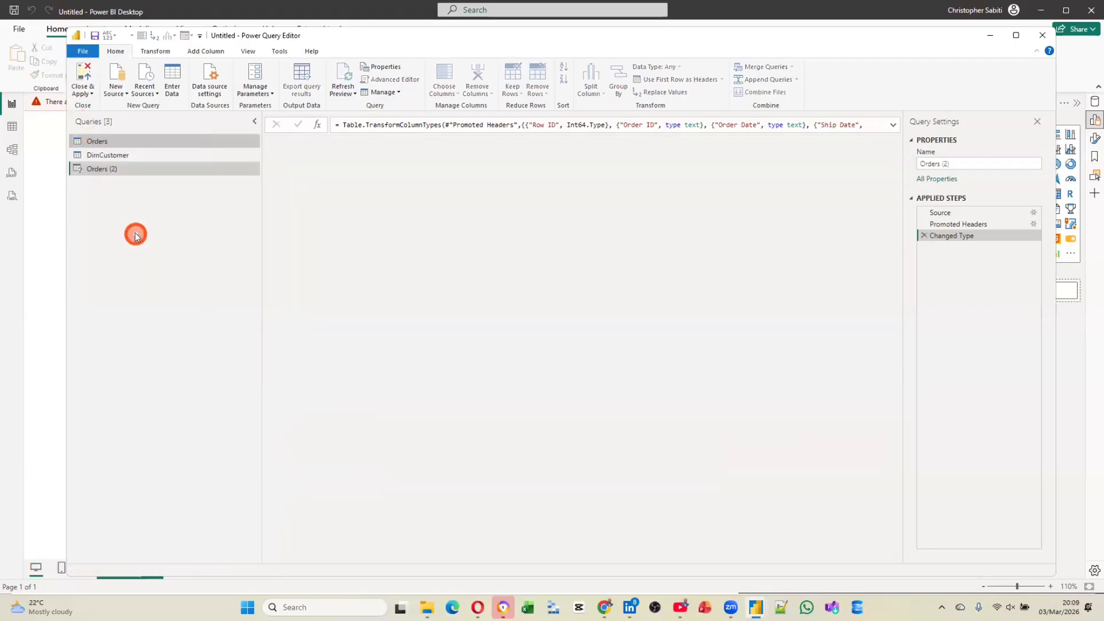
pyautogui.click(925, 163)
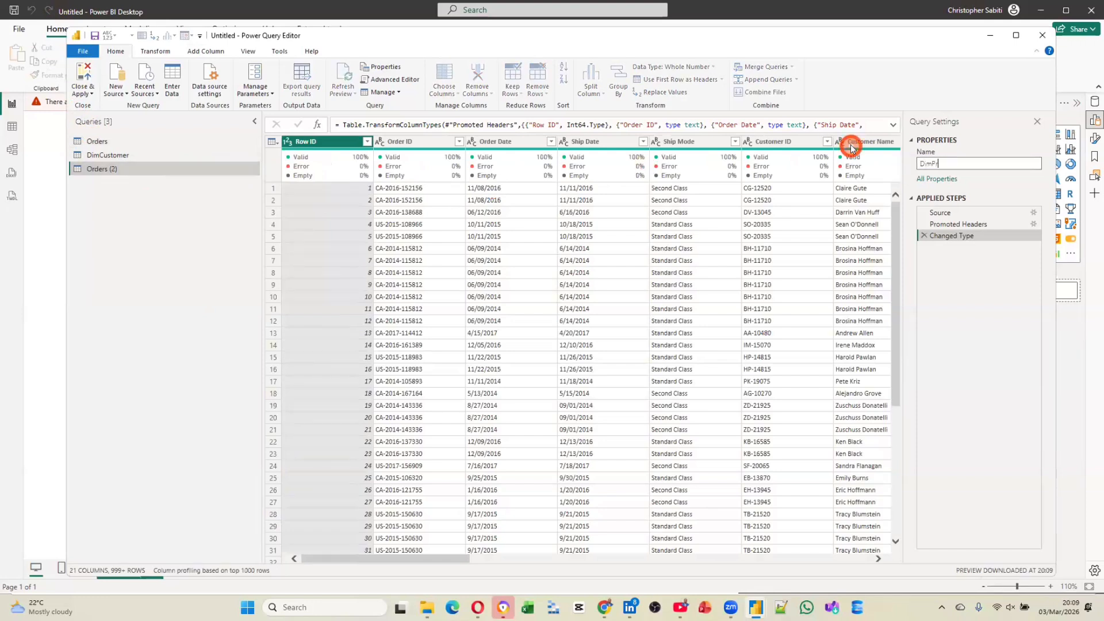
pyautogui.write('DimProduct')
pyautogui.press('Return')
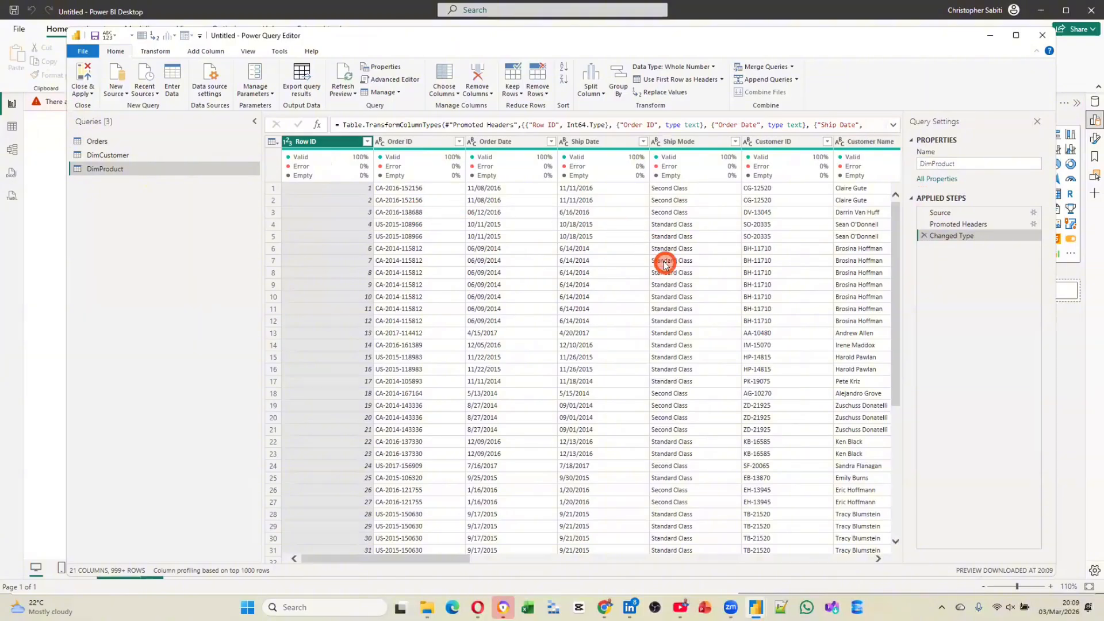
# Step: Keep only Product ID, Category, Sub-Category and Product Name in DimProduct by removing all other columns
pyautogui.hscroll(3, 665, 262)
pyautogui.hscroll(6, 666, 262)
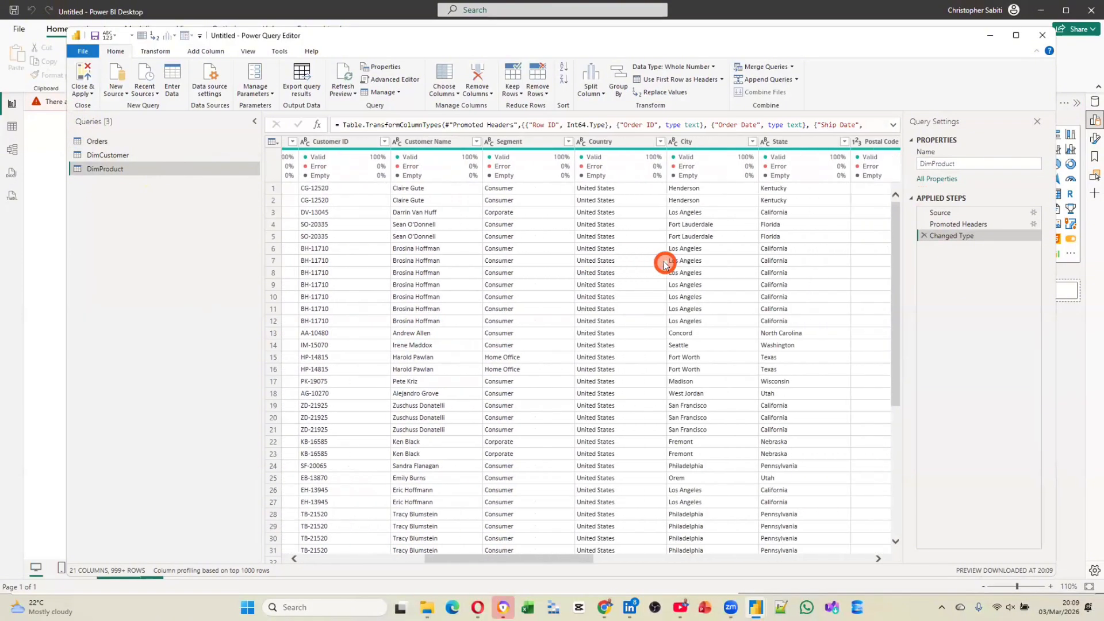
pyautogui.hscroll(4, 665, 264)
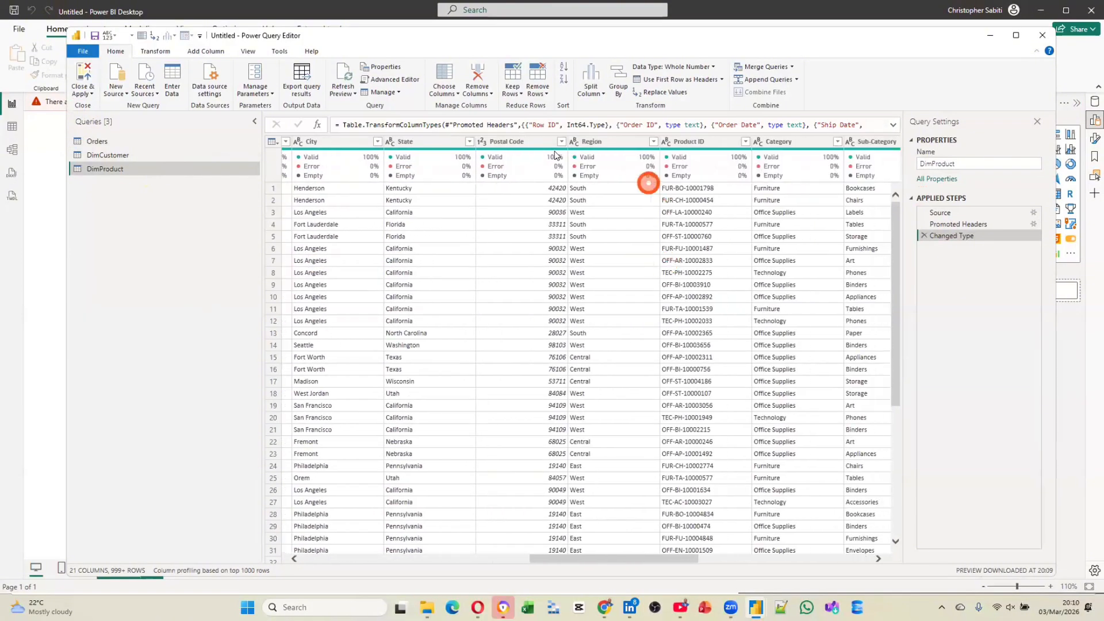
pyautogui.click(678, 142)
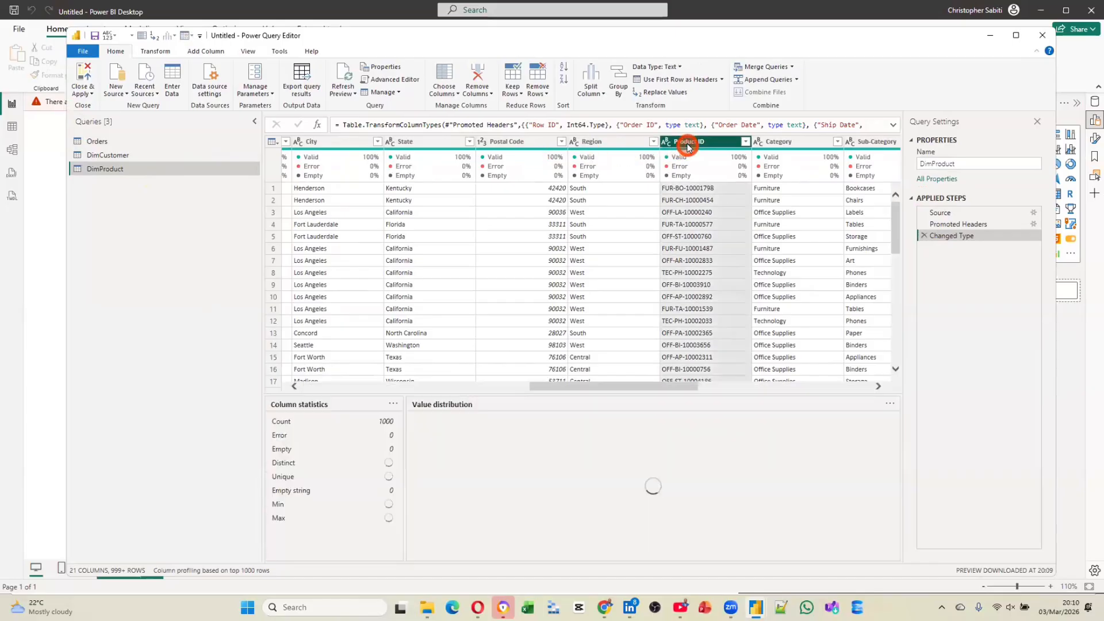
pyautogui.hscroll(2, 684, 221)
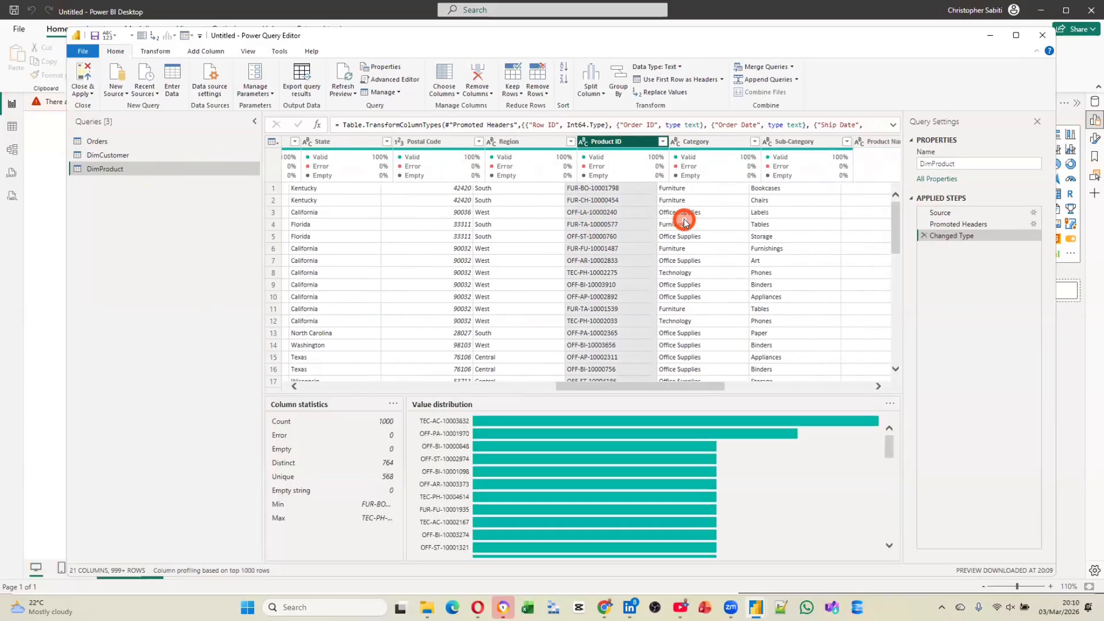
pyautogui.keyDown('ctrl'); pyautogui.click(680, 145); pyautogui.keyUp('ctrl')
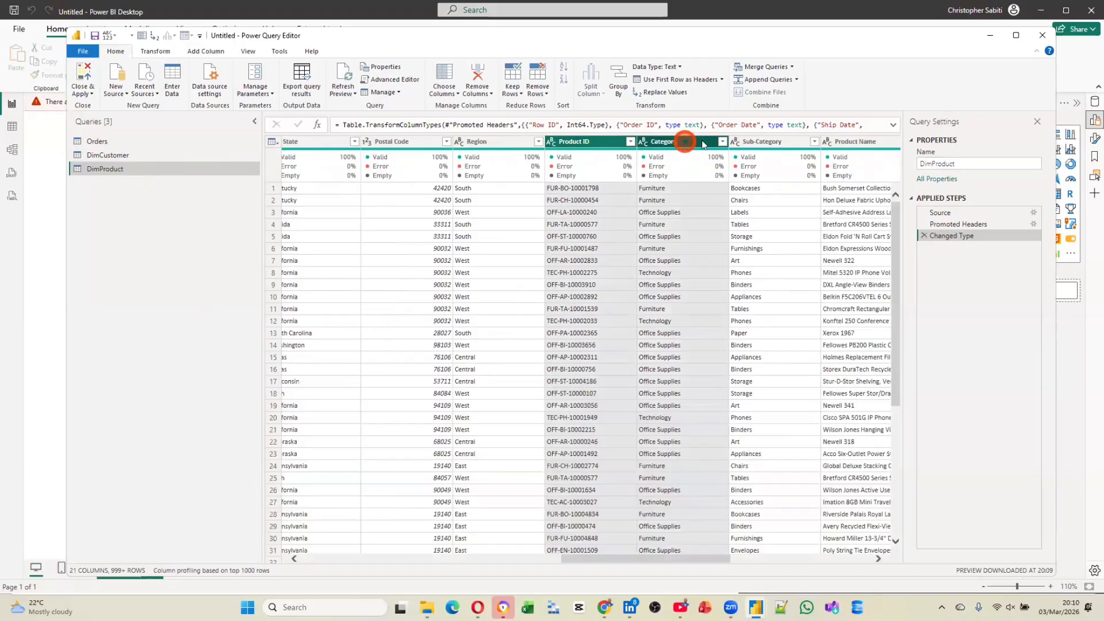
pyautogui.keyDown('ctrl'); pyautogui.click(764, 145); pyautogui.keyUp('ctrl')
pyautogui.hscroll(3, 766, 238)
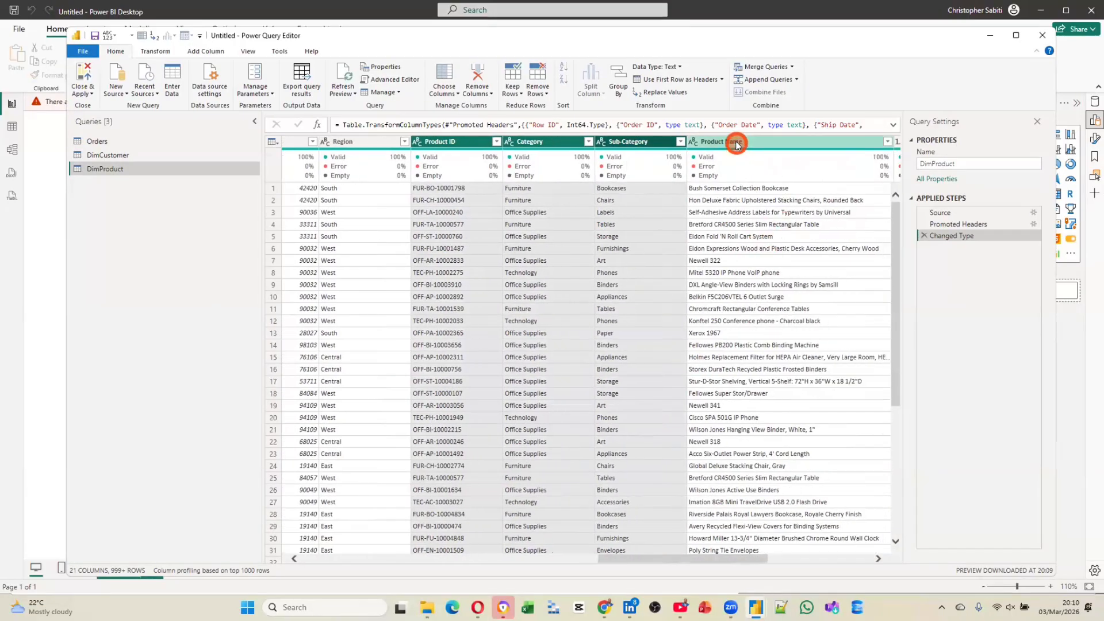
pyautogui.keyDown('ctrl'); pyautogui.click(736, 145); pyautogui.keyUp('ctrl')
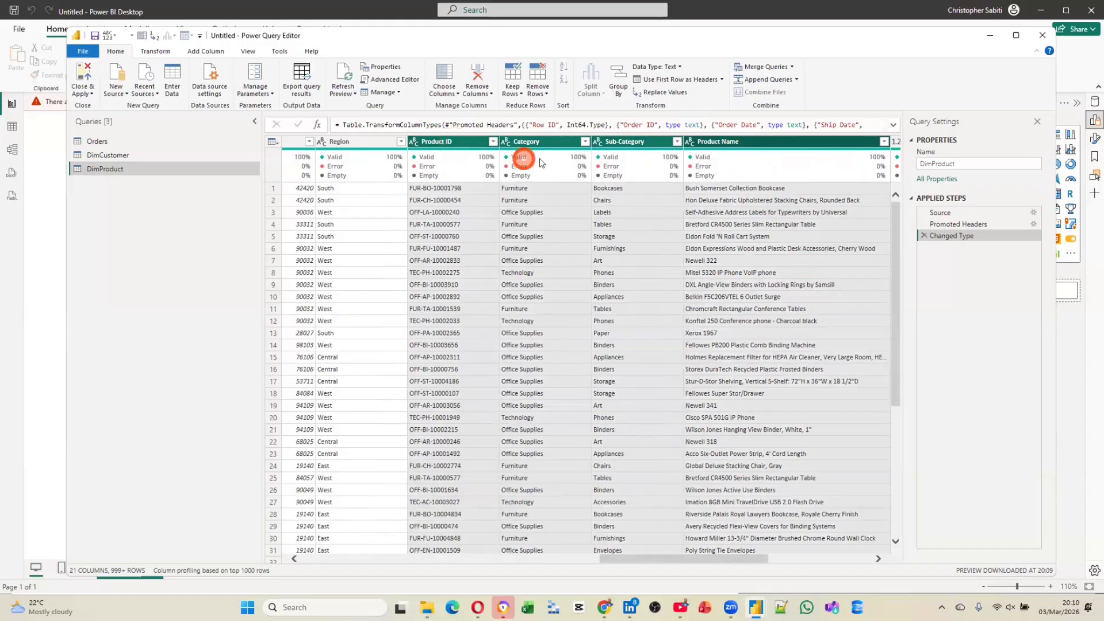
pyautogui.moveTo(549, 158)
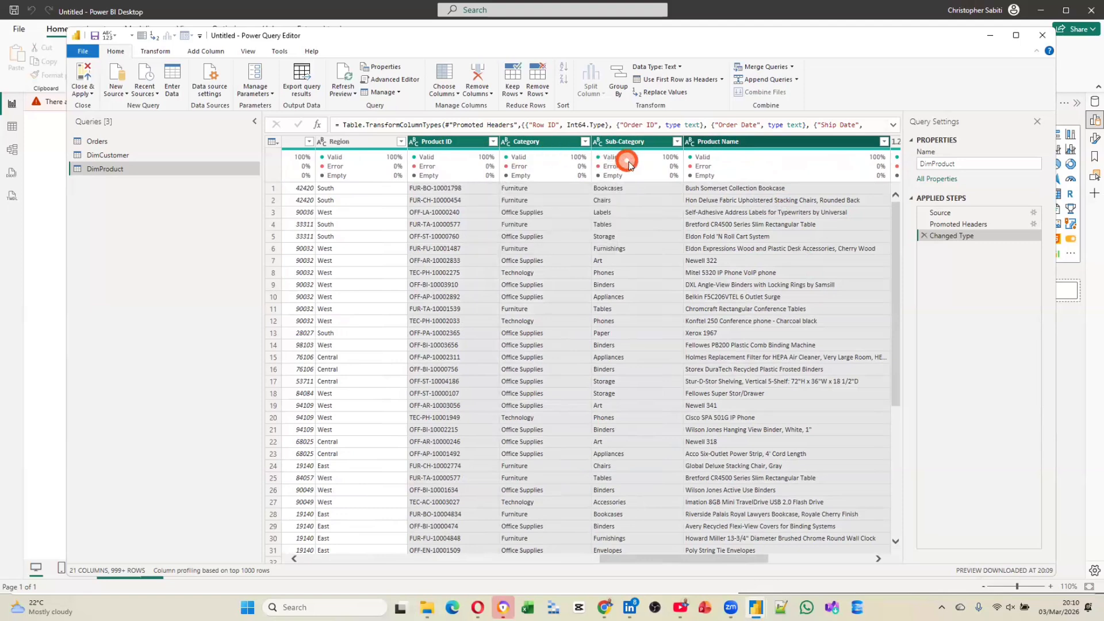
pyautogui.moveTo(629, 164)
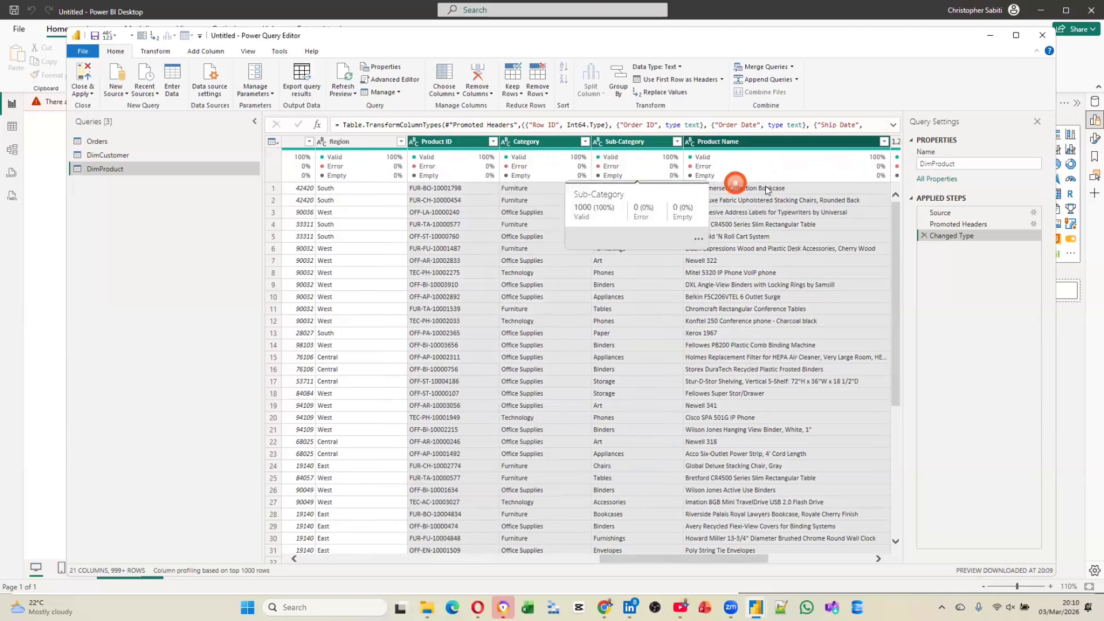
pyautogui.hscroll(2, 765, 194)
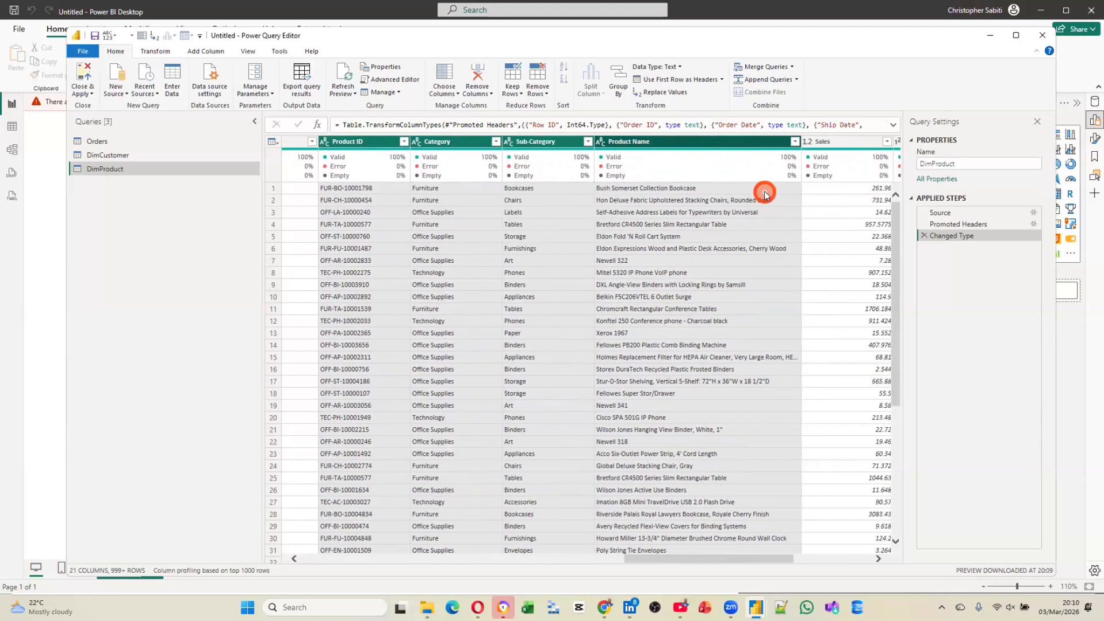
pyautogui.hscroll(-1, 765, 194)
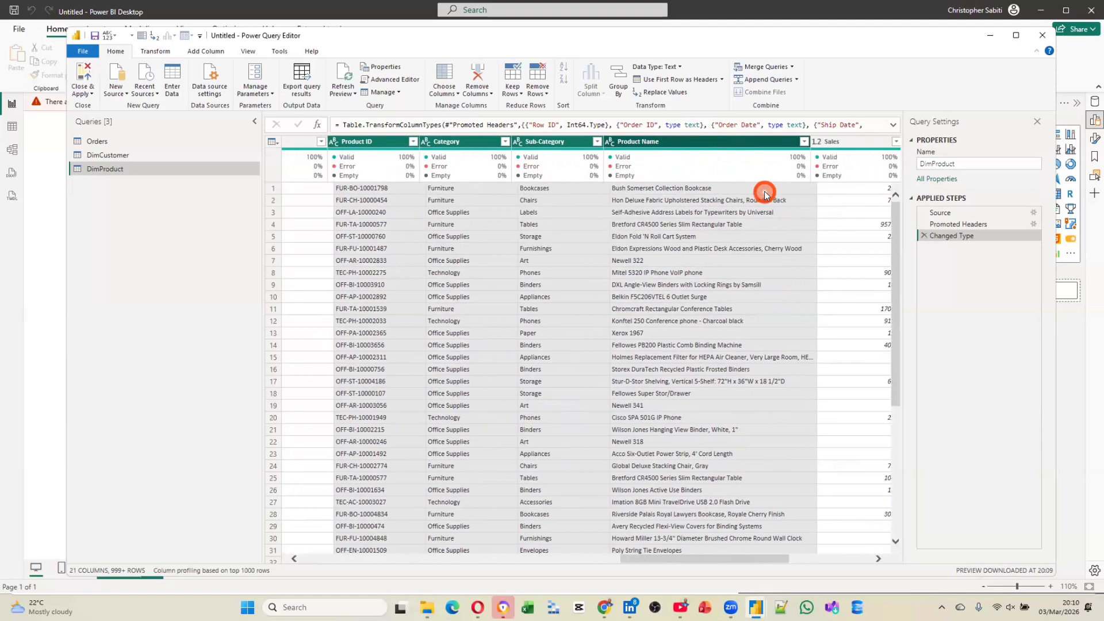
pyautogui.rightClick(675, 143)
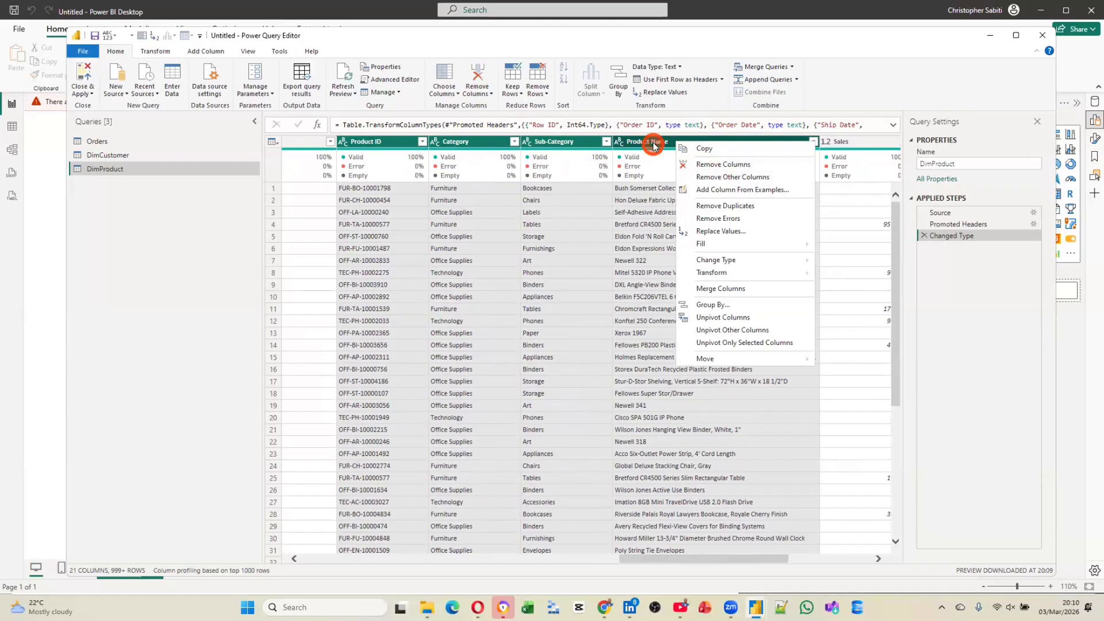
pyautogui.click(713, 177)
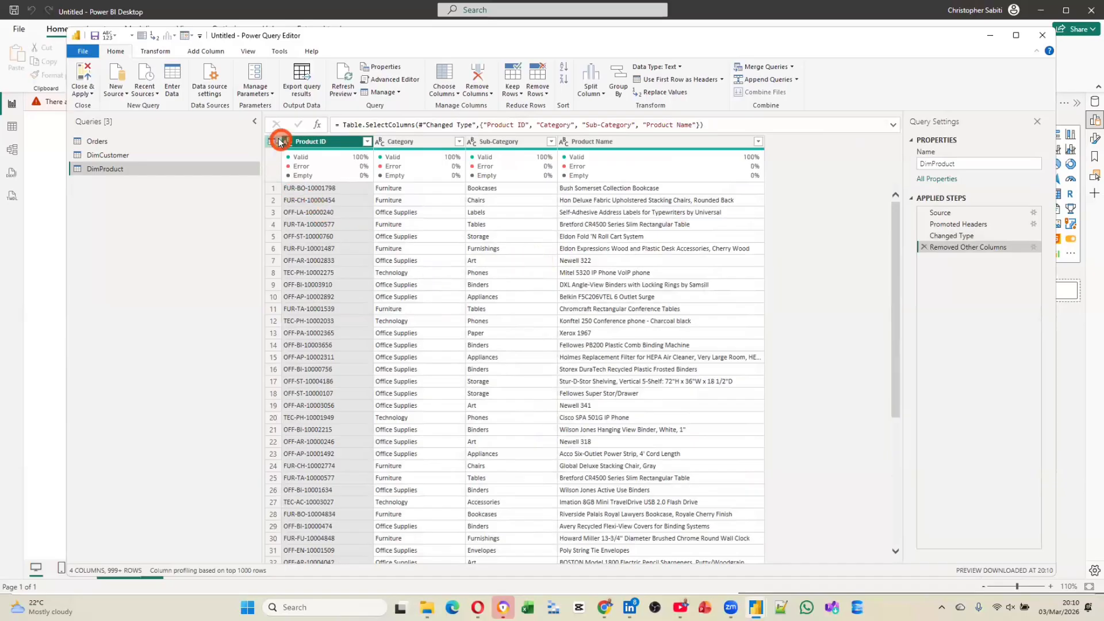
# Step: Remove the duplicate rows from the whole DimProduct table
pyautogui.click(274, 141)
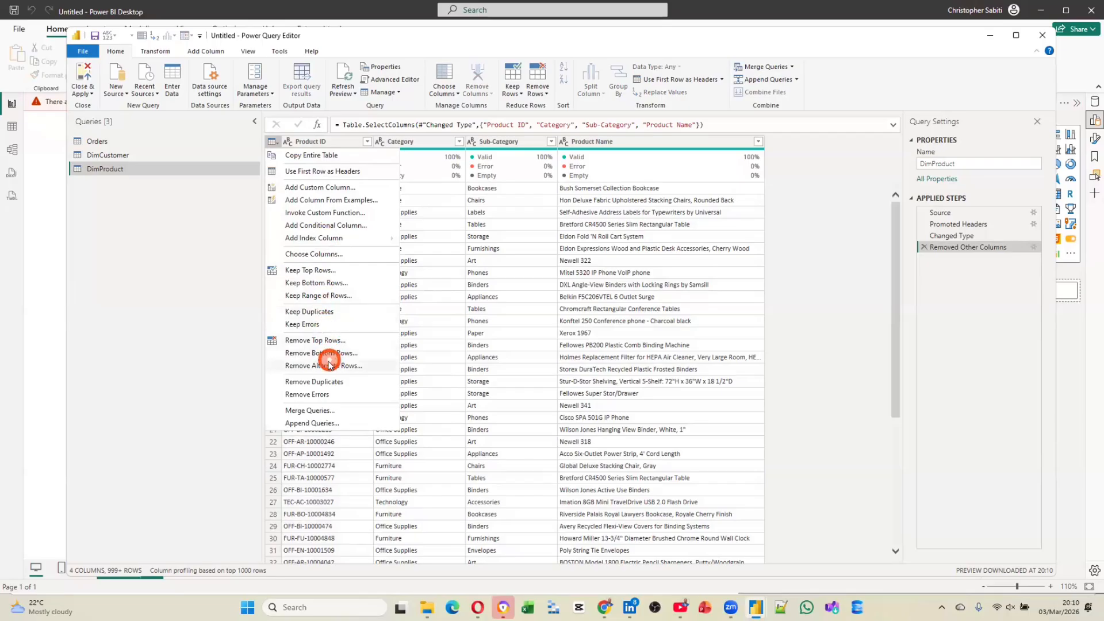
pyautogui.click(318, 382)
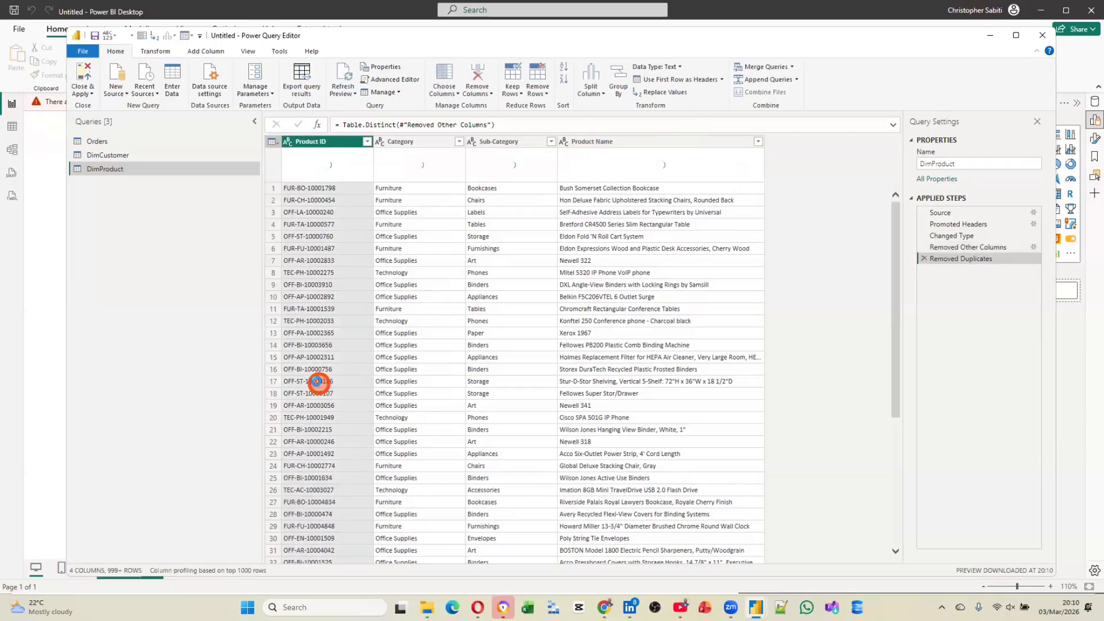
pyautogui.click(474, 329)
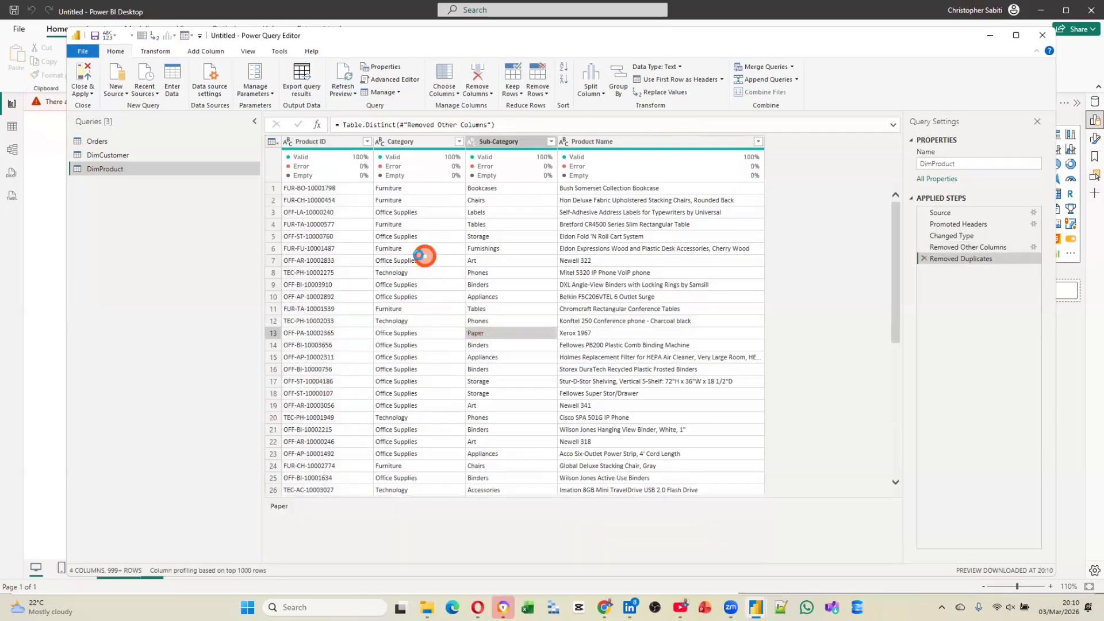
# Step: Examine the Product ID column's statistics and value distribution in the DimProduct query for repeated IDs
pyautogui.click(313, 142)
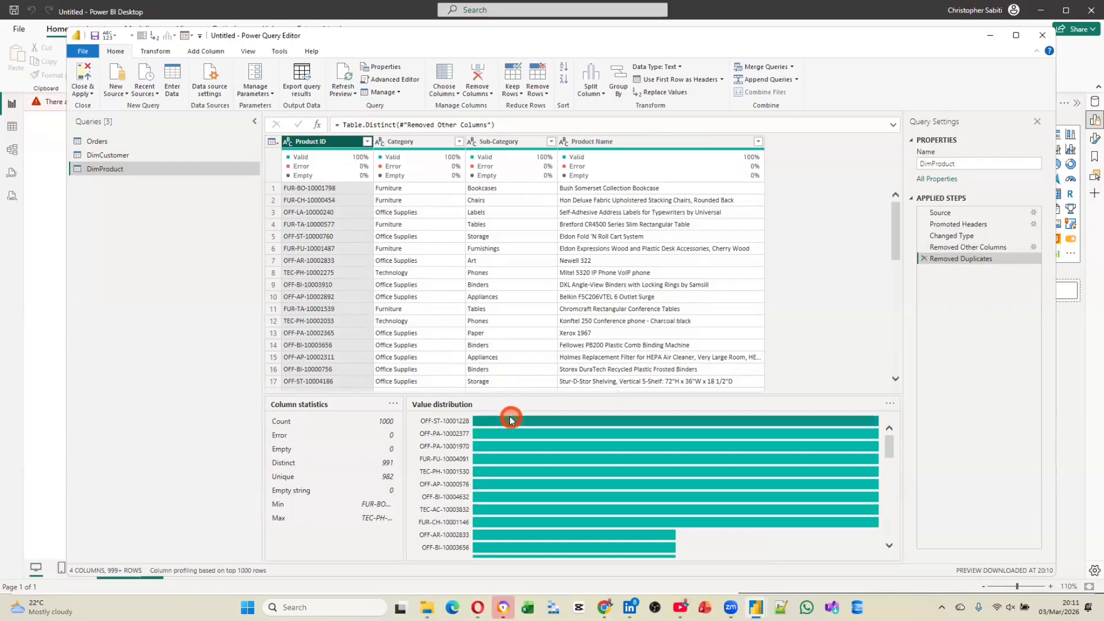
pyautogui.moveTo(510, 420)
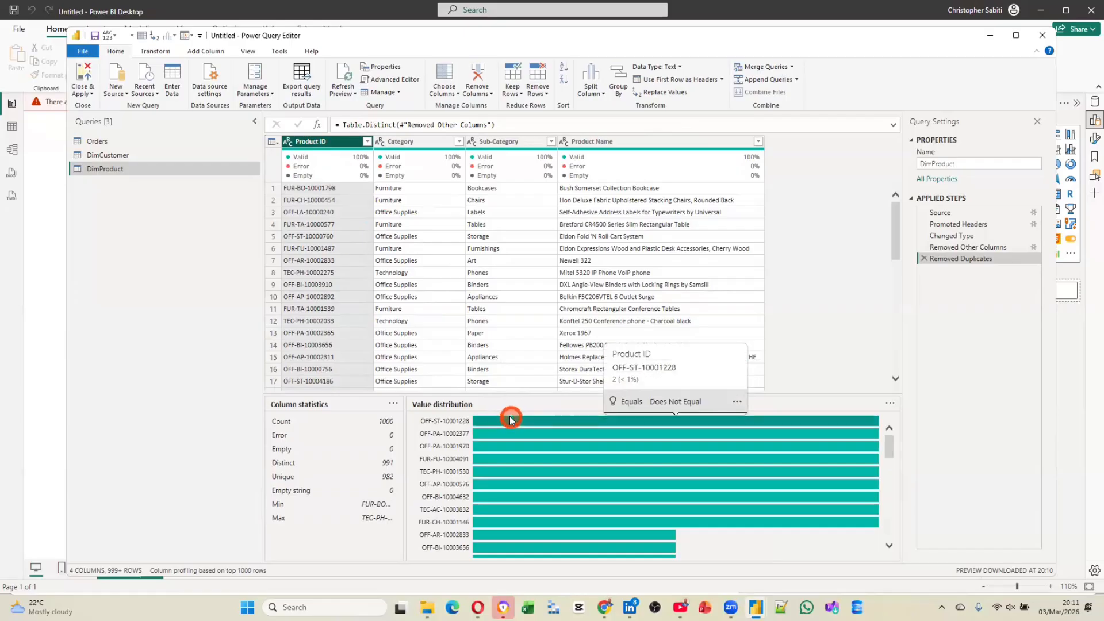
pyautogui.rightClick(511, 419)
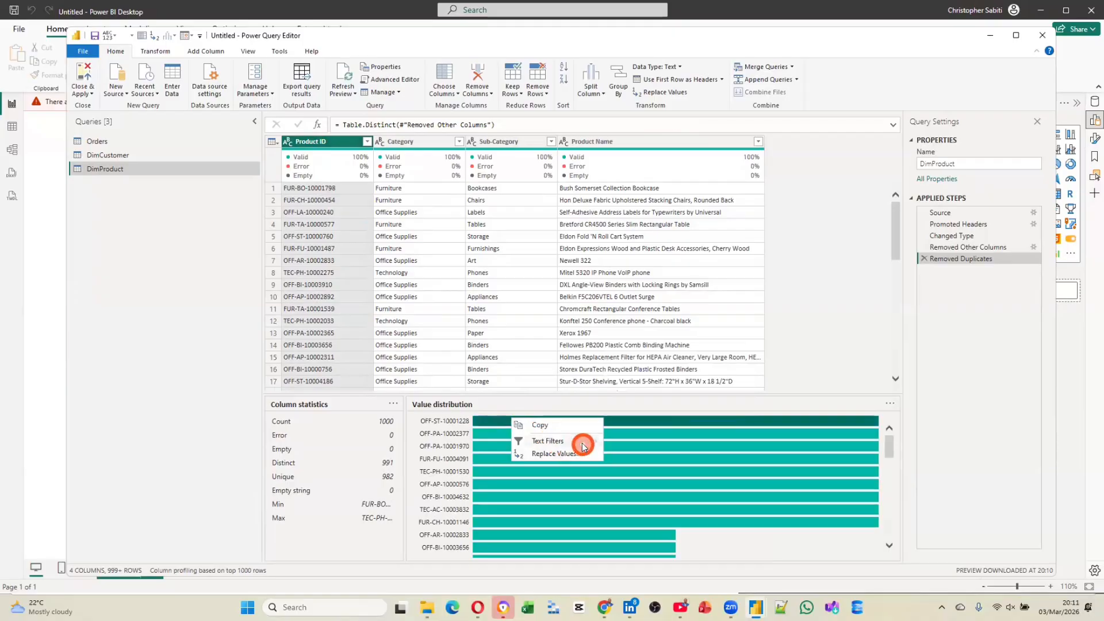
pyautogui.moveTo(583, 446)
pyautogui.click(625, 443)
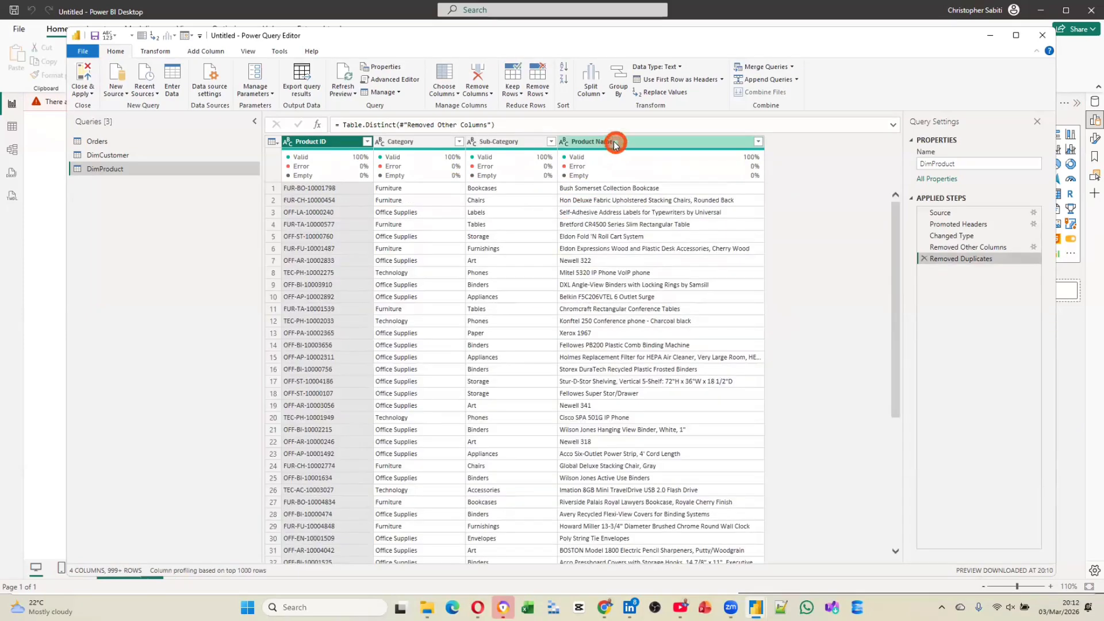
# Step: Compare the column statistics and value distributions of Product Name and Product ID in DimProduct
pyautogui.click(615, 144)
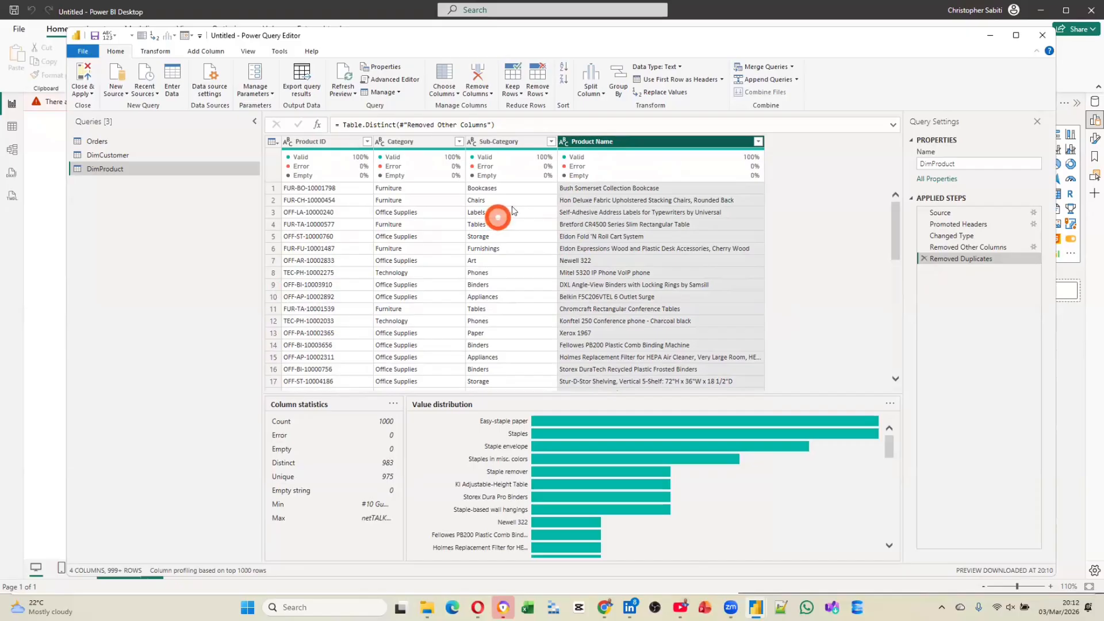
pyautogui.moveTo(611, 177)
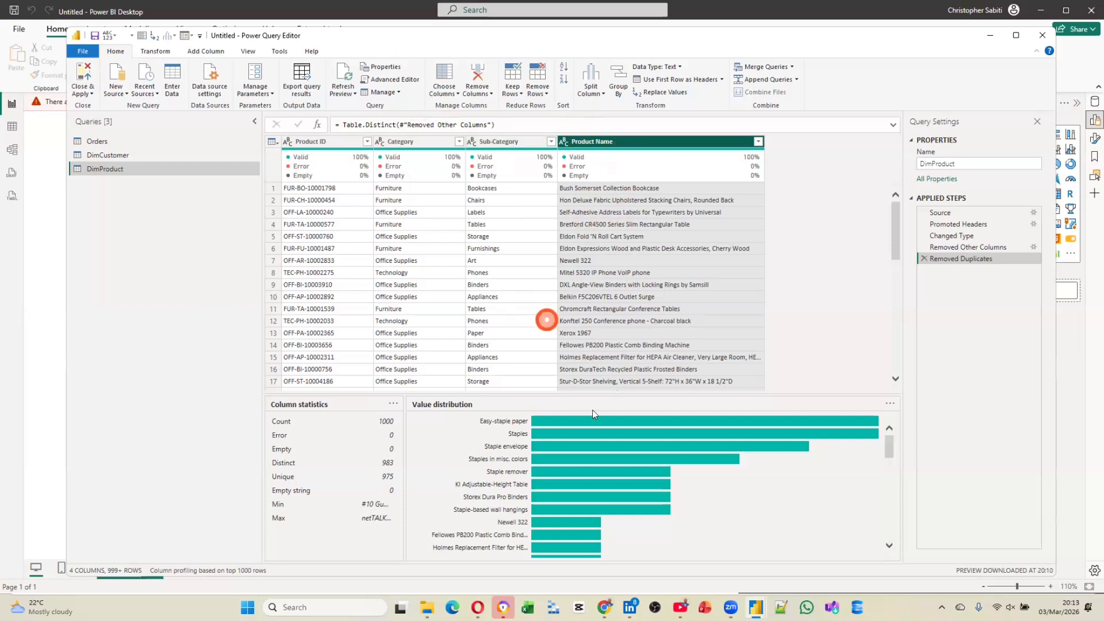
pyautogui.click(342, 141)
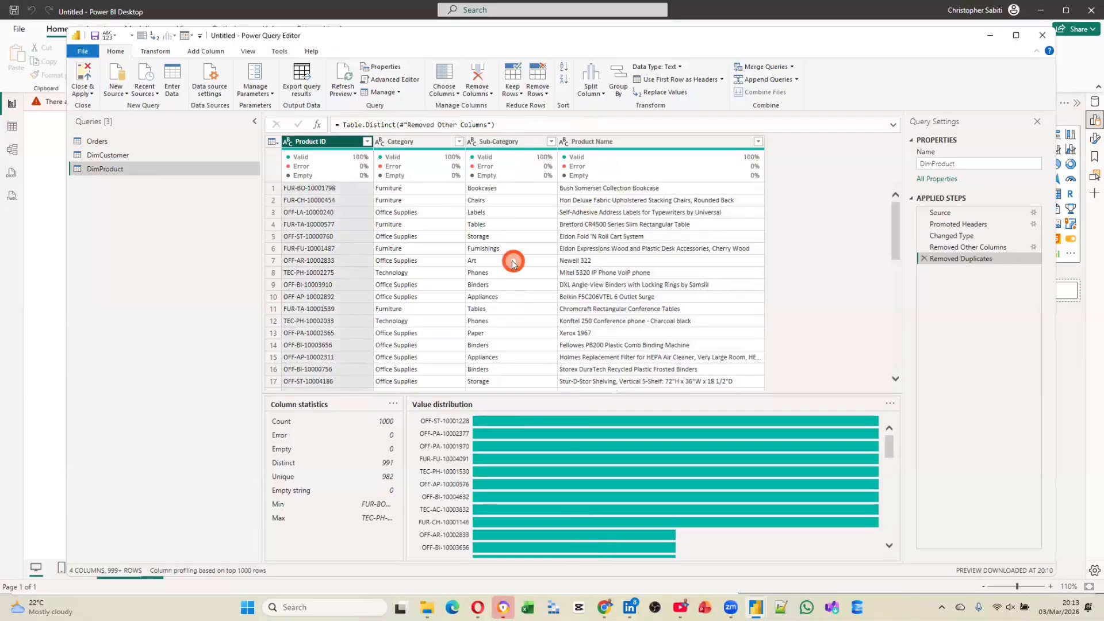
pyautogui.click(634, 142)
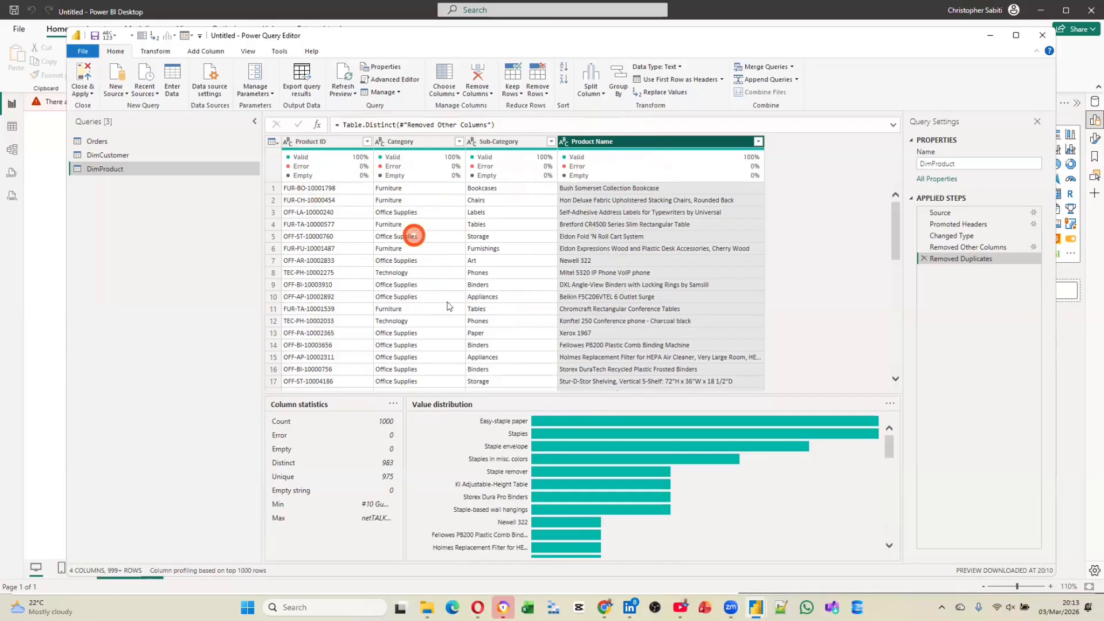
pyautogui.click(327, 147)
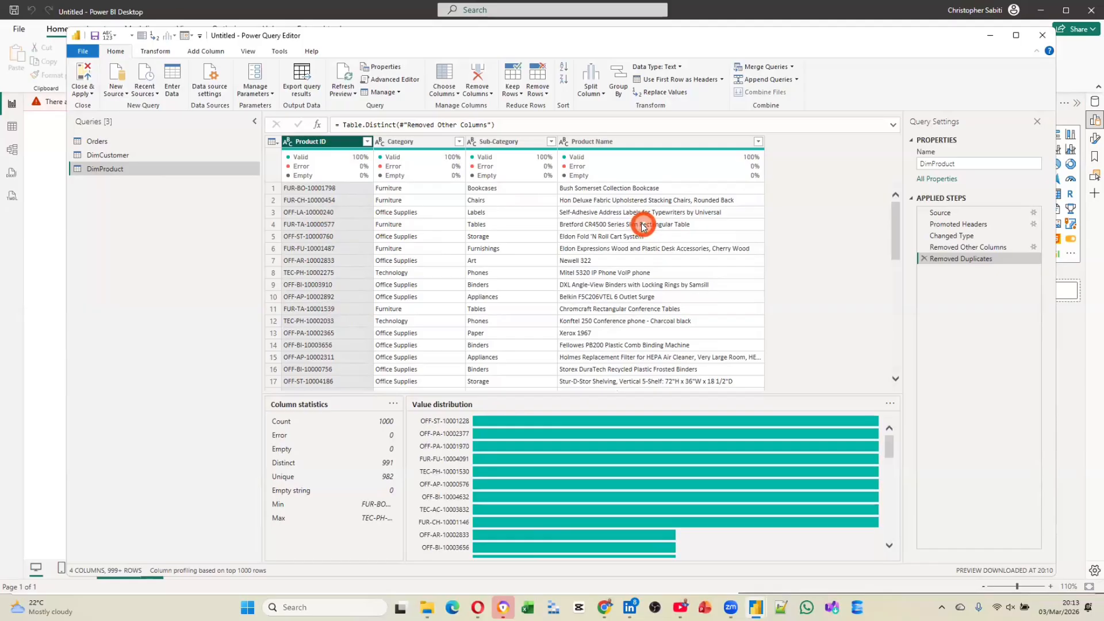
# Step: Remove the Product Name column from the DimProduct query
pyautogui.click(626, 142)
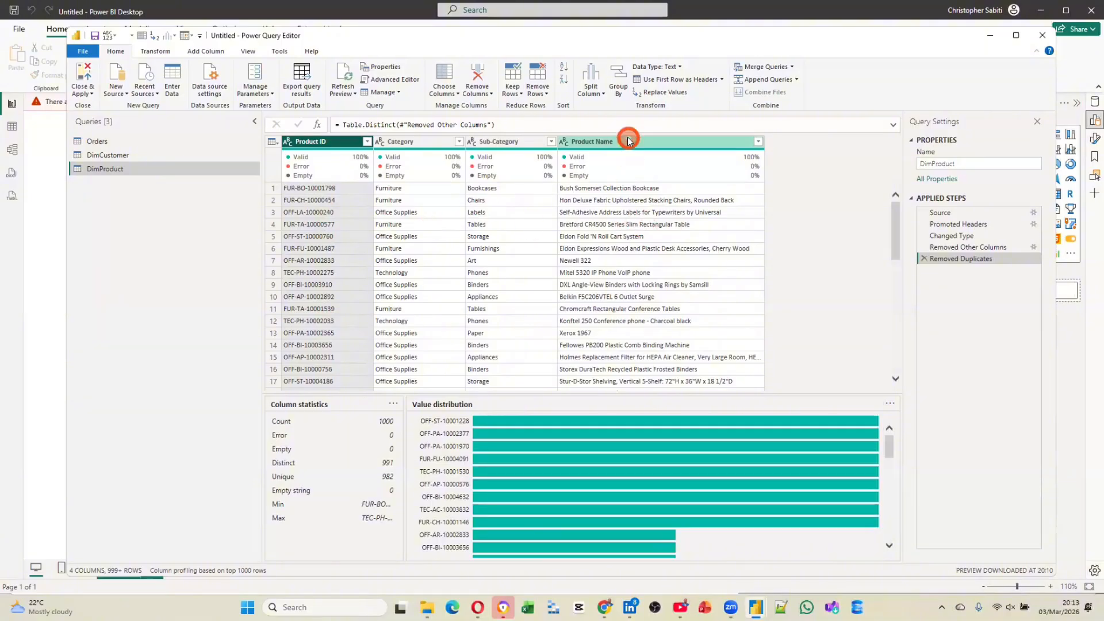
pyautogui.click(476, 66)
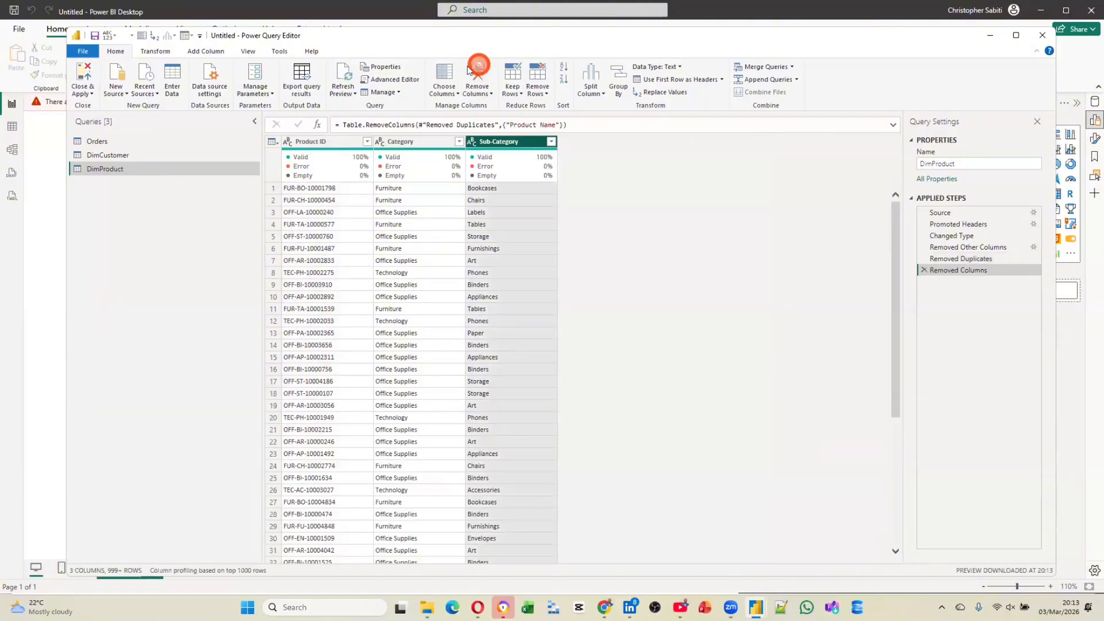
pyautogui.click(273, 141)
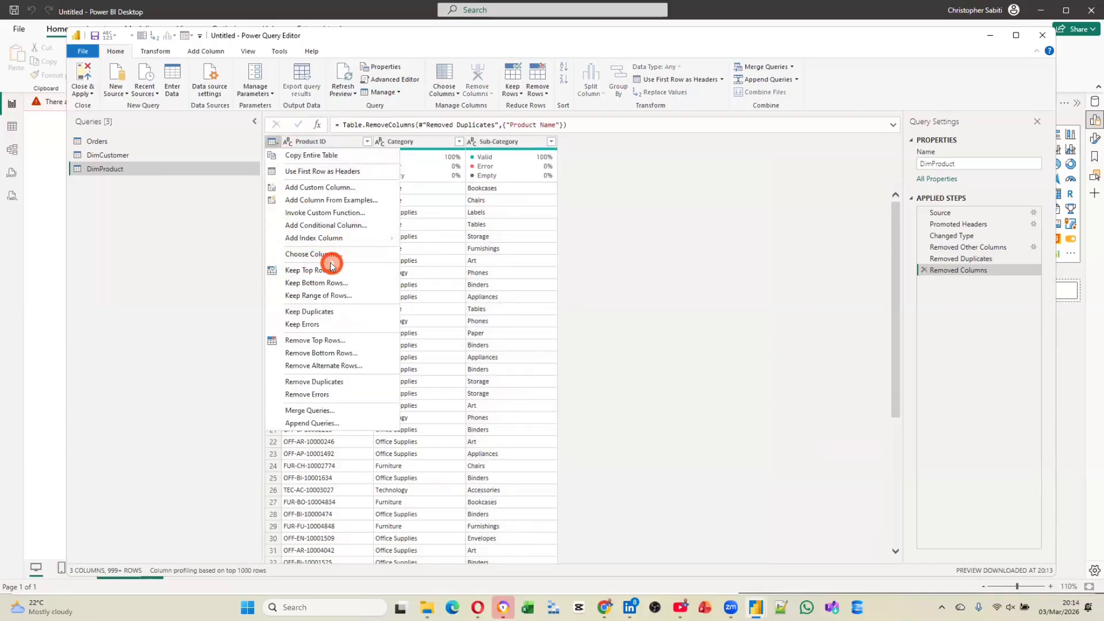
pyautogui.click(878, 333)
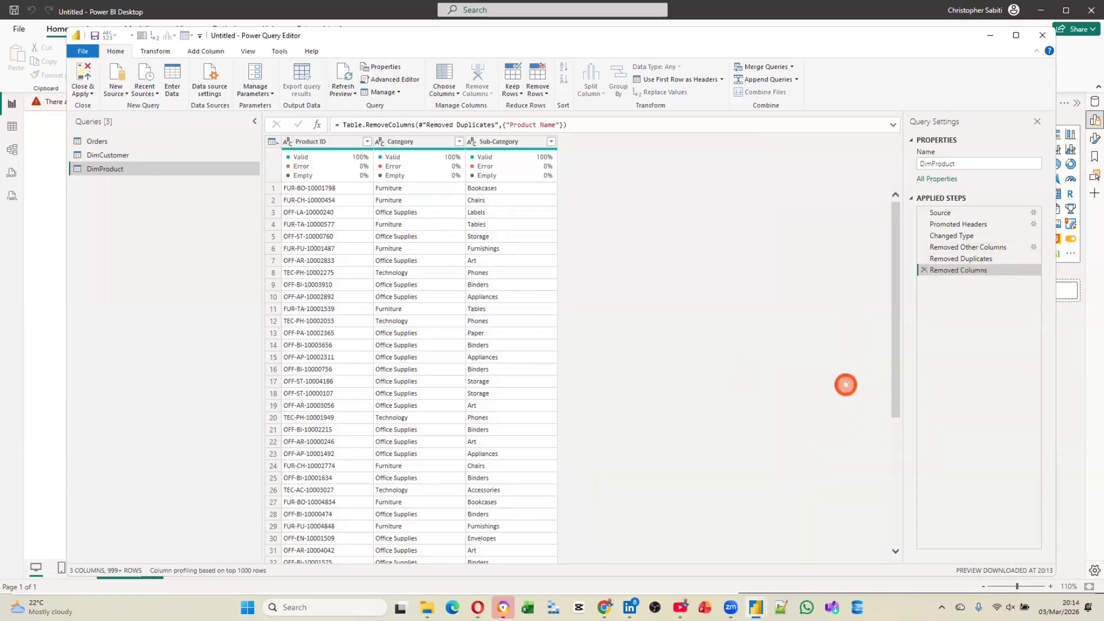
# Step: Start a Flameshot capture, resolve its configuration errors, and frame the query preview together with the applied steps list
pyautogui.click(941, 607)
pyautogui.click(942, 572)
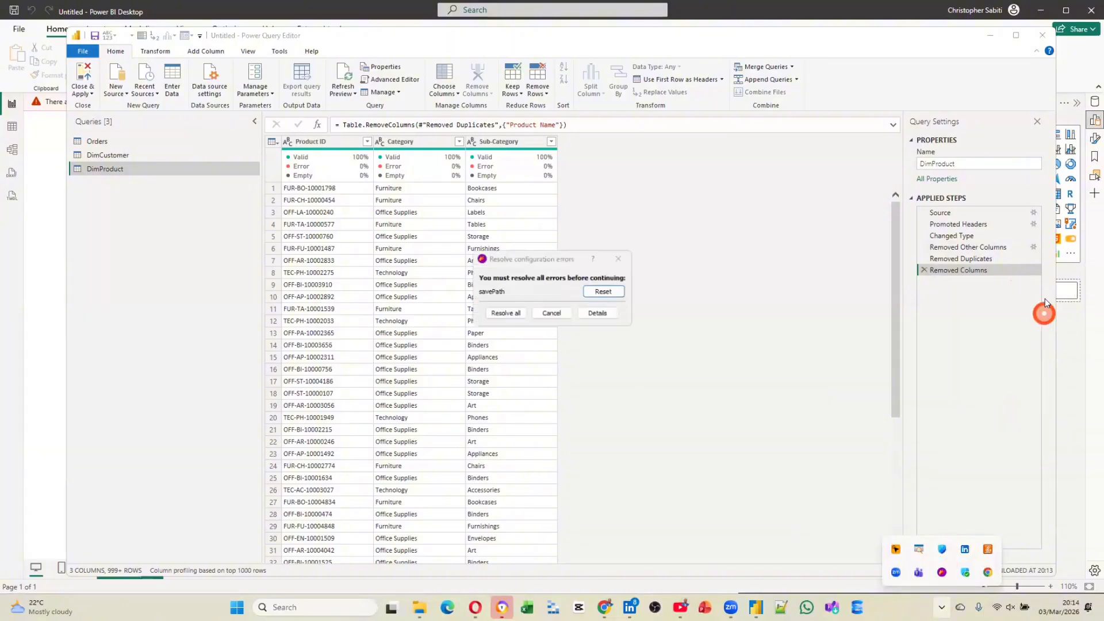
pyautogui.click(512, 315)
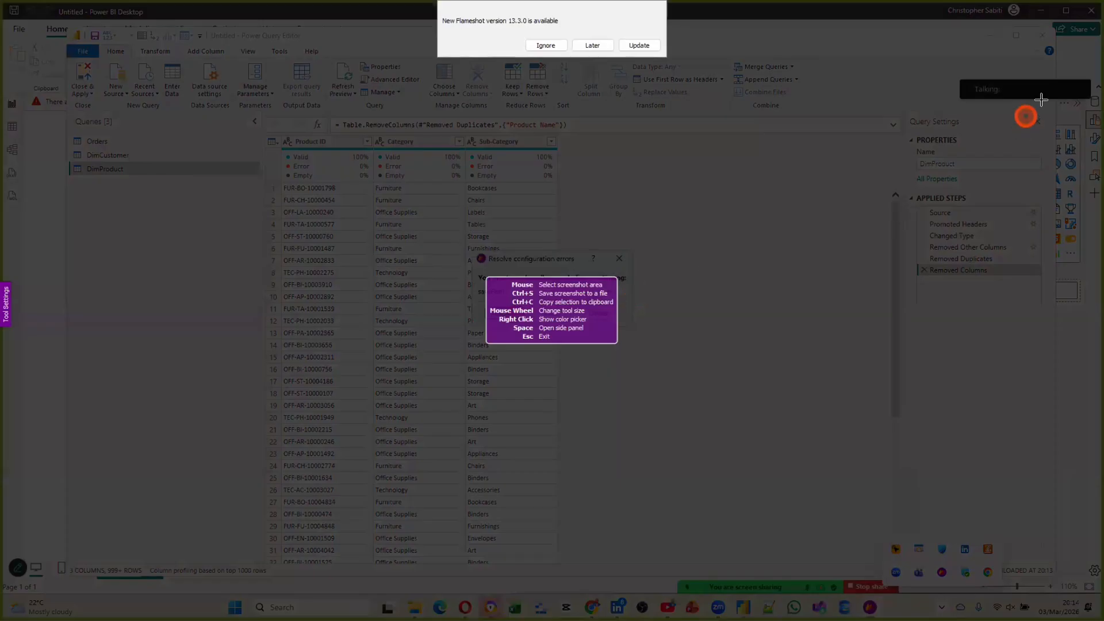
pyautogui.moveTo(1063, 85); pyautogui.dragTo(307, 440)
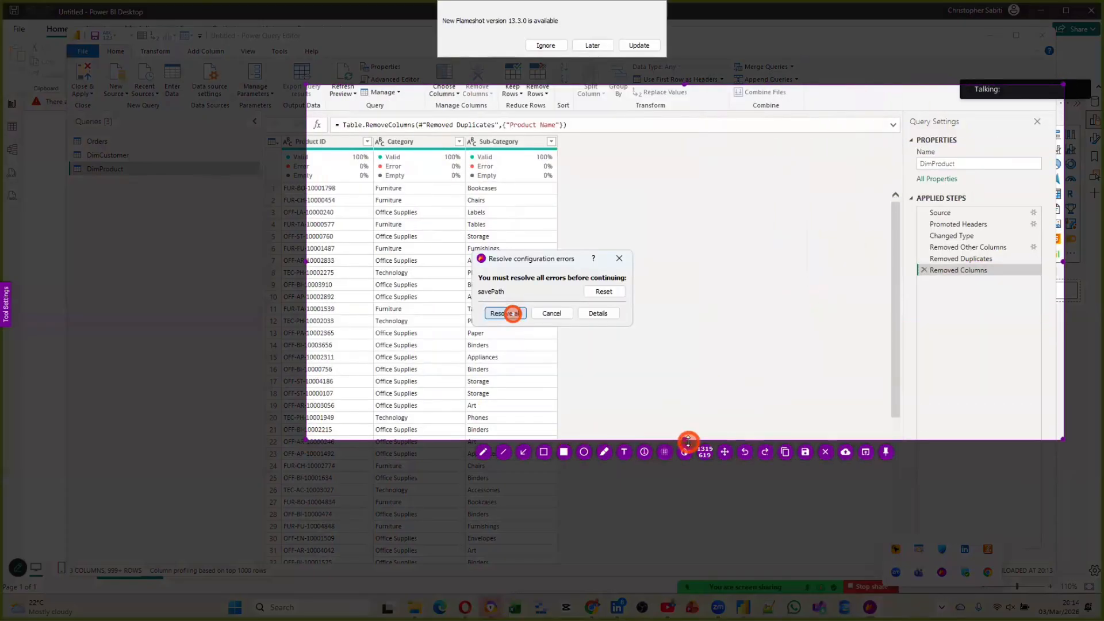
# Step: Add numbered pointers 1 and 2 to the Removed Other Columns and Removed Columns steps, and copy the annotated screenshot
pyautogui.click(644, 452)
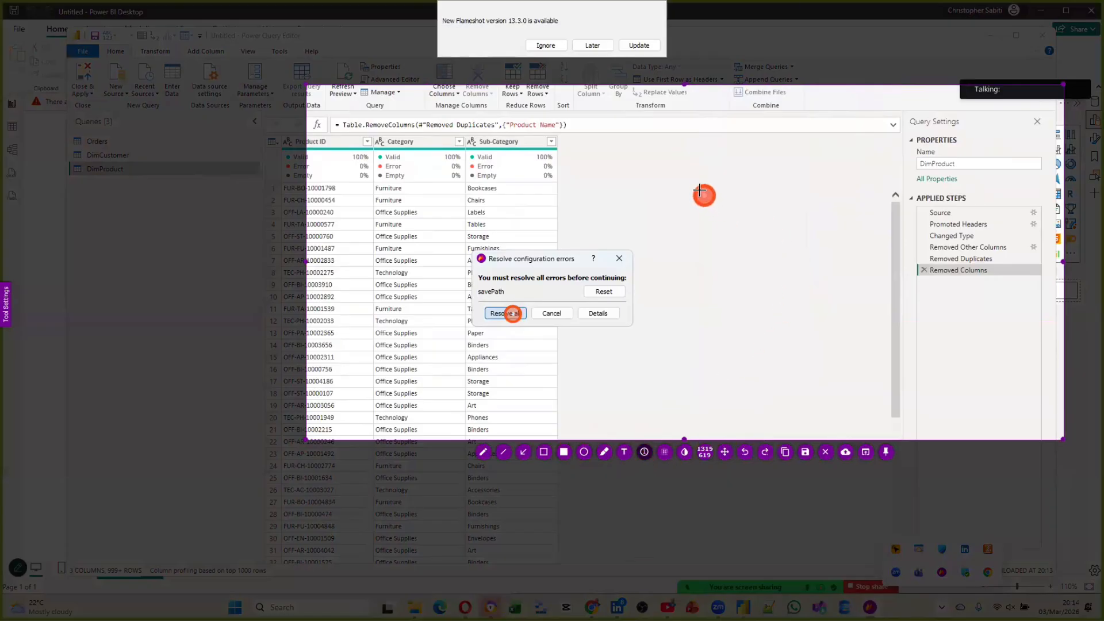
pyautogui.moveTo(671, 194); pyautogui.dragTo(927, 243)
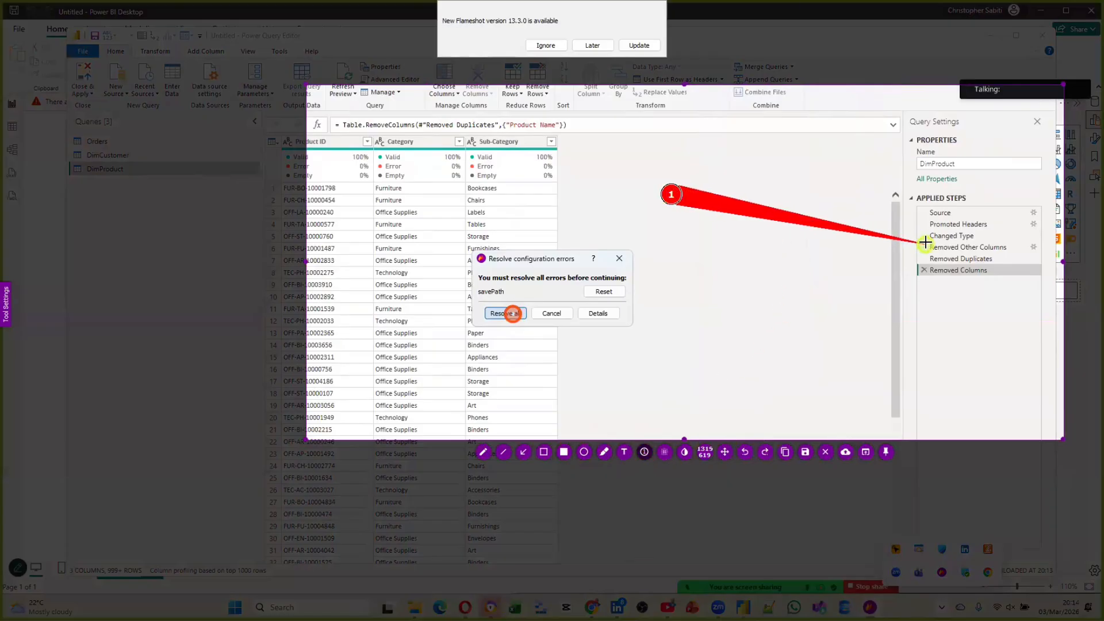
pyautogui.moveTo(731, 355)
pyautogui.mouseDown()
pyautogui.moveTo(867, 272)
pyautogui.moveTo(927, 280)
pyautogui.moveTo(923, 271)
pyautogui.mouseUp()
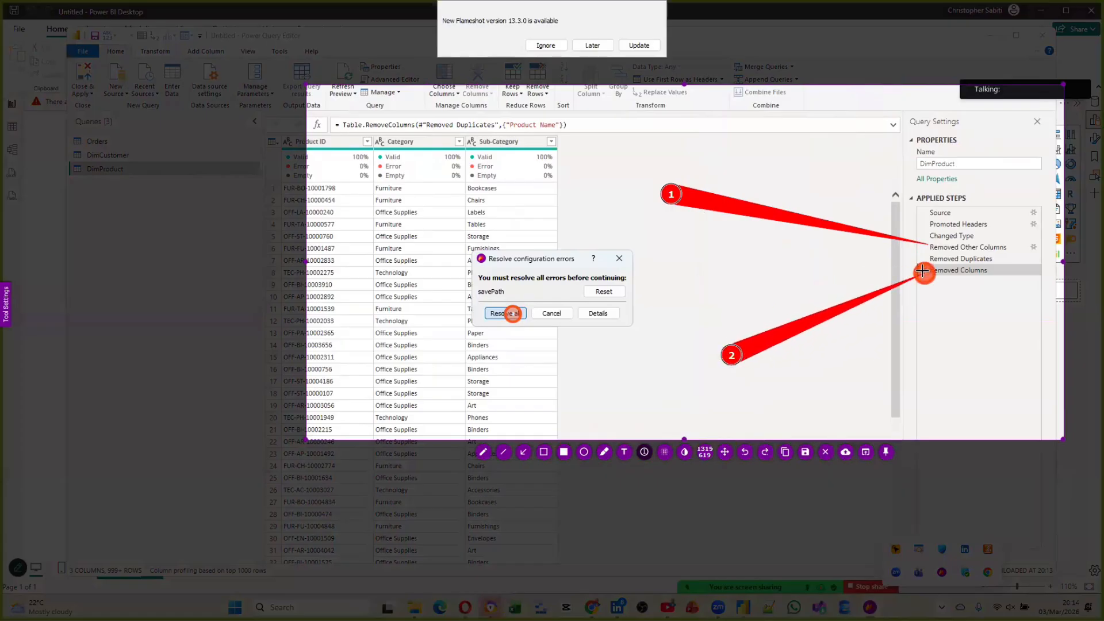
pyautogui.click(1039, 386)
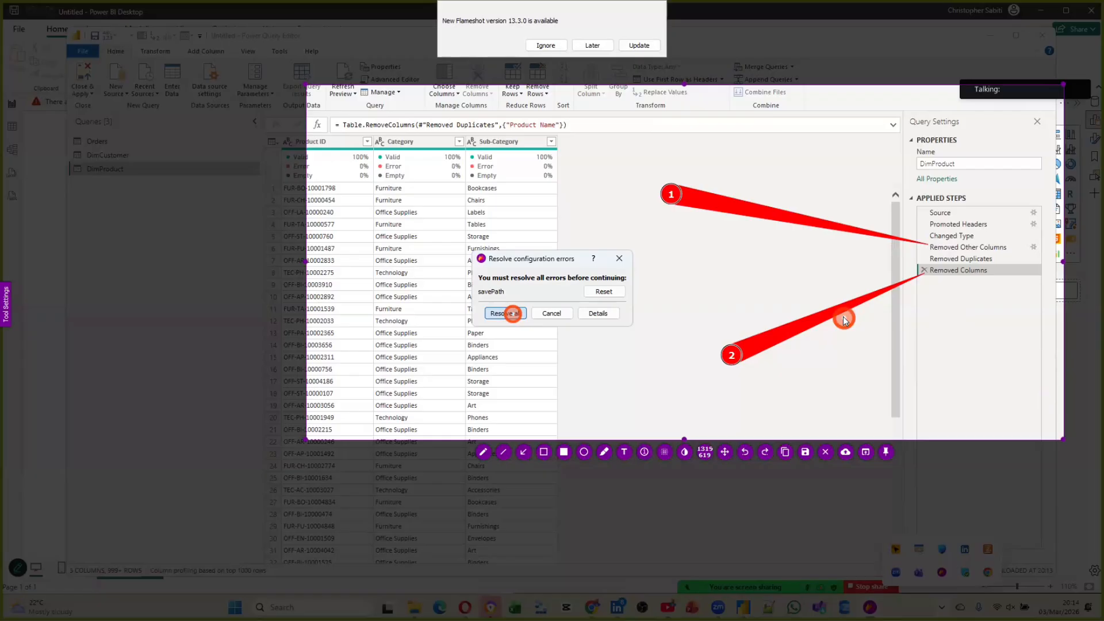
pyautogui.hotkey('ctrl', 'c')
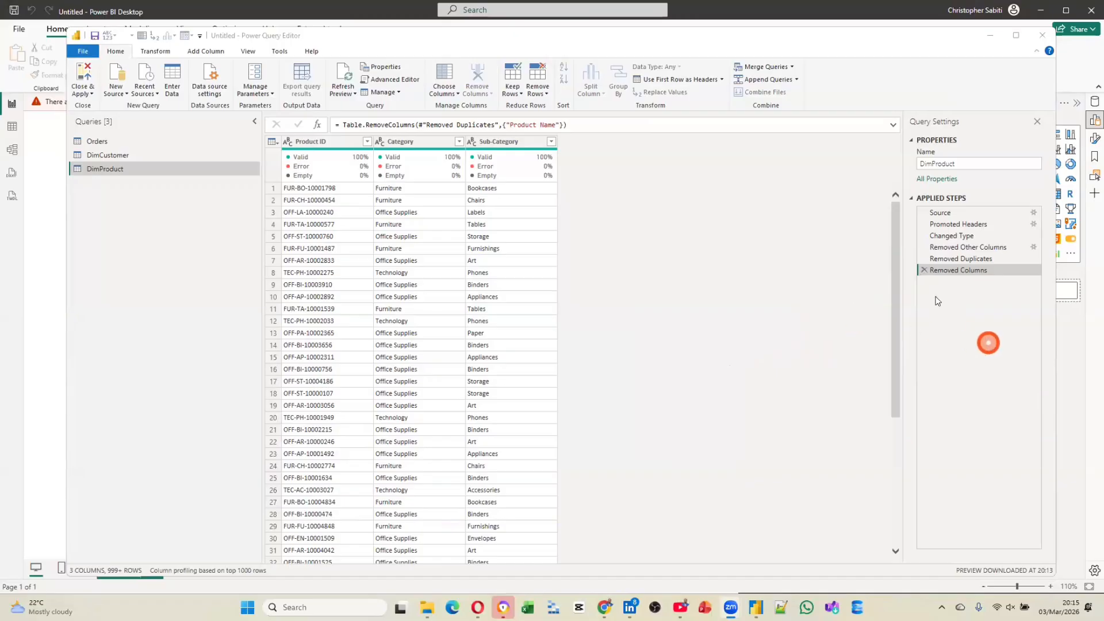
# Step: Delete DimProduct's Removed Columns step and exclude Product Name from the columns kept in its Removed Other Columns step
pyautogui.click(924, 271)
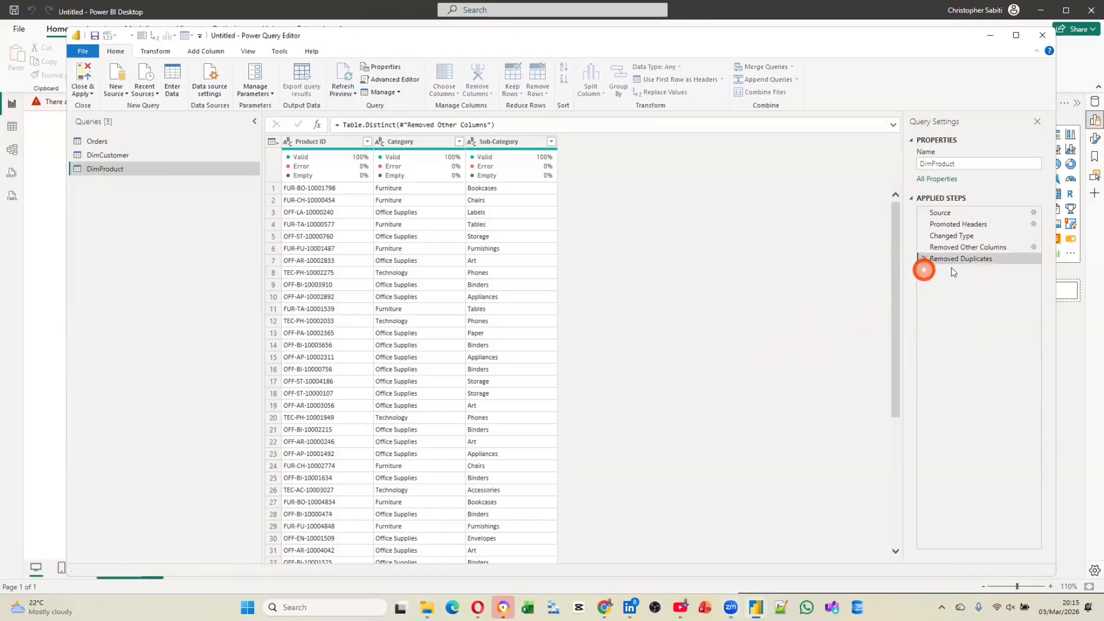
pyautogui.click(1029, 247)
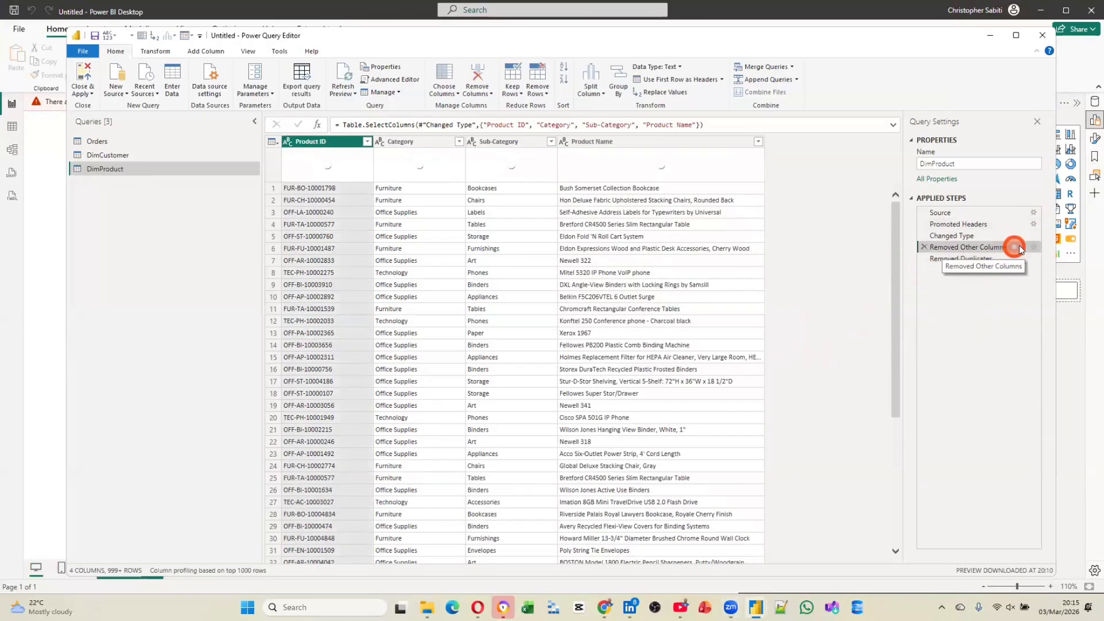
pyautogui.click(1033, 247)
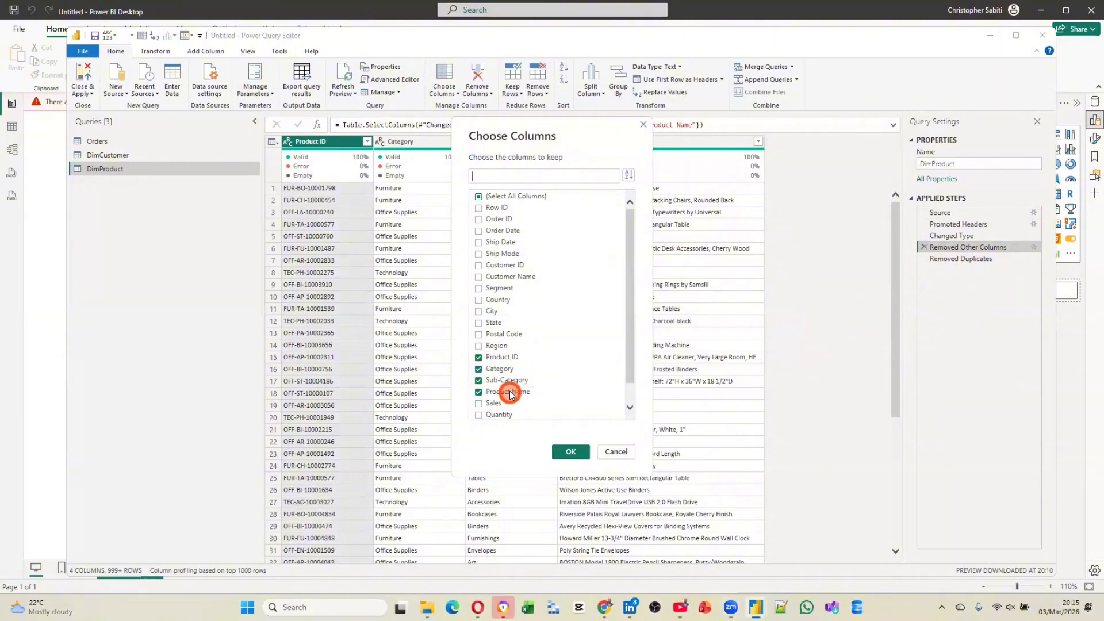
pyautogui.click(507, 397)
pyautogui.click(571, 451)
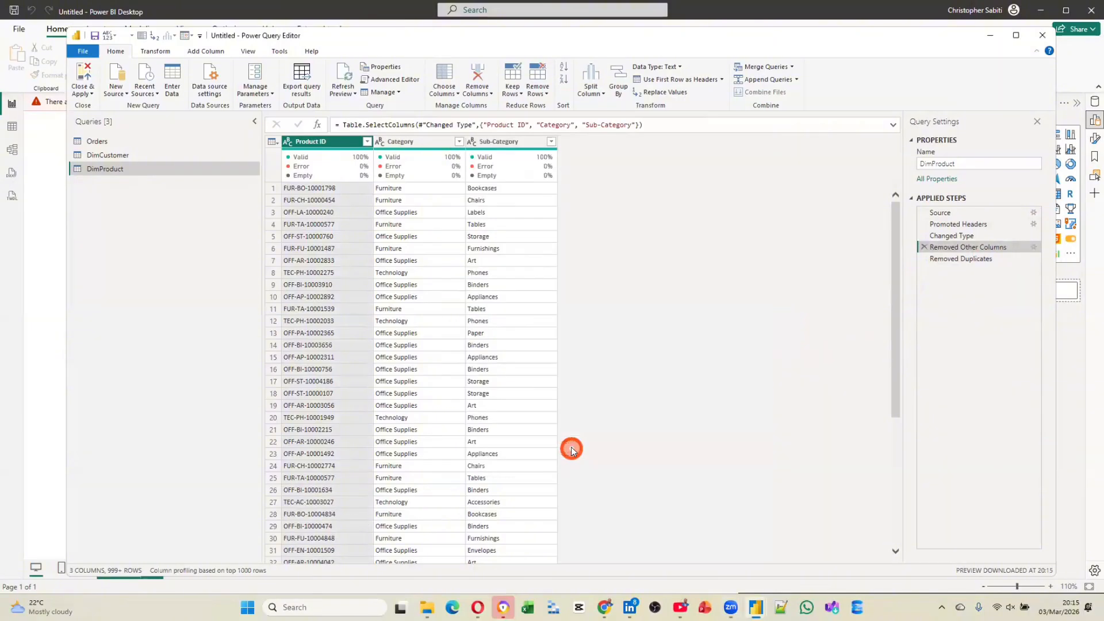
# Step: Return to DimProduct's Removed Duplicates step and check the Product ID column statistics for uniqueness
pyautogui.click(979, 259)
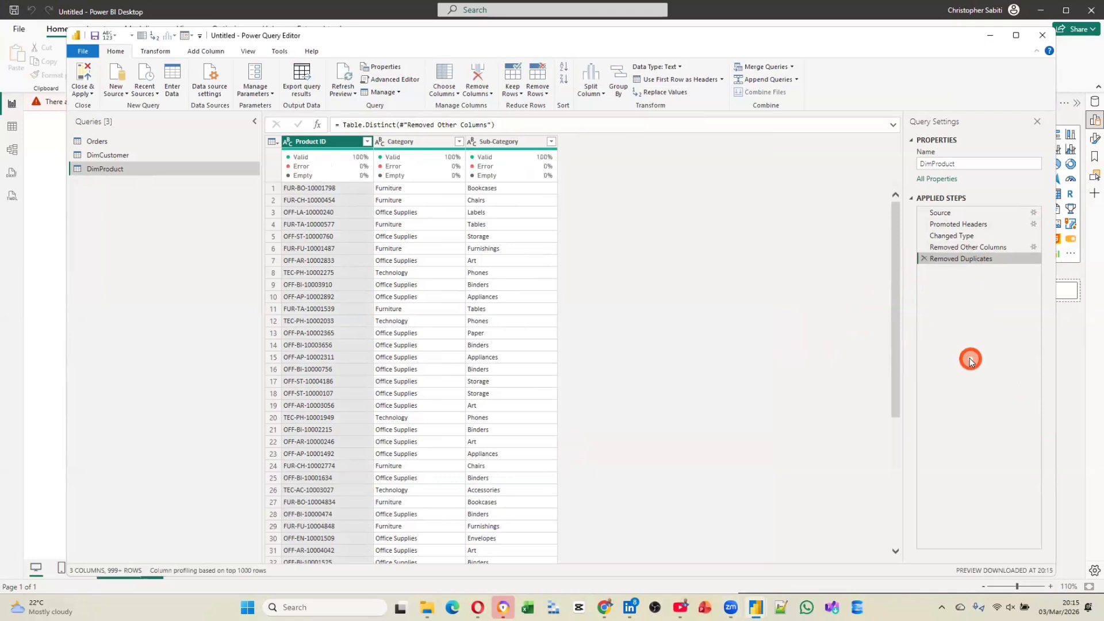
pyautogui.click(469, 355)
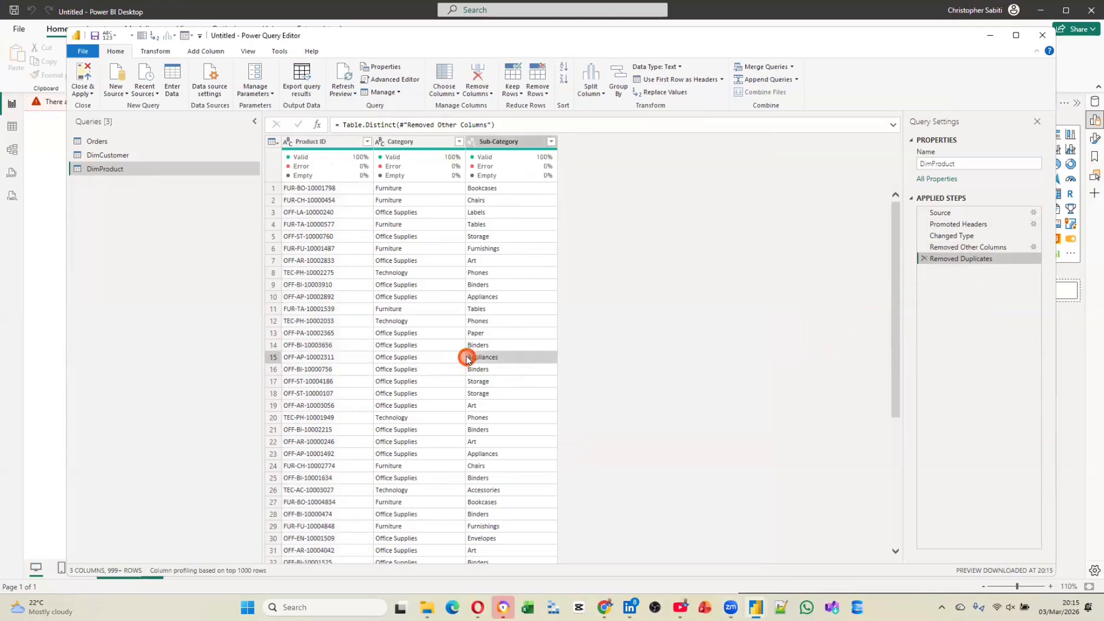
pyautogui.click(337, 141)
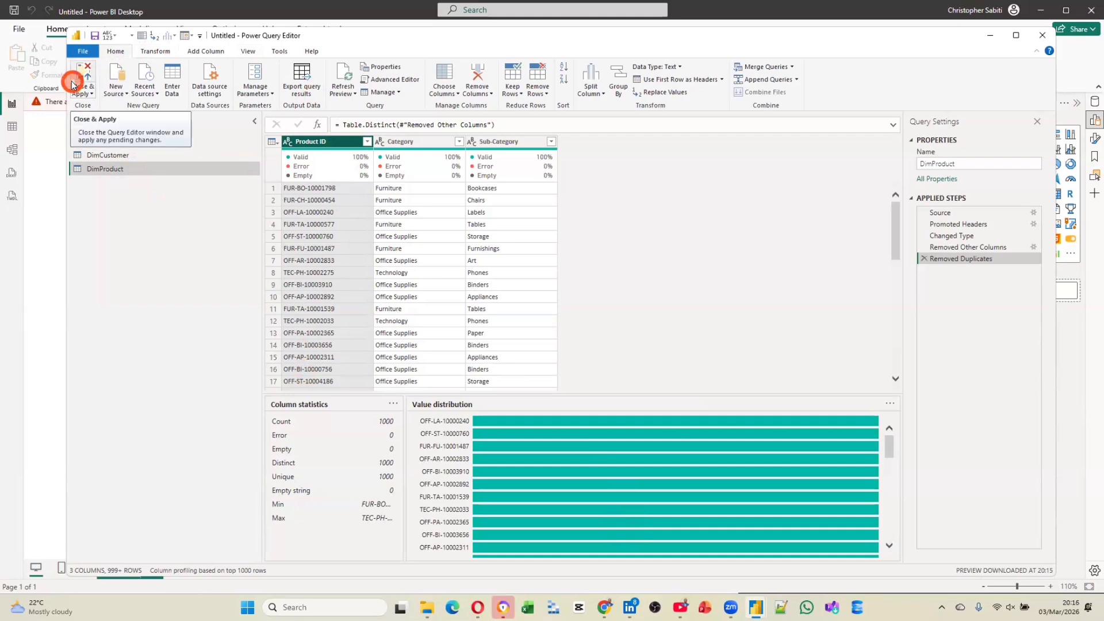
# Step: Remove the Category and Sub-Category columns from the Orders query
pyautogui.click(109, 141)
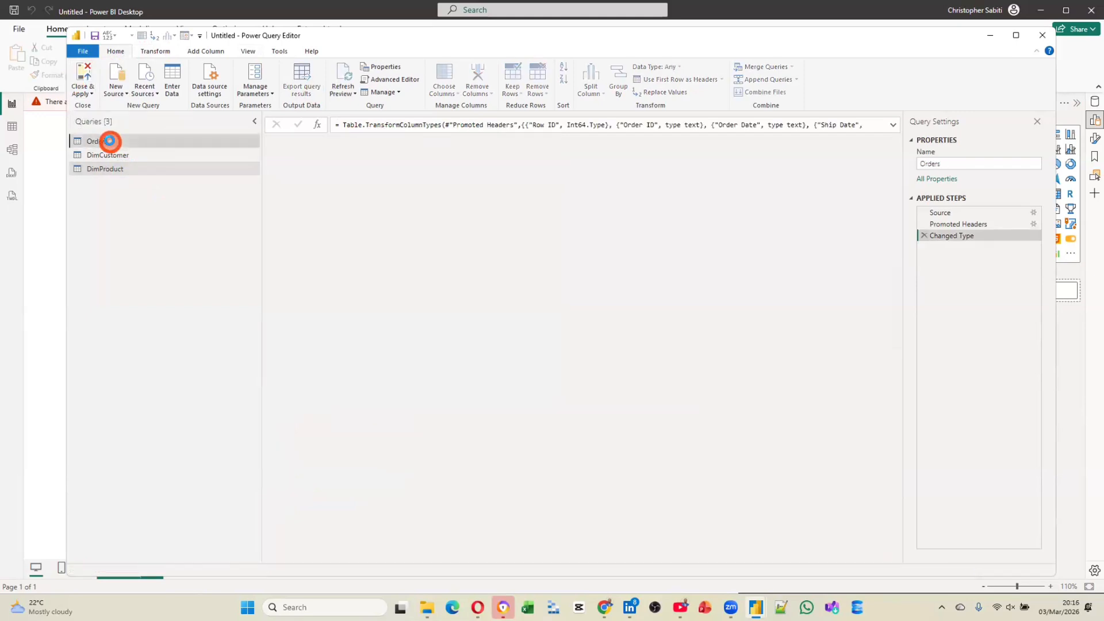
pyautogui.hscroll(5, 577, 198)
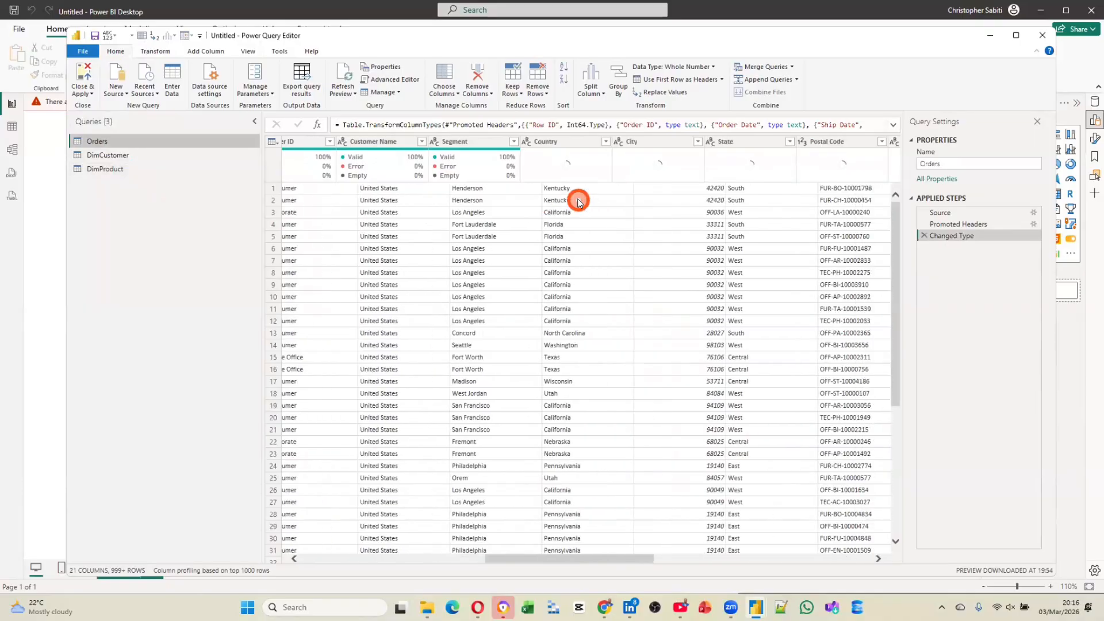
pyautogui.hscroll(3, 578, 200)
pyautogui.hscroll(6, 578, 200)
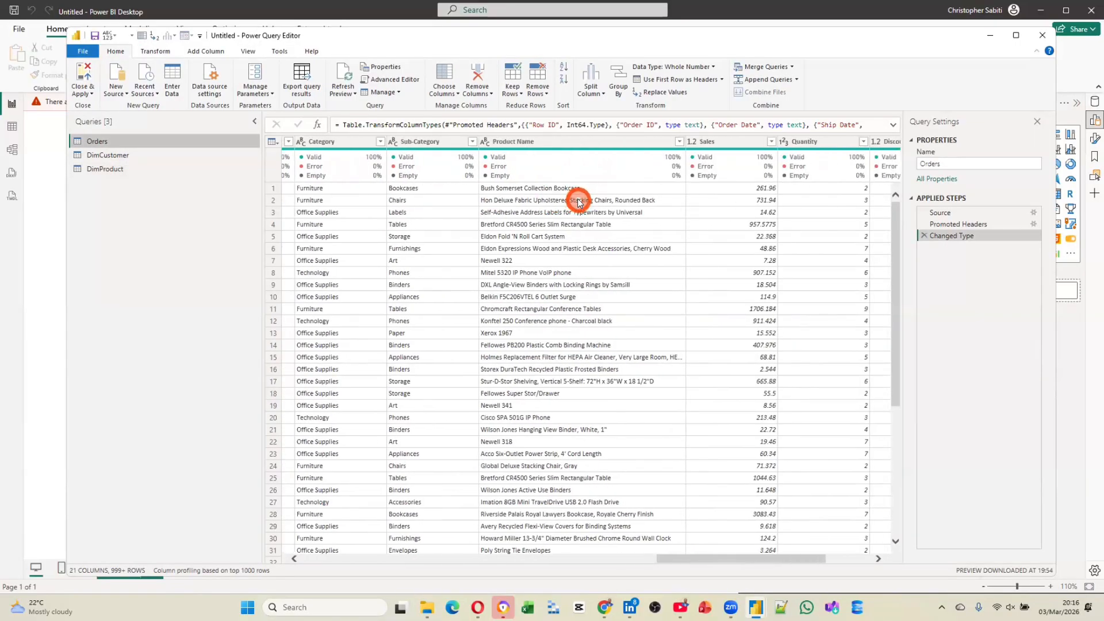
pyautogui.hscroll(3, 578, 201)
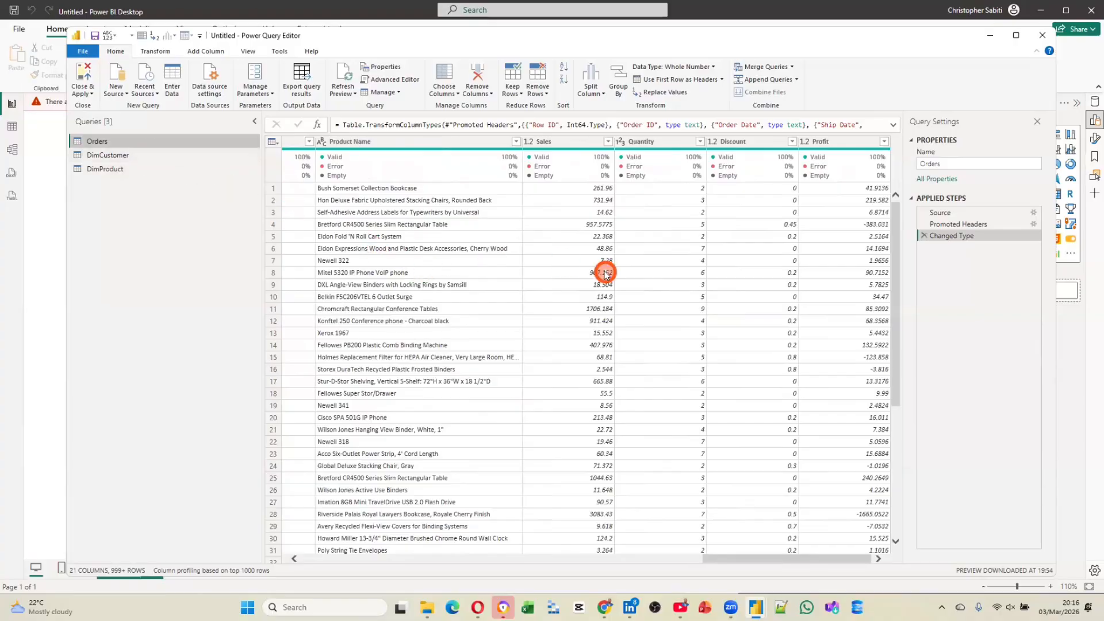
pyautogui.hscroll(-3, 604, 272)
pyautogui.hscroll(-5, 604, 272)
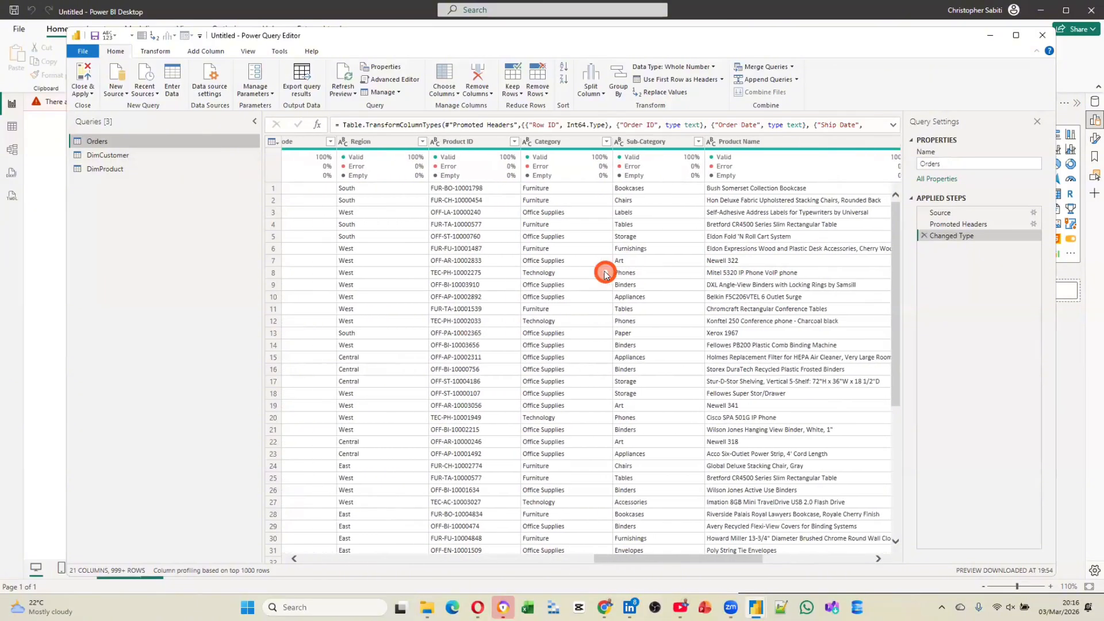
pyautogui.click(649, 140)
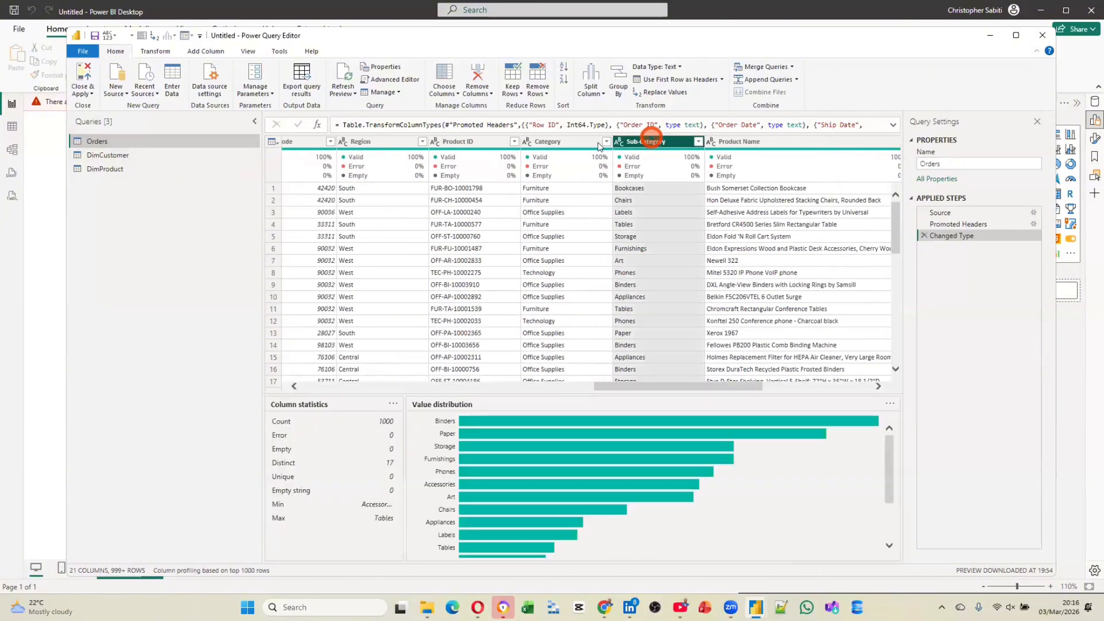
pyautogui.keyDown('ctrl'); pyautogui.click(575, 146); pyautogui.keyUp('ctrl')
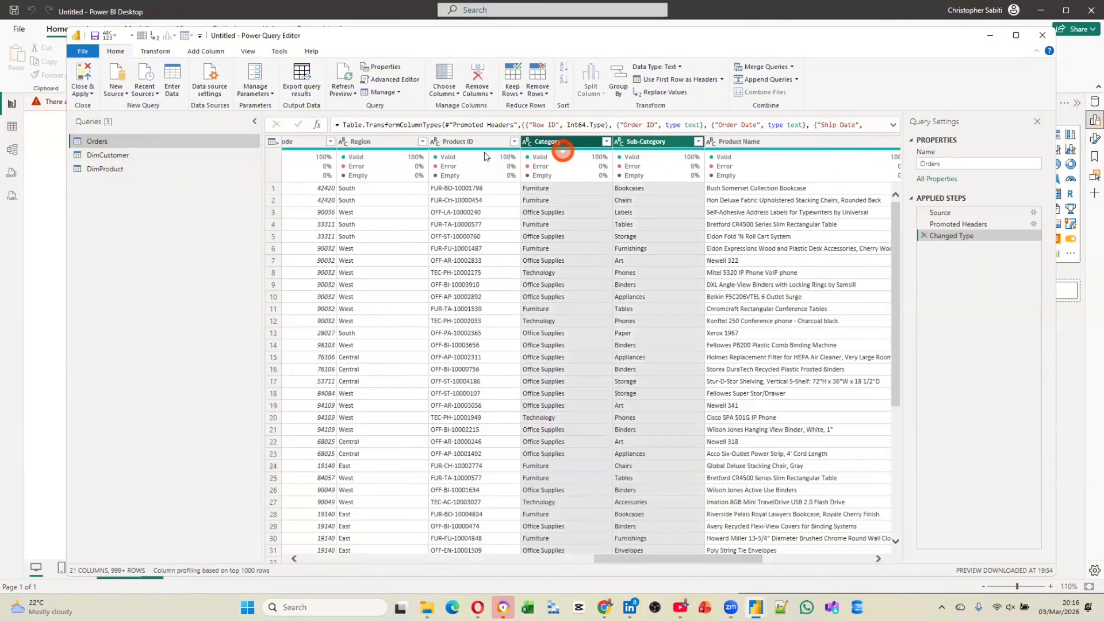
pyautogui.moveTo(482, 222)
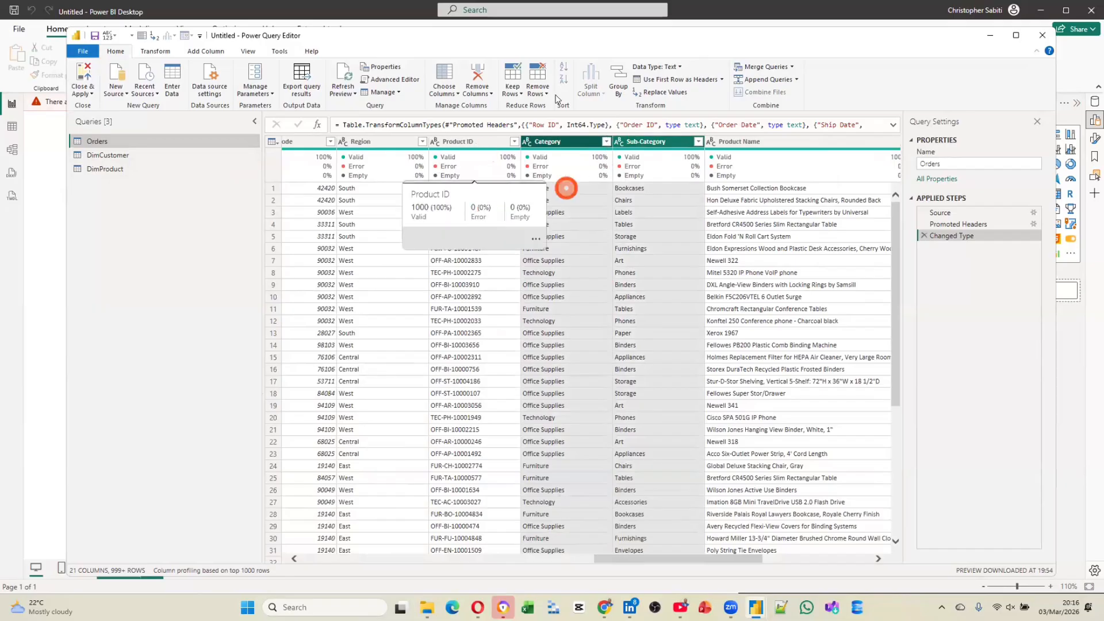
pyautogui.click(480, 68)
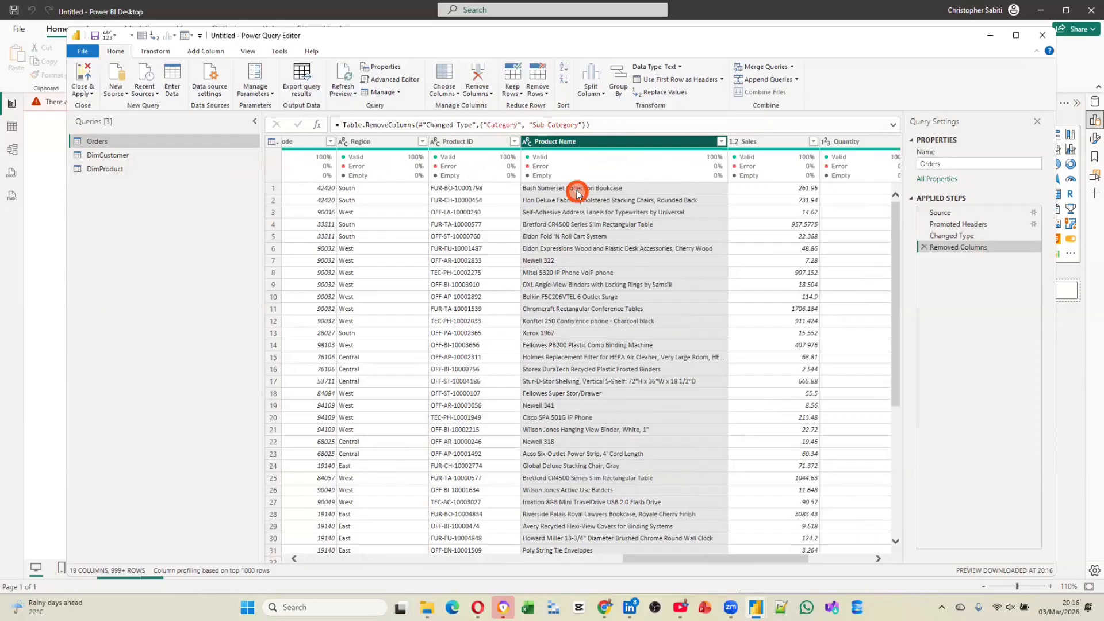
# Step: Remove the Customer Name, Segment and Country columns from the Orders query
pyautogui.hscroll(-5, 578, 194)
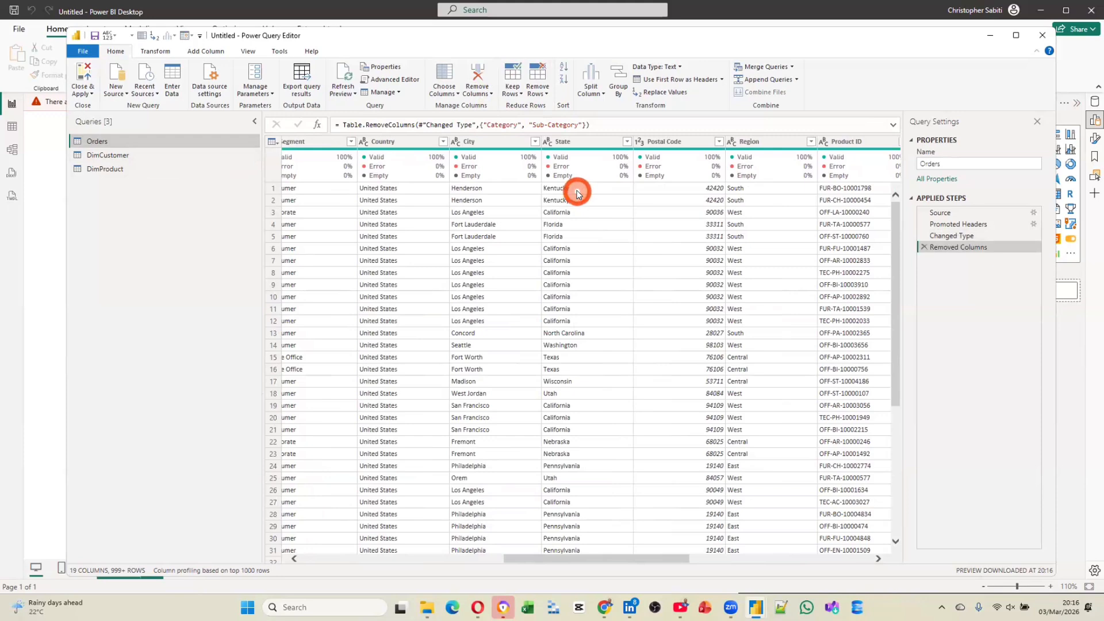
pyautogui.hscroll(-4, 577, 193)
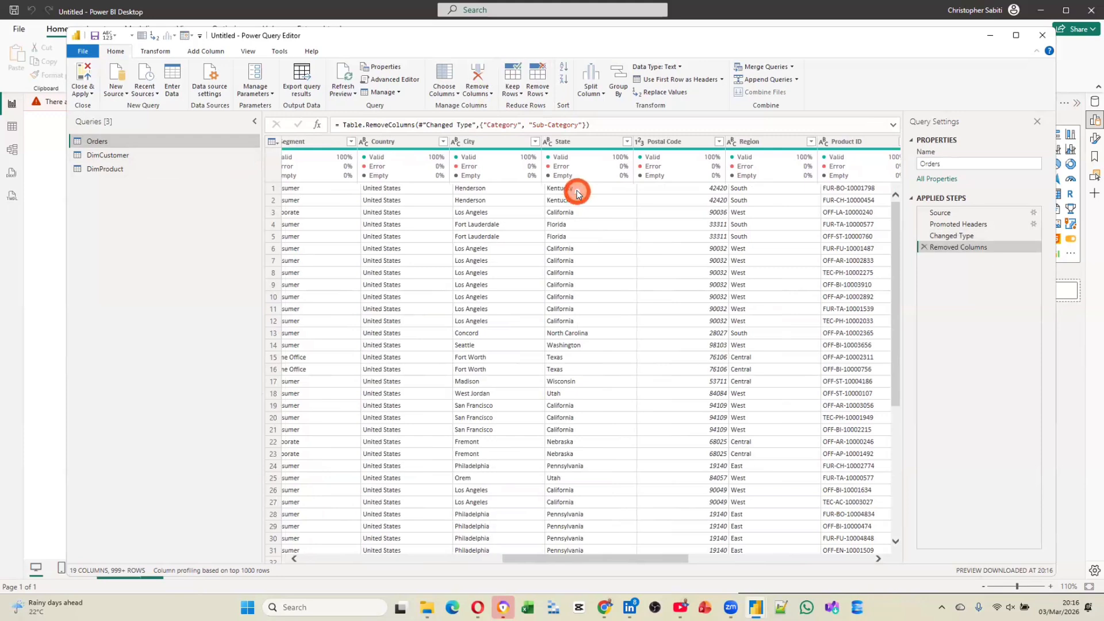
pyautogui.click(483, 143)
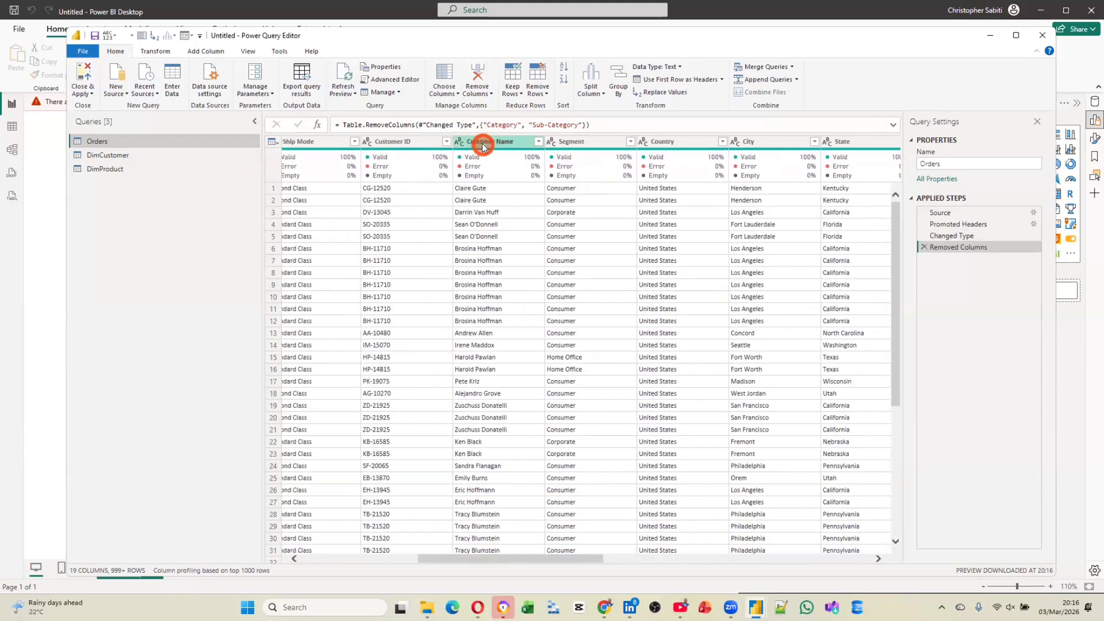
pyautogui.click(499, 143)
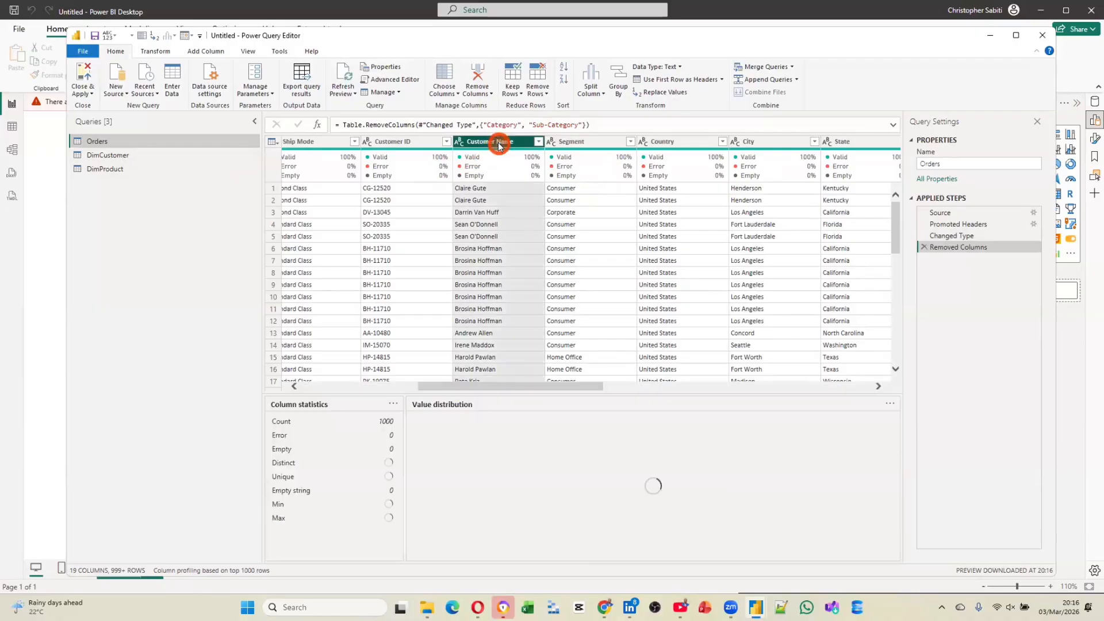
pyautogui.keyDown('ctrl'); pyautogui.click(600, 142); pyautogui.keyUp('ctrl')
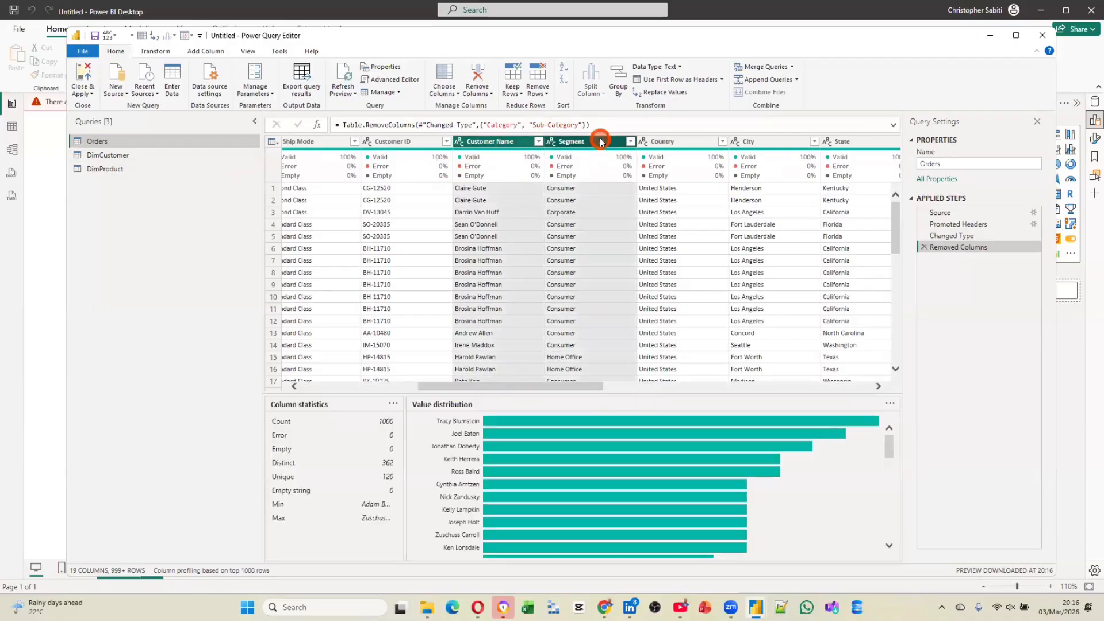
pyautogui.keyDown('ctrl'); pyautogui.click(664, 142); pyautogui.keyUp('ctrl')
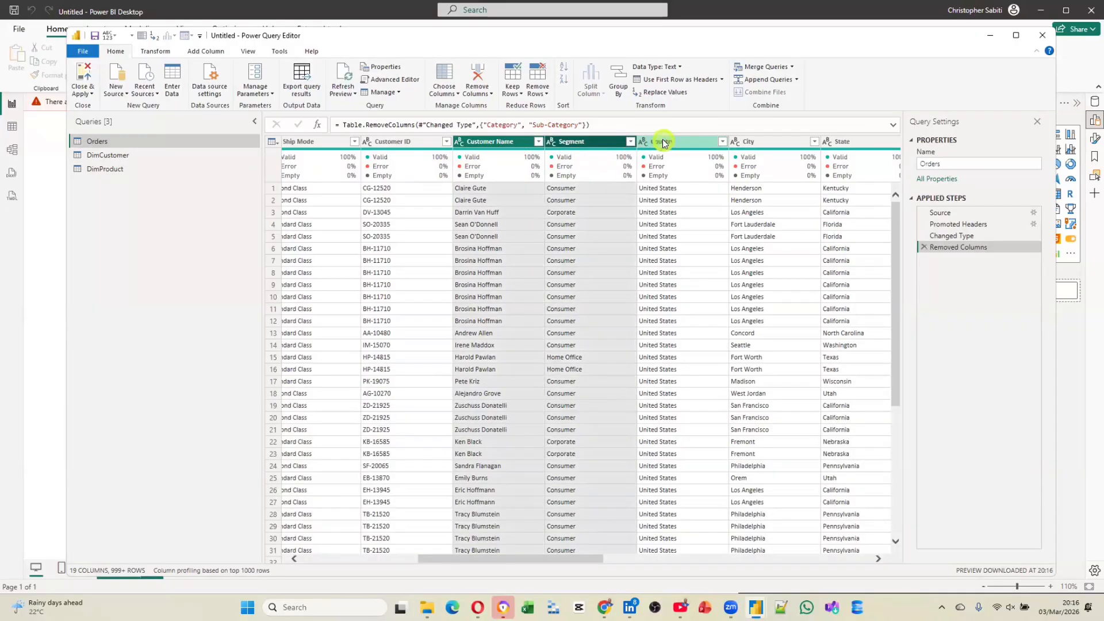
pyautogui.rightClick(664, 143)
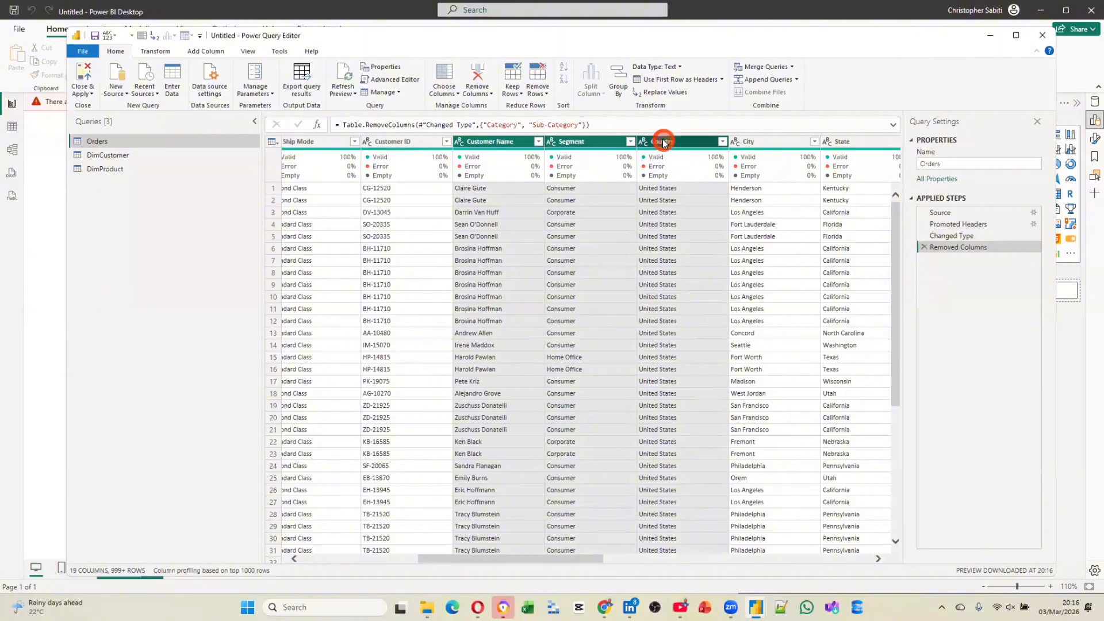
pyautogui.click(476, 69)
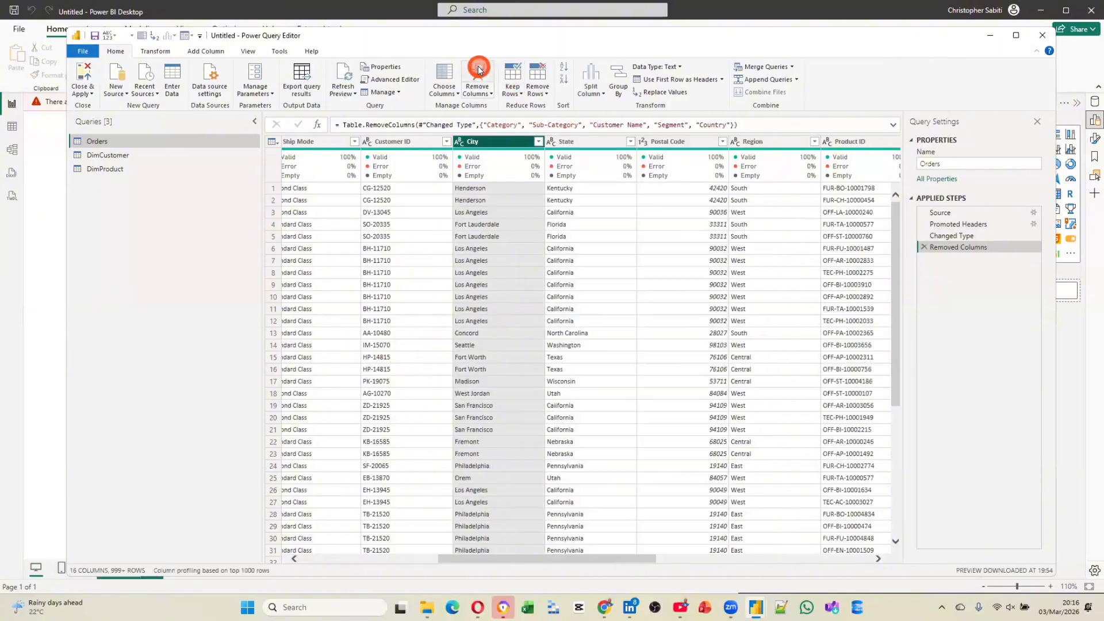
# Step: Review the columns remaining in the Orders query, including Product Name and the sales figures, and check the DimCustomer query
pyautogui.hscroll(10, 540, 264)
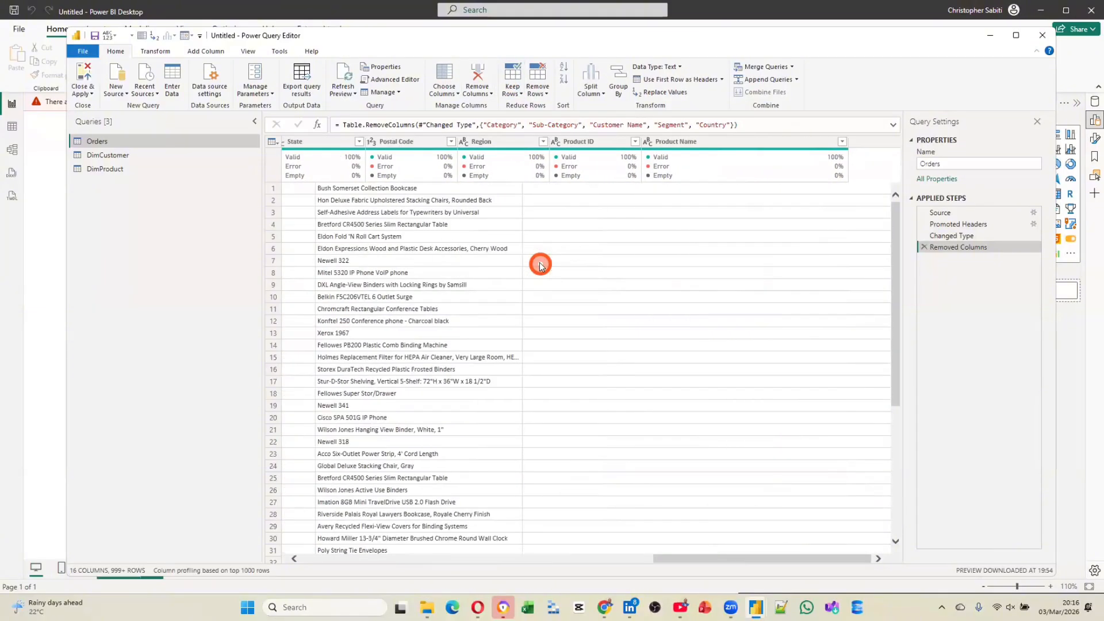
pyautogui.hscroll(-10, 539, 264)
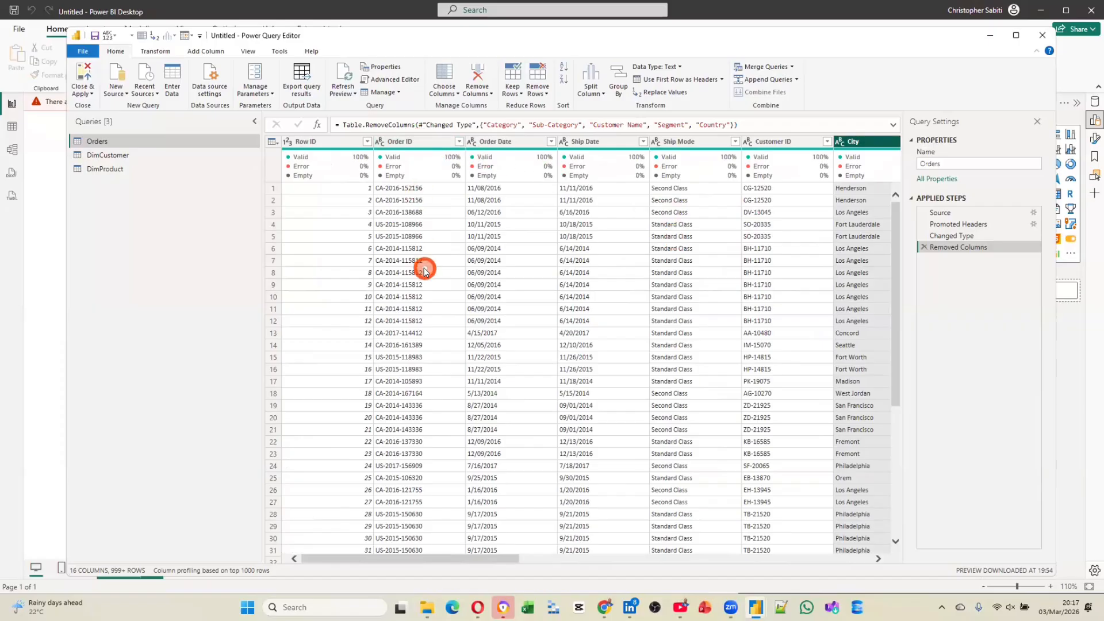
pyautogui.hscroll(5, 425, 270)
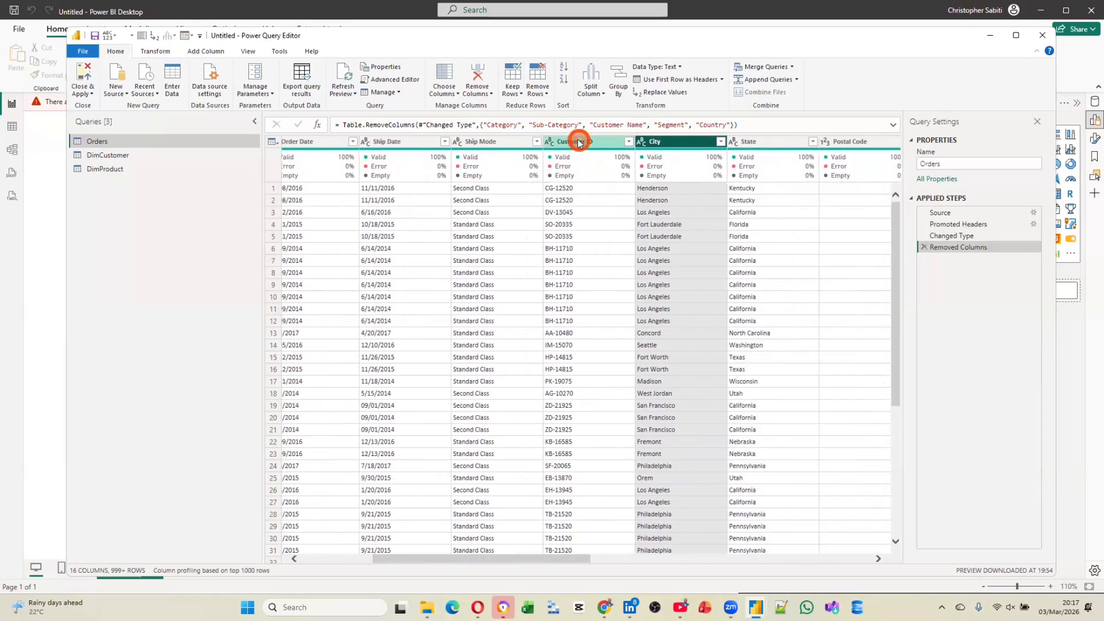
pyautogui.hscroll(9, 582, 194)
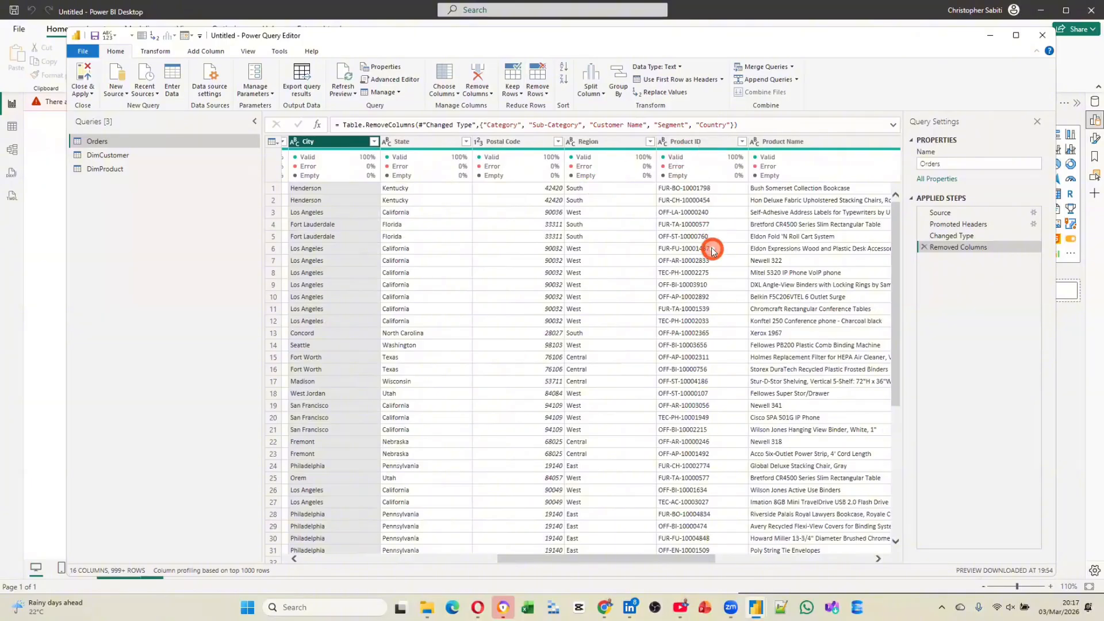
pyautogui.hscroll(3, 712, 250)
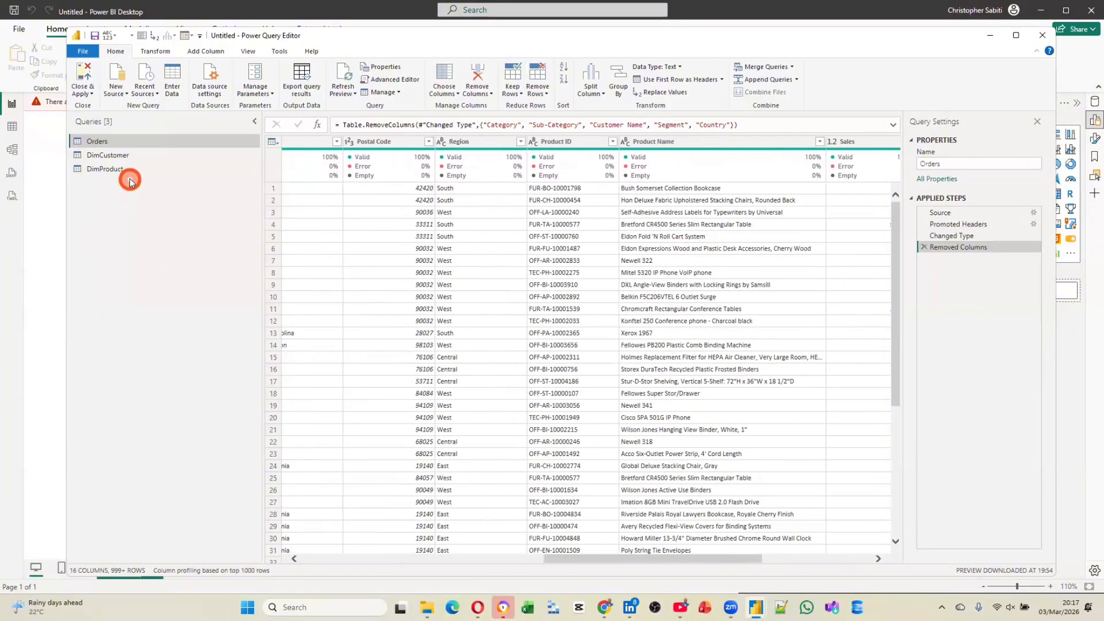
pyautogui.hscroll(7, 569, 334)
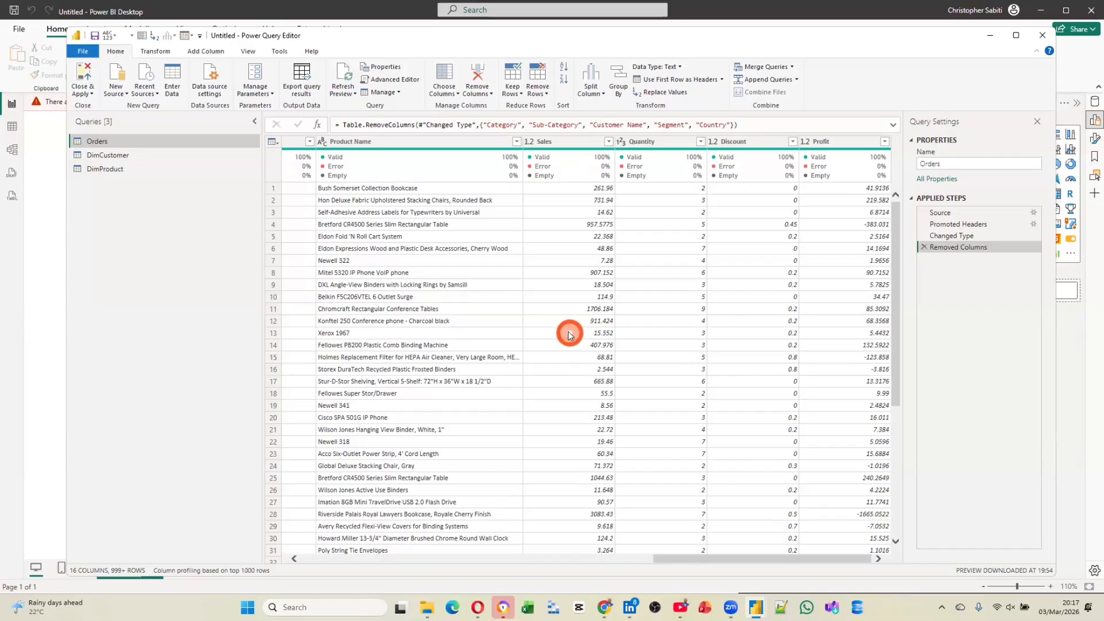
pyautogui.click(128, 158)
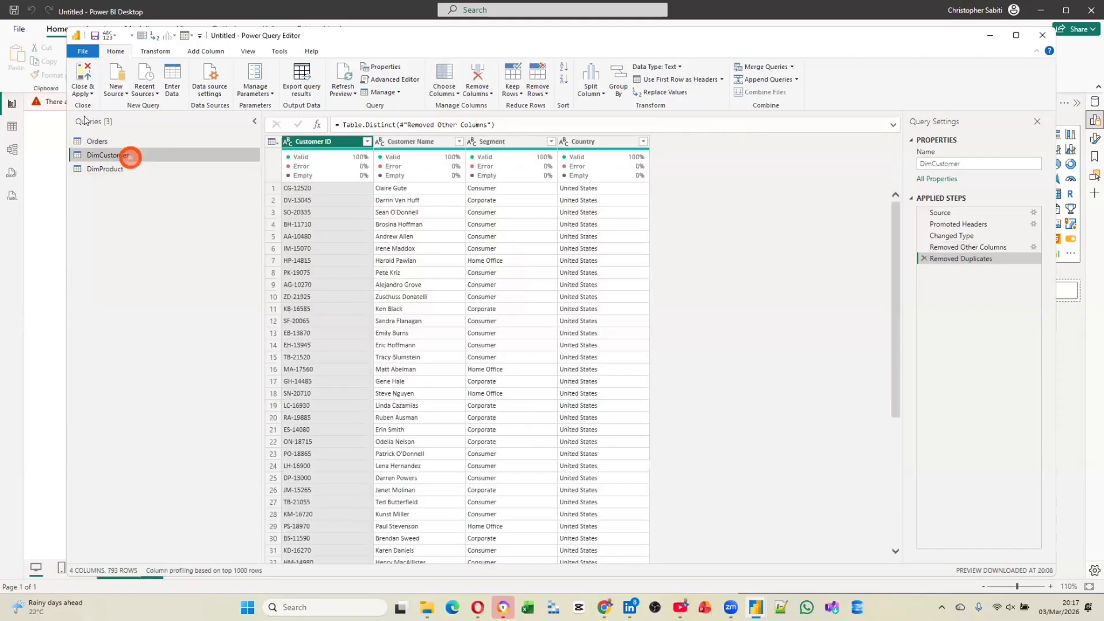
# Step: Close the query editor applying all changes, and inspect the loaded DimCustomer, DimProduct and Orders tables in Table view
pyautogui.click(82, 74)
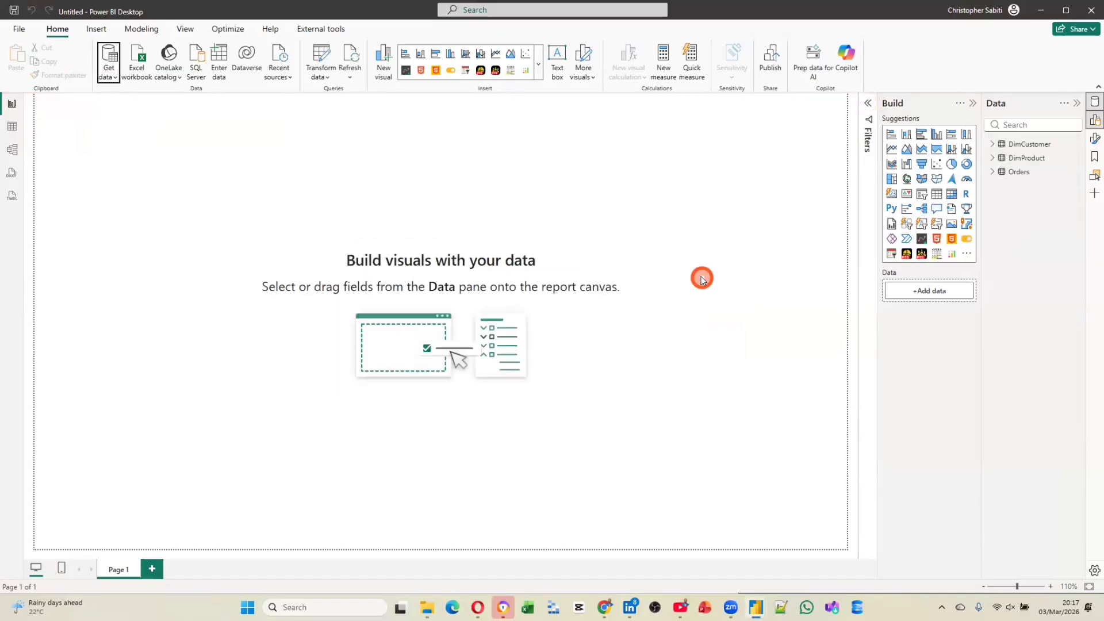
pyautogui.click(14, 126)
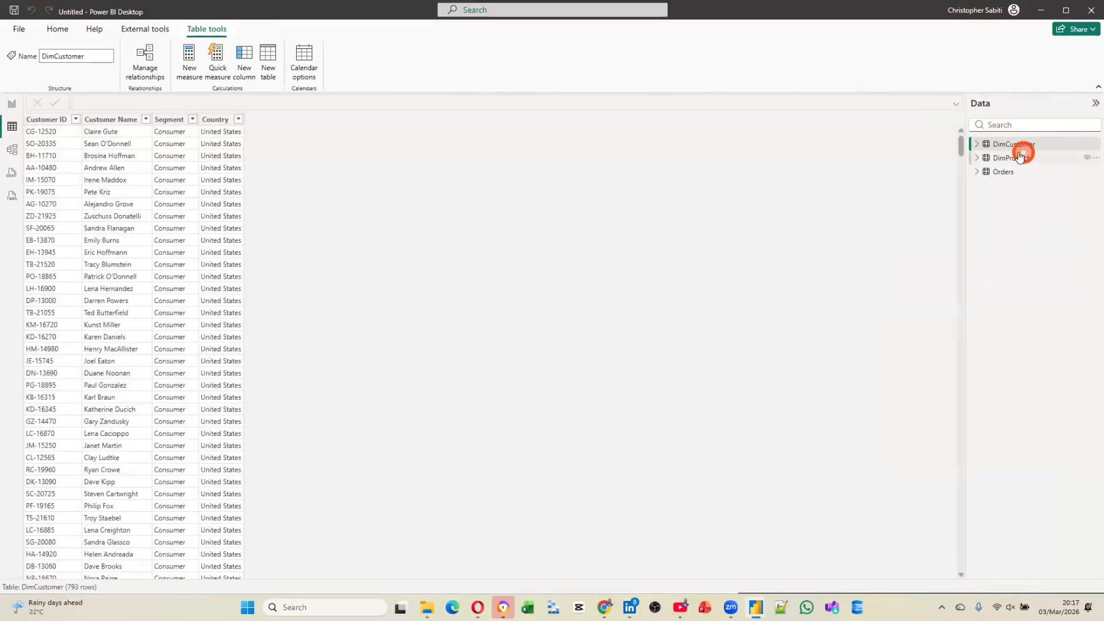
pyautogui.click(1018, 158)
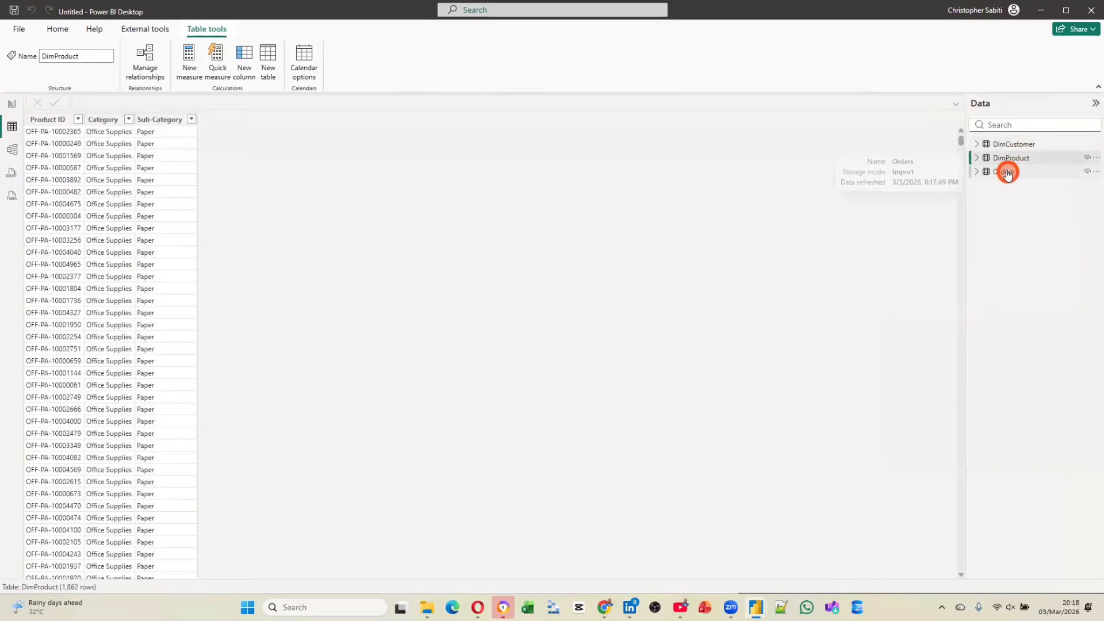
pyautogui.click(1007, 175)
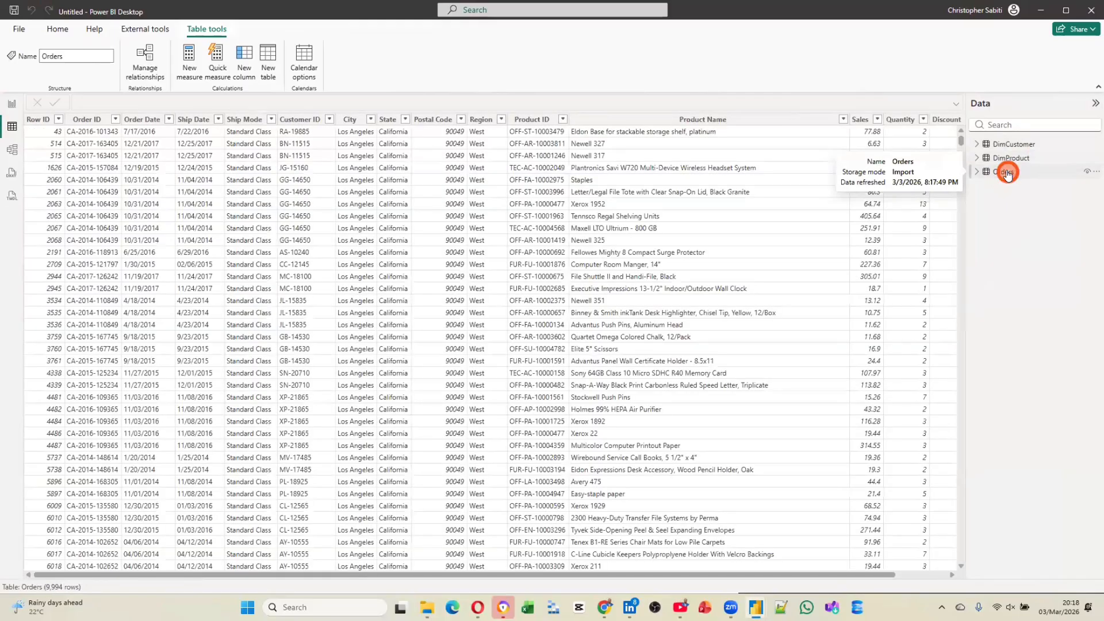
# Step: Arrange the model diagram with Orders below and between the two dimension tables, moving DimCustomer farther away from DimProduct
pyautogui.click(12, 151)
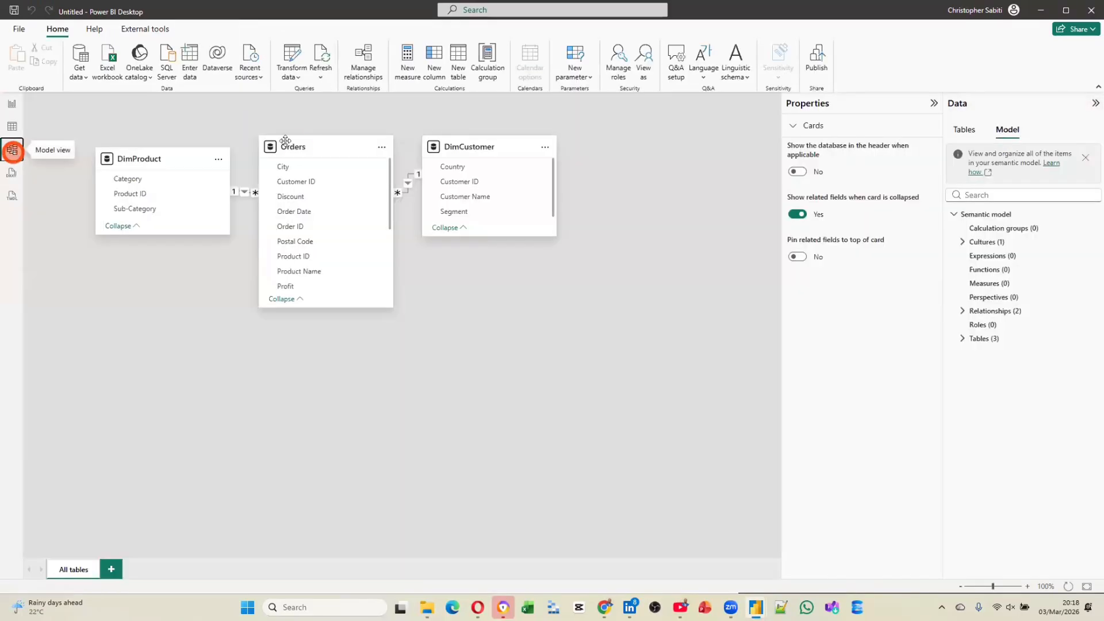
pyautogui.moveTo(296, 148); pyautogui.dragTo(320, 345)
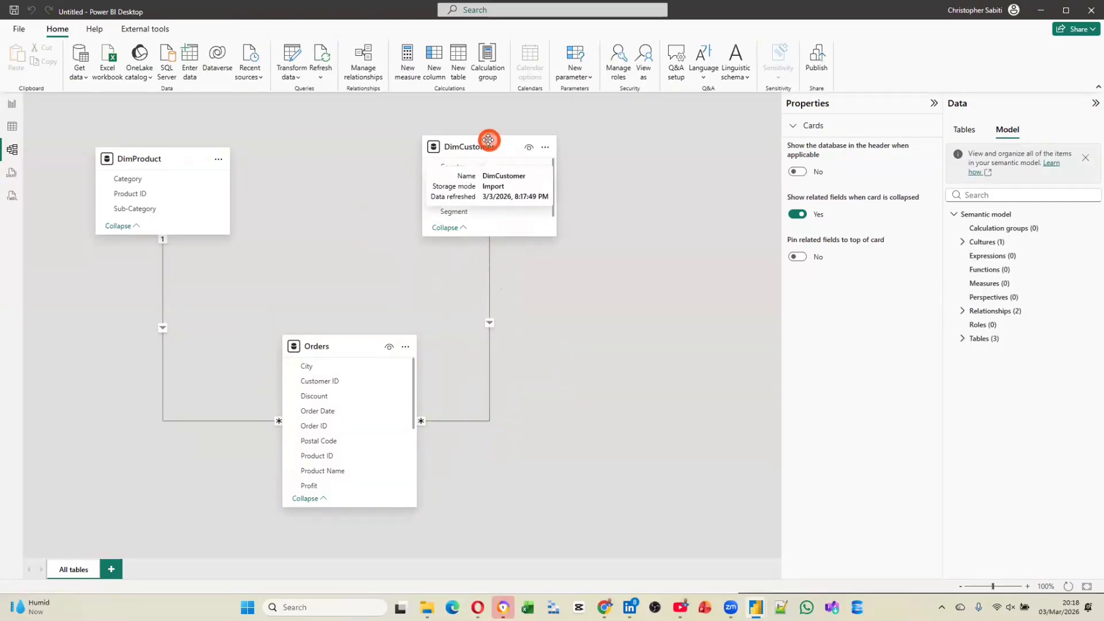
pyautogui.moveTo(488, 141); pyautogui.dragTo(634, 114)
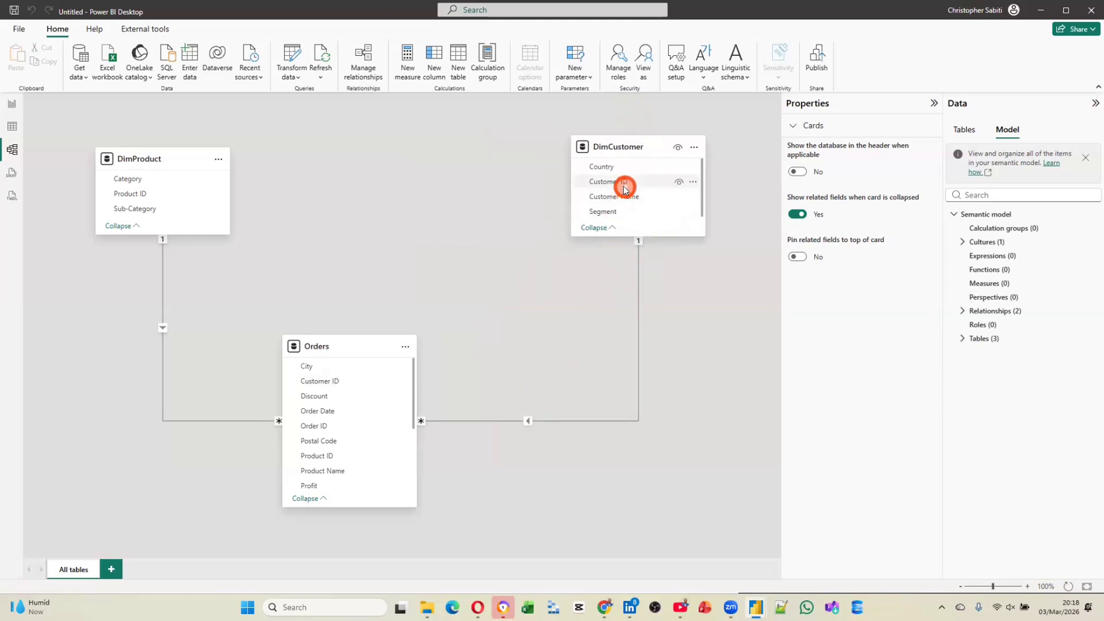
# Step: Examine the Orders to DimCustomer relationship settings and its cross-filter direction options, and leave without saving
pyautogui.click(352, 411)
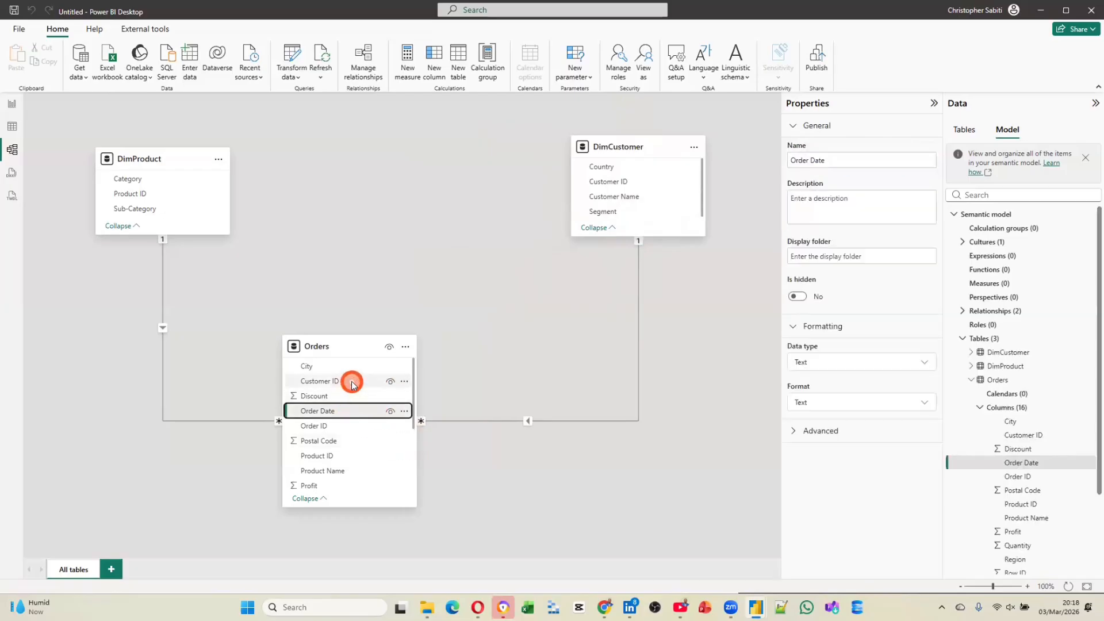
pyautogui.doubleClick(585, 420)
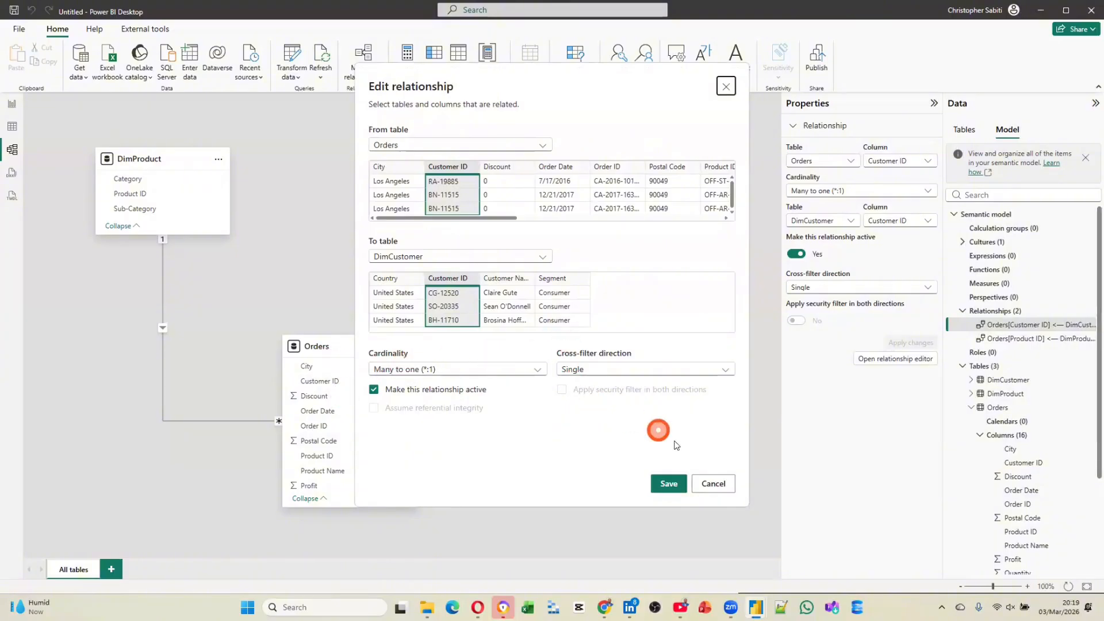
pyautogui.click(617, 373)
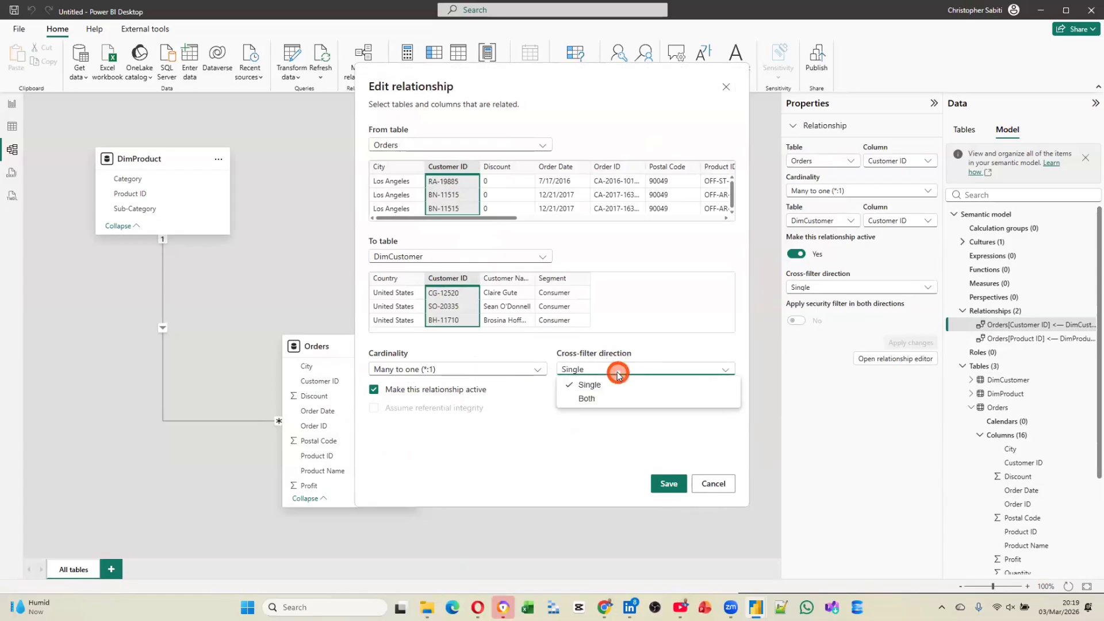
pyautogui.click(708, 483)
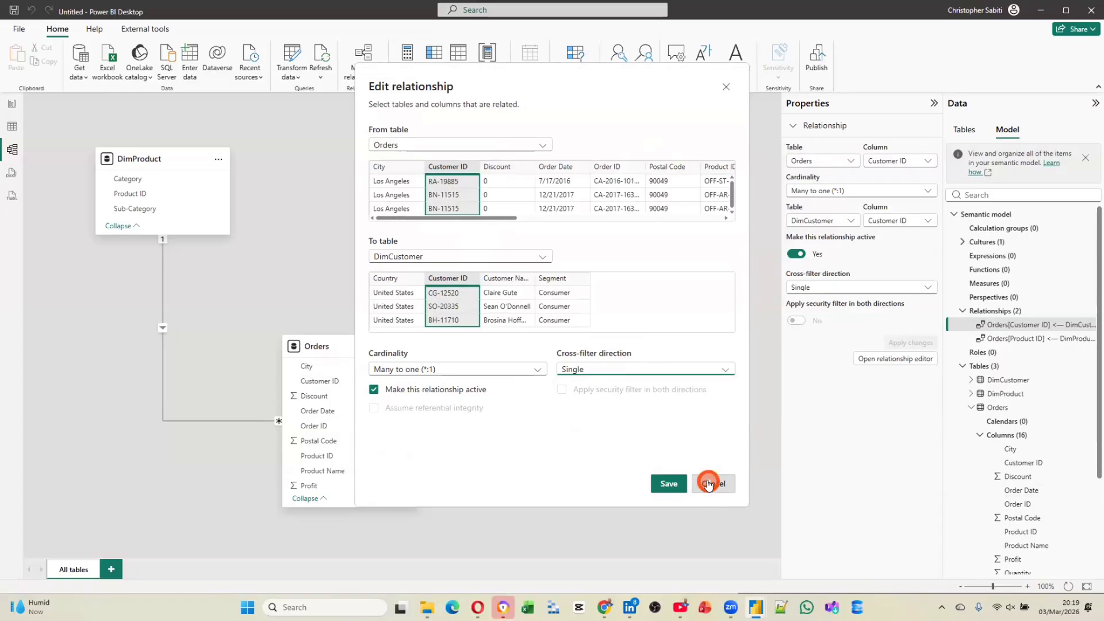
# Step: Leave the relationship editor without saving and switch to the AW Dataset model diagram
pyautogui.click(708, 484)
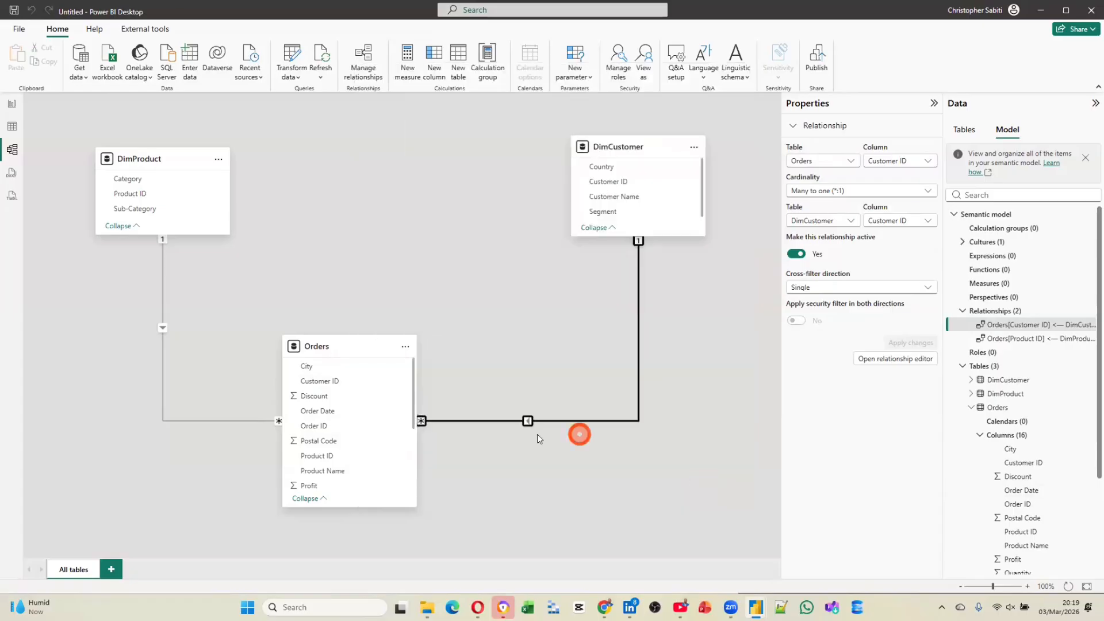
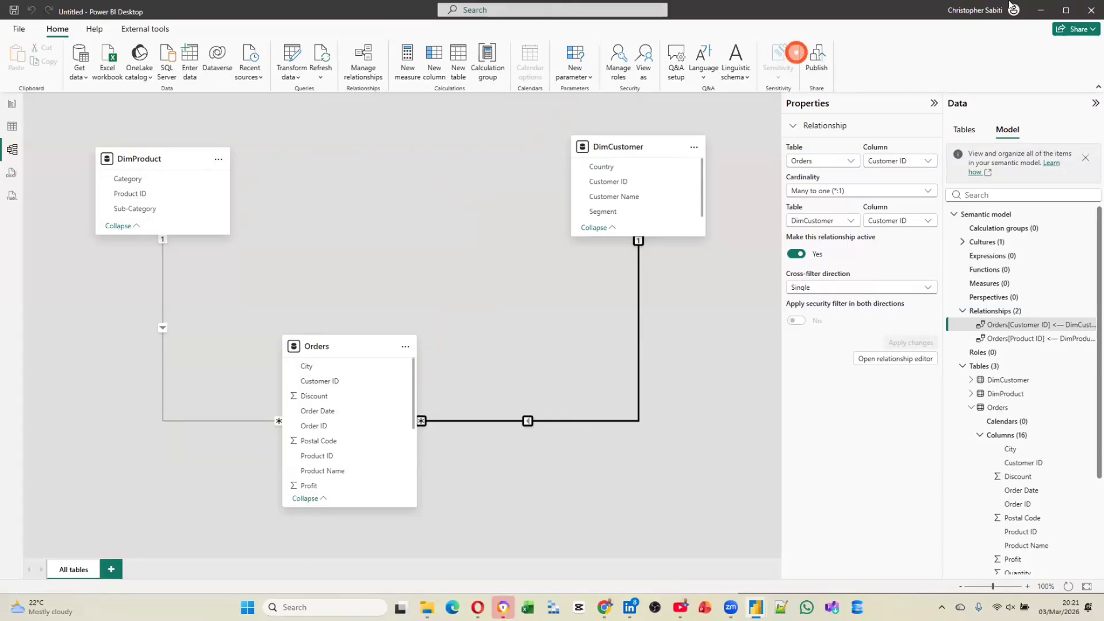
pyautogui.click(1040, 10)
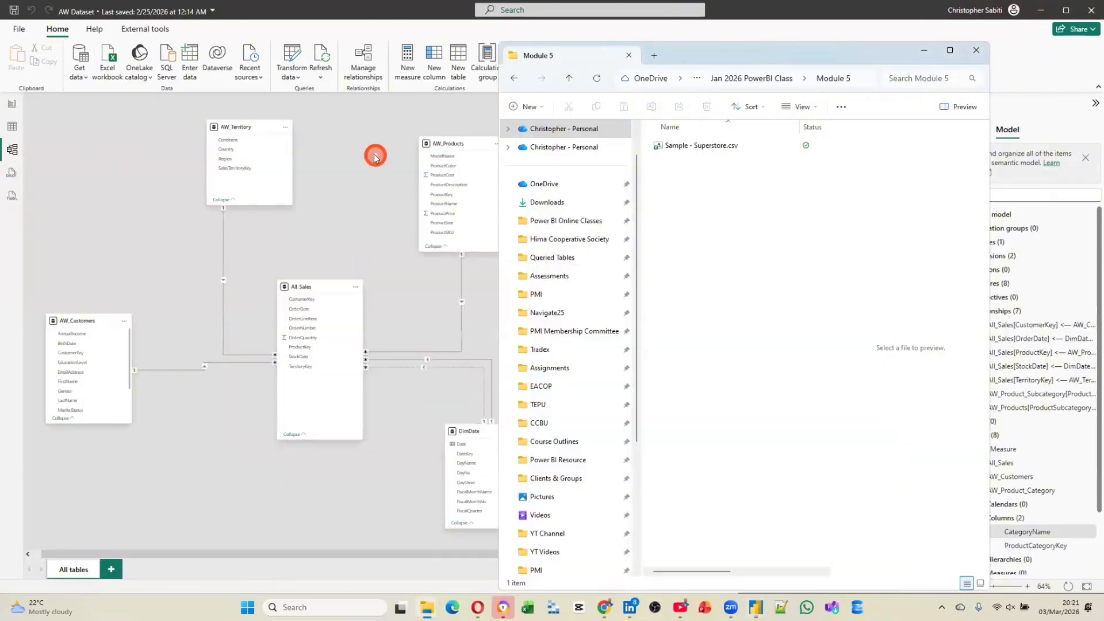
pyautogui.click(375, 157)
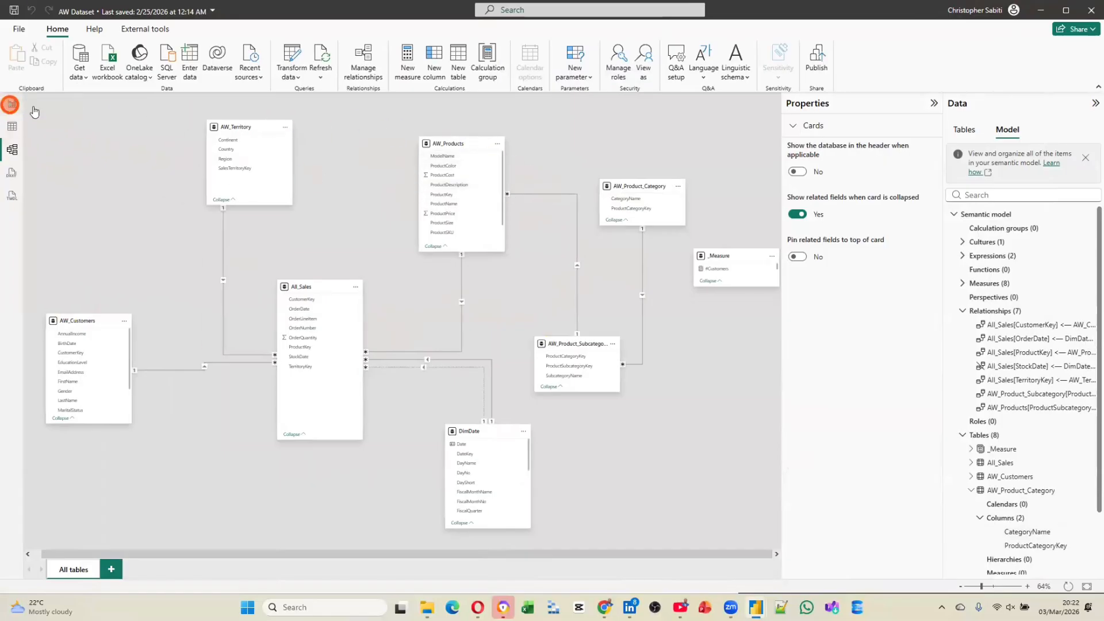
# Step: Show the AW Dataset report page and expand the _Measure table to review its measures
pyautogui.click(11, 104)
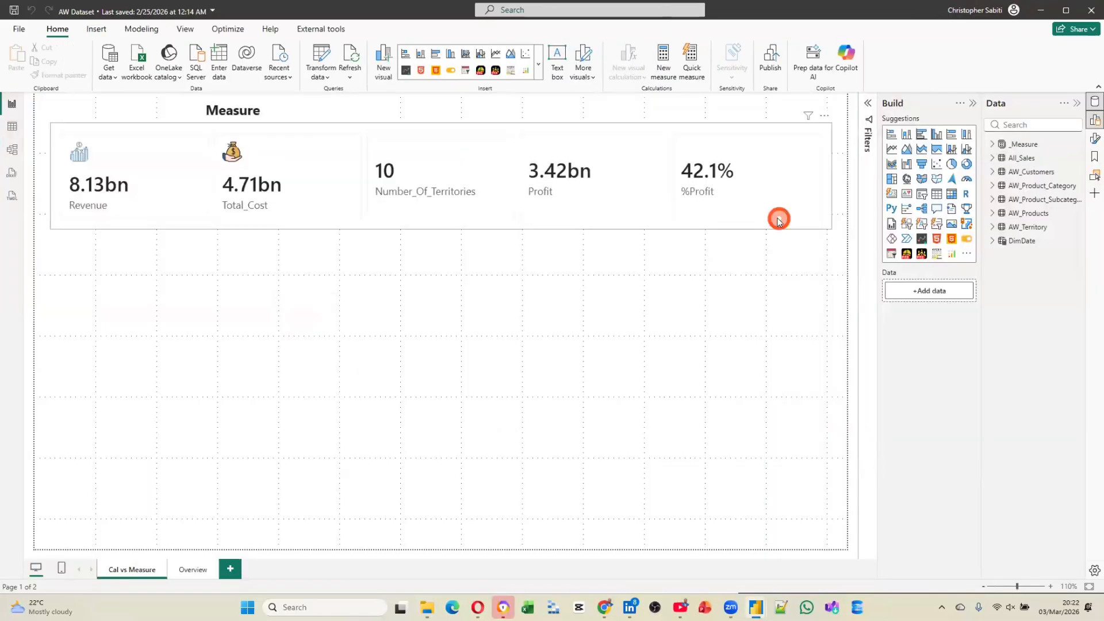
pyautogui.click(991, 144)
pyautogui.click(1043, 186)
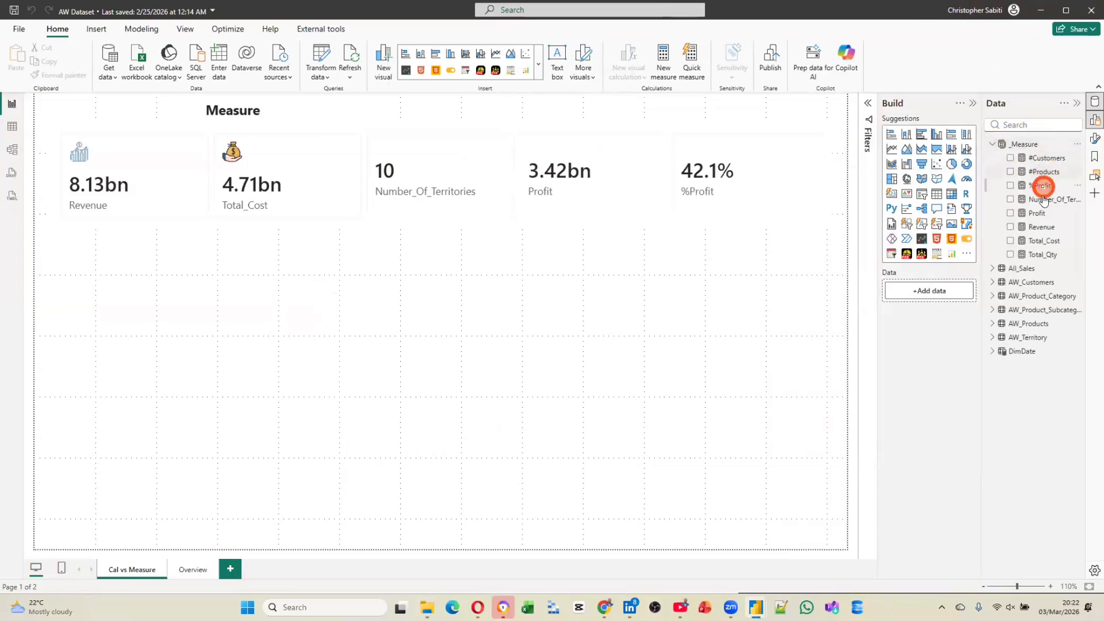
pyautogui.click(1064, 268)
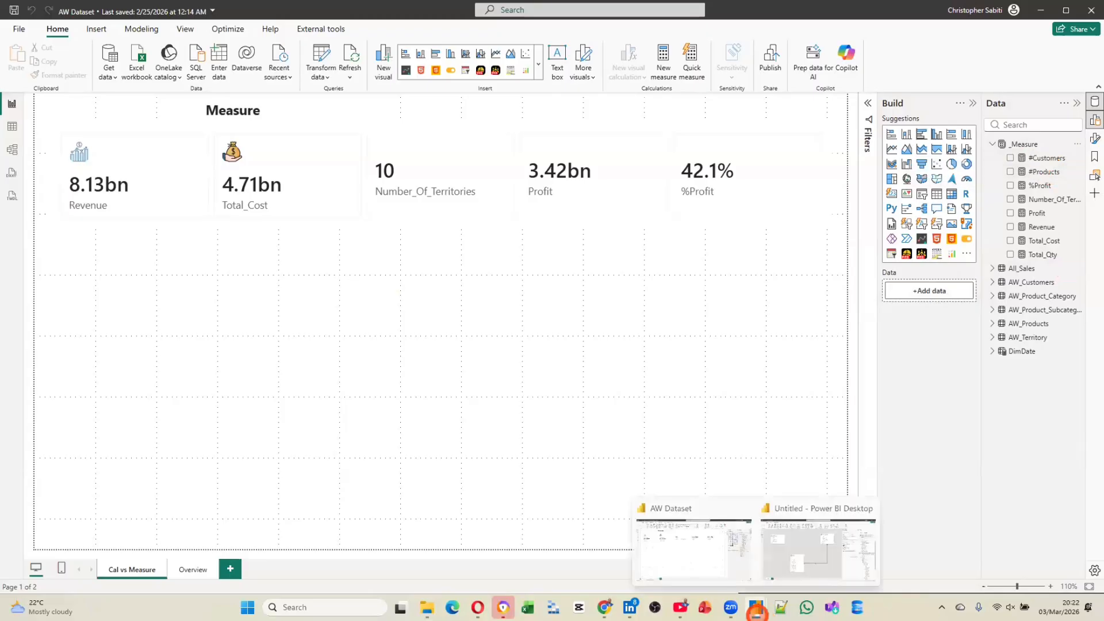
# Step: Open the pinned New_CCBU_Dashboard.pbix file and examine its model diagram, including the fact, dimension and unconnected tables
pyautogui.rightClick(756, 608)
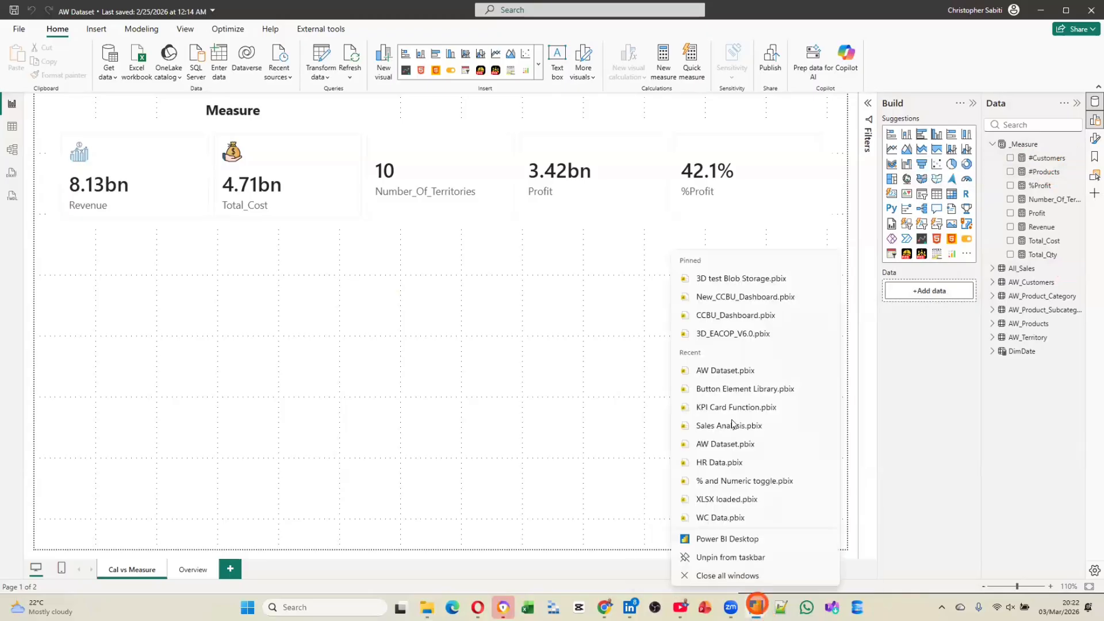
pyautogui.click(720, 296)
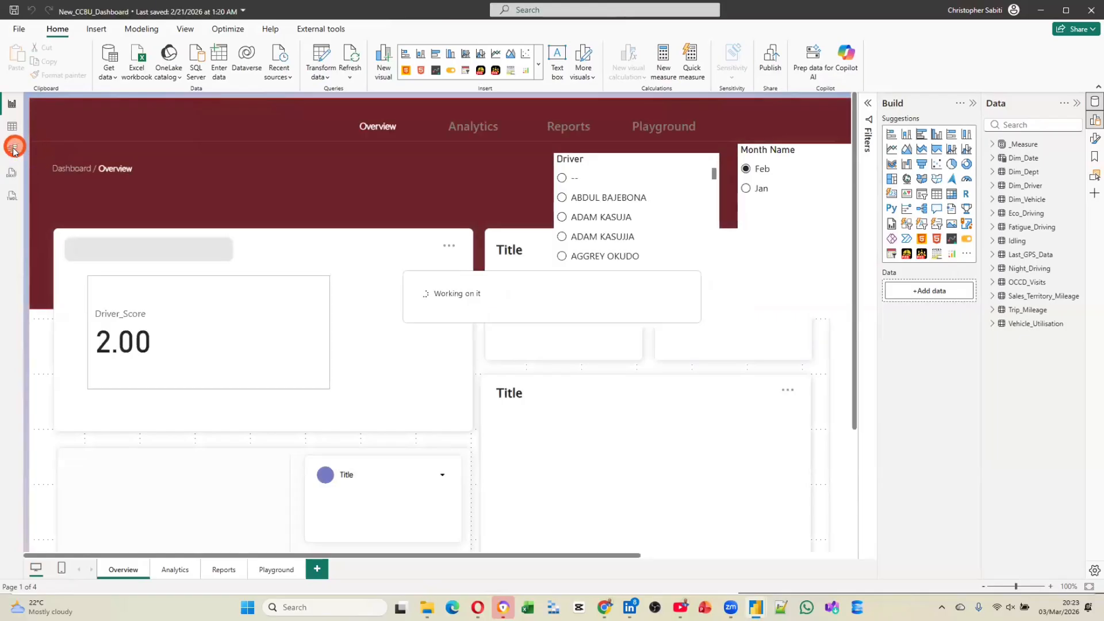
pyautogui.click(14, 150)
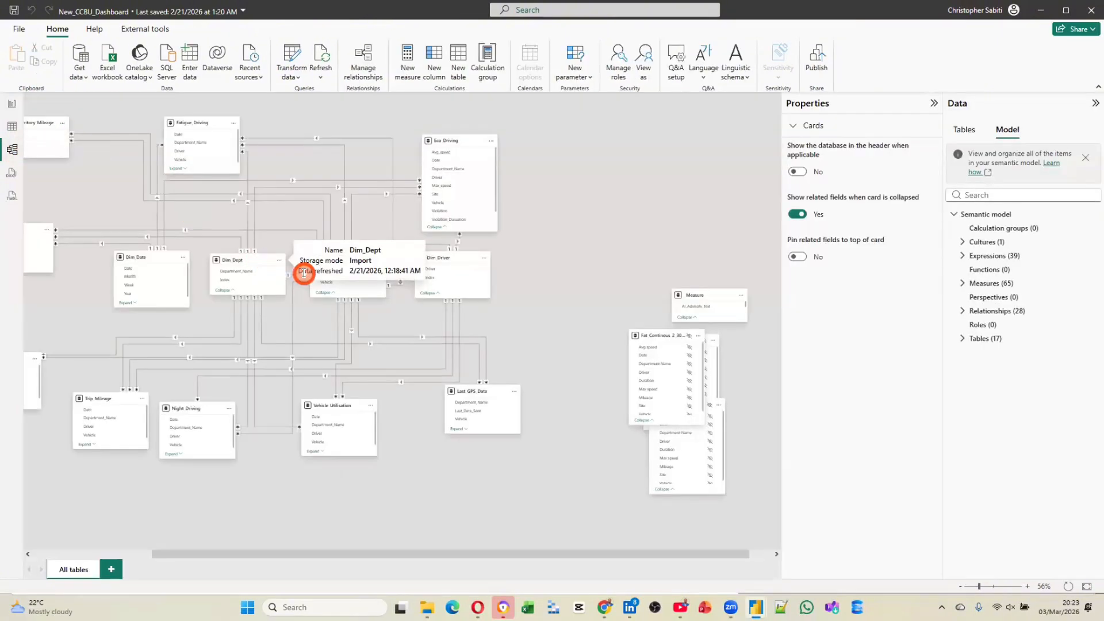
pyautogui.hscroll(-3, 153, 248)
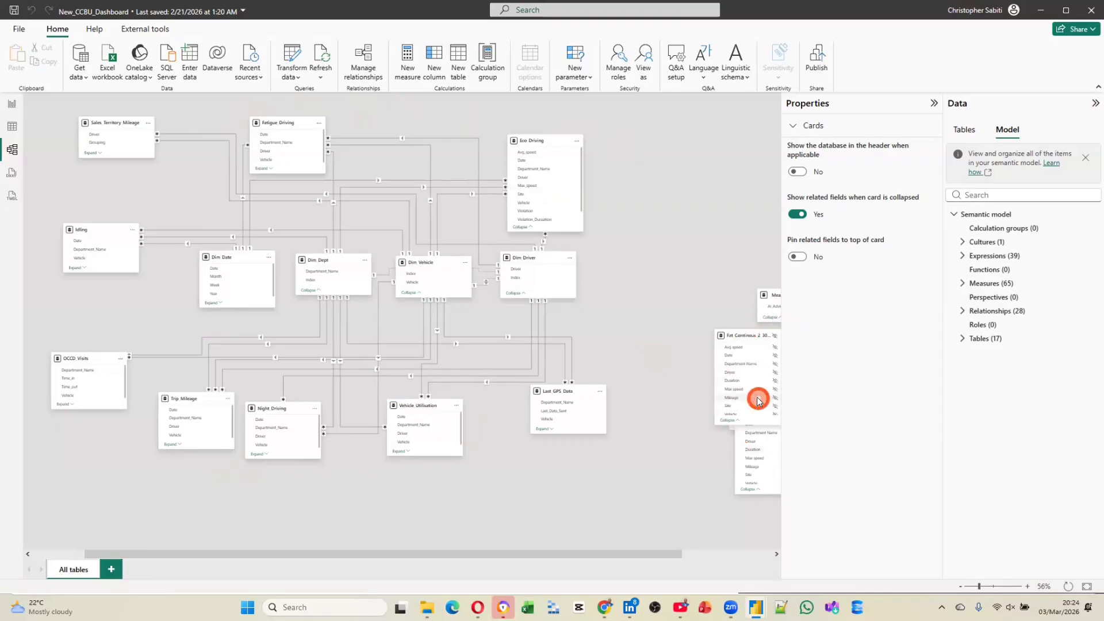
pyautogui.hscroll(3, 758, 401)
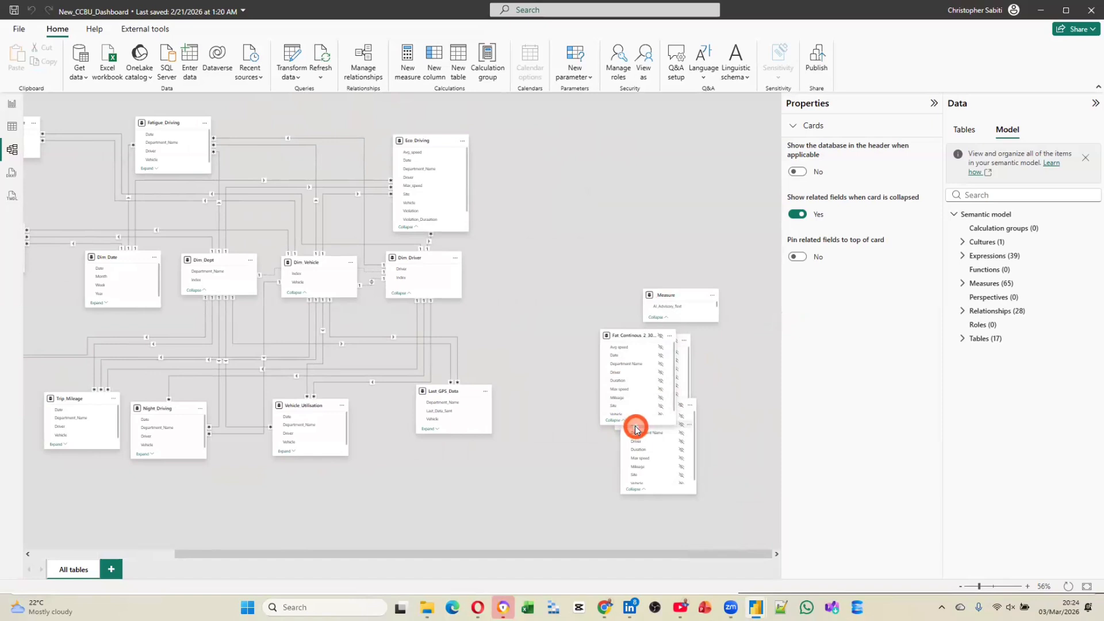
pyautogui.hscroll(-3, 635, 428)
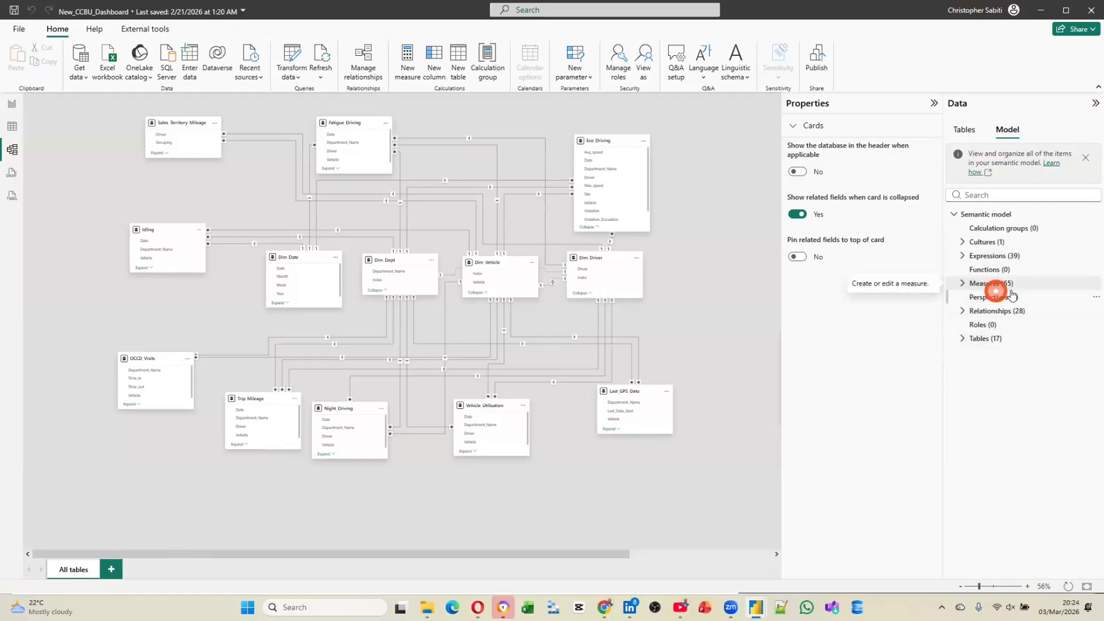
# Step: Expand the semantic model's Measures, inspect the Count_GREEN_Drivers formula, and look through the rest of the measure list
pyautogui.click(963, 283)
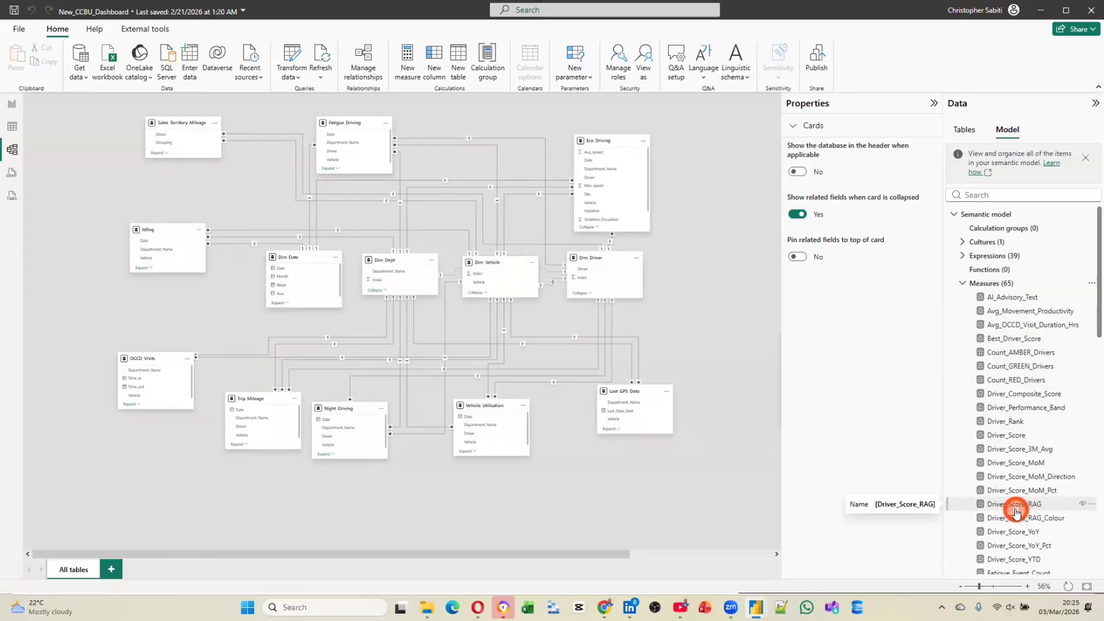
pyautogui.click(1014, 364)
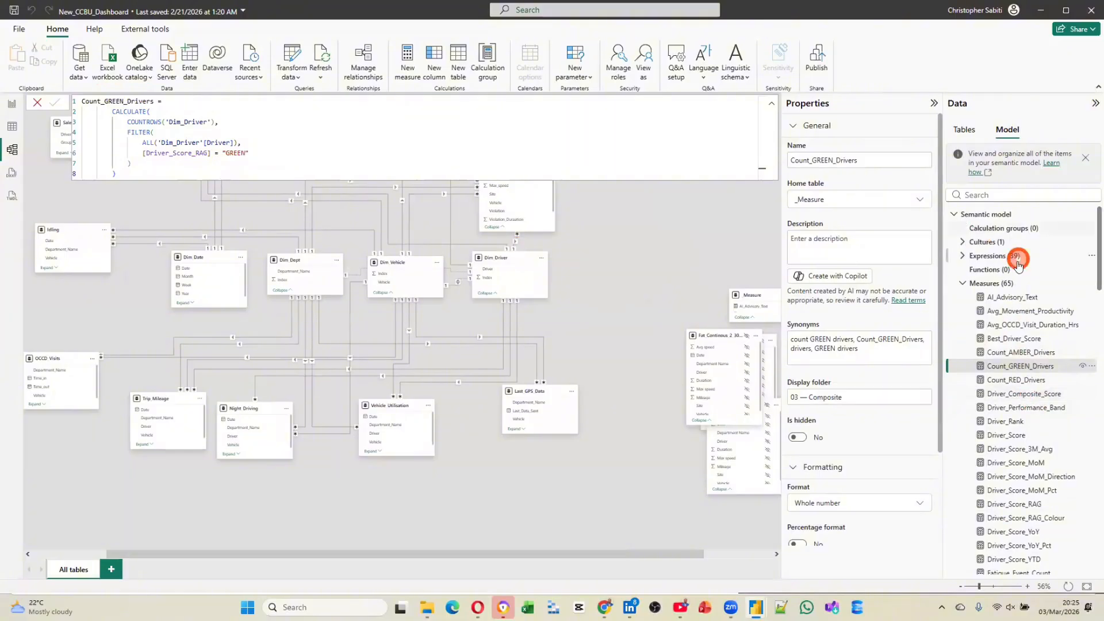
pyautogui.scroll(-10, 1025, 388)
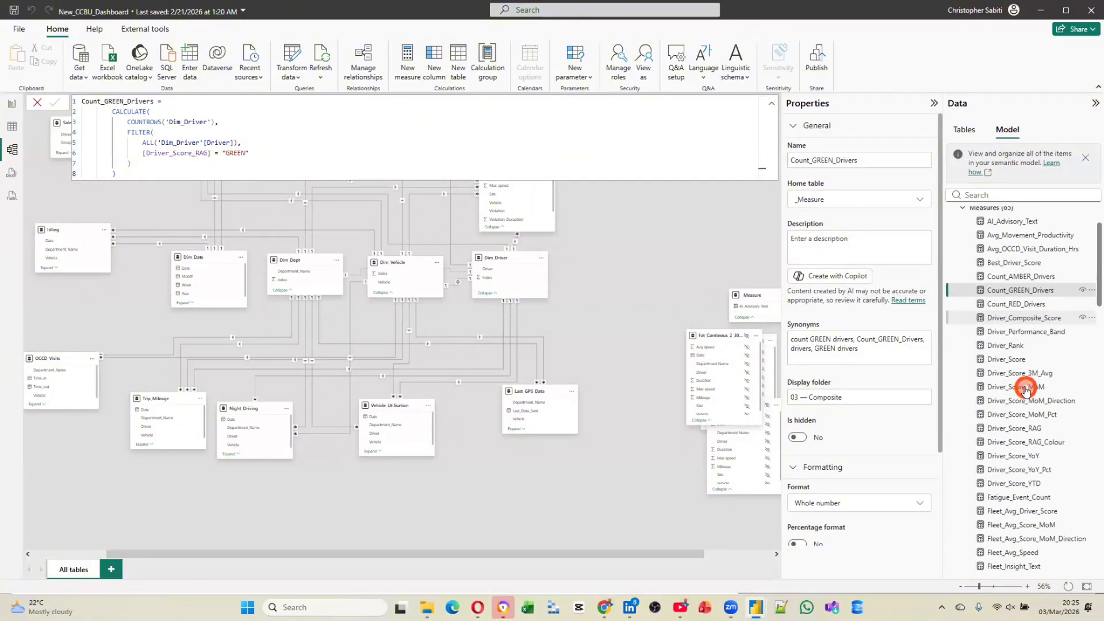
pyautogui.scroll(15, 1025, 389)
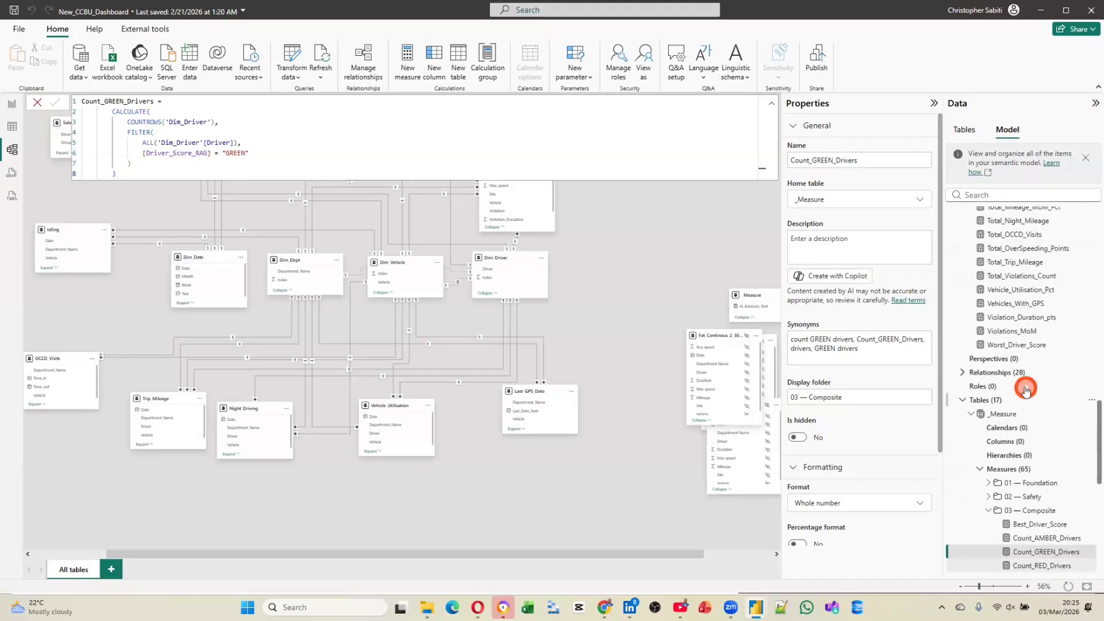
pyautogui.scroll(-8, 1025, 389)
pyautogui.scroll(1, 1025, 388)
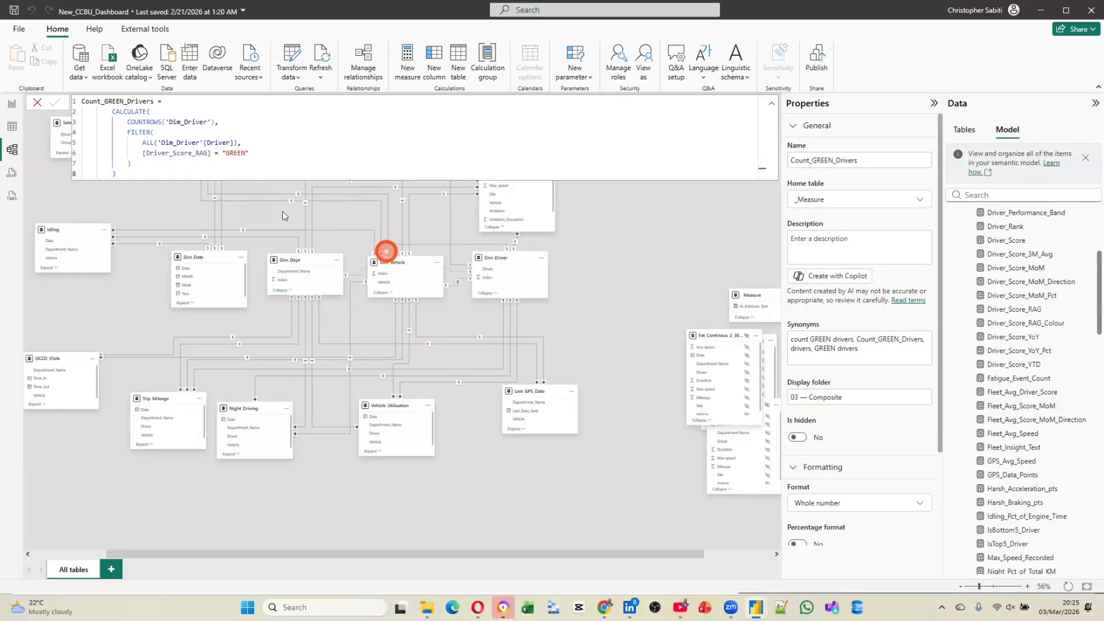
# Step: In the report view, examine the _Measure folders and the 04 — Performance % measures, widening the Data pane to show full names
pyautogui.click(13, 109)
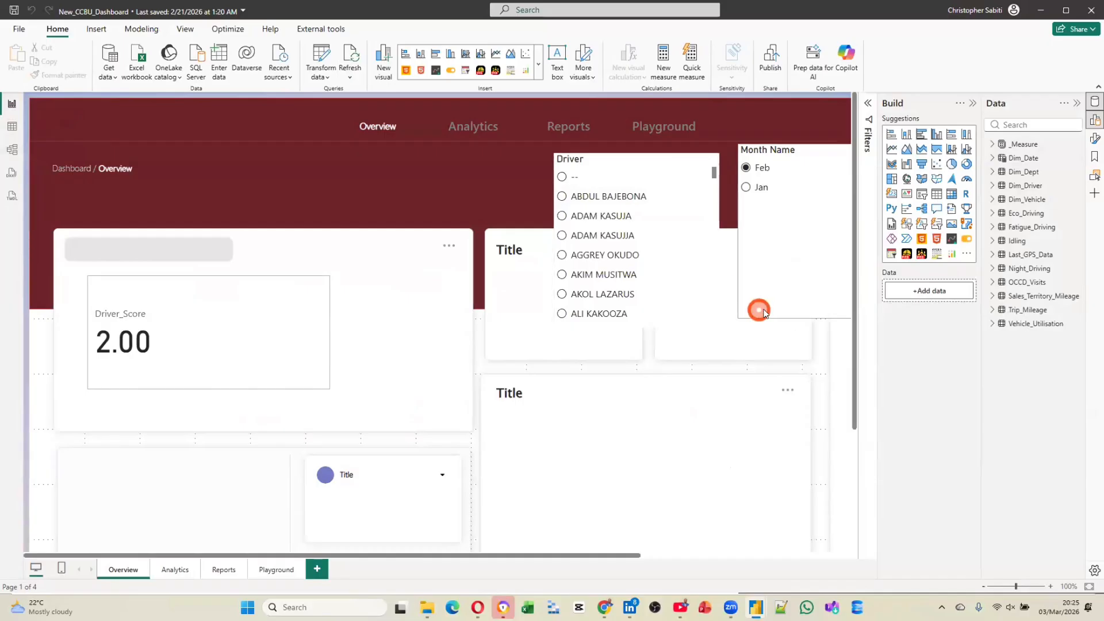
pyautogui.hscroll(5, 762, 308)
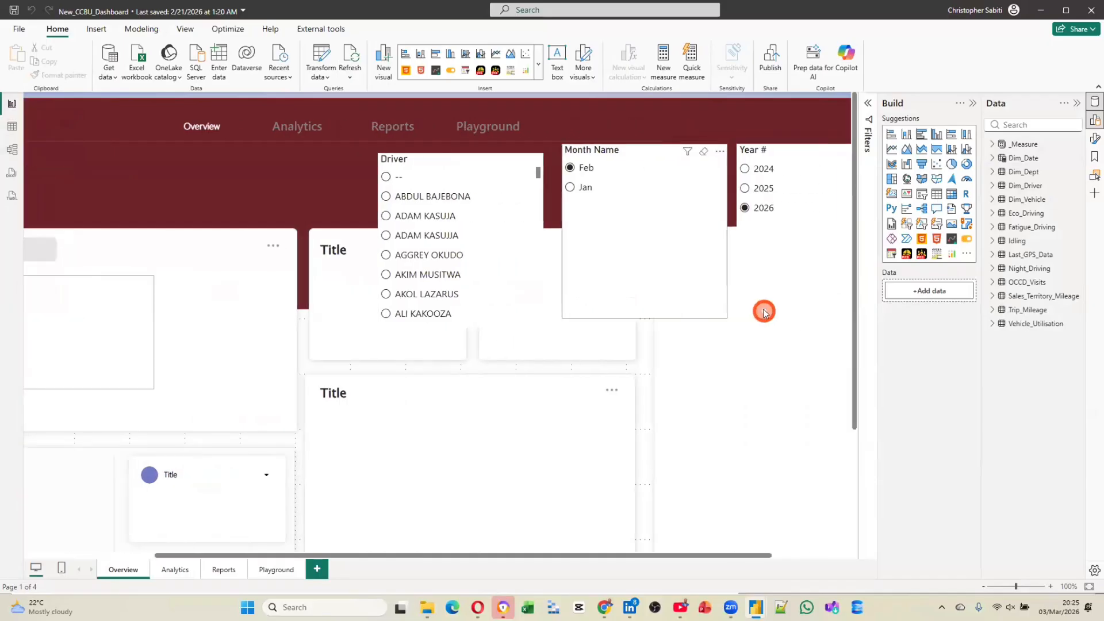
pyautogui.click(990, 144)
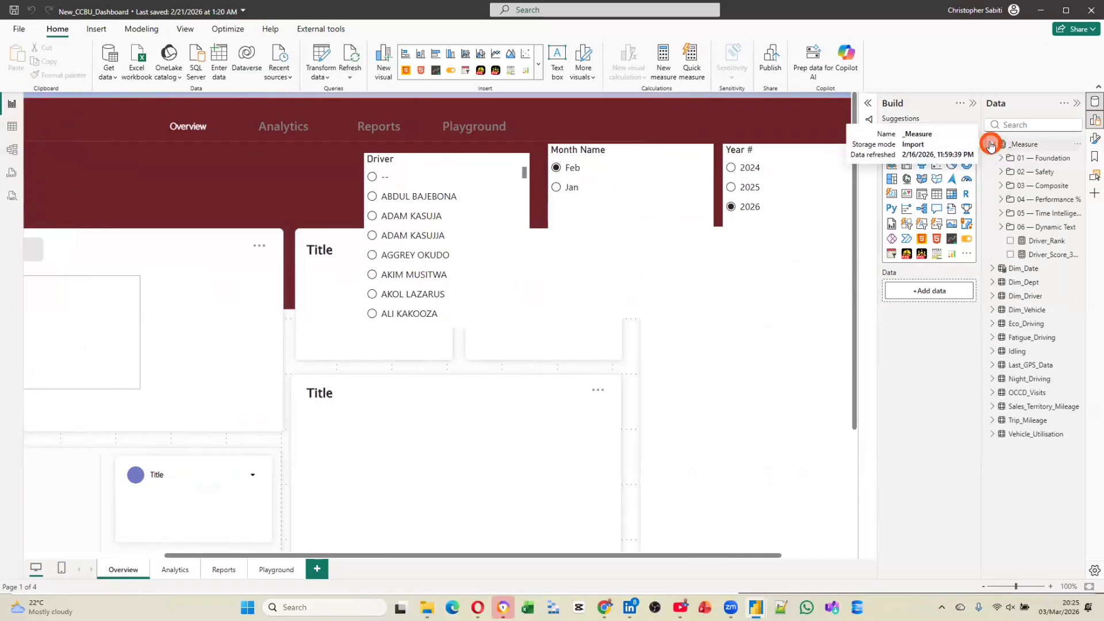
pyautogui.click(1034, 355)
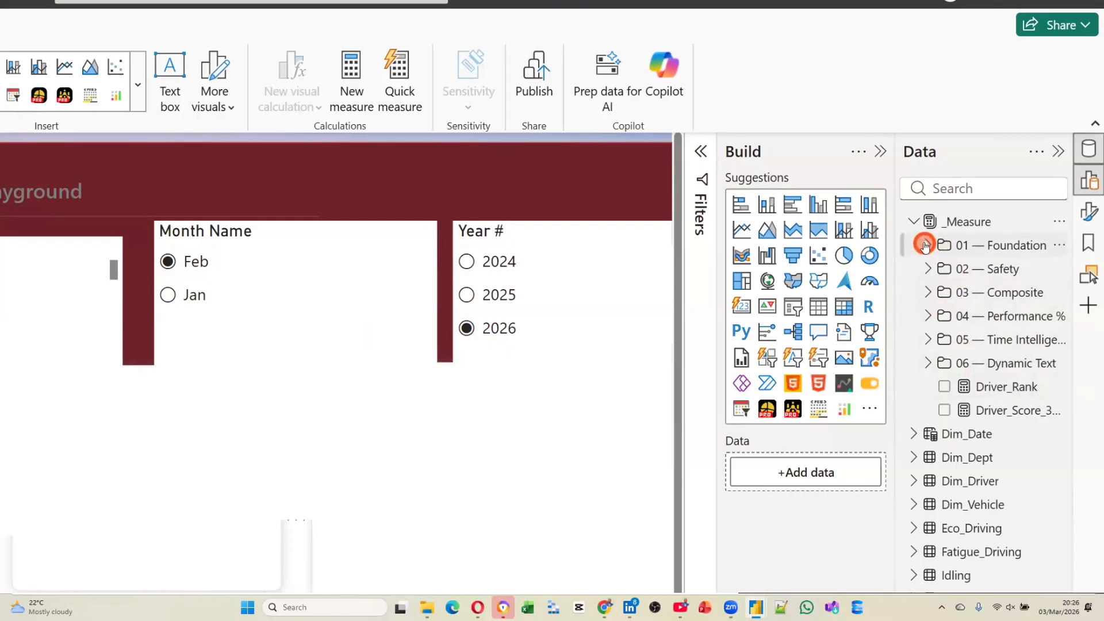
pyautogui.click(928, 316)
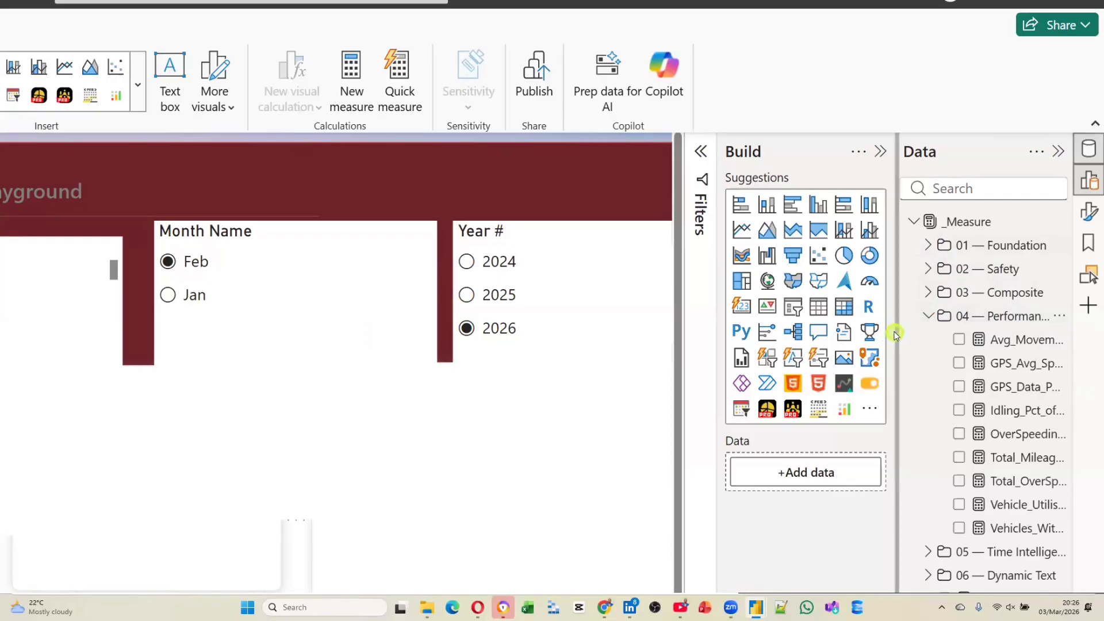
pyautogui.moveTo(895, 335); pyautogui.dragTo(734, 341)
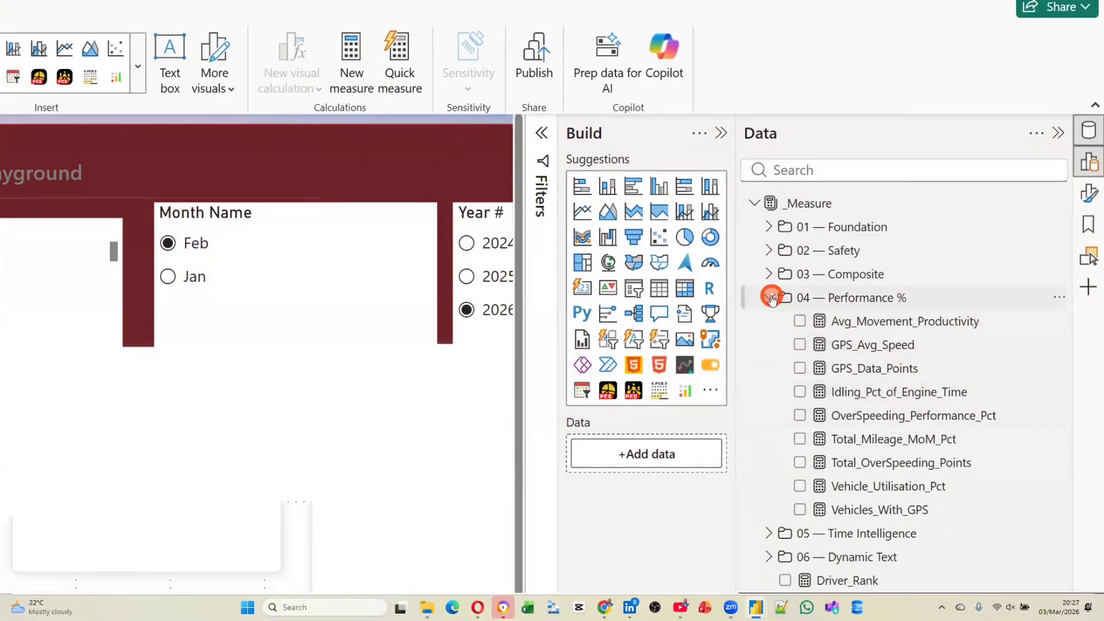
# Step: Collapse 04 — Performance %, expand the 05 — Time Intelligence folder, and inspect the Driver_Score_RAG formula
pyautogui.click(772, 298)
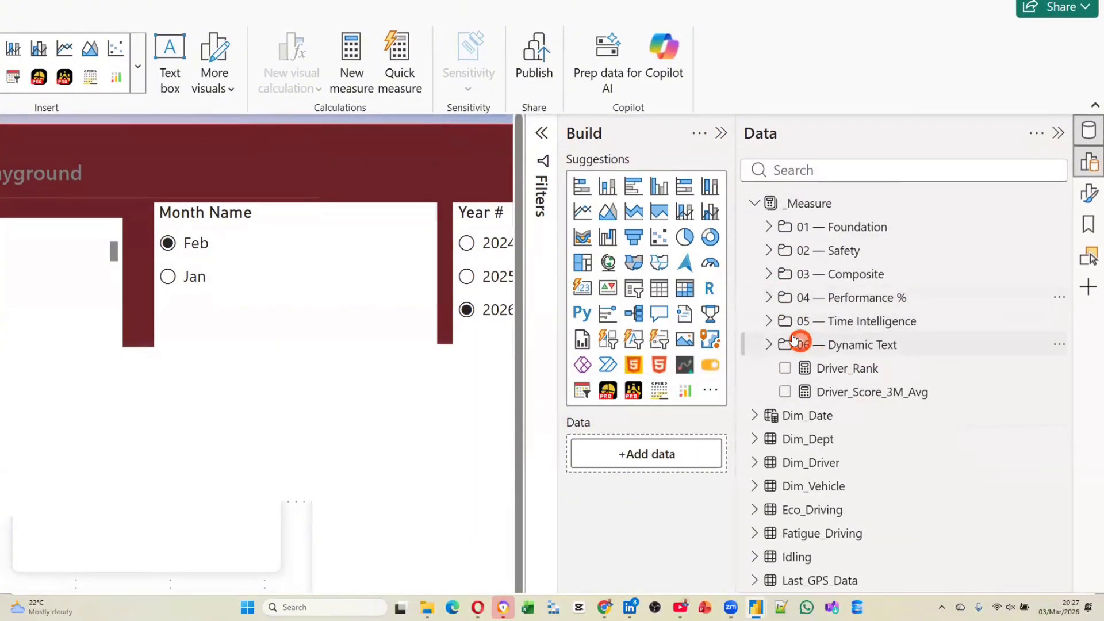
pyautogui.click(768, 322)
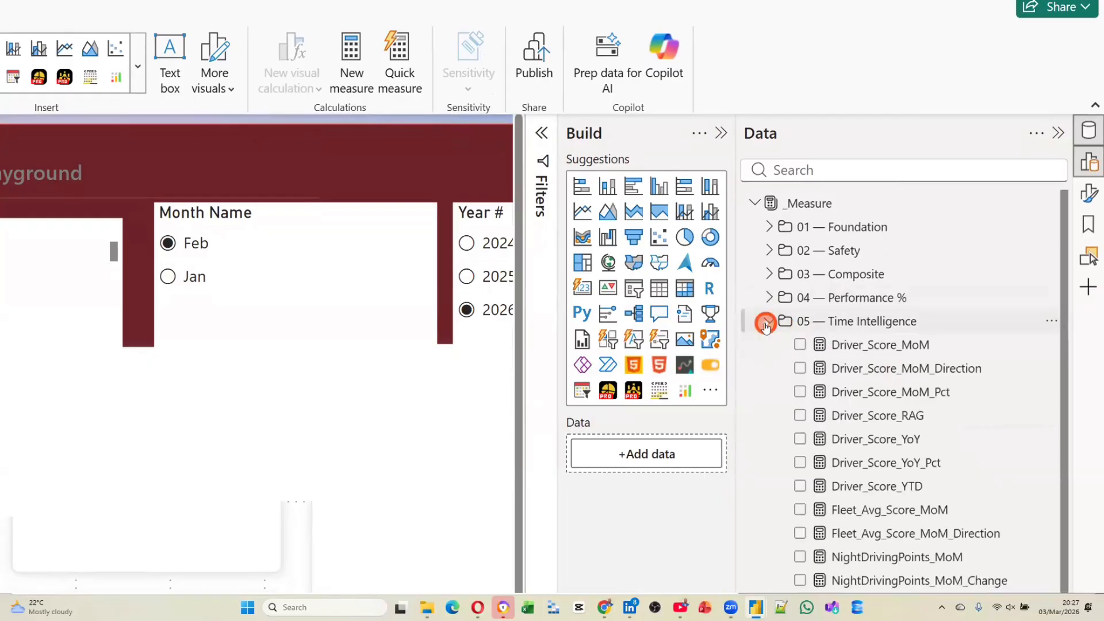
pyautogui.click(917, 395)
pyautogui.scroll(-1, 916, 396)
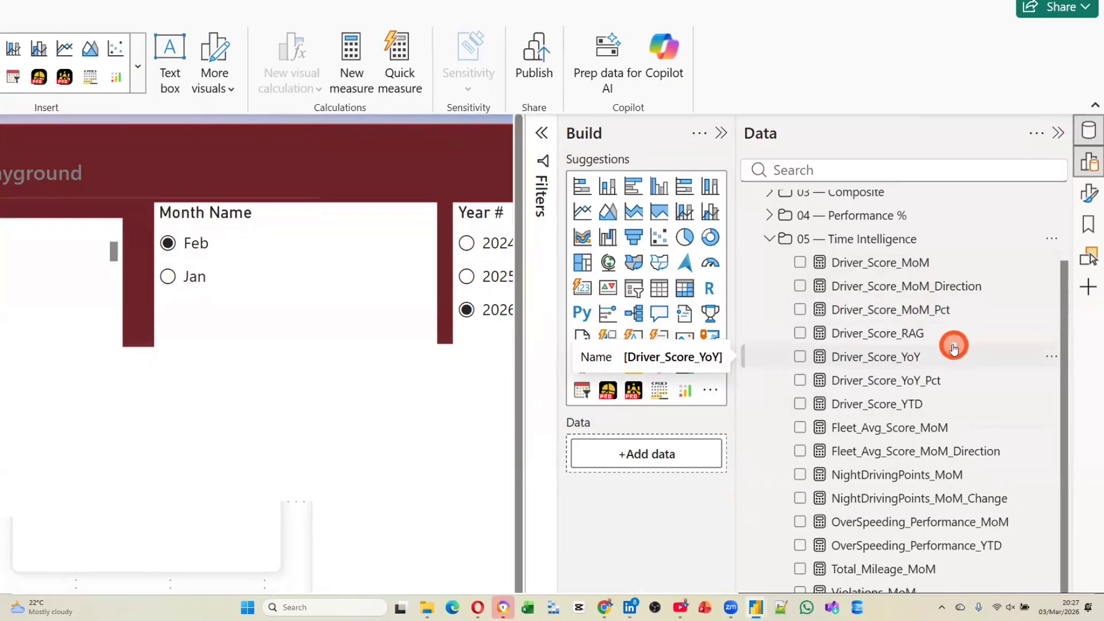
pyautogui.click(891, 332)
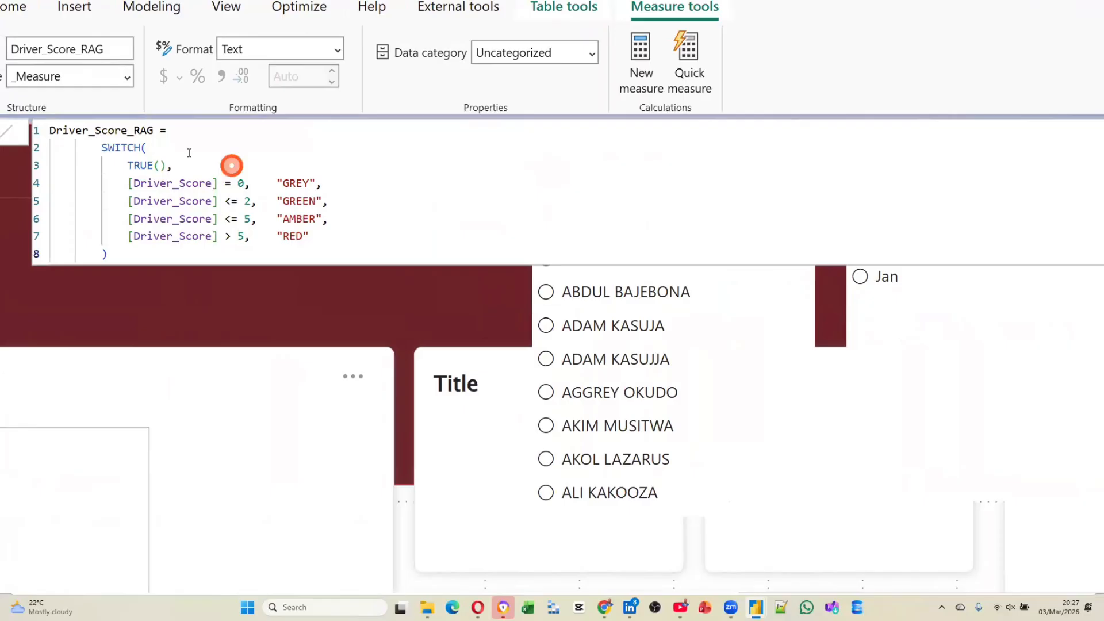
pyautogui.hscroll(6, 300, 316)
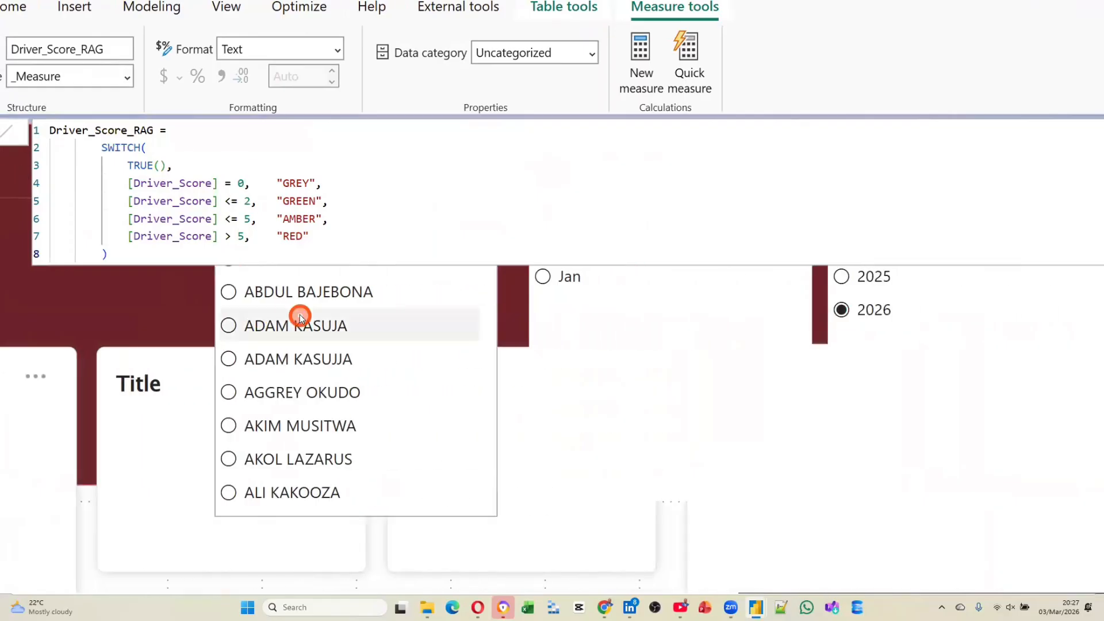
pyautogui.hscroll(10, 300, 317)
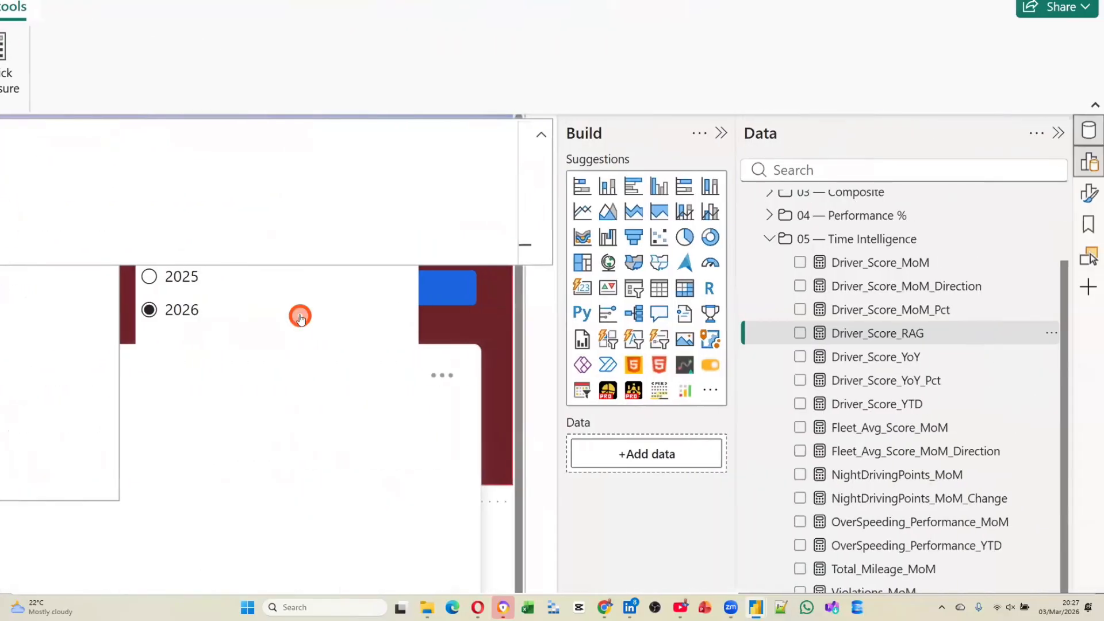
# Step: Review the remaining Time Intelligence measures and display the OverSpeeding_Performance_MoM formula
pyautogui.click(790, 356)
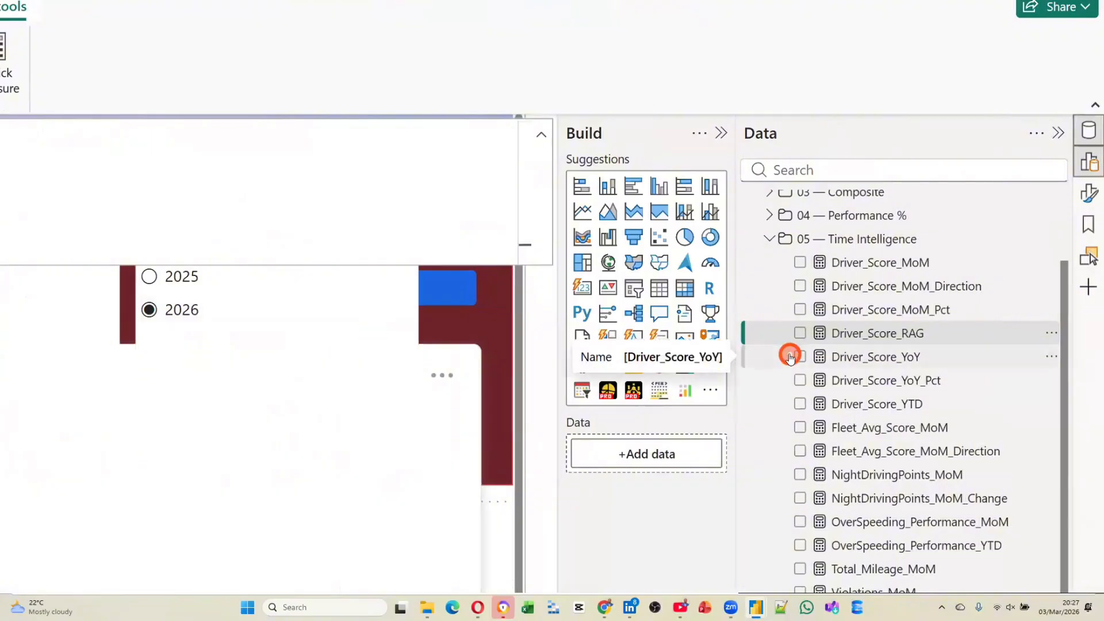
pyautogui.scroll(-1, 790, 356)
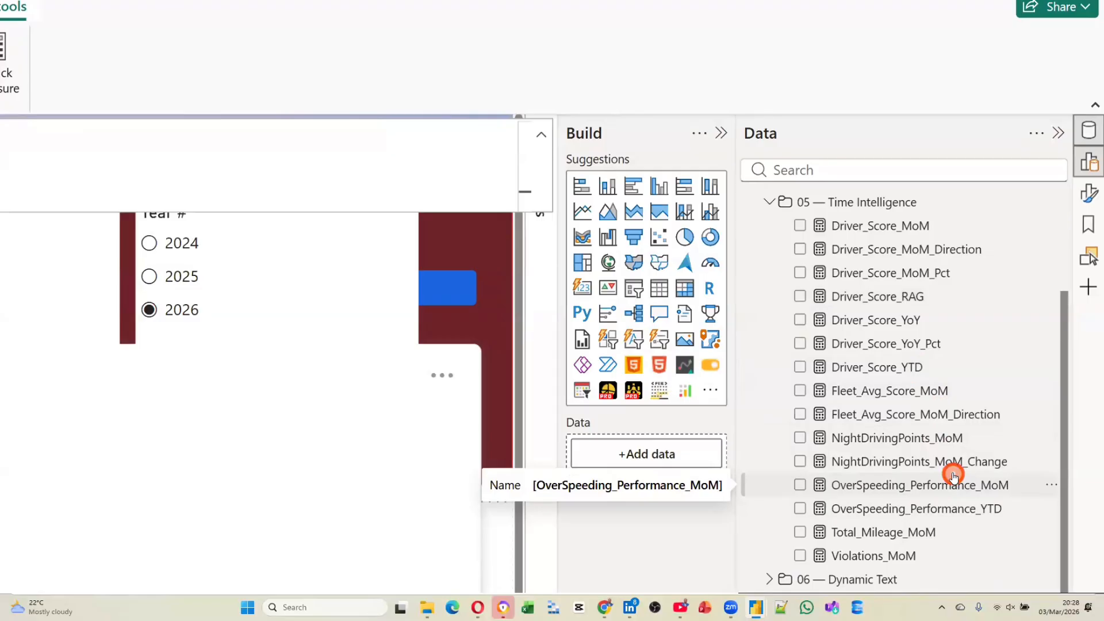
pyautogui.click(952, 476)
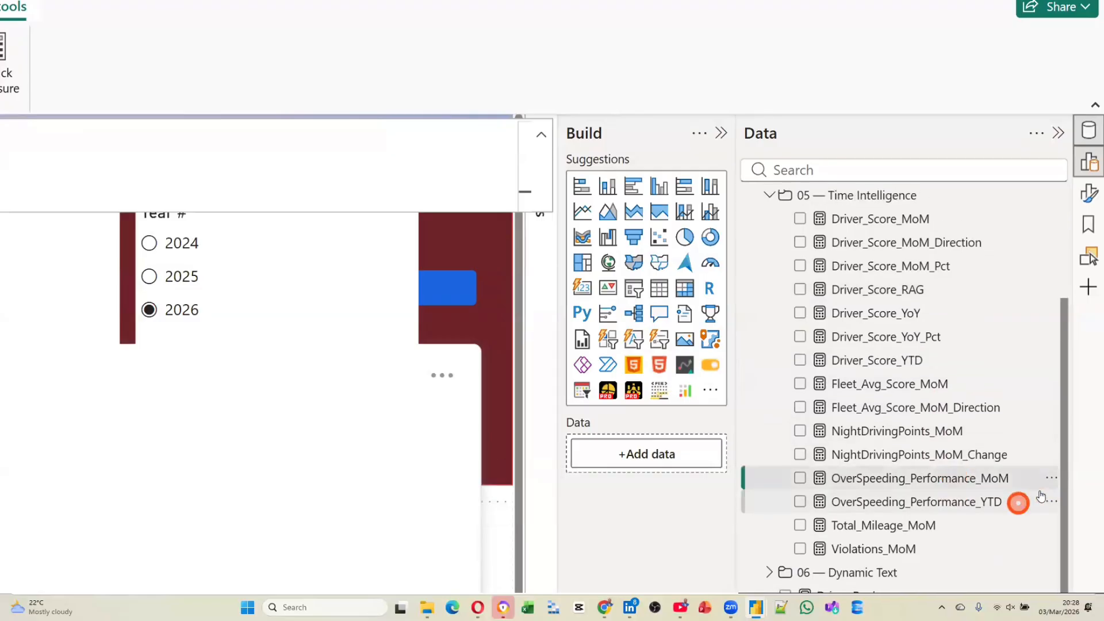
pyautogui.scroll(-2, 1017, 506)
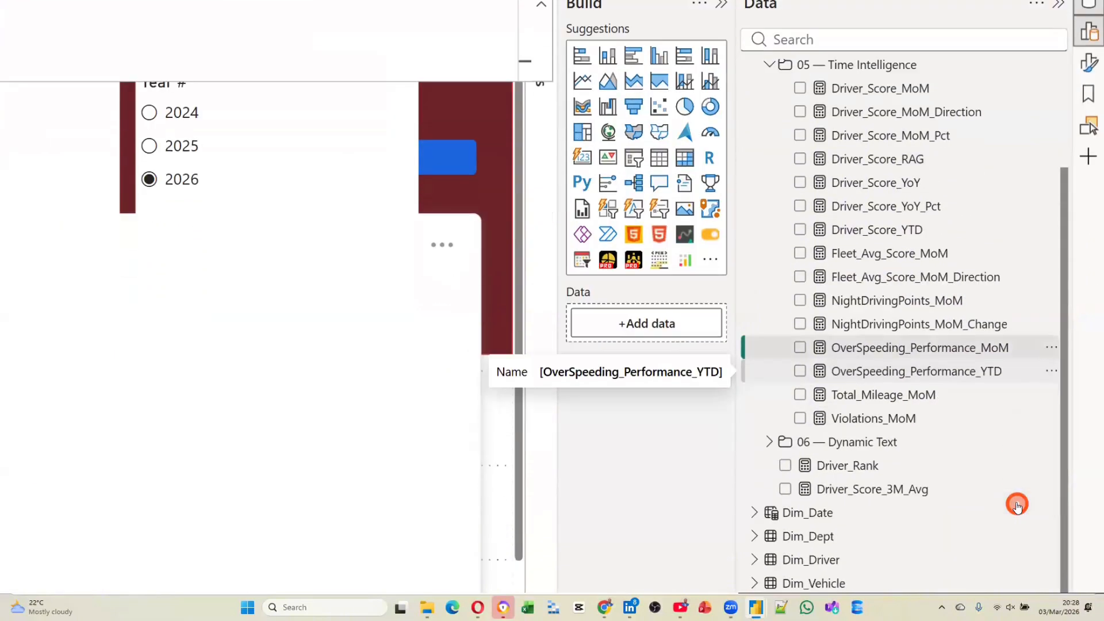
pyautogui.scroll(2, 1018, 507)
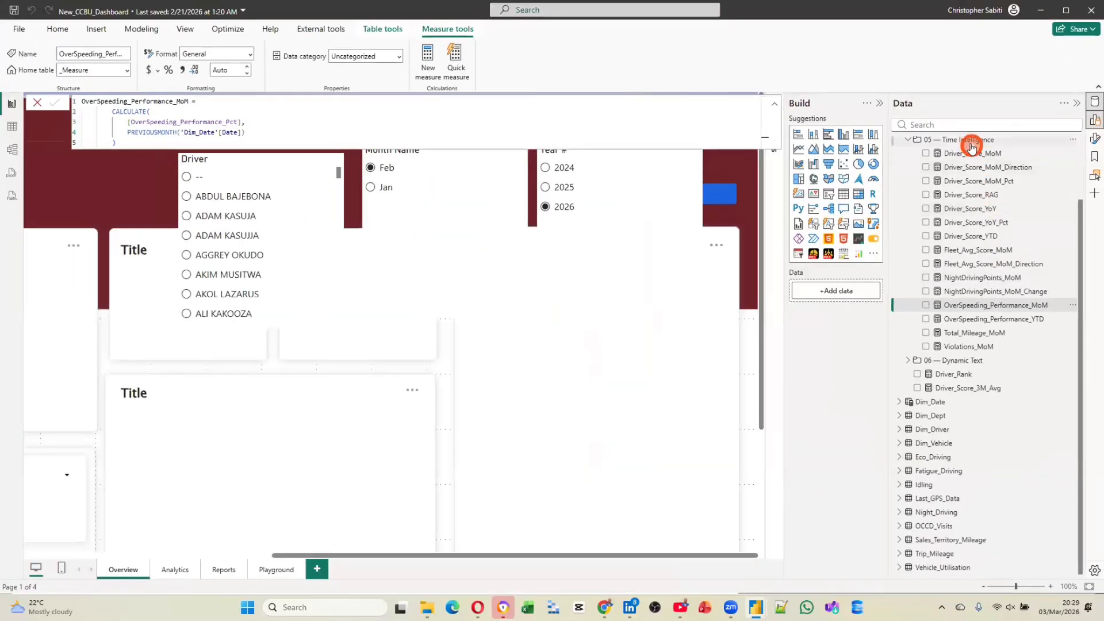
# Step: Inspect the Driver_Score_MoM and Driver_Score_YoY formulas with enlarged formula text, closing the formula editor when done
pyautogui.click(972, 152)
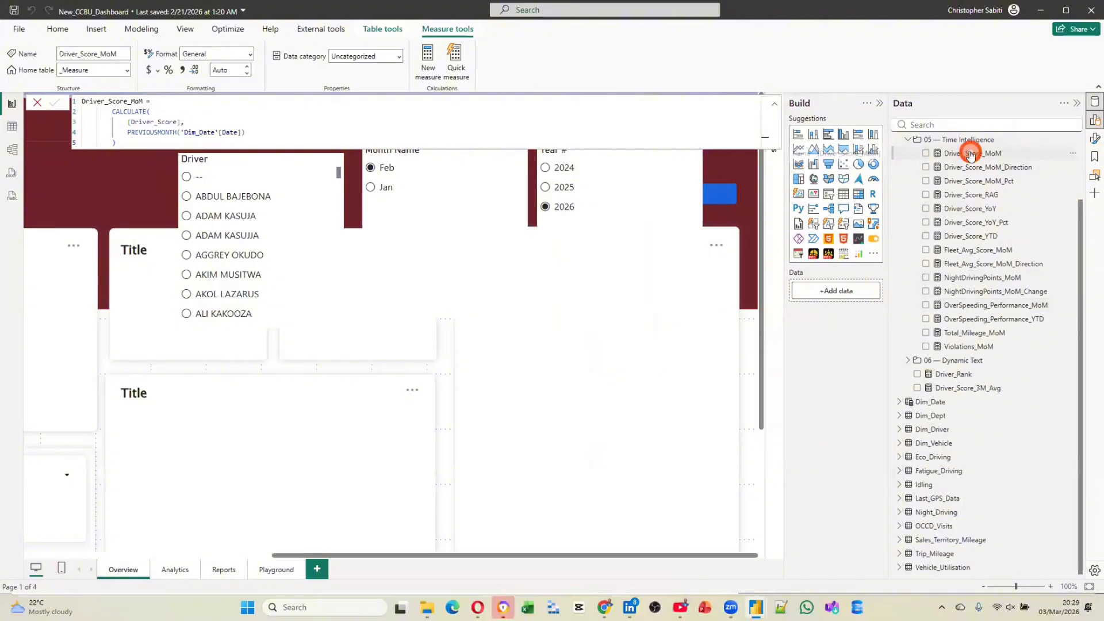
pyautogui.keyDown('ctrl'); pyautogui.scroll(5, 212, 137); pyautogui.keyUp('ctrl')
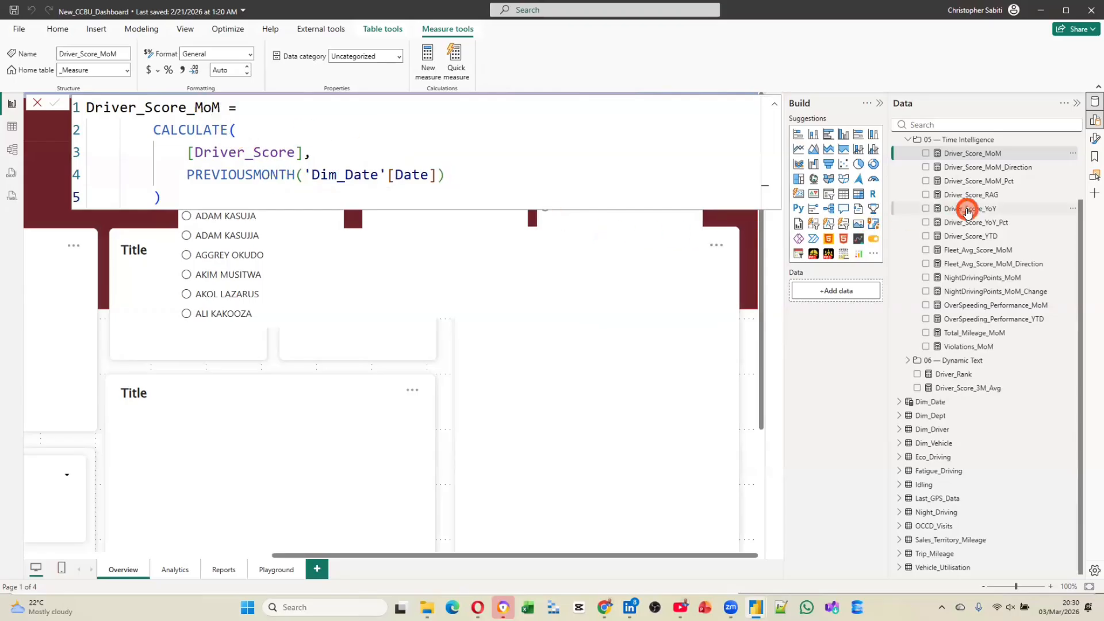
pyautogui.click(967, 209)
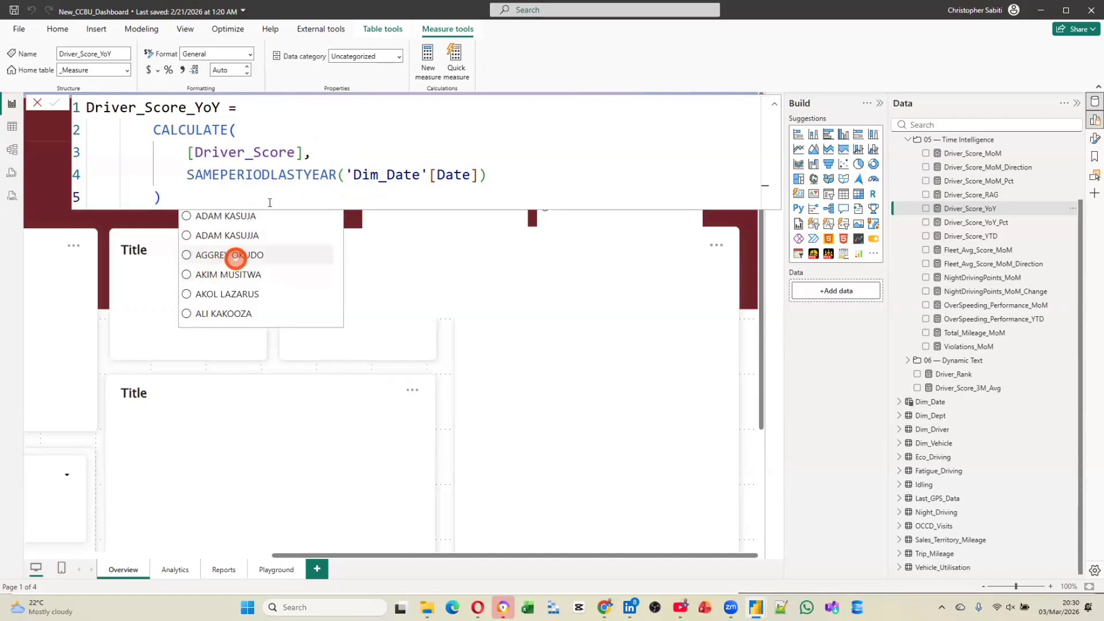
pyautogui.click(235, 162)
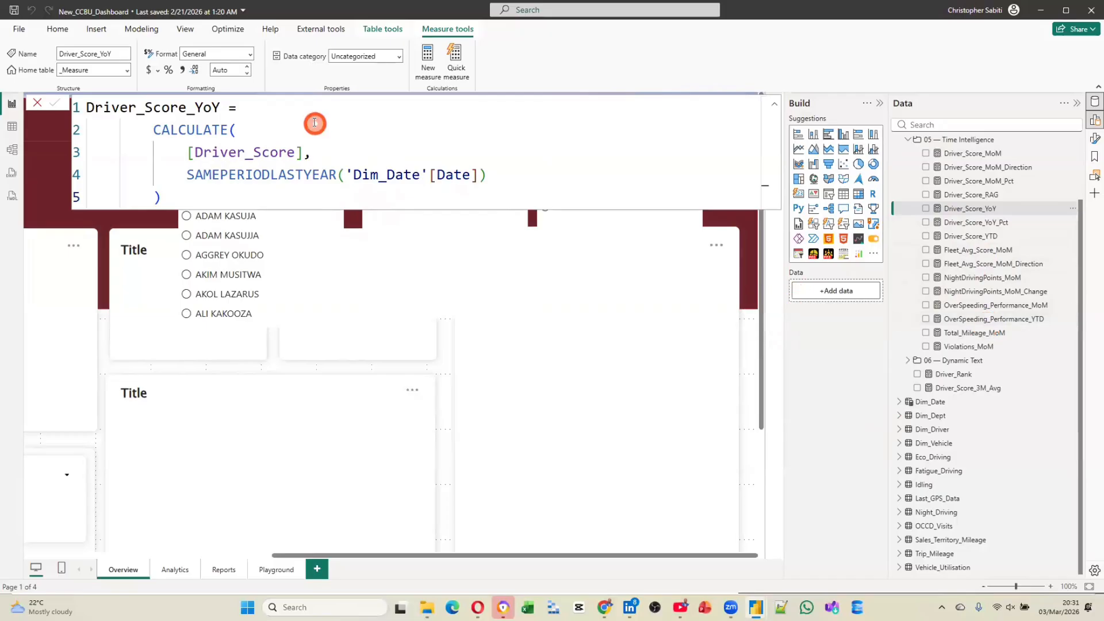
pyautogui.click(38, 103)
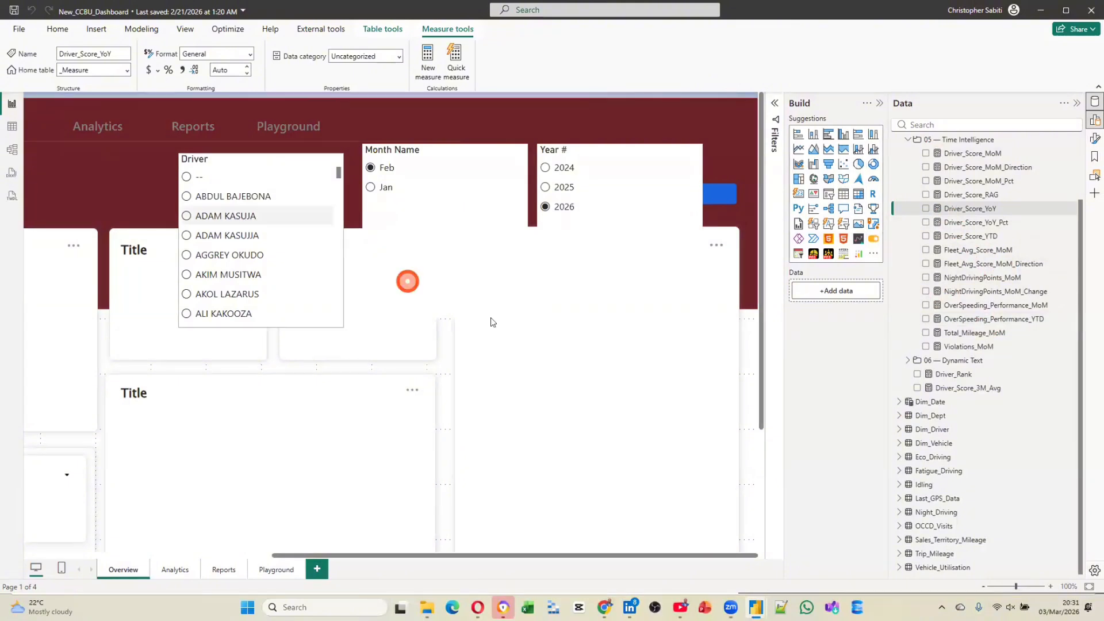
pyautogui.scroll(-7, 687, 321)
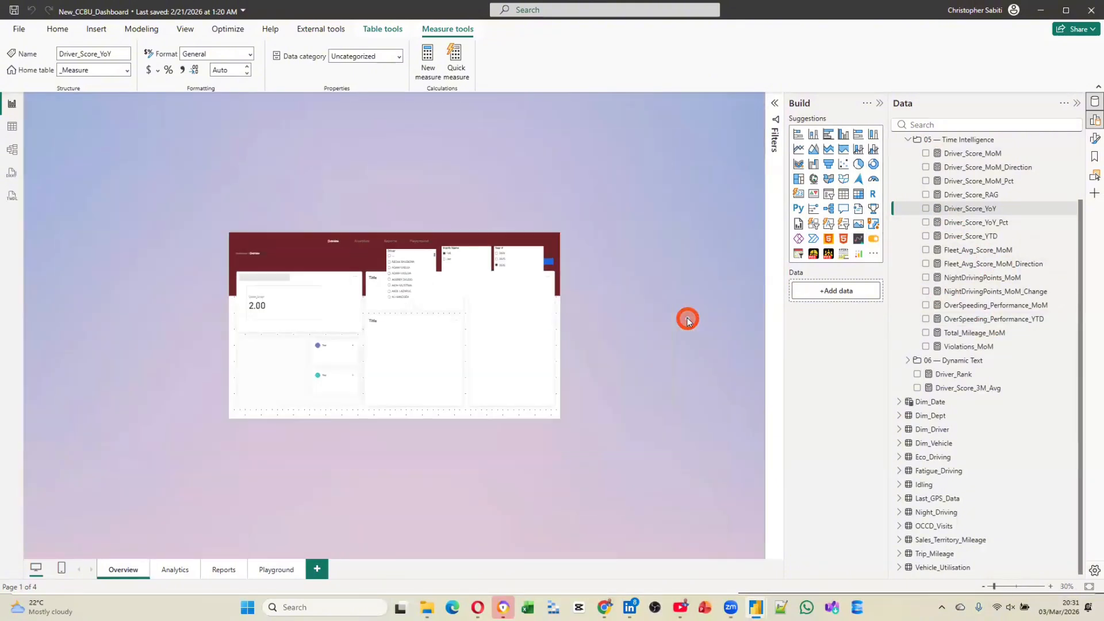
pyautogui.scroll(5, 688, 321)
pyautogui.scroll(-3, 688, 321)
pyautogui.scroll(3, 688, 320)
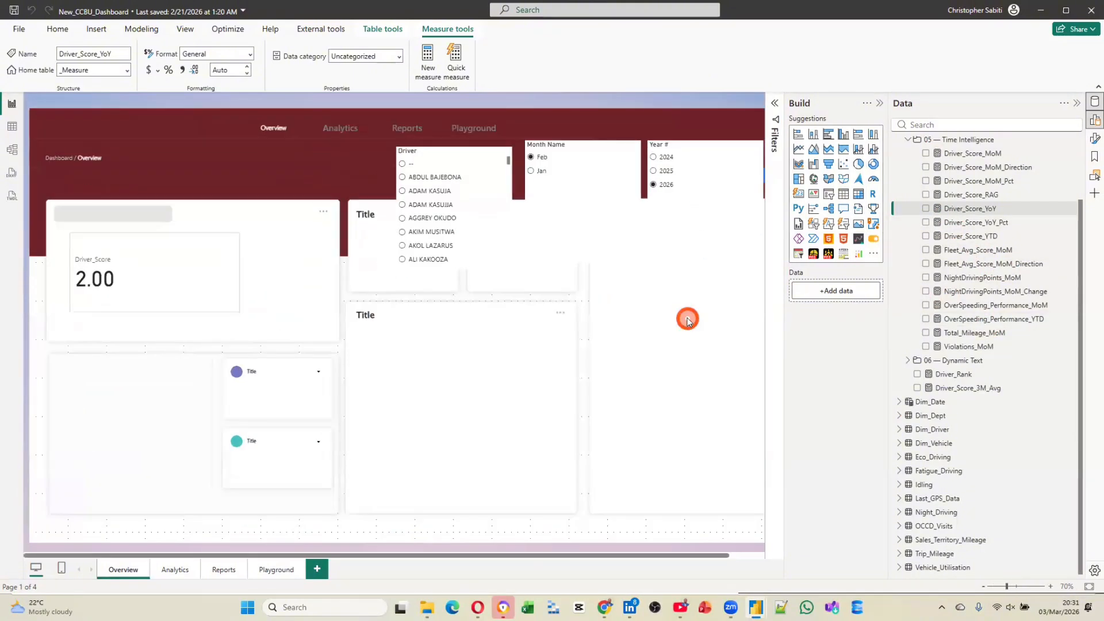
# Step: Minimise the New_CCBU_Dashboard report and switch to the AW Dataset report
pyautogui.click(1039, 13)
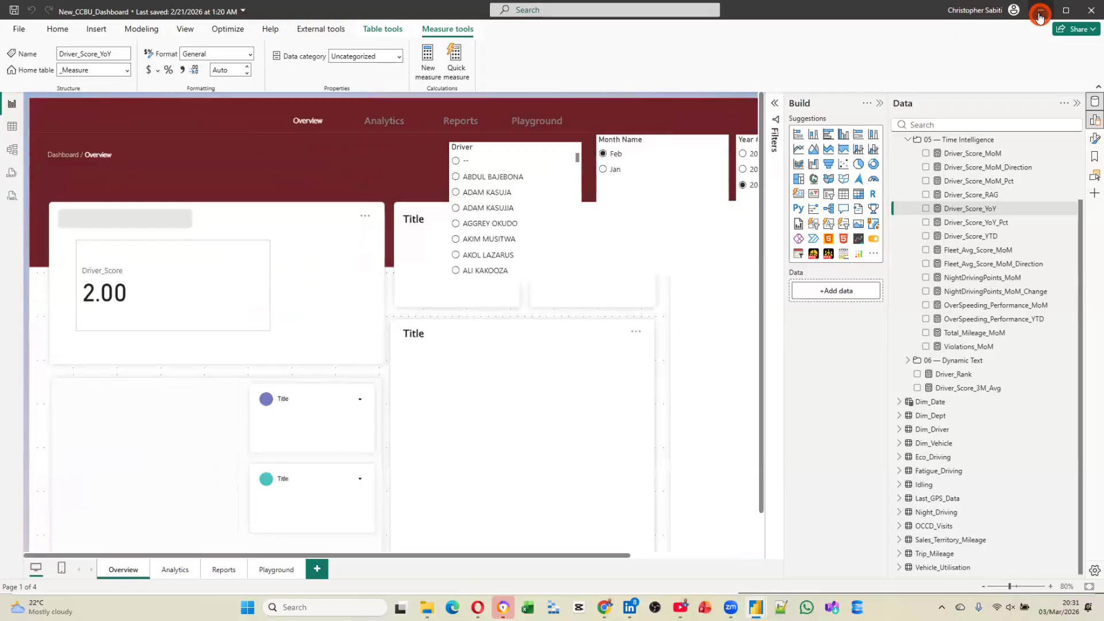
pyautogui.click(1039, 12)
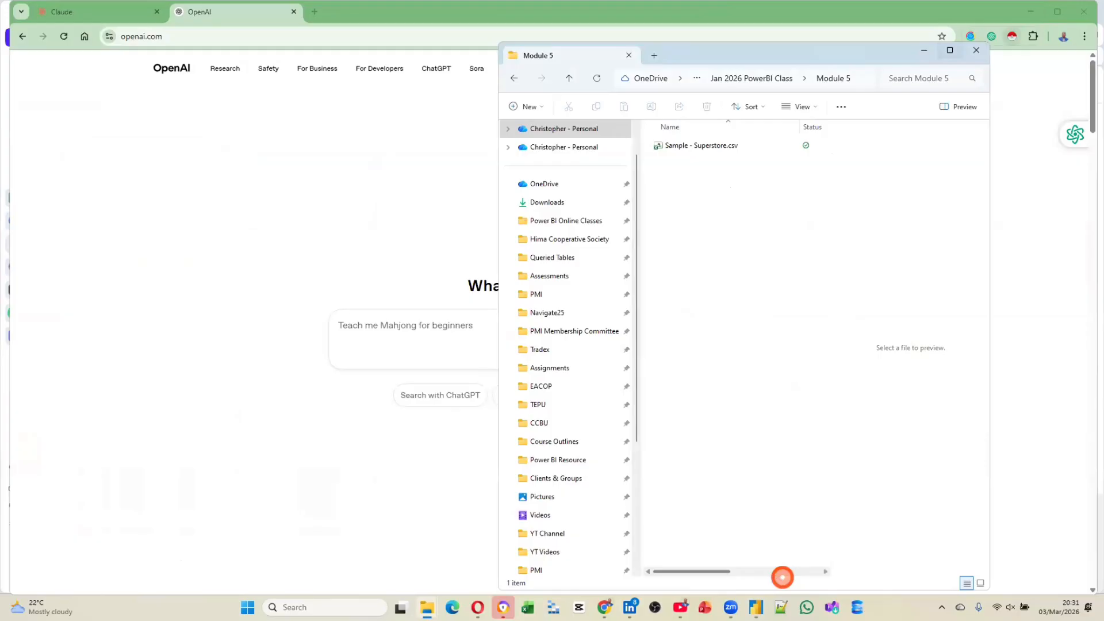
pyautogui.click(756, 607)
pyautogui.click(652, 546)
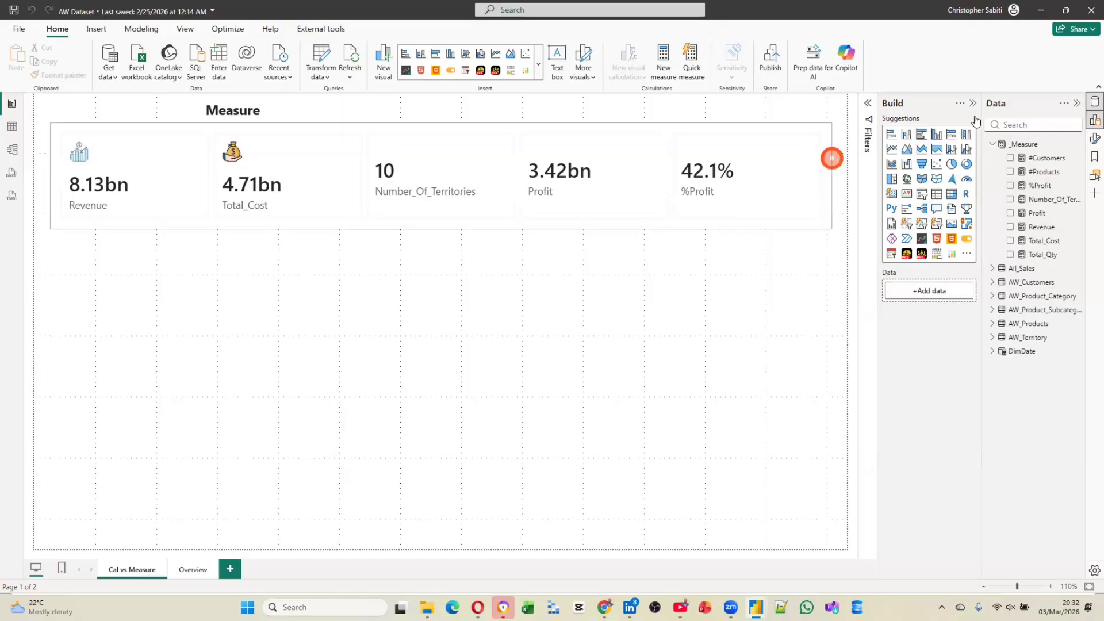
# Step: In the model view, expand the semantic model's Measures and display the properties of the #Customers measure
pyautogui.click(15, 151)
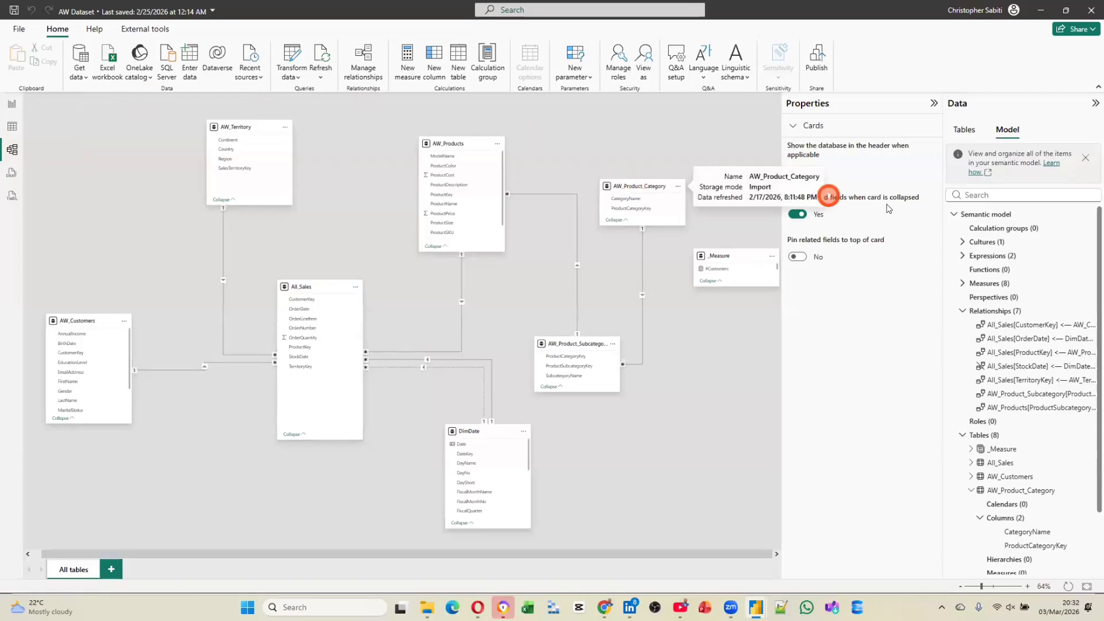
pyautogui.click(962, 283)
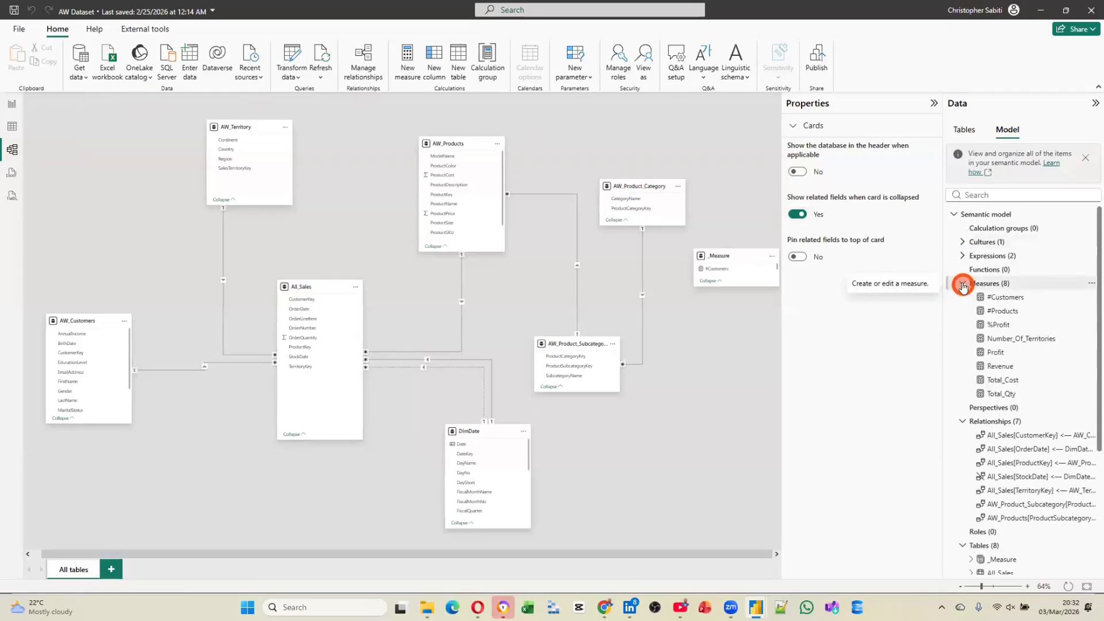
pyautogui.click(1012, 299)
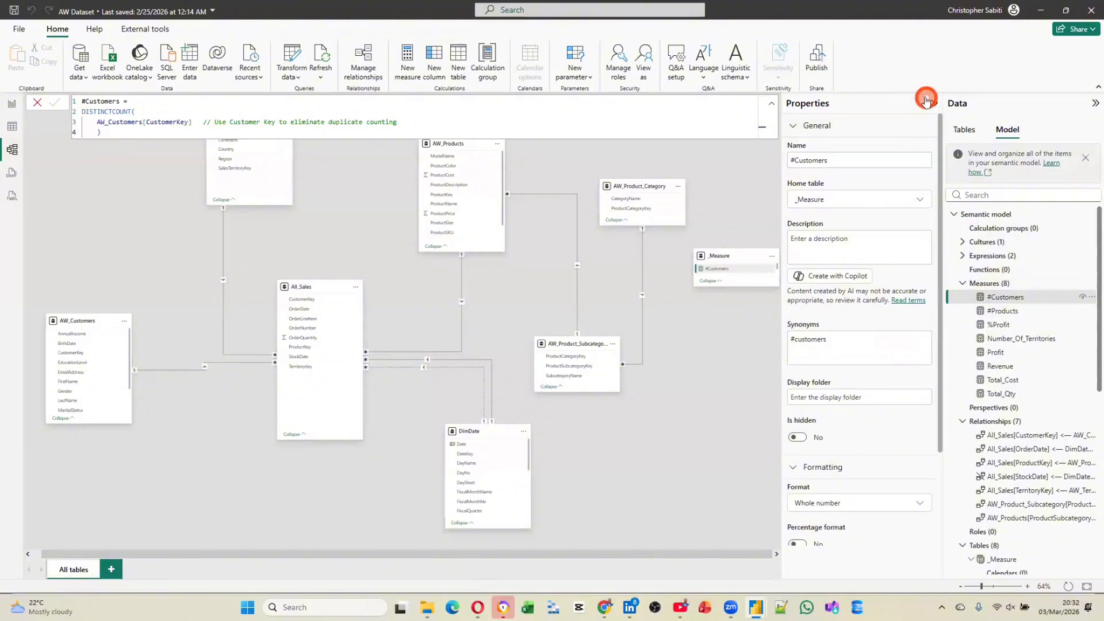
pyautogui.click(932, 105)
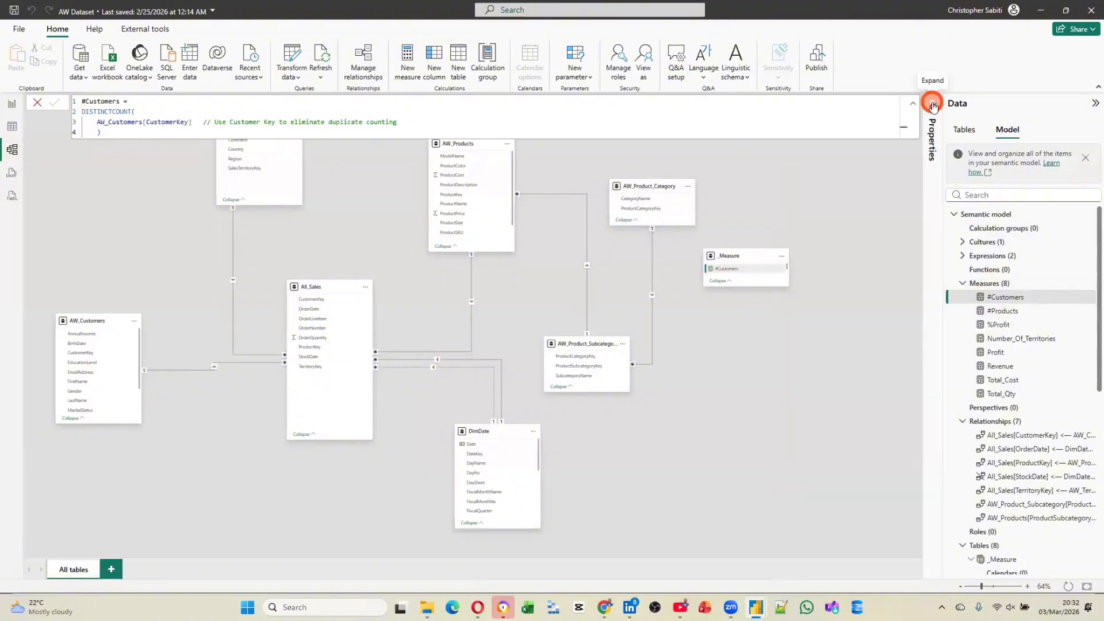
pyautogui.click(932, 108)
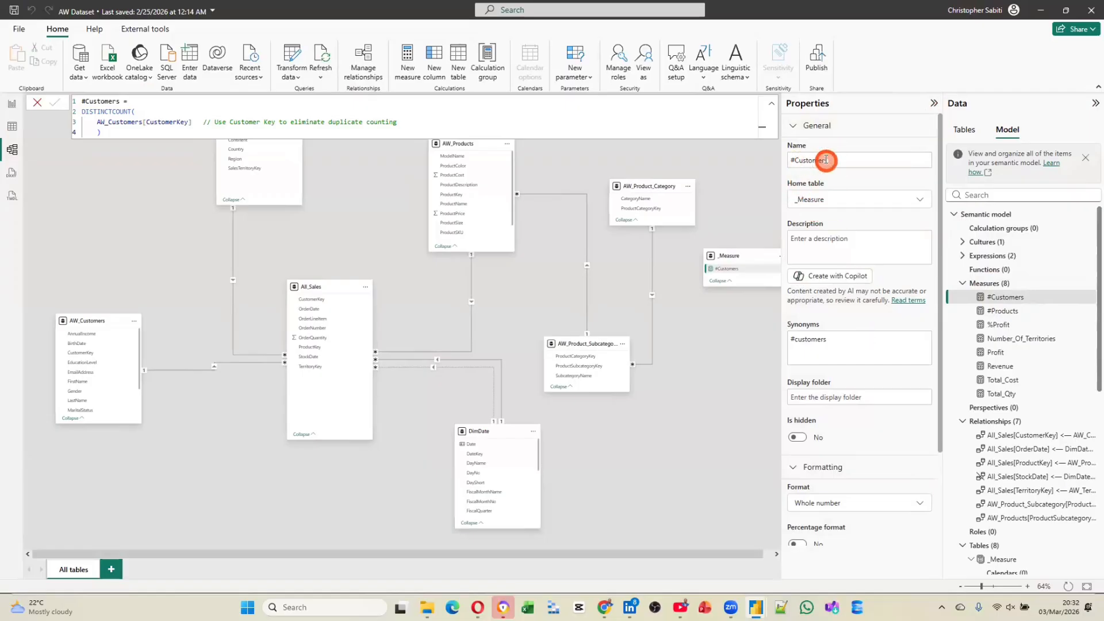
# Step: Choose _Measure as the home table of #Customers and set the measure's display folder to "01. Numbers"
pyautogui.click(844, 200)
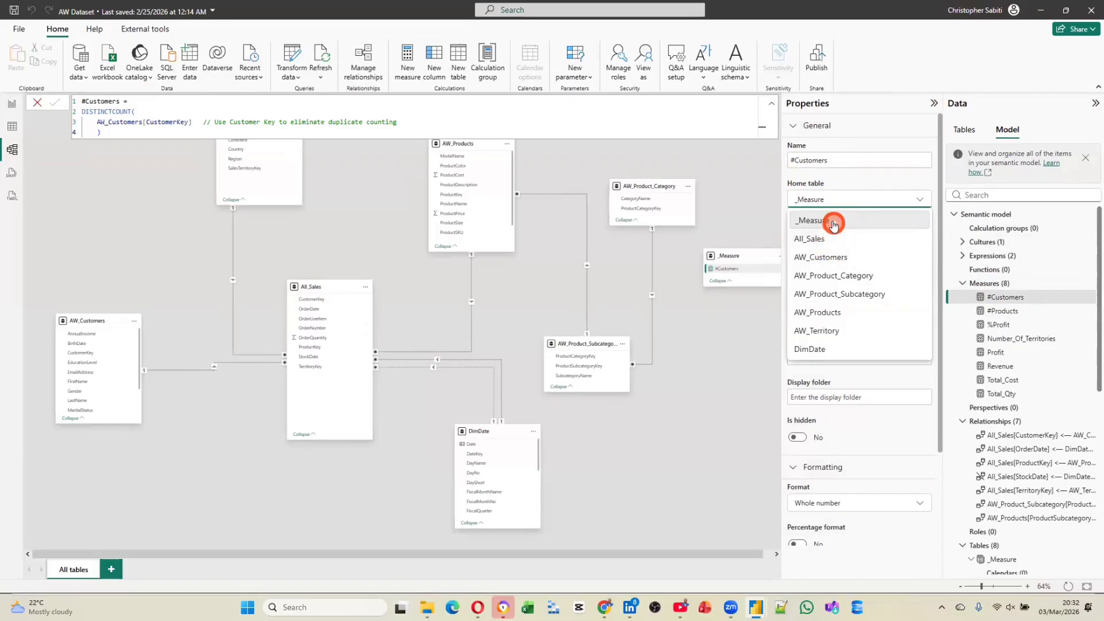
pyautogui.click(833, 223)
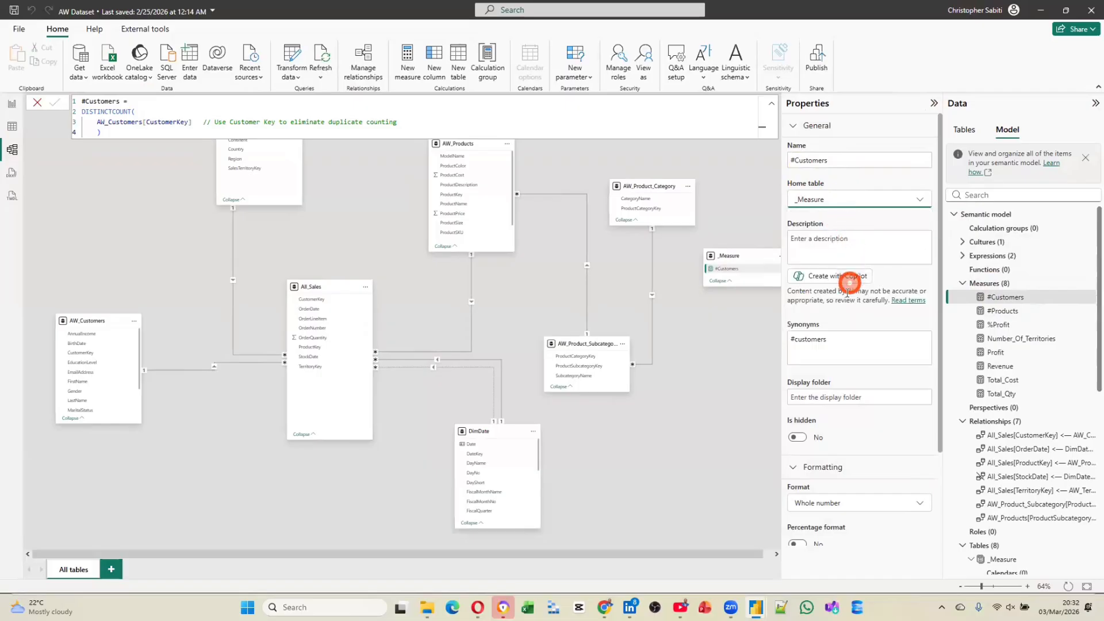
pyautogui.click(828, 396)
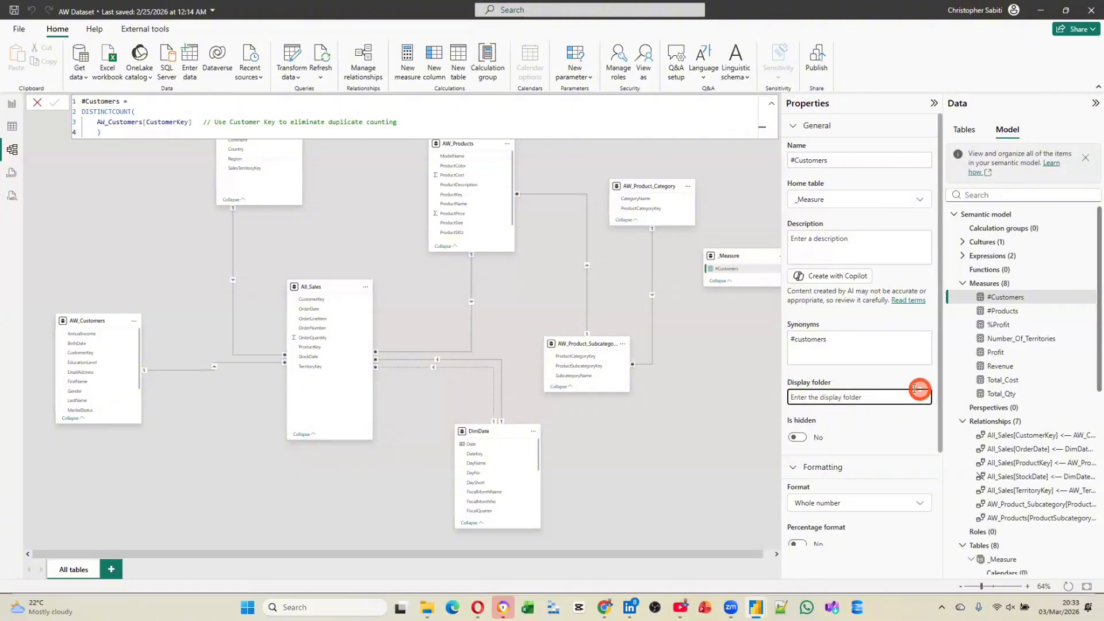
pyautogui.write('N')
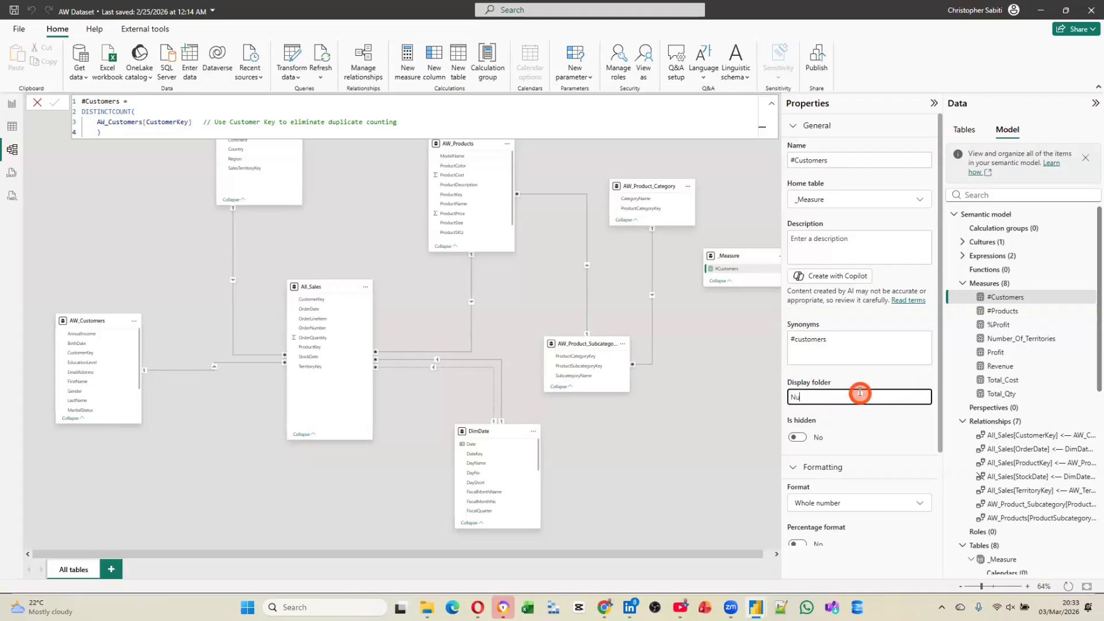
pyautogui.press('BackSpace')
pyautogui.write('1. Numbers')
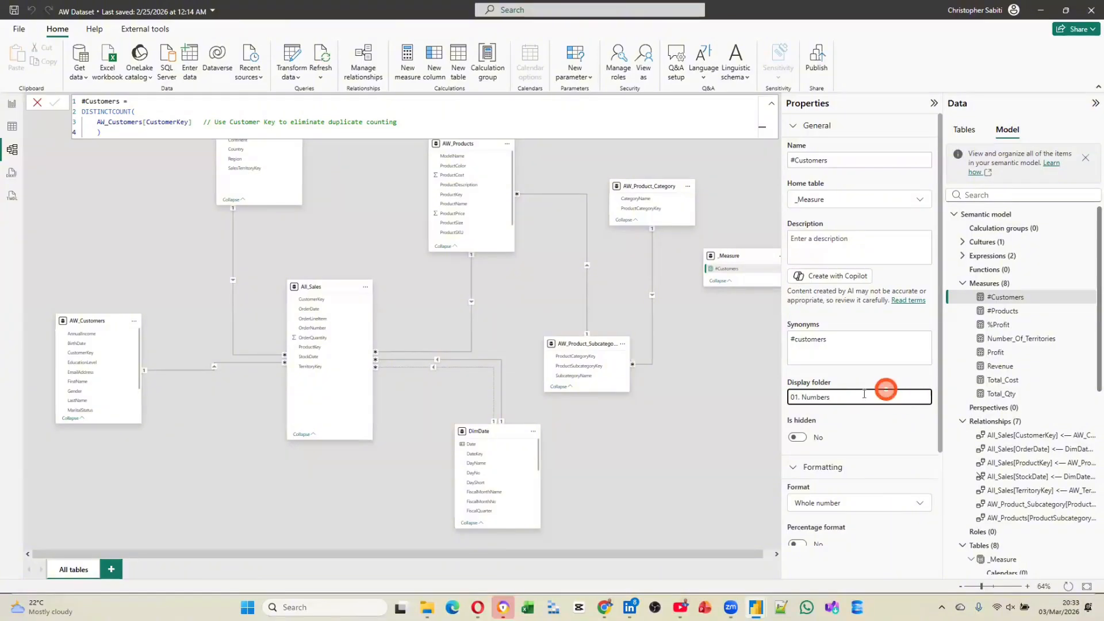
pyautogui.moveTo(832, 396)
pyautogui.mouseDown()
pyautogui.moveTo(773, 397)
pyautogui.moveTo(815, 389)
pyautogui.mouseUp()
pyautogui.moveTo(839, 394); pyautogui.dragTo(793, 393)
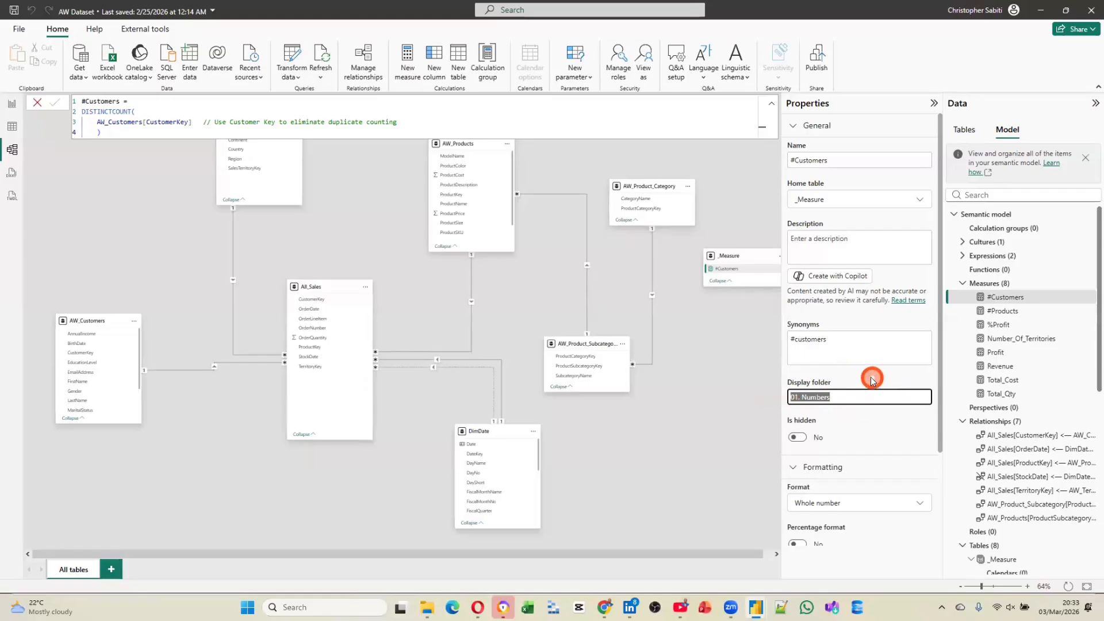
pyautogui.press('Return')
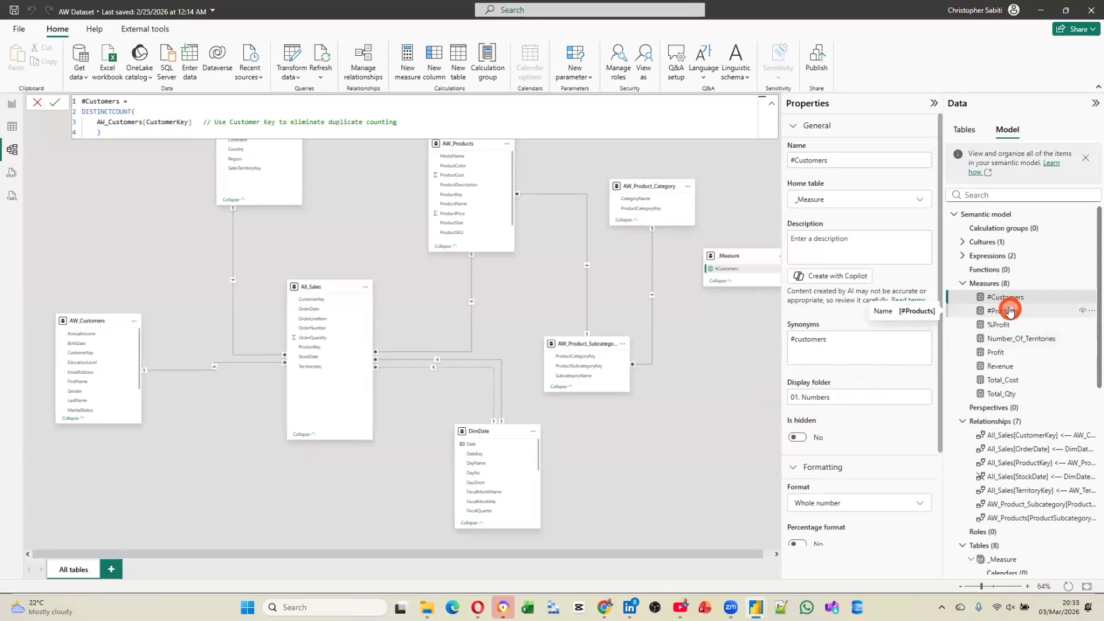
# Step: In the report view, expand the 01. Numbers folder and try to move the #Products measure into it
pyautogui.click(10, 103)
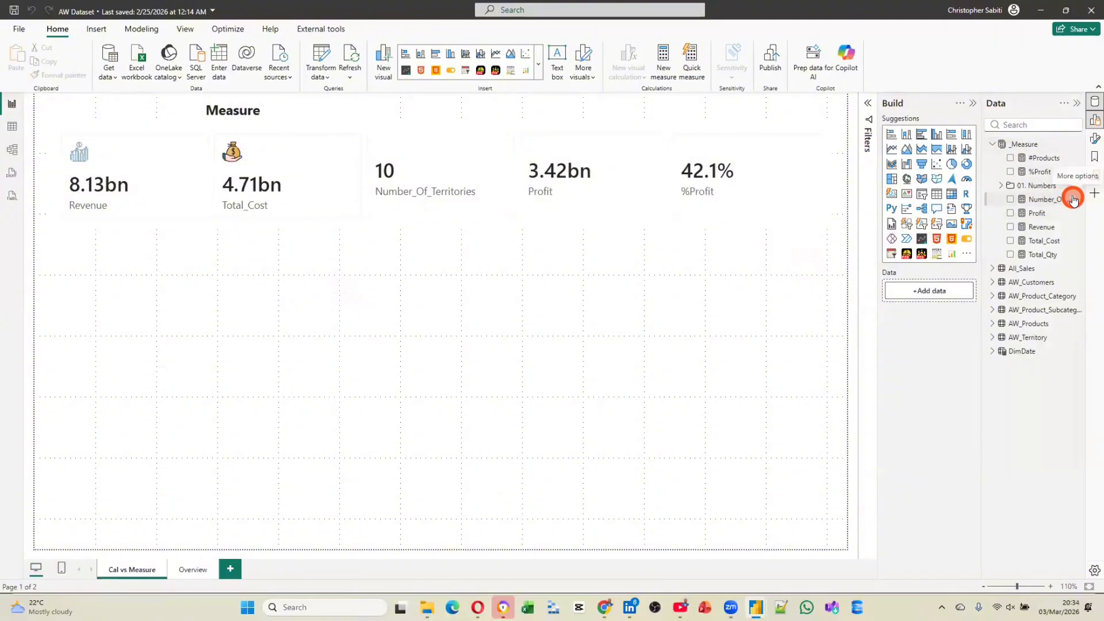
pyautogui.click(999, 187)
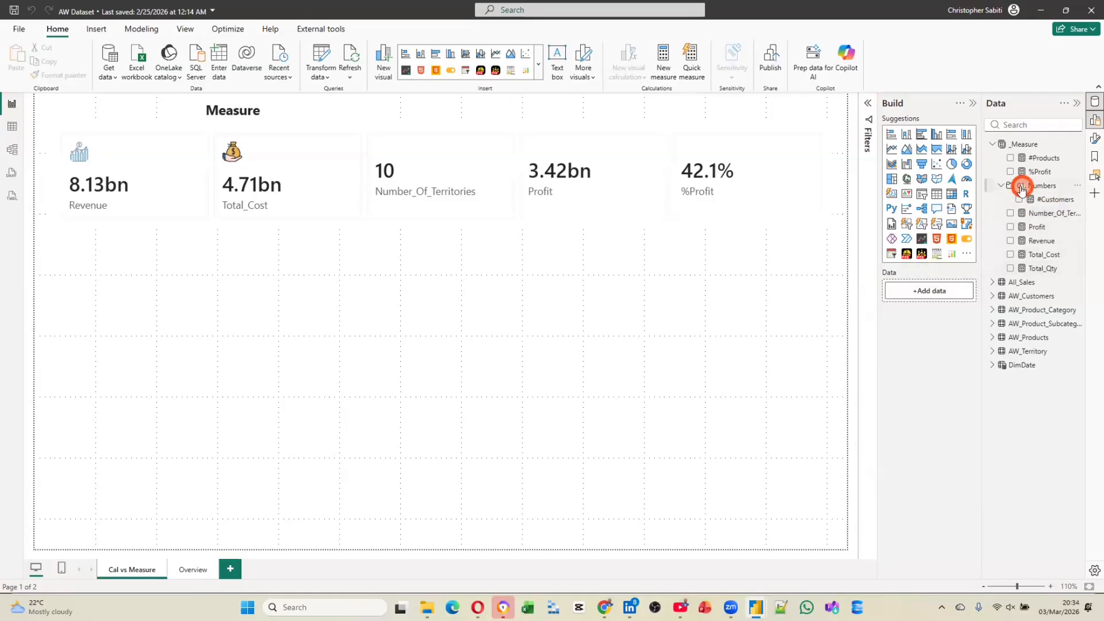
pyautogui.moveTo(1037, 158); pyautogui.dragTo(1053, 197)
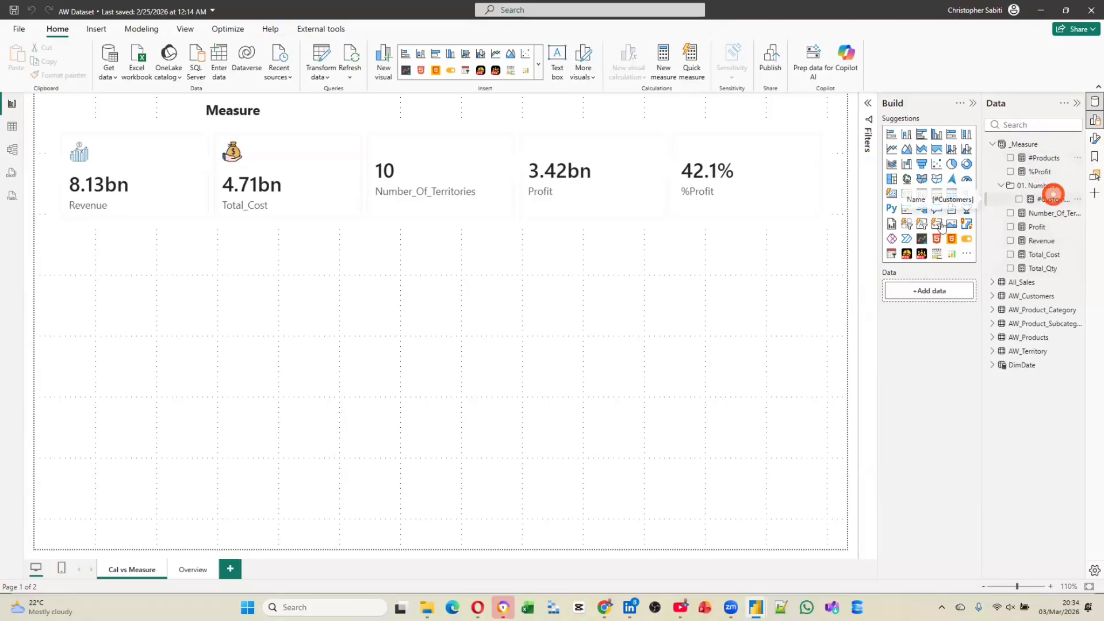
# Step: Back in the model view, move #Products into the 01. Numbers folder under the _Measure table's measures
pyautogui.click(14, 153)
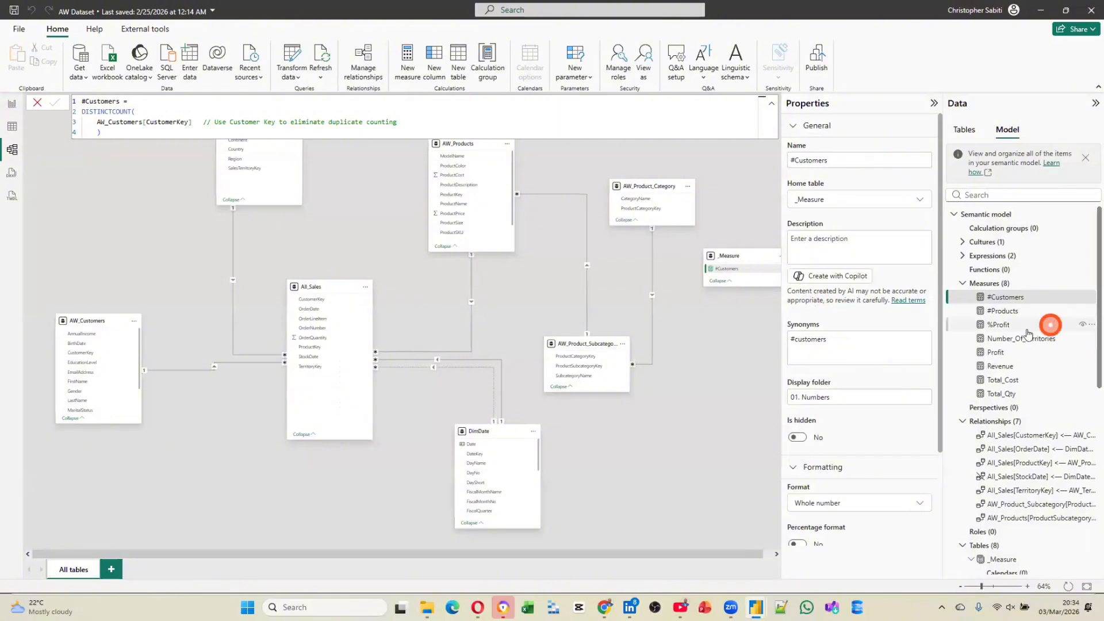
pyautogui.click(1003, 312)
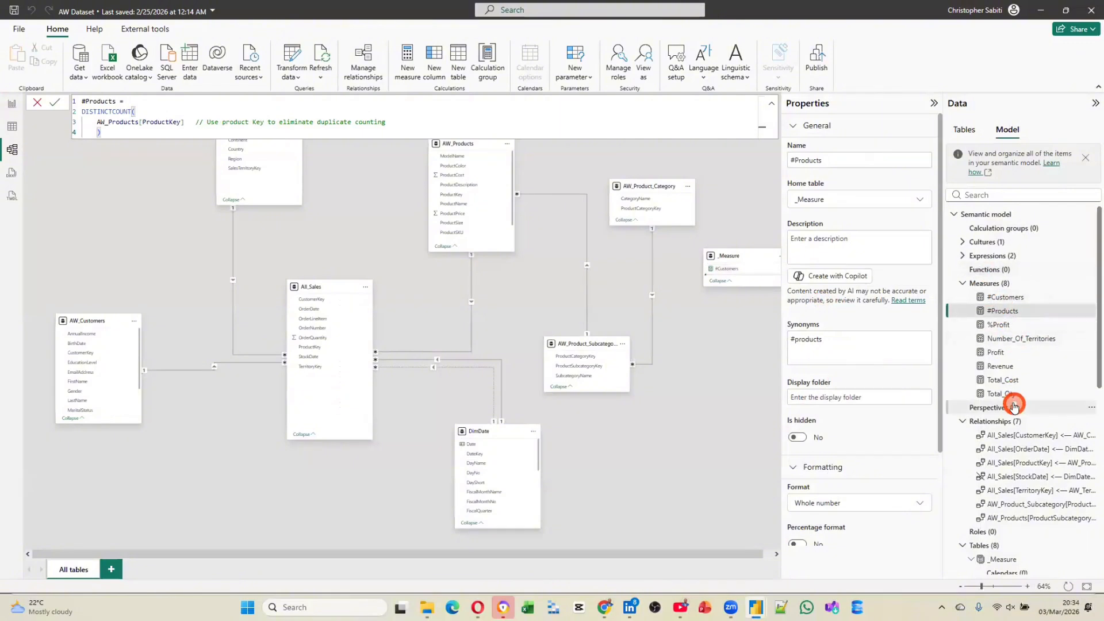
pyautogui.scroll(-5, 1010, 399)
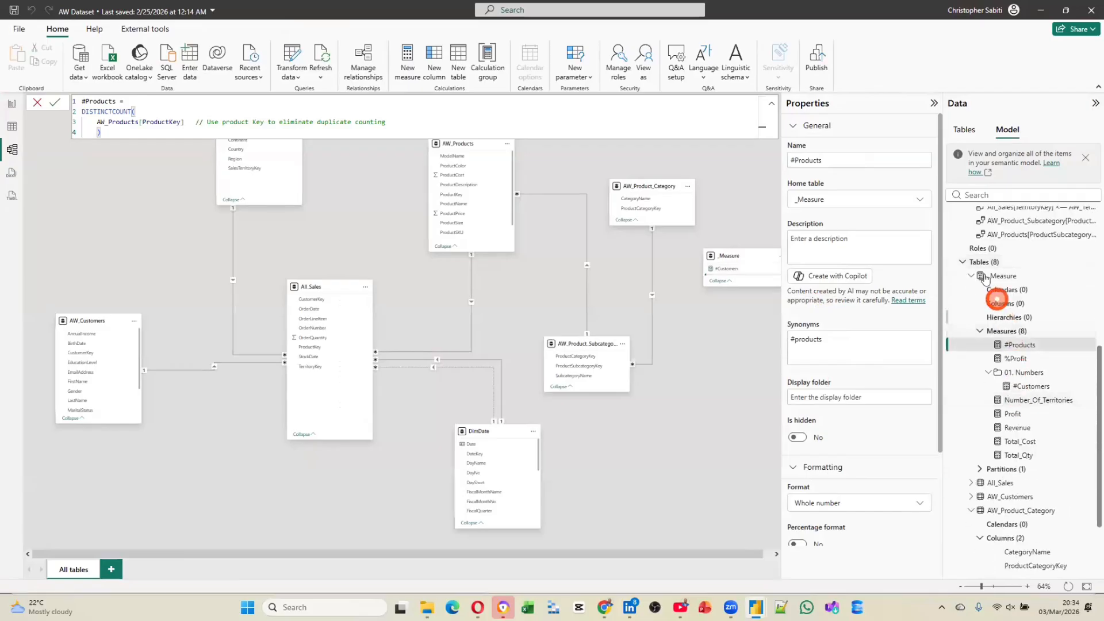
pyautogui.scroll(5, 1000, 277)
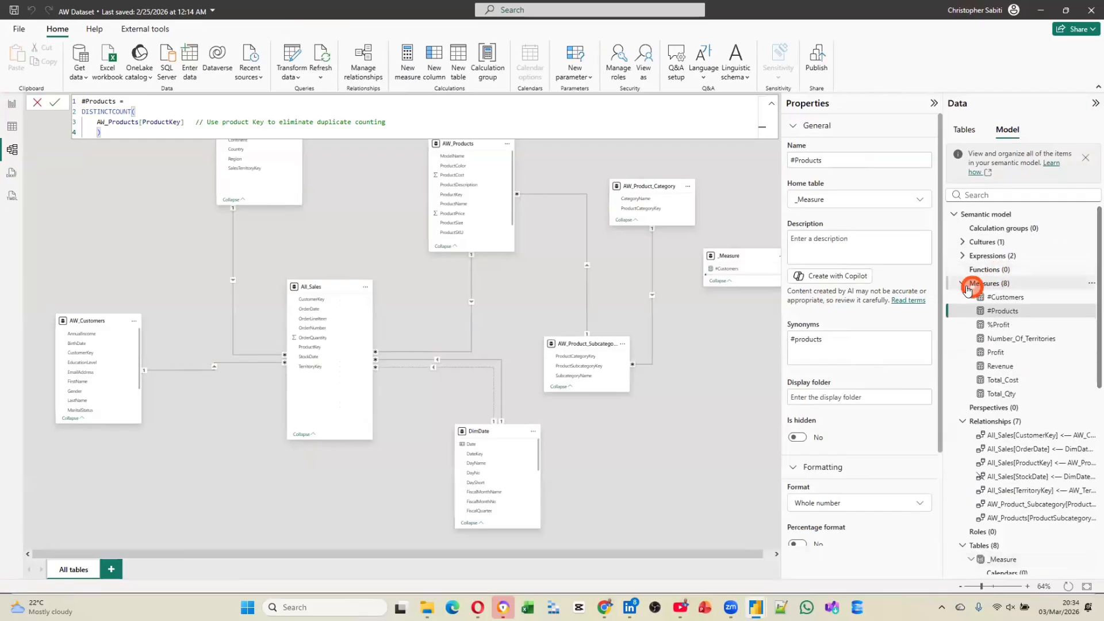
pyautogui.scroll(-3, 1000, 398)
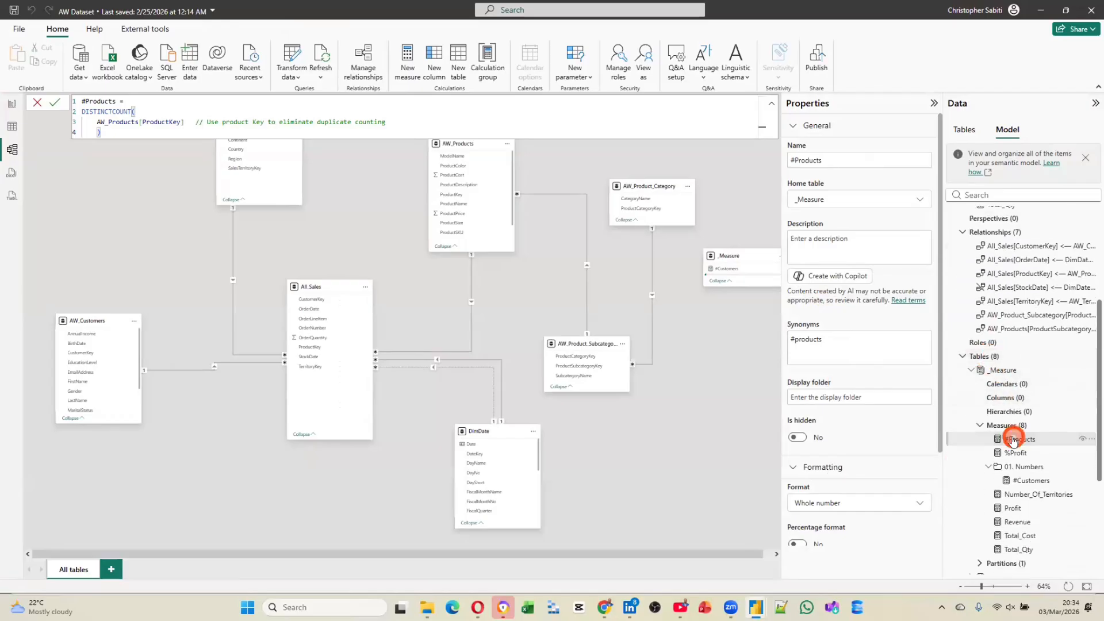
pyautogui.scroll(-1, 1006, 425)
pyautogui.click(1035, 381)
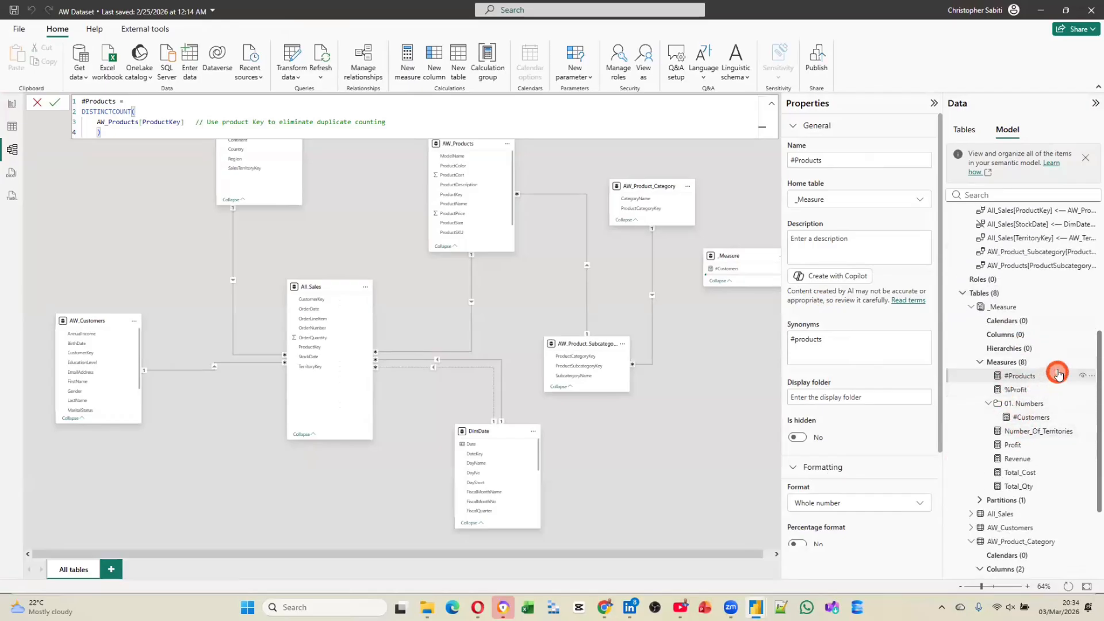
pyautogui.moveTo(1020, 380); pyautogui.dragTo(1032, 407)
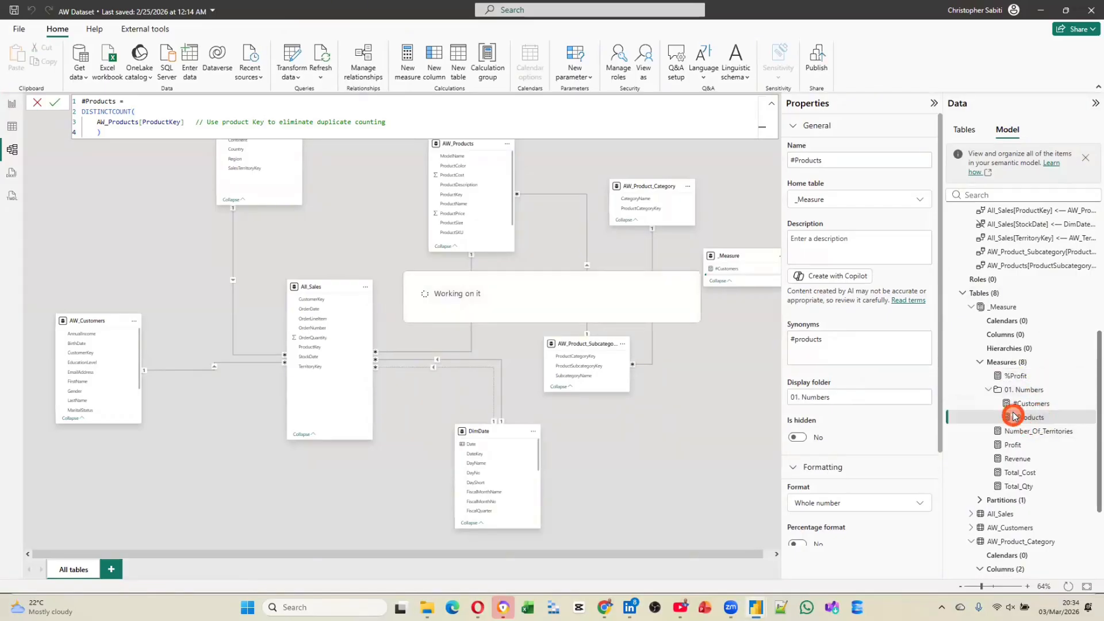
# Step: Change the display folder of the #Products measure to "01. Numberz"
pyautogui.click(1031, 419)
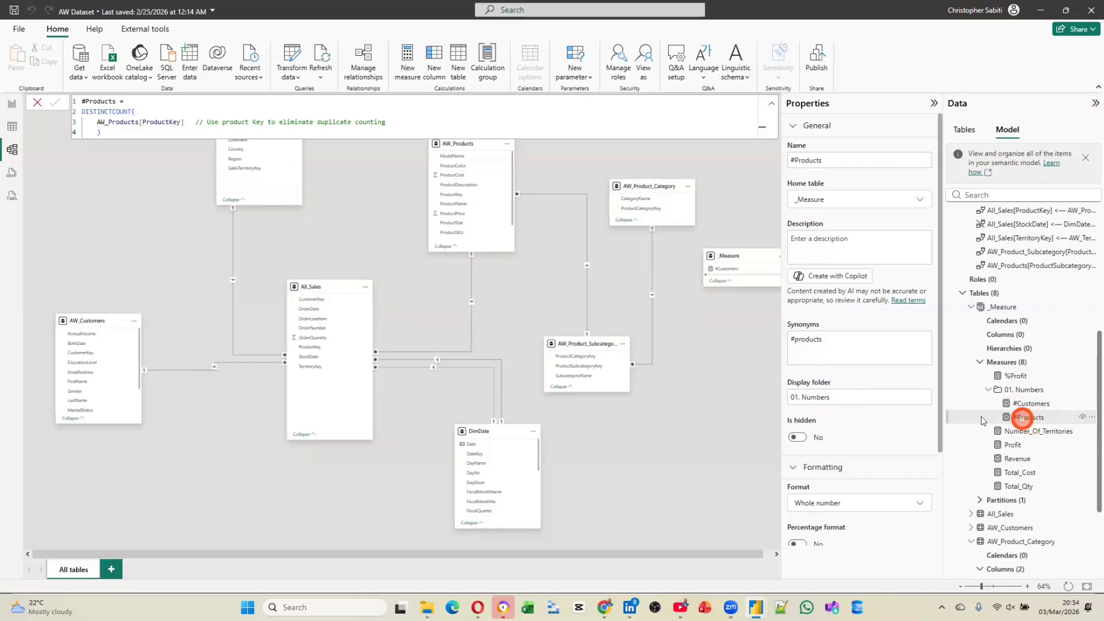
pyautogui.moveTo(863, 399); pyautogui.dragTo(783, 401)
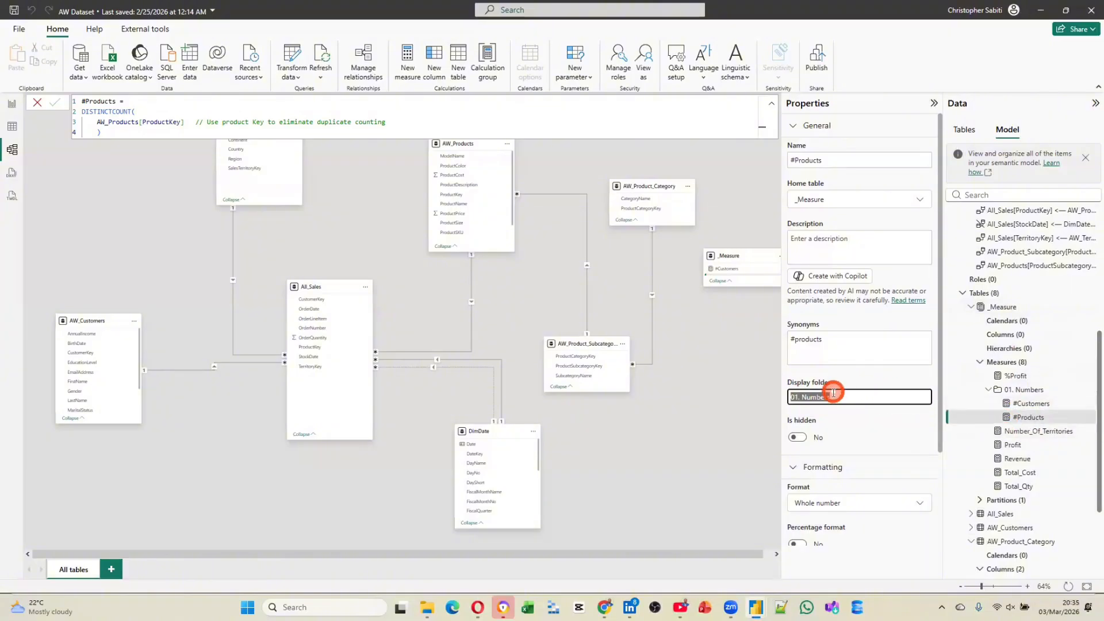
pyautogui.click(866, 427)
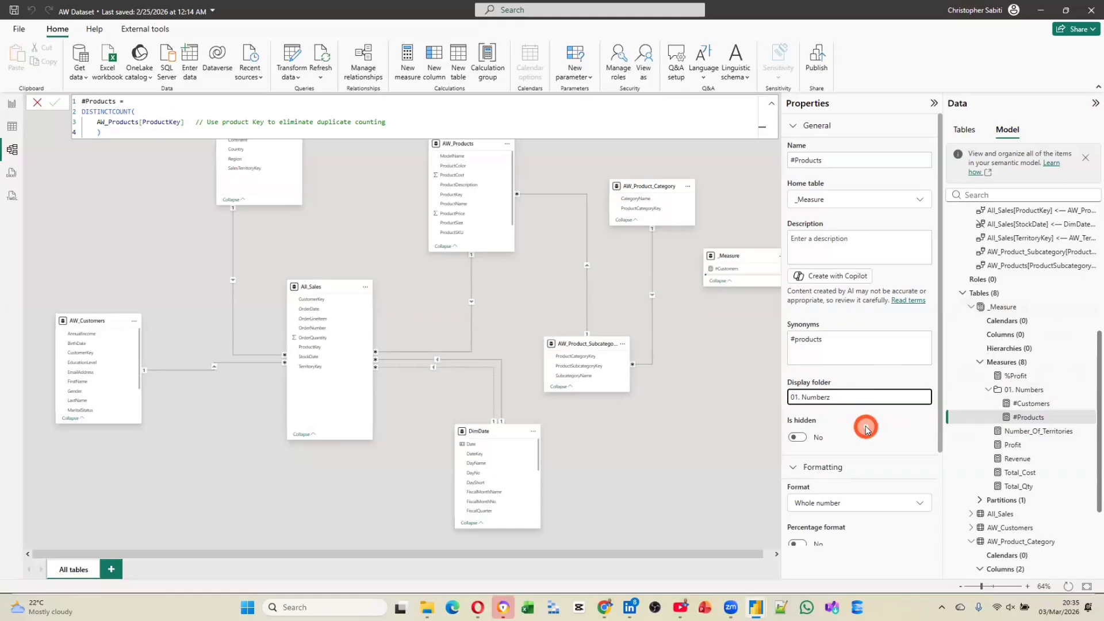
# Step: Apply "01. Numberz" as the display folder of #Products and check the resulting folders in the report view
pyautogui.write('z')
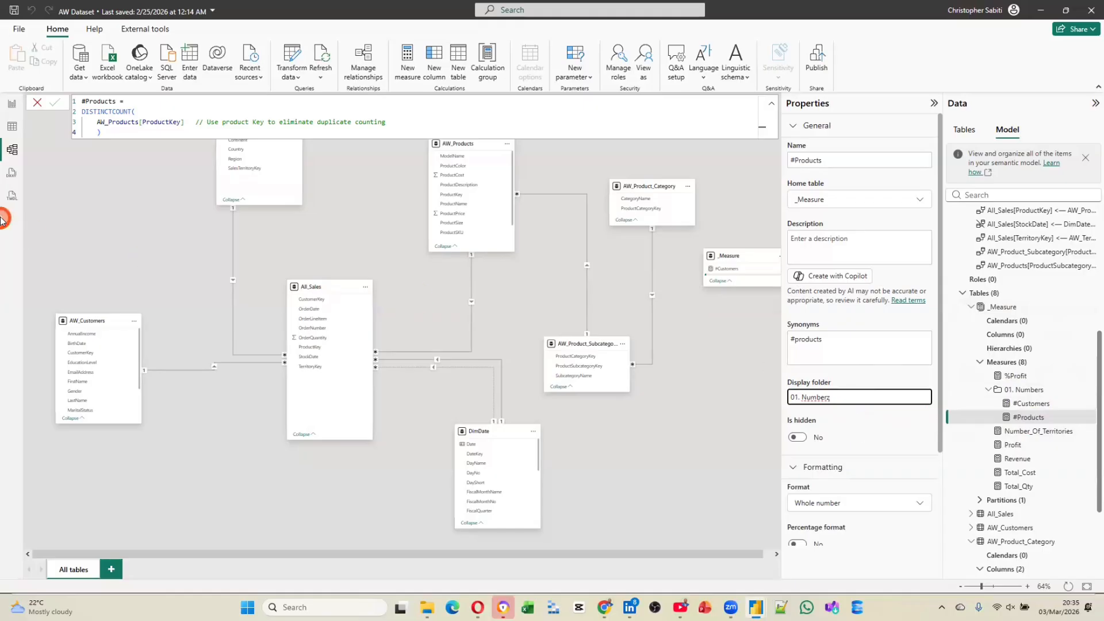
pyautogui.click(850, 422)
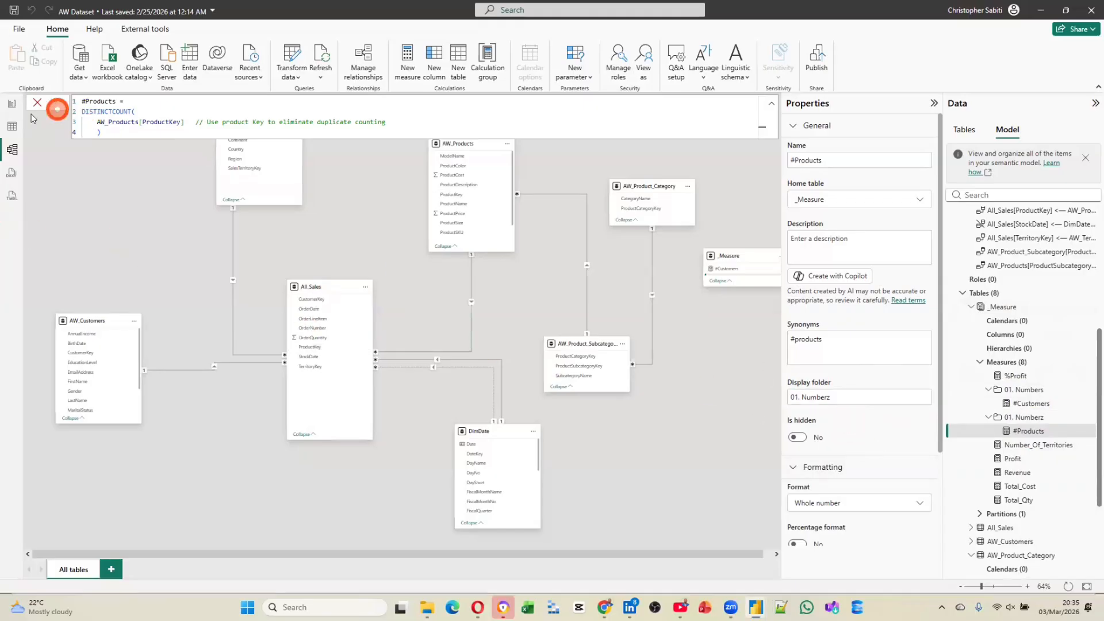
pyautogui.click(12, 104)
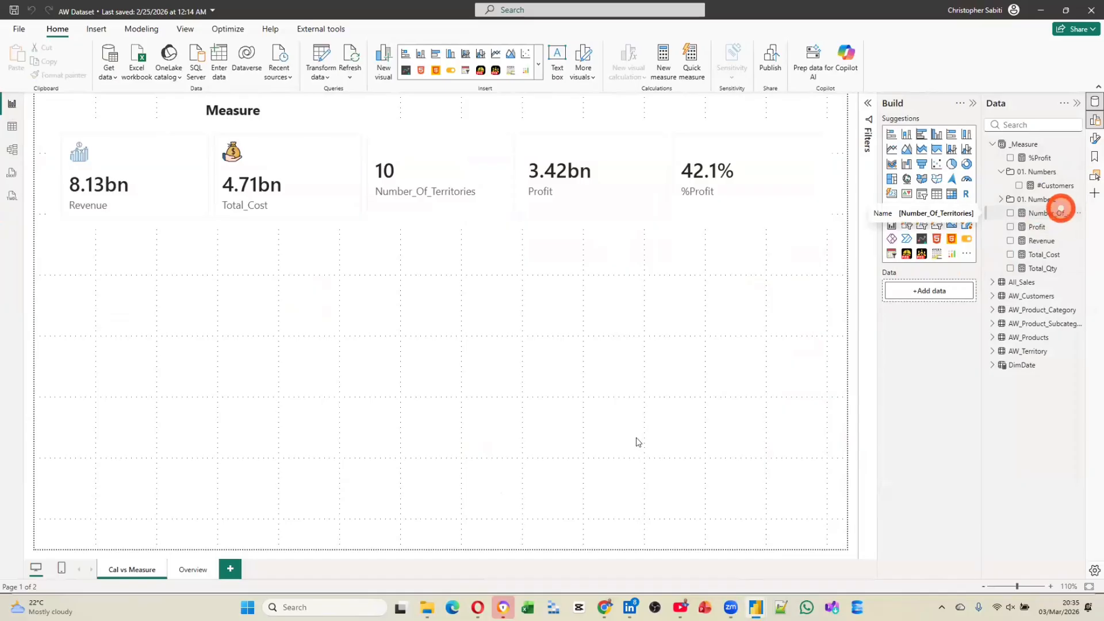
# Step: Back in the model view, set the display folder of #Products to "01. Numbers"
pyautogui.click(15, 151)
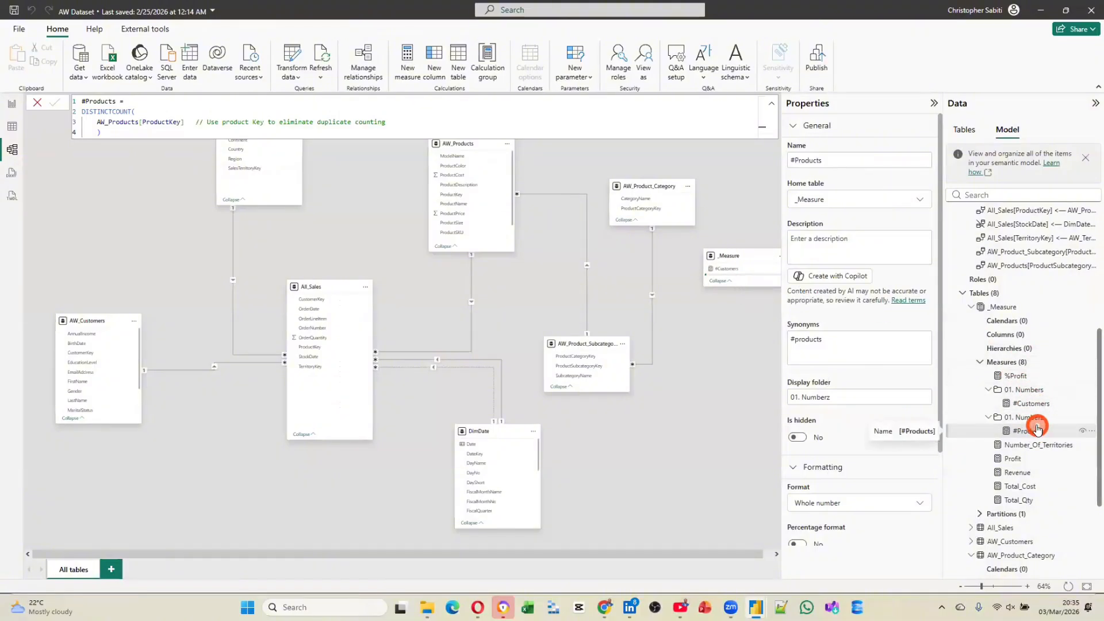
pyautogui.click(866, 395)
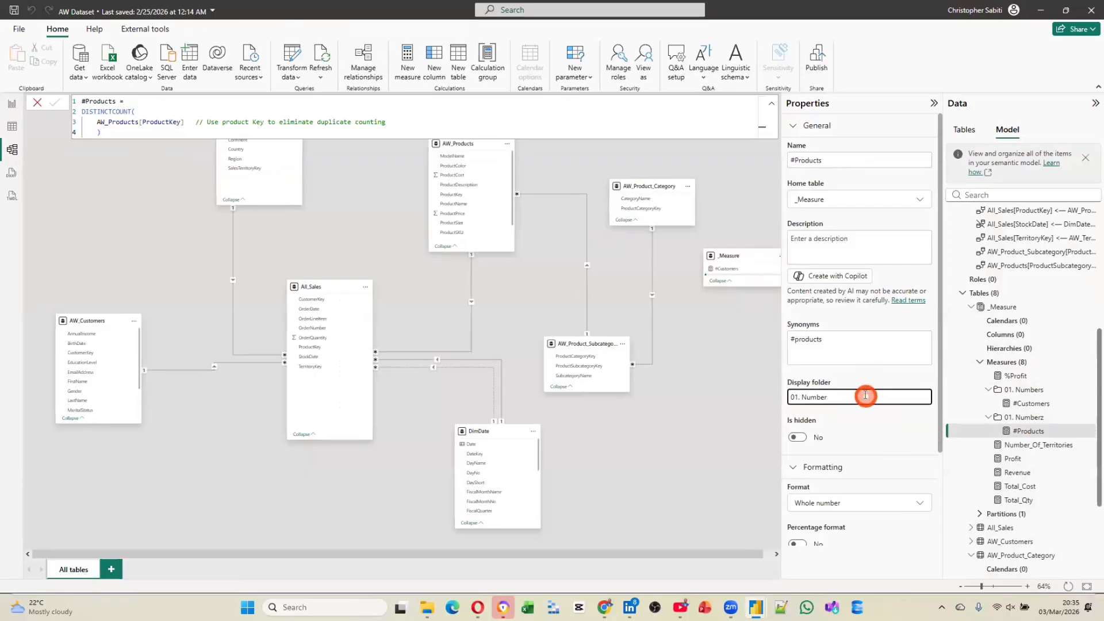
pyautogui.write('s')
pyautogui.press('Return')
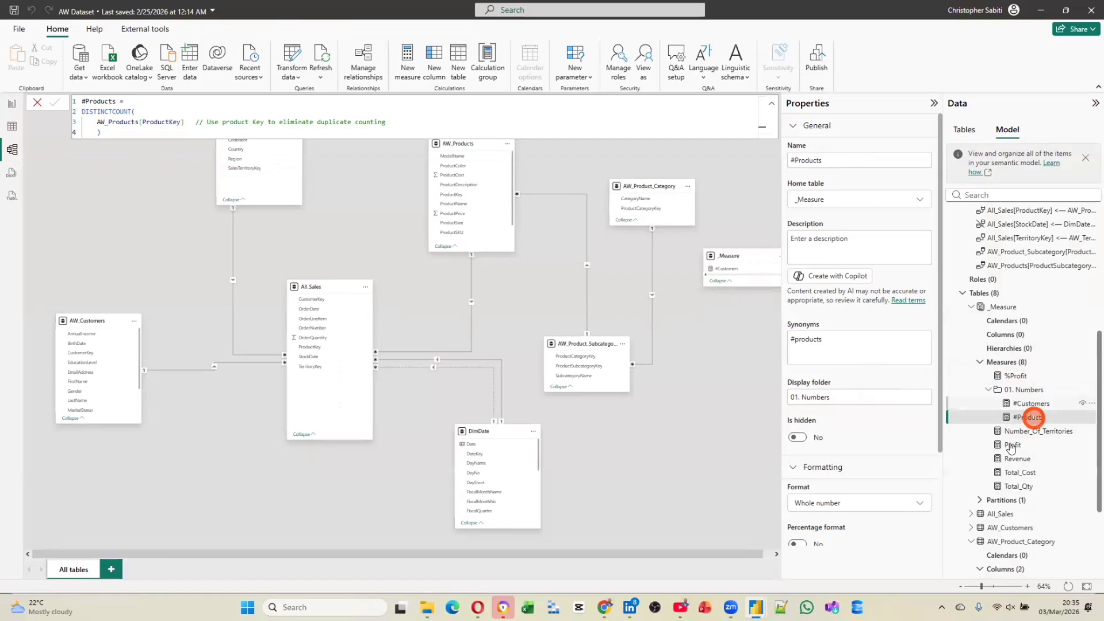
# Step: Collapse the 01. Numbers folder and set the display folder of the Total_Qty measure to "02. Totals"
pyautogui.click(989, 390)
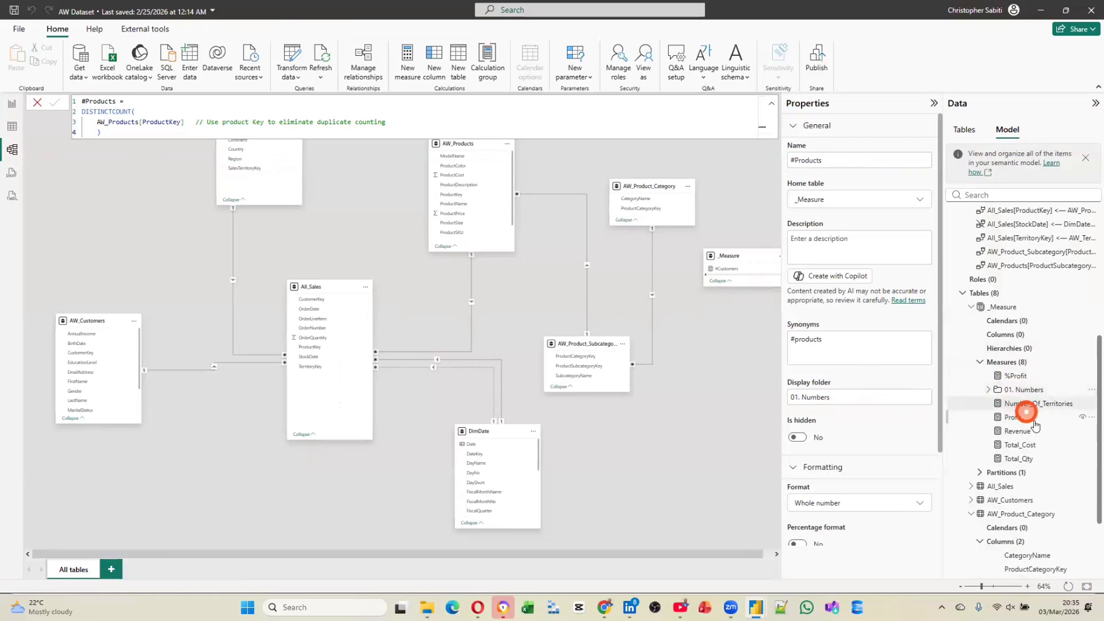
pyautogui.click(1027, 459)
pyautogui.click(828, 398)
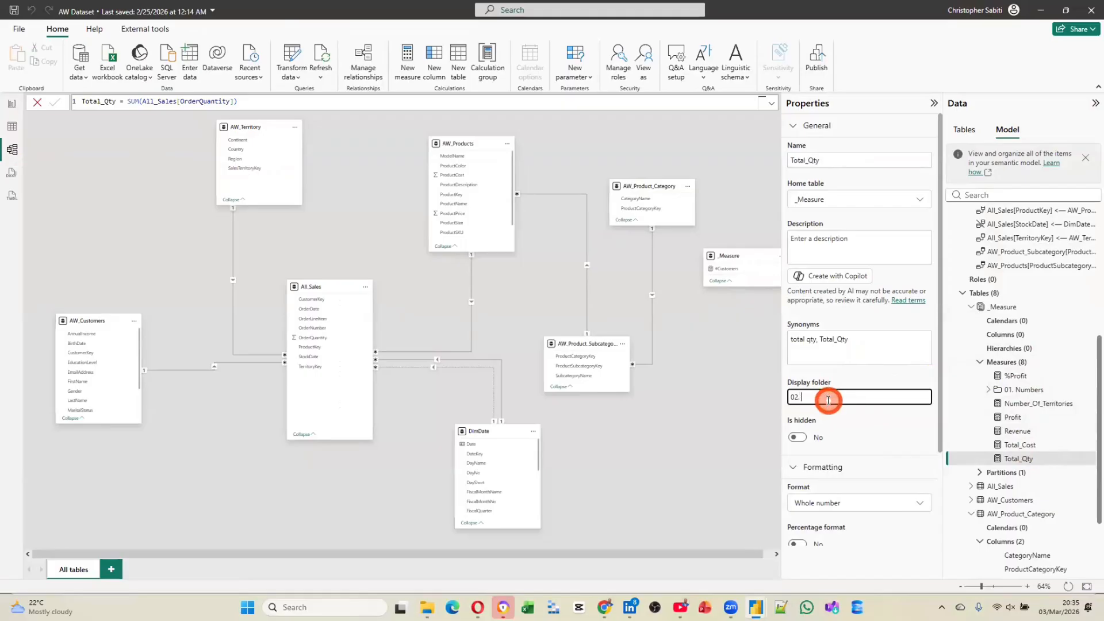
pyautogui.write('02. Totals')
pyautogui.press('Return')
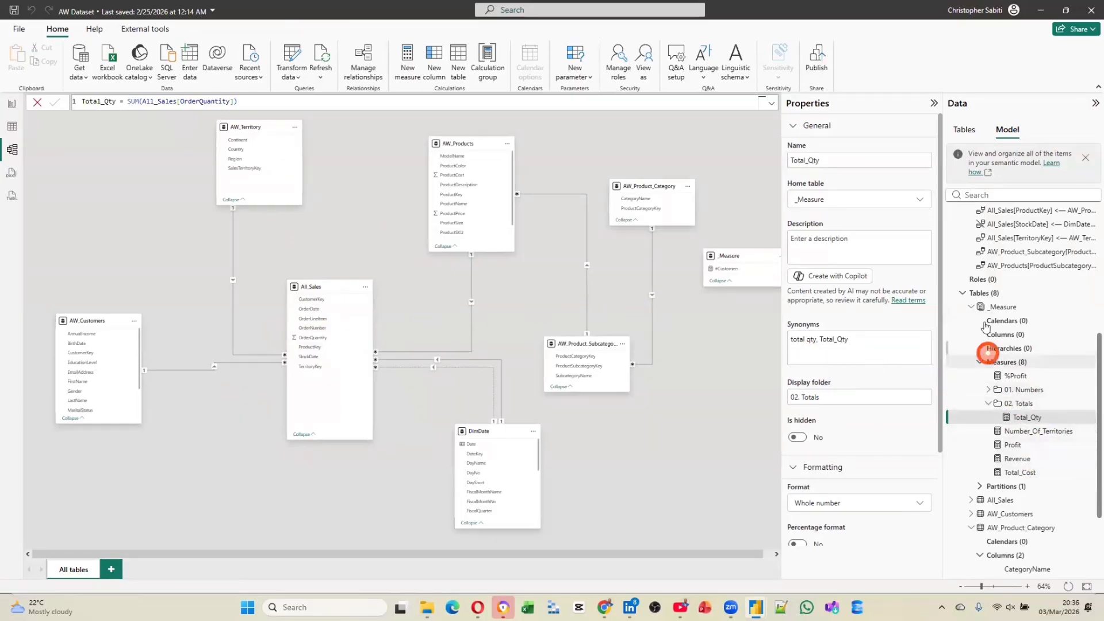
# Step: Collapse the model-level Measures list and move Total_Cost and Revenue into the 02. Totals folder under _Measure
pyautogui.scroll(5, 990, 294)
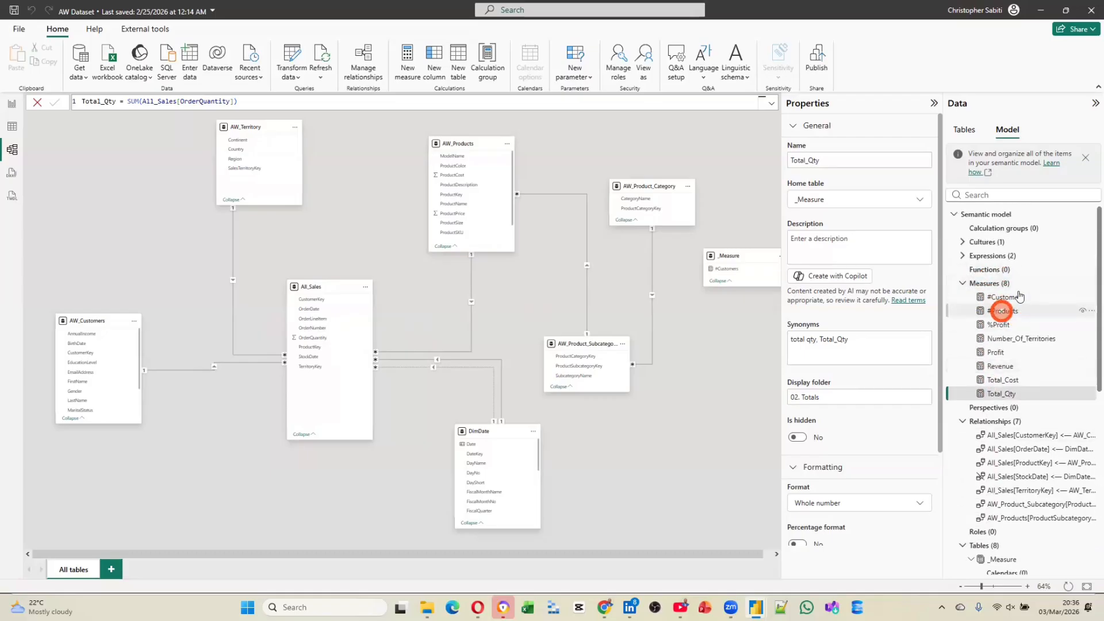
pyautogui.click(961, 284)
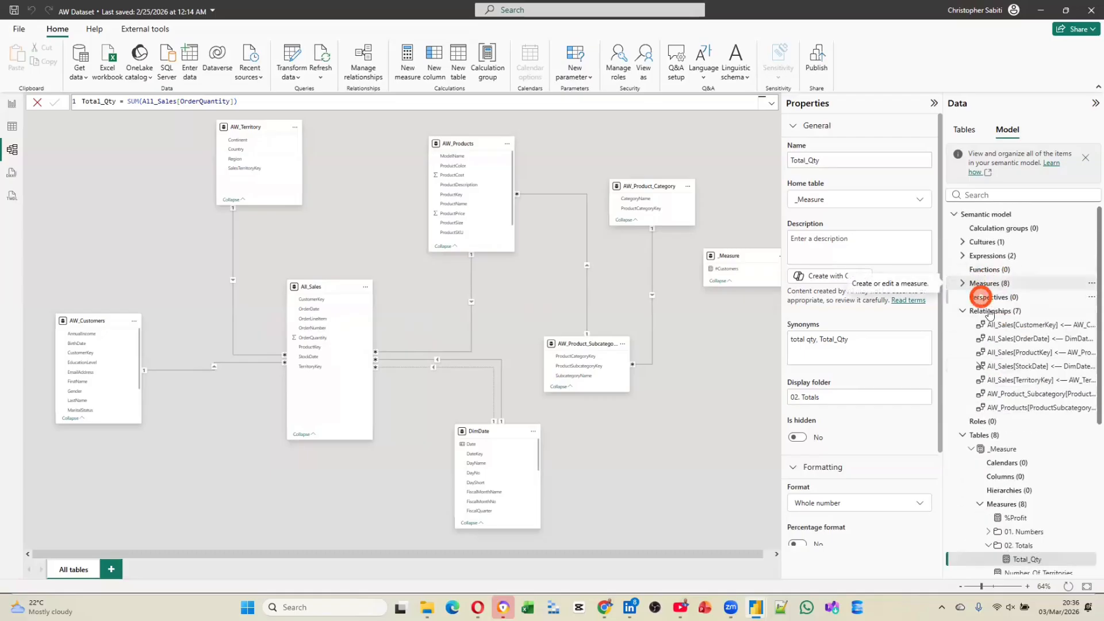
pyautogui.scroll(-3, 1003, 328)
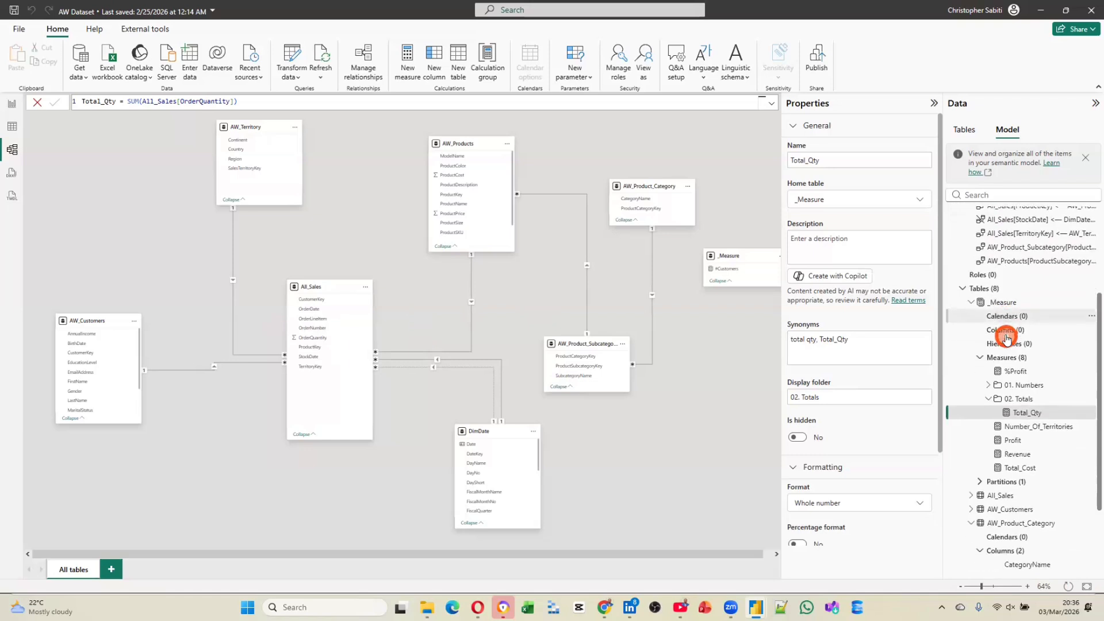
pyautogui.scroll(3, 1006, 336)
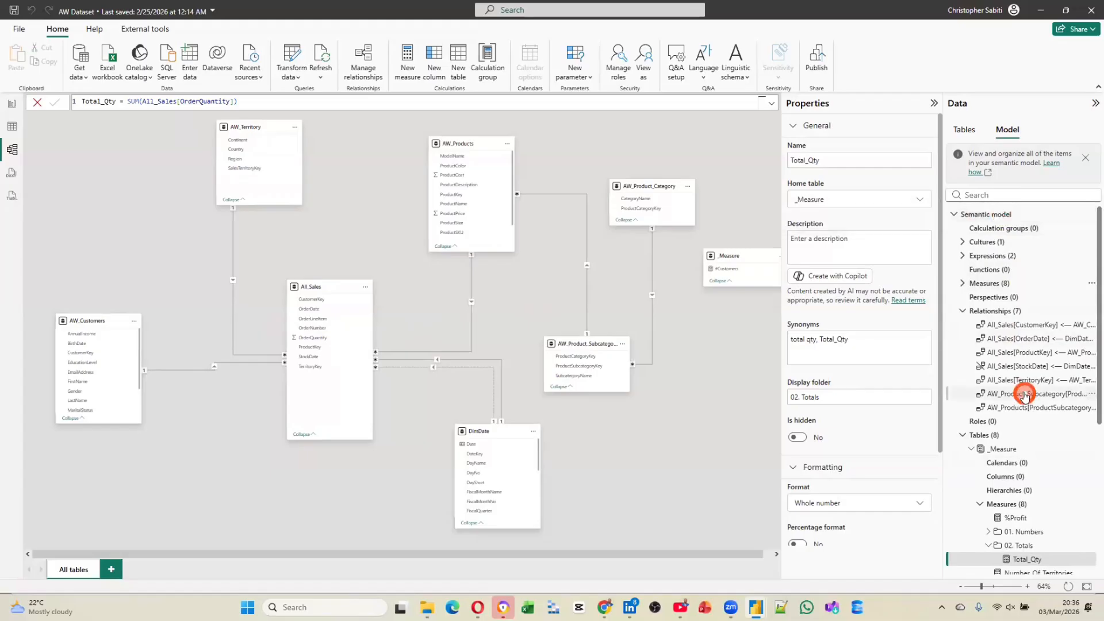
pyautogui.scroll(-2, 1025, 388)
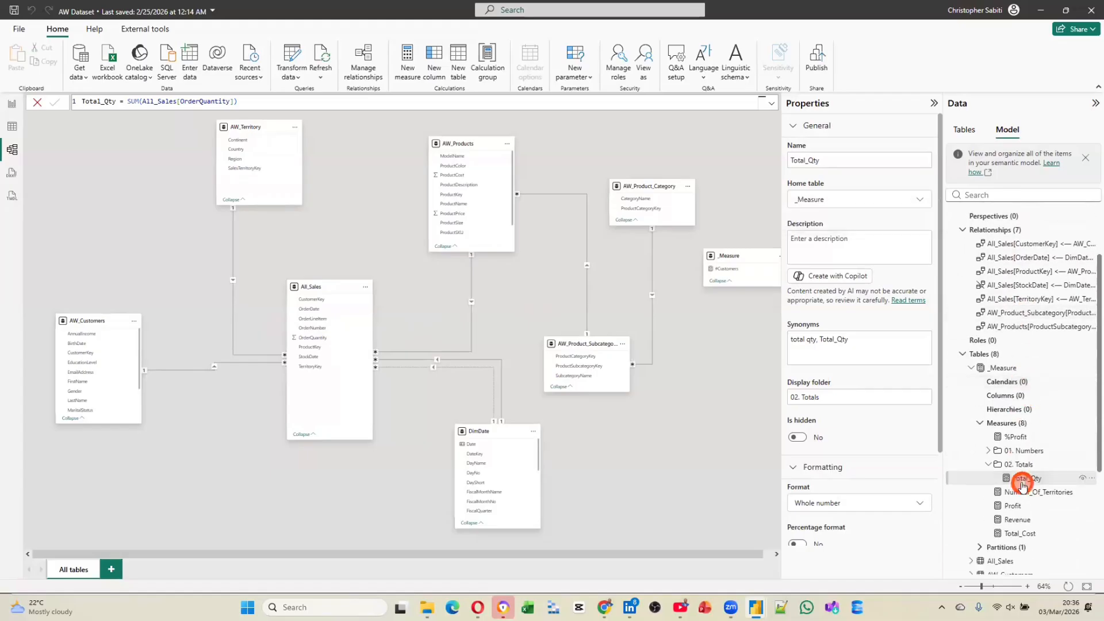
pyautogui.scroll(-2, 1022, 485)
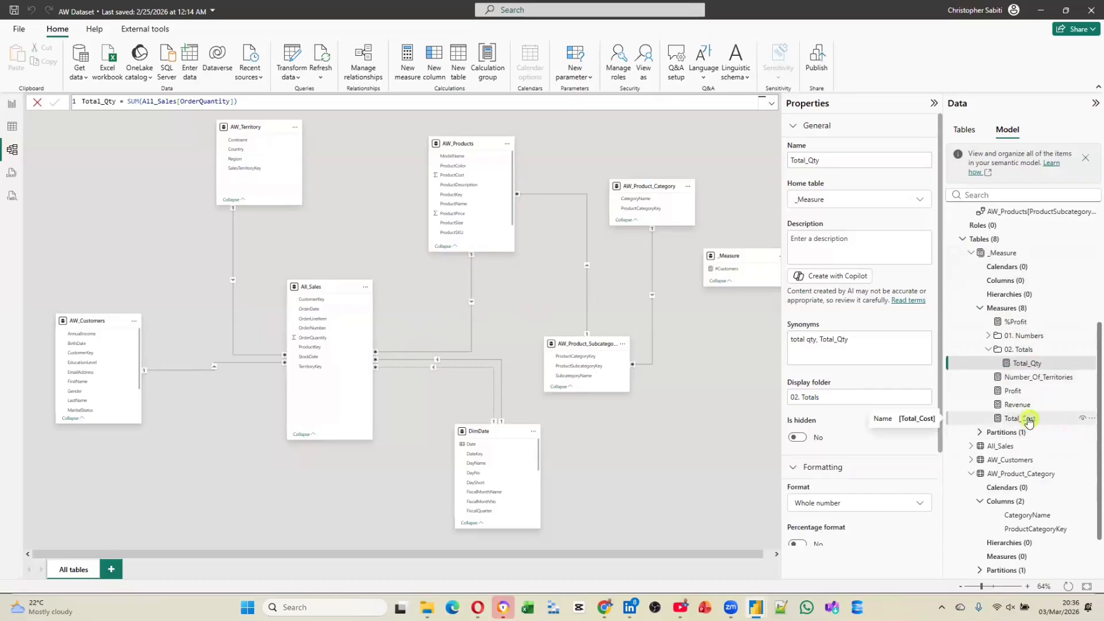
pyautogui.moveTo(1029, 417); pyautogui.dragTo(1042, 461)
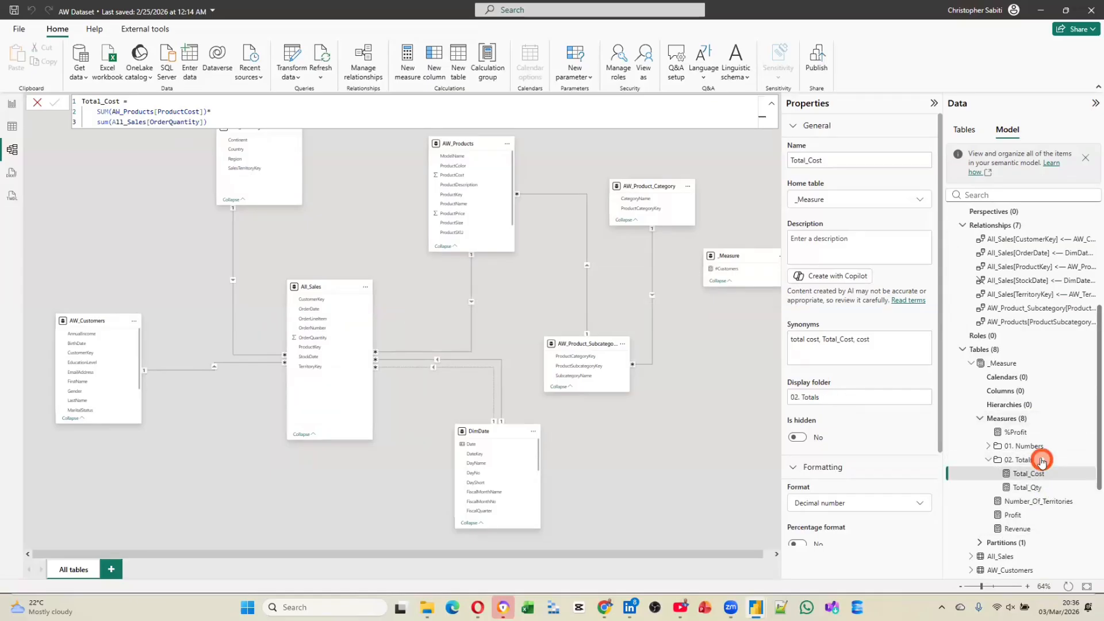
pyautogui.moveTo(1015, 527); pyautogui.dragTo(1023, 457)
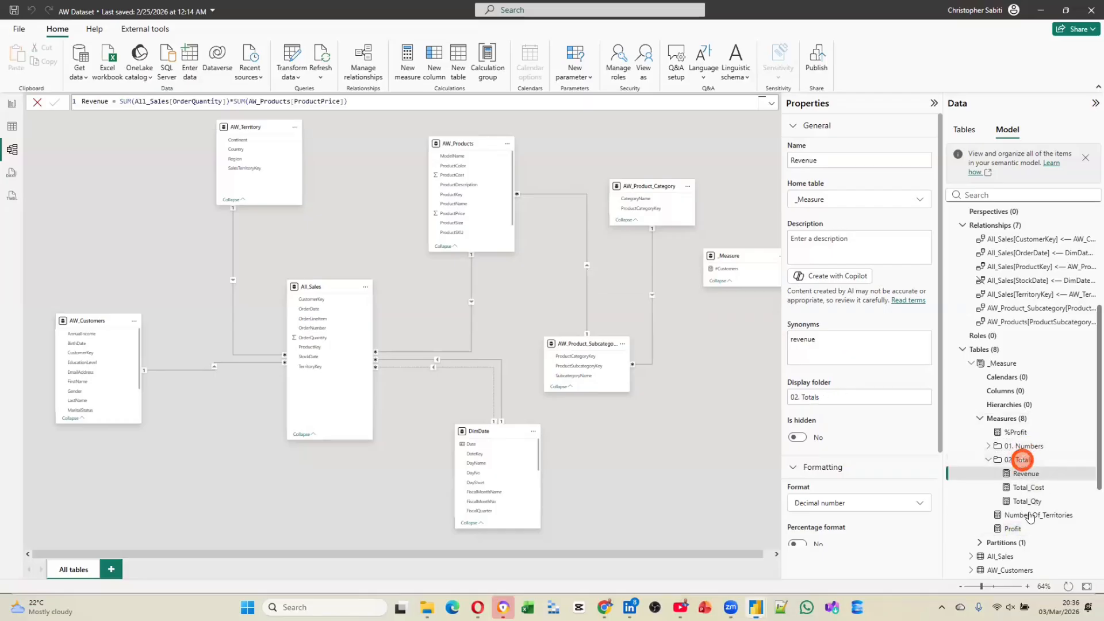
# Step: Move Number_Of_Territories into the 01. Numbers folder and collapse both measure folders
pyautogui.moveTo(1030, 518); pyautogui.dragTo(1029, 440)
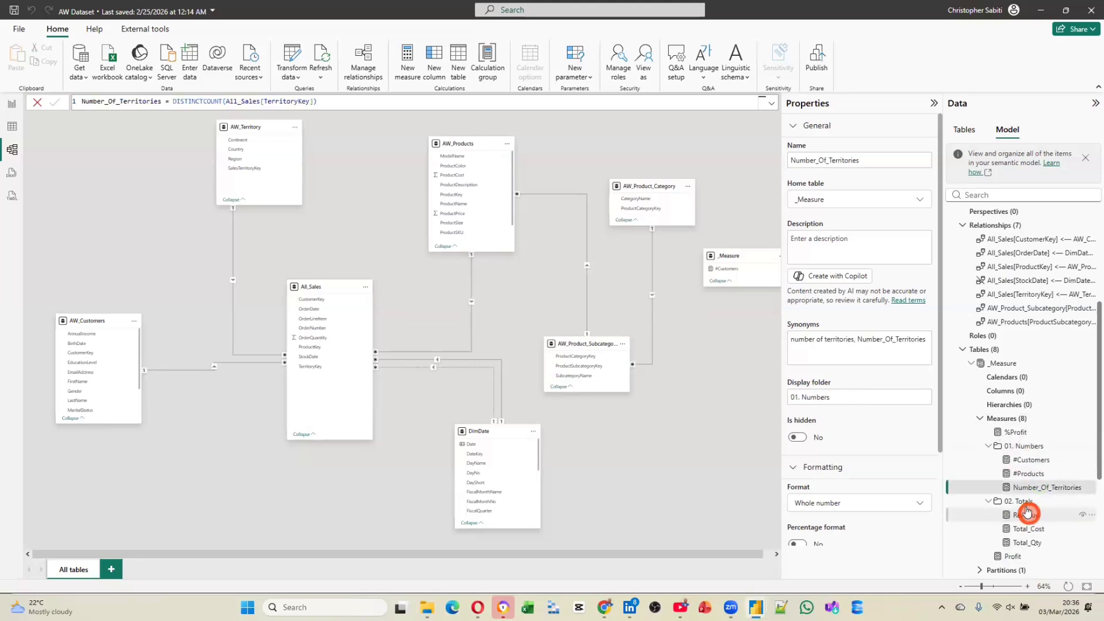
pyautogui.click(988, 446)
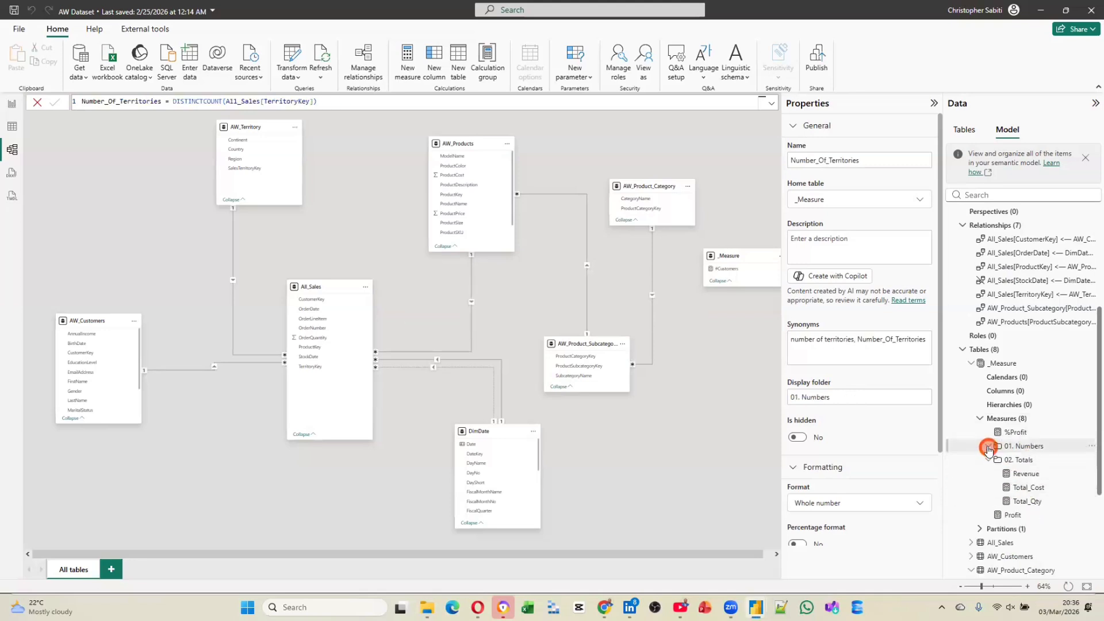
pyautogui.click(987, 460)
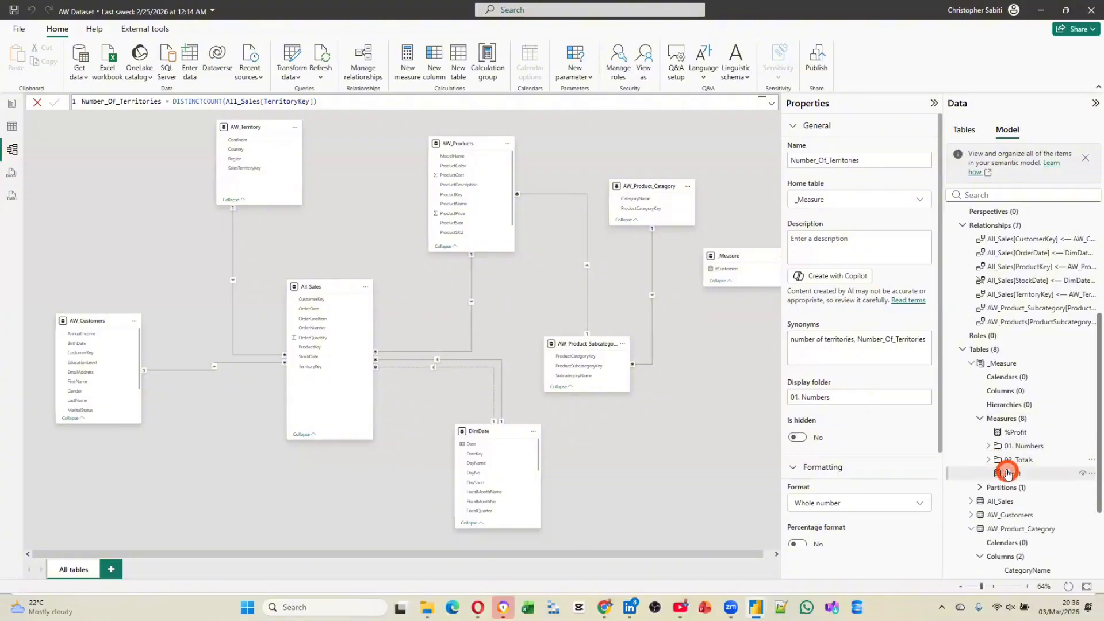
# Step: Set the display folder of the Profit measure to "03. Performance" and copy the folder name for reuse
pyautogui.moveTo(1008, 473)
pyautogui.mouseDown()
pyautogui.moveTo(1020, 460)
pyautogui.moveTo(1012, 473)
pyautogui.mouseUp()
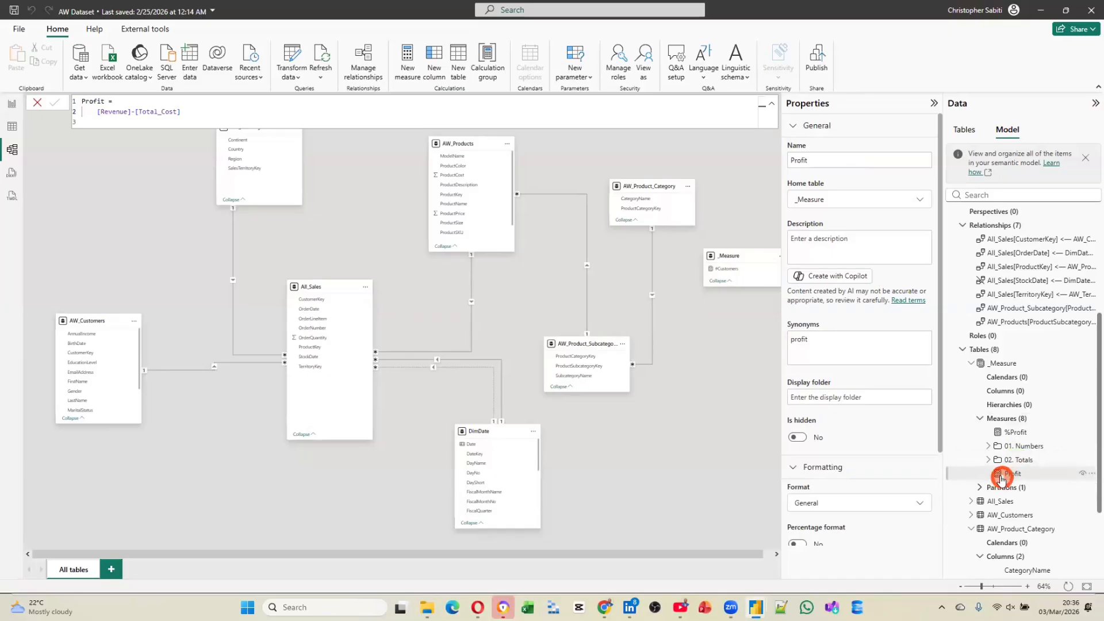
pyautogui.click(861, 398)
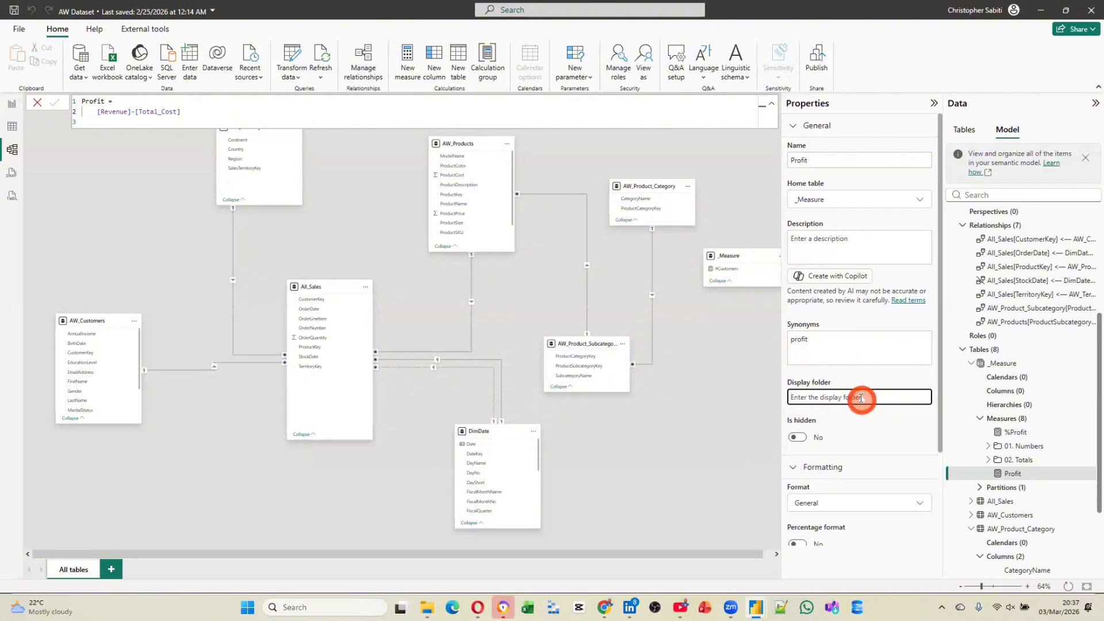
pyautogui.click(1010, 473)
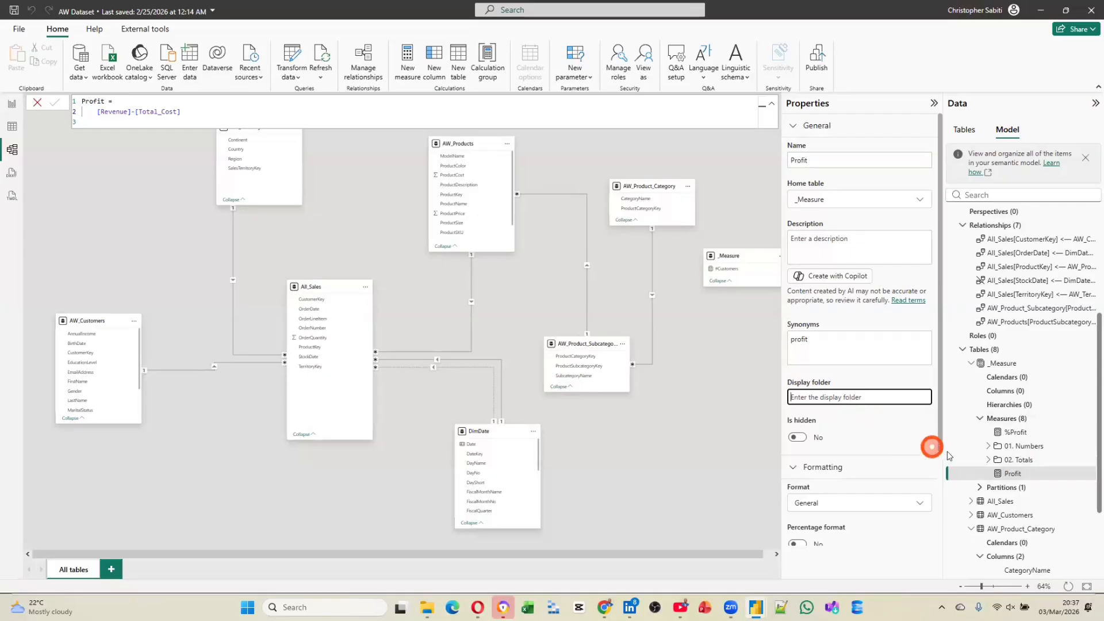
pyautogui.click(822, 396)
pyautogui.write('03.')
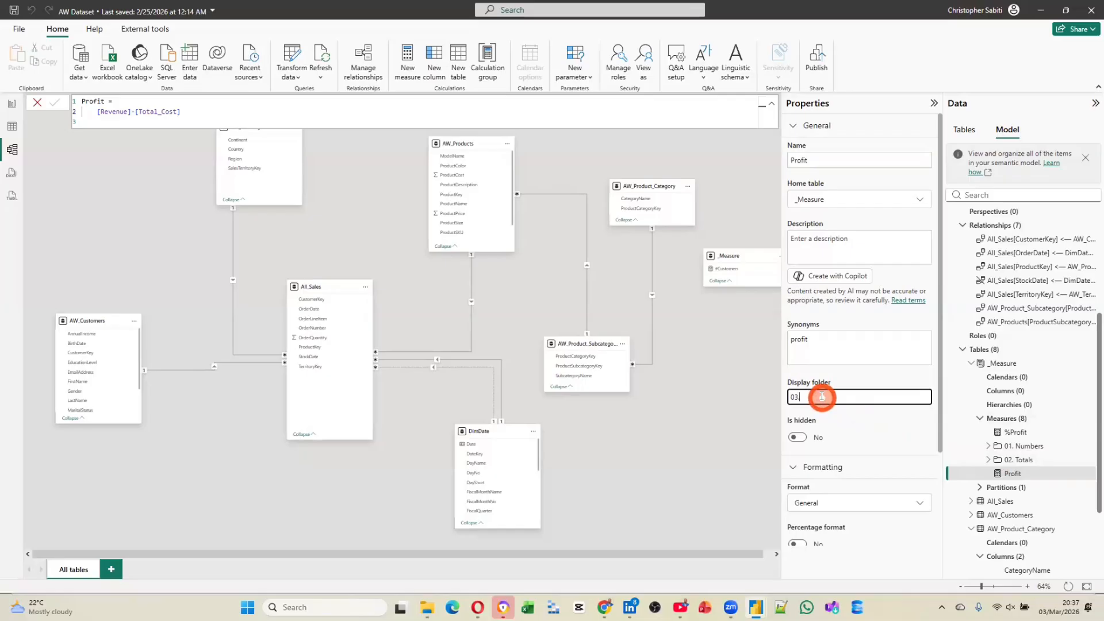
pyautogui.write(' Performance')
pyautogui.hotkey('ctrl', 'a')
pyautogui.hotkey('ctrl', 'c')
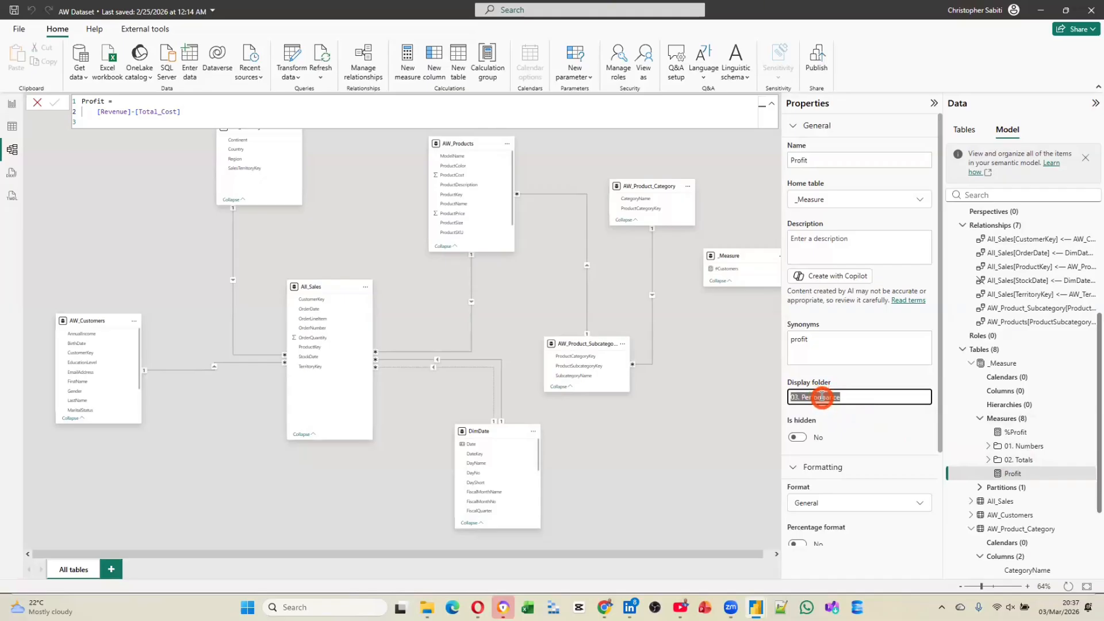
pyautogui.press('Return')
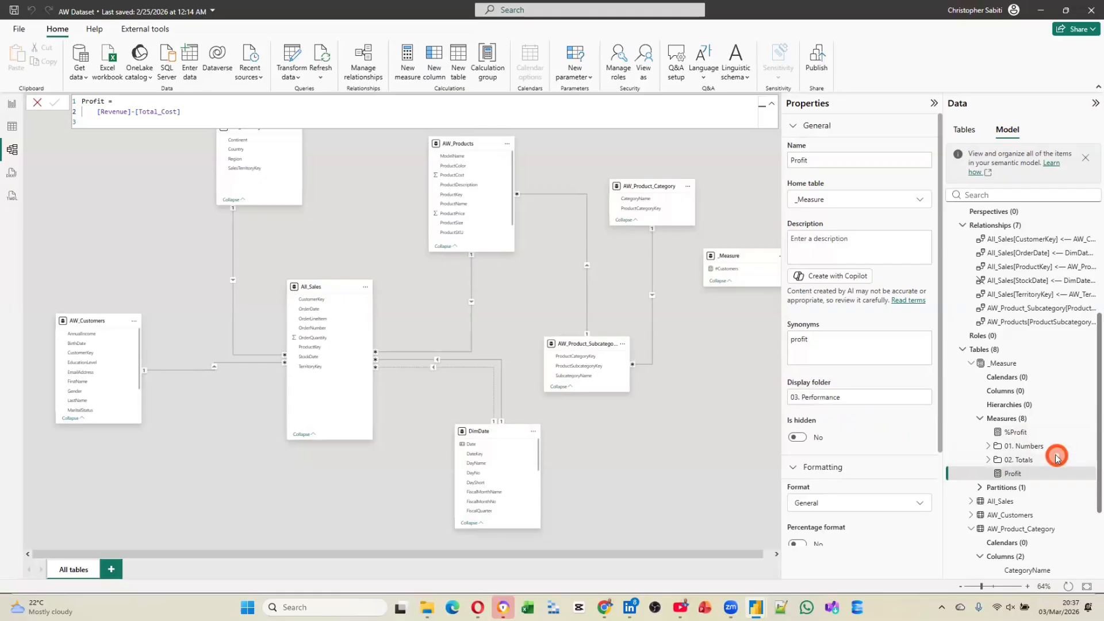
# Step: Assign %Profit to the "03. Performance" display folder, and review the measure folders in the report view with 01. Numbers collapsed
pyautogui.click(1016, 433)
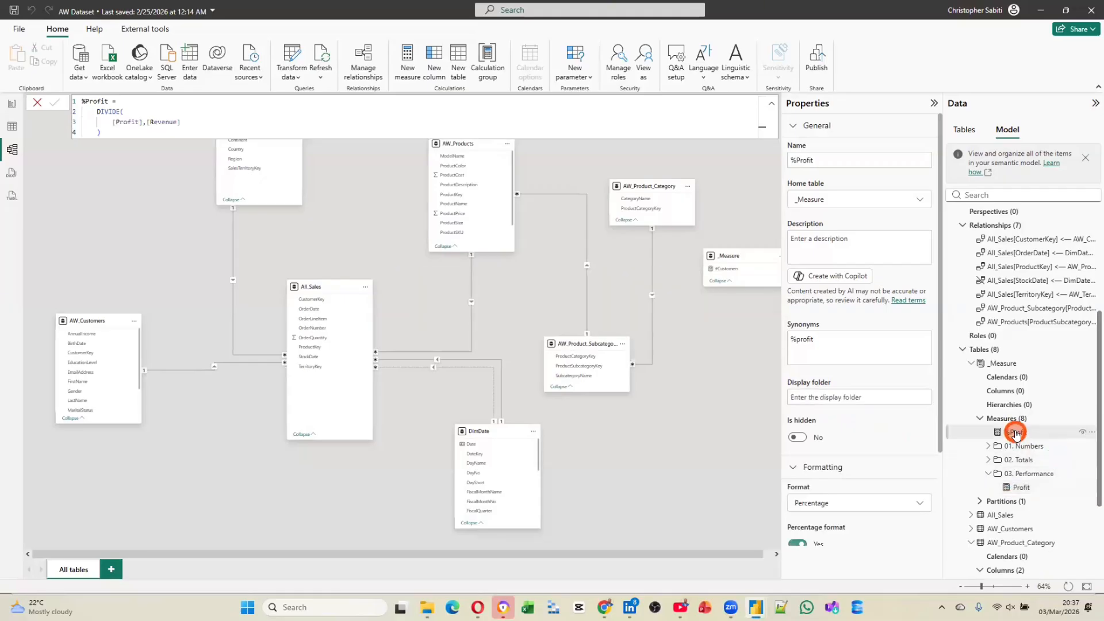
pyautogui.click(831, 397)
pyautogui.hotkey('ctrl', 'v')
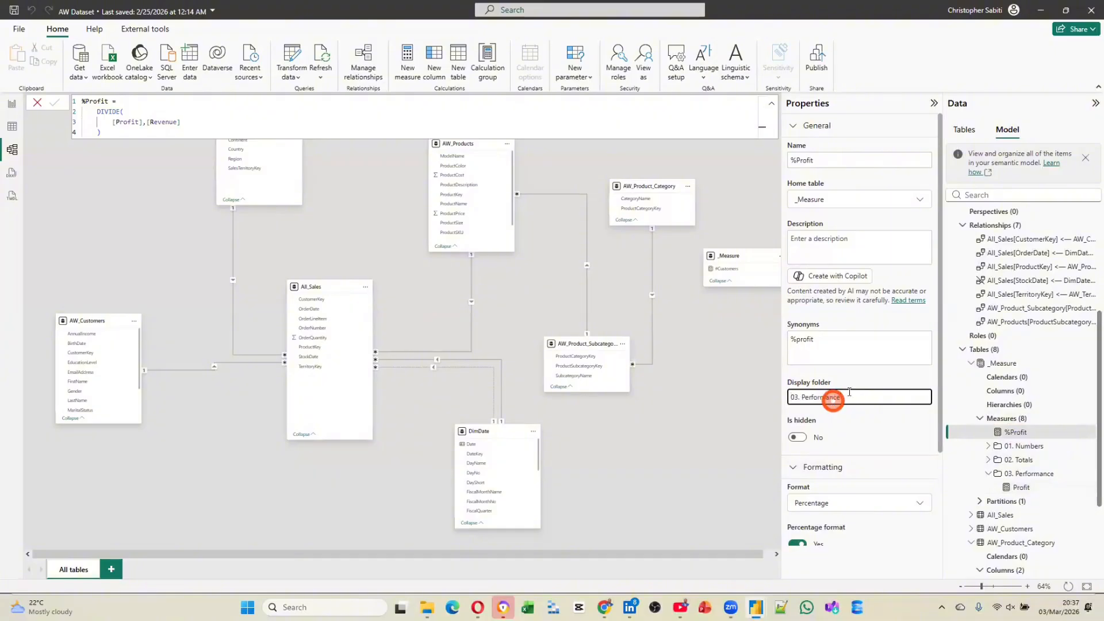
pyautogui.click(880, 381)
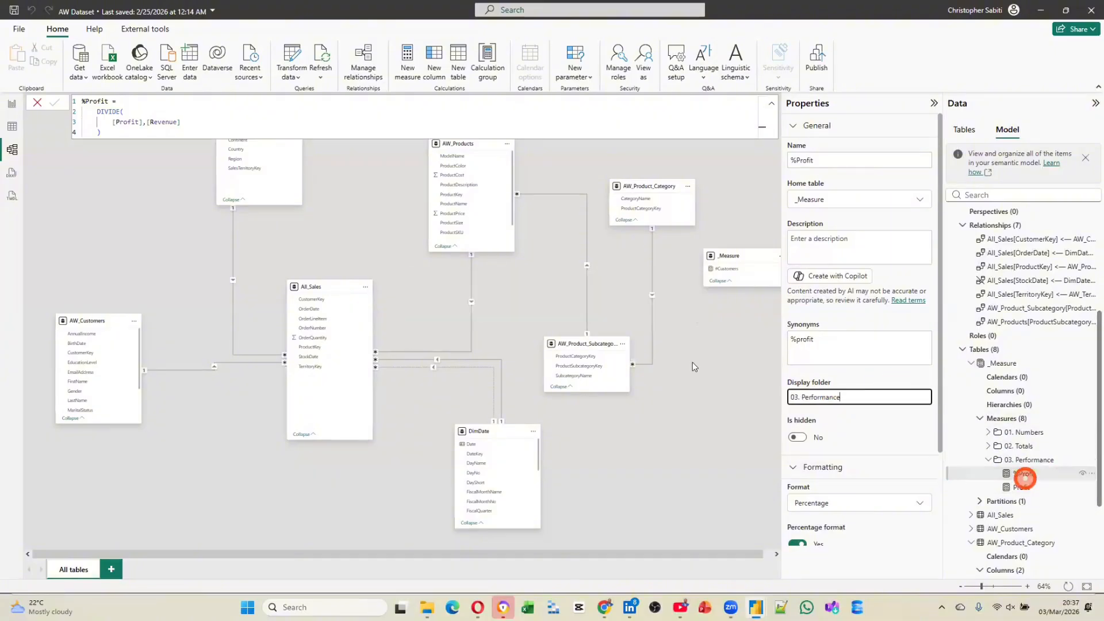
pyautogui.click(13, 106)
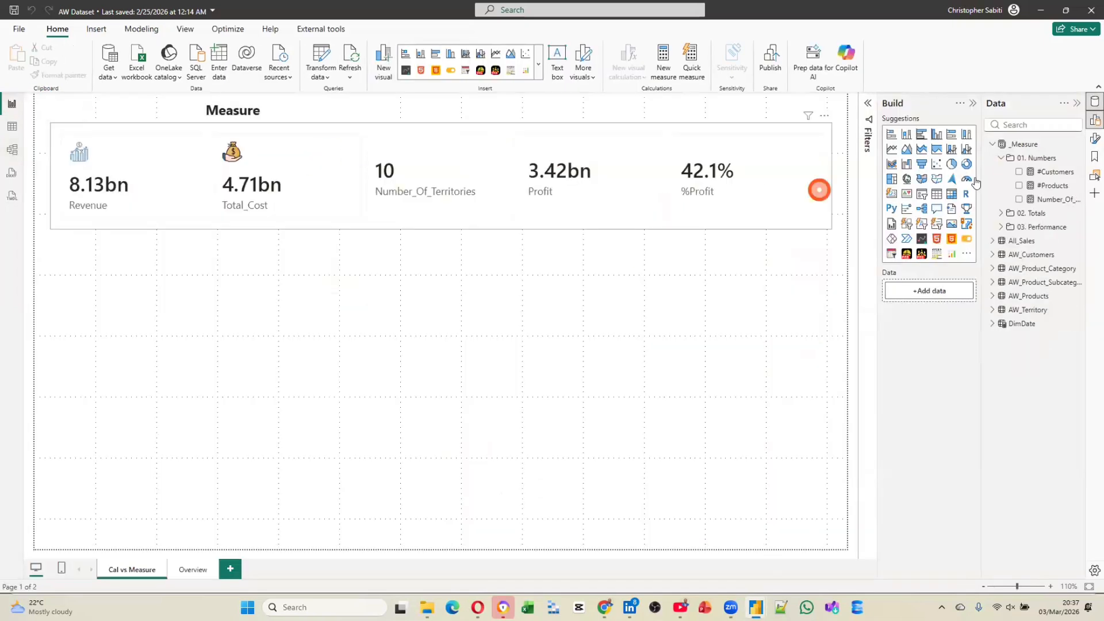
pyautogui.click(1001, 158)
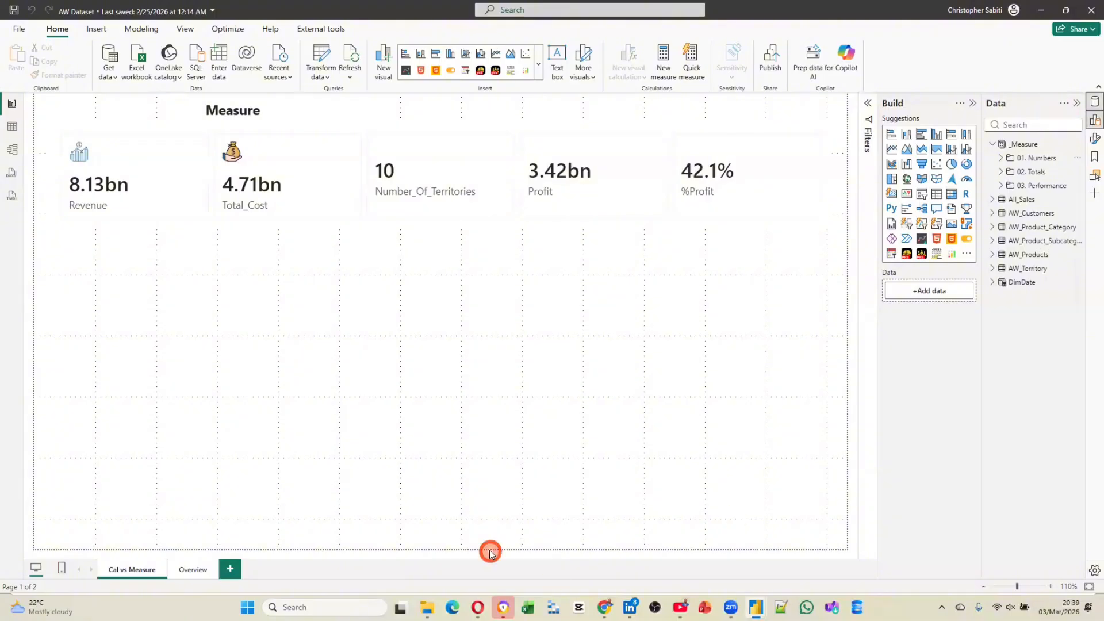
# Step: Look through the table and model views, return to the report view and open the Power Query Editor
pyautogui.moveTo(485, 605)
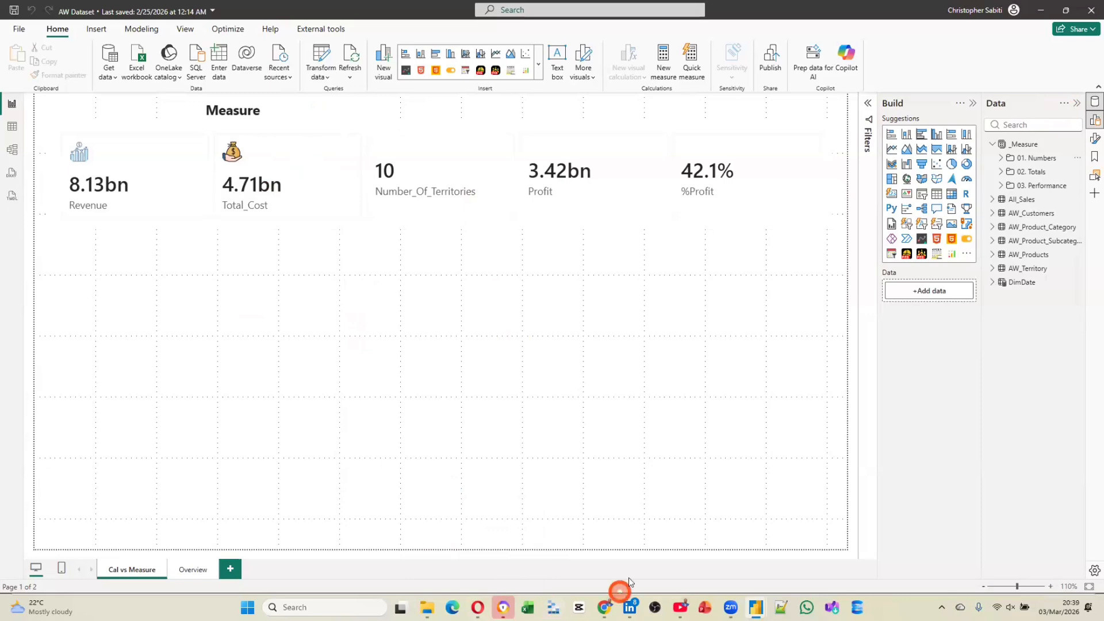
pyautogui.click(11, 128)
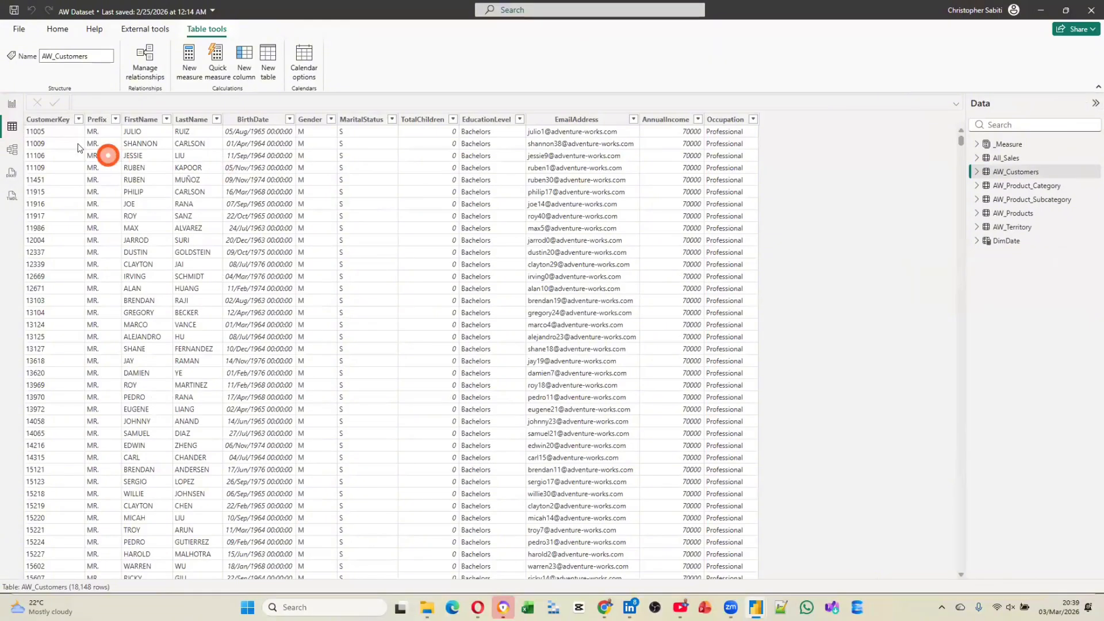
pyautogui.click(12, 149)
pyautogui.click(12, 104)
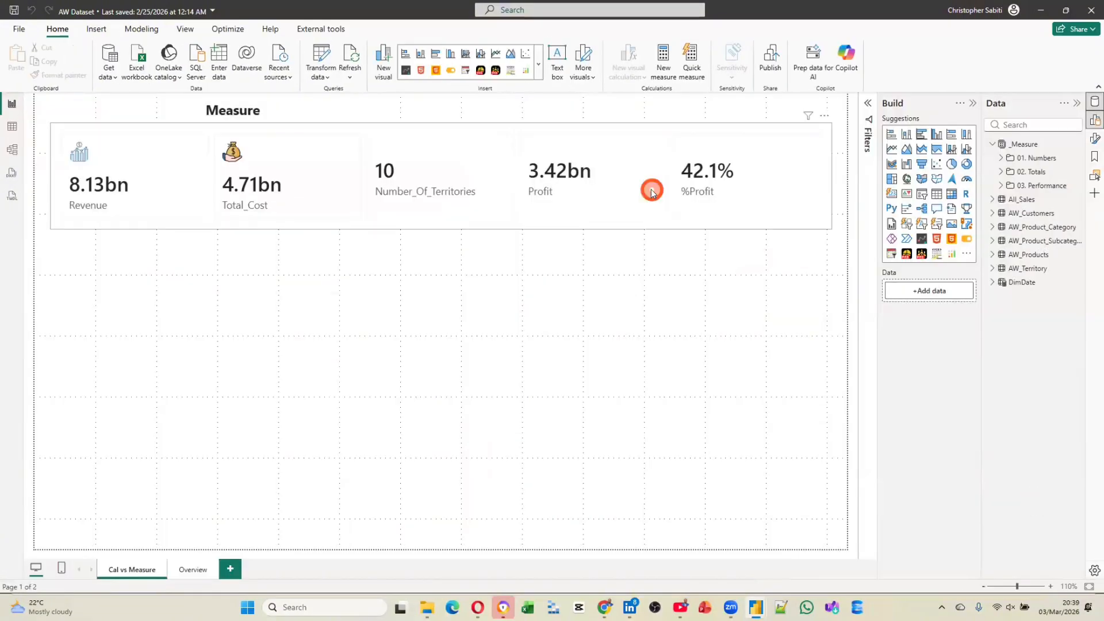
pyautogui.click(319, 55)
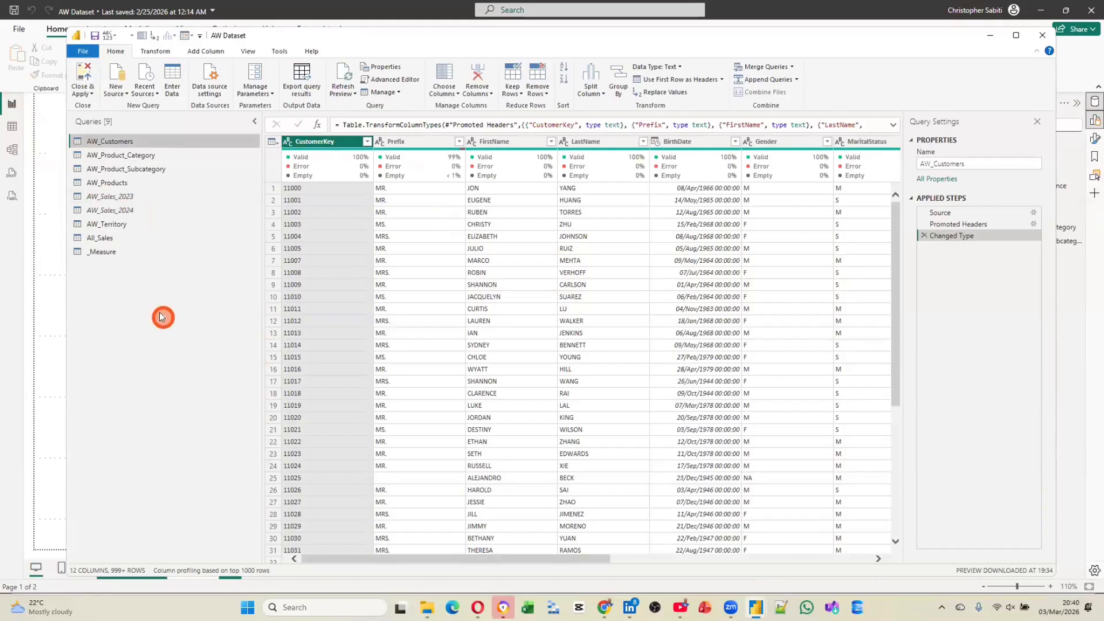
# Step: Inspect the All_Sales and AW_Sales_2023 queries and examine the file path in the Source step of AW_Sales_2023
pyautogui.click(106, 240)
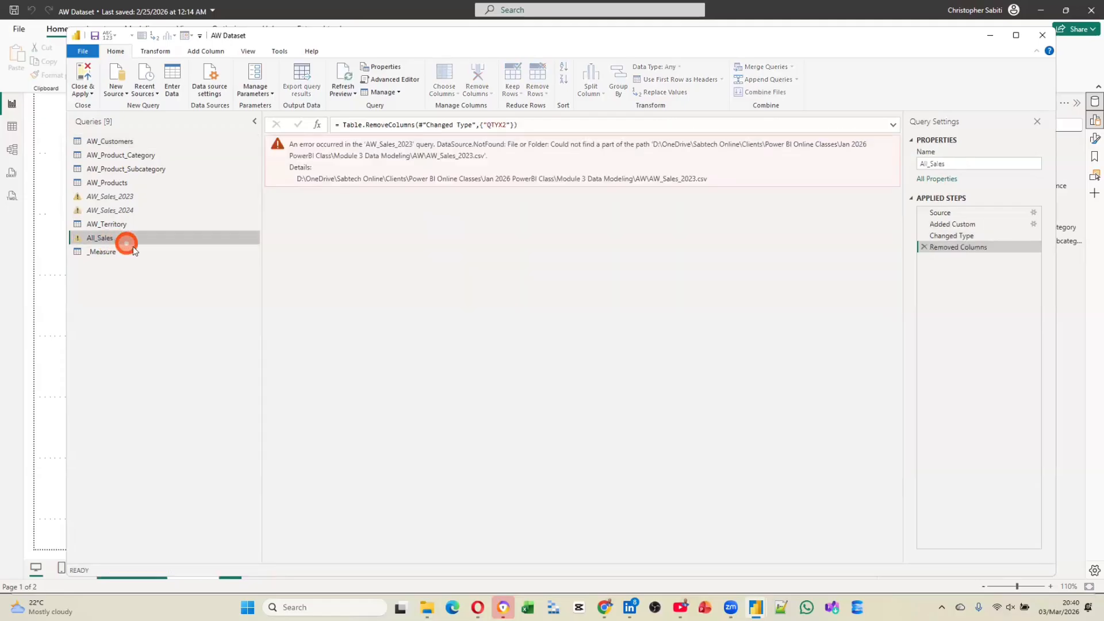
pyautogui.click(125, 198)
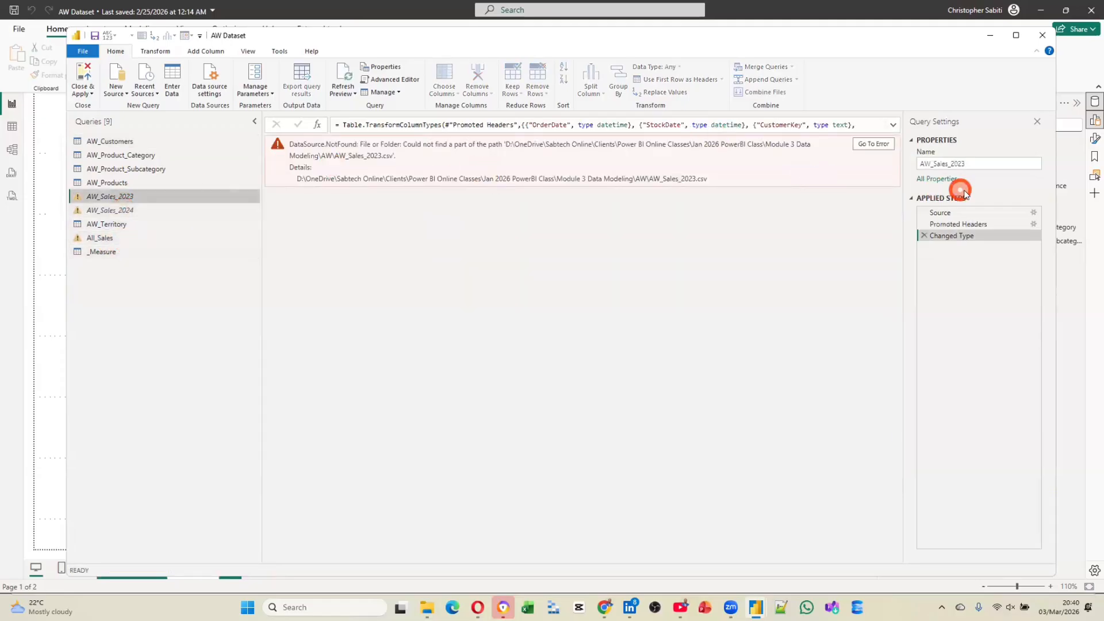
pyautogui.click(977, 213)
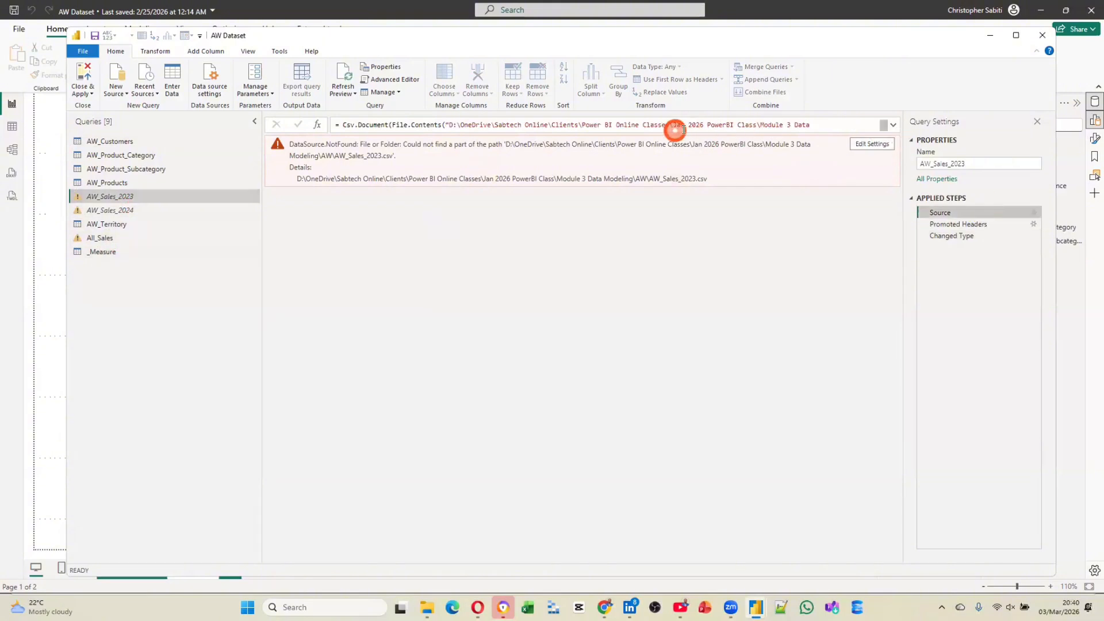
# Step: Copy the folder name "Clients & Groups" from the file path in the Source step of the AW_Customers query
pyautogui.click(110, 141)
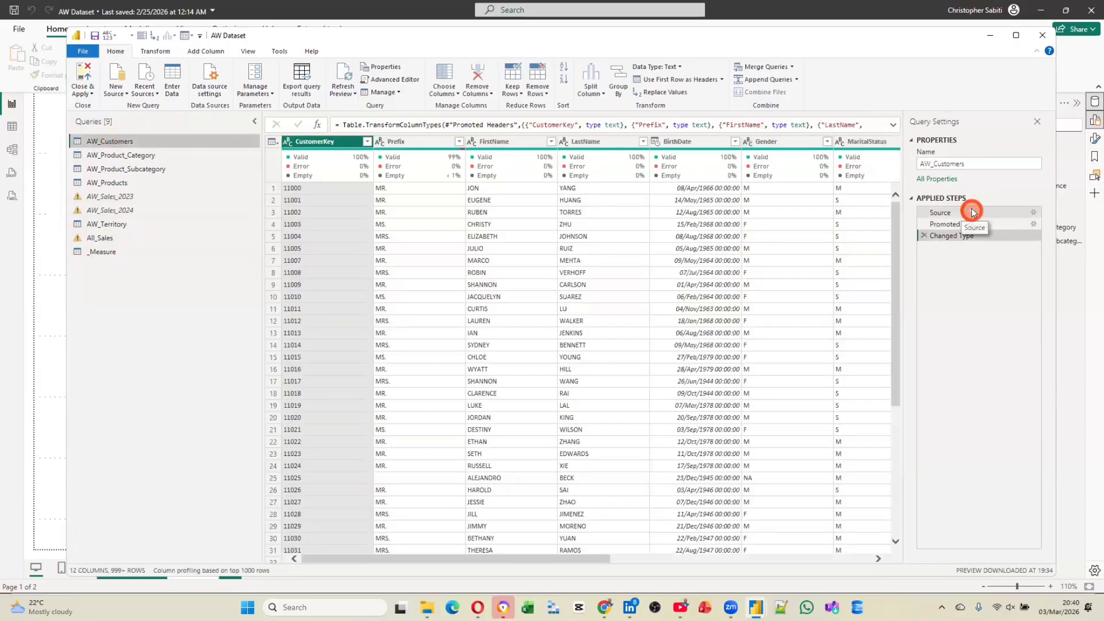
pyautogui.click(940, 213)
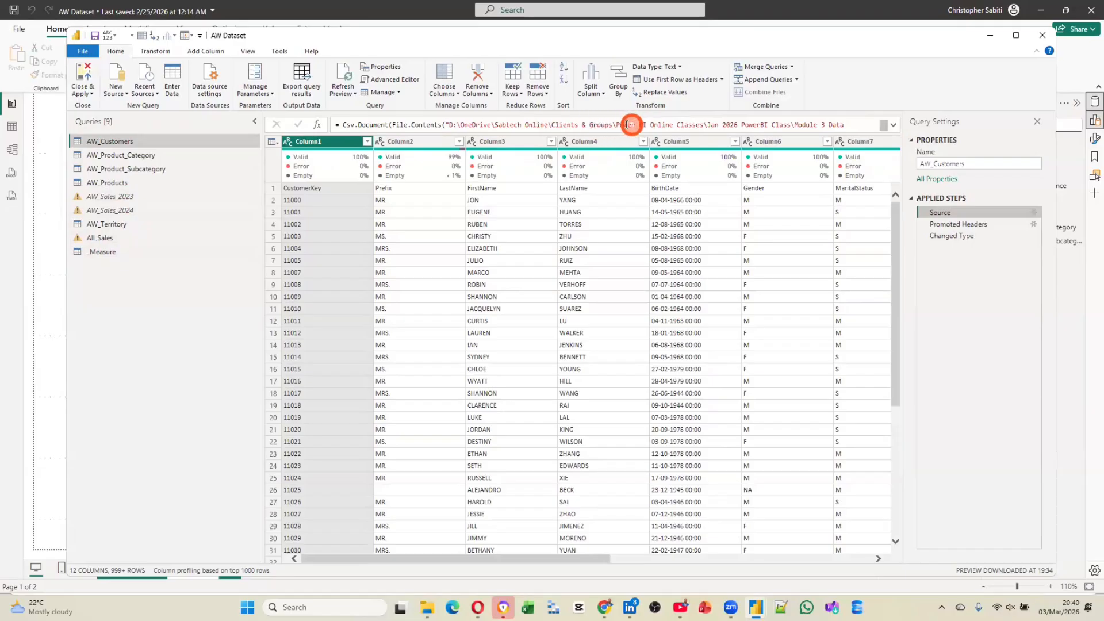
pyautogui.moveTo(611, 125); pyautogui.dragTo(551, 125)
pyautogui.hotkey('ctrl', 'c')
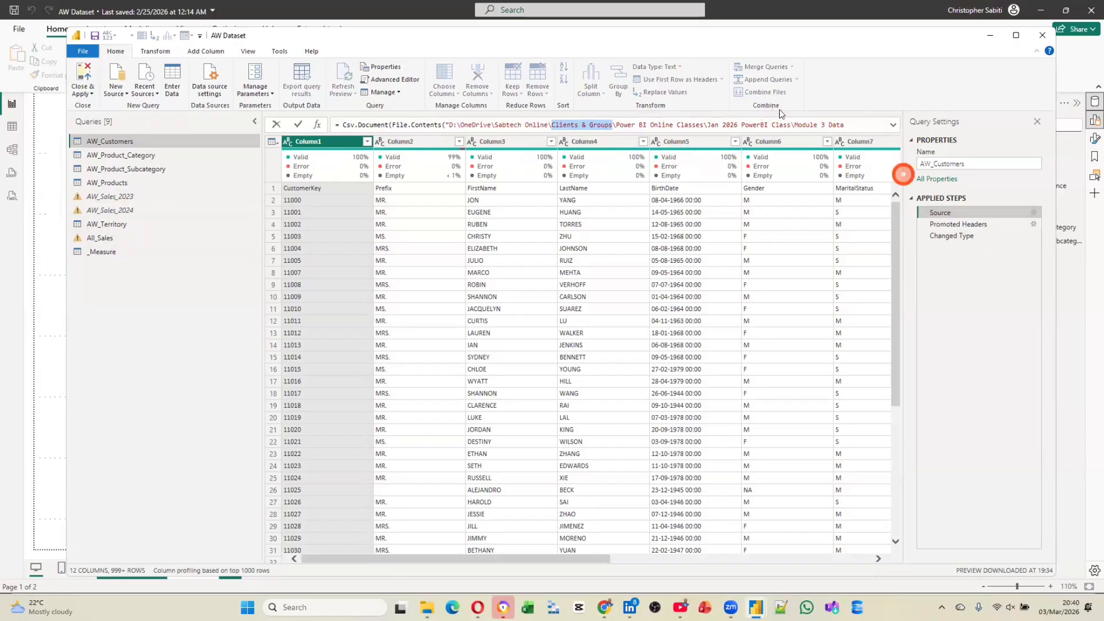
# Step: Replace the "Clients" folder with "Clients & Groups" in the source file path of the AW_Sales_2023 query
pyautogui.click(130, 199)
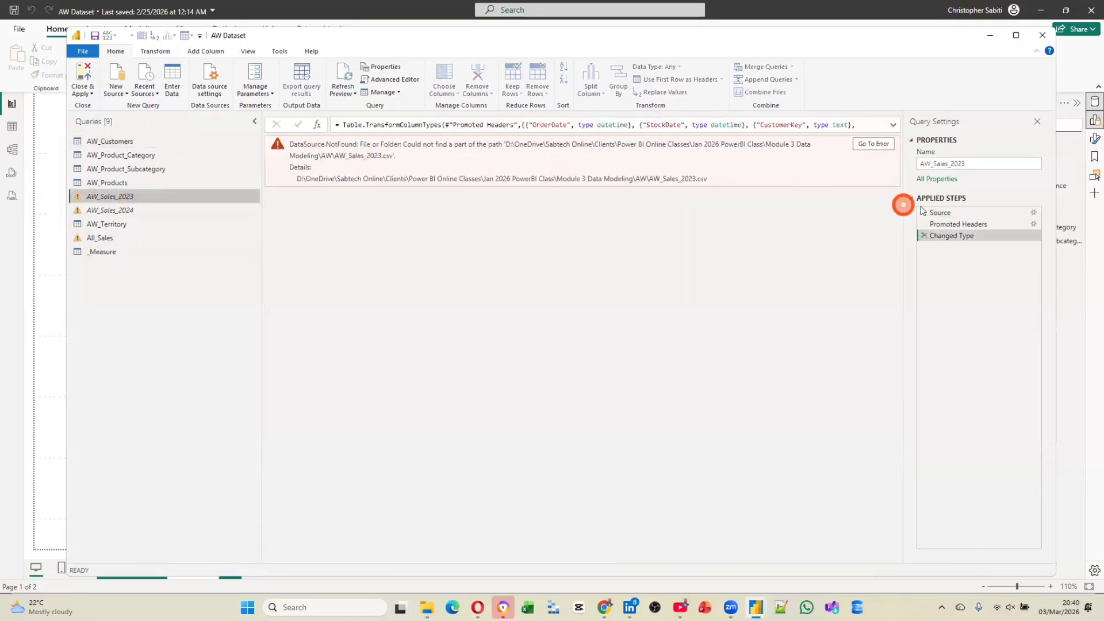
pyautogui.click(940, 212)
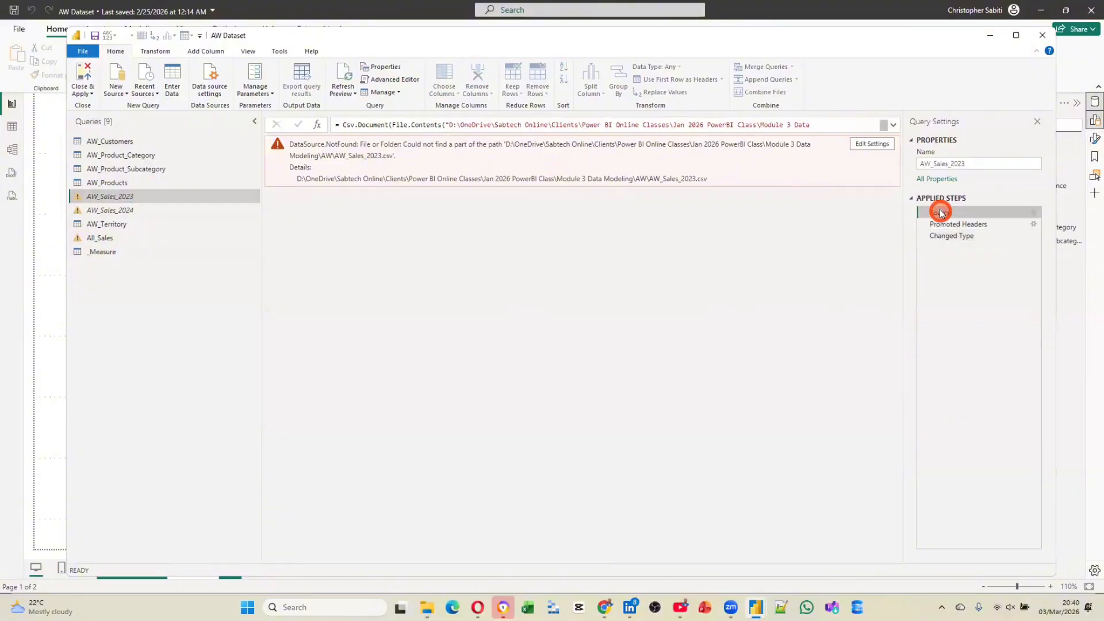
pyautogui.click(579, 126)
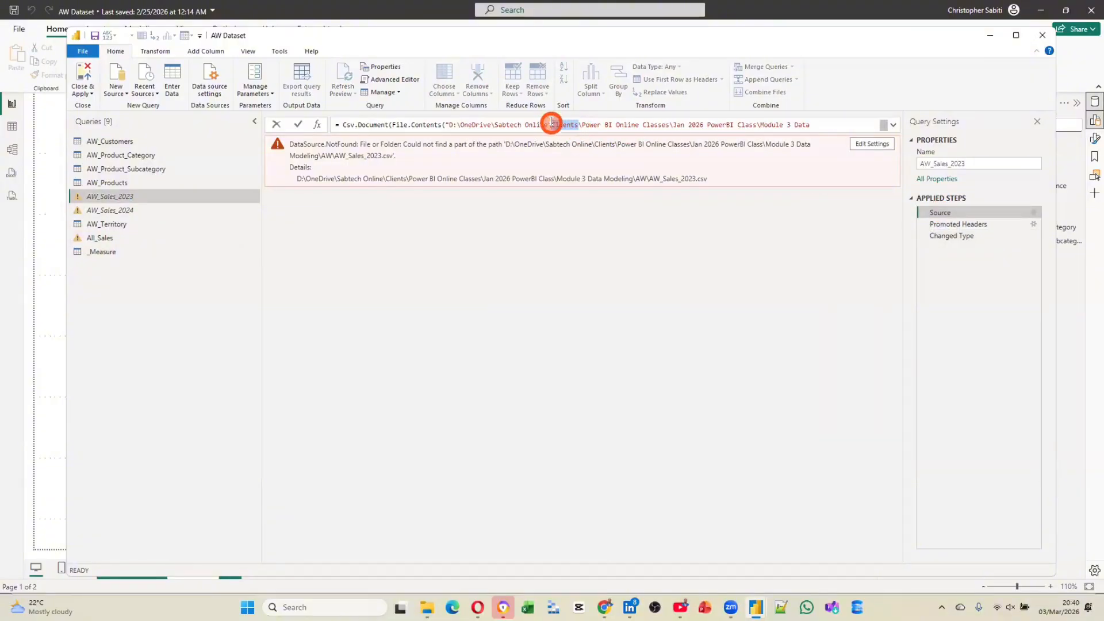
pyautogui.write('& Groups')
pyautogui.press('Return')
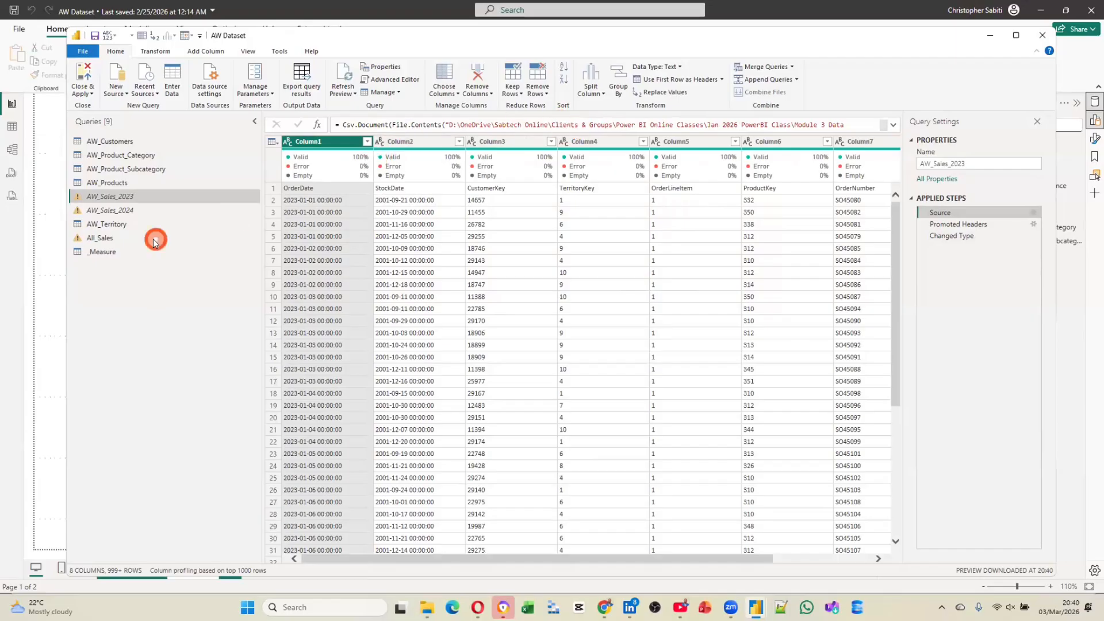
# Step: Replace "Clients" with "Clients & Groups" in the source file path of AW_Sales_2024 and reload the query's preview
pyautogui.click(132, 212)
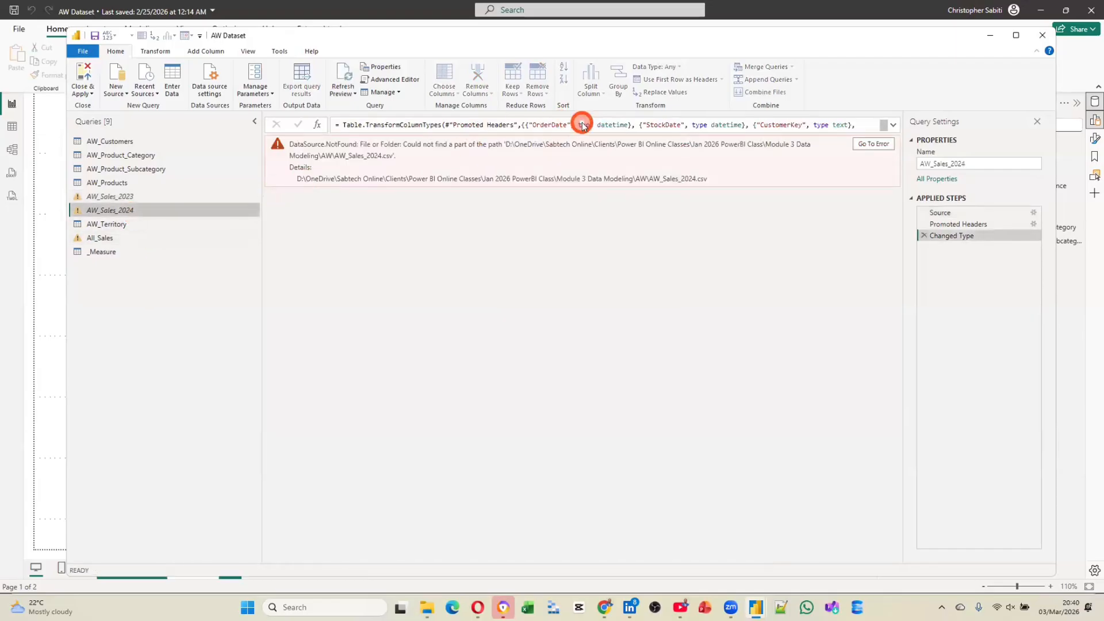
pyautogui.click(939, 212)
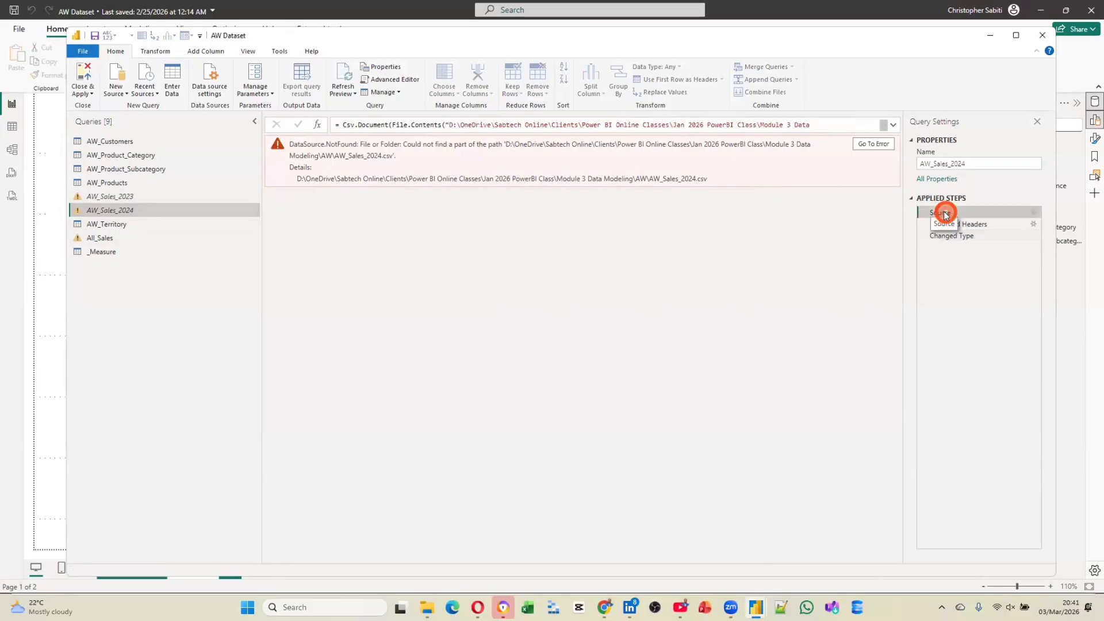
pyautogui.click(574, 124)
pyautogui.moveTo(576, 124); pyautogui.dragTo(551, 121)
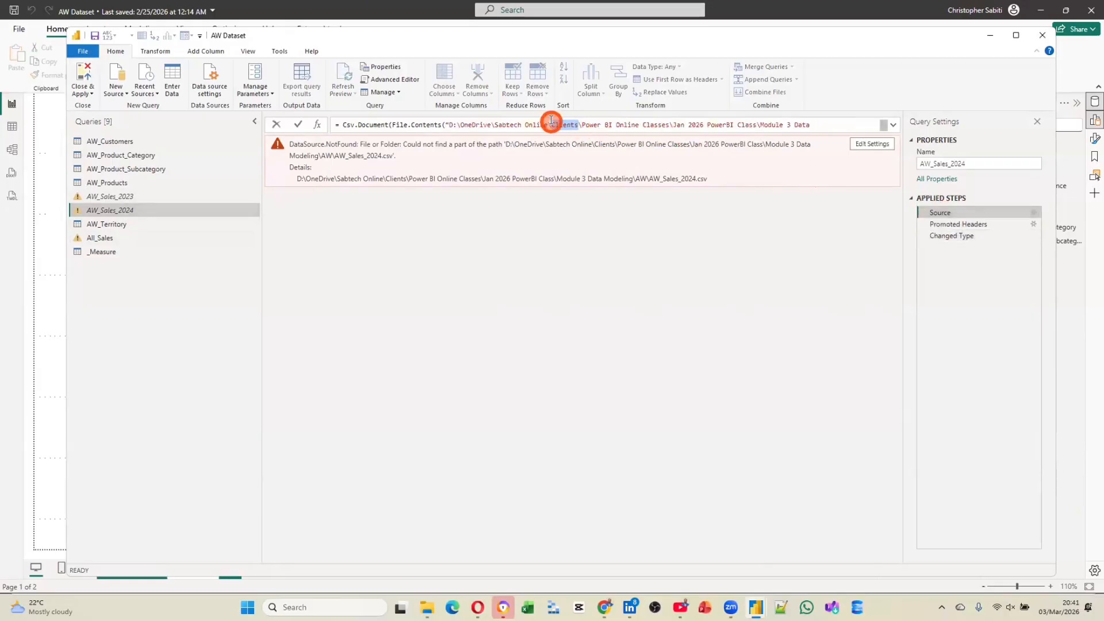
pyautogui.write('ients & Groups')
pyautogui.press('Return')
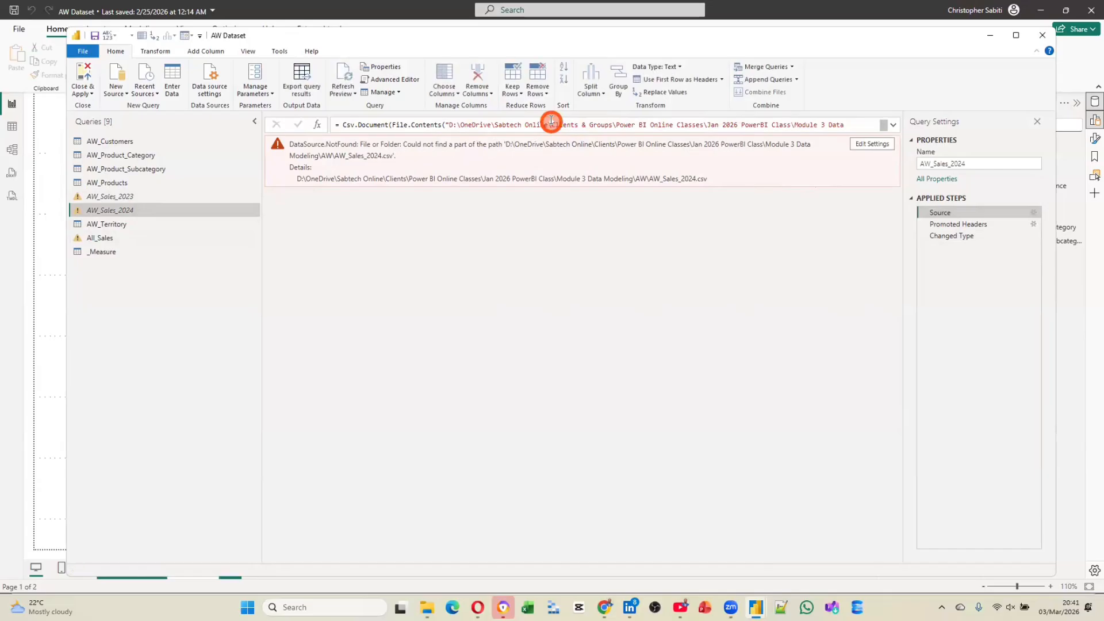
pyautogui.click(119, 208)
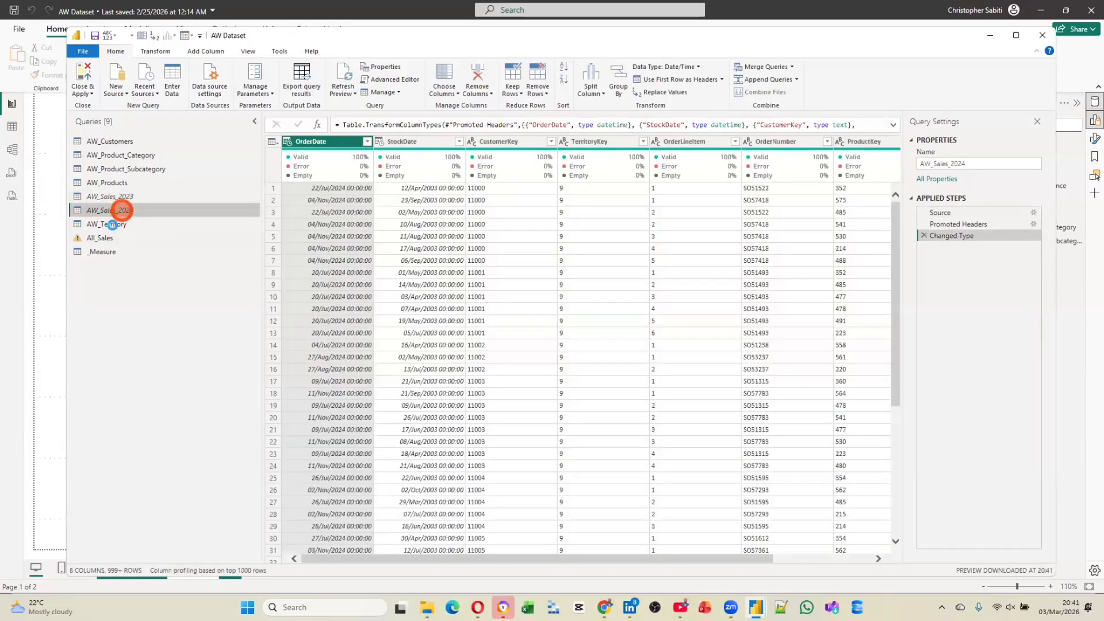
# Step: Try to repair the AW_Territory source path by replacing the "Clients" folder with "Clients & Groups"
pyautogui.click(120, 224)
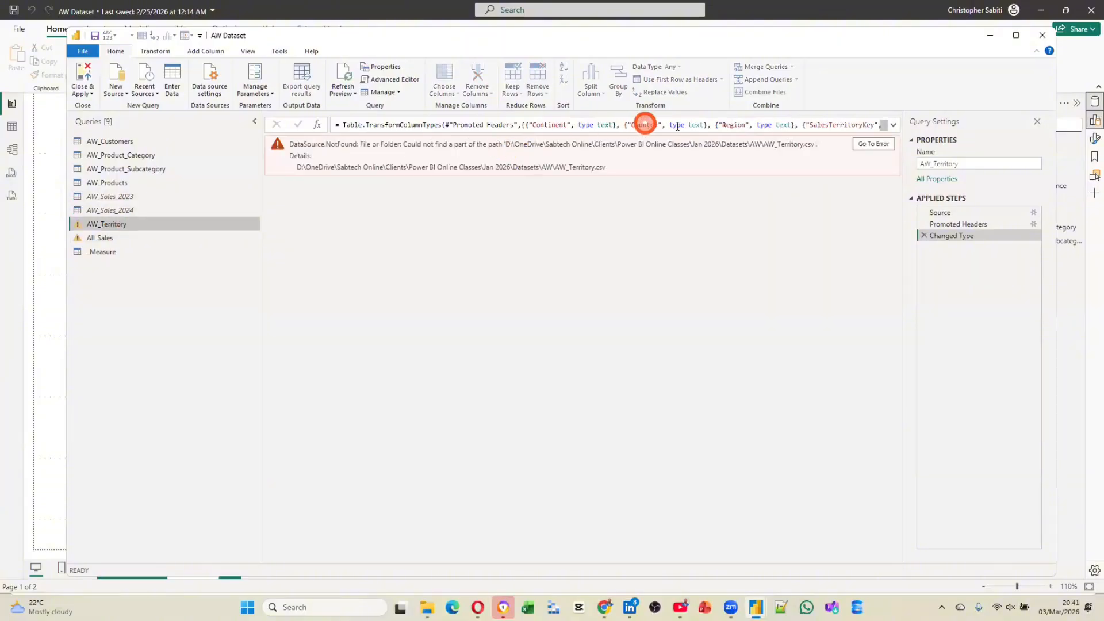
pyautogui.click(943, 213)
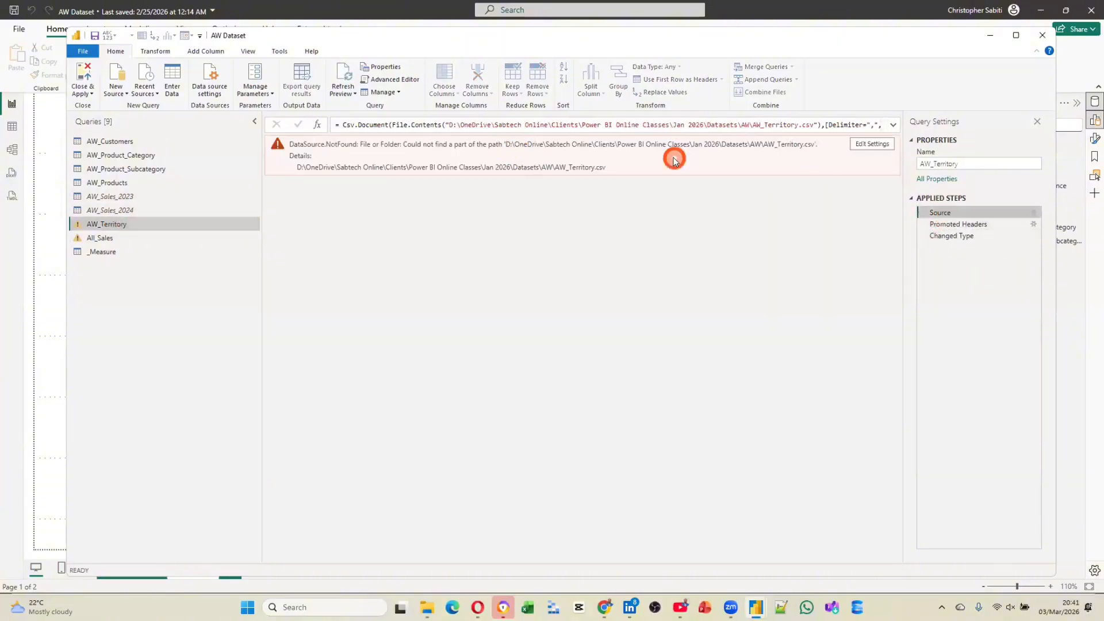
pyautogui.click(580, 123)
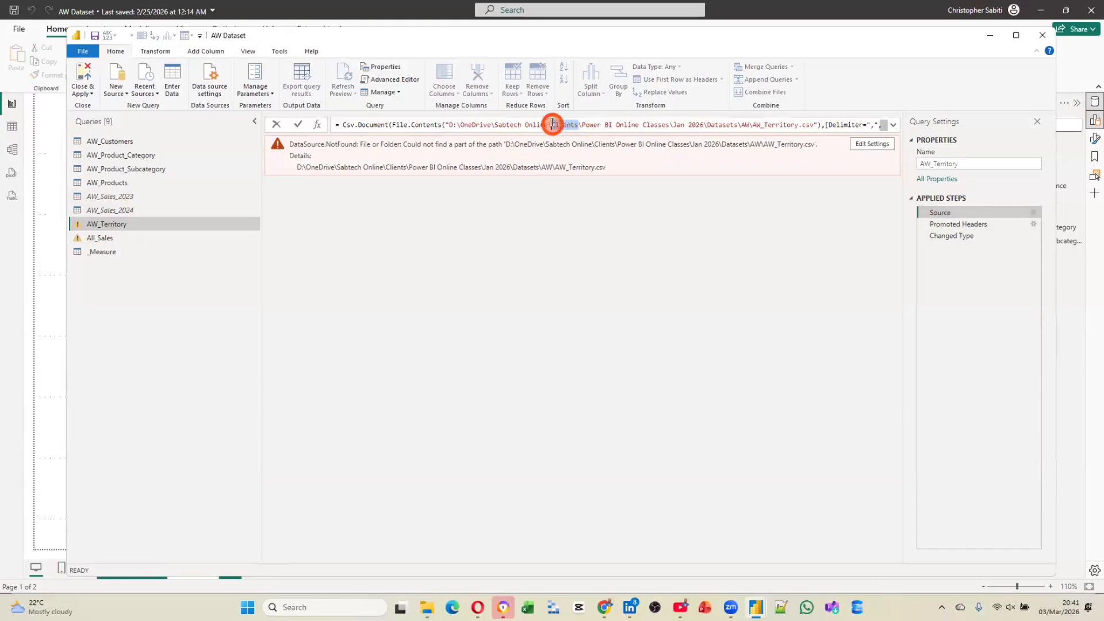
pyautogui.hotkey('ctrl', 'v')
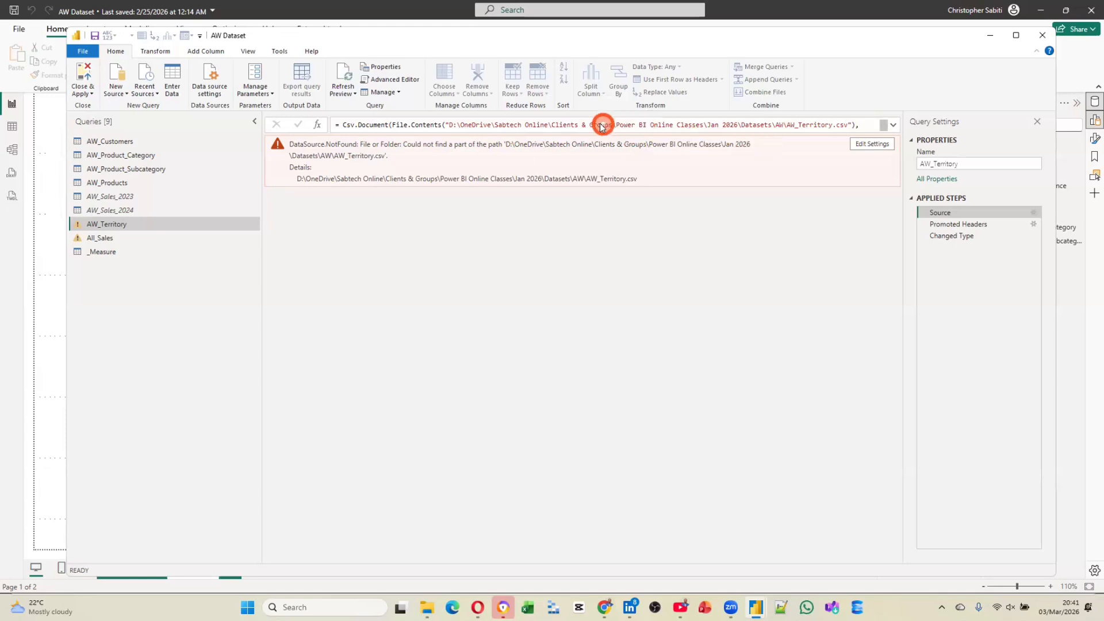
pyautogui.click(966, 236)
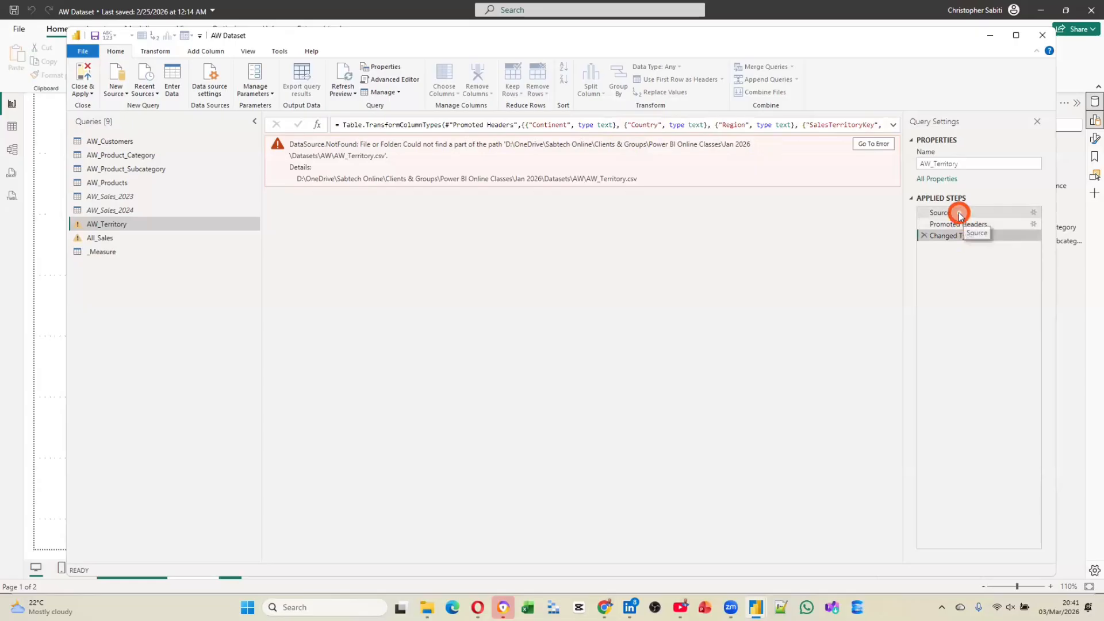
# Step: Repoint the AW_Territory query's Source step to AW_Territory.csv in the AW folder under Jan 2026 PowerBI Class, Module 3 Data Modeling
pyautogui.click(959, 216)
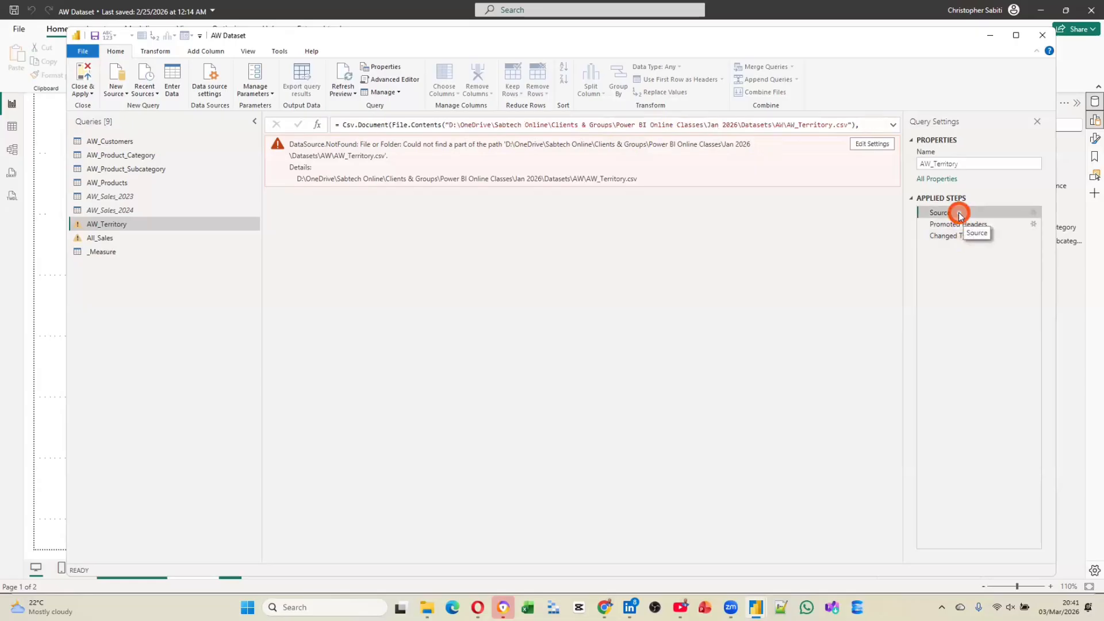
pyautogui.click(1034, 212)
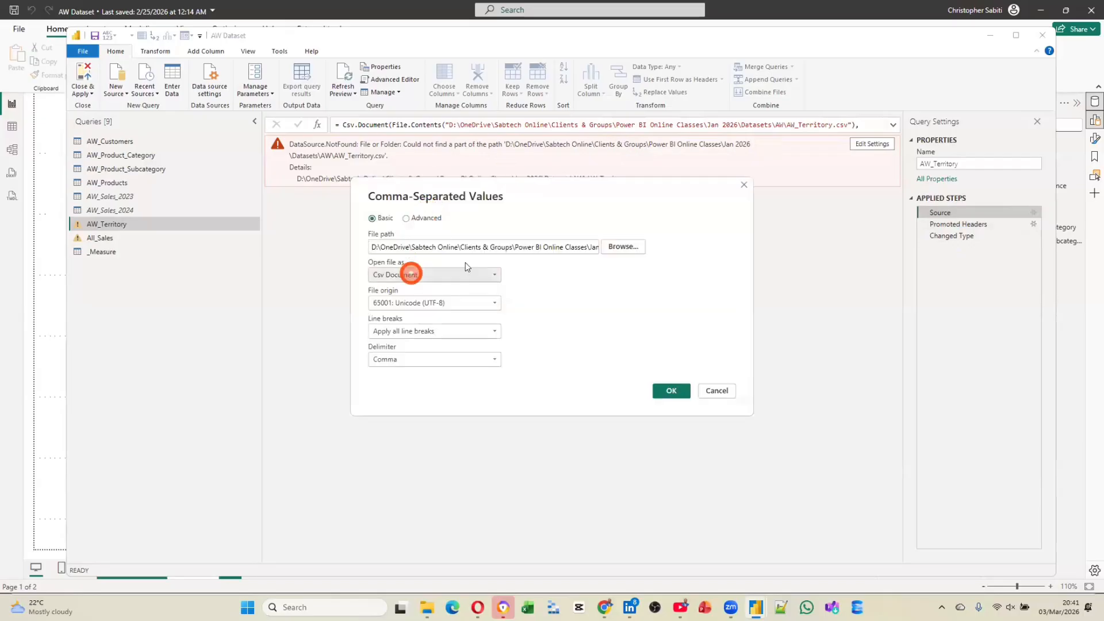
pyautogui.click(621, 246)
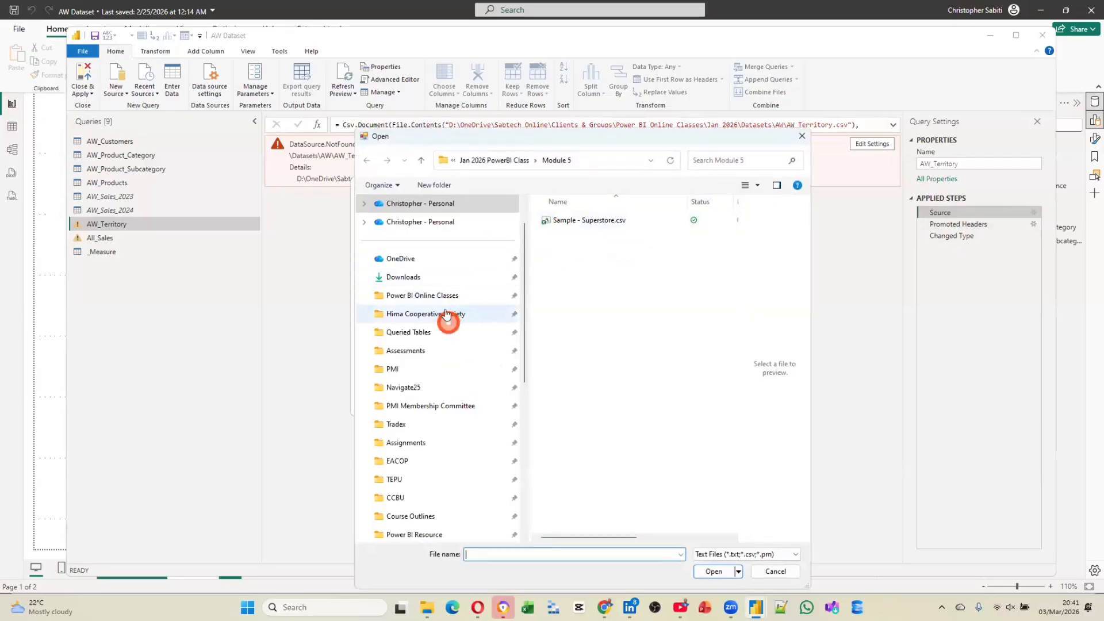
pyautogui.click(438, 296)
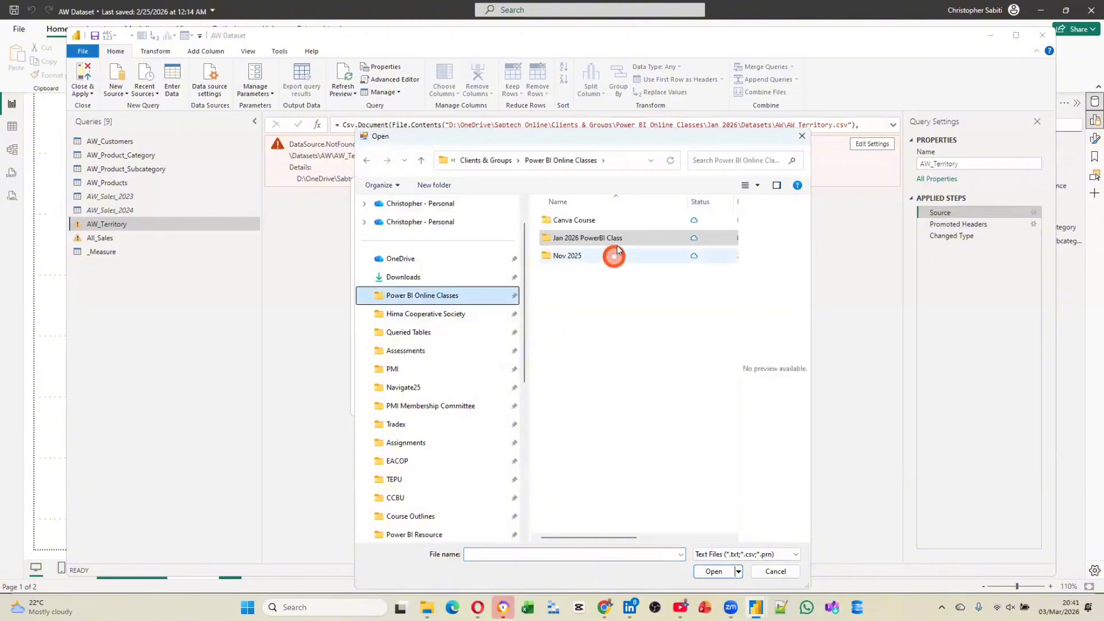
pyautogui.click(621, 239)
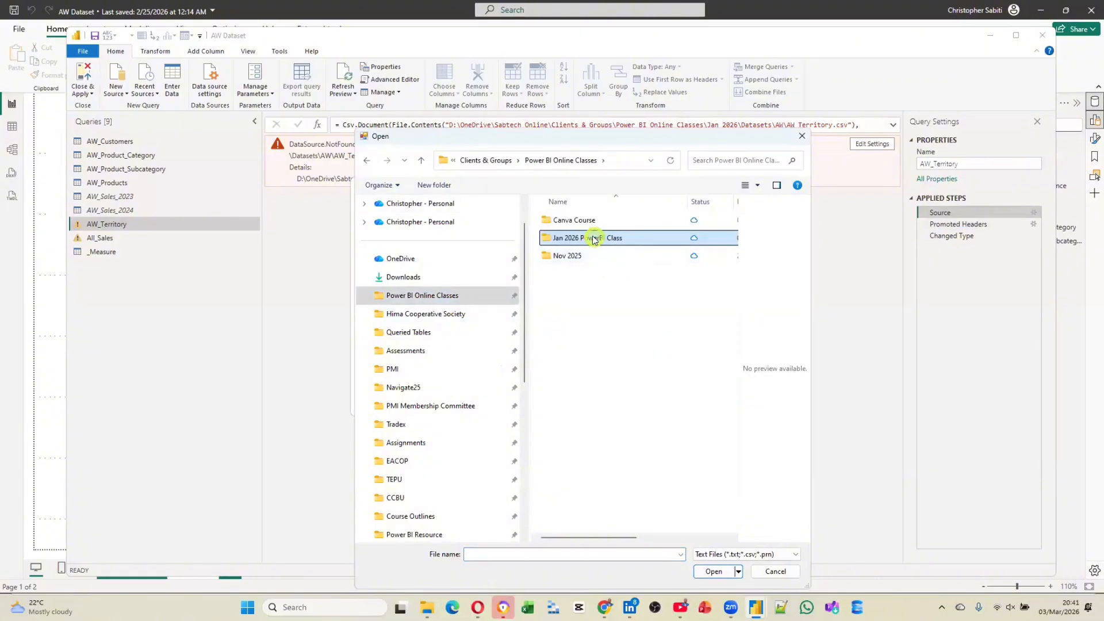
pyautogui.doubleClick(594, 240)
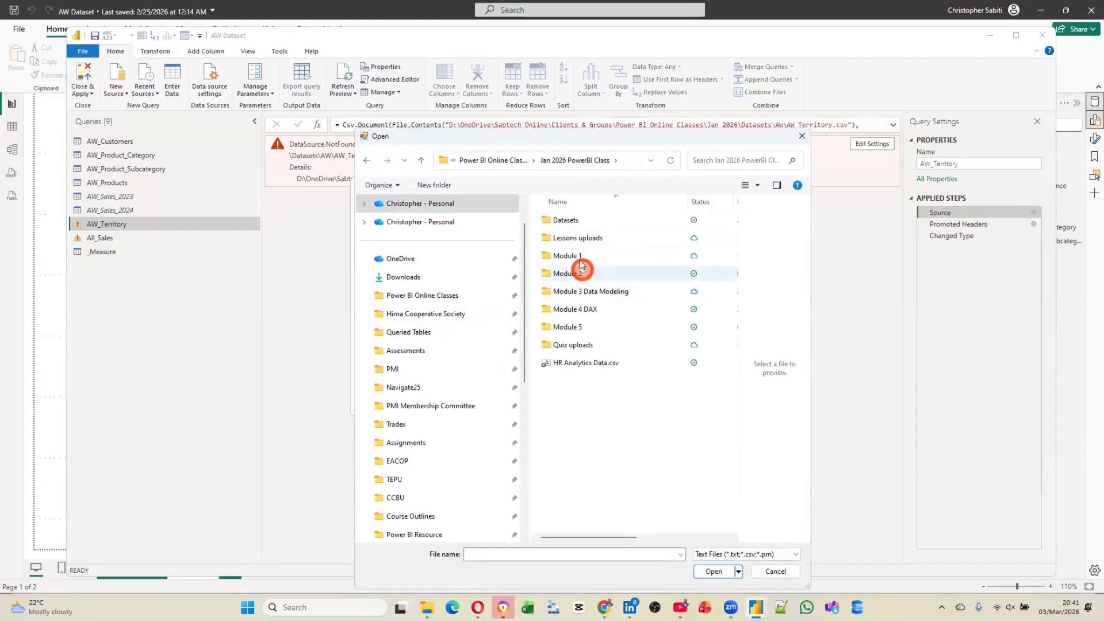
pyautogui.click(595, 292)
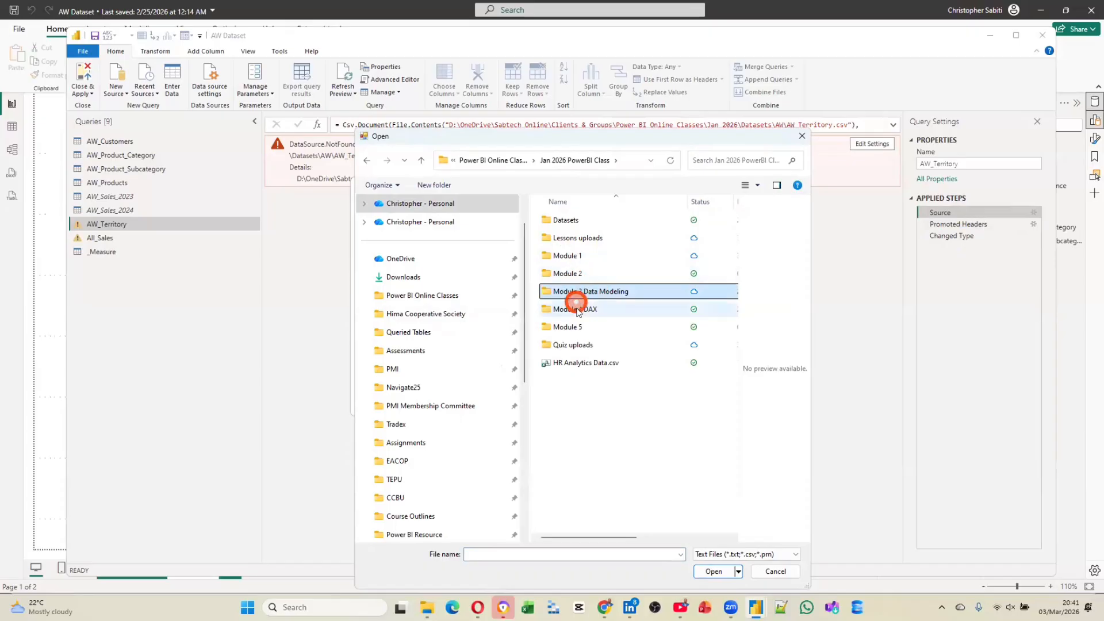
pyautogui.doubleClick(581, 292)
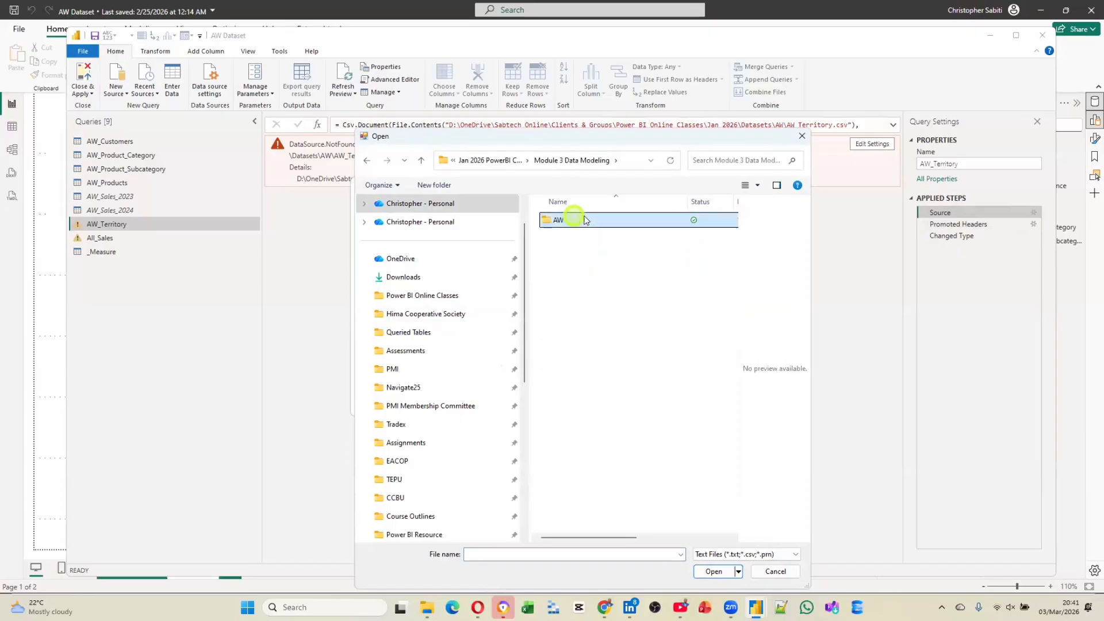
pyautogui.doubleClick(564, 220)
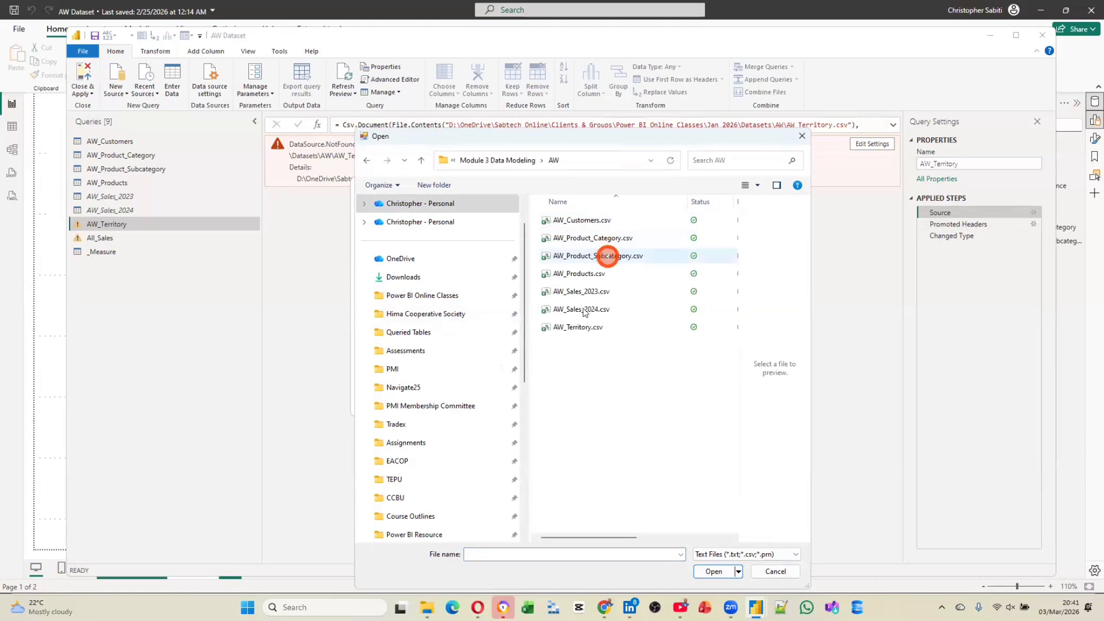
pyautogui.click(581, 327)
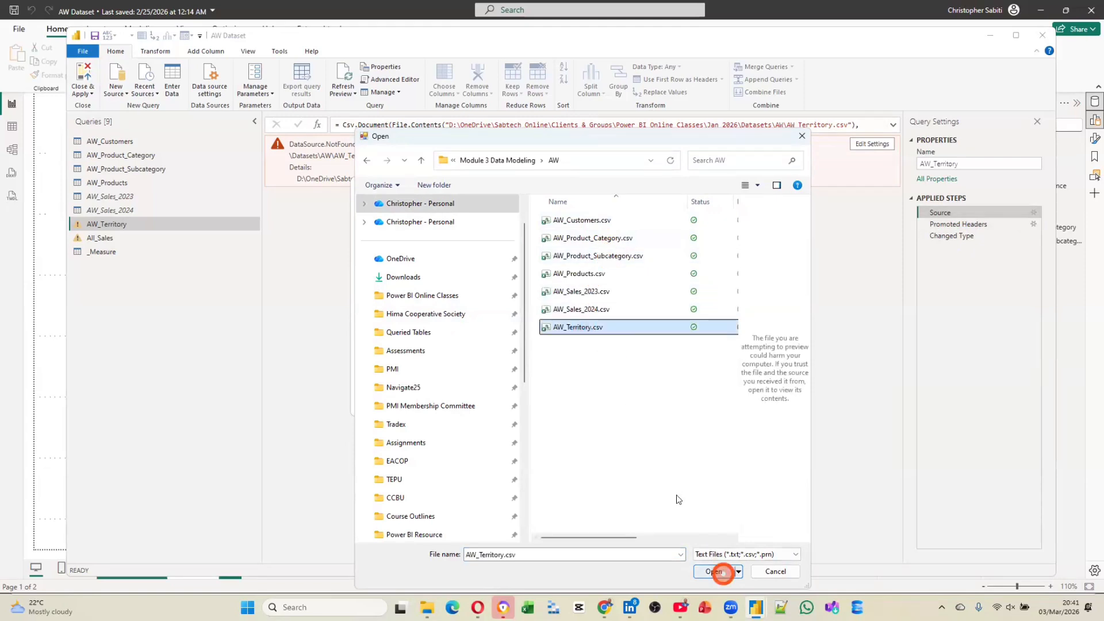
pyautogui.click(717, 571)
pyautogui.click(672, 391)
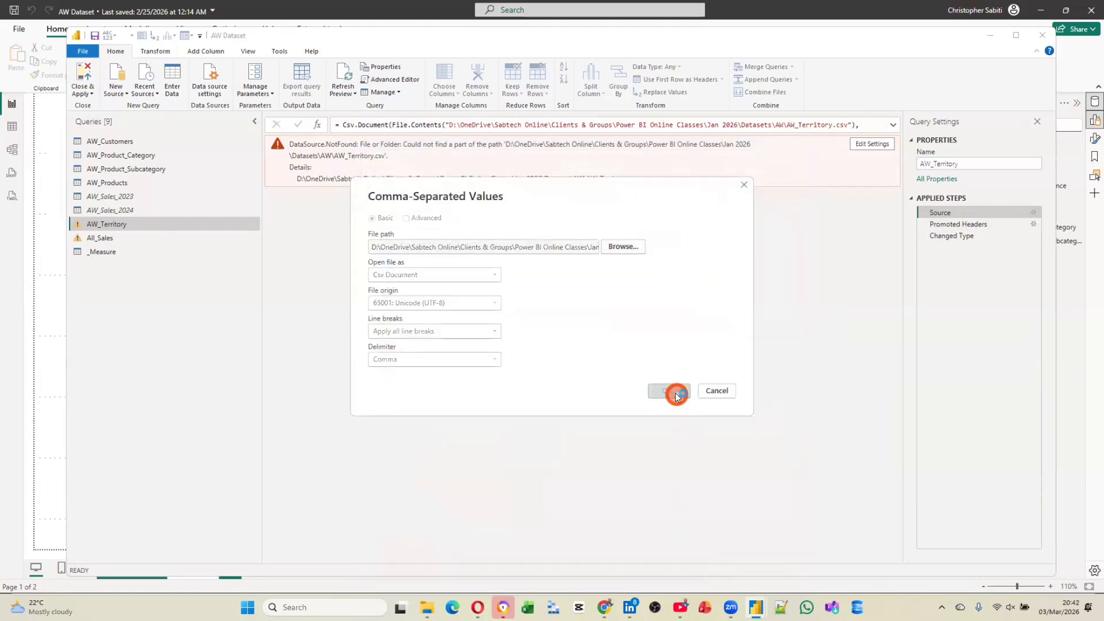
# Step: Check the data previews of the All_Sales and AW_Territory queries
pyautogui.click(101, 236)
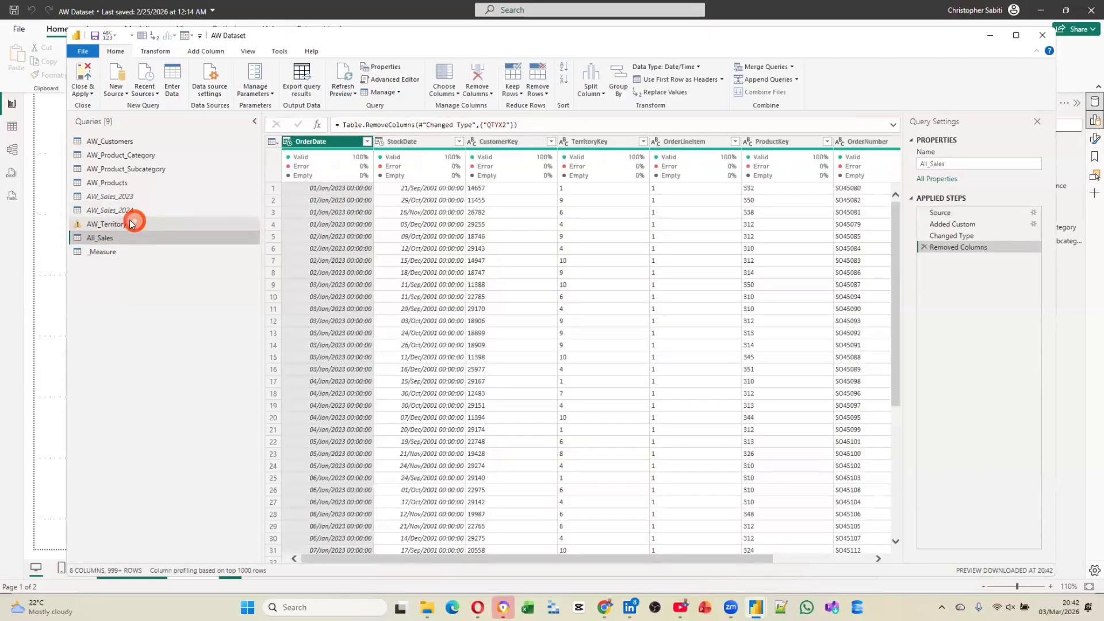
pyautogui.click(113, 224)
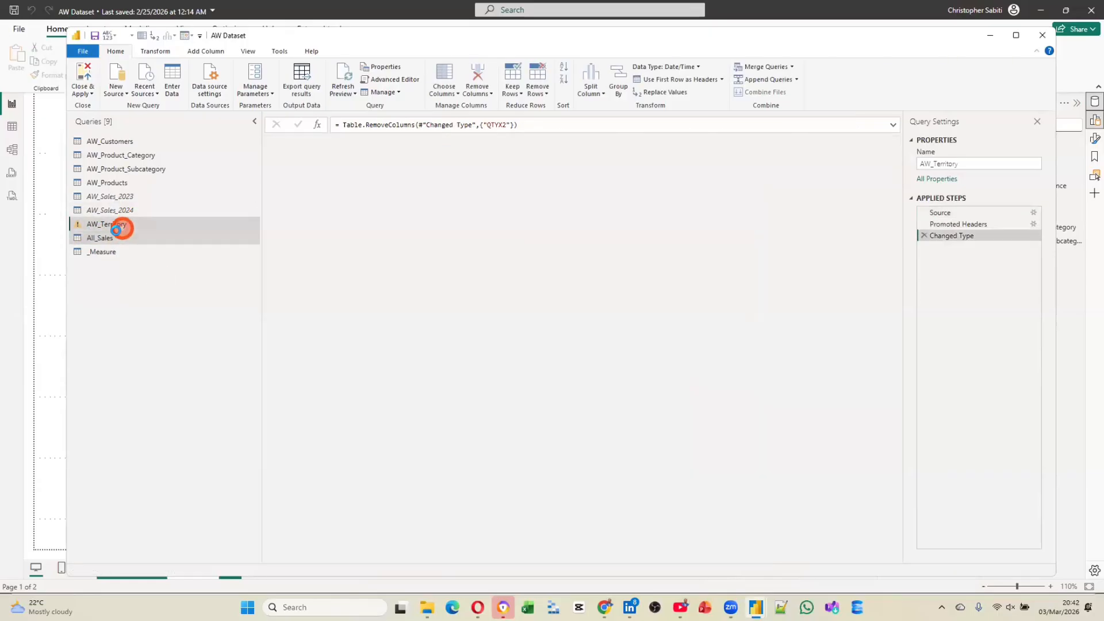
pyautogui.moveTo(112, 238); pyautogui.dragTo(112, 239)
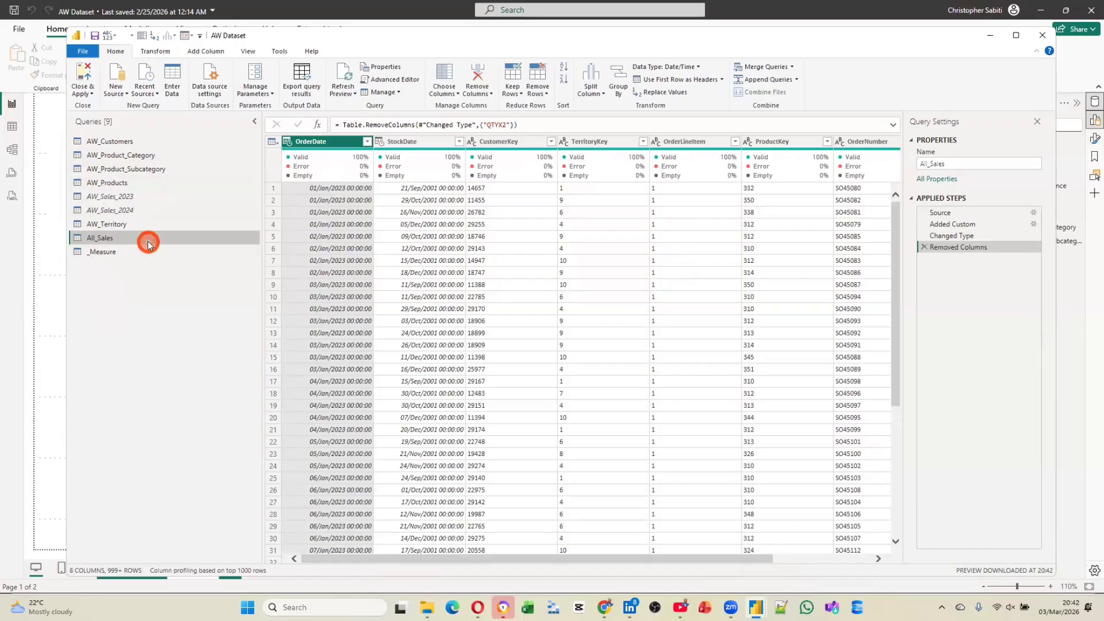
# Step: Try to copy the AW_Customers query into cell A1 of the blank Excel workbook
pyautogui.rightClick(109, 142)
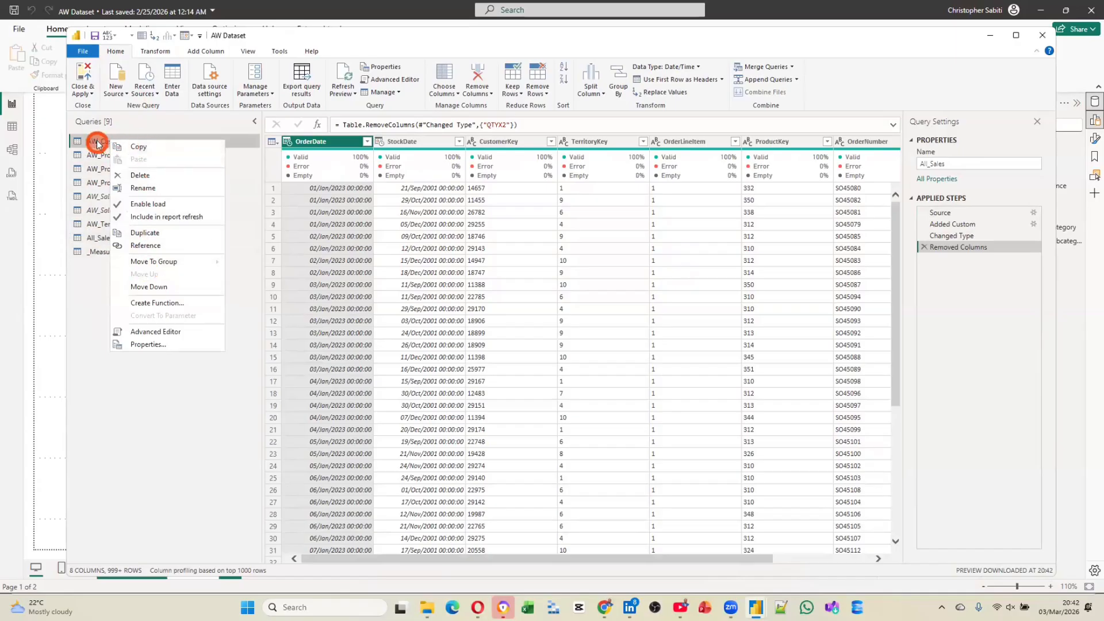
pyautogui.click(161, 150)
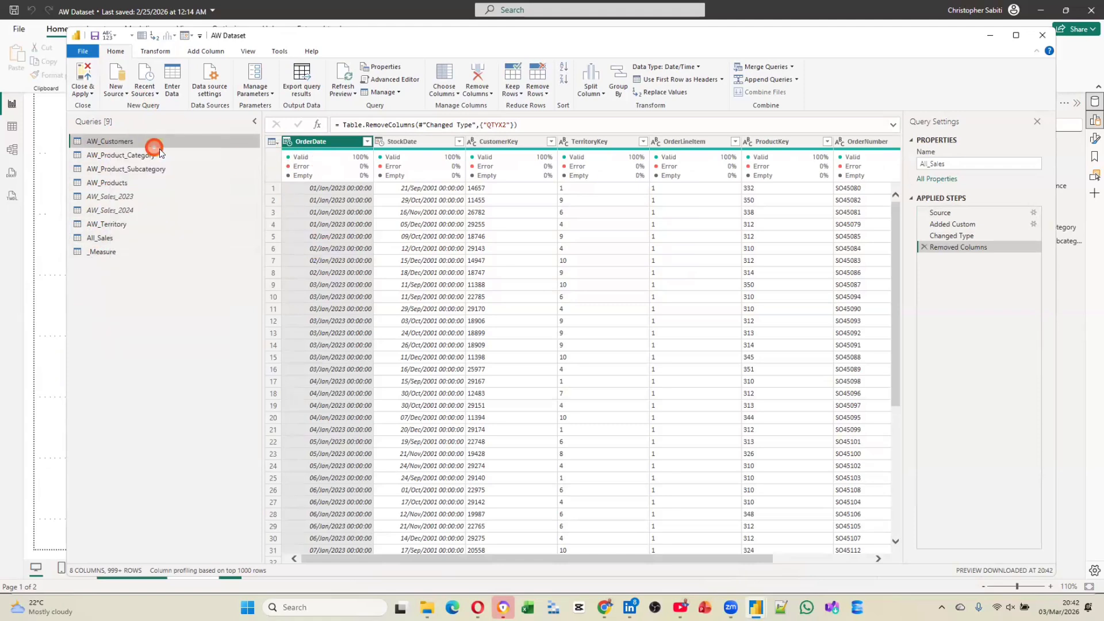
pyautogui.click(525, 604)
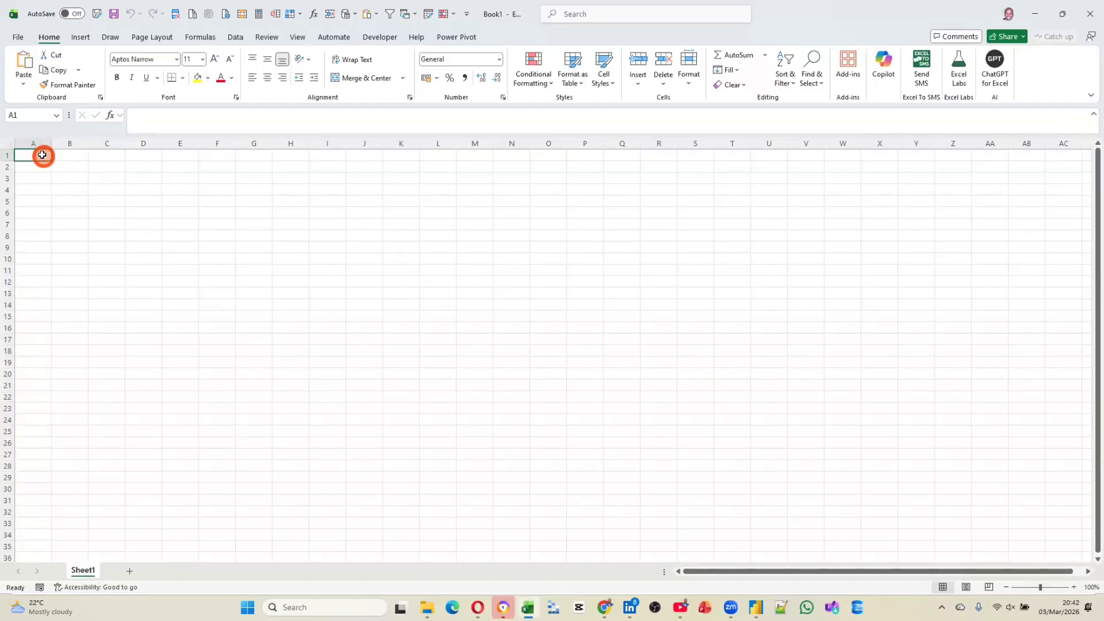
pyautogui.hotkey('ctrl', 'v')
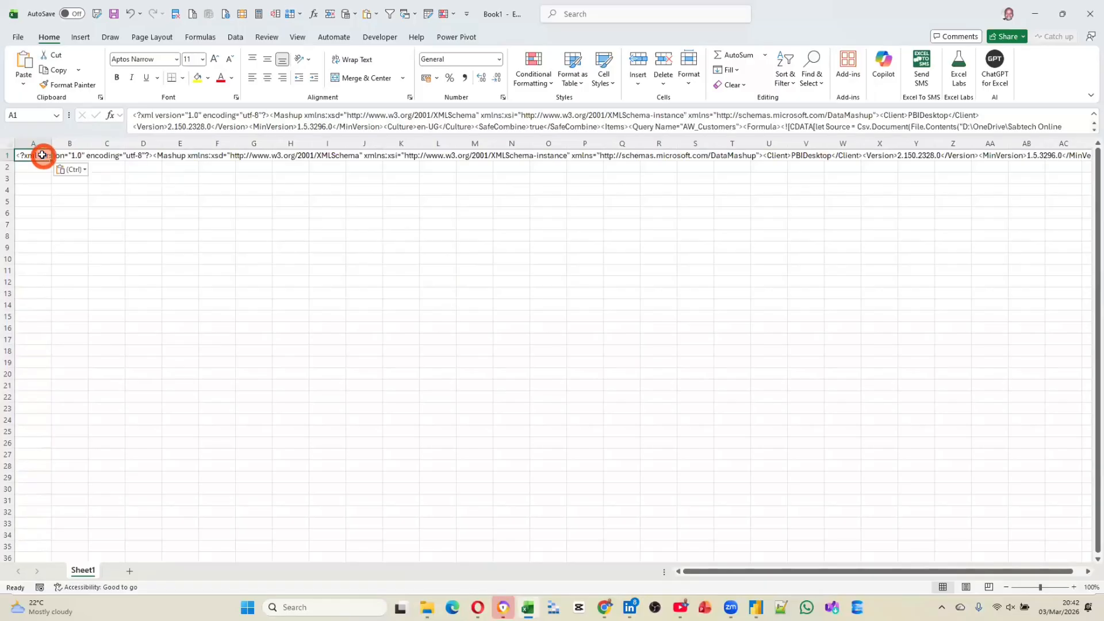
pyautogui.press('Delete')
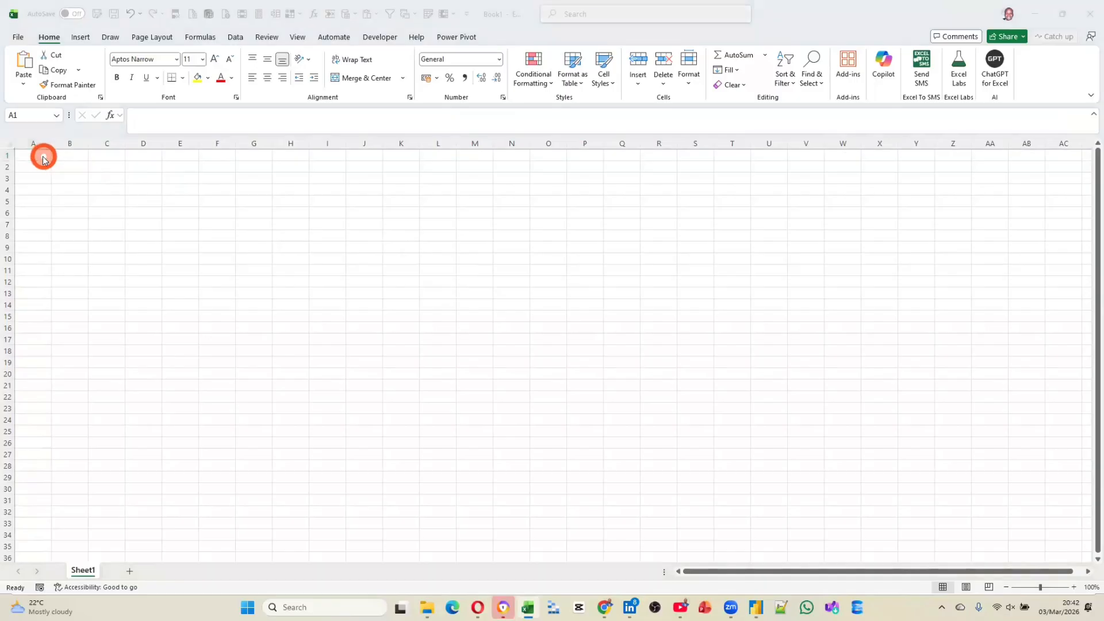
pyautogui.hotkey('alt', 'Tab')
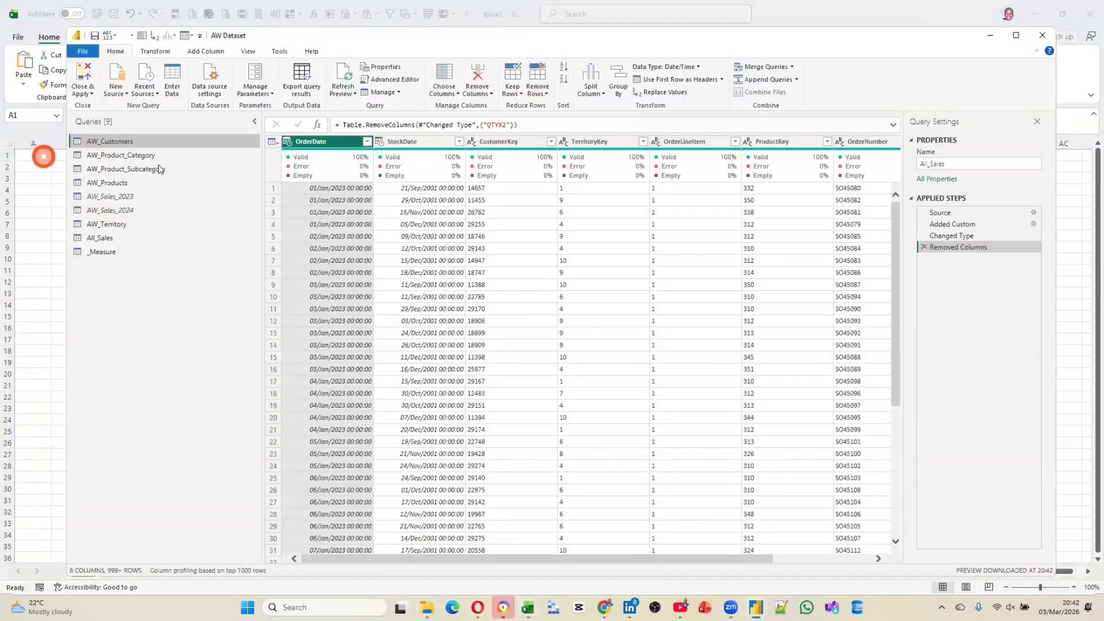
# Step: Close the query editor with the changes applied and show the AW_Customers table's data in Power BI
pyautogui.rightClick(111, 142)
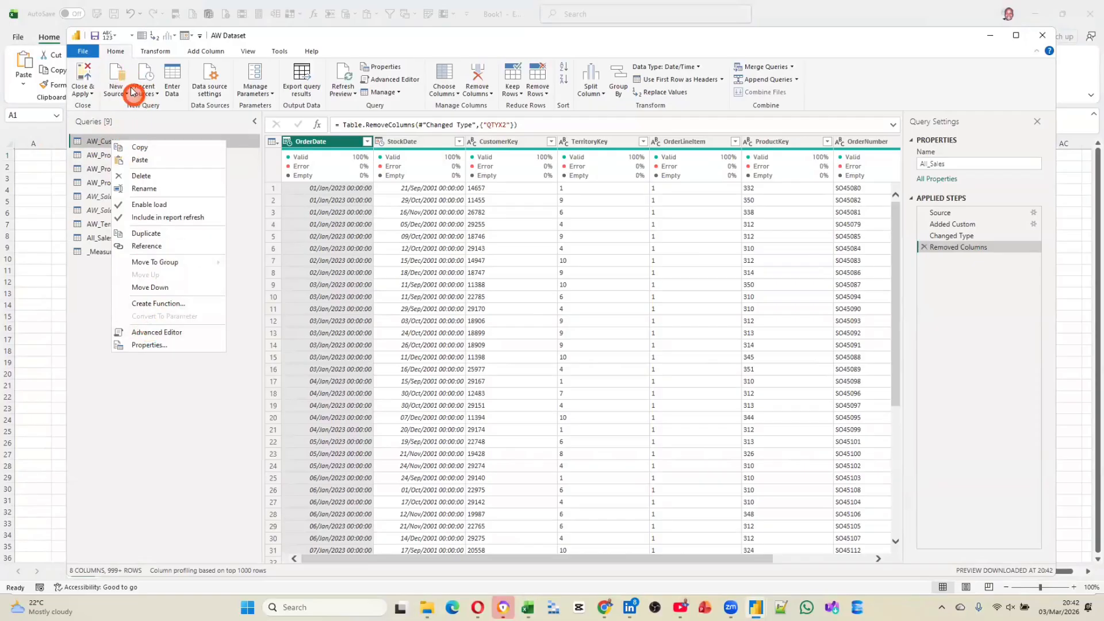
pyautogui.click(83, 81)
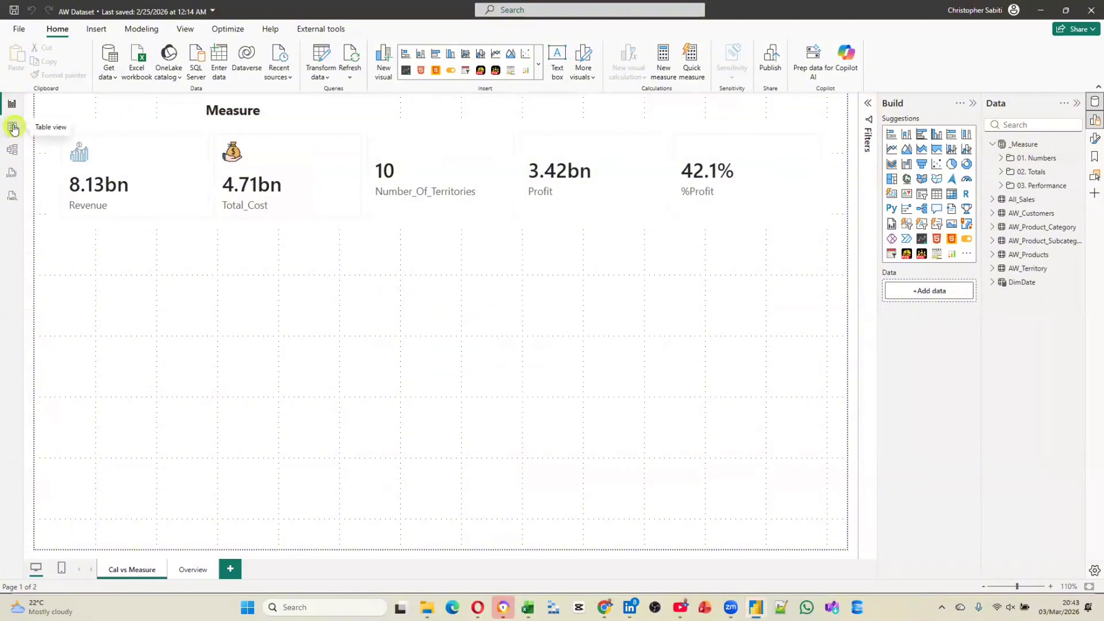
pyautogui.click(12, 126)
pyautogui.click(819, 254)
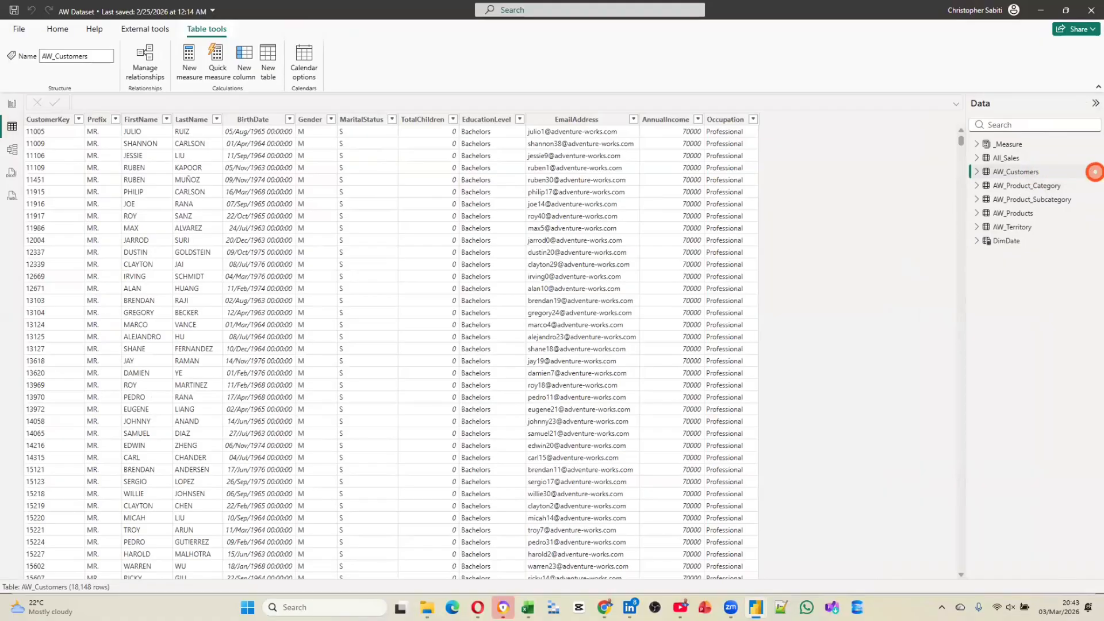
# Step: Copy the whole AW_Customers table and paste it into the blank Excel workbook from cell A1
pyautogui.rightClick(1094, 172)
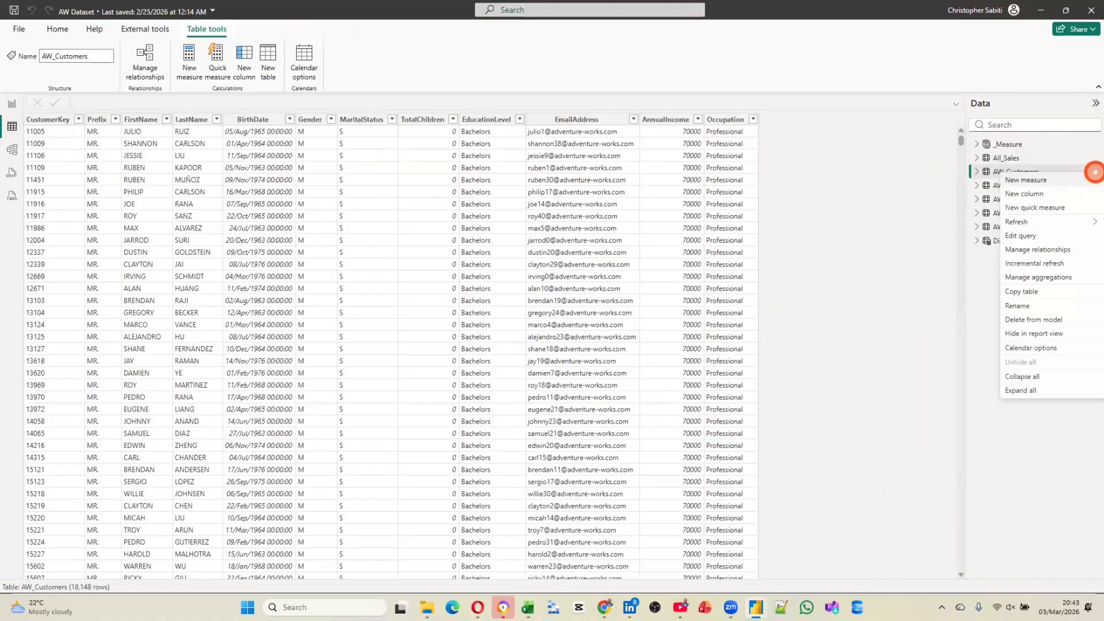
pyautogui.click(1024, 292)
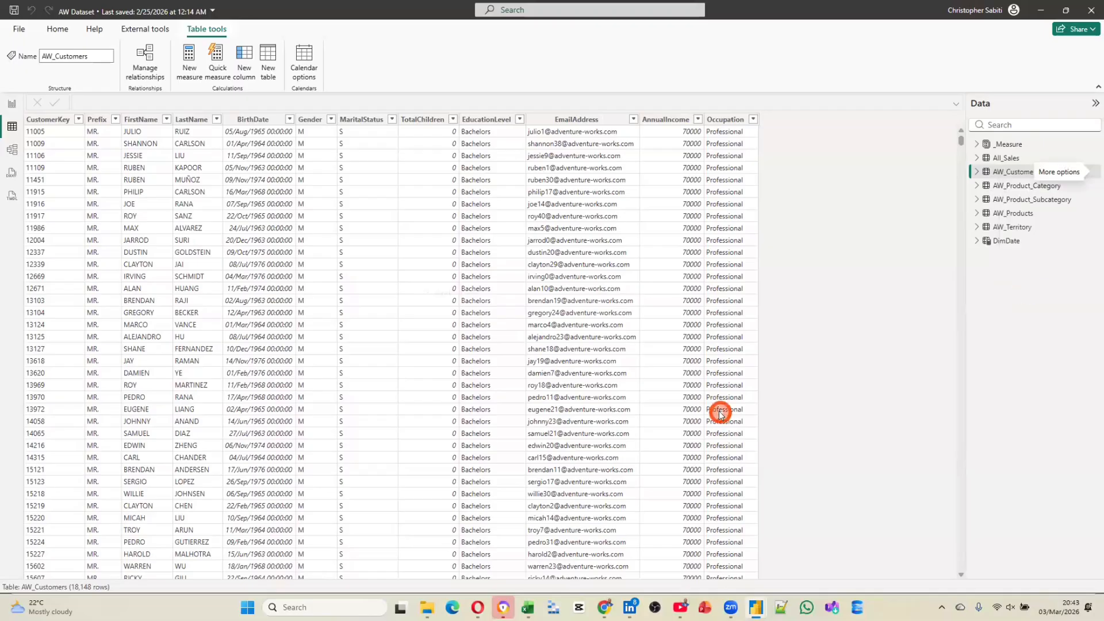
pyautogui.hotkey('alt', 'Tab')
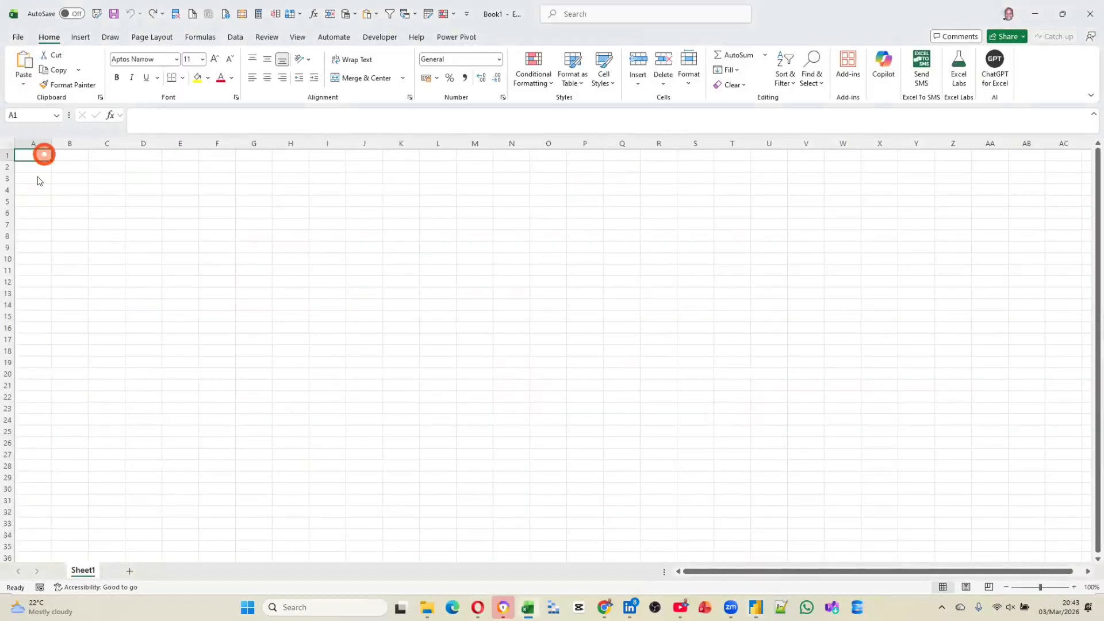
pyautogui.hotkey('ctrl', 'v')
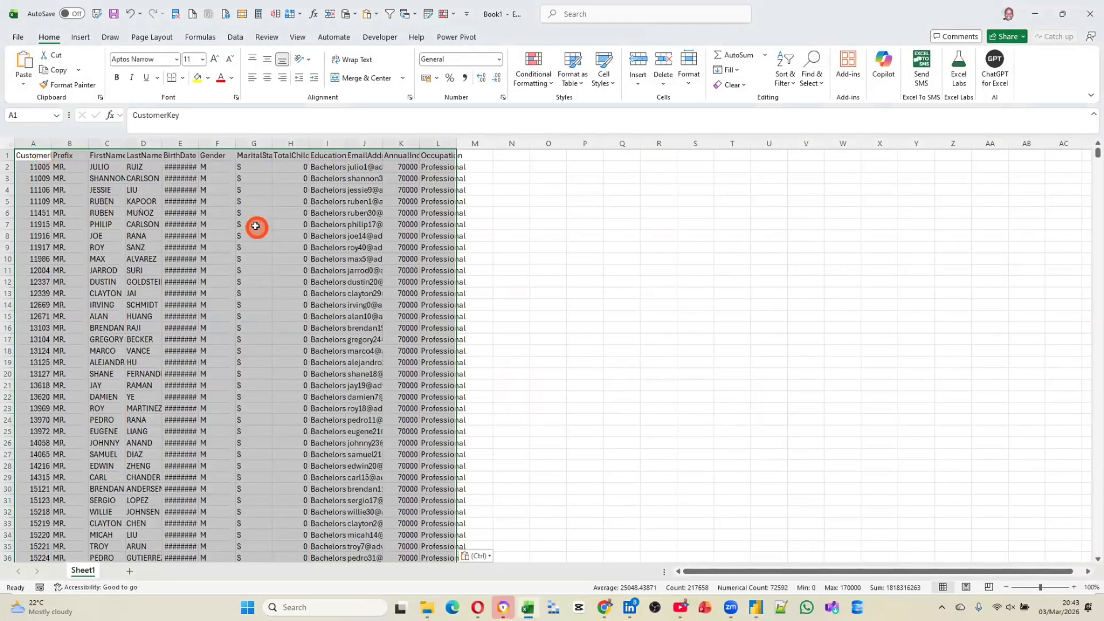
# Step: Widen all worksheet columns slightly, and widen the BirthDate column enough to show its full dates
pyautogui.click(9, 143)
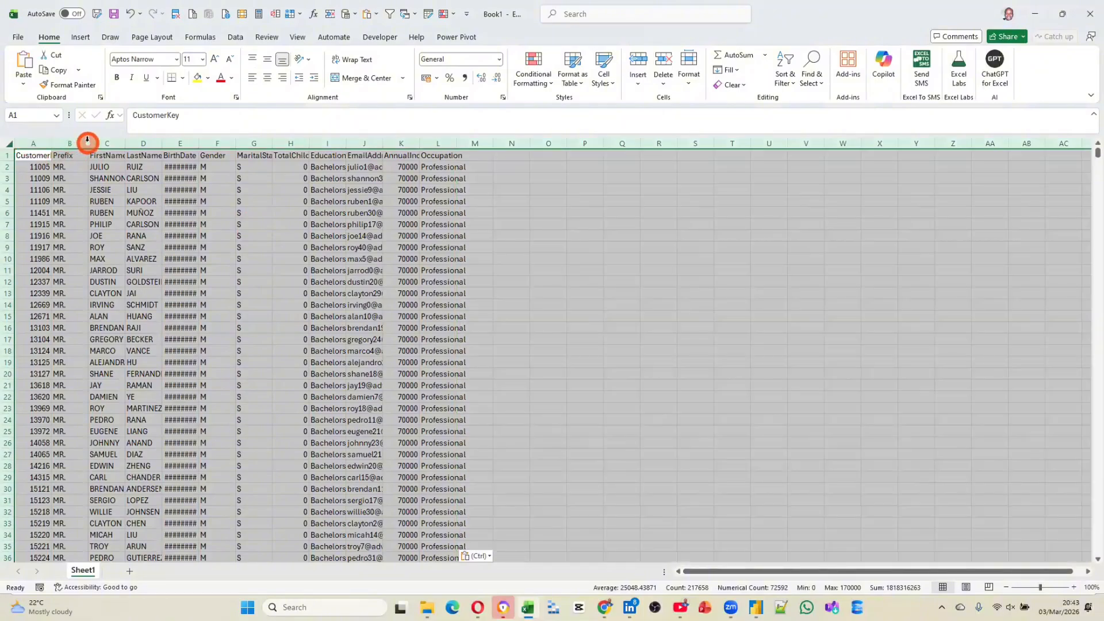
pyautogui.moveTo(88, 140); pyautogui.dragTo(88, 140)
pyautogui.click(317, 247)
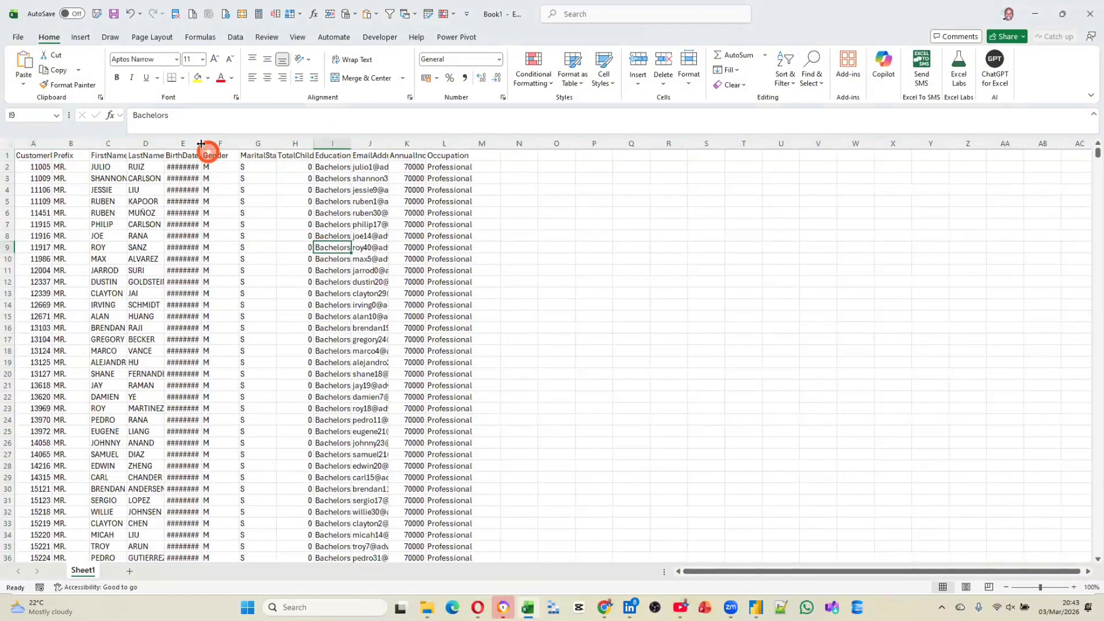
pyautogui.moveTo(201, 141); pyautogui.dragTo(226, 142)
pyautogui.click(246, 211)
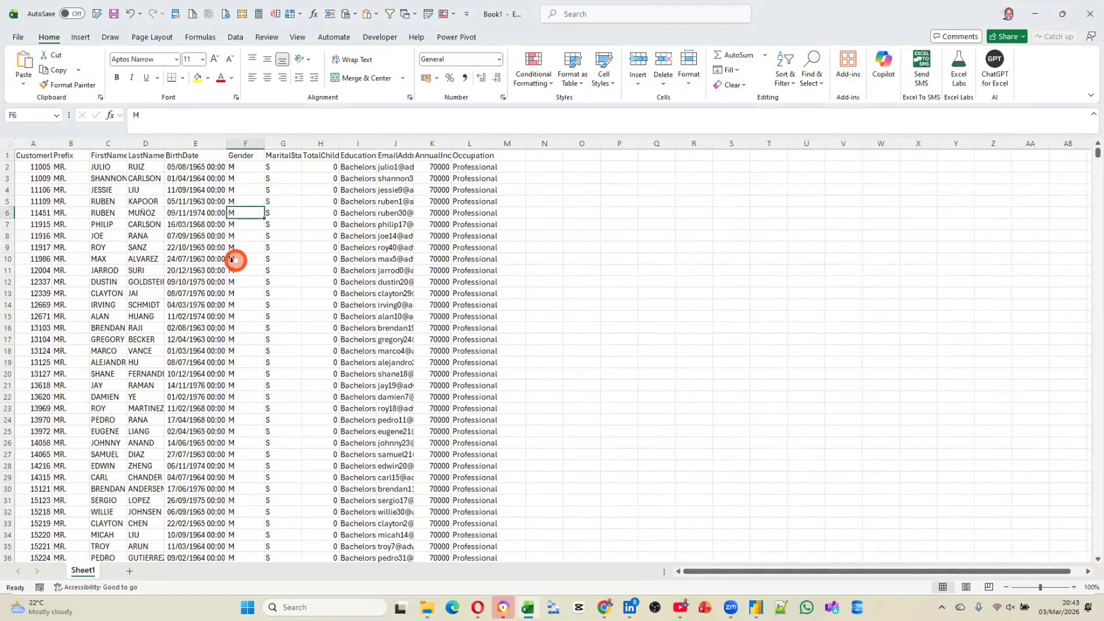
pyautogui.scroll(-2, 245, 396)
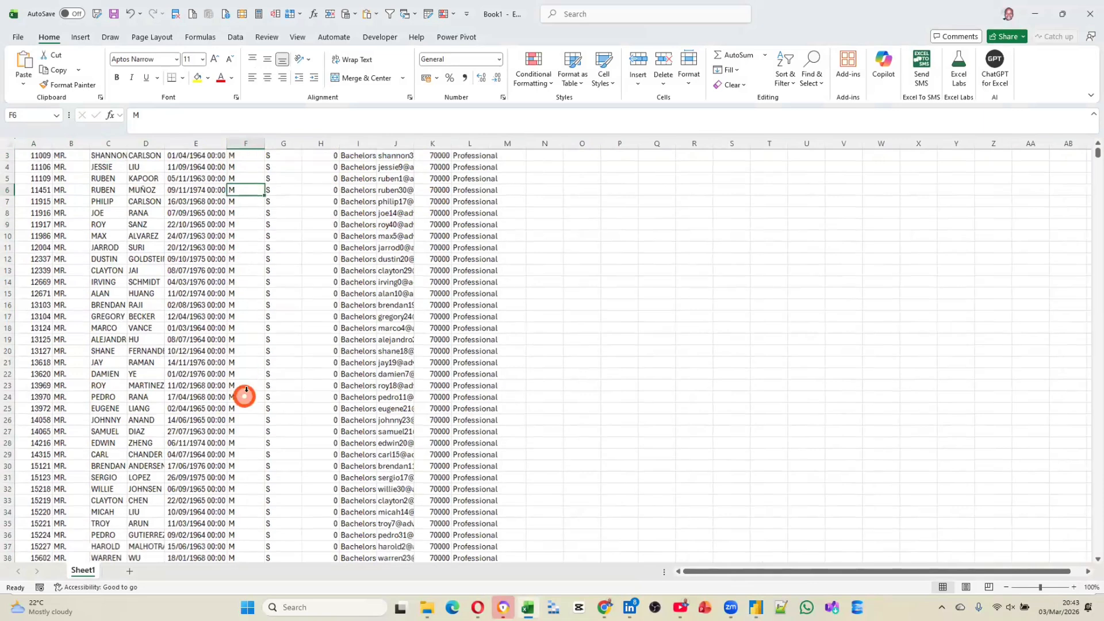
pyautogui.scroll(2, 303, 356)
pyautogui.click(305, 352)
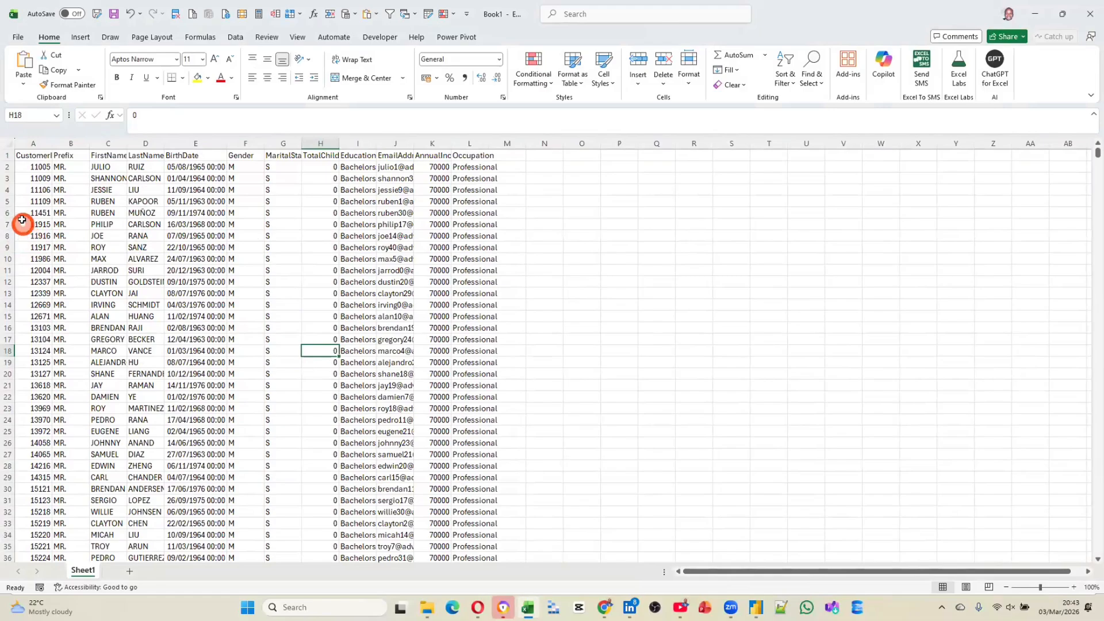
# Step: Remove all customer records from row 7 down to the end of the data, keeping the header and first five records
pyautogui.moveTo(22, 224); pyautogui.dragTo(195, 236)
pyautogui.moveTo(331, 293); pyautogui.dragTo(498, 360)
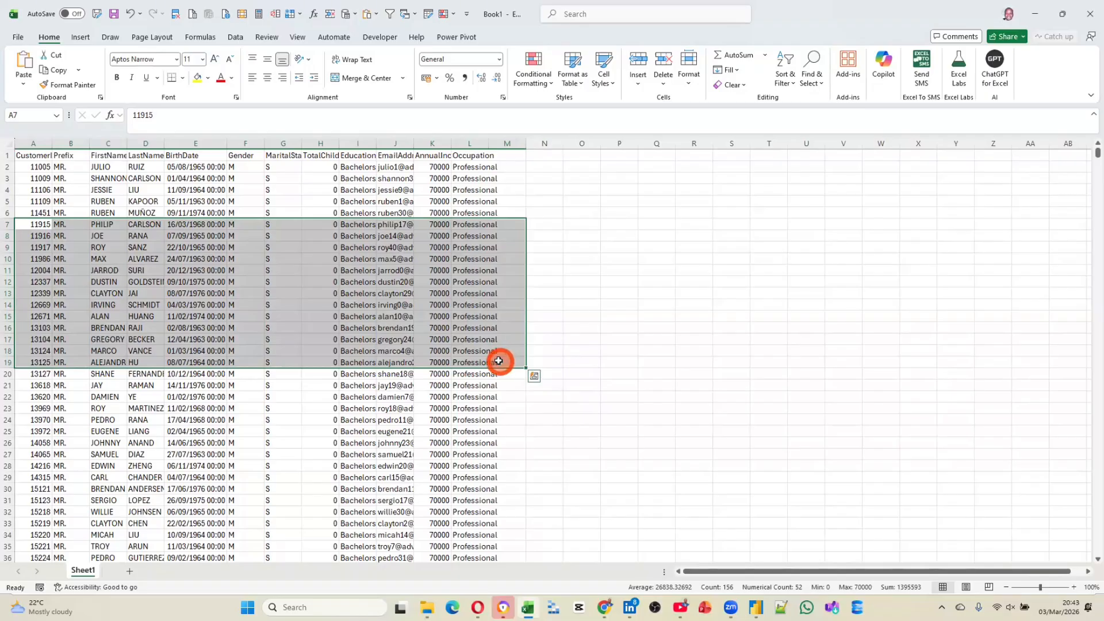
pyautogui.hotkey('shift', 'space')
pyautogui.hotkey('ctrl', 'shift', 'Down')
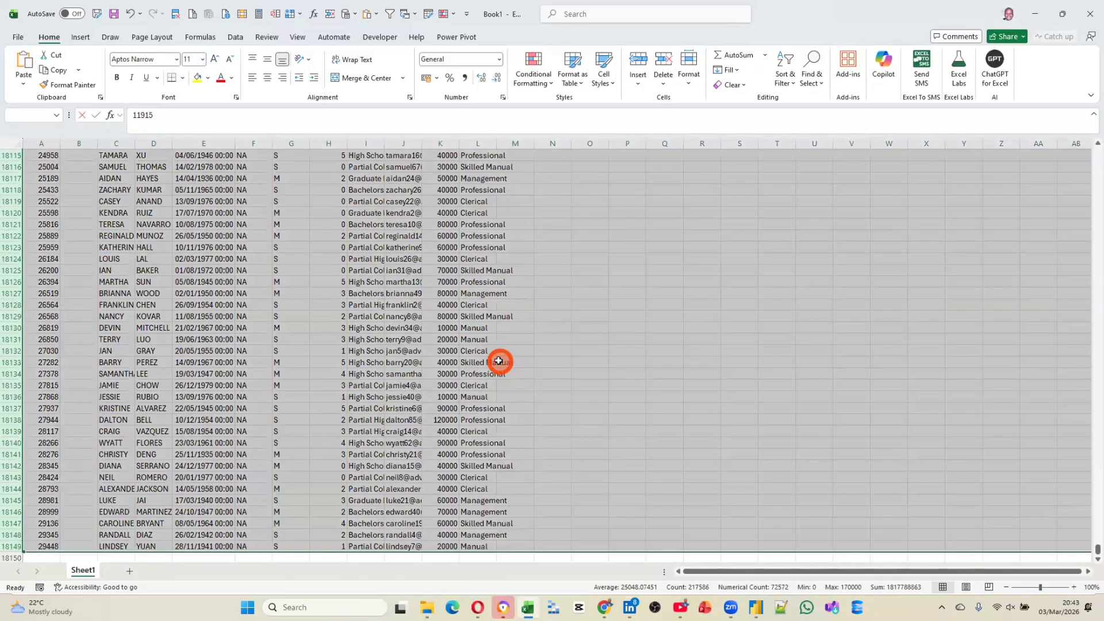
pyautogui.press('BackSpace')
pyautogui.hotkey('ctrl', 'Return')
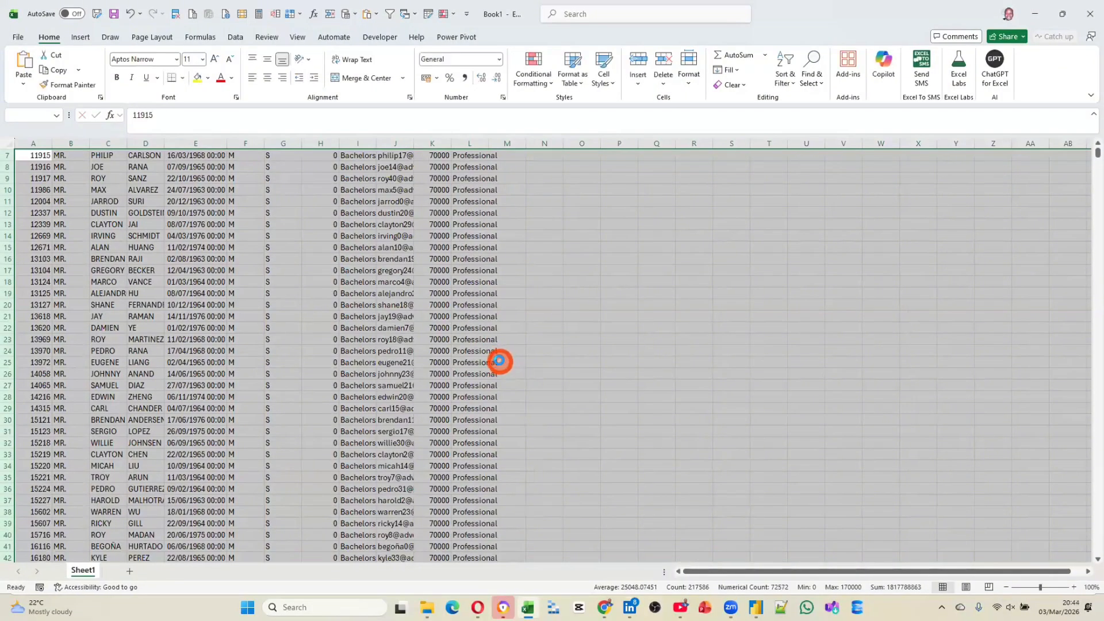
pyautogui.press('Up')
pyautogui.press('Up')
pyautogui.press('Up')
pyautogui.press('Up')
pyautogui.press('Up')
pyautogui.press('Up')
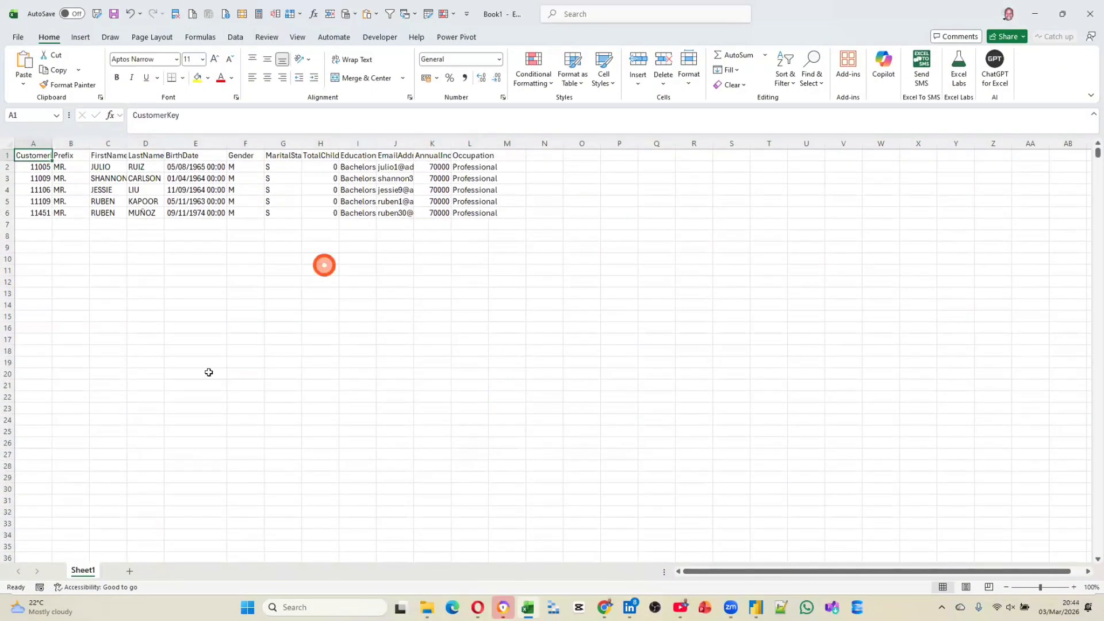
pyautogui.hotkey('ctrl', 't')
# Step: Rename the worksheet as AW_Customers, using the table name copied from Power BI
pyautogui.hotkey('alt', 'Tab')
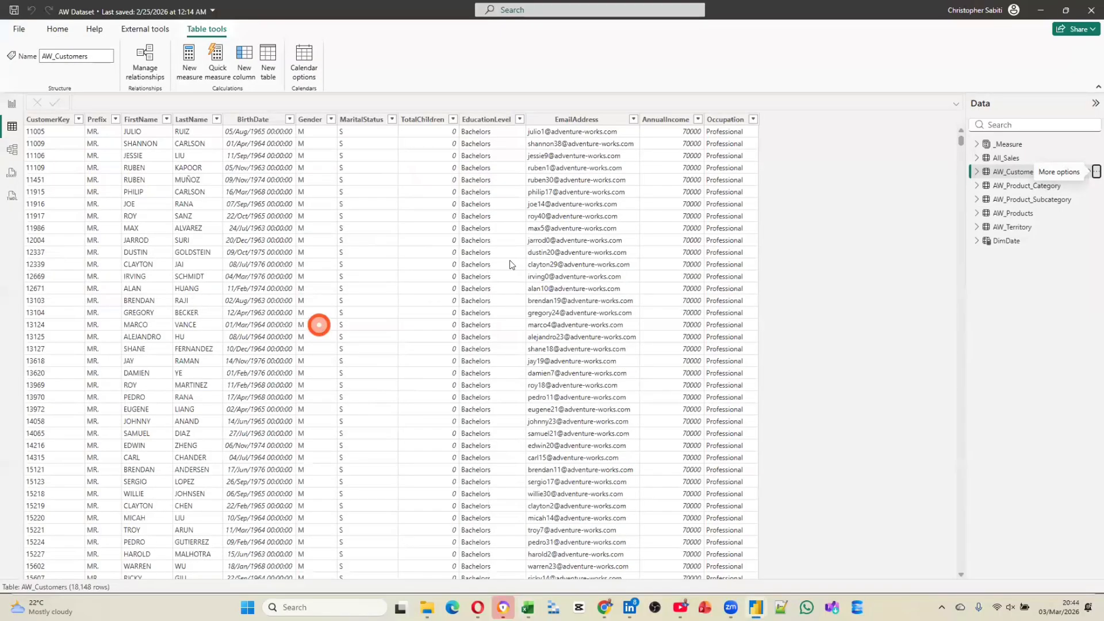
pyautogui.click(1027, 174)
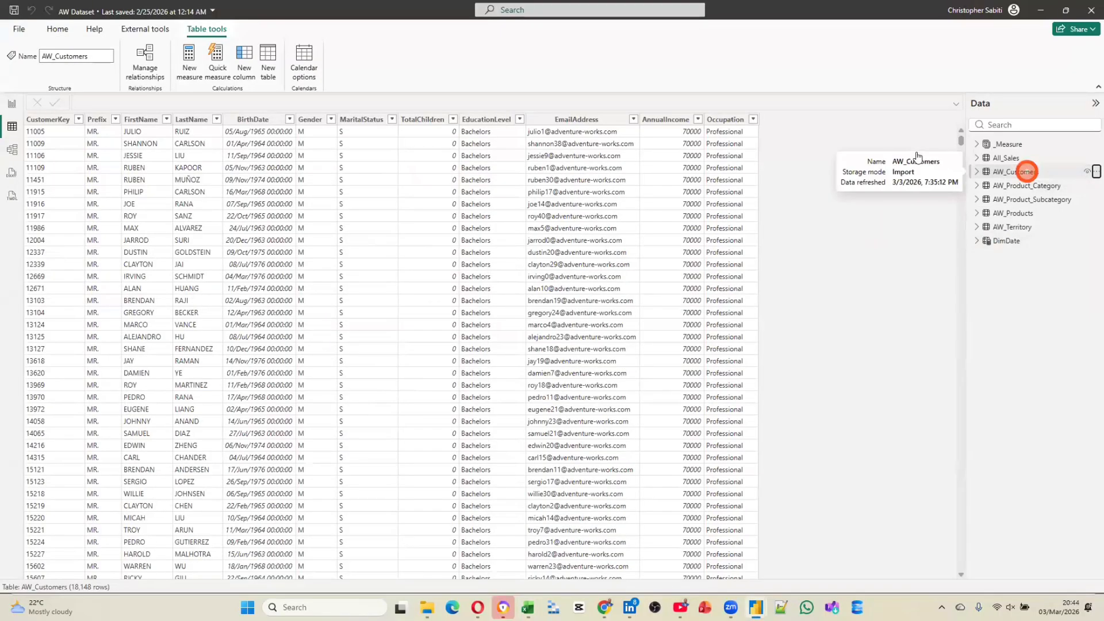
pyautogui.click(63, 53)
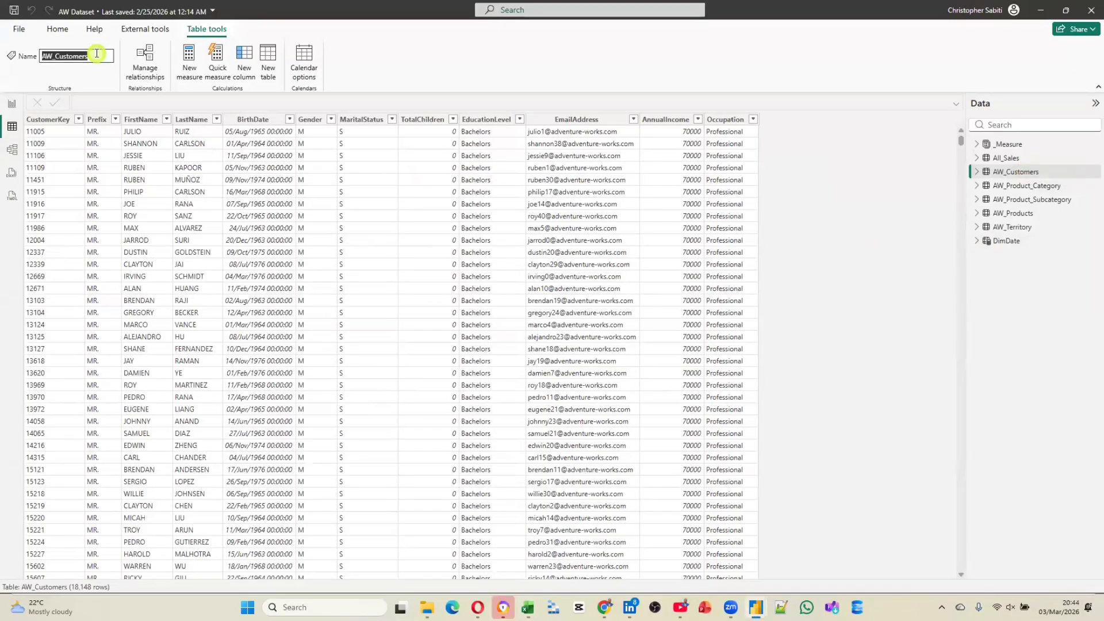
pyautogui.click(190, 53)
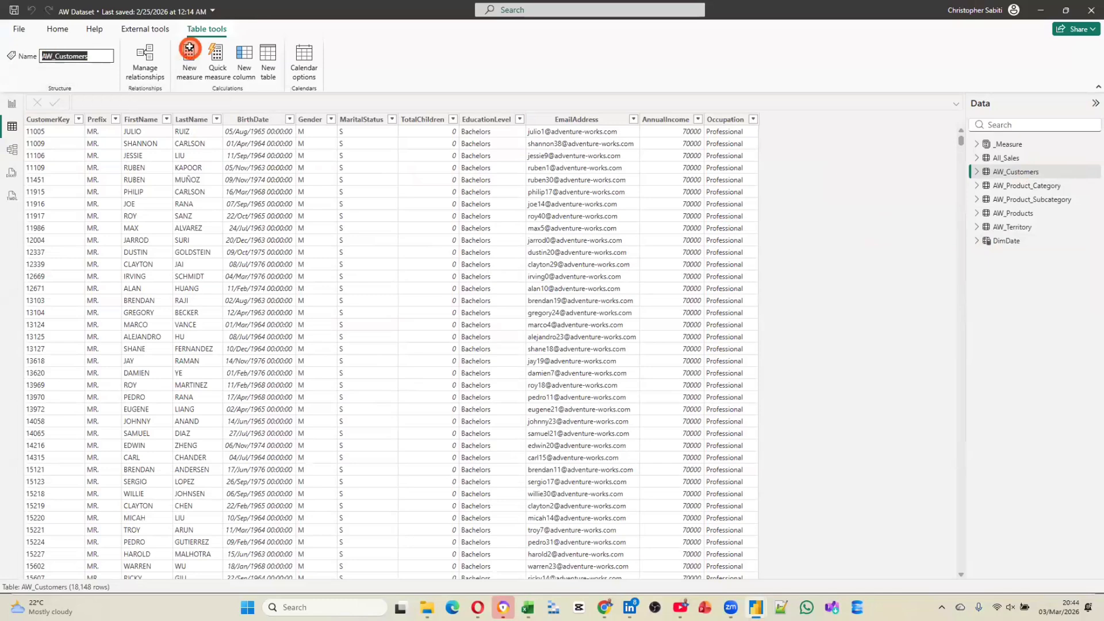
pyautogui.hotkey('alt', 'Tab')
pyautogui.doubleClick(85, 570)
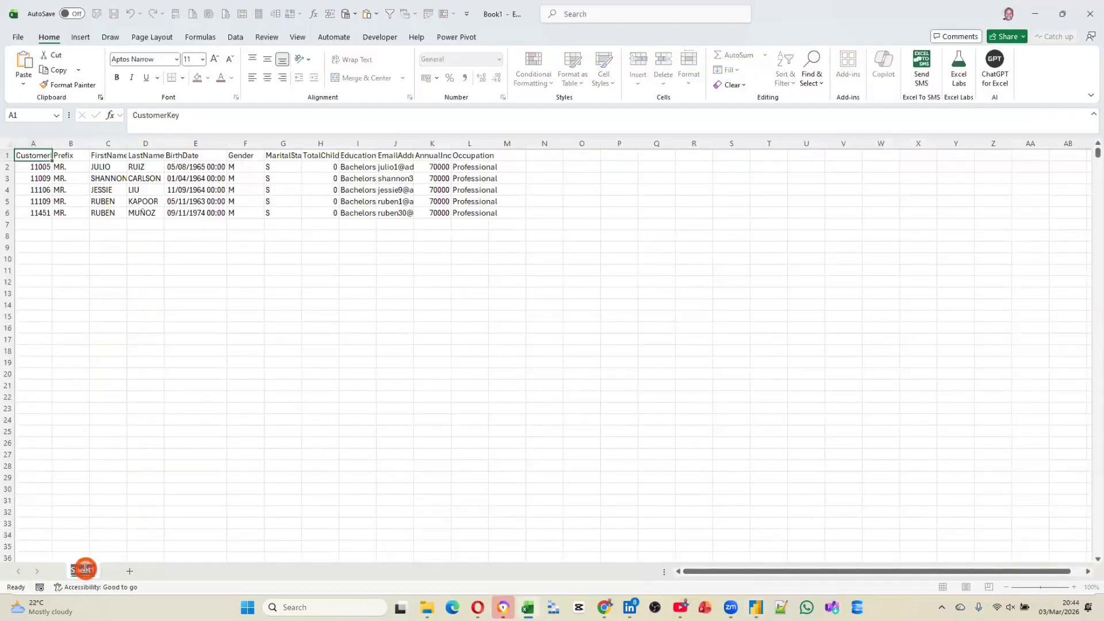
pyautogui.write('AW_Customers')
pyautogui.click(146, 476)
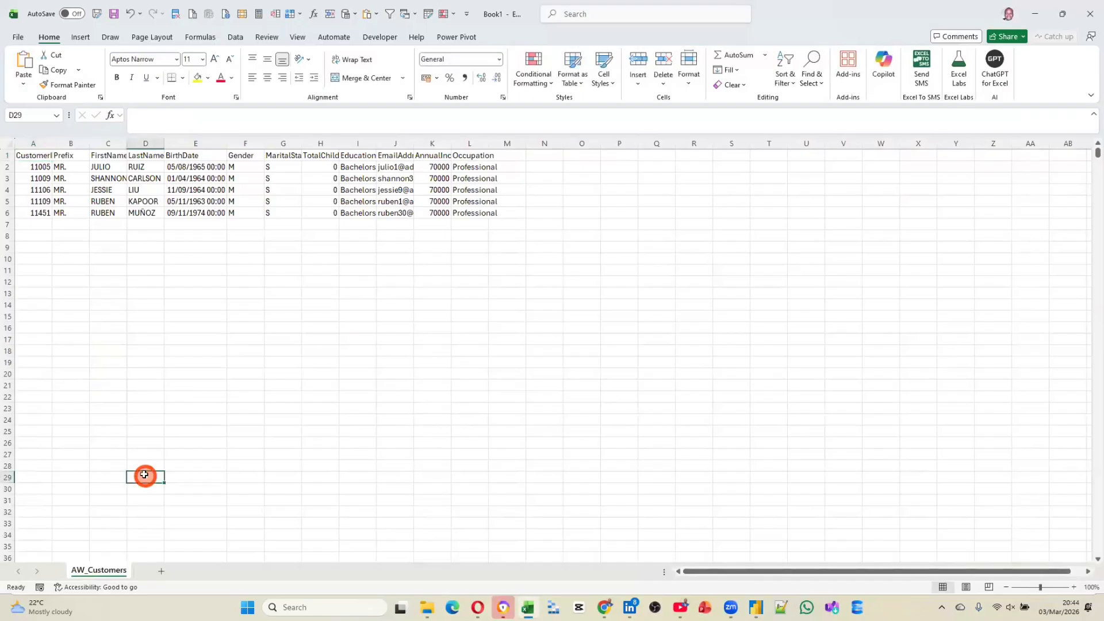
pyautogui.click(156, 414)
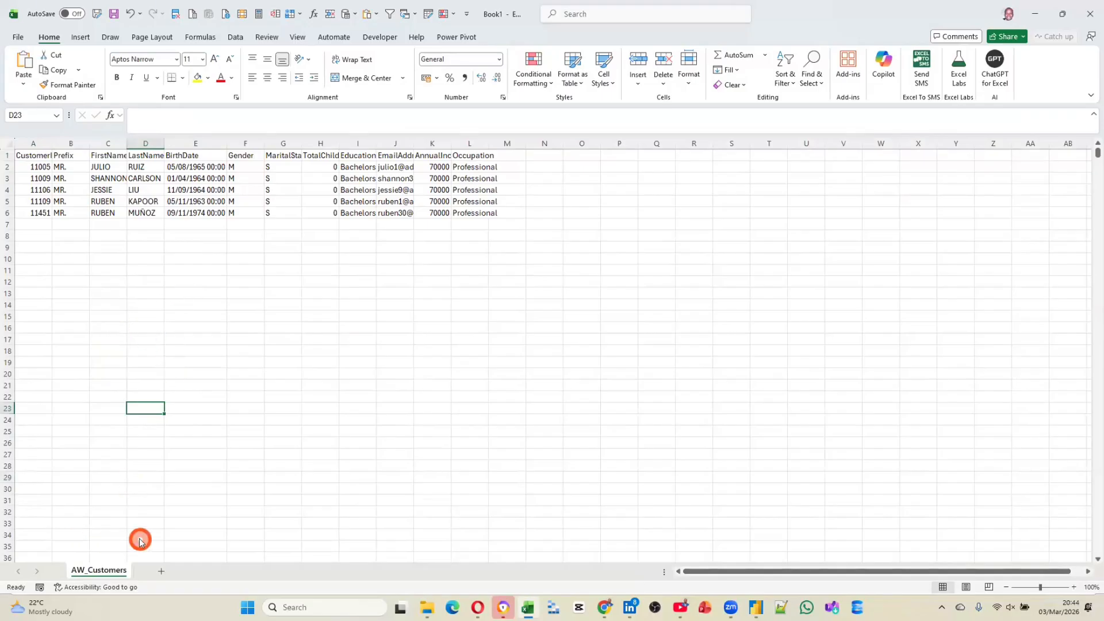
# Step: Copy the whole All_Sales table from Power BI and paste it into a new worksheet of the Excel workbook from cell A1
pyautogui.hotkey('alt', 'Tab')
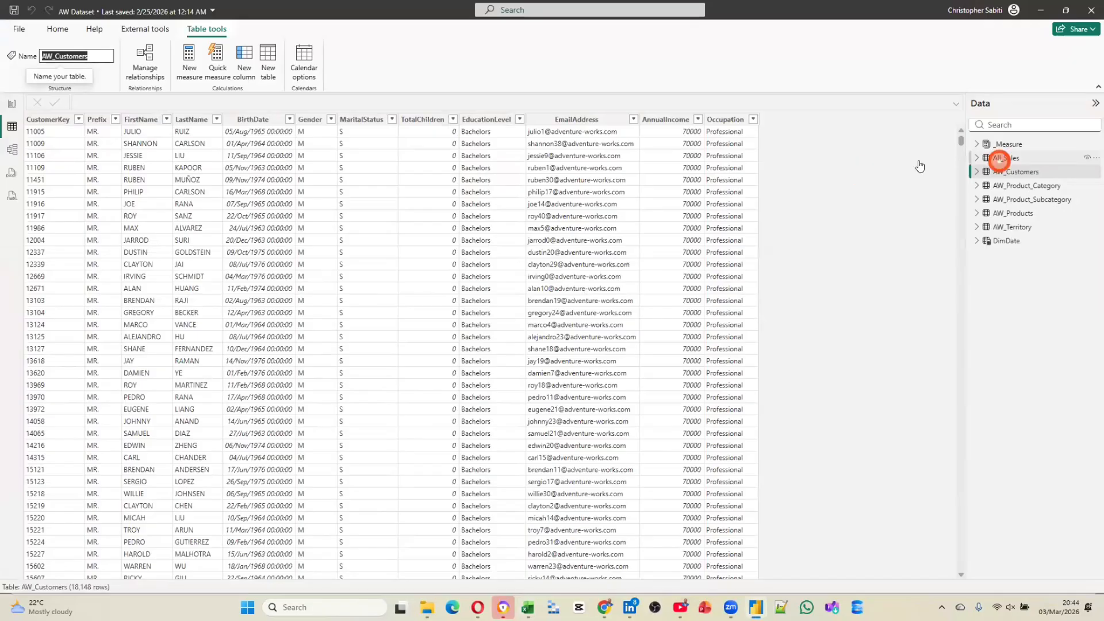
pyautogui.click(1007, 157)
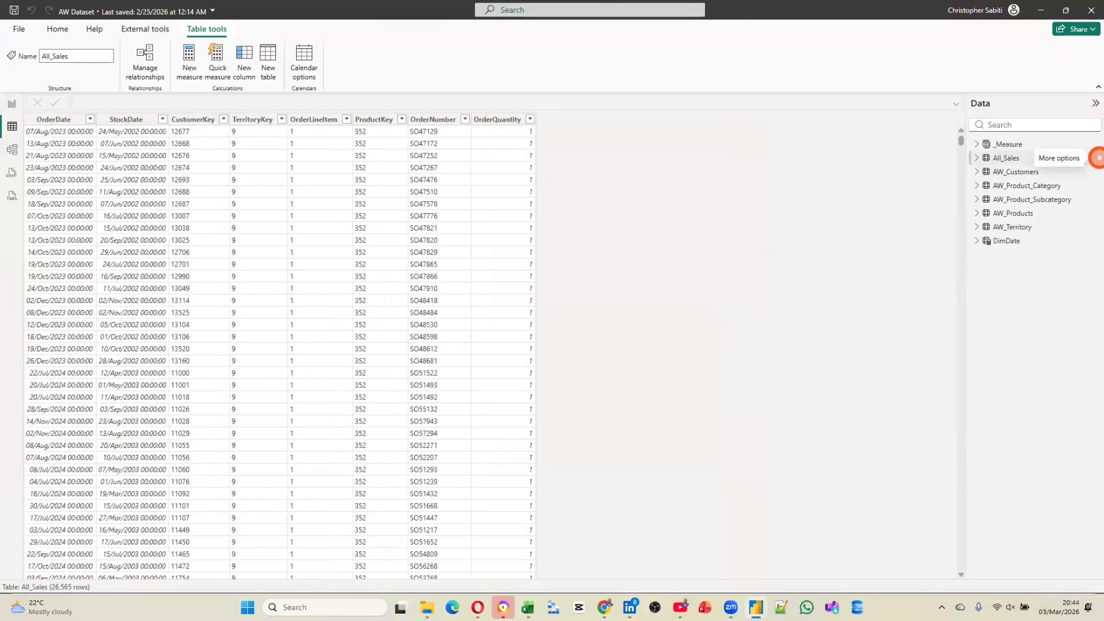
pyautogui.click(1097, 158)
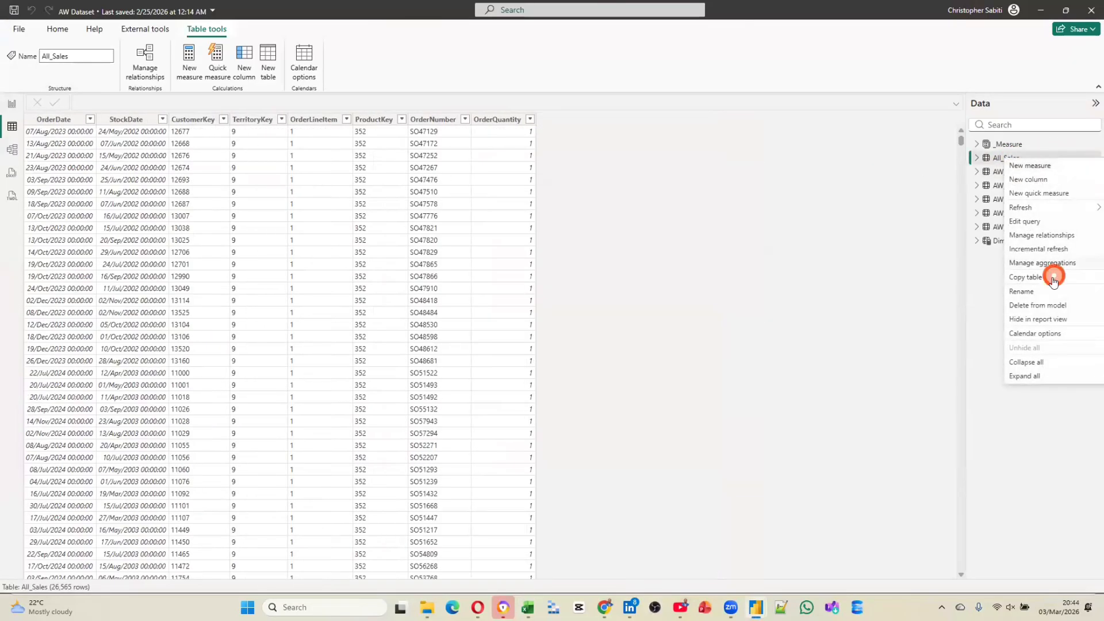
pyautogui.click(1025, 276)
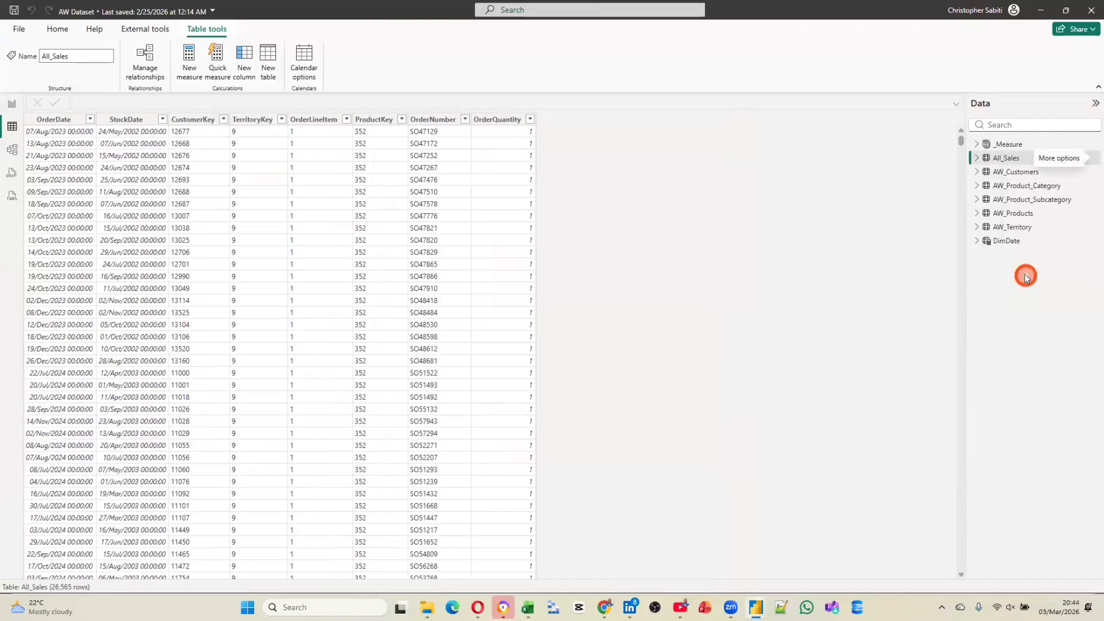
pyautogui.hotkey('alt', 'Tab')
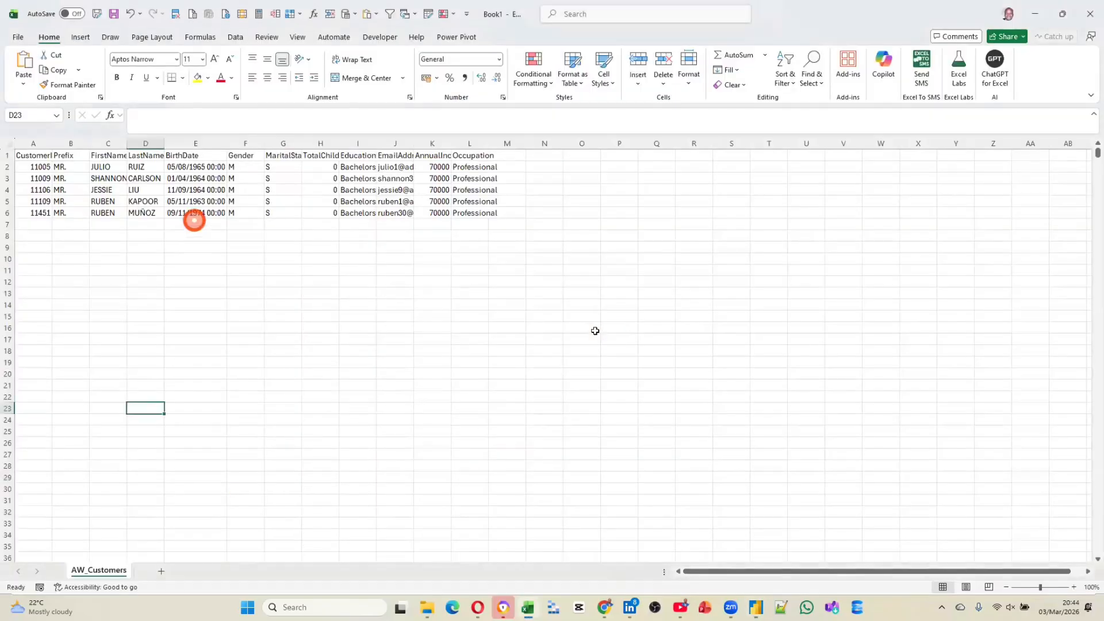
pyautogui.click(161, 571)
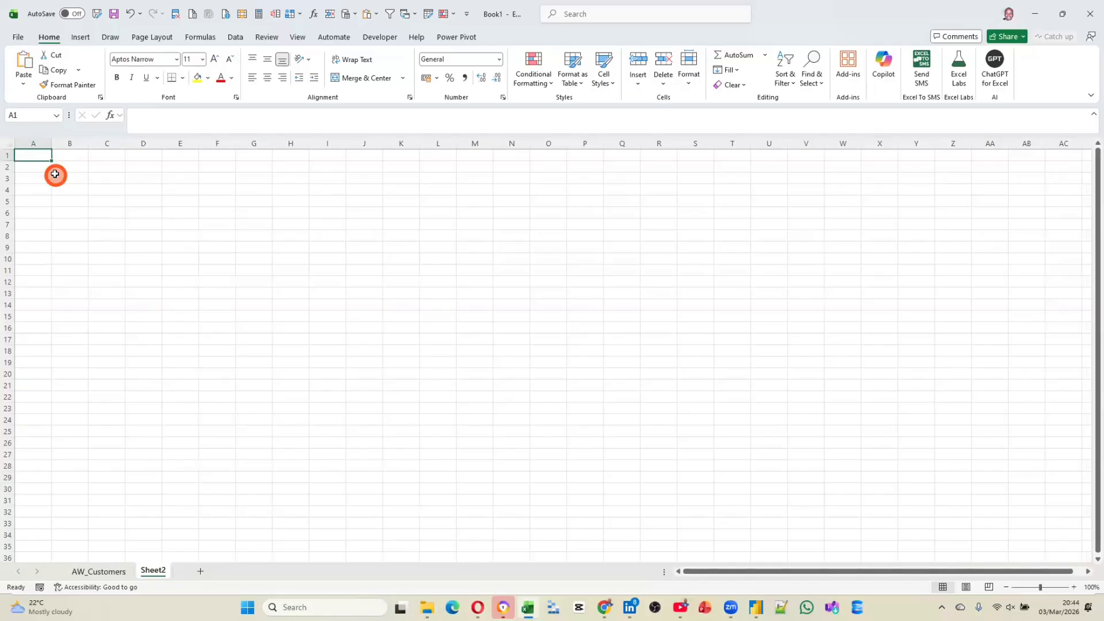
pyautogui.hotkey('ctrl', 'v')
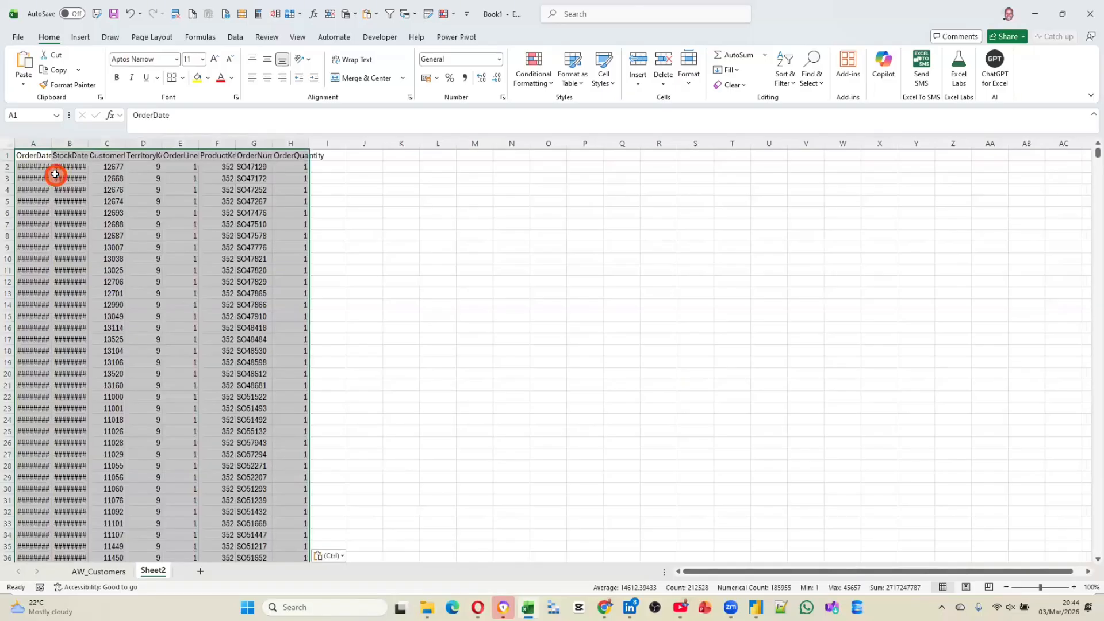
# Step: Clear all sales records from row 5 down to the end of the data, keeping the header and first three records
pyautogui.click(19, 201)
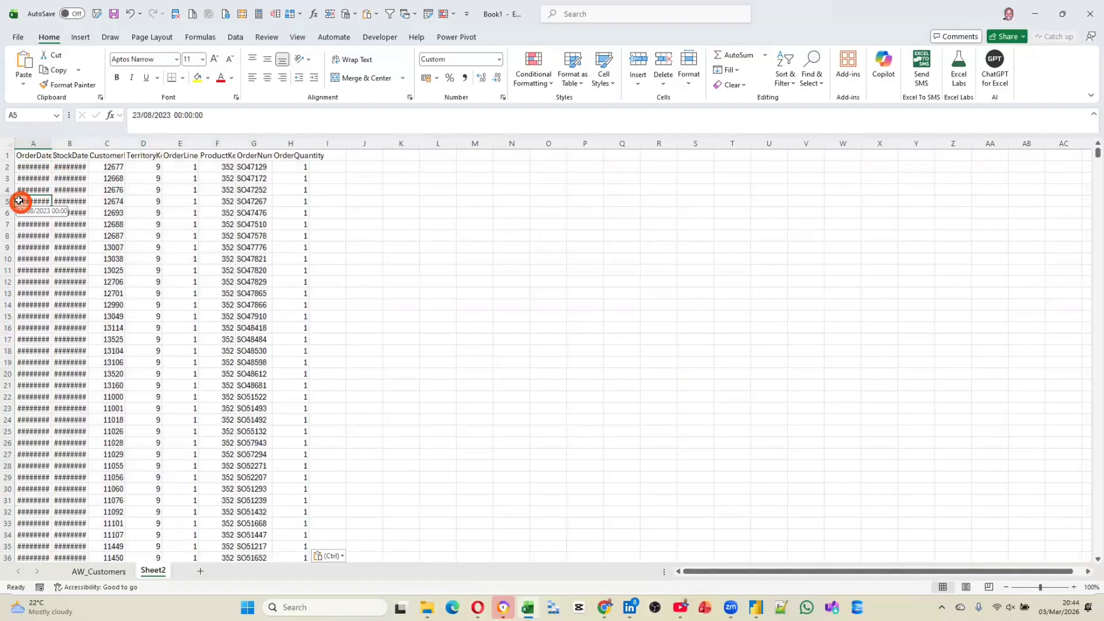
pyautogui.hotkey('ctrl', 'shift', 'Right')
pyautogui.hotkey('ctrl', 'shift', 'Down')
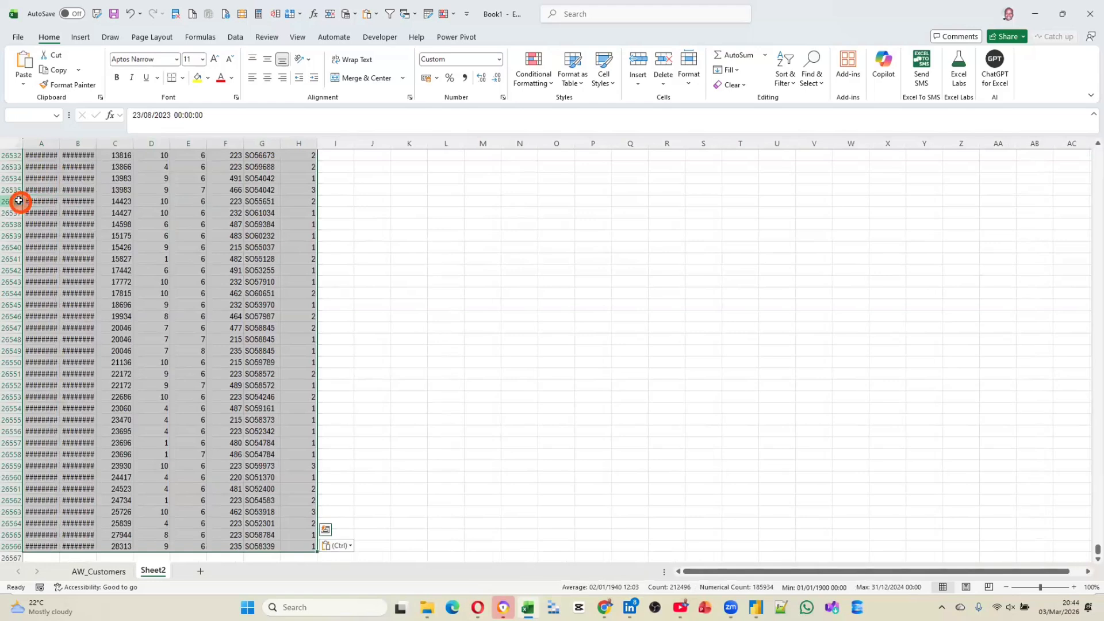
pyautogui.press('Delete')
pyautogui.hotkey('ctrl', 'Up')
pyautogui.press('Up')
pyautogui.press('Up')
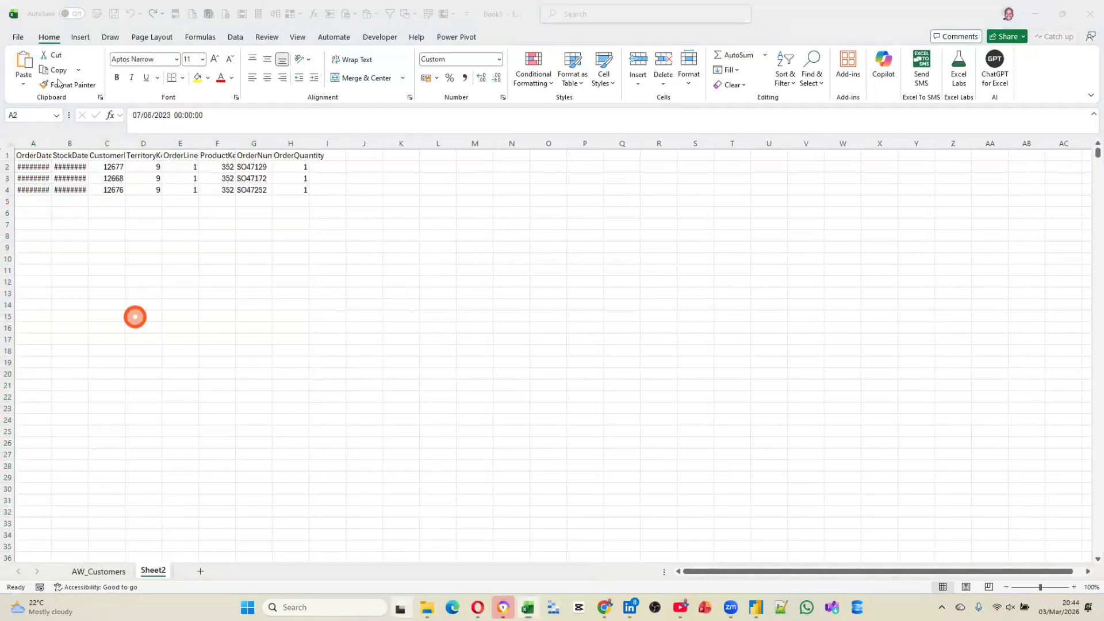
# Step: Rename the sales worksheet as All_Sales, using the table name copied from Power BI
pyautogui.press('super+Tab')
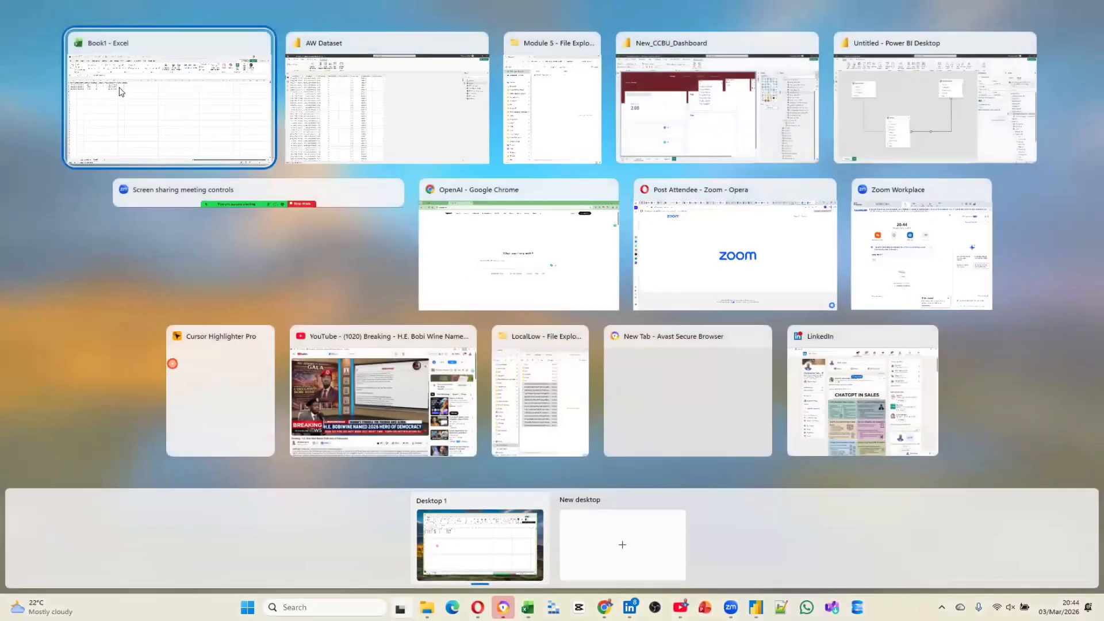
pyautogui.click(236, 138)
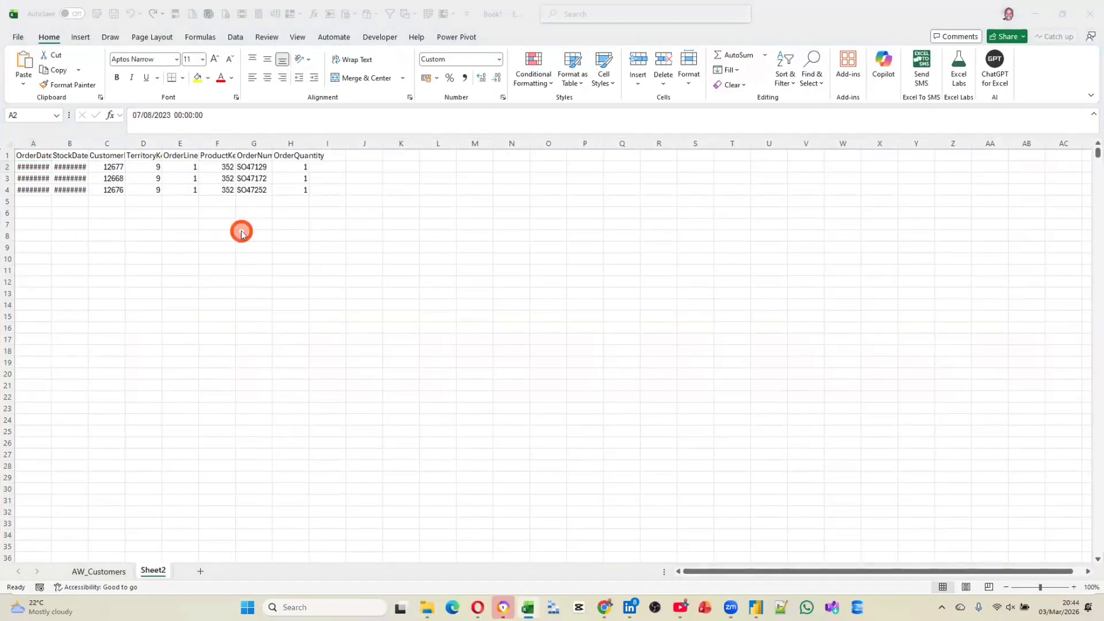
pyautogui.hotkey('alt', 'Tab')
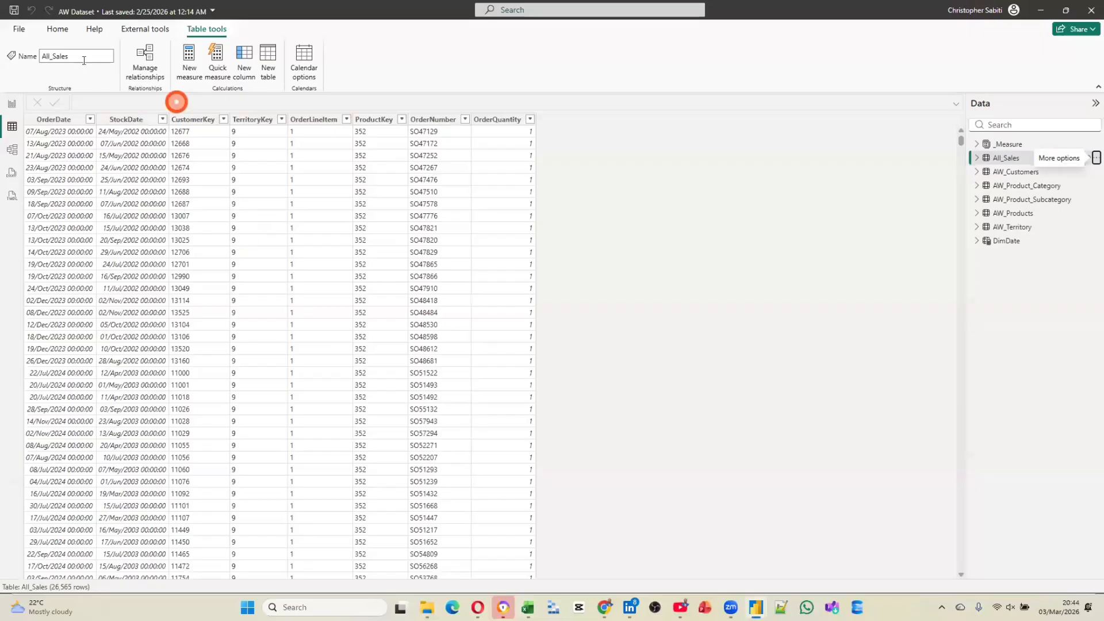
pyautogui.doubleClick(79, 56)
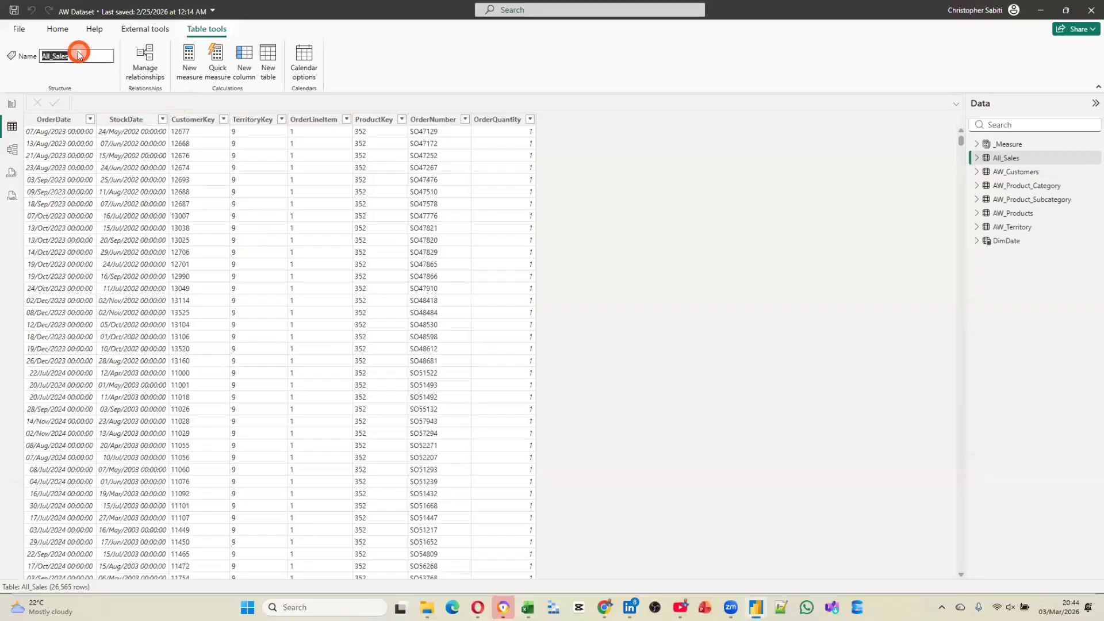
pyautogui.hotkey('alt', 'Tab')
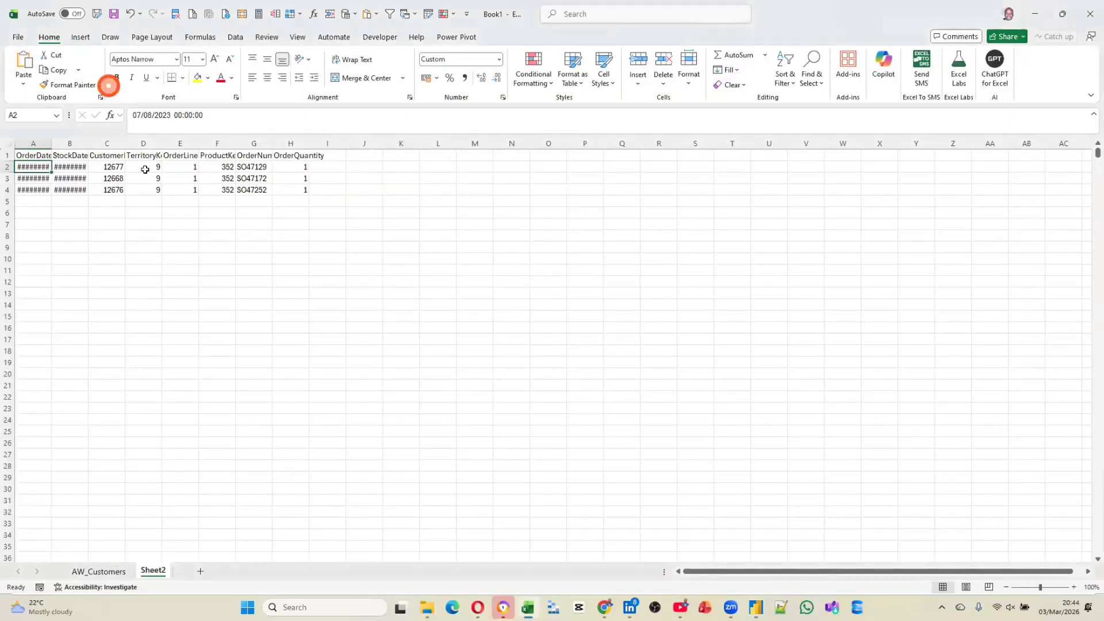
pyautogui.doubleClick(159, 570)
pyautogui.hotkey('ctrl', 'v')
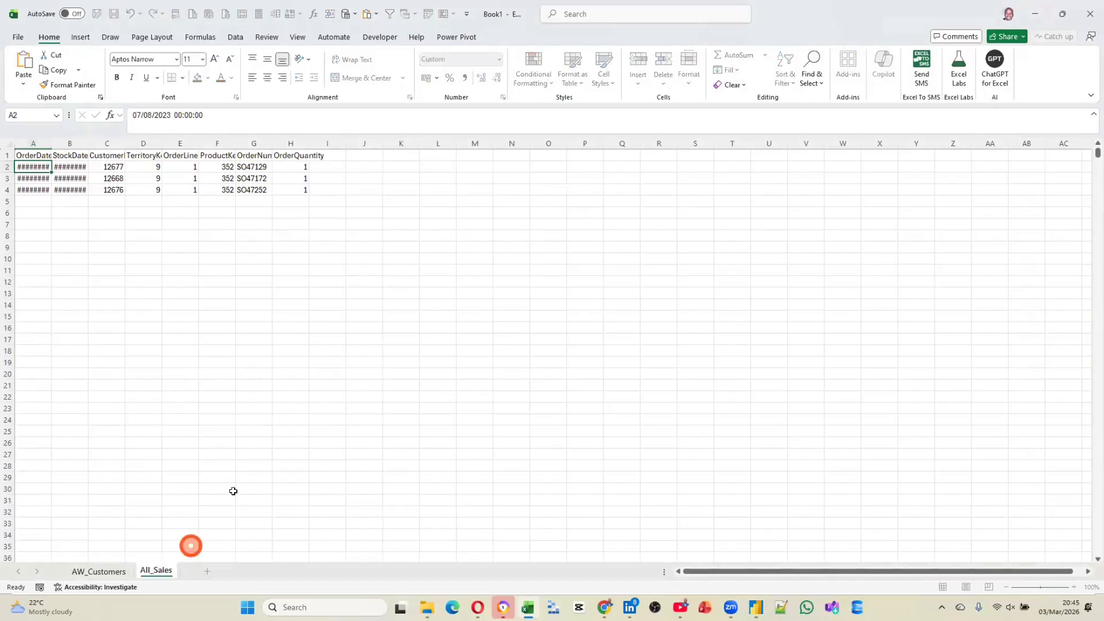
pyautogui.click(237, 464)
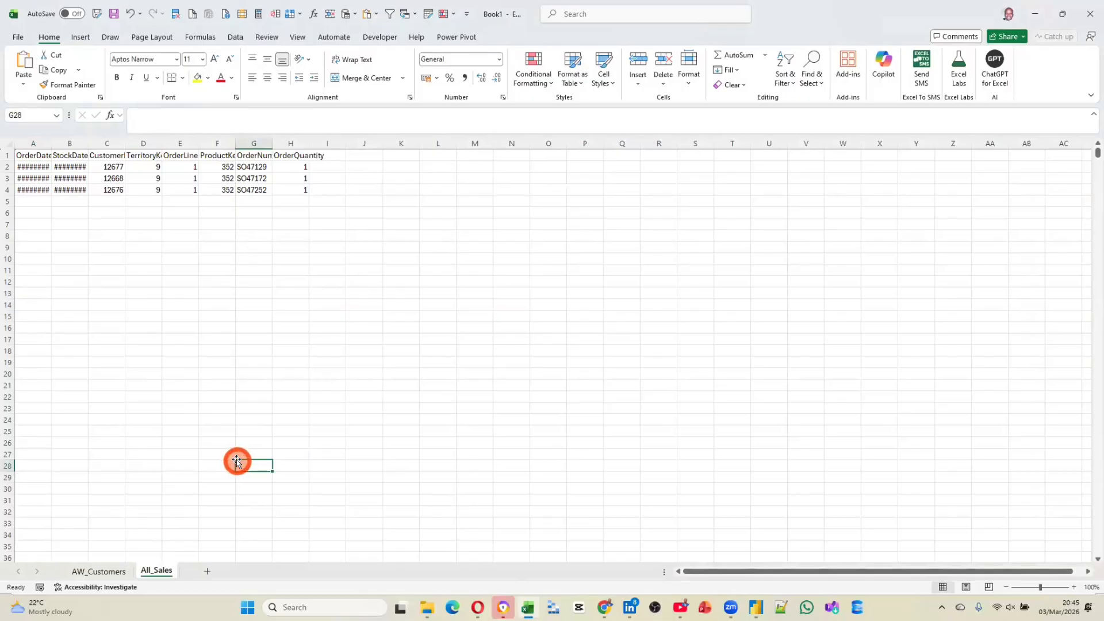
# Step: Copy the AW_Product_Category table from Power BI and paste it into another new Excel worksheet from cell A1
pyautogui.hotkey('alt', 'Tab')
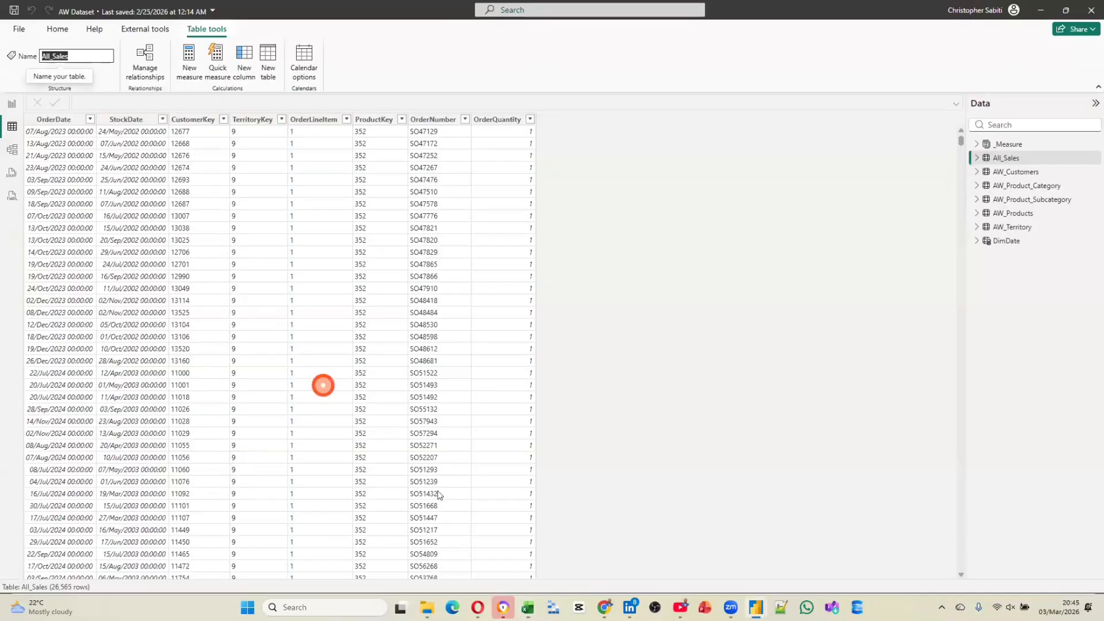
pyautogui.click(1026, 185)
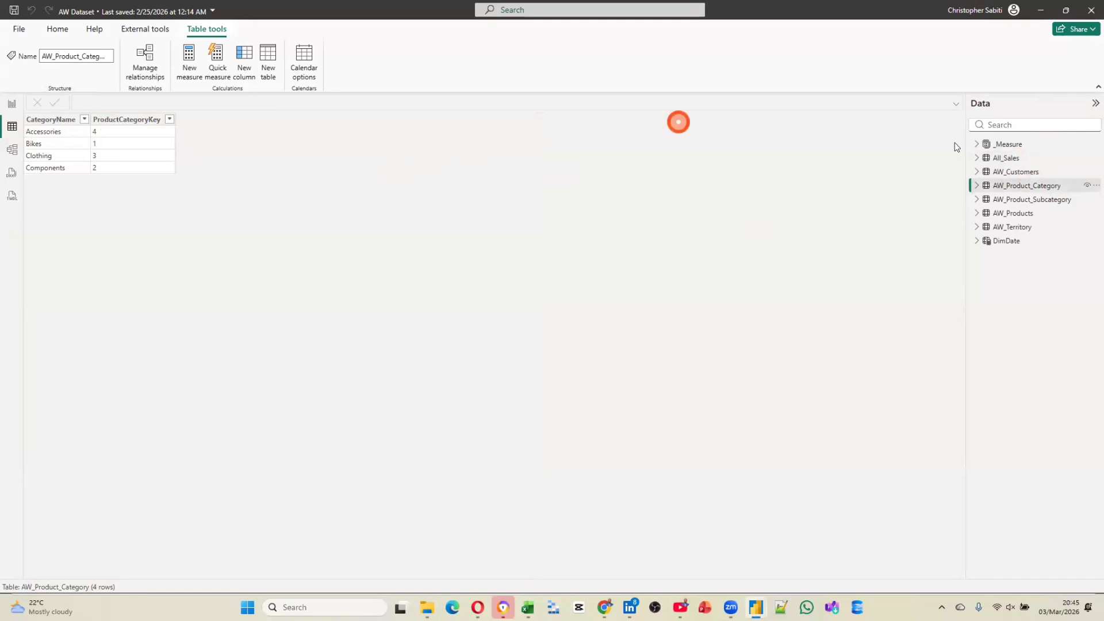
pyautogui.click(1096, 185)
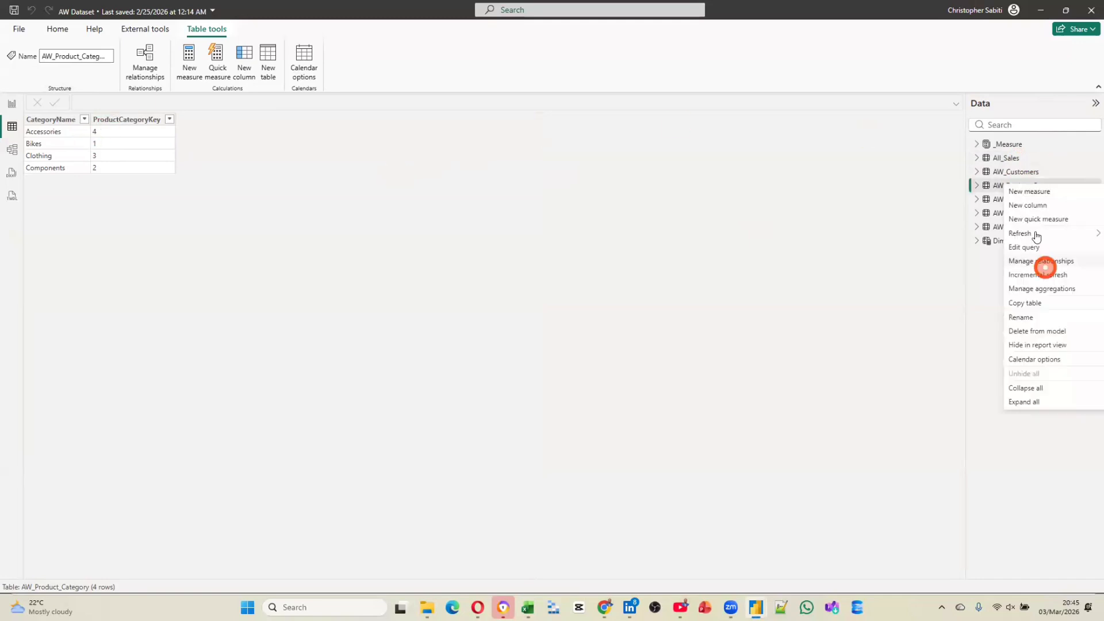
pyautogui.click(1033, 303)
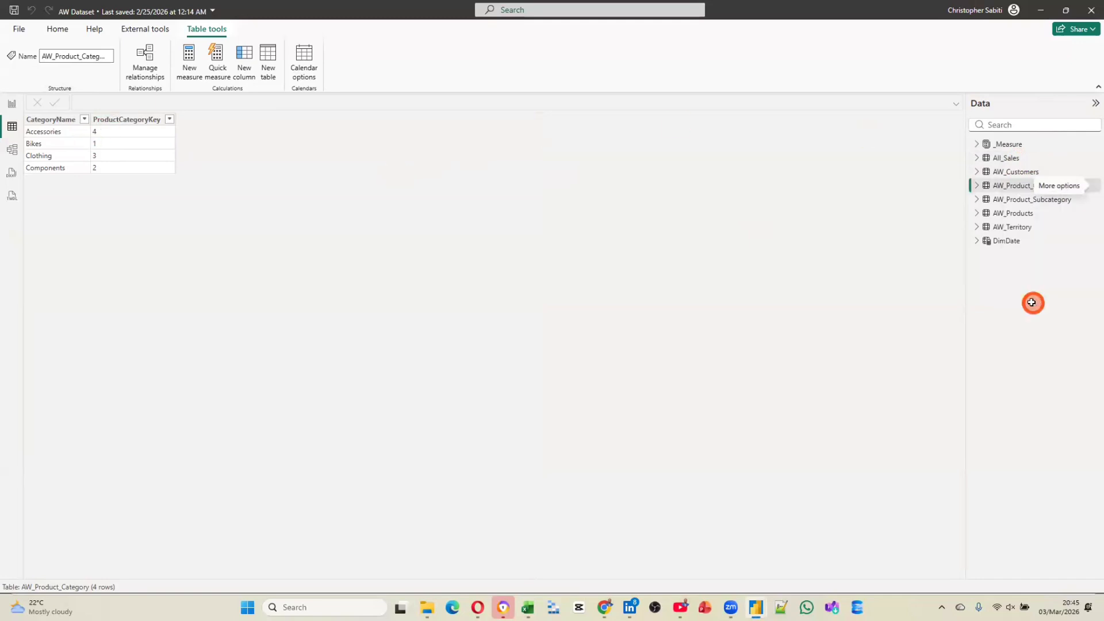
pyautogui.hotkey('alt', 'Tab')
pyautogui.click(207, 571)
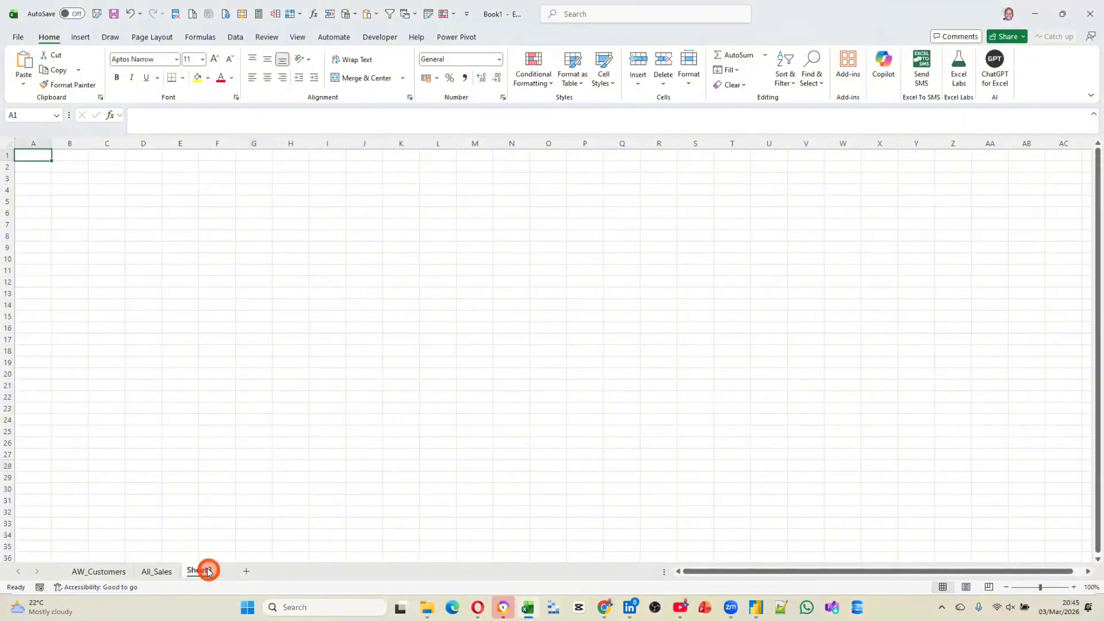
pyautogui.hotkey('ctrl', 'v')
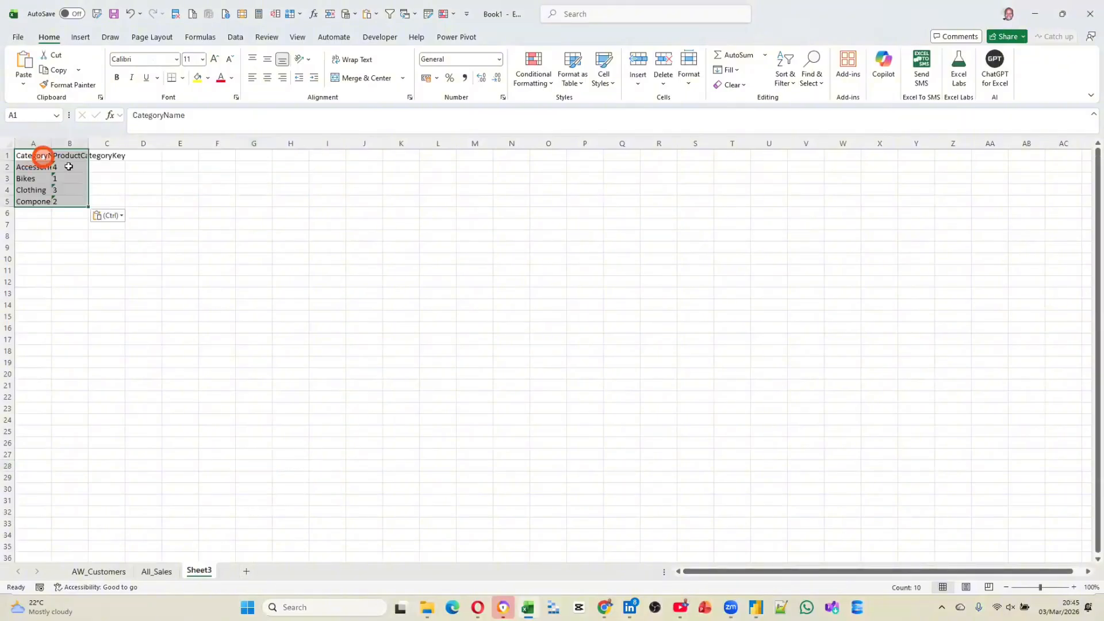
# Step: Rename the category worksheet as AW_Product_Category, using the table name copied from Power BI
pyautogui.hotkey('alt', 'Tab')
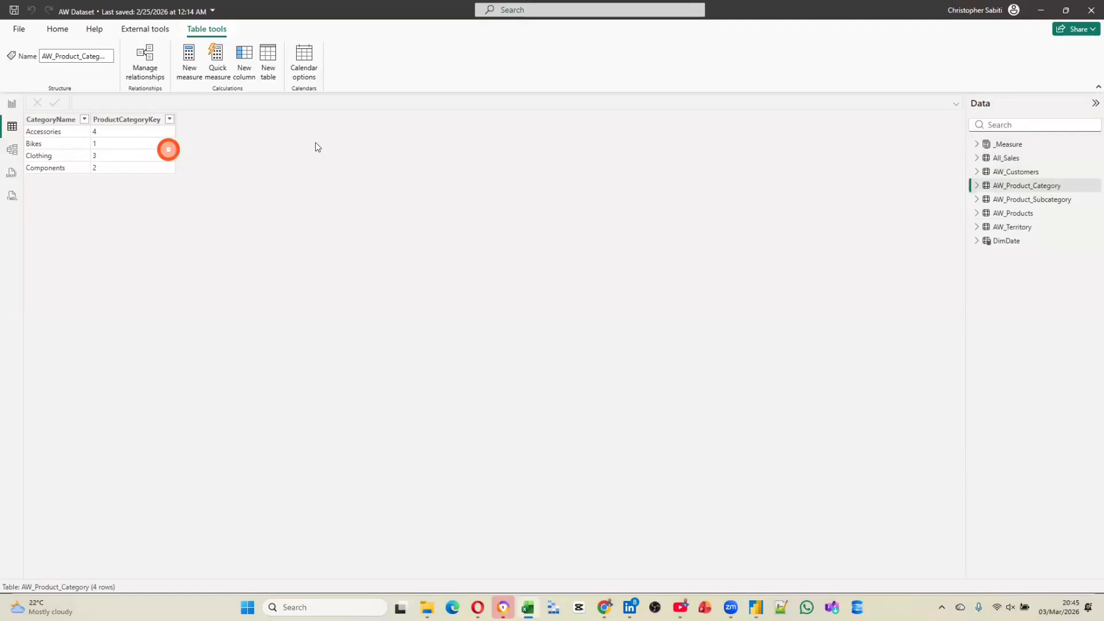
pyautogui.click(94, 56)
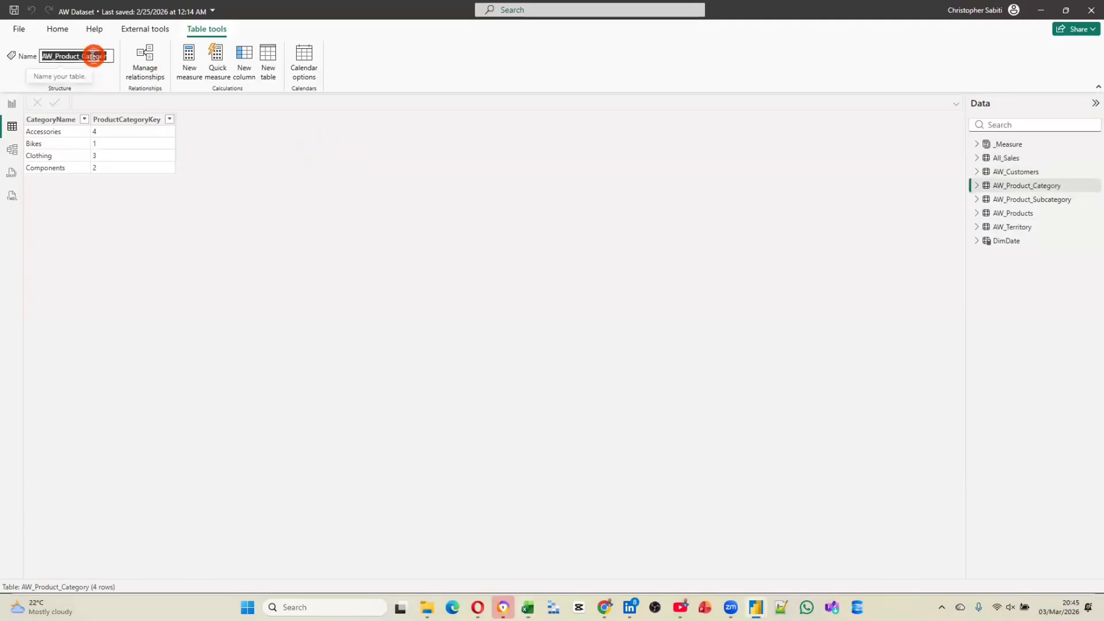
pyautogui.hotkey('alt', 'Tab')
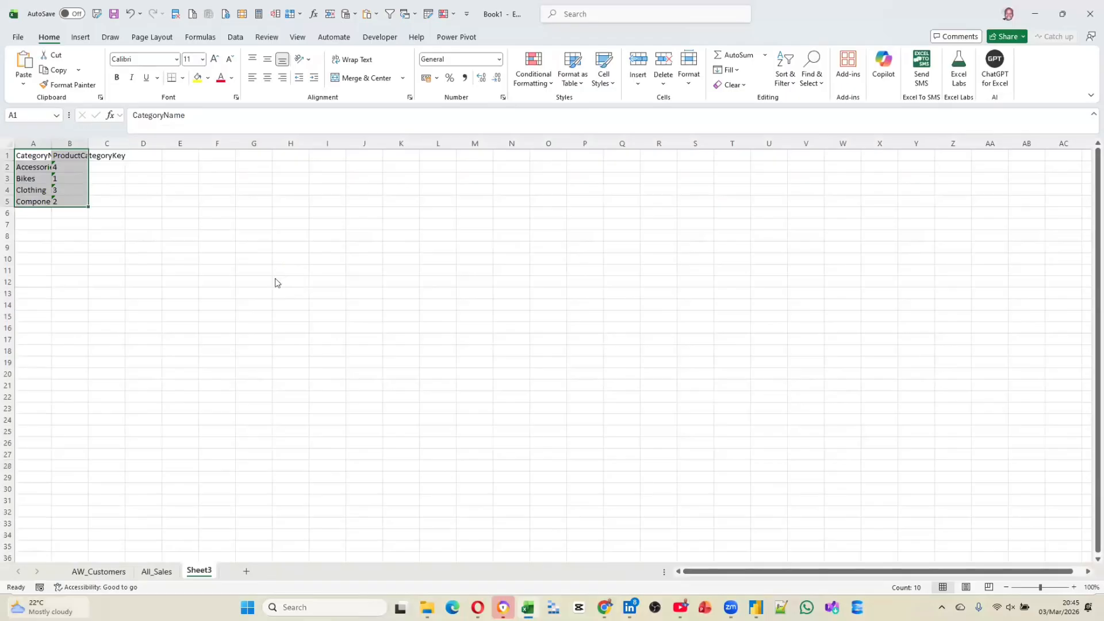
pyautogui.doubleClick(198, 570)
pyautogui.hotkey('ctrl', 'v')
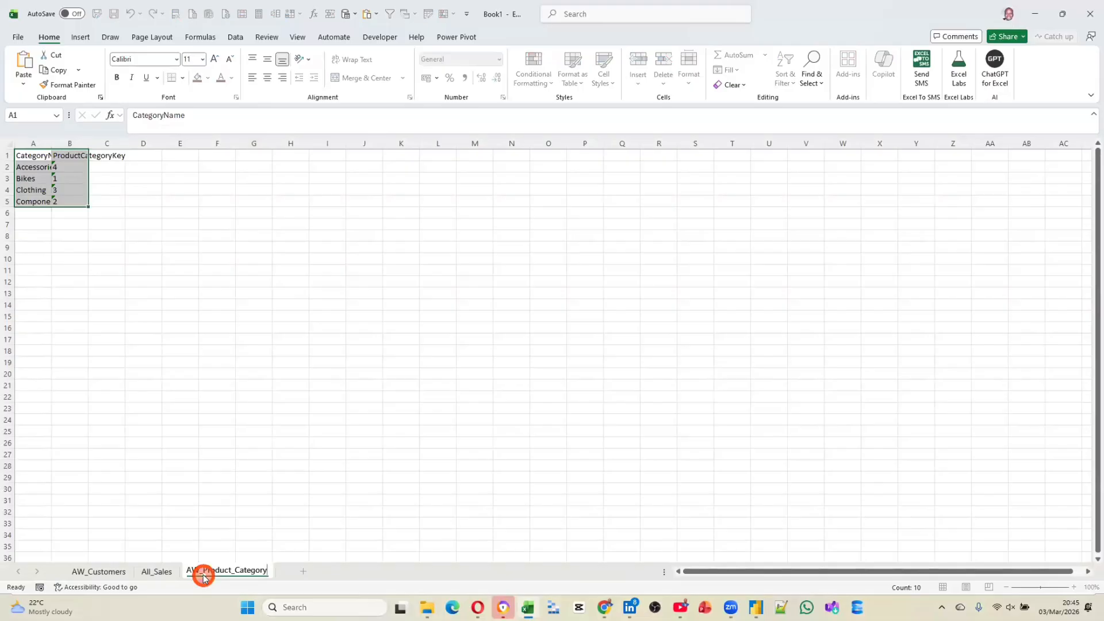
pyautogui.click(240, 513)
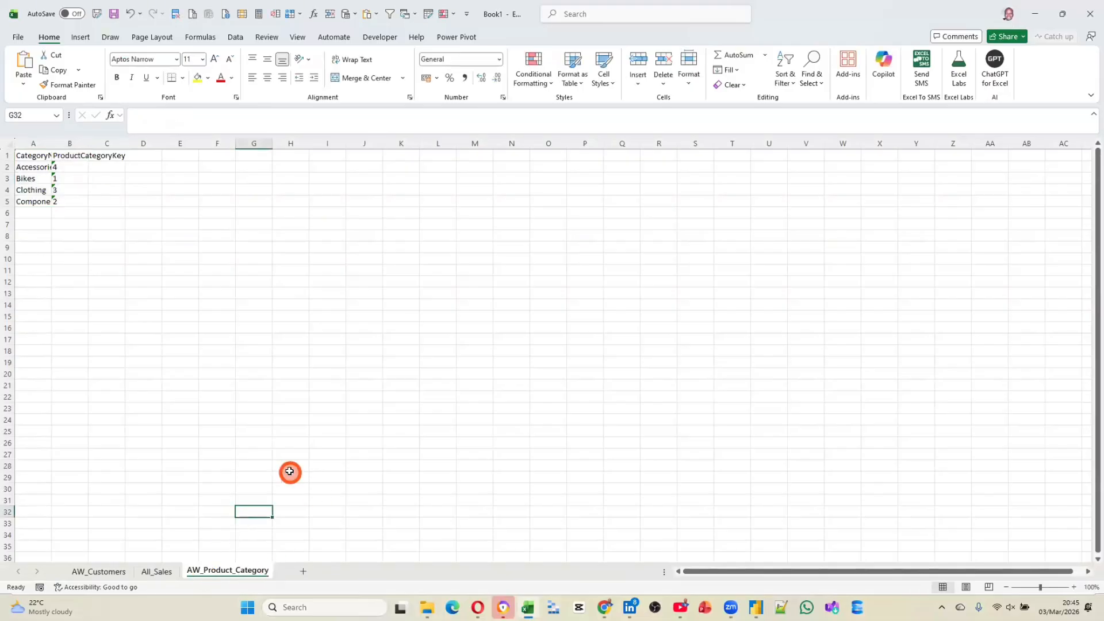
# Step: Copy the AW_Product_Subcategory table from Power BI and paste it into a new Excel worksheet from cell A1
pyautogui.hotkey('alt', 'Tab')
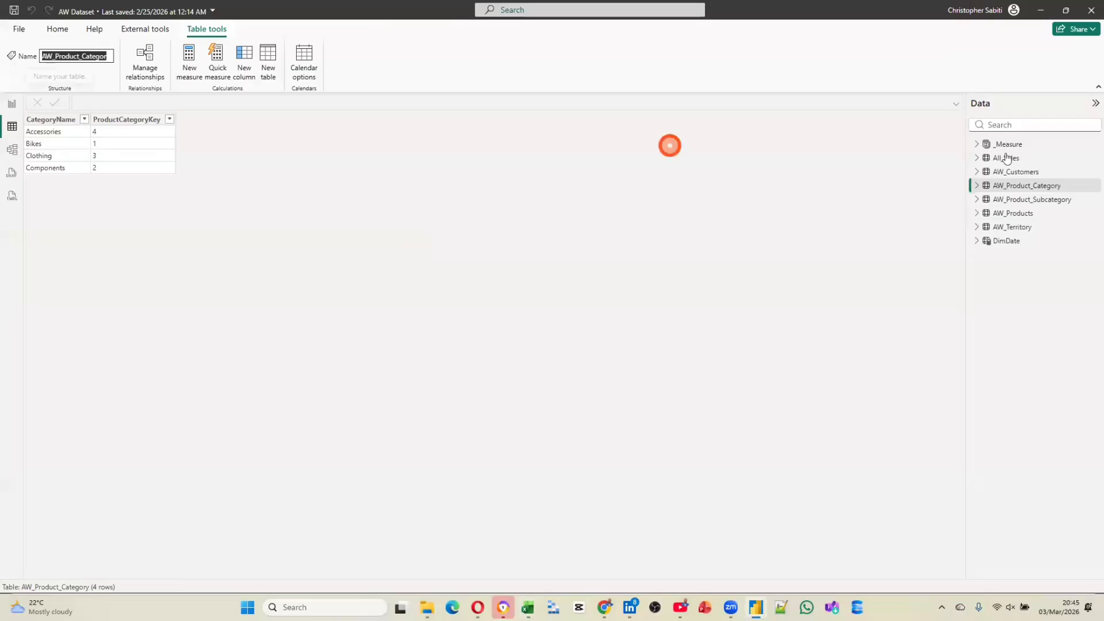
pyautogui.click(1057, 199)
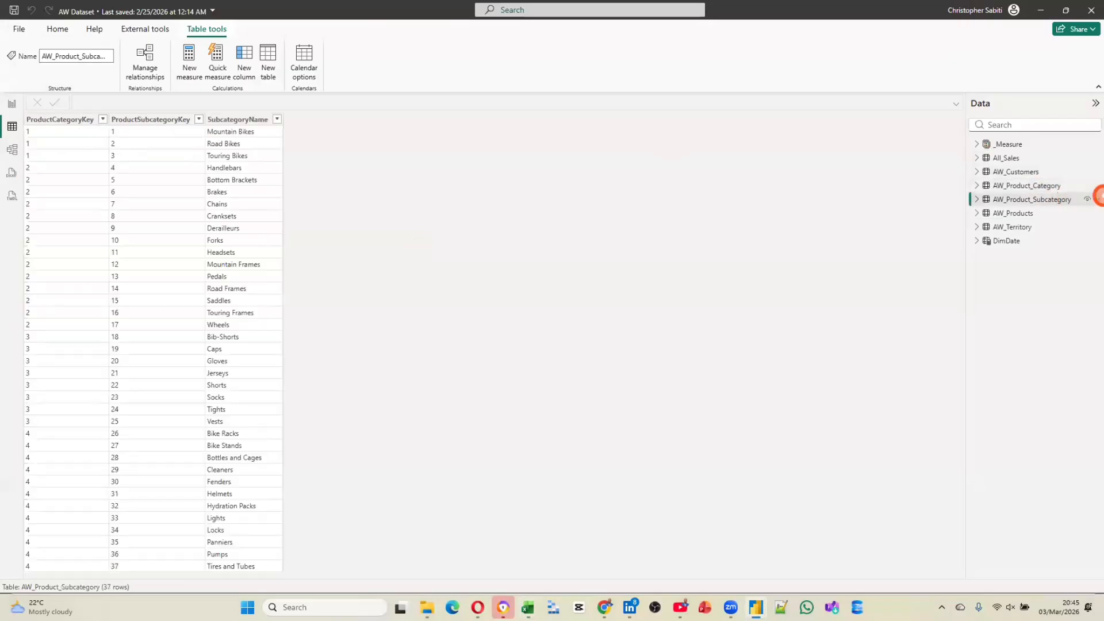
pyautogui.click(1096, 200)
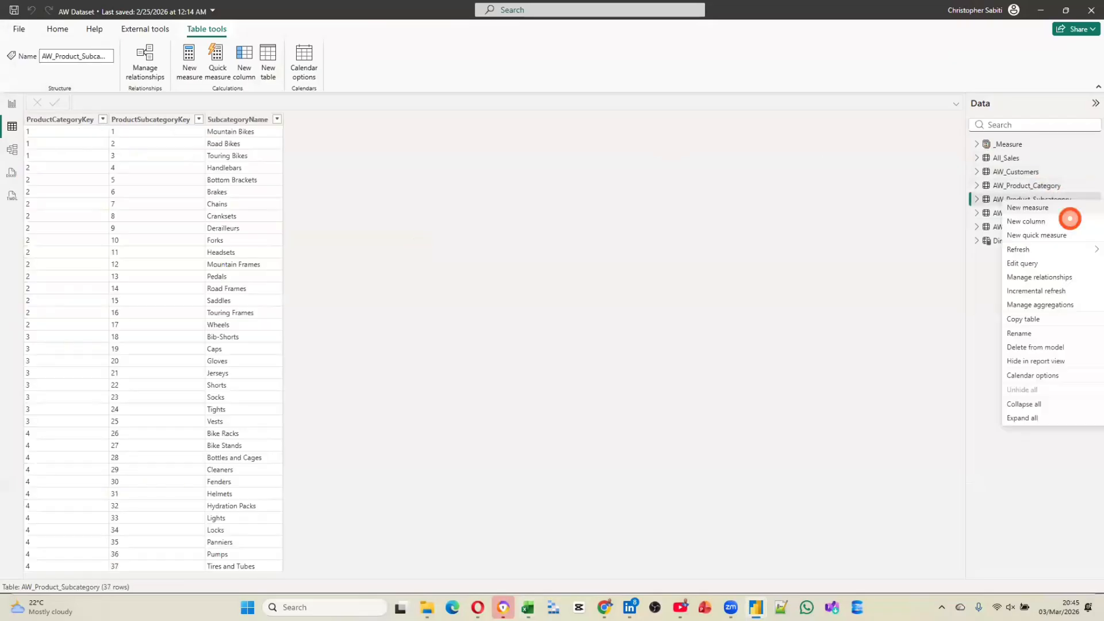
pyautogui.click(1027, 316)
pyautogui.hotkey('alt', 'Tab')
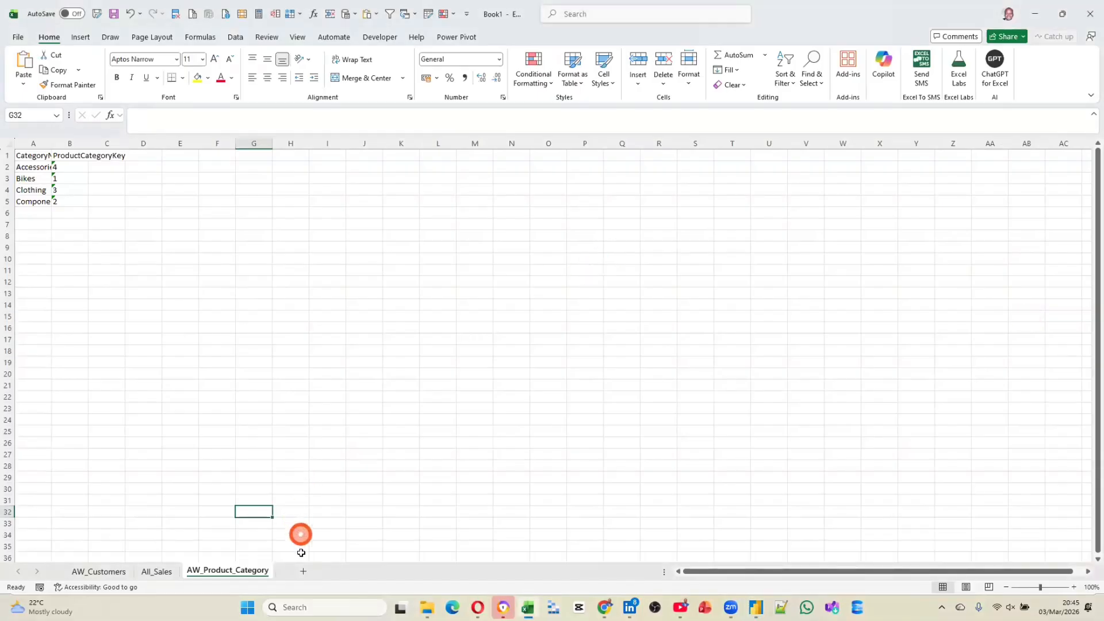
pyautogui.click(303, 573)
pyautogui.hotkey('ctrl', 'v')
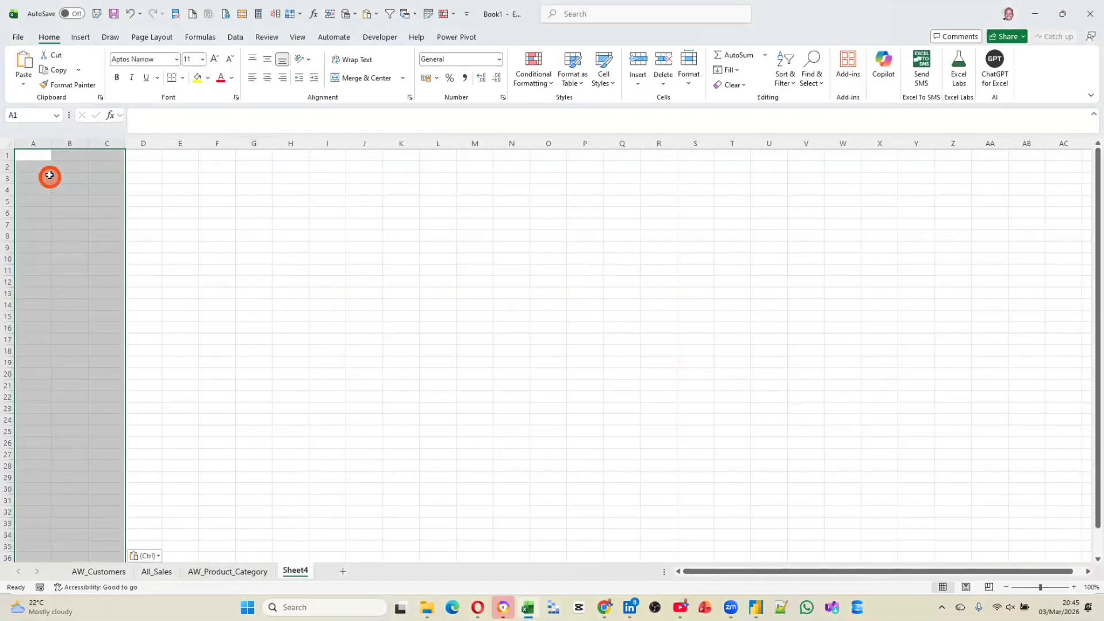
# Step: Clear the subcategory records from row 5 down in Sheet4, keeping only the header and the first three records
pyautogui.moveTo(29, 201); pyautogui.dragTo(116, 274)
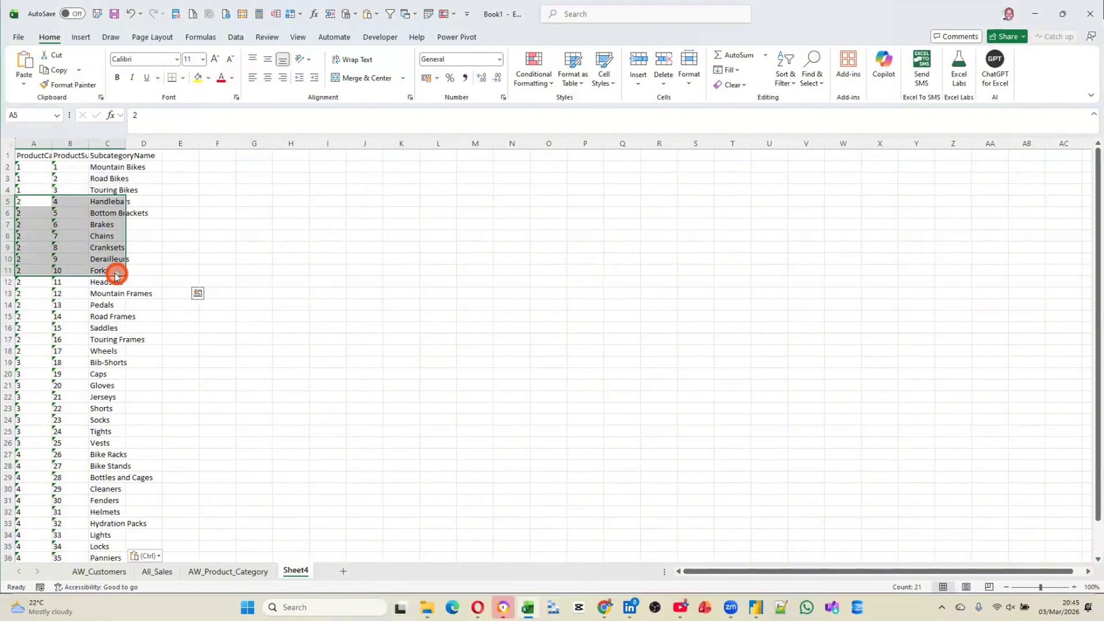
pyautogui.press('super+Down')
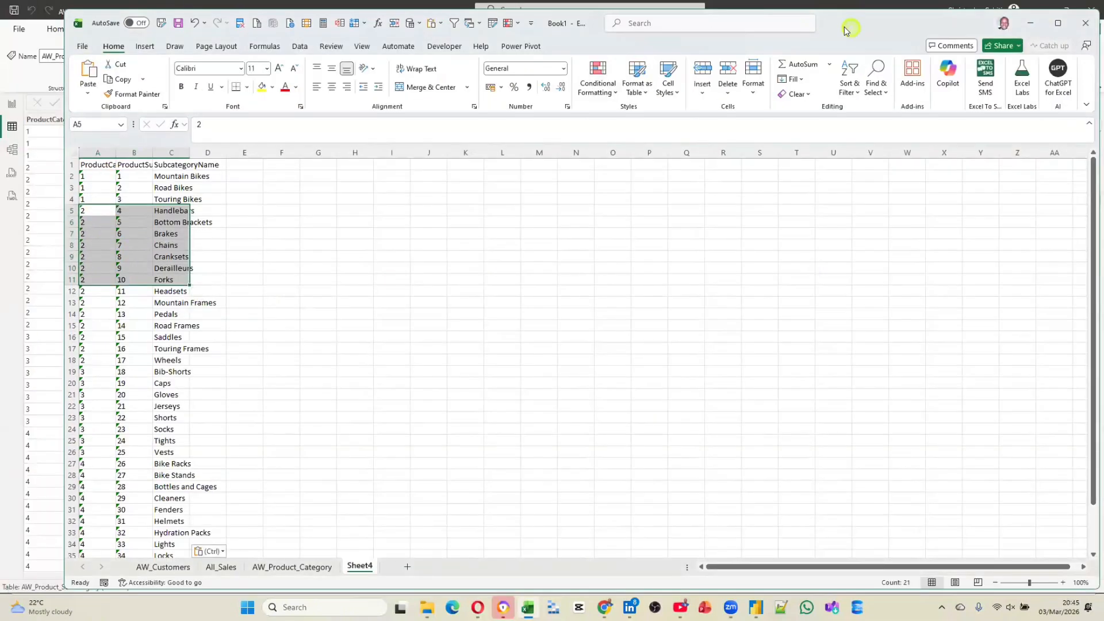
pyautogui.moveTo(844, 27); pyautogui.dragTo(791, 27)
pyautogui.click(172, 222)
pyautogui.moveTo(54, 213); pyautogui.dragTo(65, 213)
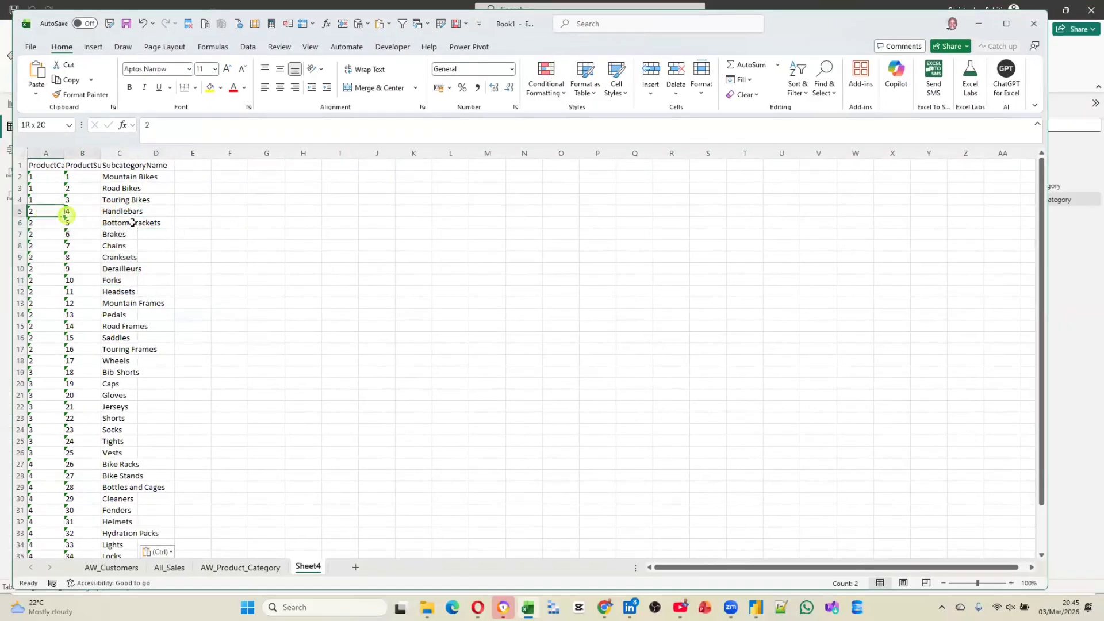
pyautogui.moveTo(132, 222); pyautogui.dragTo(147, 257)
pyautogui.hotkey('ctrl', 'shift', 'Down')
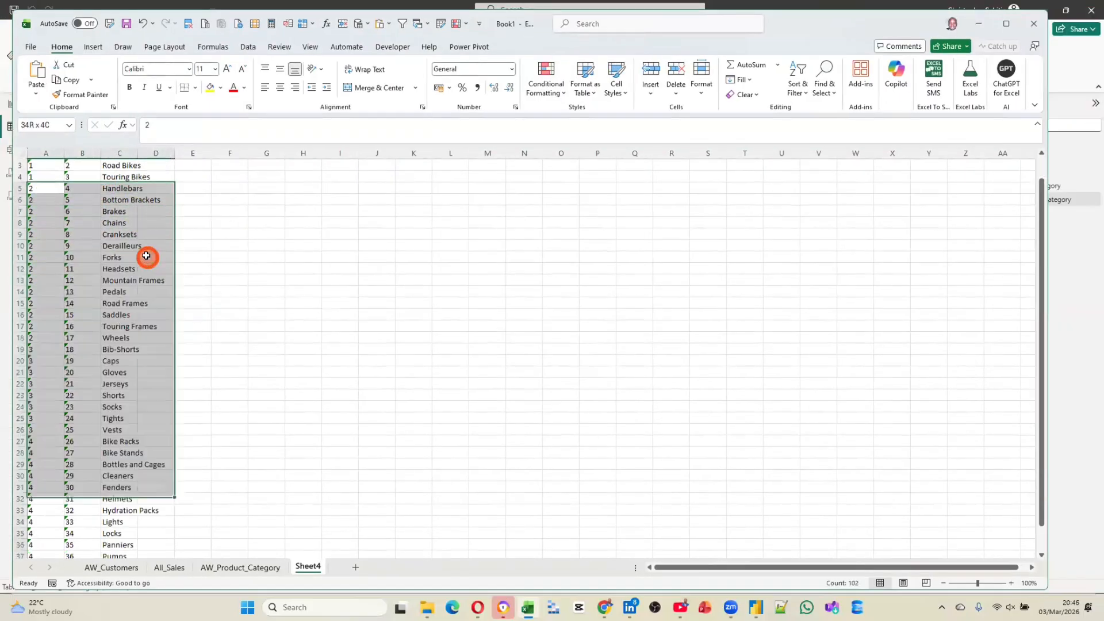
pyautogui.press('Delete')
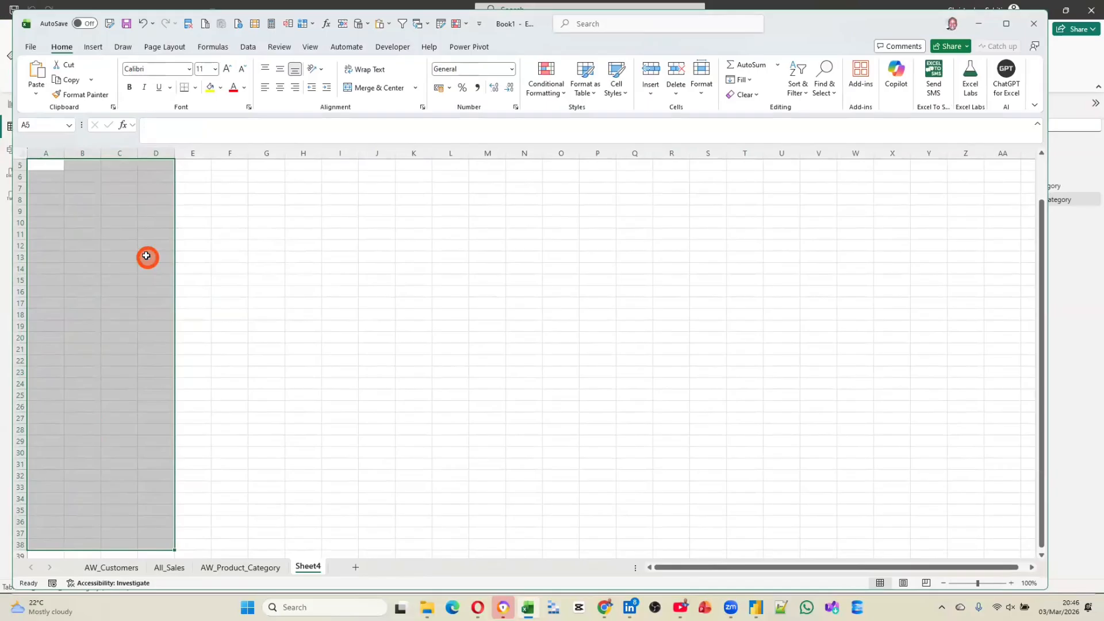
# Step: Auto-fit the width of all columns in the subcategory worksheet
pyautogui.hotkey('ctrl', 'Home')
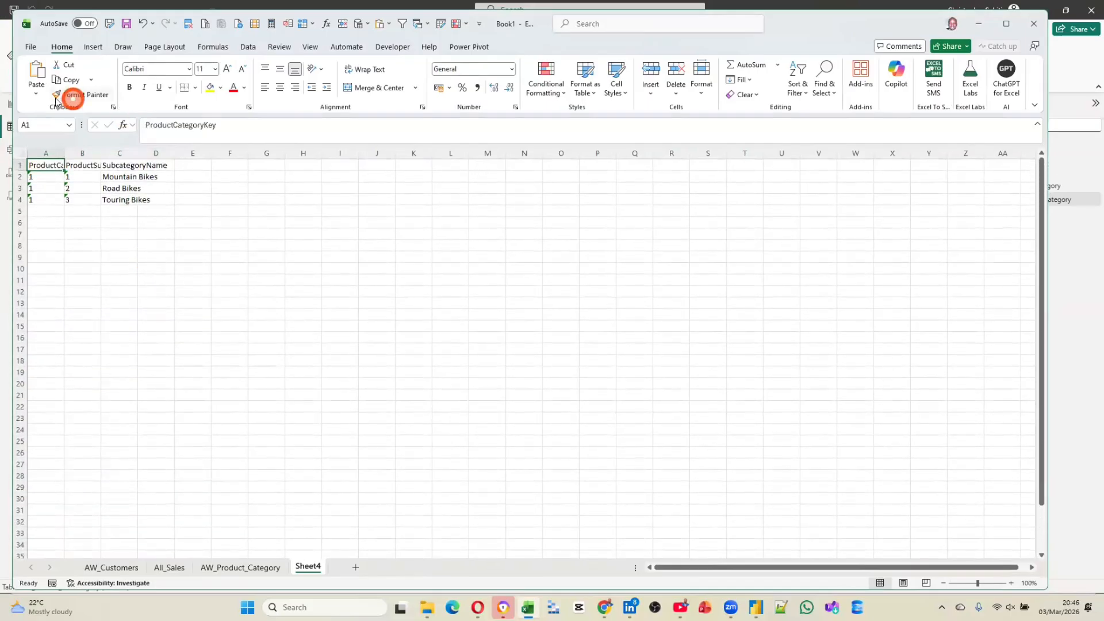
pyautogui.click(22, 153)
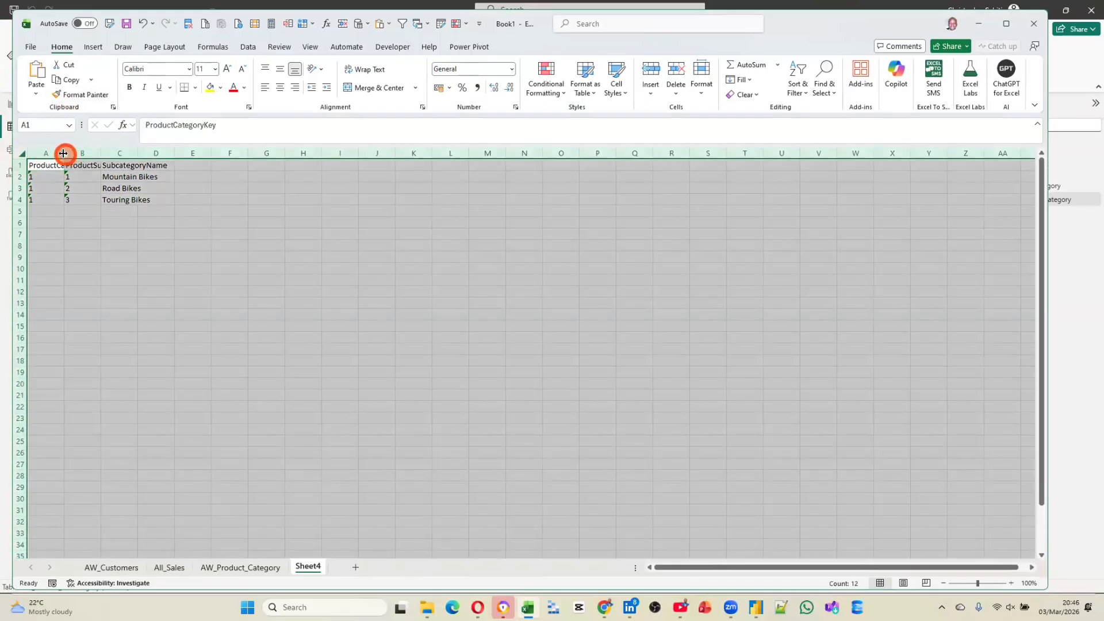
pyautogui.doubleClick(63, 153)
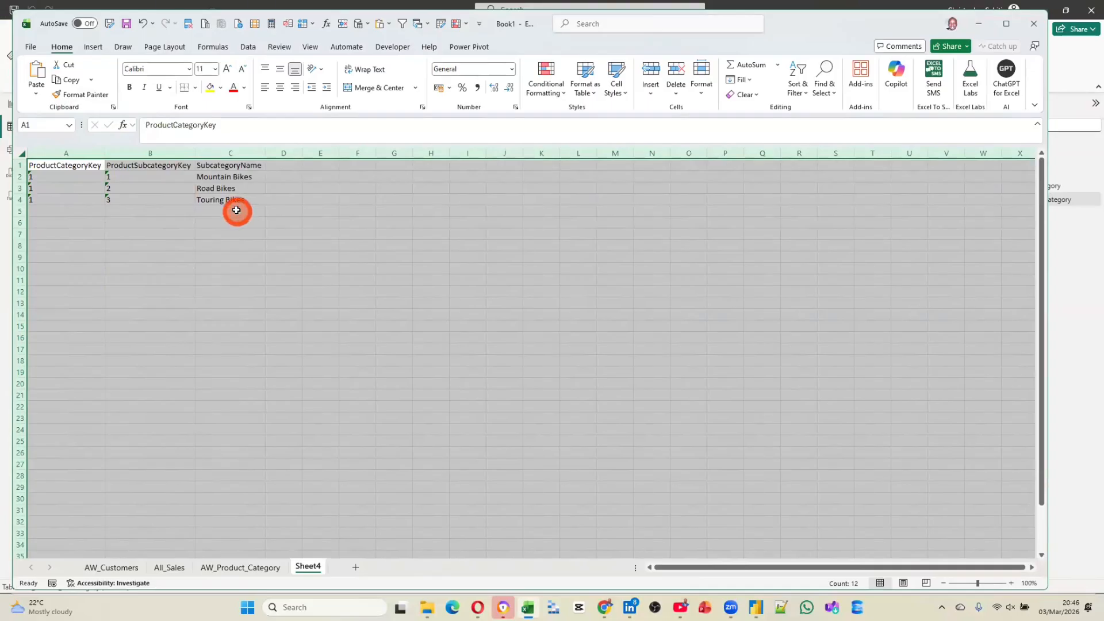
# Step: Try to rename Sheet4 with the AW_Product_Subcategory table name copied from Power BI
pyautogui.hotkey('alt', 'Tab')
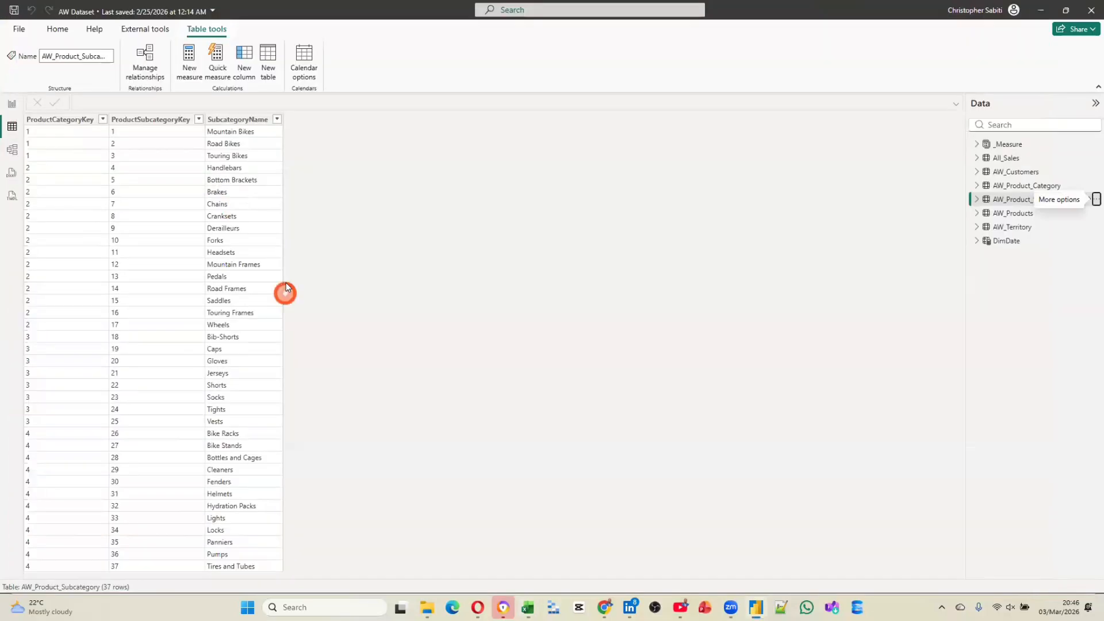
pyautogui.click(94, 55)
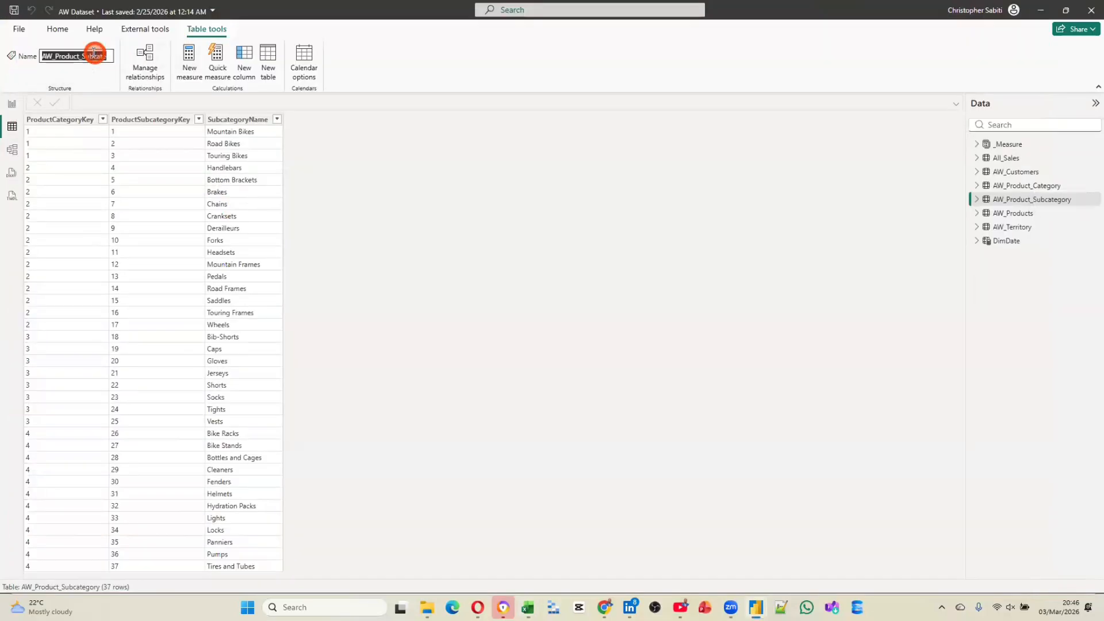
pyautogui.hotkey('alt', 'Tab')
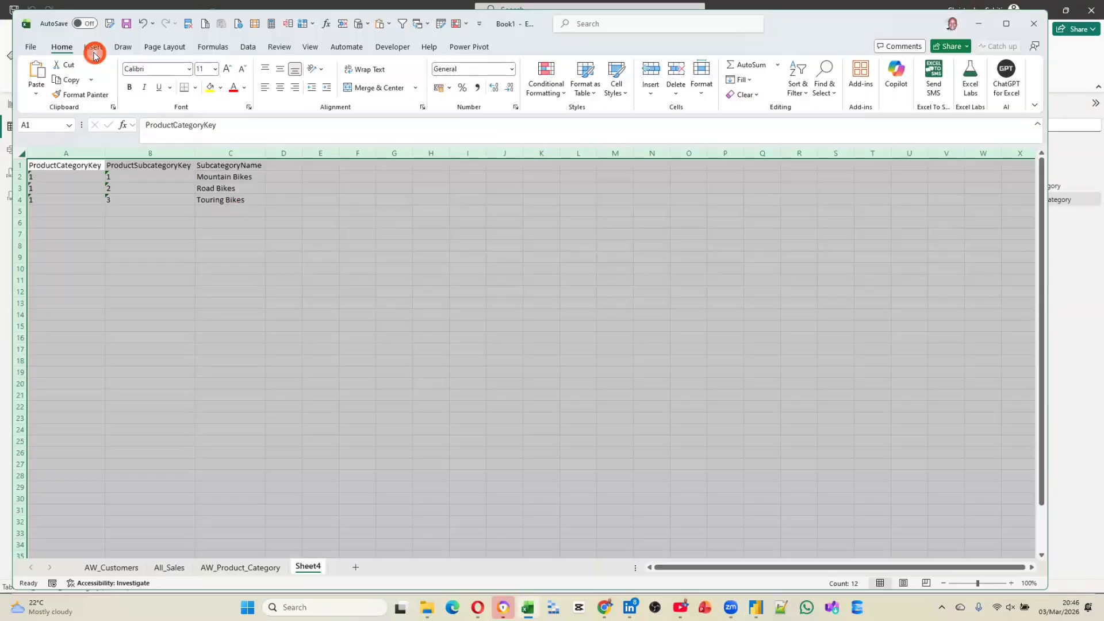
pyautogui.click(203, 429)
pyautogui.doubleClick(309, 565)
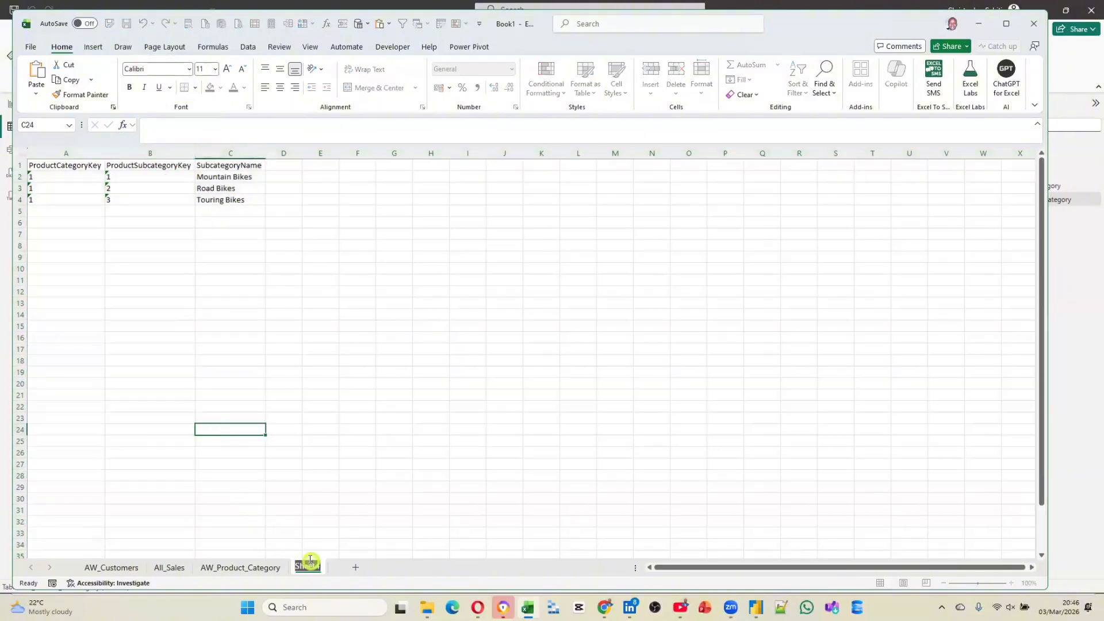
pyautogui.hotkey('alt', 'v')
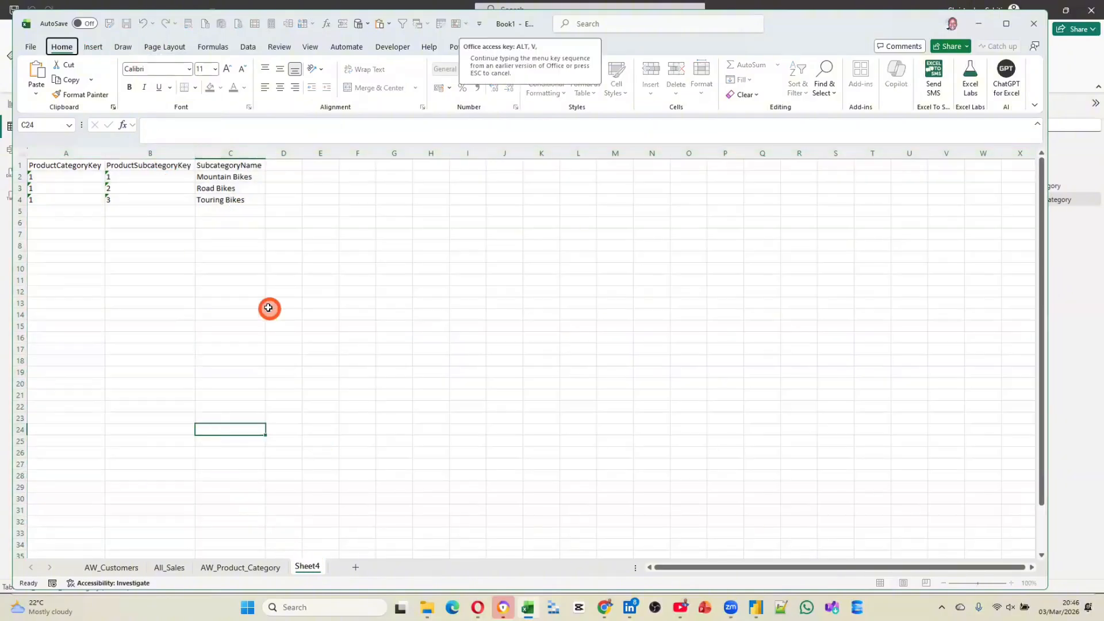
# Step: Switch back to Power BI and copy the AW_Product_Subcategory table name again
pyautogui.hotkey('alt', 'Tab')
pyautogui.click(93, 55)
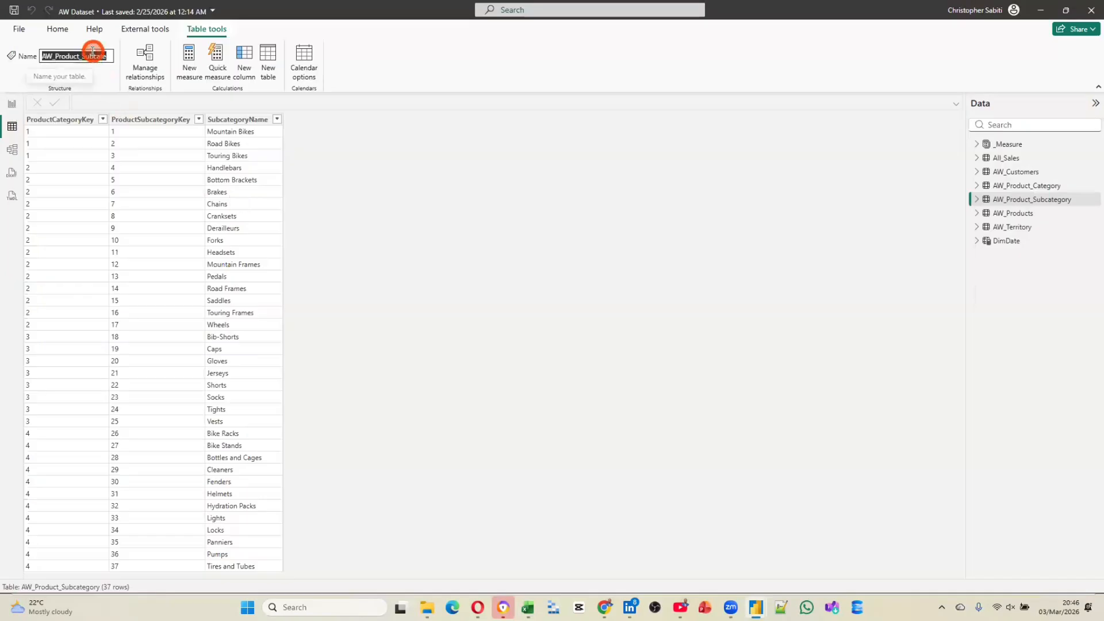
pyautogui.click(92, 56)
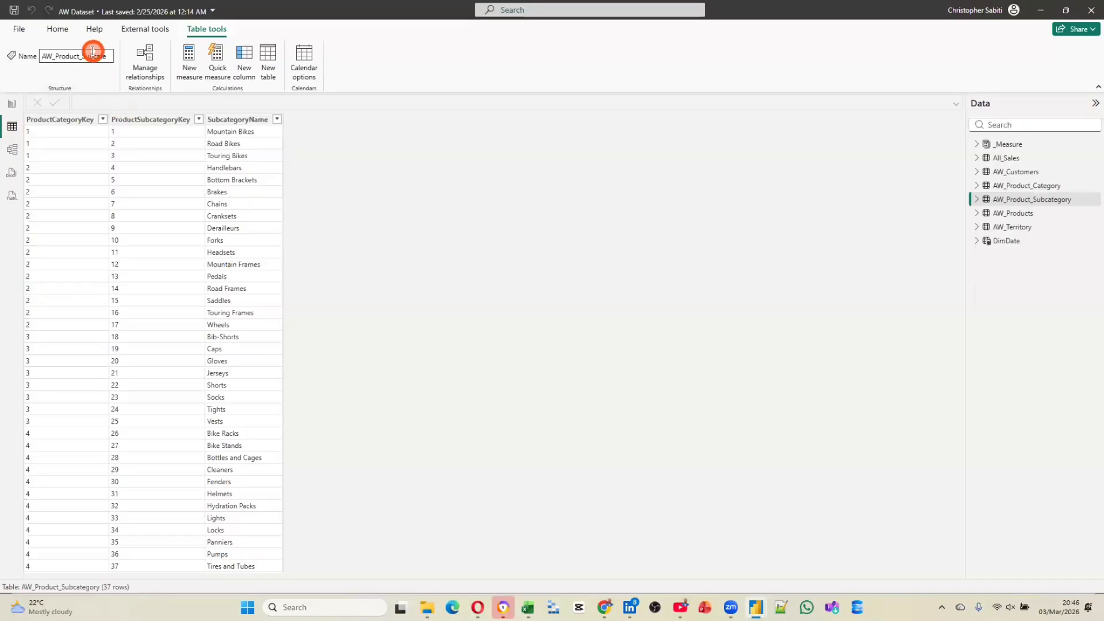
# Step: Copy the subcategory table's name from Power BI and rename Sheet4 in the Excel workbook as AW_Product_Subcategory
pyautogui.doubleClick(92, 52)
pyautogui.hotkey('ctrl', 'c')
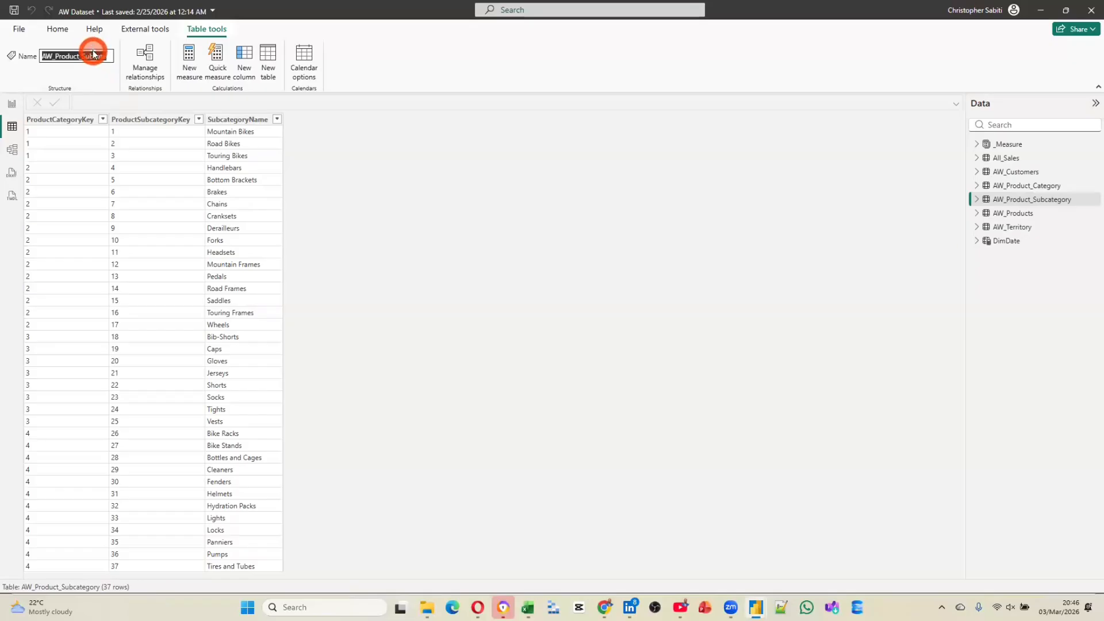
pyautogui.hotkey('alt', 'Tab')
pyautogui.click(326, 495)
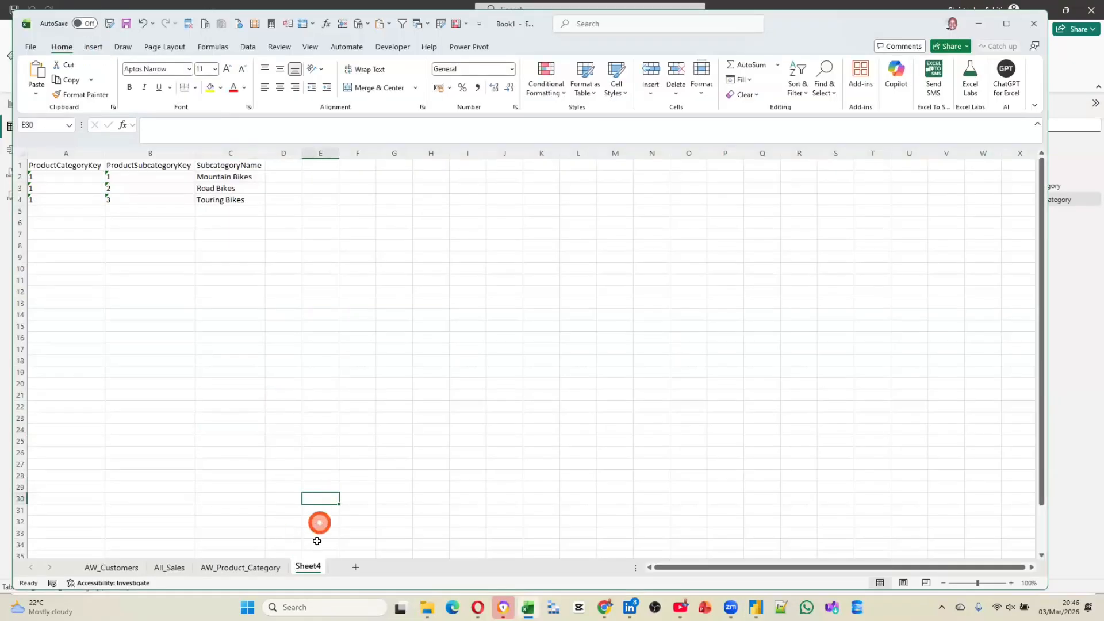
pyautogui.doubleClick(310, 565)
pyautogui.hotkey('ctrl', 'v')
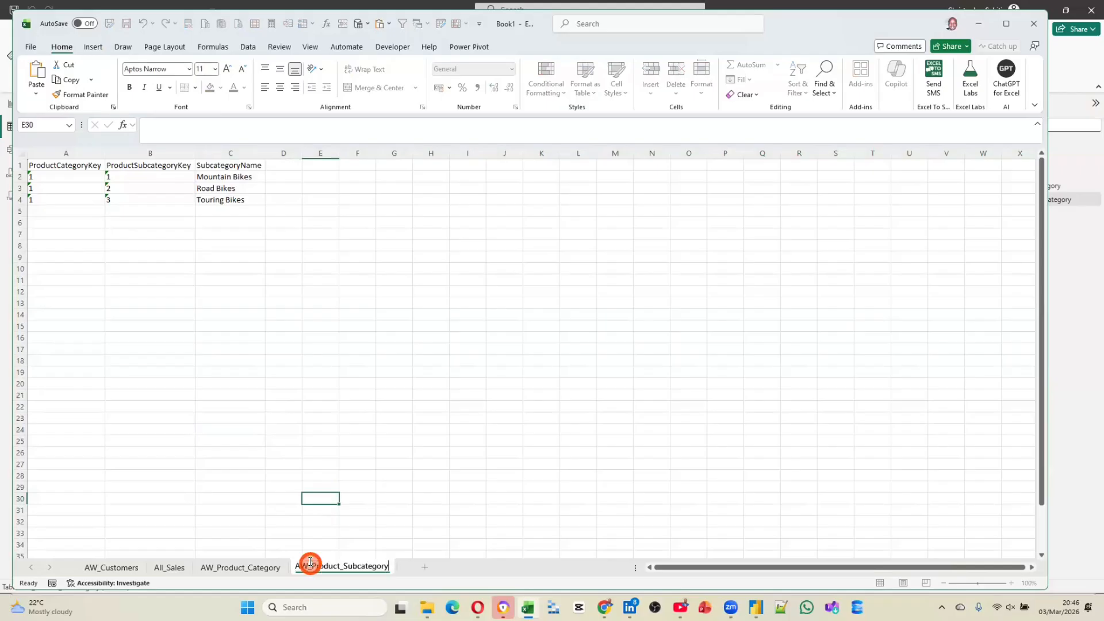
pyautogui.click(311, 402)
# Step: Copy the AW_Products table from Power BI and paste it into a new worksheet of the Excel workbook, starting at A1
pyautogui.hotkey('alt', 'Tab')
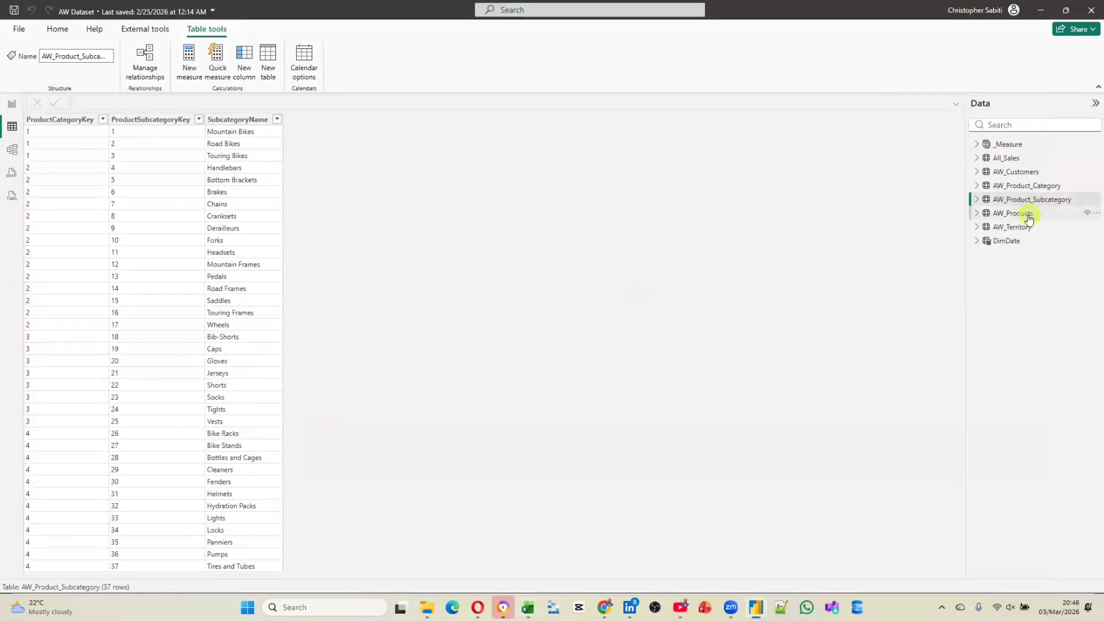
pyautogui.click(1029, 217)
pyautogui.click(1095, 213)
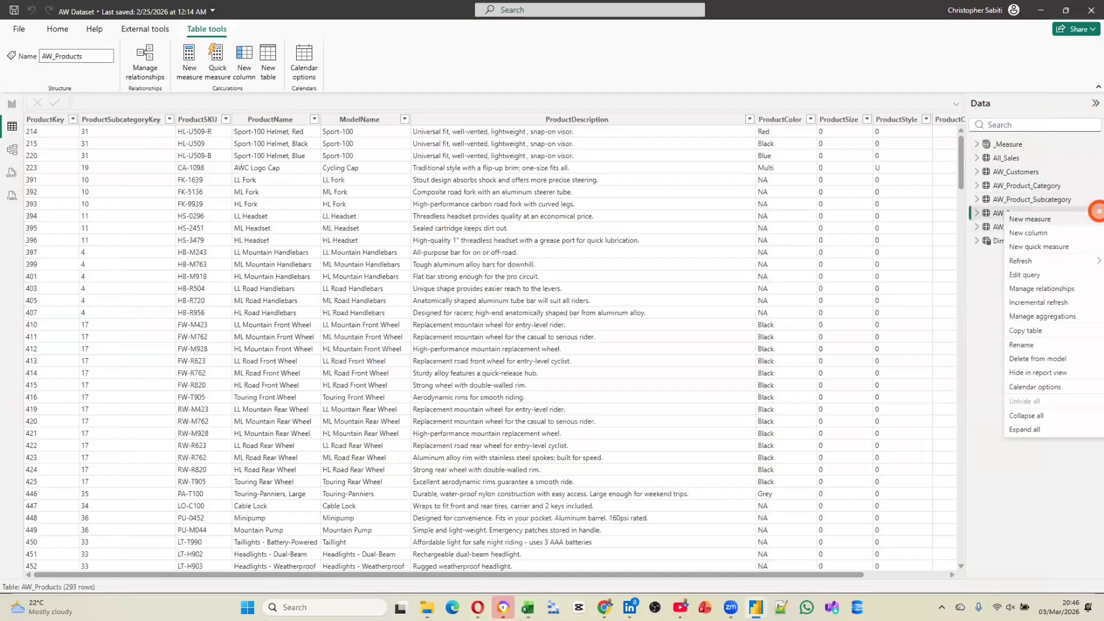
pyautogui.click(1033, 330)
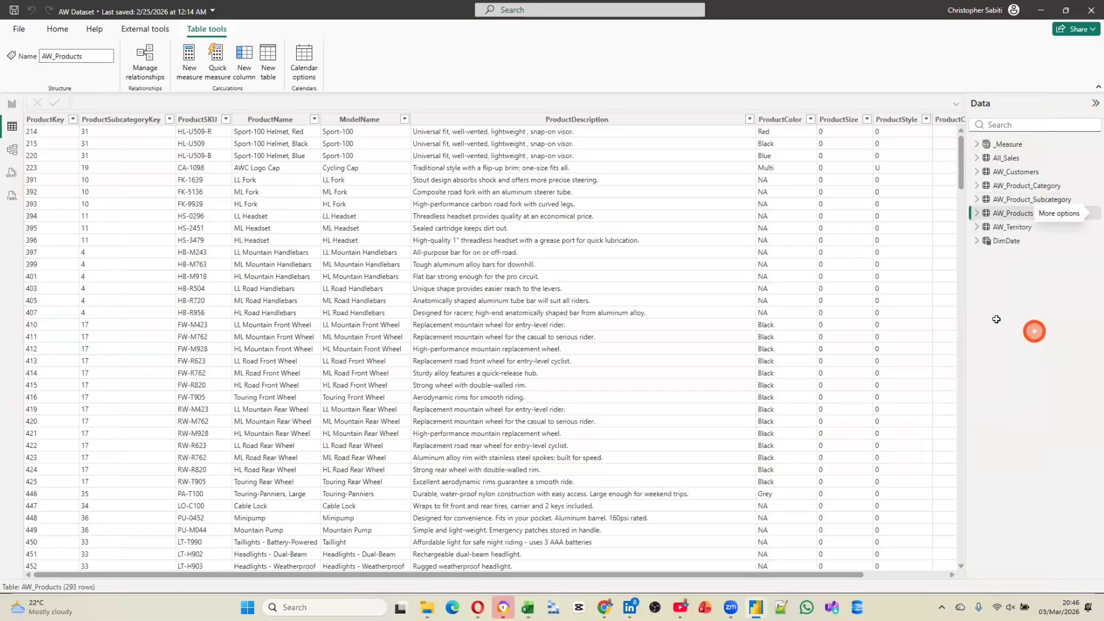
pyautogui.hotkey('alt', 'Tab')
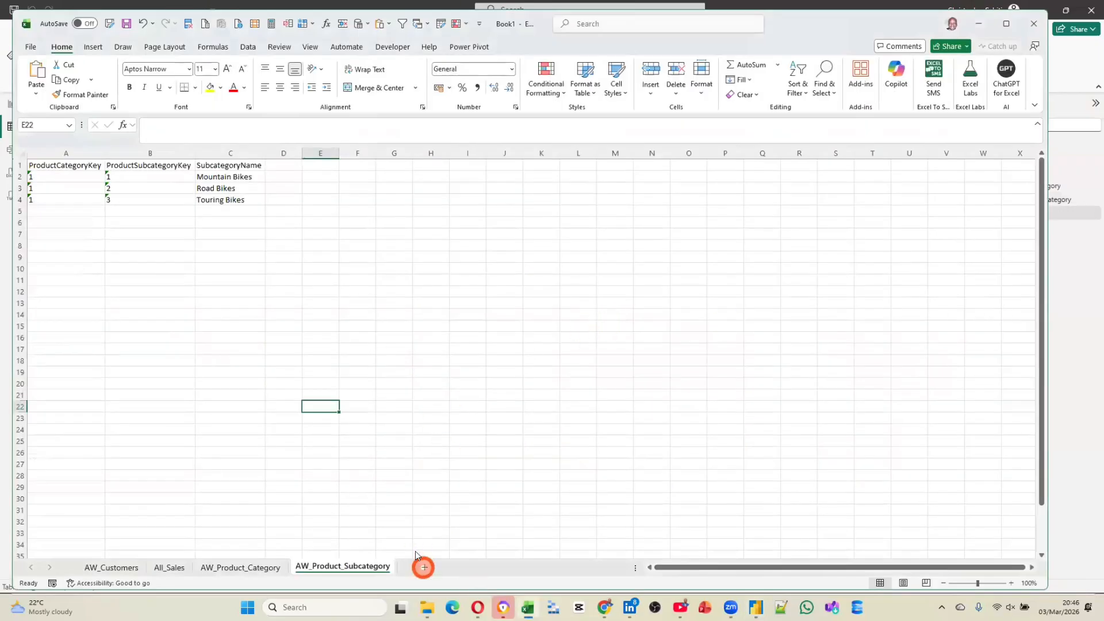
pyautogui.click(424, 568)
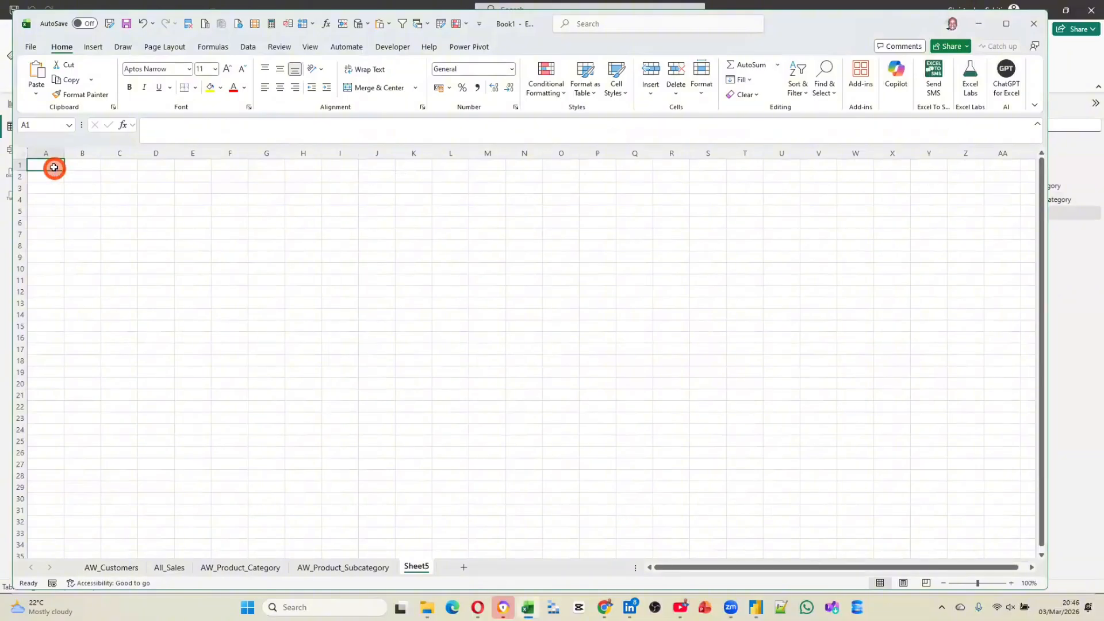
pyautogui.hotkey('ctrl', 'v')
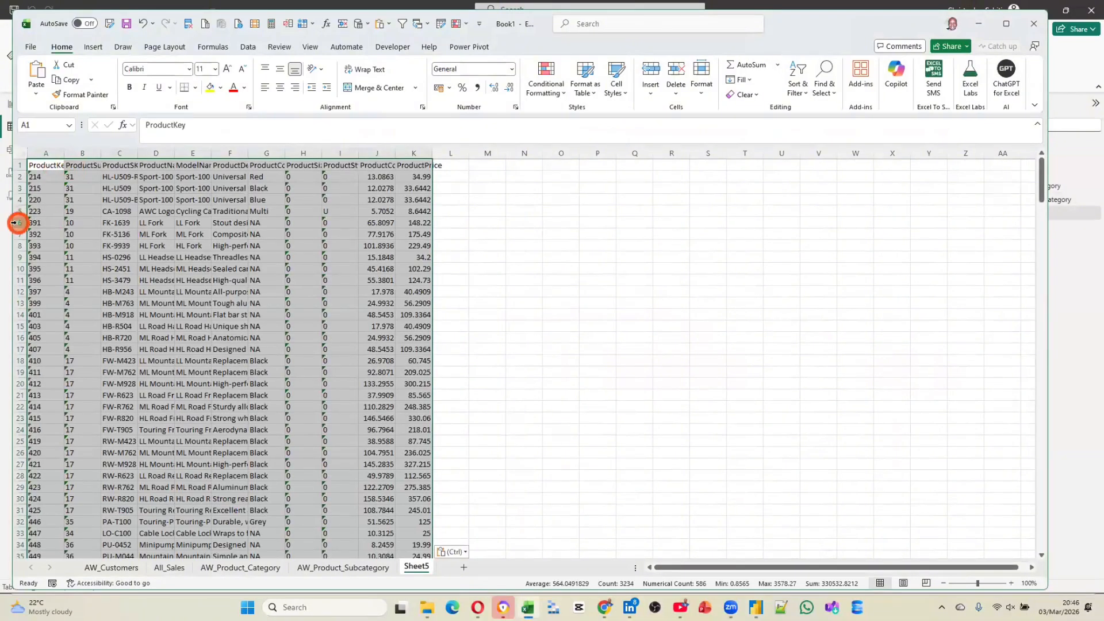
# Step: Delete all product rows from row 6 down, keeping the header and the first four records
pyautogui.click(14, 223)
pyautogui.hotkey('ctrl', 'shift', 'Down')
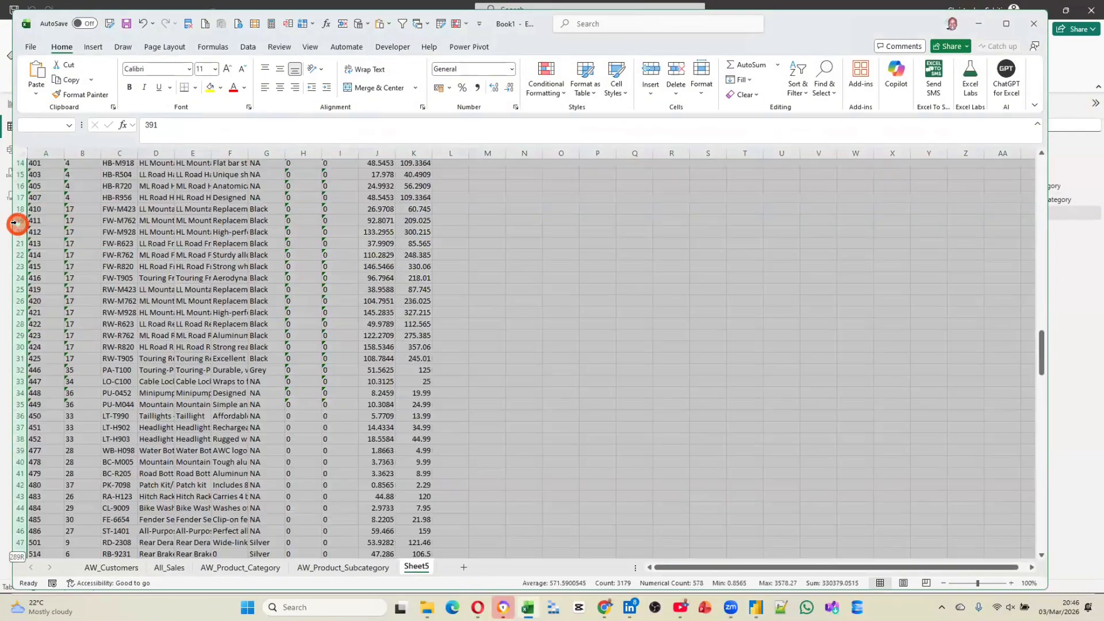
pyautogui.hotkey('ctrl', '-')
pyautogui.press('Up')
pyautogui.press('Up')
pyautogui.press('Up')
pyautogui.press('Up')
pyautogui.press('Up')
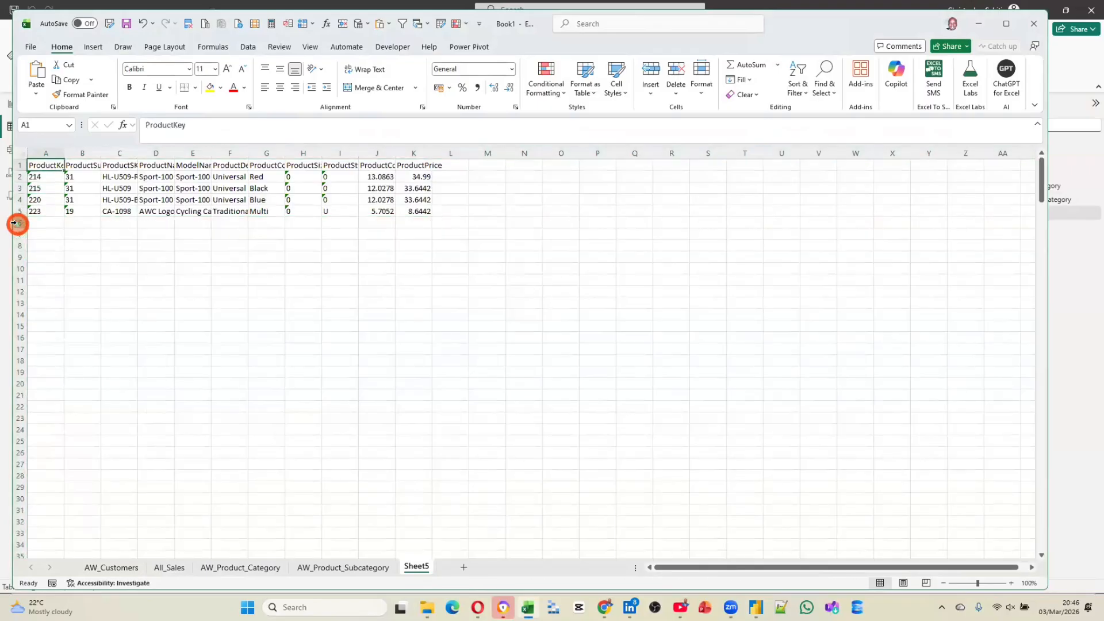
# Step: Copy the products table's name from Power BI and rename Sheet5 in Excel as AW_Products
pyautogui.hotkey('alt', 'Tab')
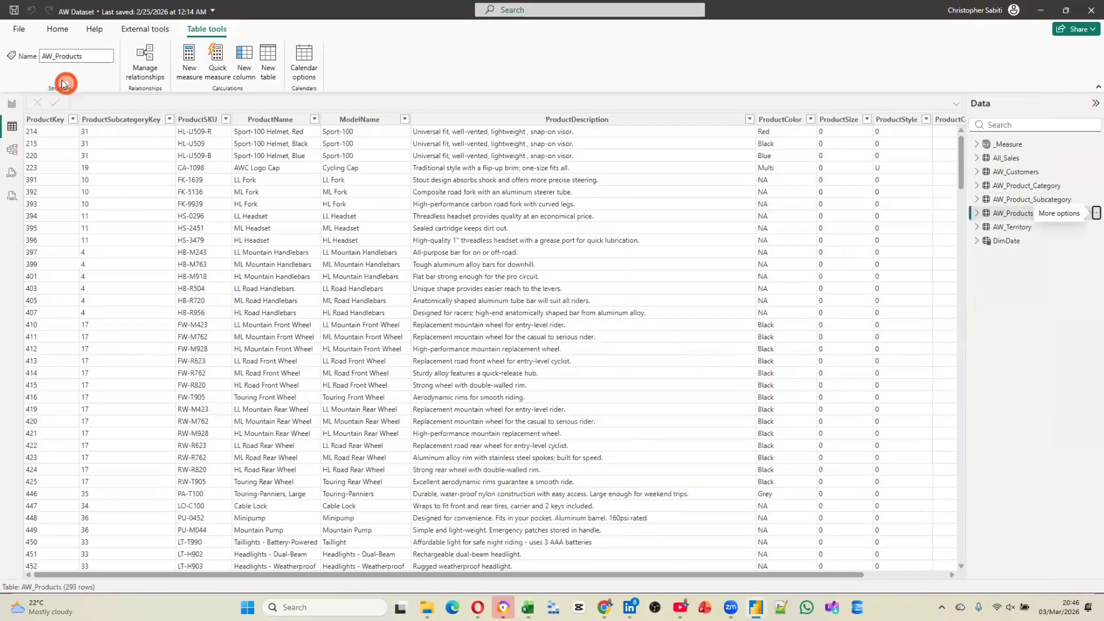
pyautogui.click(90, 53)
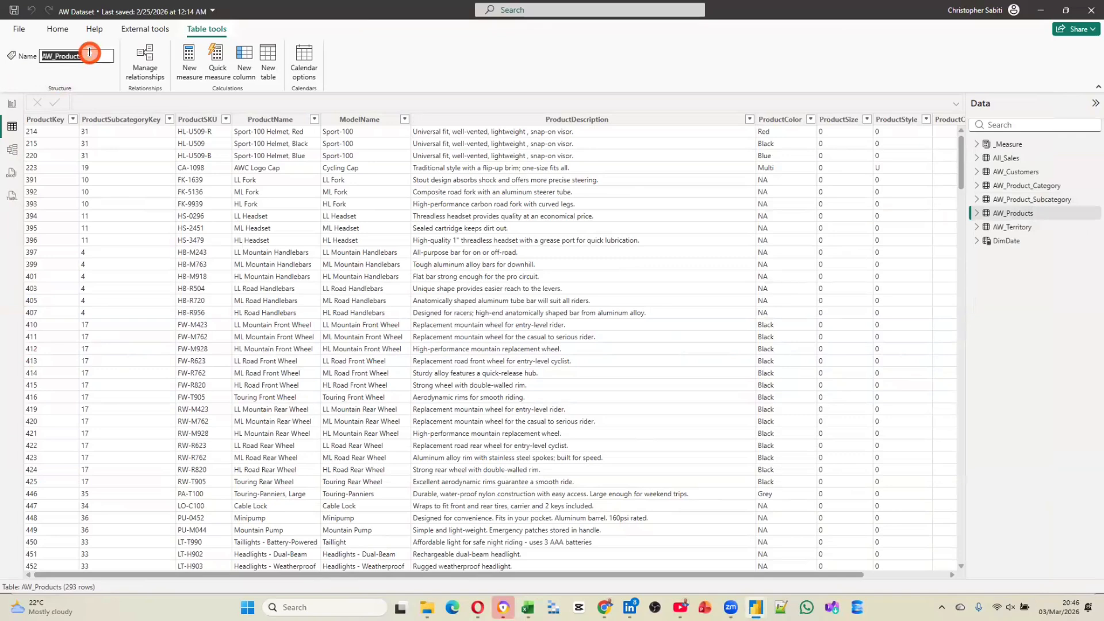
pyautogui.hotkey('alt', 'Tab')
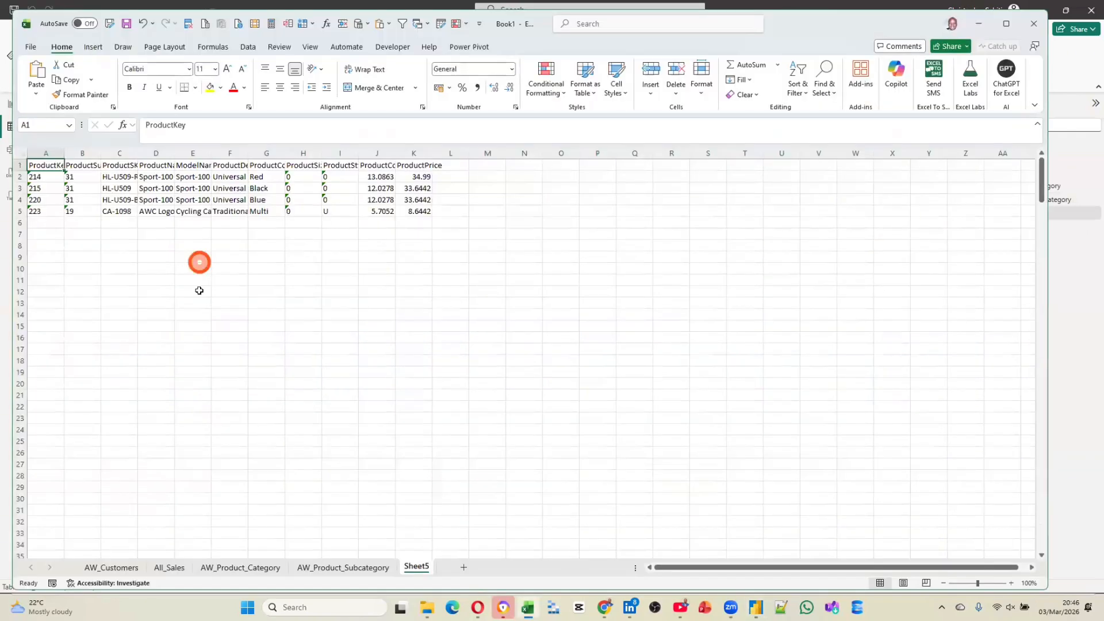
pyautogui.doubleClick(415, 567)
pyautogui.hotkey('ctrl', 'v')
pyautogui.click(443, 451)
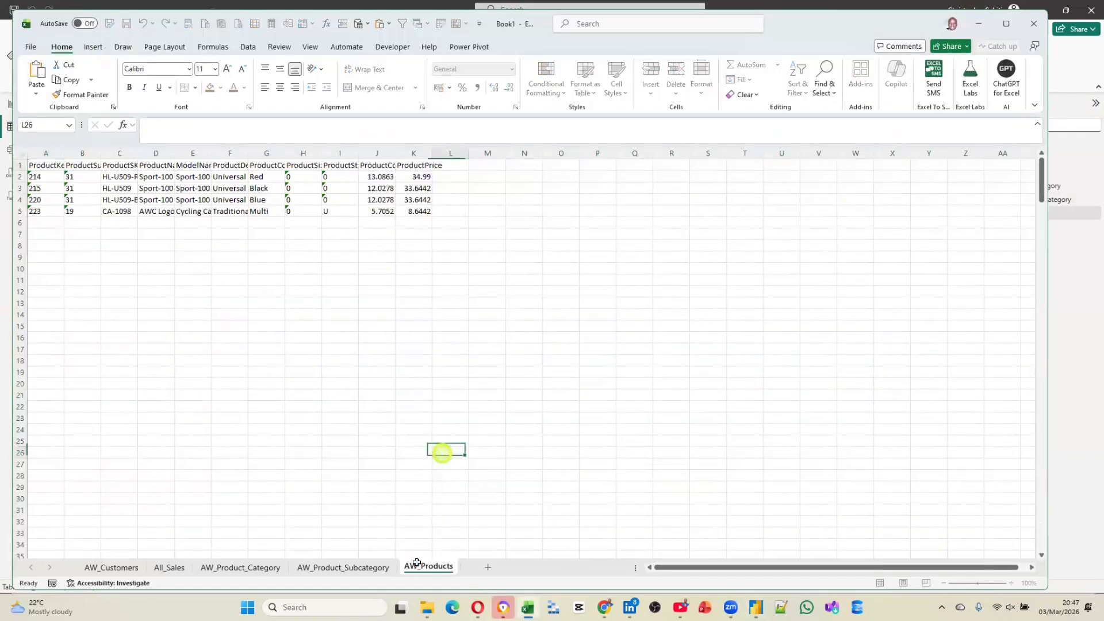
# Step: Copy the AW_Territory table from Power BI and paste it into a new worksheet in Excel, starting at A1
pyautogui.hotkey('alt', 'Tab')
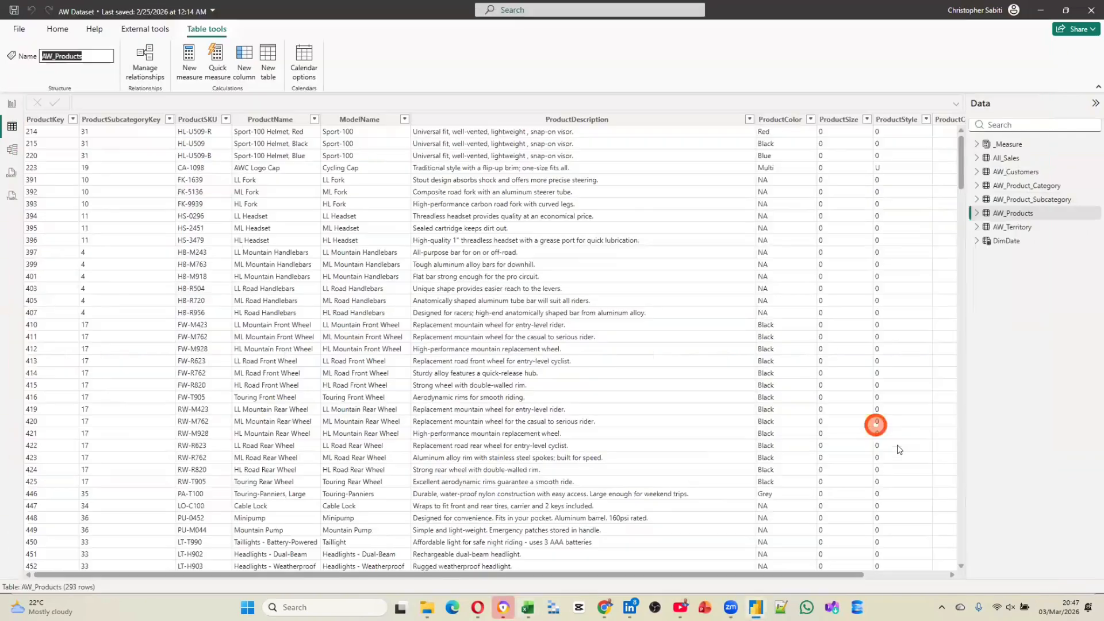
pyautogui.click(1012, 226)
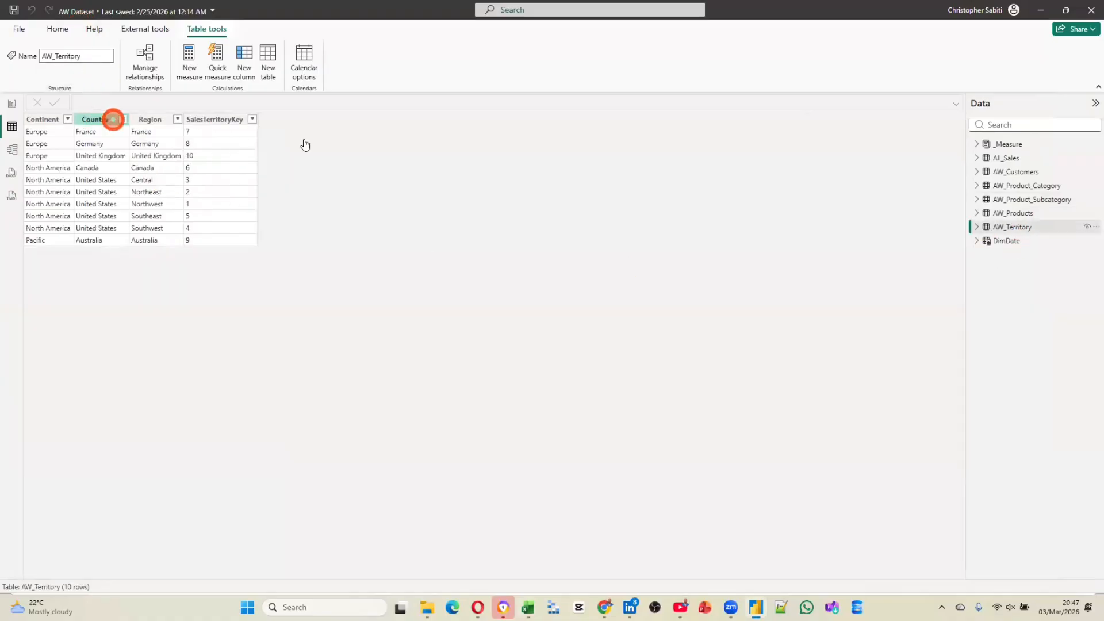
pyautogui.click(1096, 226)
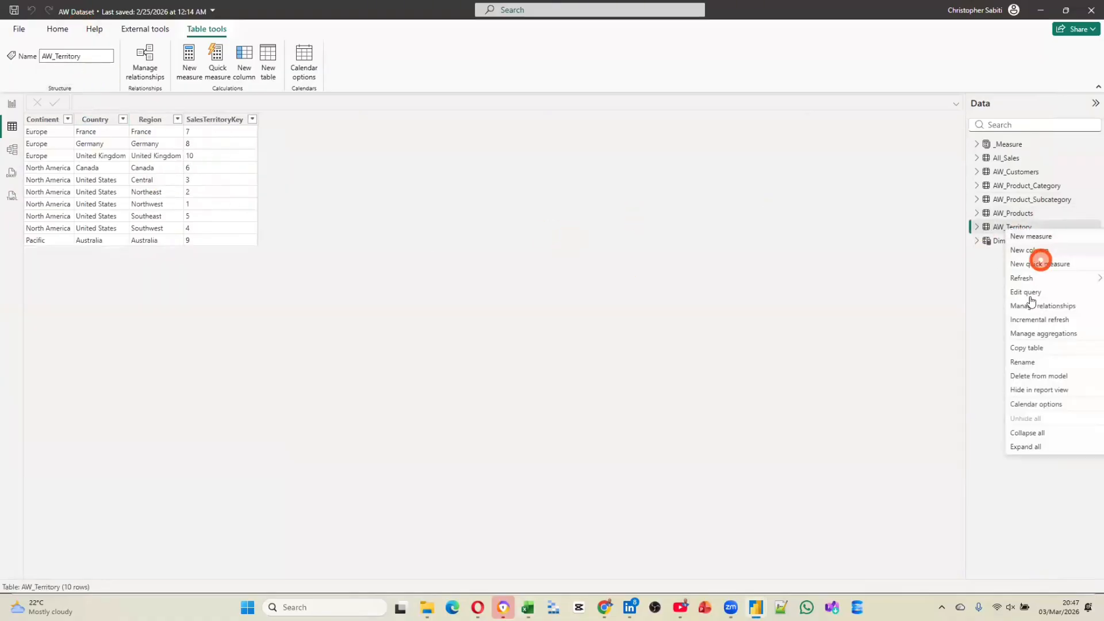
pyautogui.click(1027, 347)
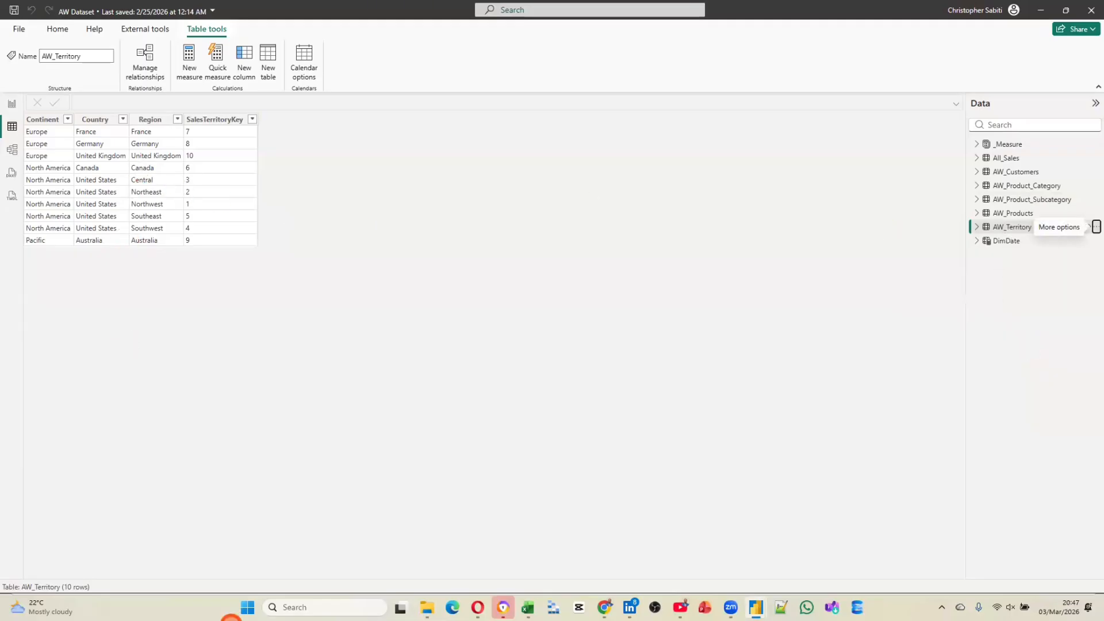
pyautogui.click(527, 608)
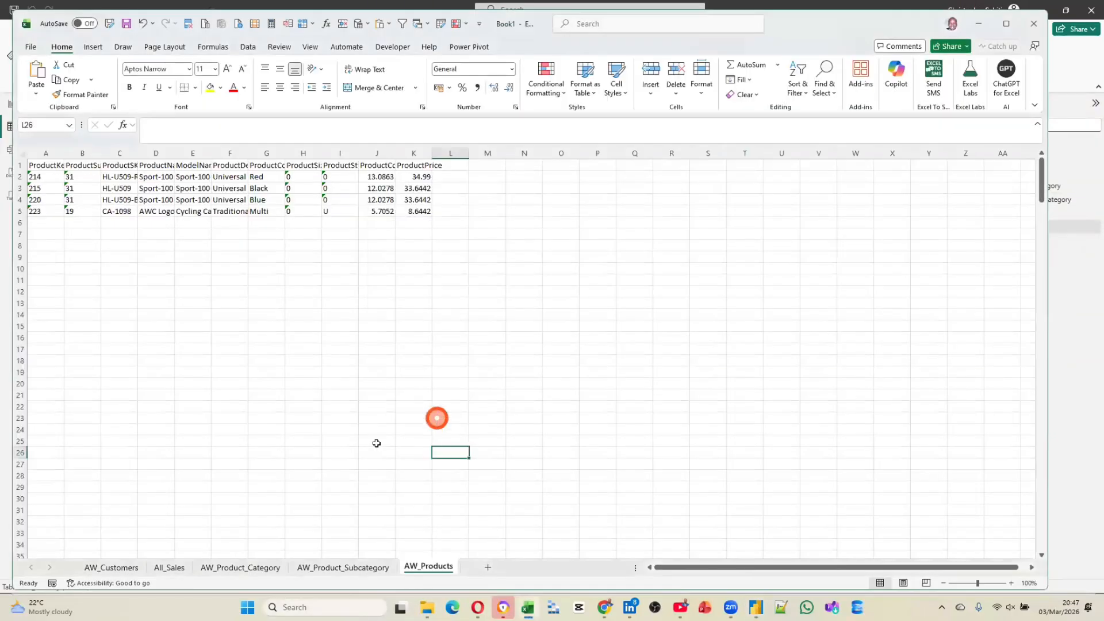
pyautogui.click(488, 566)
pyautogui.hotkey('ctrl', 'v')
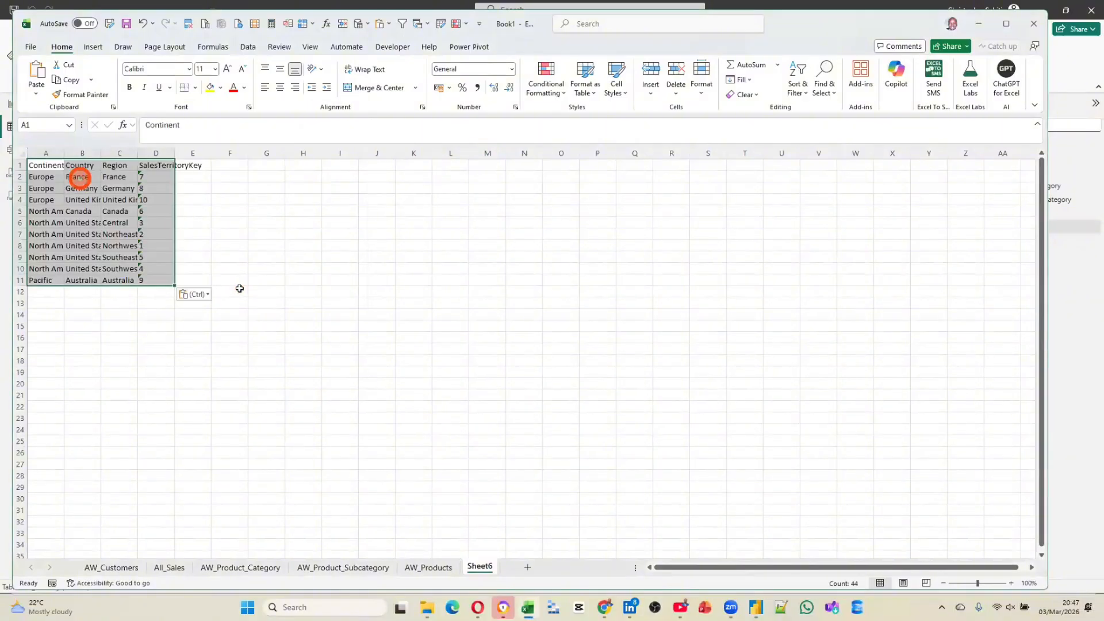
# Step: Copy the territory table's name from Power BI and rename Sheet6 in Excel as AW_Territory
pyautogui.hotkey('alt', 'Tab')
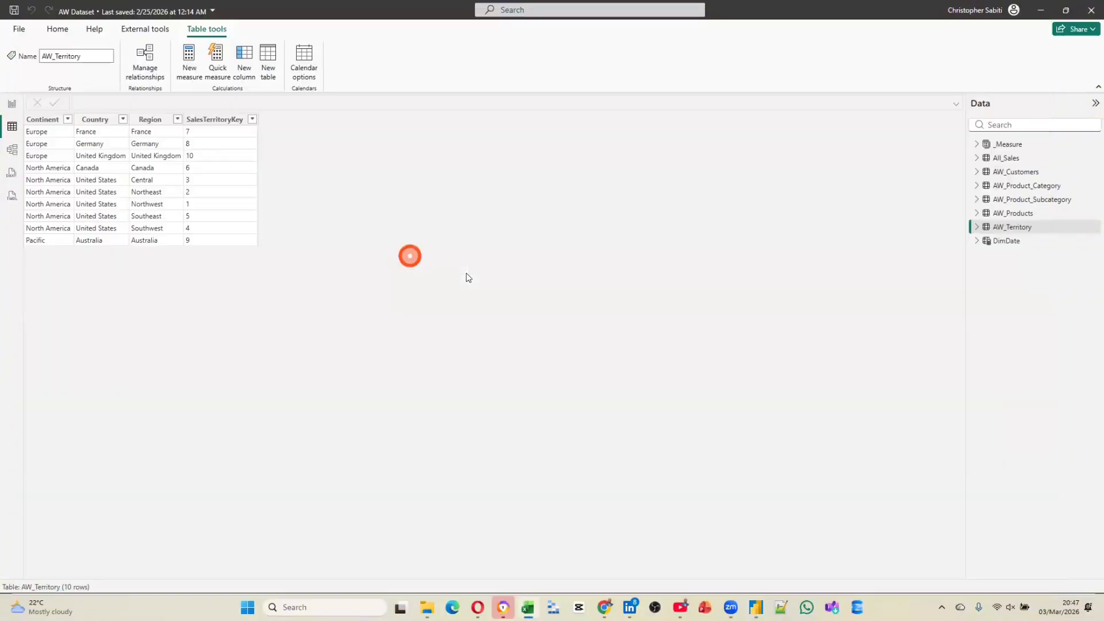
pyautogui.doubleClick(88, 55)
pyautogui.hotkey('alt', 'Tab')
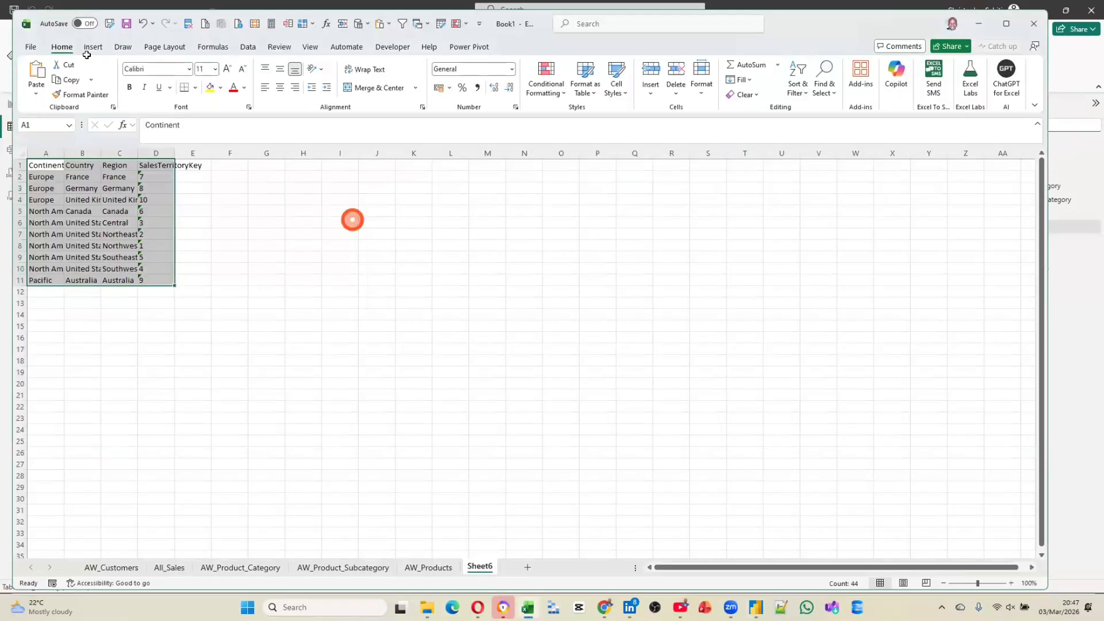
pyautogui.doubleClick(483, 566)
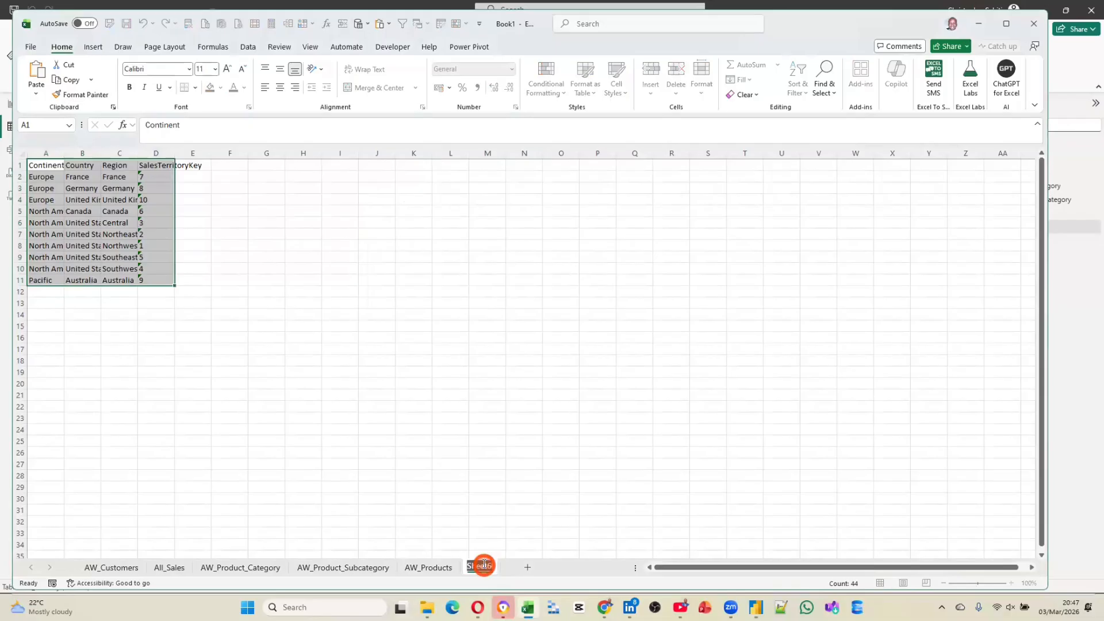
pyautogui.hotkey('ctrl', 'v')
pyautogui.press('Return')
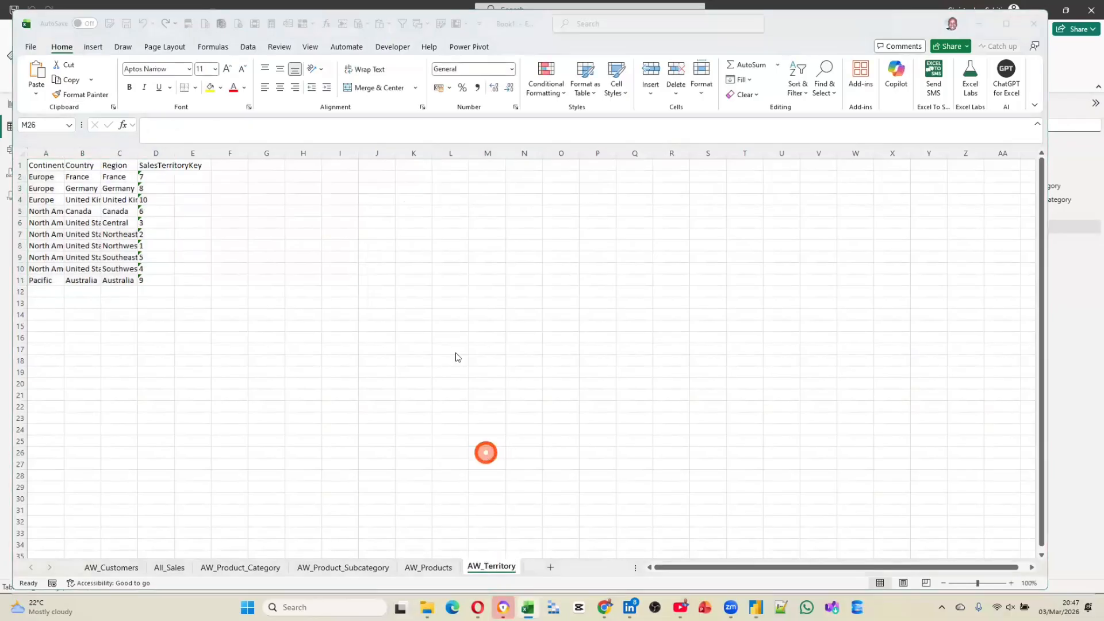
# Step: Copy the DimDate table from Power BI and paste it into a new worksheet in Excel, starting at A1
pyautogui.hotkey('alt', 'Tab')
pyautogui.click(1006, 241)
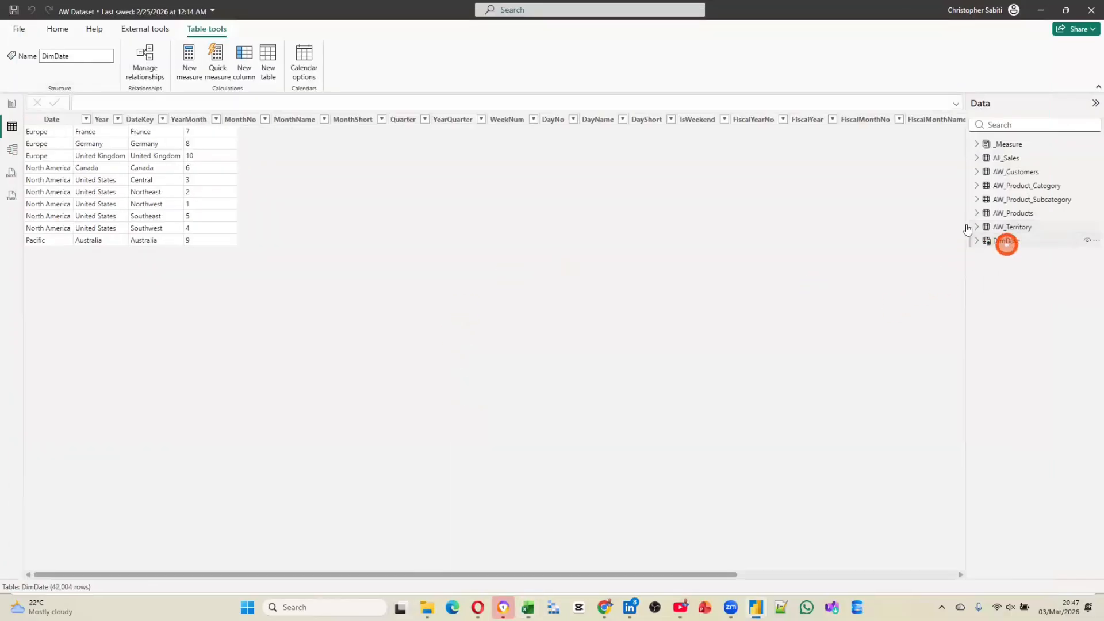
pyautogui.scroll(-2, 148, 119)
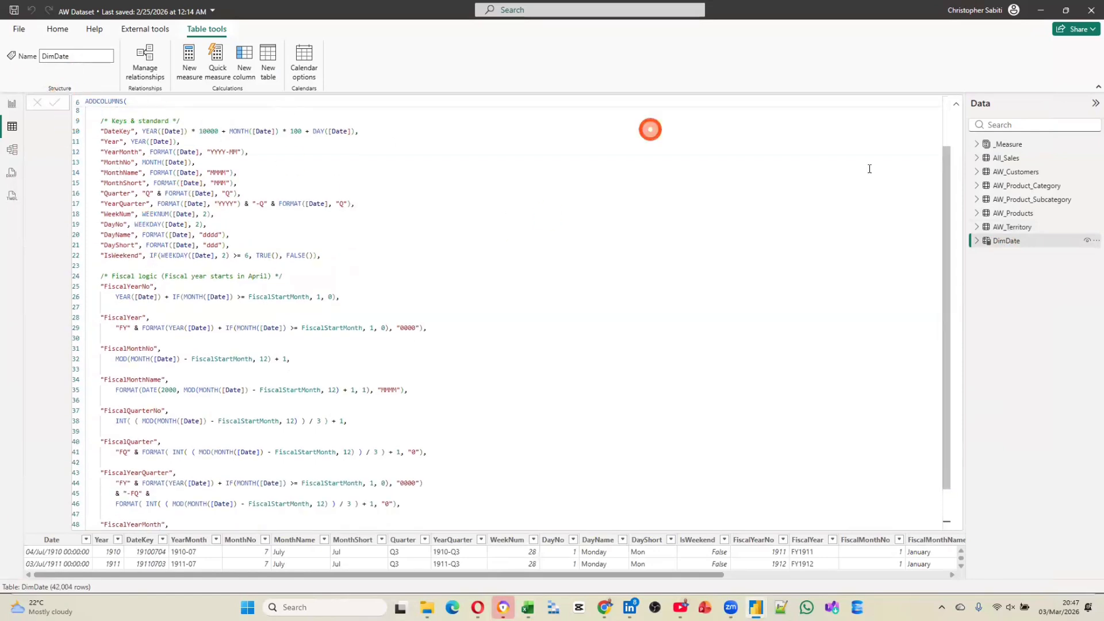
pyautogui.click(956, 103)
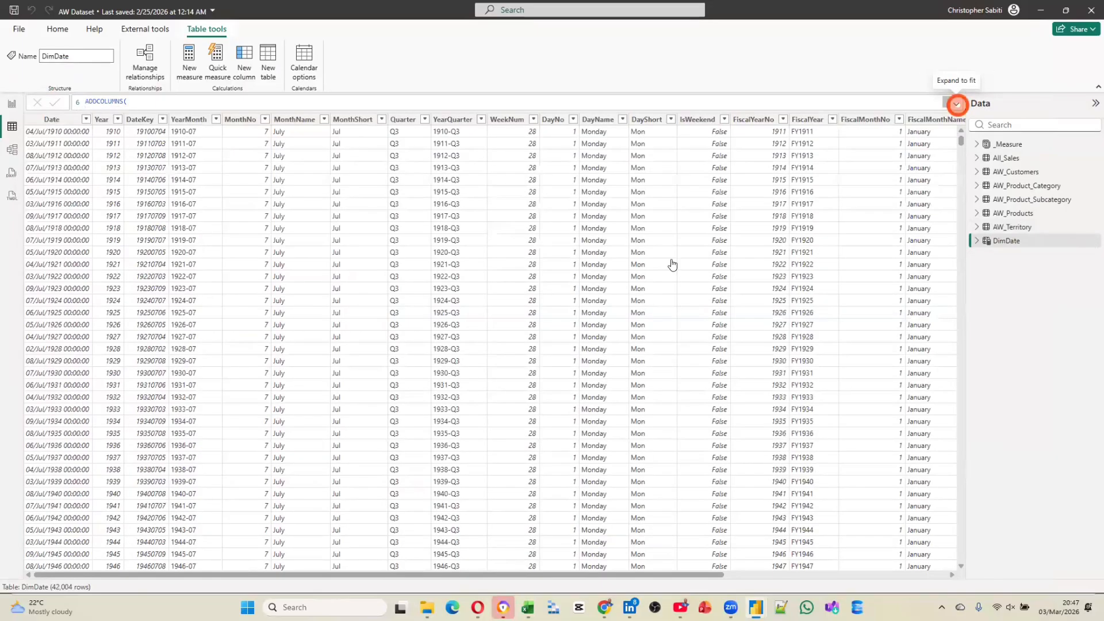
pyautogui.rightClick(1003, 242)
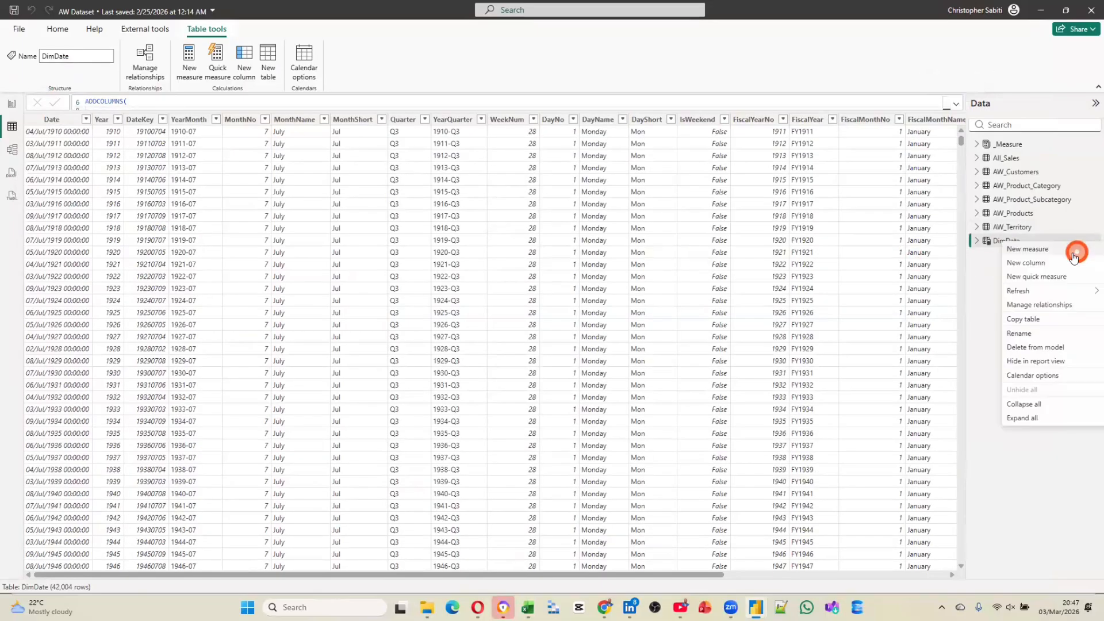
pyautogui.click(1032, 318)
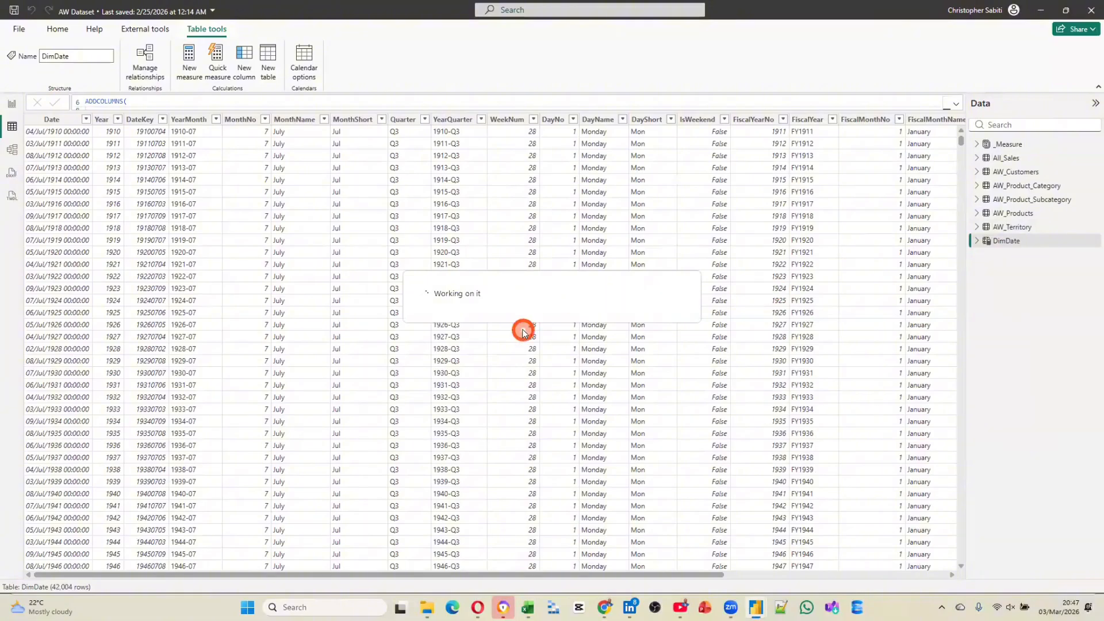
pyautogui.hotkey('alt', 'Tab')
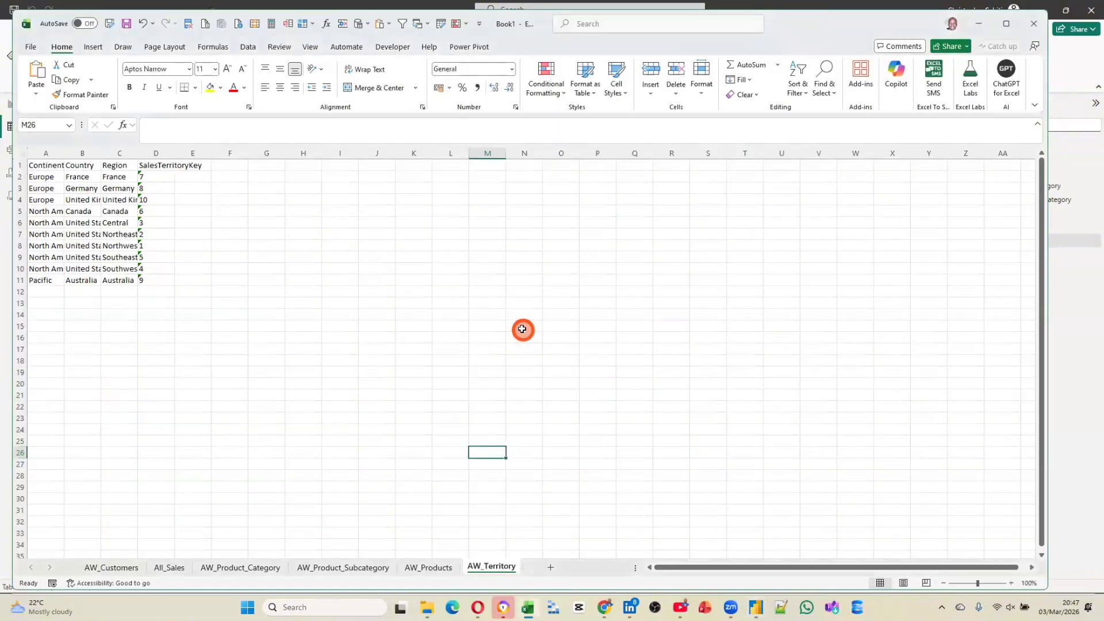
pyautogui.click(549, 571)
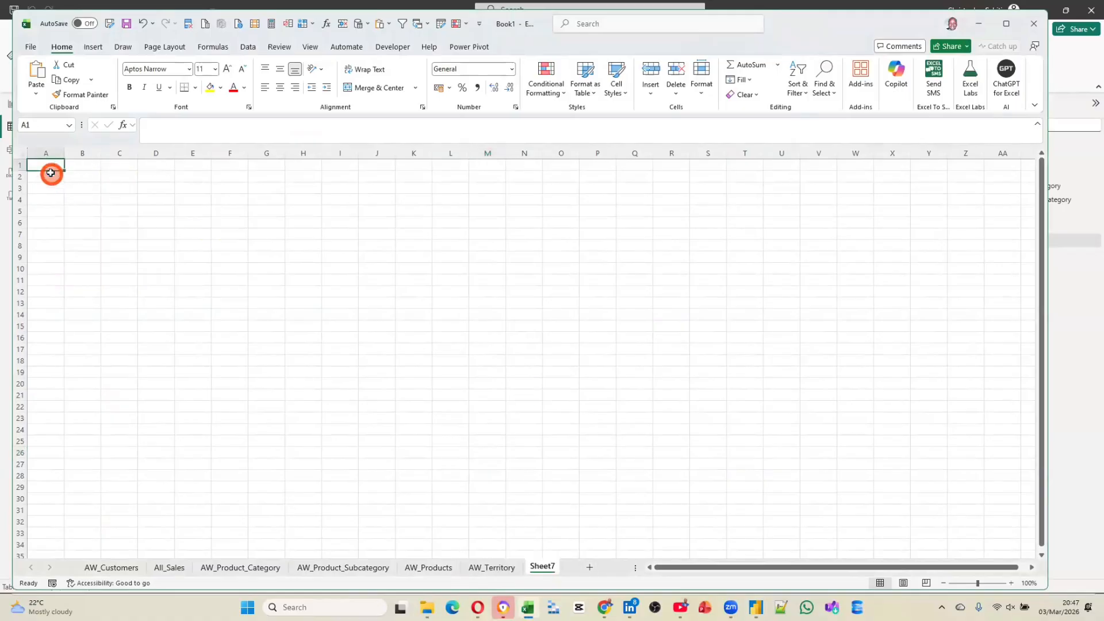
pyautogui.hotkey('ctrl', 'v')
# Step: Widen the Date column of the pasted date table to fit its contents
pyautogui.hotkey('ctrl', 'a')
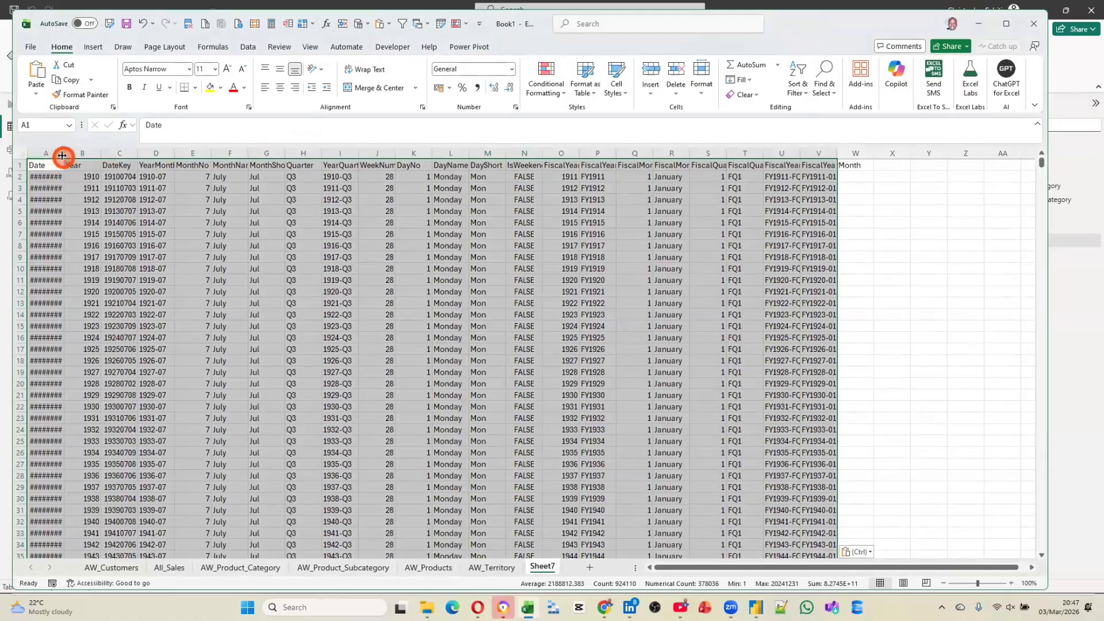
pyautogui.doubleClick(64, 153)
pyautogui.click(103, 213)
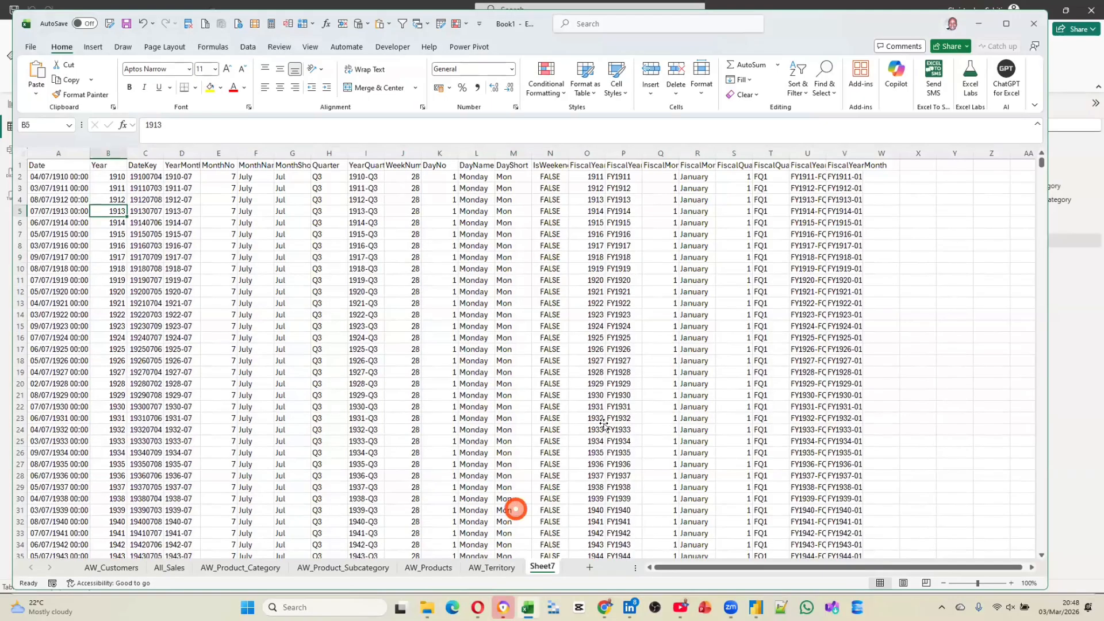
# Step: Copy the date table's name from Power BI, rename Sheet7 in Excel as DimDate, and save the workbook
pyautogui.hotkey('alt', 'Tab')
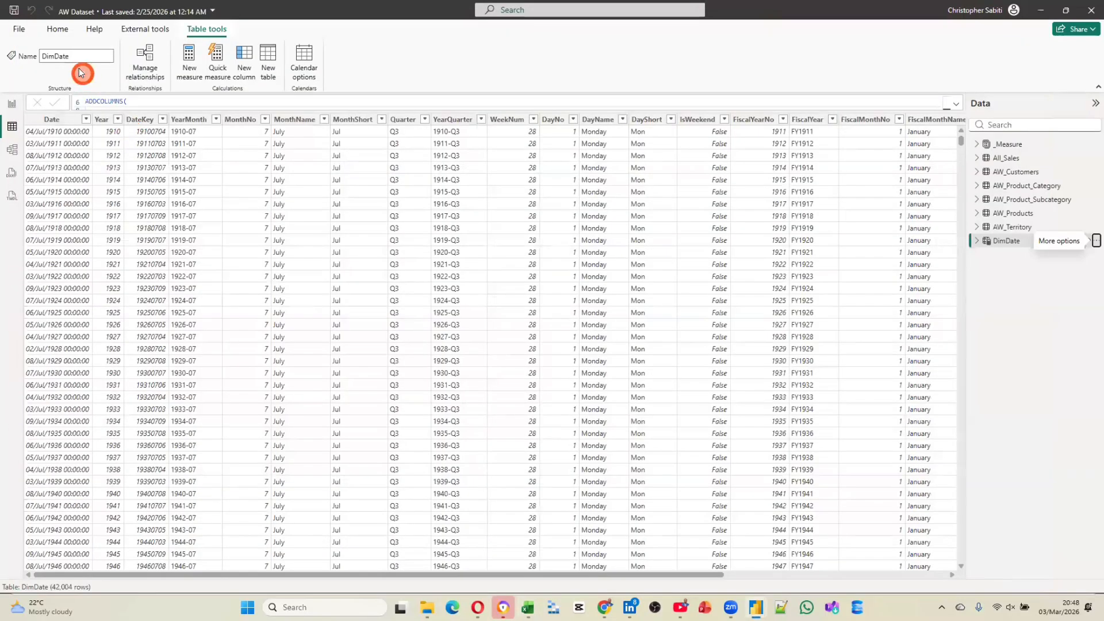
pyautogui.click(75, 57)
pyautogui.hotkey('ctrl', 'c')
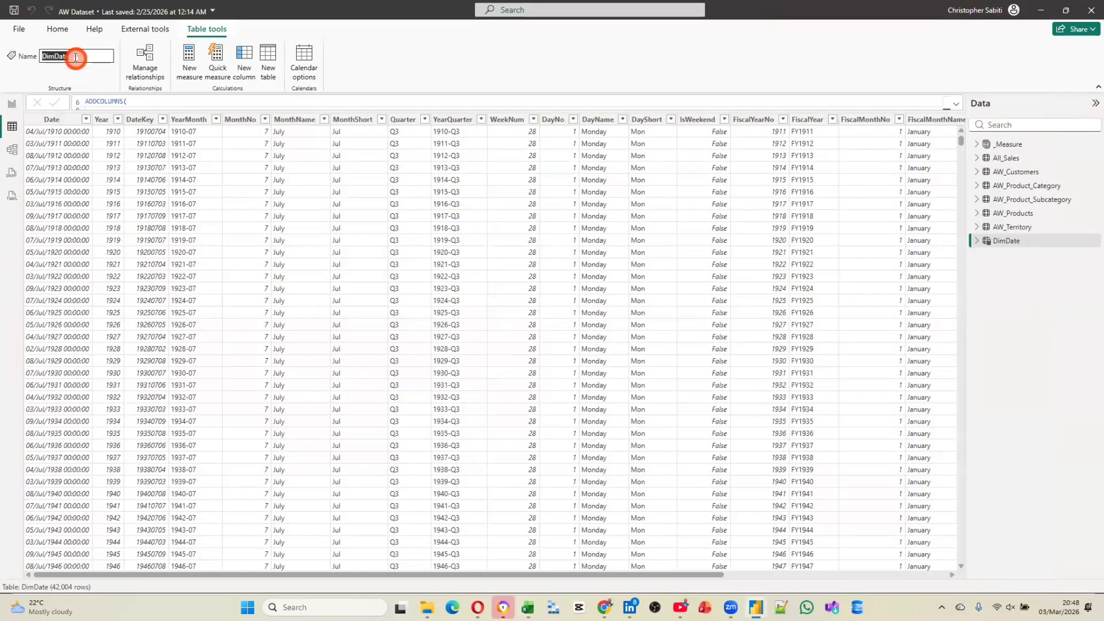
pyautogui.hotkey('alt', 'Tab')
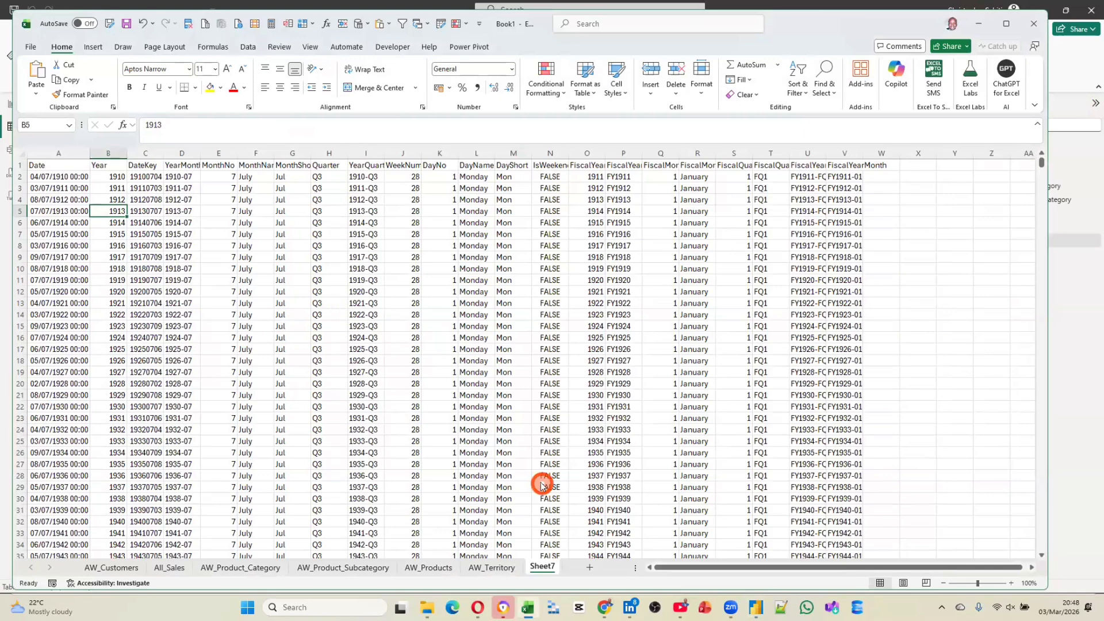
pyautogui.doubleClick(543, 567)
pyautogui.hotkey('ctrl', 'v')
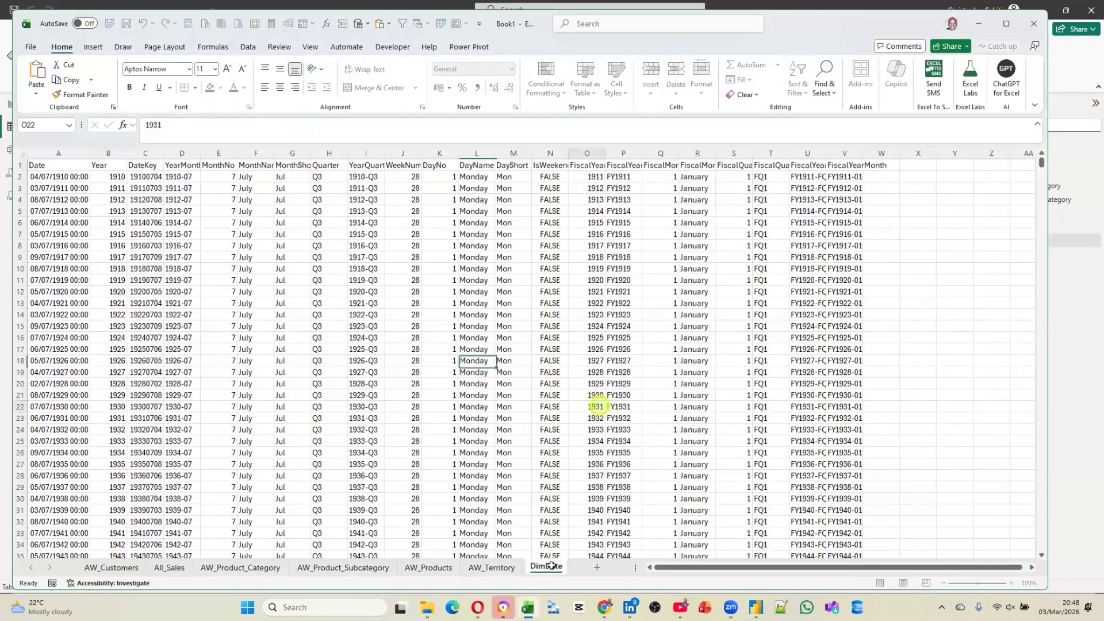
pyautogui.click(598, 405)
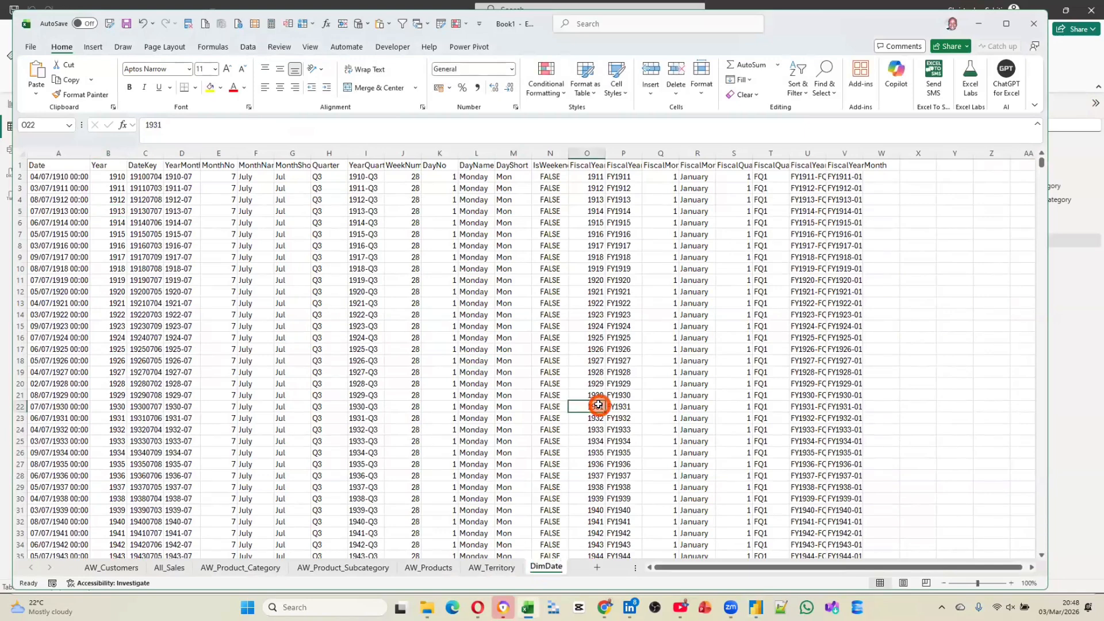
pyautogui.hotkey('ctrl', 's')
# Step: In Power BI's Model view, move the All_Sales, DimDate, AW_Products, AW_Product_Subcategory and AW_Product_Category tables into a more compact layout
pyautogui.hotkey('alt', 'Tab')
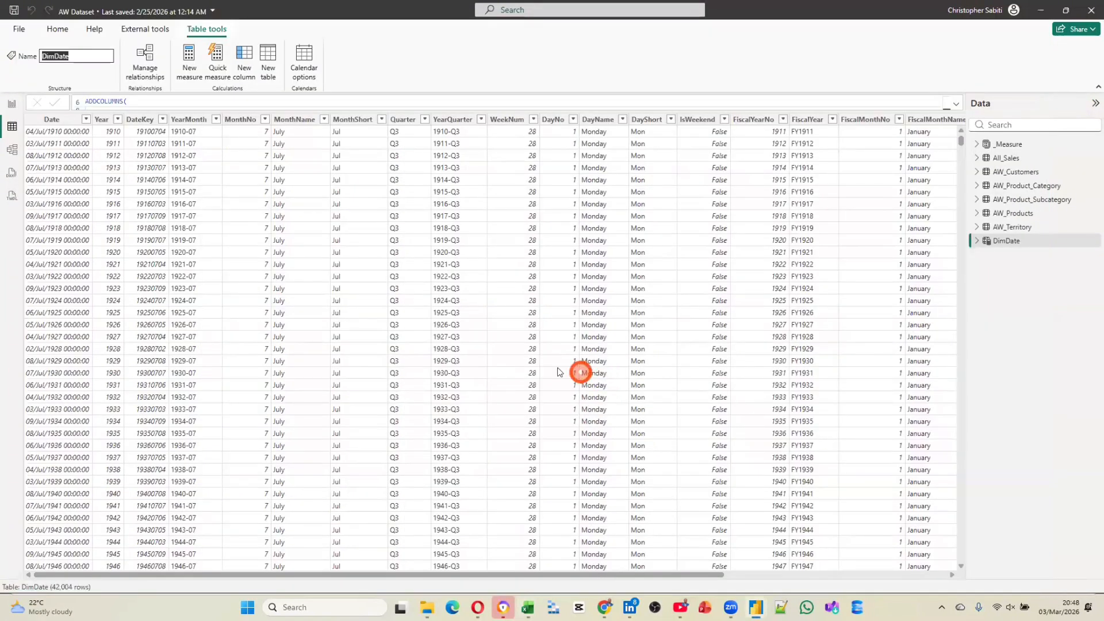
pyautogui.click(13, 153)
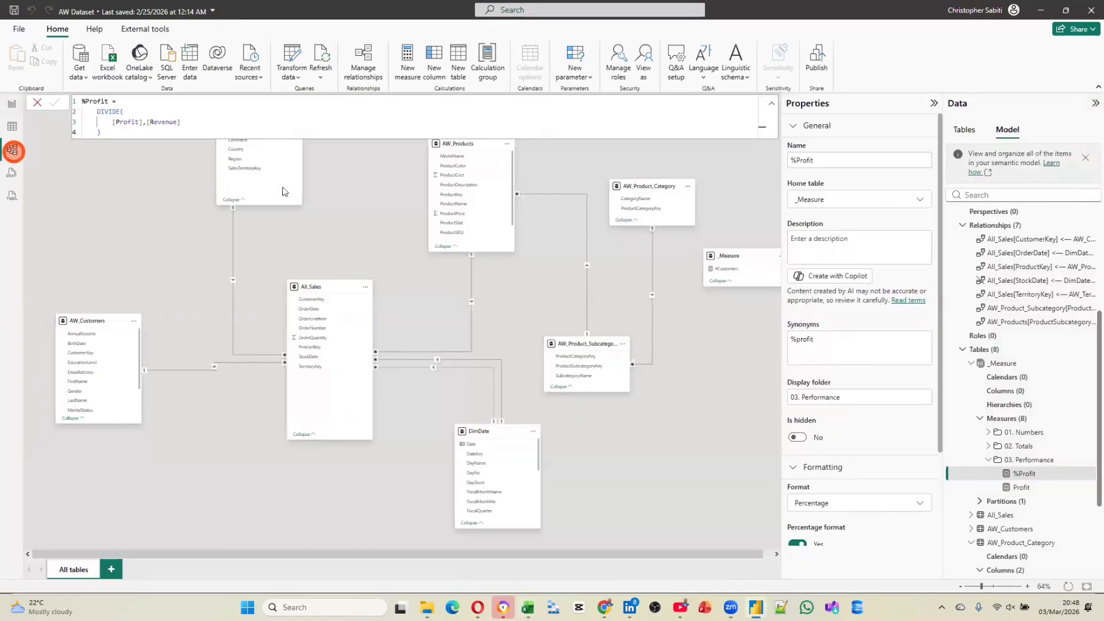
pyautogui.click(773, 106)
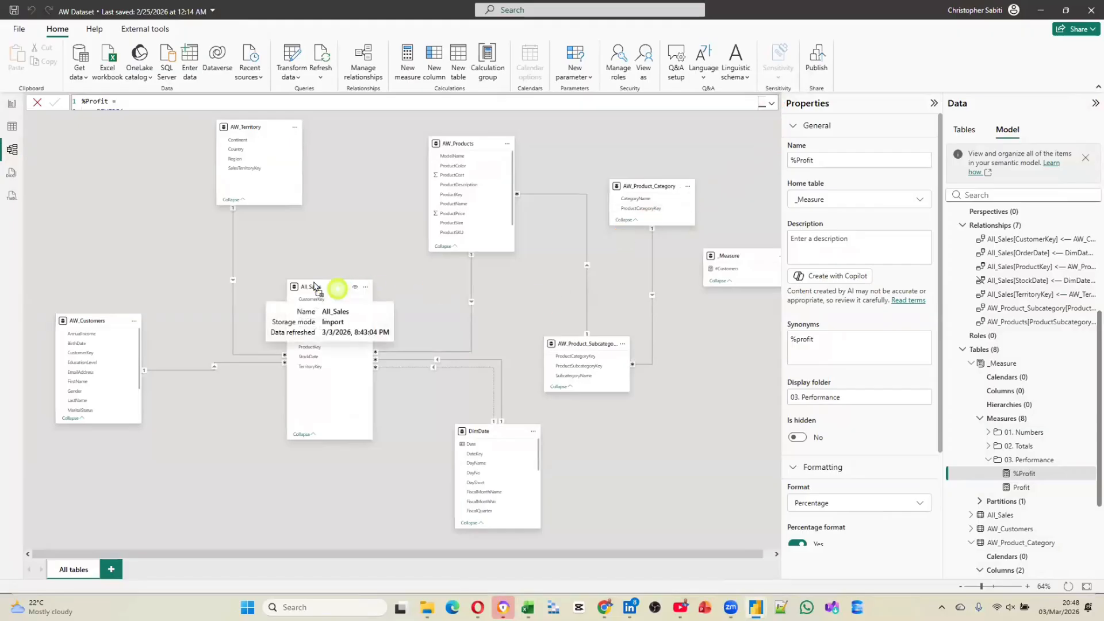
pyautogui.moveTo(321, 286); pyautogui.dragTo(288, 289)
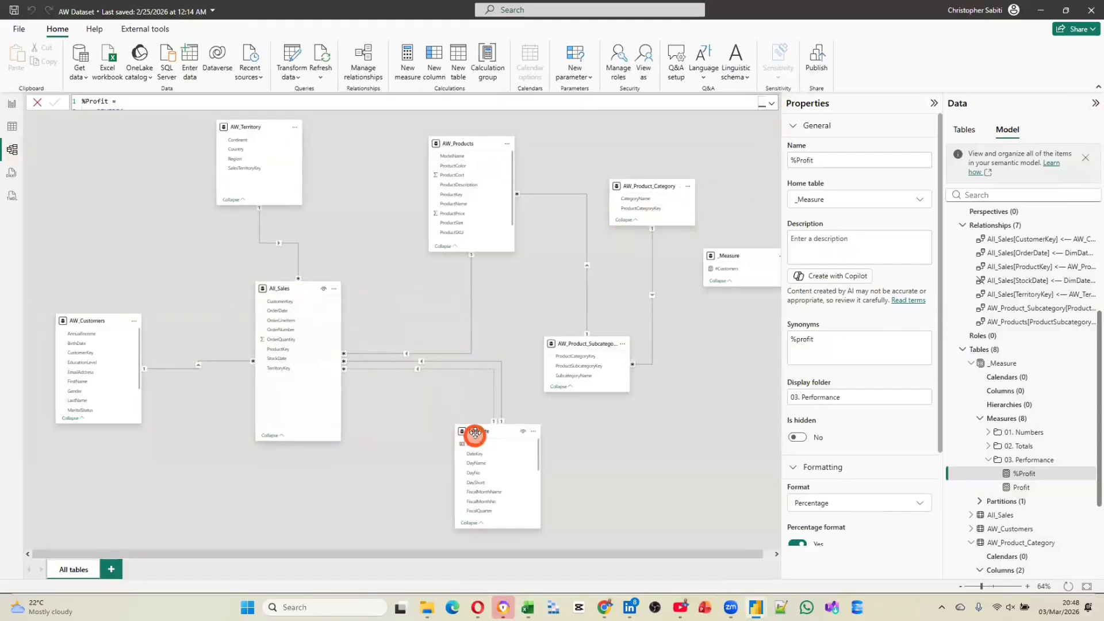
pyautogui.moveTo(476, 430); pyautogui.dragTo(414, 402)
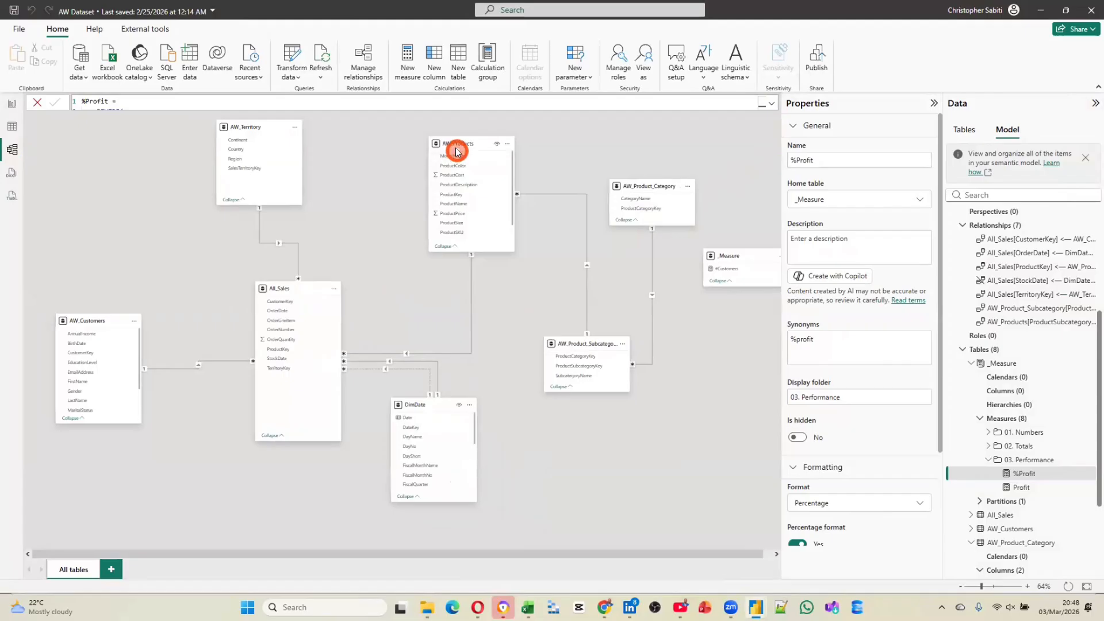
pyautogui.moveTo(454, 144); pyautogui.dragTo(391, 140)
pyautogui.moveTo(601, 348); pyautogui.dragTo(549, 328)
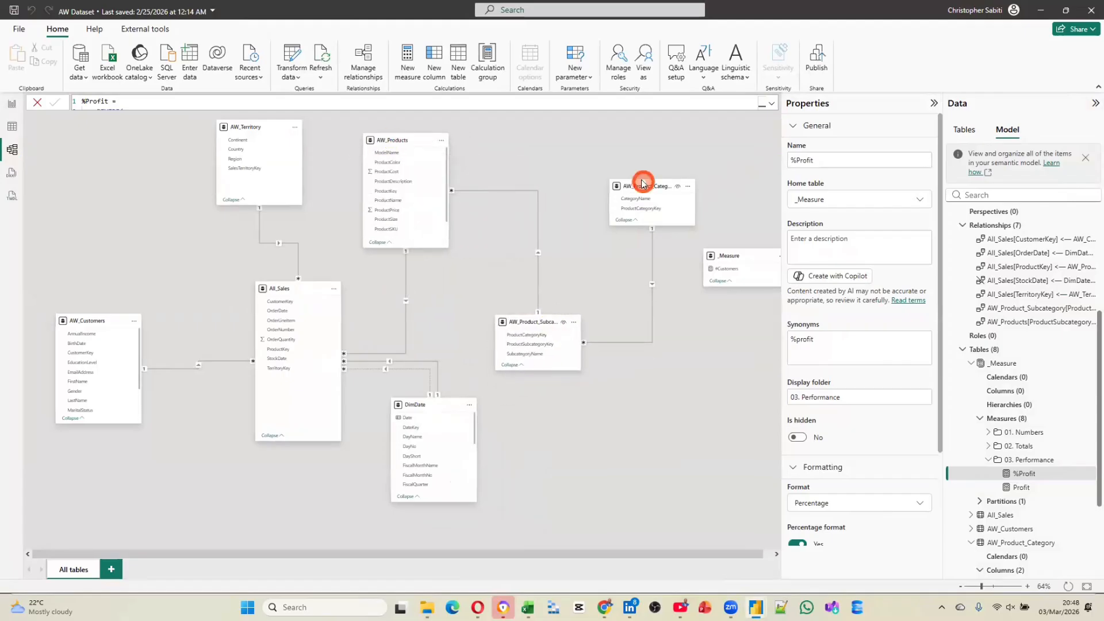
pyautogui.moveTo(640, 185); pyautogui.dragTo(587, 185)
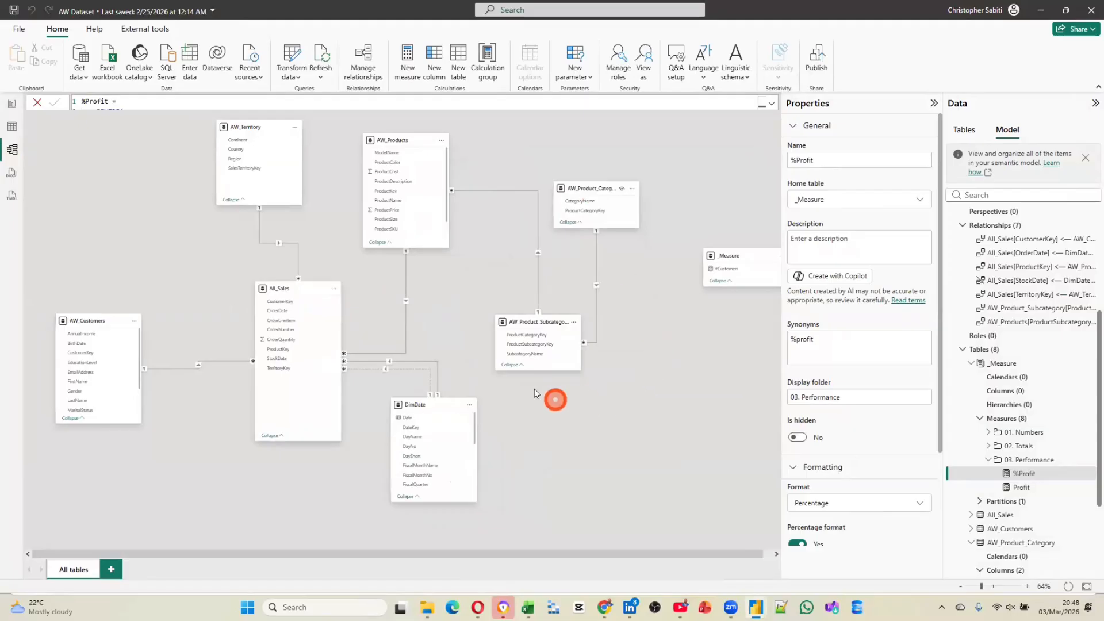
# Step: Collapse all table cards in the model diagram and expand them all again
pyautogui.rightClick(506, 369)
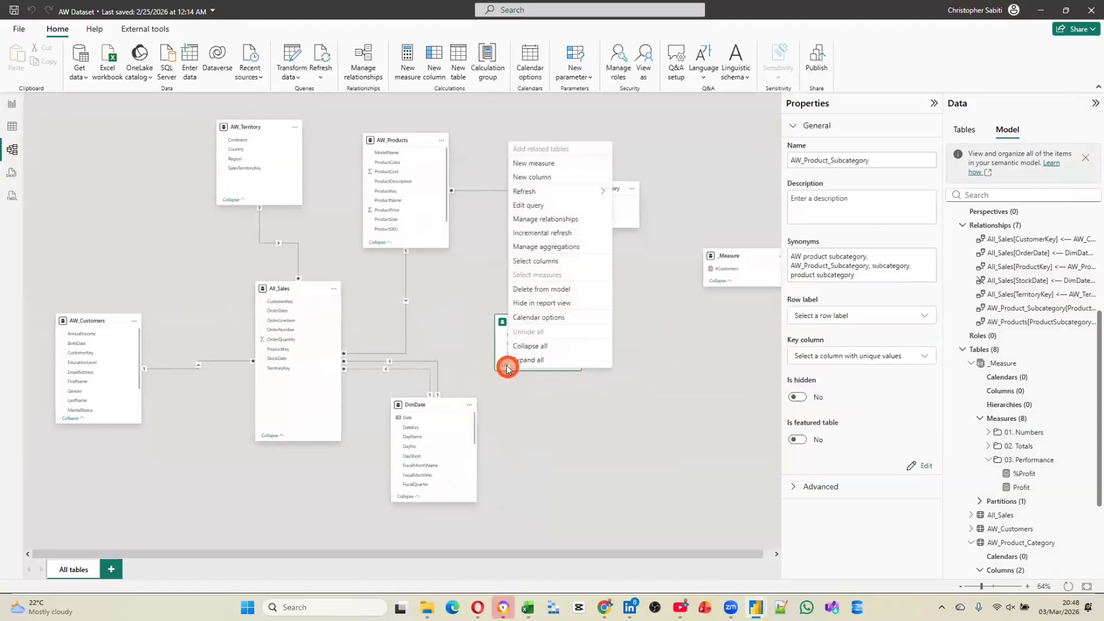
pyautogui.click(540, 346)
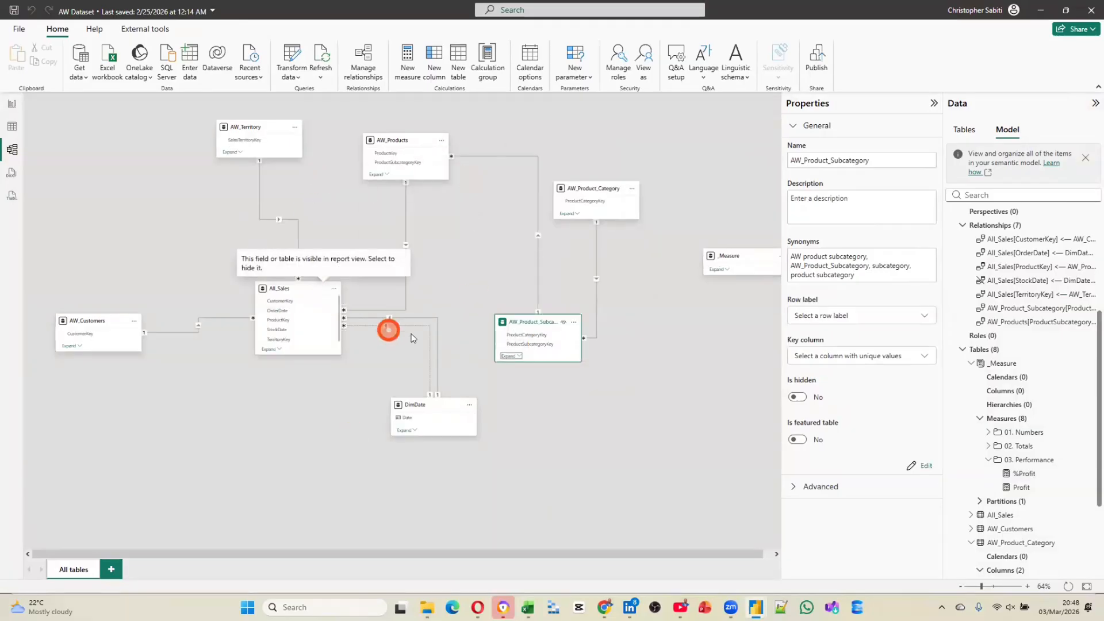
pyautogui.rightClick(515, 357)
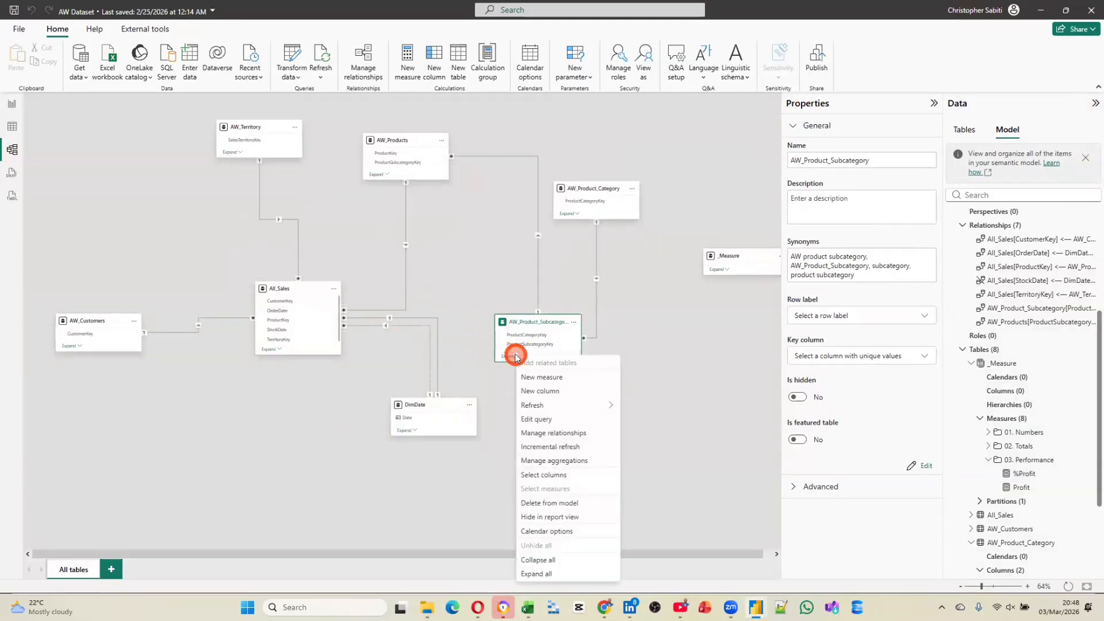
pyautogui.click(545, 575)
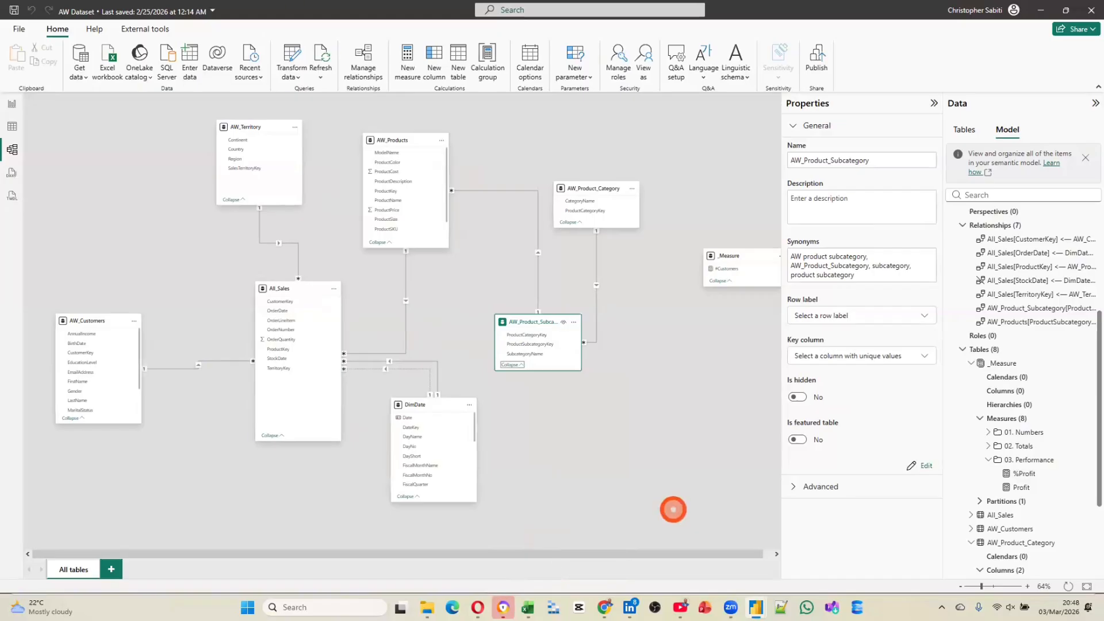
# Step: Start a Flameshot capture and select the model diagram area containing all related tables, leaving out the _Measure table
pyautogui.click(941, 608)
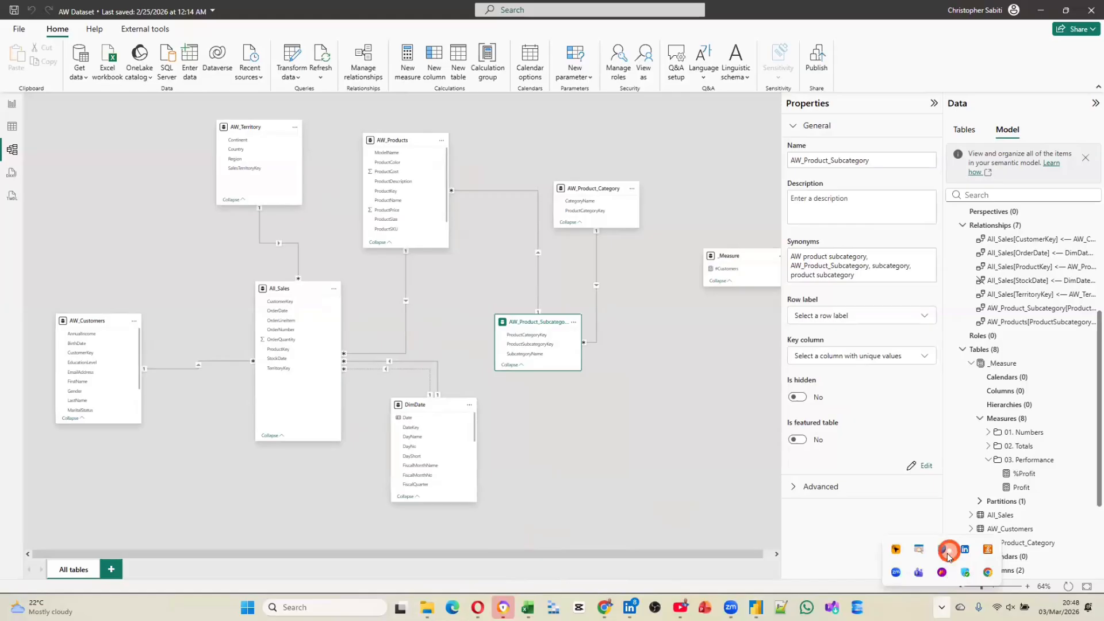
pyautogui.click(941, 571)
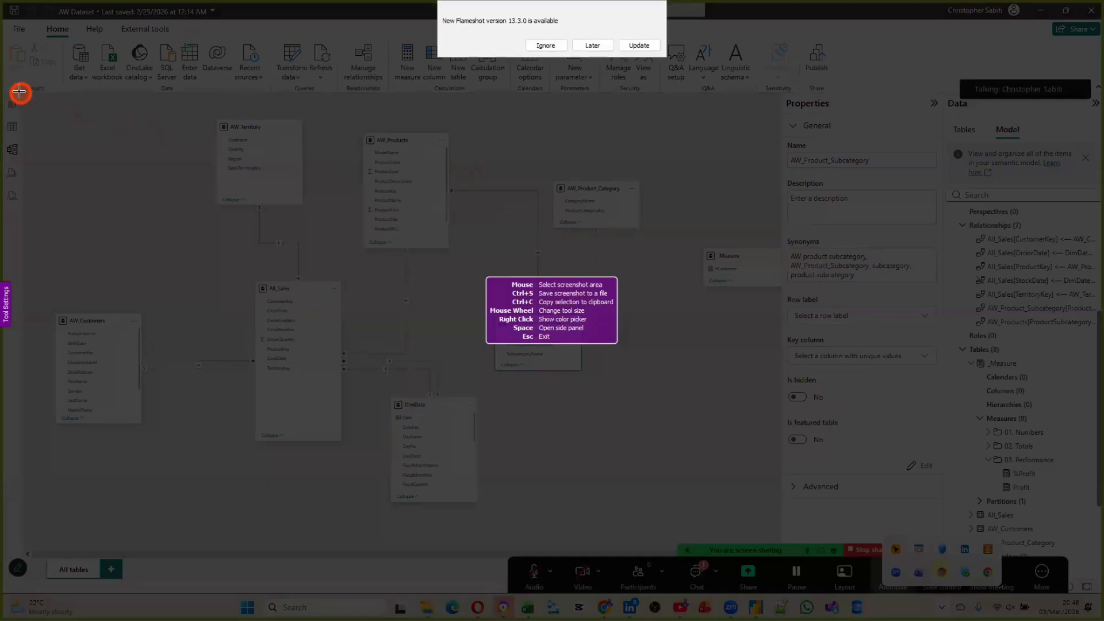
pyautogui.moveTo(21, 93); pyautogui.dragTo(676, 523)
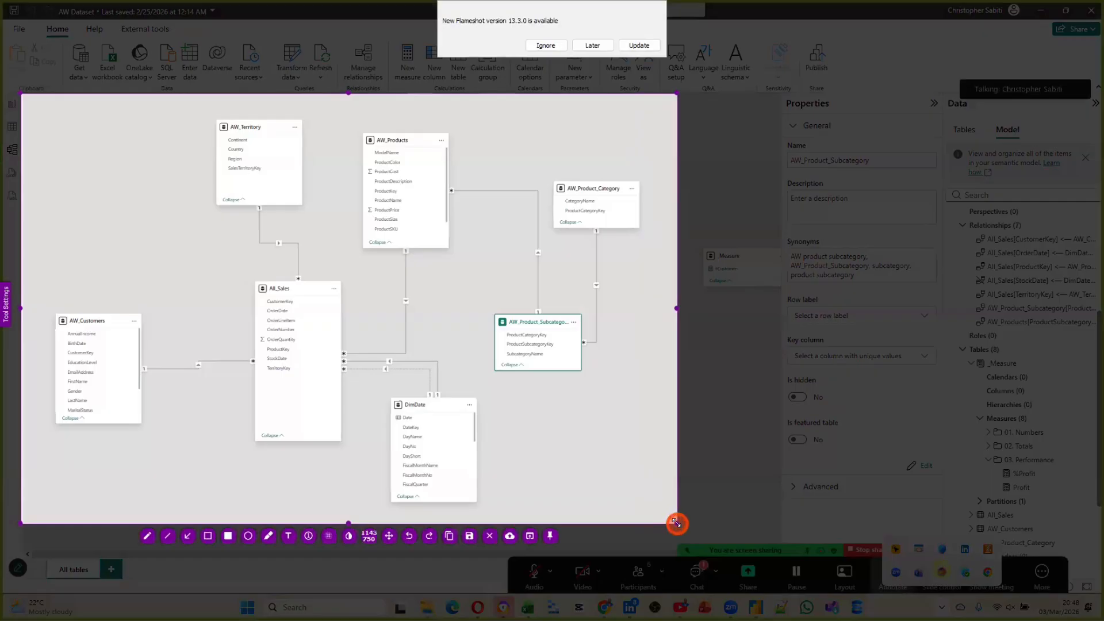
# Step: Save the captured diagram as a JPEG image named "sematic model" in the Downloads folder
pyautogui.hotkey('ctrl', 's')
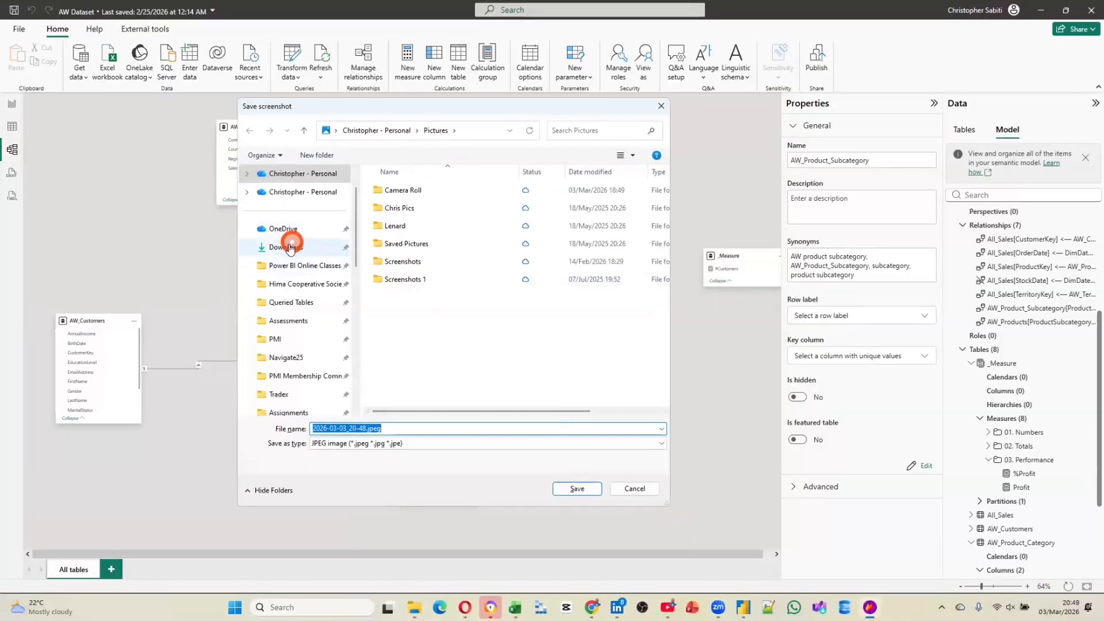
pyautogui.click(287, 247)
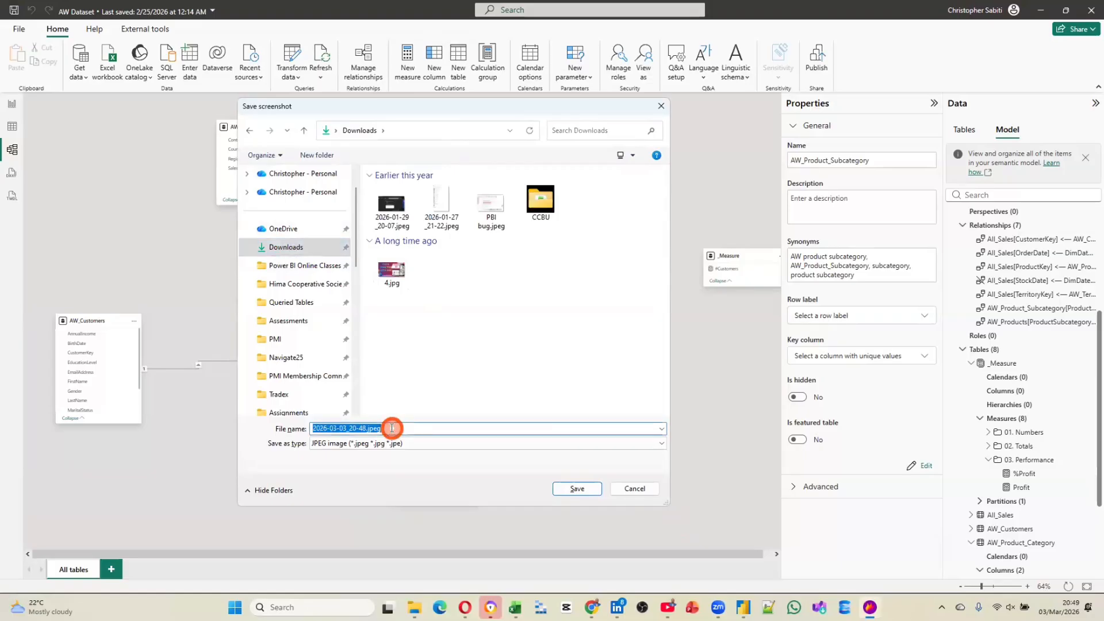
pyautogui.write('R')
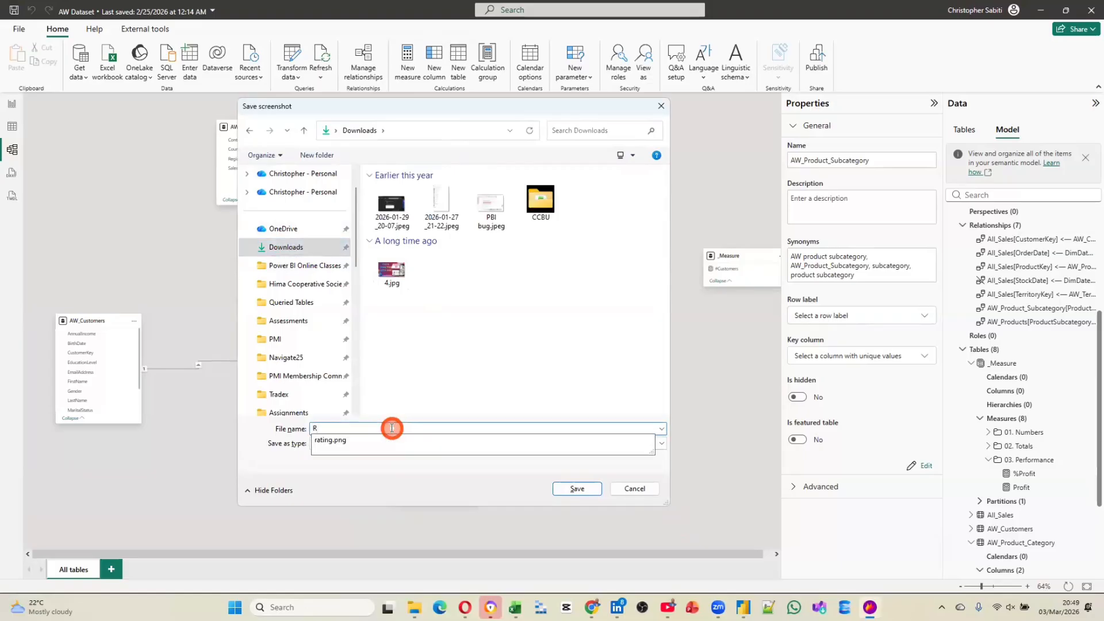
pyautogui.press('BackSpace')
pyautogui.write('da')
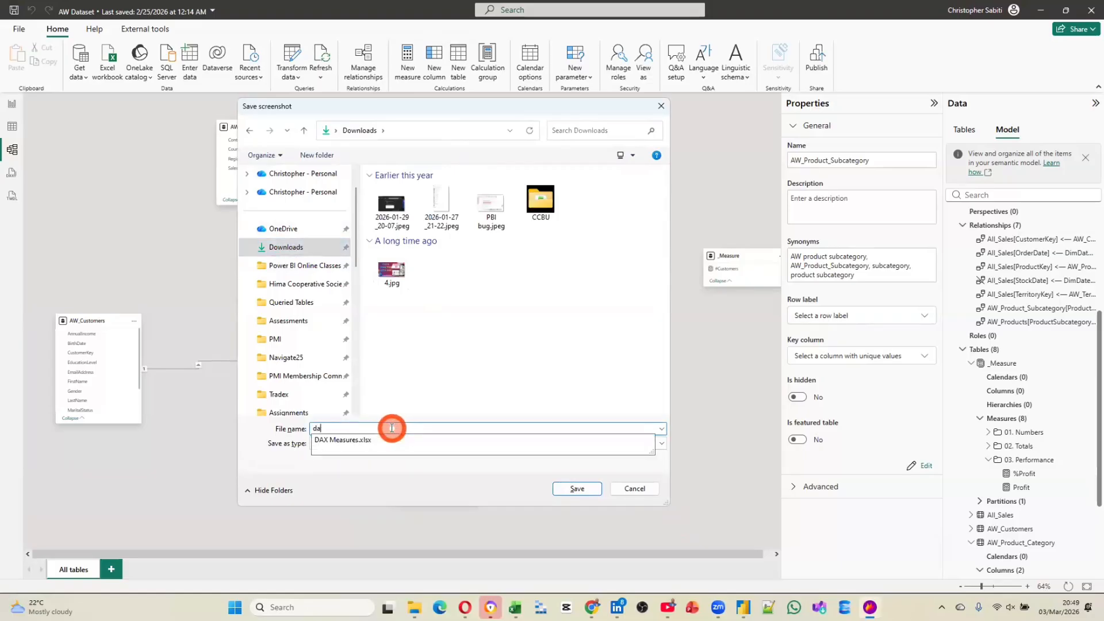
pyautogui.press('BackSpace')
pyautogui.press('BackSpace')
pyautogui.write('sema')
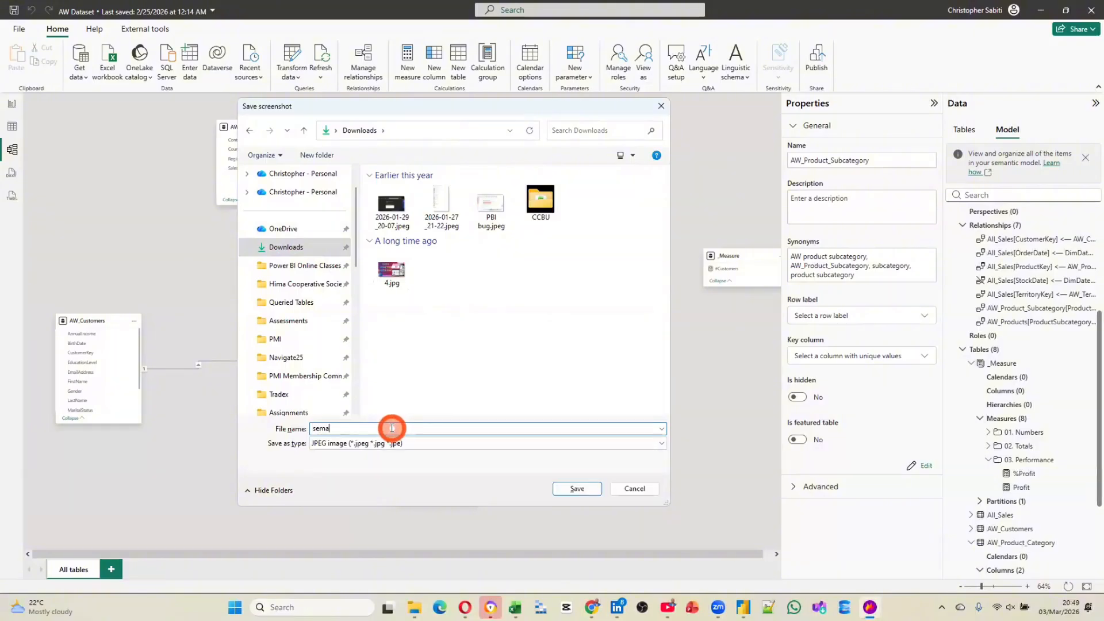
pyautogui.write('tic model')
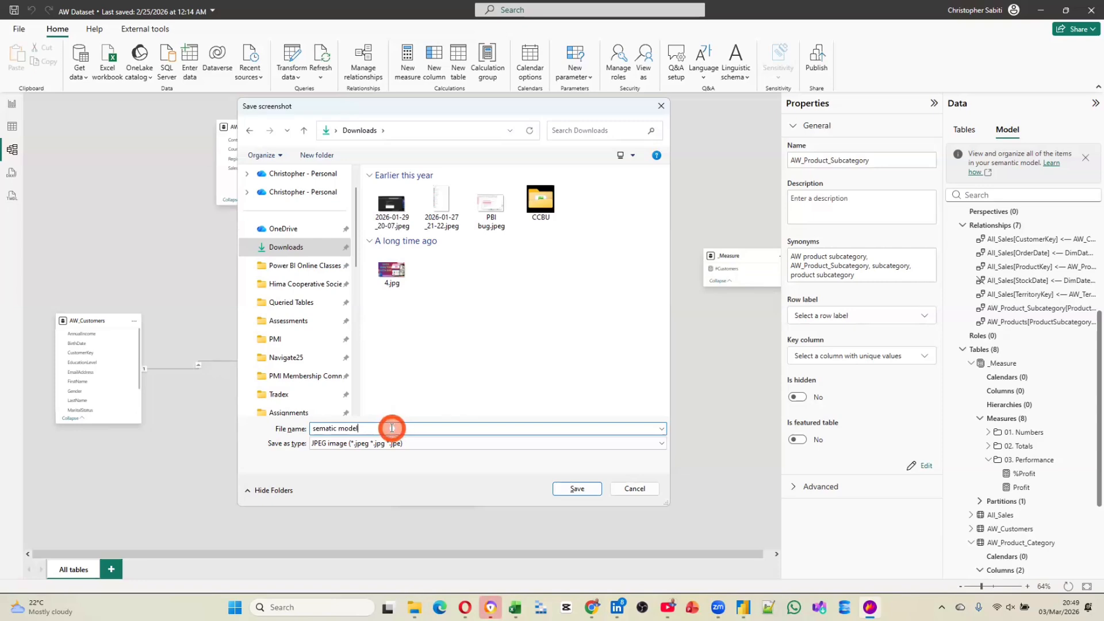
pyautogui.press('Return')
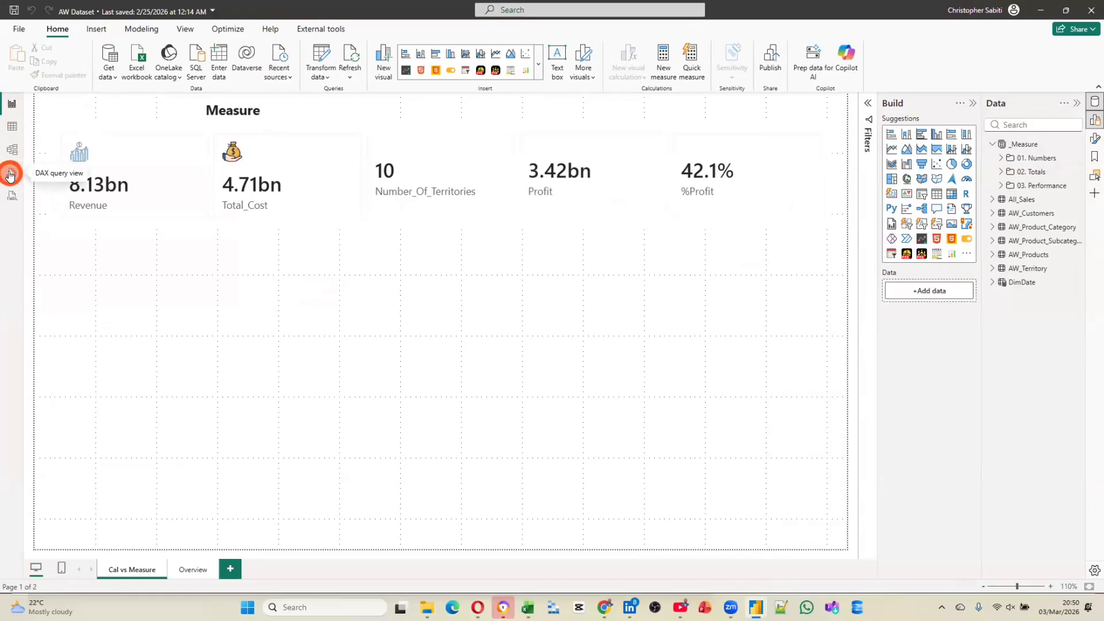
# Step: Open Power BI's DAX query view and select the whole sample query in Query 1
pyautogui.click(10, 175)
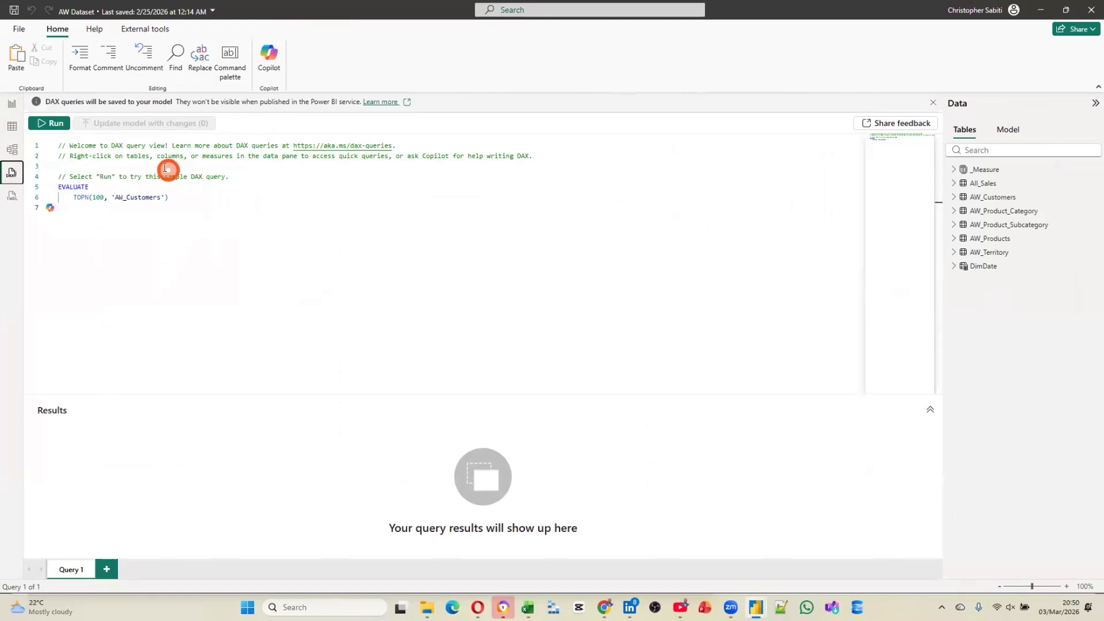
pyautogui.hotkey('ctrl', 'a')
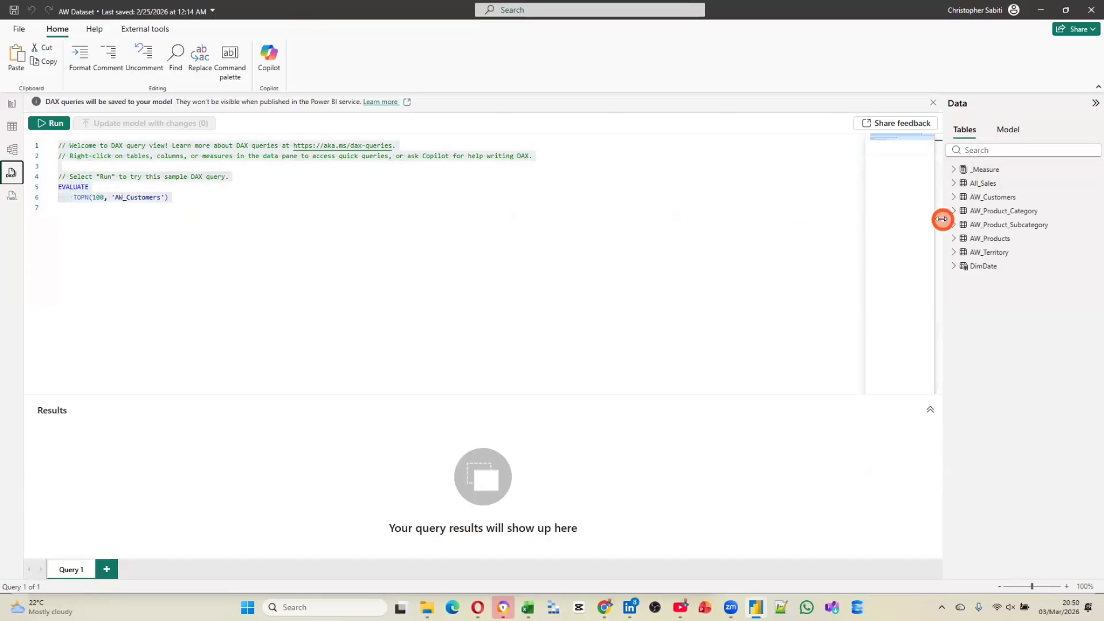
# Step: Generate a quick query defining a new measure for the _Measure table, and delete the resulting Query 2
pyautogui.rightClick(988, 173)
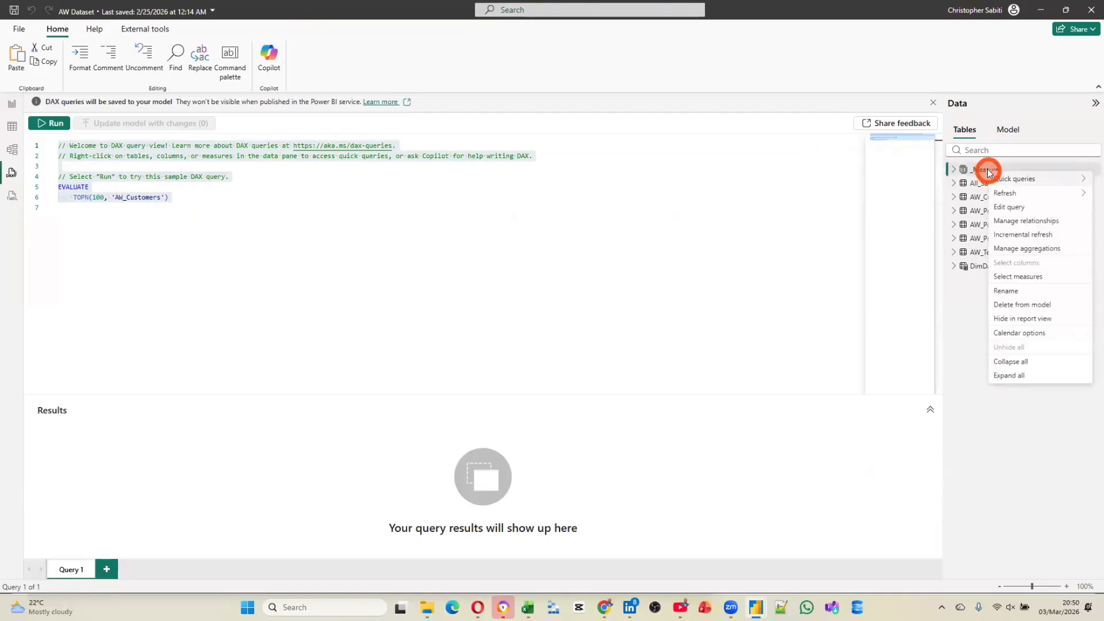
pyautogui.moveTo(1008, 178)
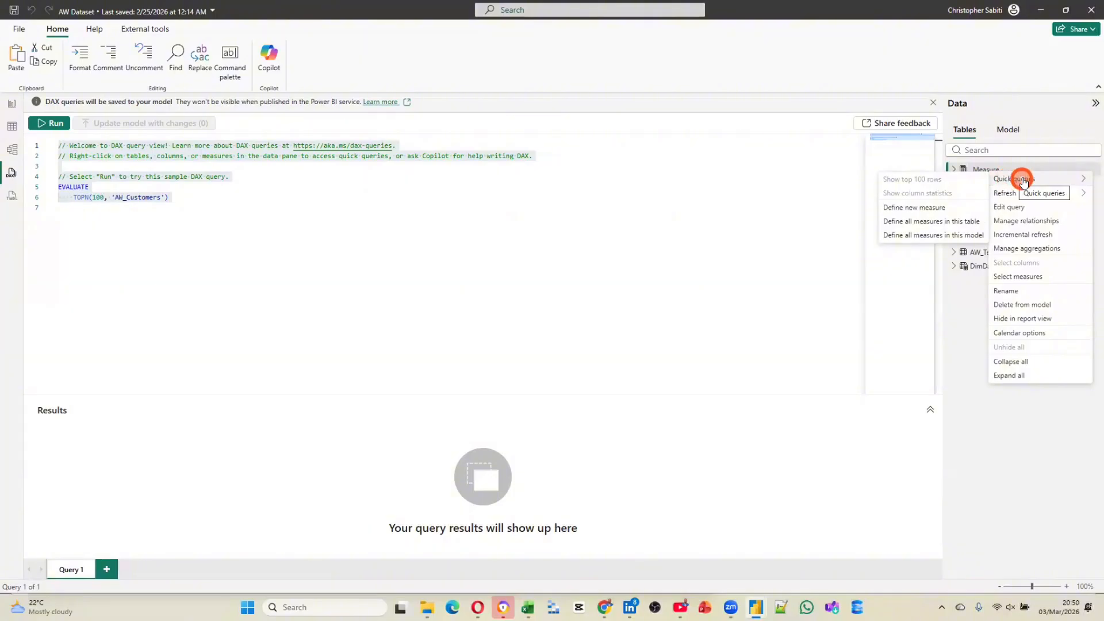
pyautogui.click(913, 208)
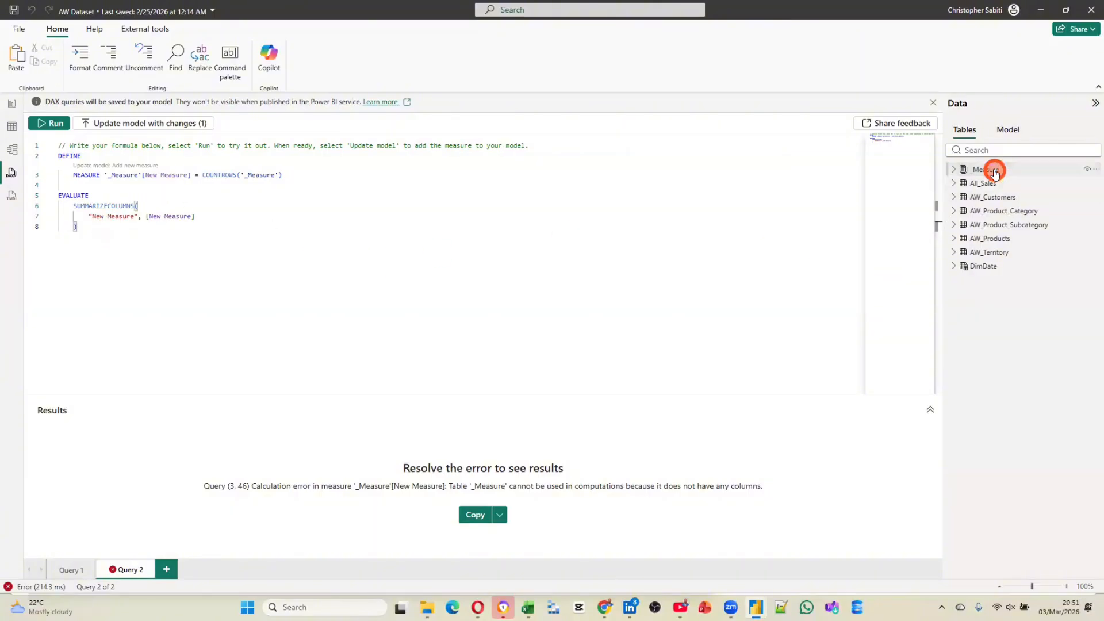
pyautogui.moveTo(995, 172)
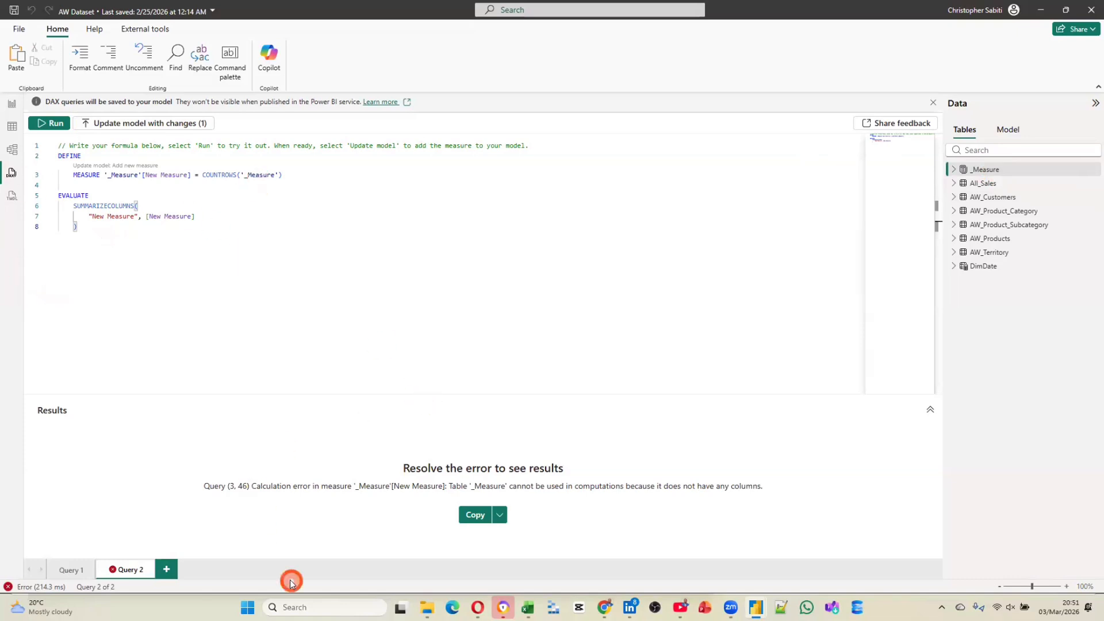
pyautogui.rightClick(121, 569)
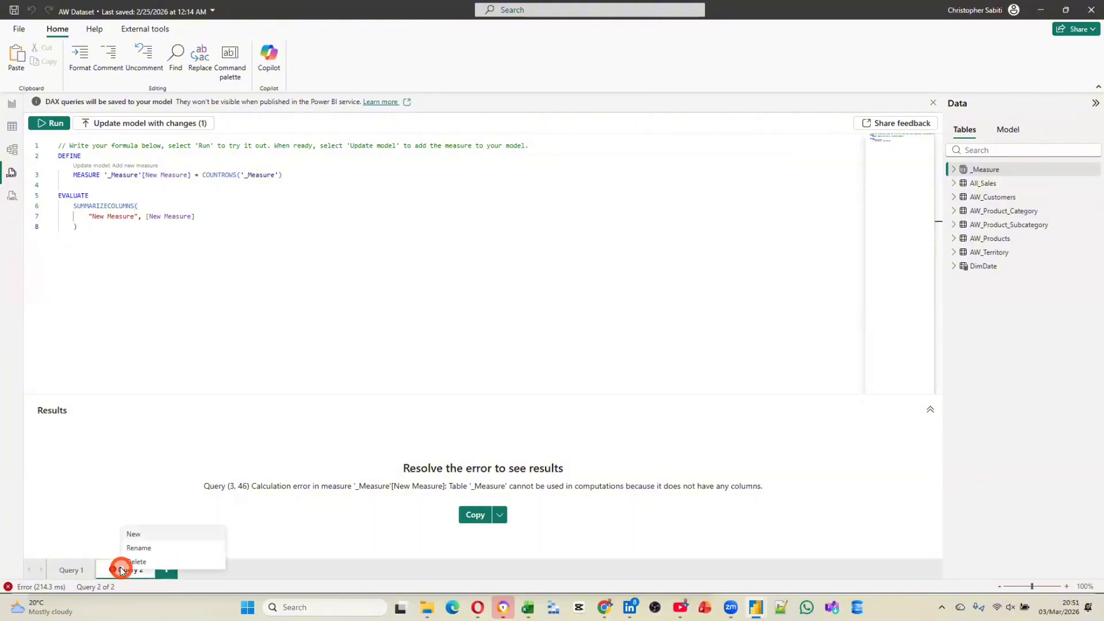
pyautogui.click(137, 561)
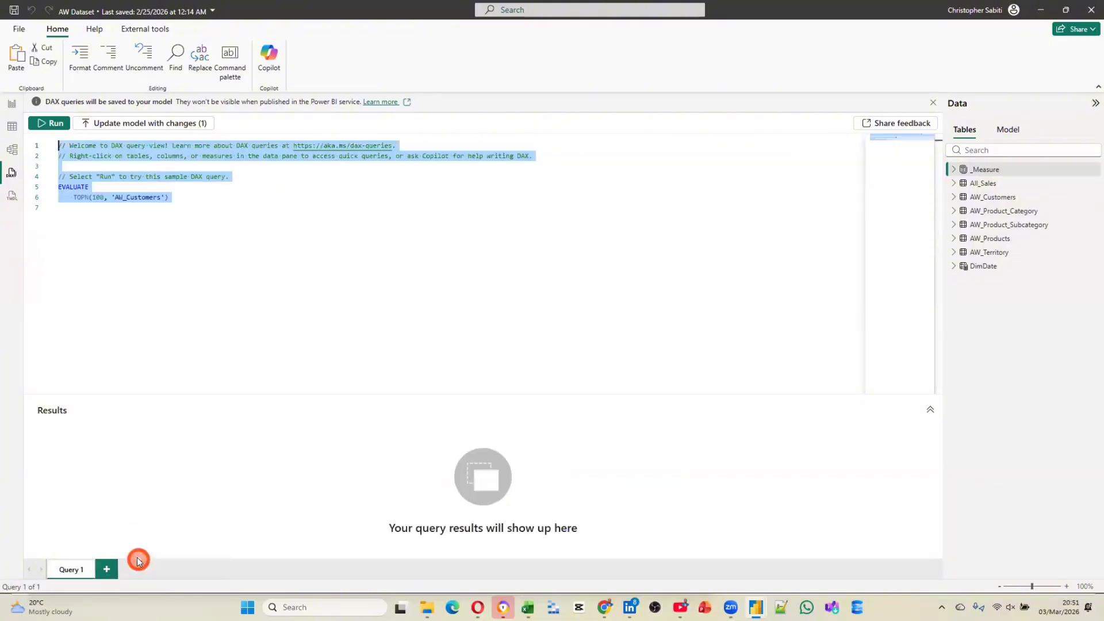
pyautogui.moveTo(400, 607)
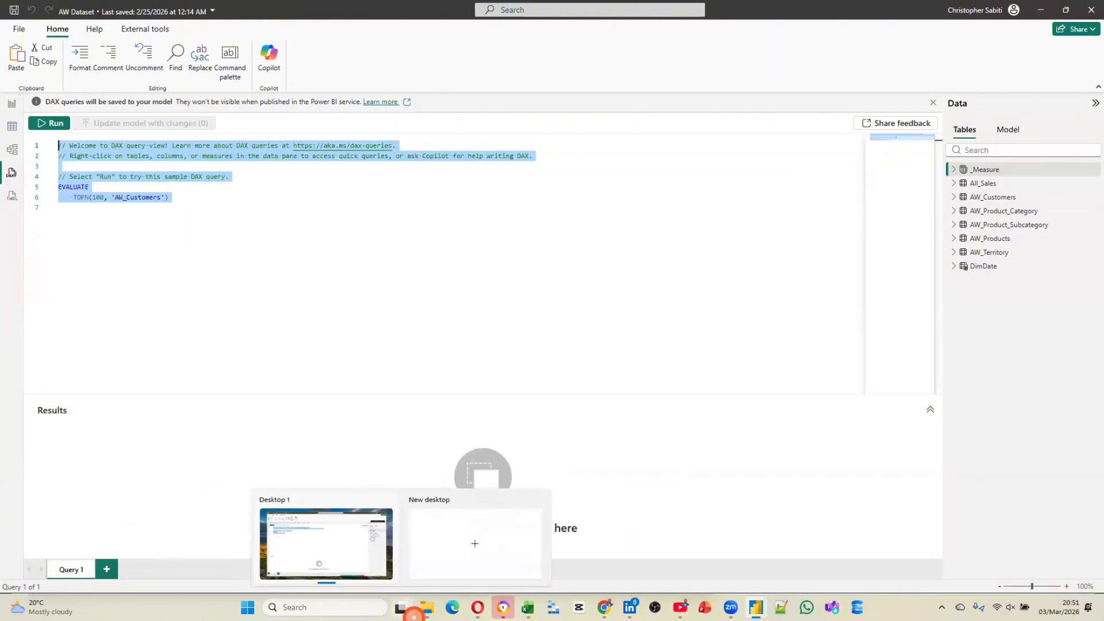
# Step: Switch to ChatGPT in the Opera browser and begin the prompt with "You are a power developer, tasked to develop a report", followed by a blank line
pyautogui.click(503, 608)
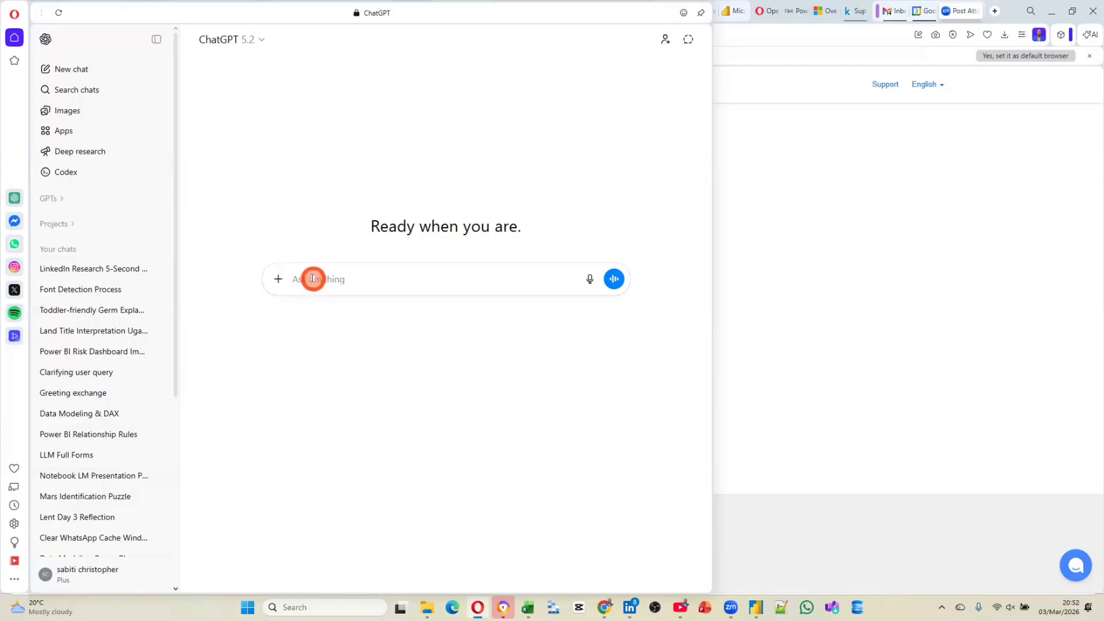
pyautogui.click(312, 278)
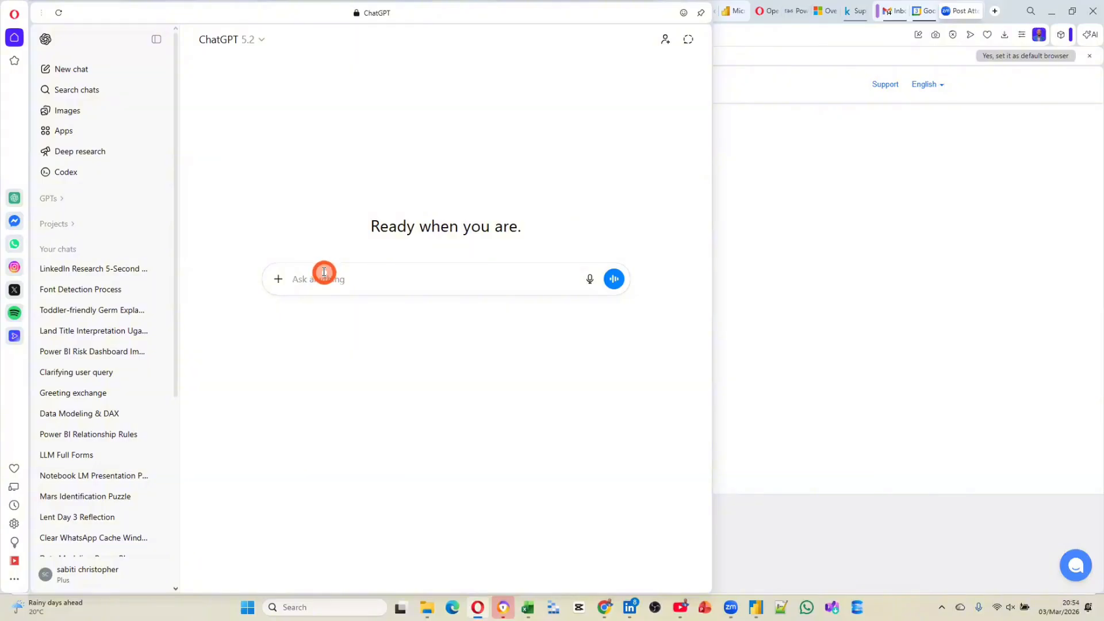
pyautogui.write('Yo')
pyautogui.write('u are a power de')
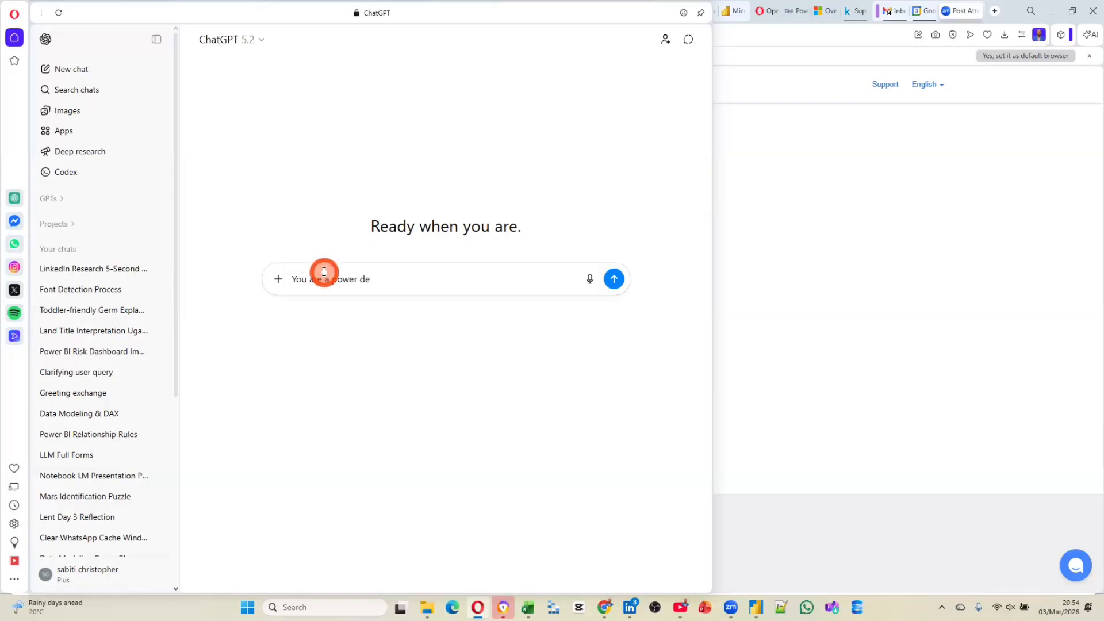
pyautogui.write('veloper')
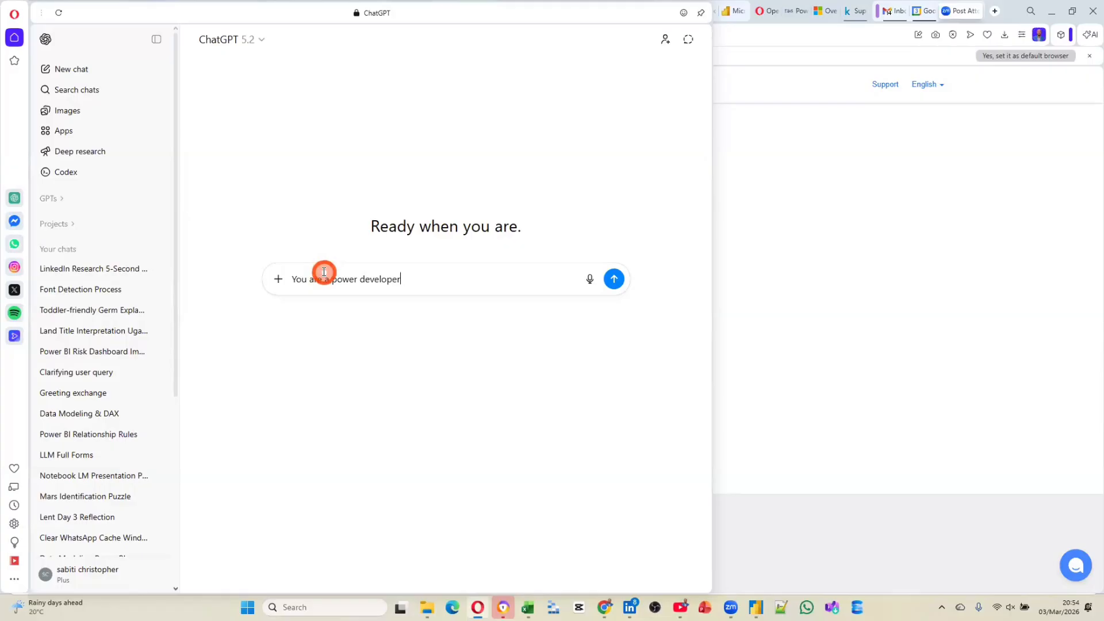
pyautogui.write(', tasked to ')
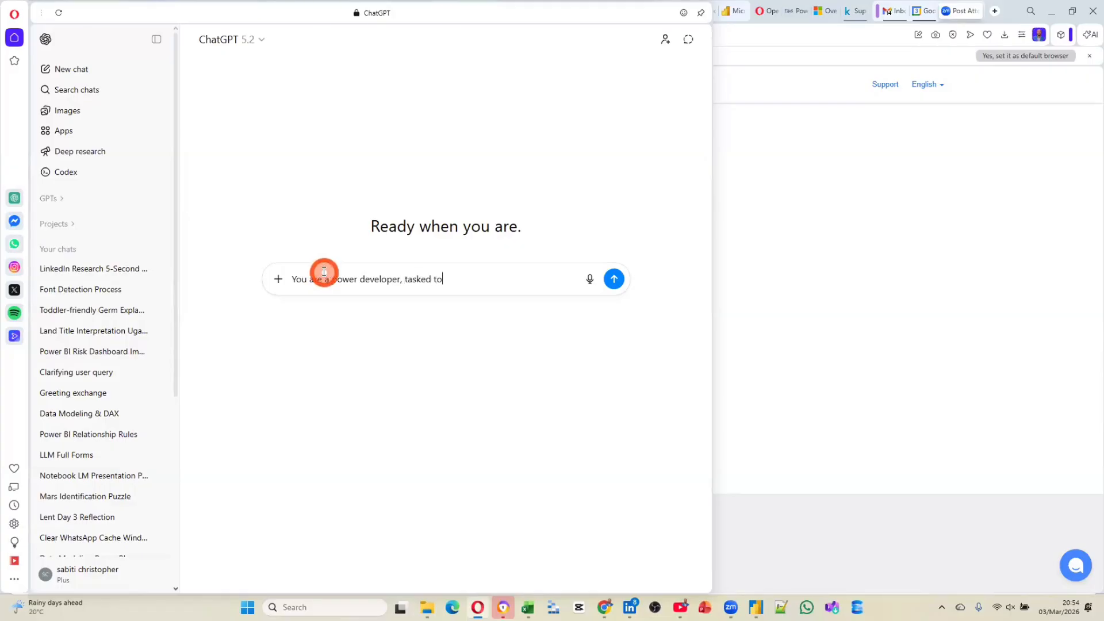
pyautogui.write('develop a re')
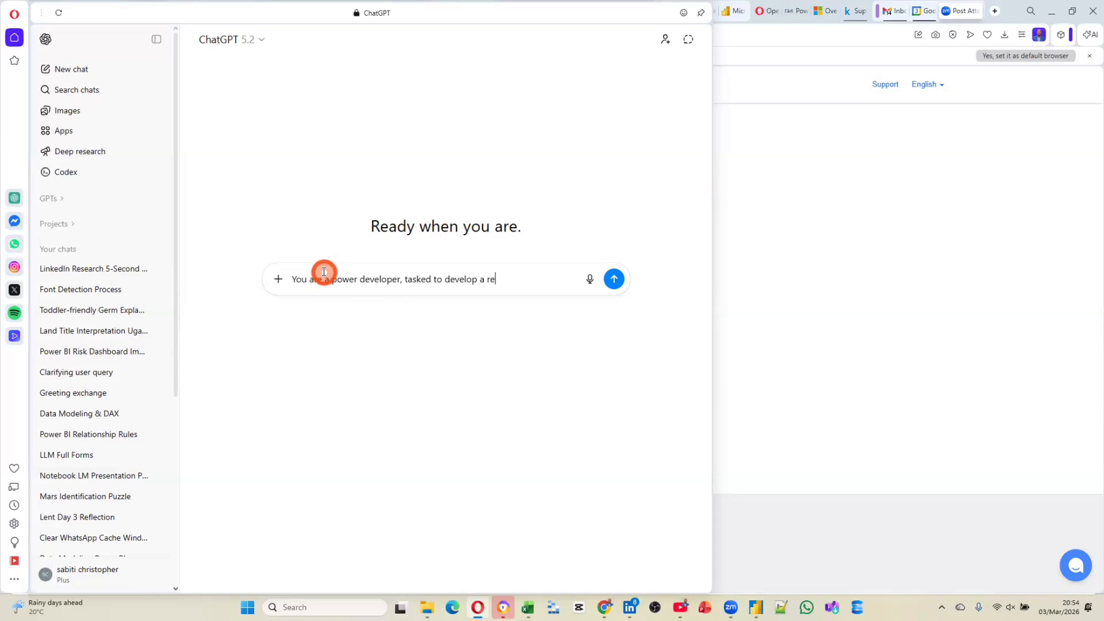
pyautogui.write('port attached')
pyautogui.press('BackSpace')
pyautogui.press('BackSpace')
pyautogui.press('BackSpace')
pyautogui.press('BackSpace')
pyautogui.press('BackSpace')
pyautogui.press('BackSpace')
pyautogui.press('BackSpace')
pyautogui.press('BackSpace')
pyautogui.press('BackSpace')
pyautogui.hotkey('shift', 'Return')
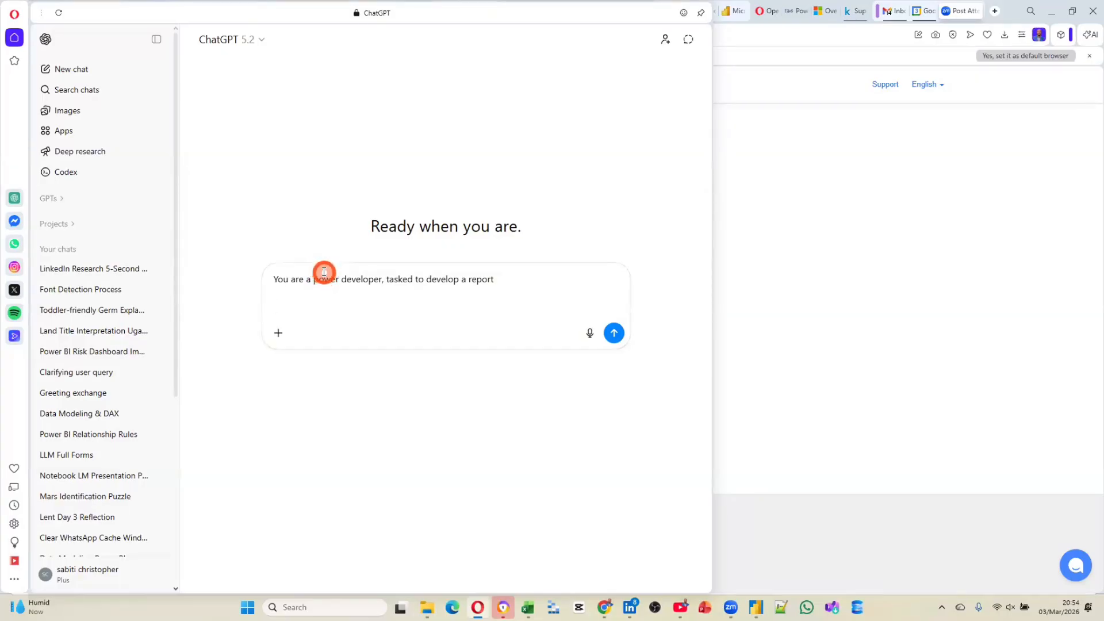
# Step: Continue the prompt with "Attached is wookbook with different sheets, named with Table names in my PowerBI report"
pyautogui.write('Attached is')
pyautogui.write('wook')
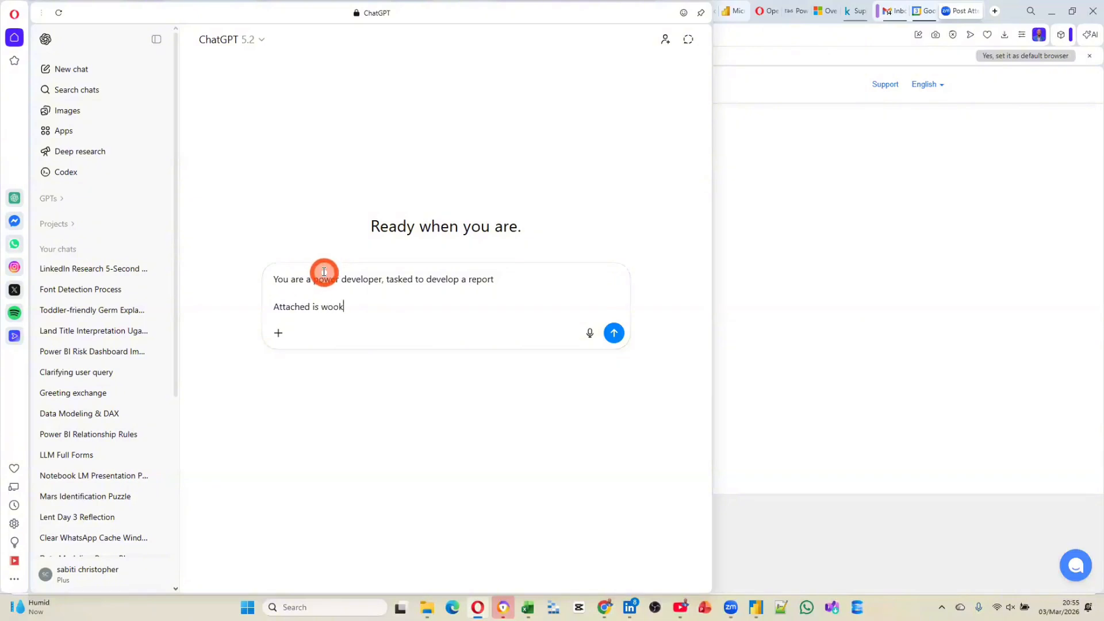
pyautogui.write('book with di')
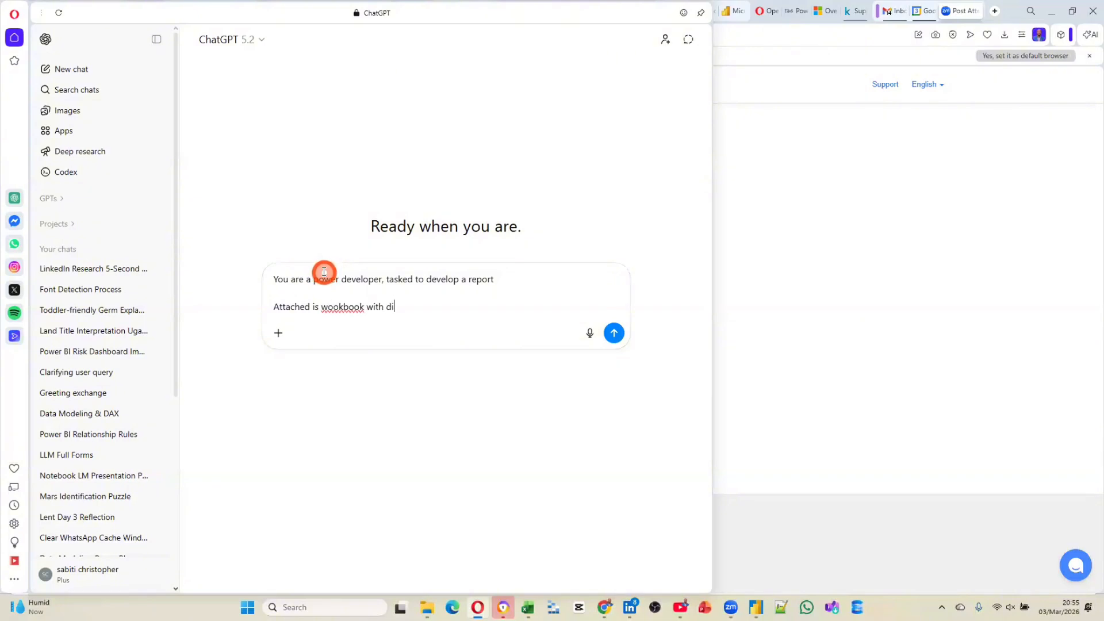
pyautogui.write('fferent sheets ')
pyautogui.write(' named ')
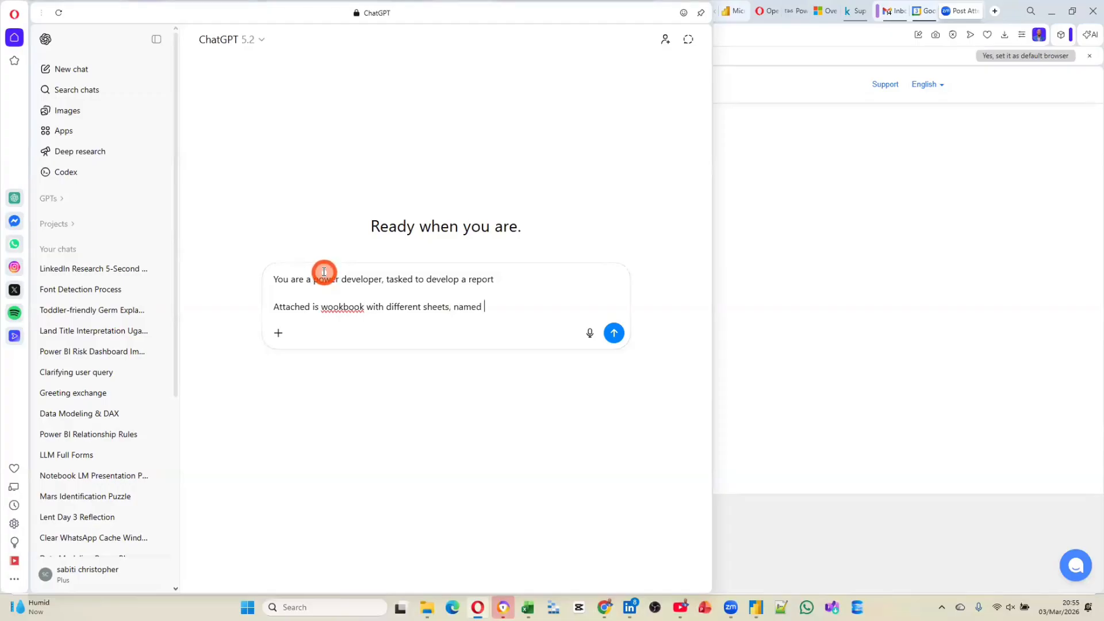
pyautogui.write('with Table')
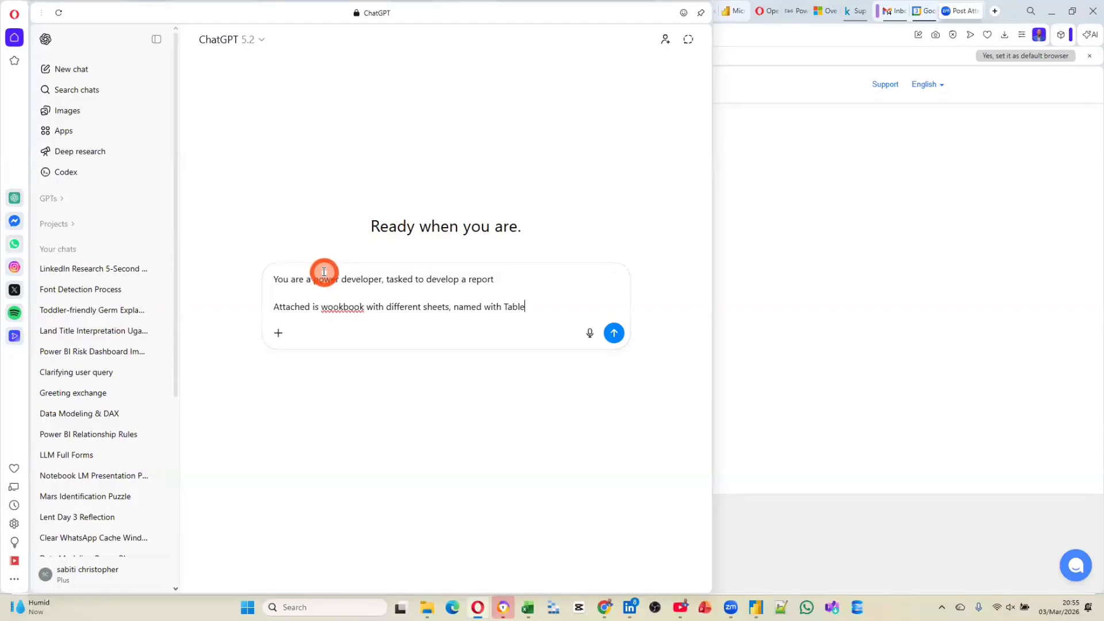
pyautogui.write(' names in my PowerBI ')
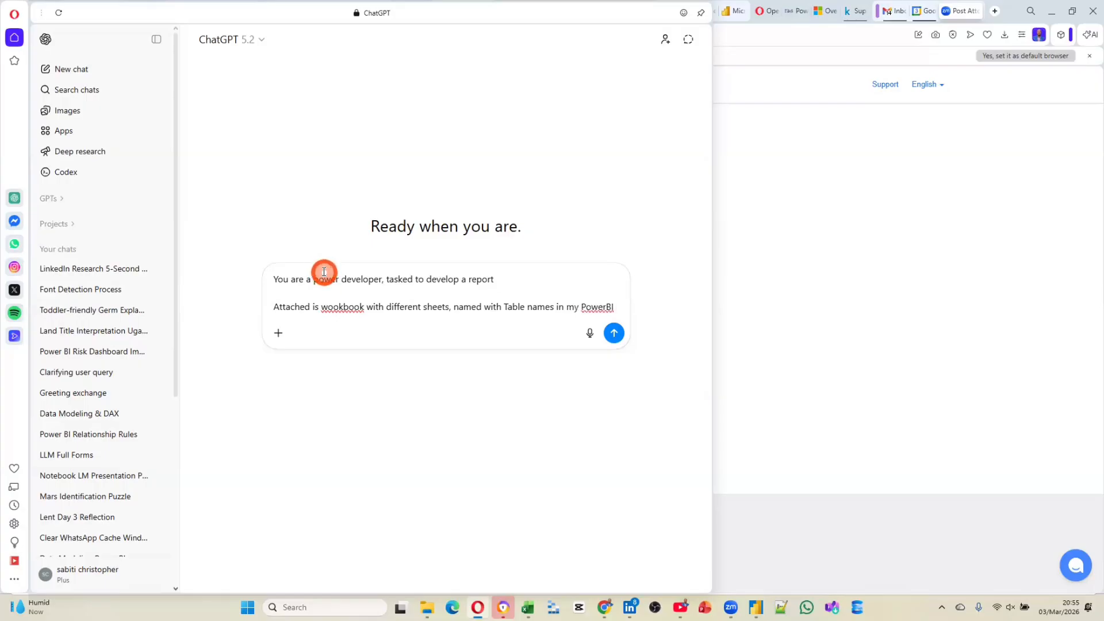
pyautogui.write('report')
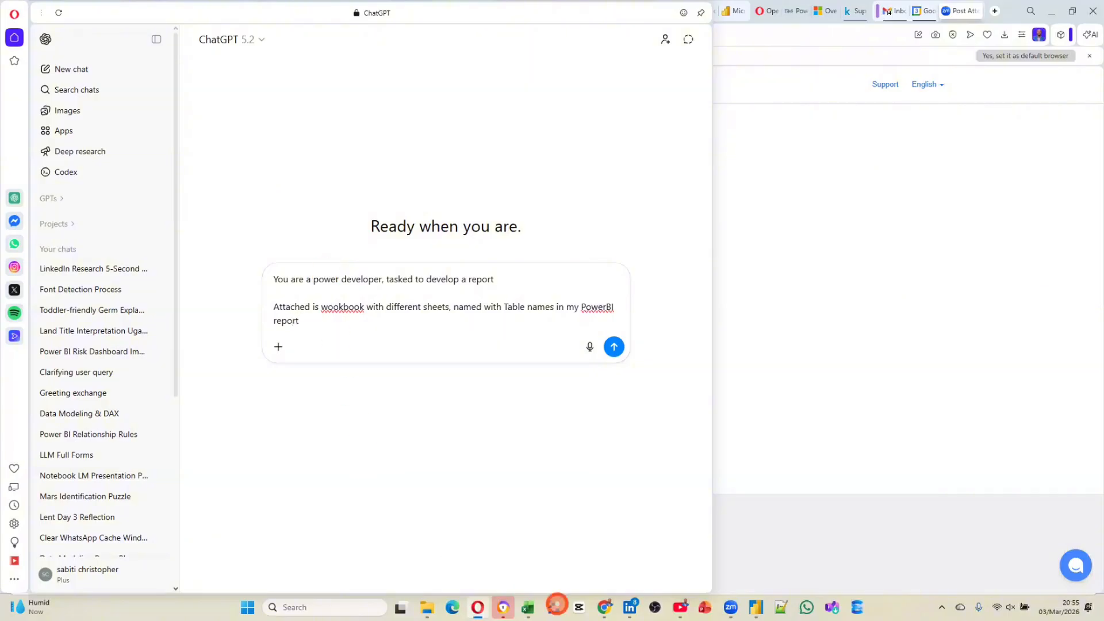
# Step: Switch to the Book1 workbook in Excel and choose the Module 5 folder of Jan 2026 PowerBI Class as its save location
pyautogui.click(528, 608)
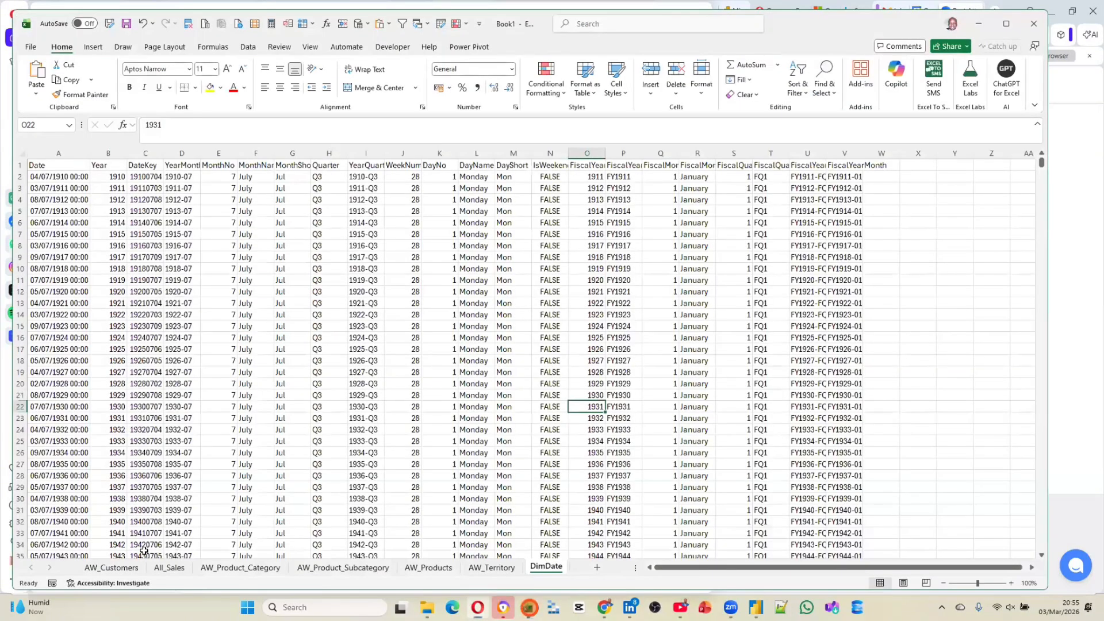
pyautogui.moveTo(132, 562); pyautogui.dragTo(237, 581)
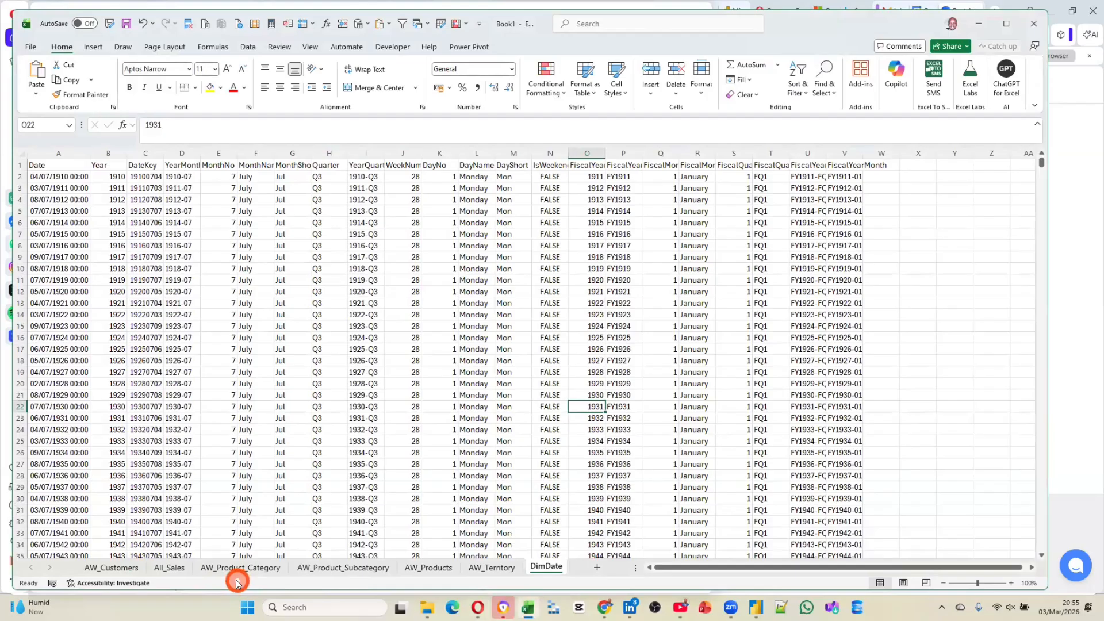
pyautogui.click(66, 24)
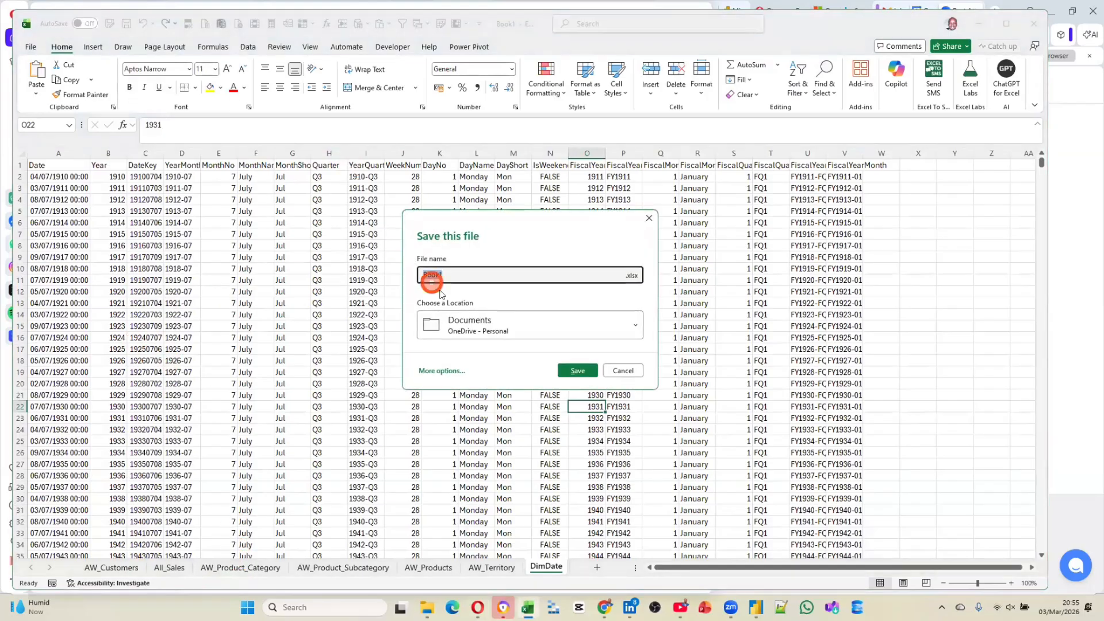
pyautogui.click(436, 371)
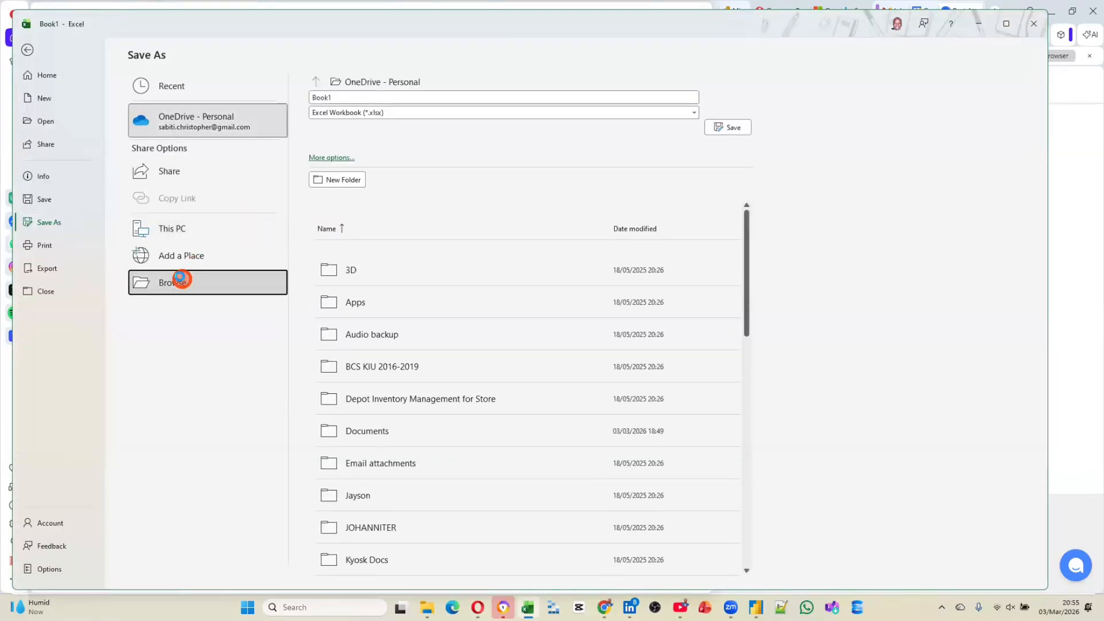
pyautogui.click(342, 266)
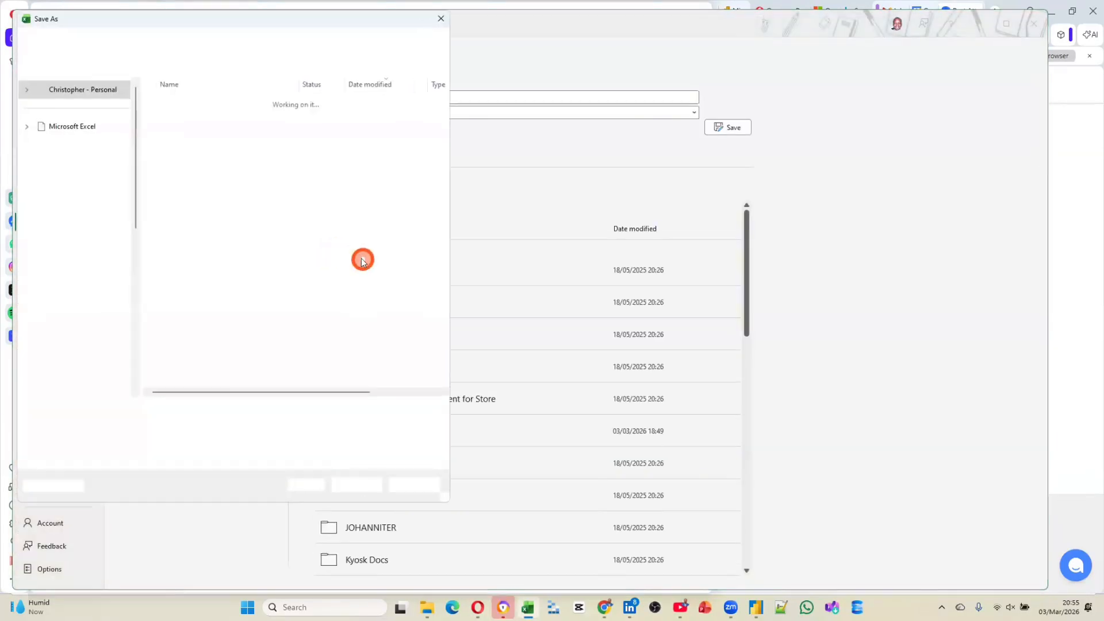
pyautogui.click(81, 177)
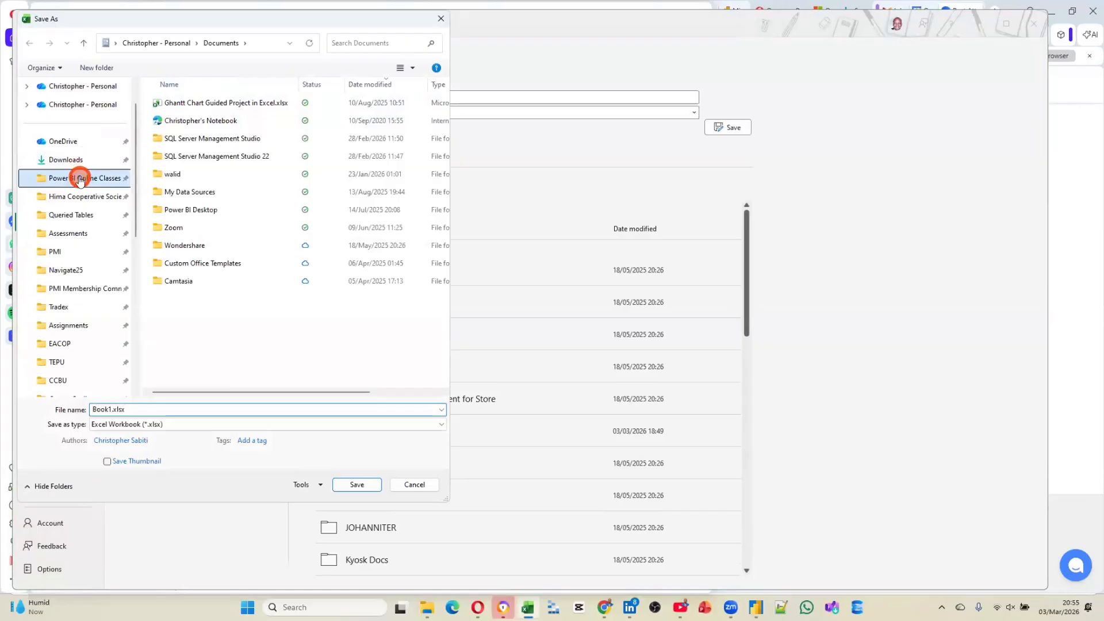
pyautogui.click(183, 122)
pyautogui.doubleClick(187, 122)
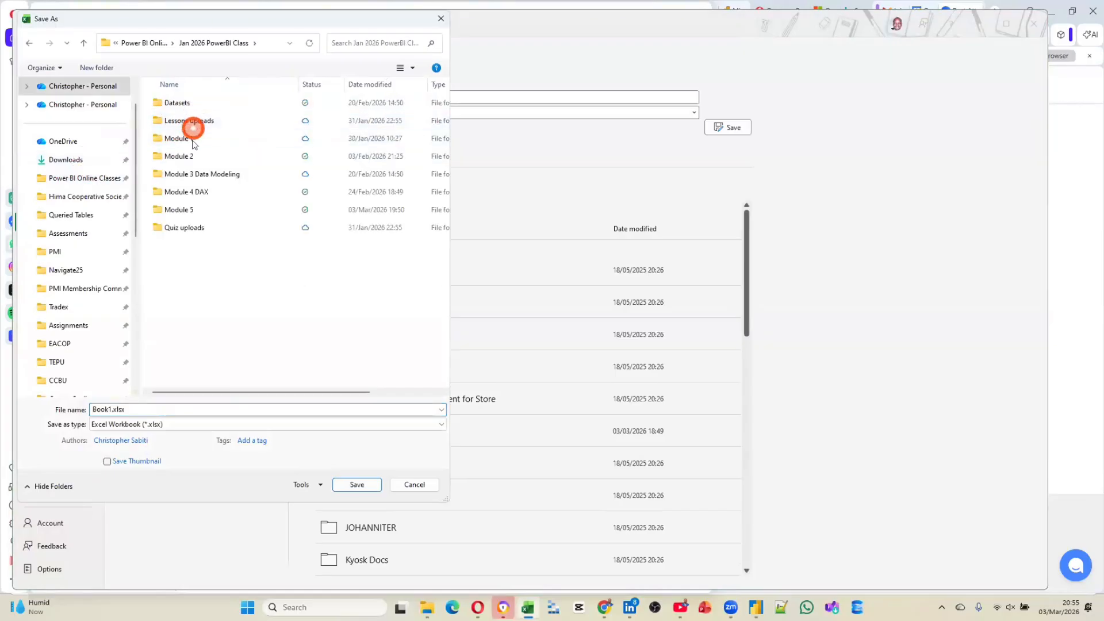
pyautogui.doubleClick(184, 209)
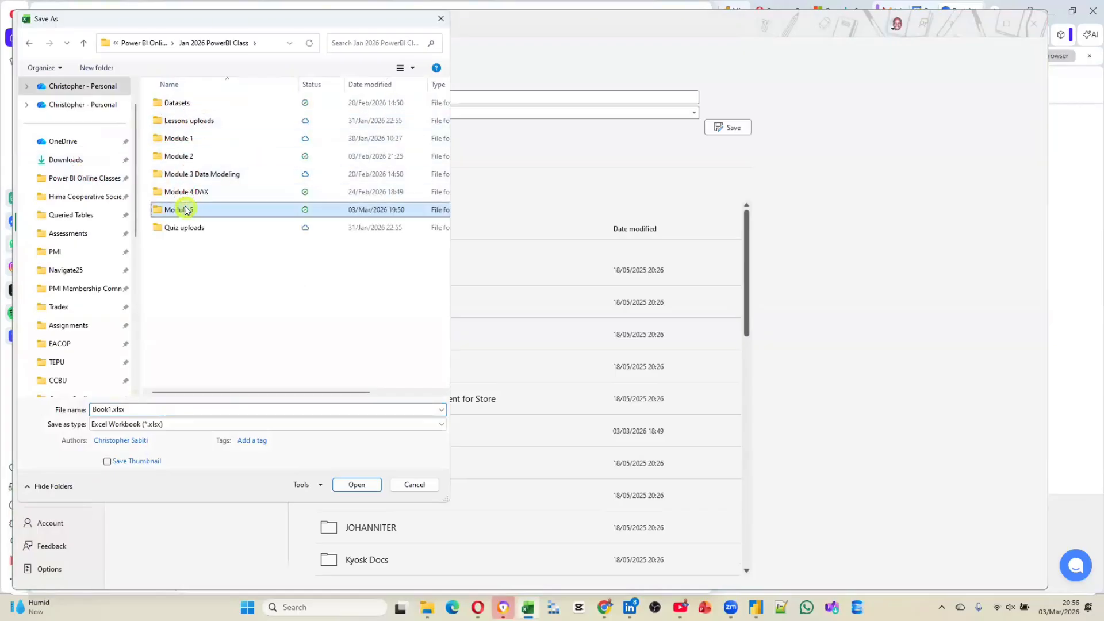
# Step: Save the workbook as "AI prompting" in Excel Workbook format and minimize Excel
pyautogui.doubleClick(122, 408)
pyautogui.write('AI pr')
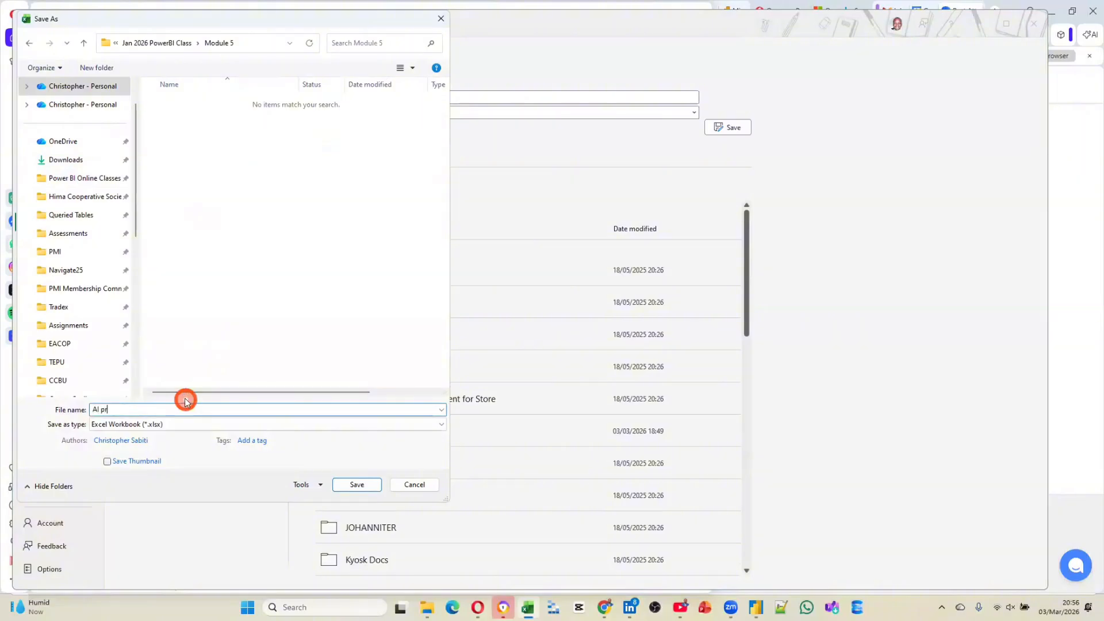
pyautogui.write('ompting')
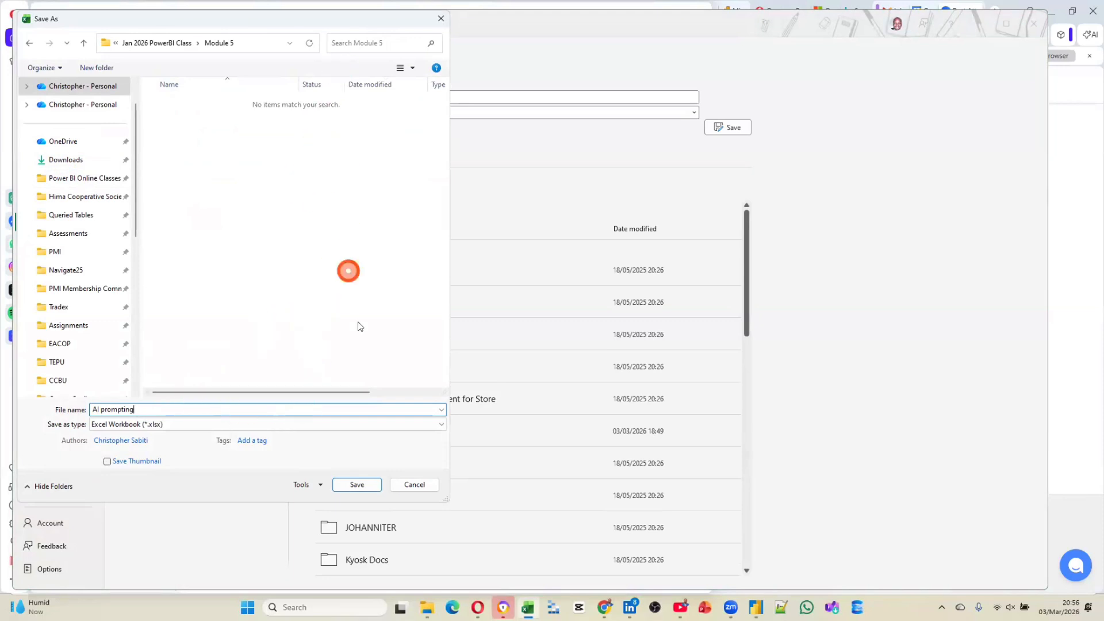
pyautogui.click(349, 485)
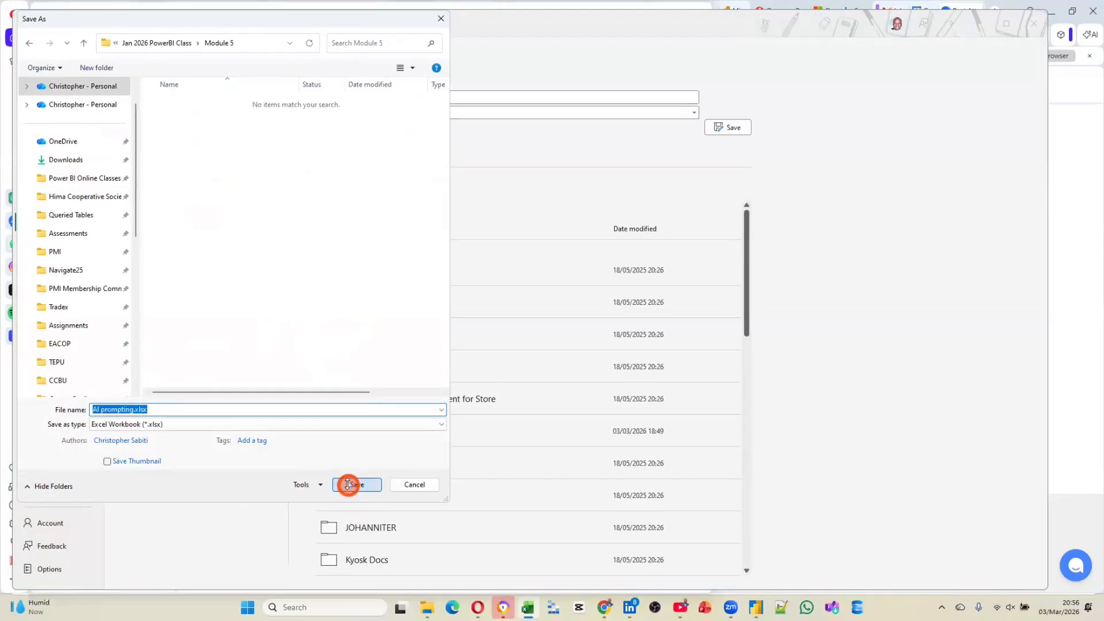
pyautogui.click(347, 485)
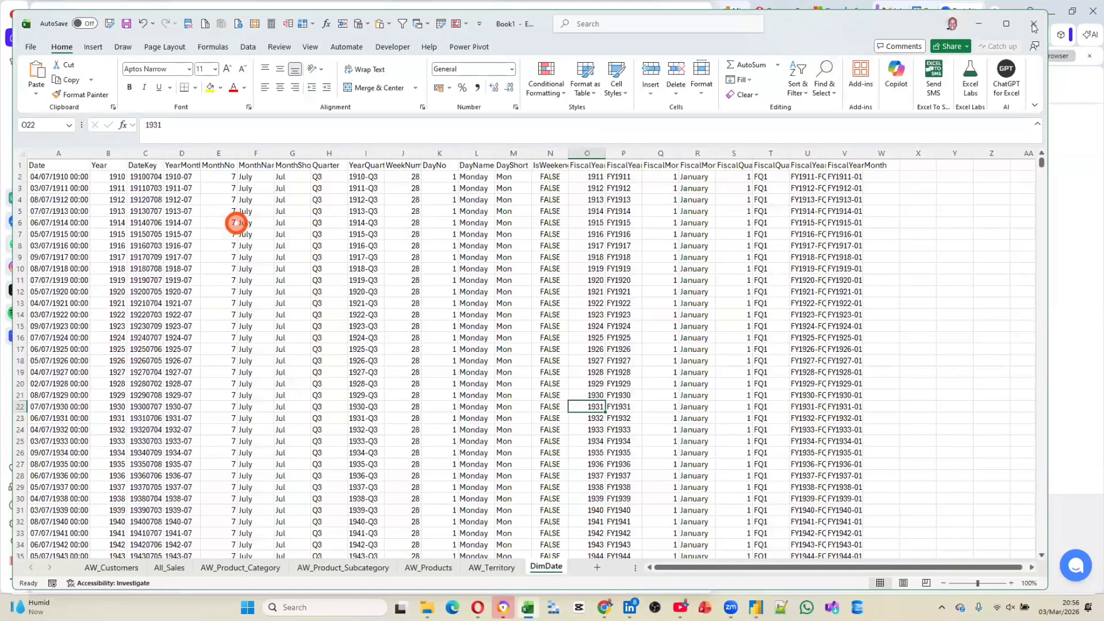
pyautogui.click(980, 24)
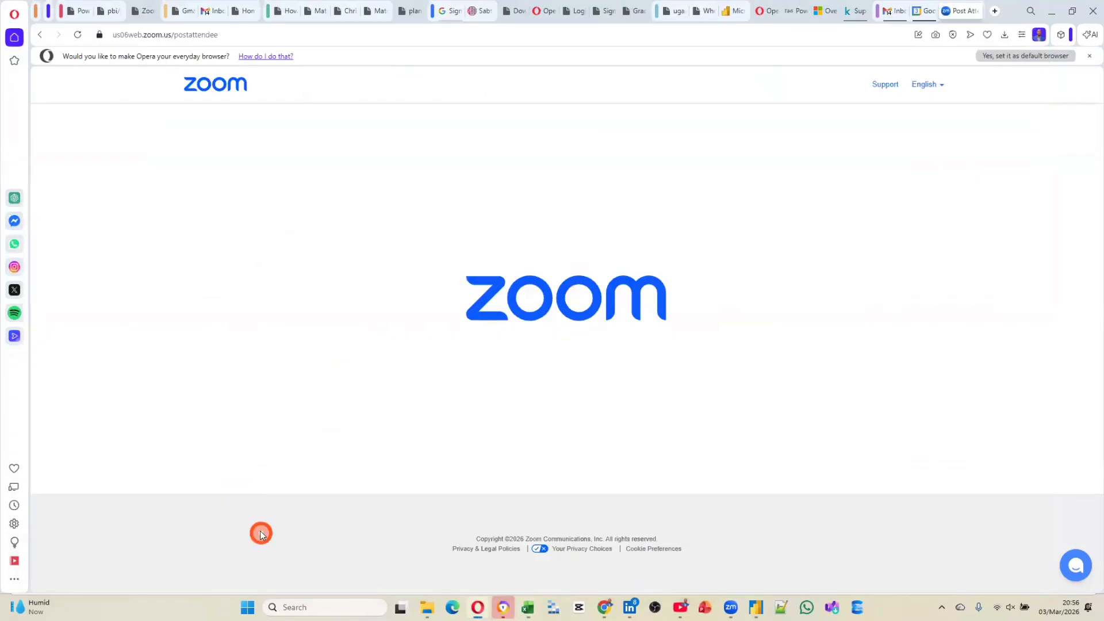
# Step: Return to the ChatGPT prompt and add the line "Also attached is a screenshot of my semantic model, with the correct relationships", followed by a blank line
pyautogui.click(14, 197)
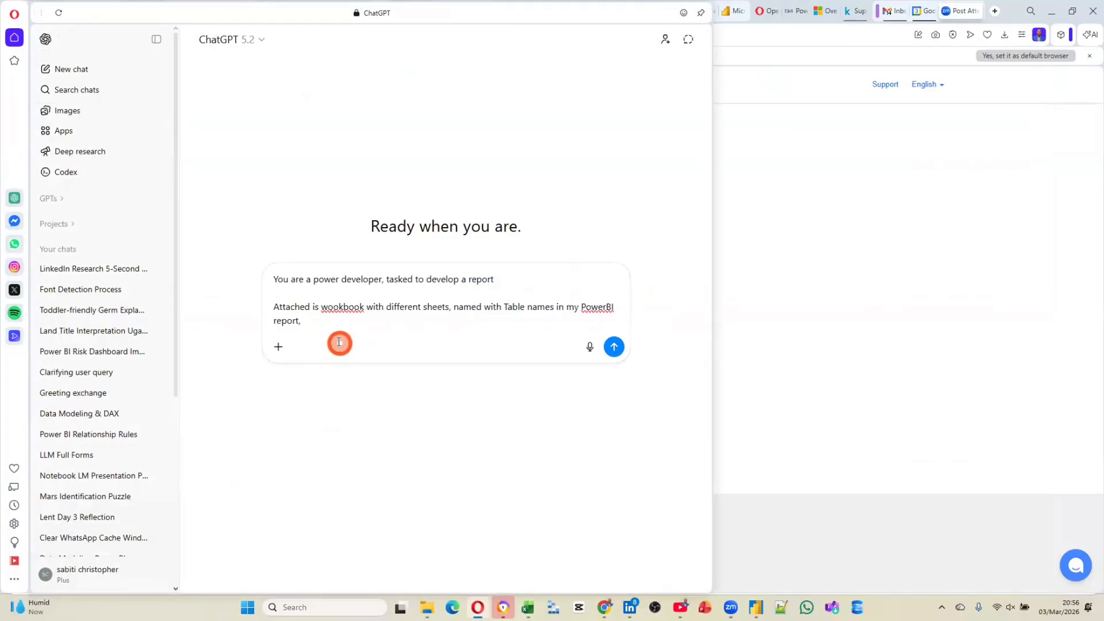
pyautogui.hotkey('shift', 'Return')
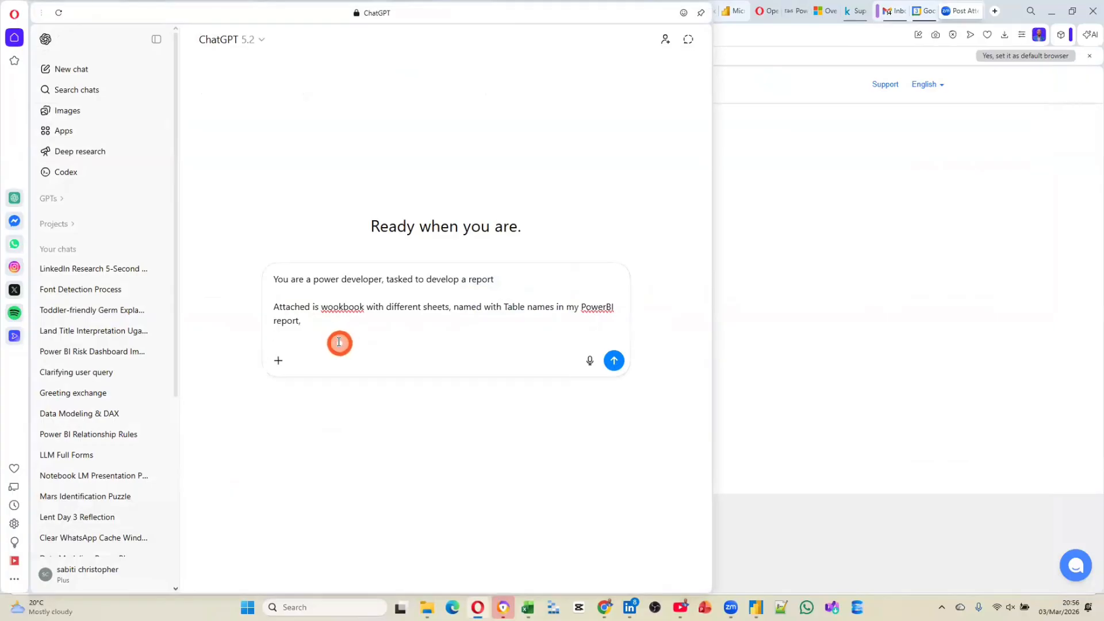
pyautogui.write('Also attached is a screenshot of my sem')
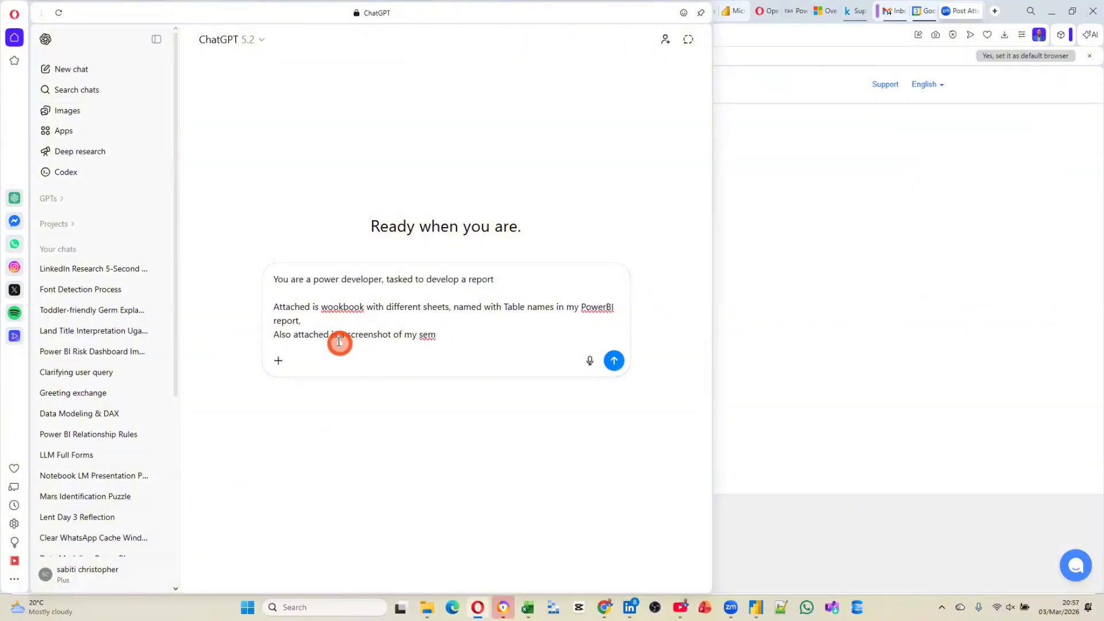
pyautogui.write('antic model, with the correct re')
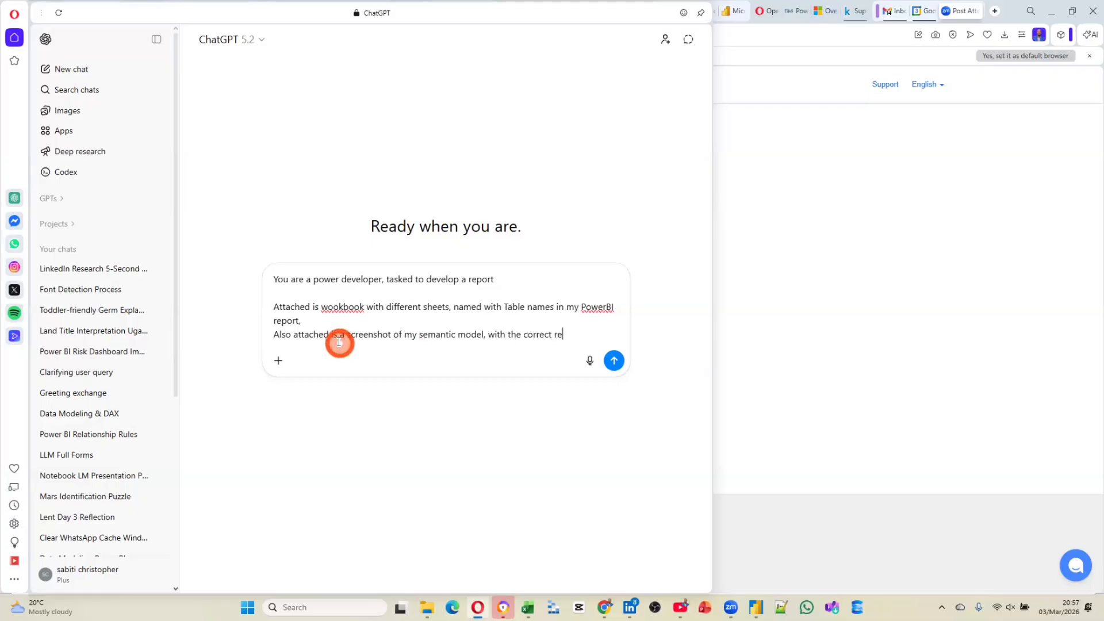
pyautogui.write('lationships')
pyautogui.hotkey('shift', 'Return')
pyautogui.hotkey('shift', 'Return')
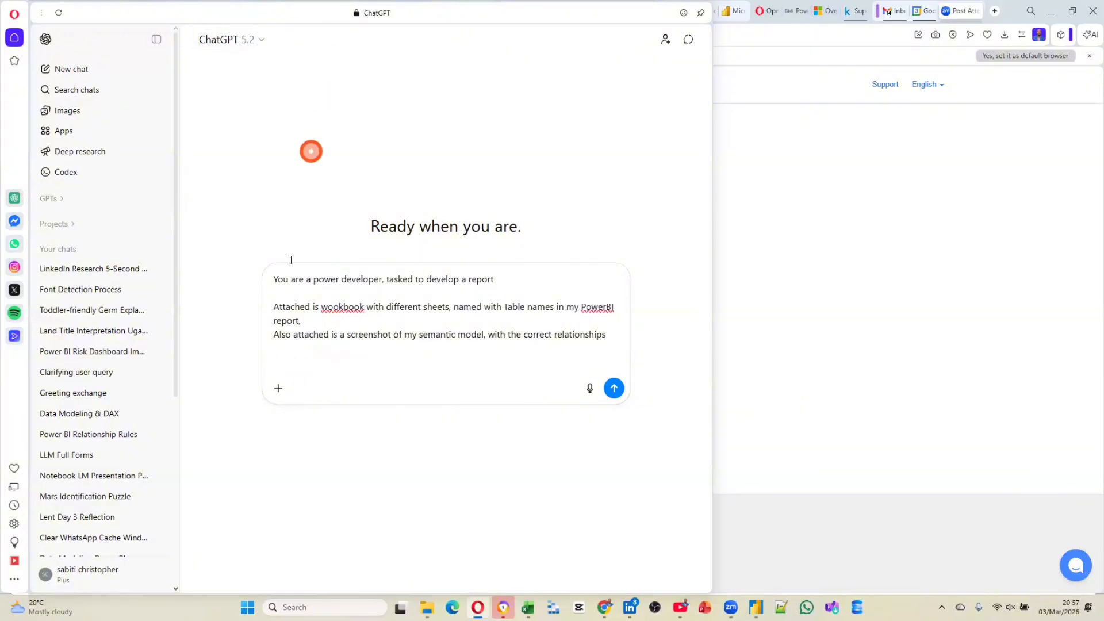
# Step: Attach the downloaded "sematic model" image to the prompt
pyautogui.click(281, 393)
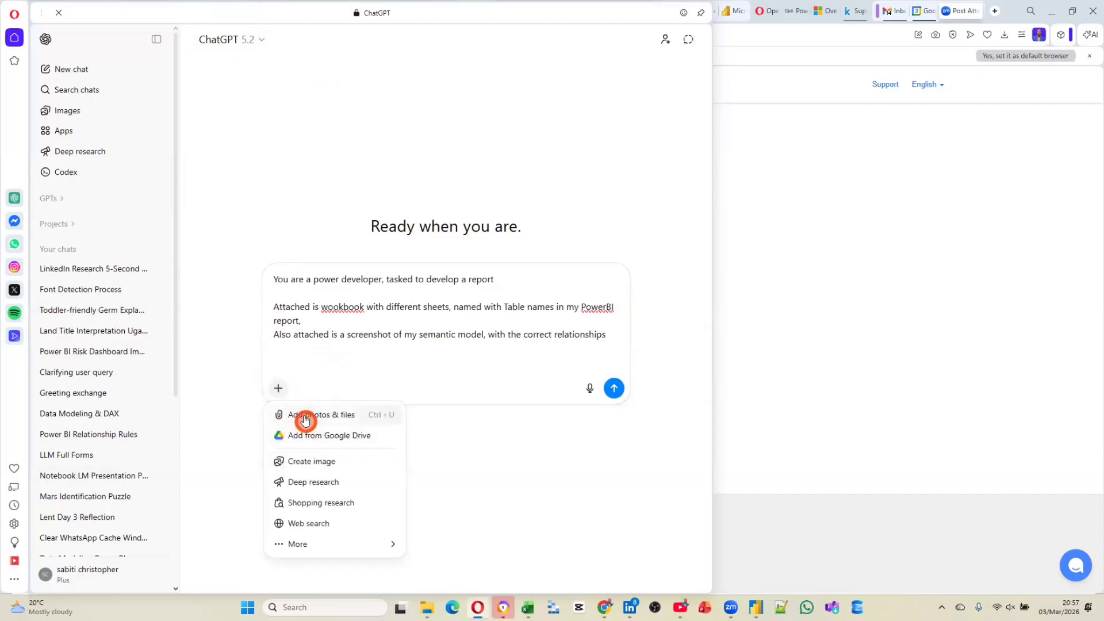
pyautogui.click(305, 415)
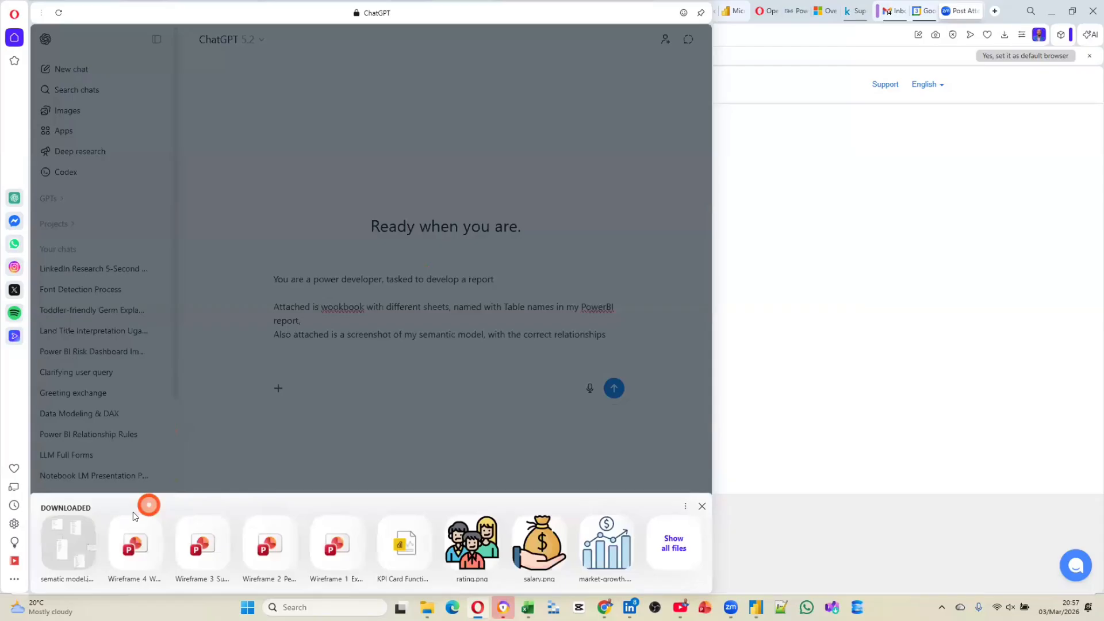
pyautogui.click(118, 545)
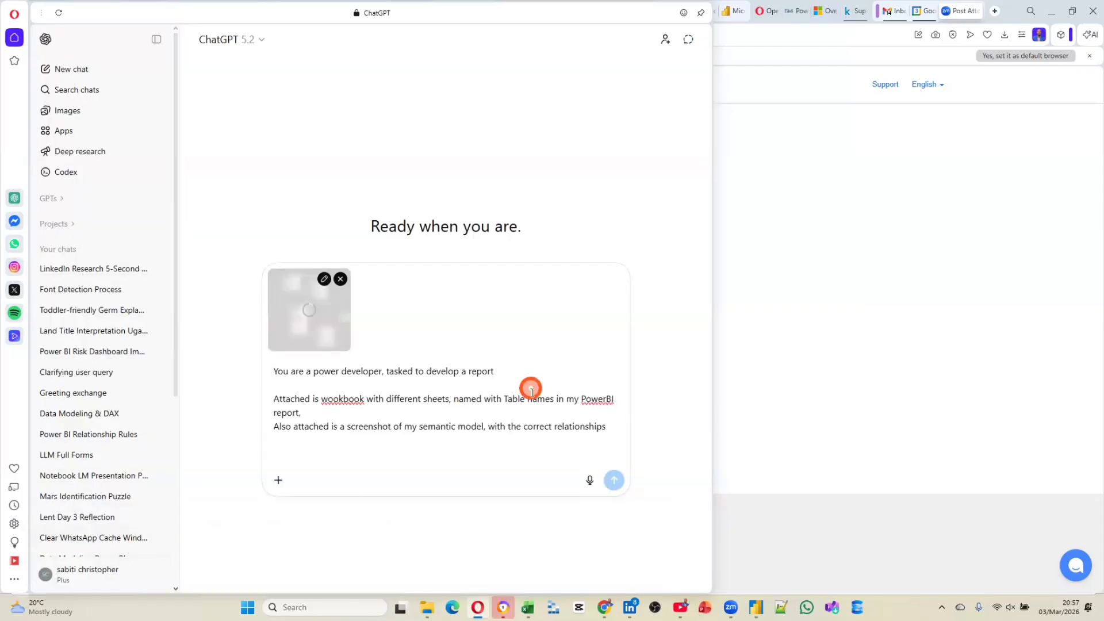
# Step: Start adding a file to the prompt and browse to Power BI Online Classes > Jan 2026 PowerBI Class > Module 5
pyautogui.click(278, 480)
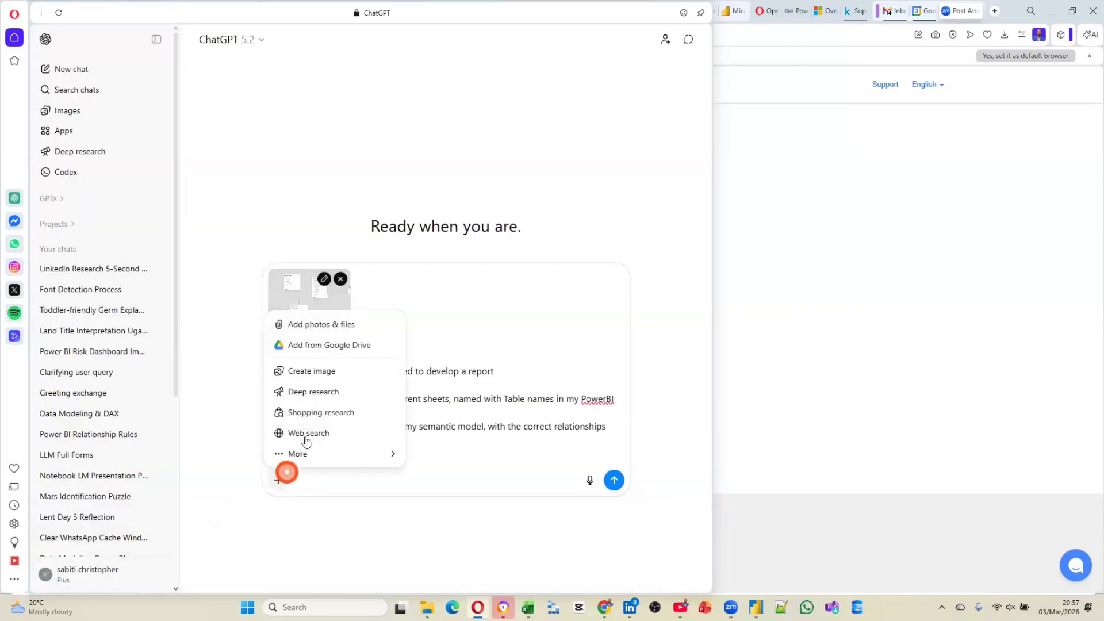
pyautogui.click(321, 335)
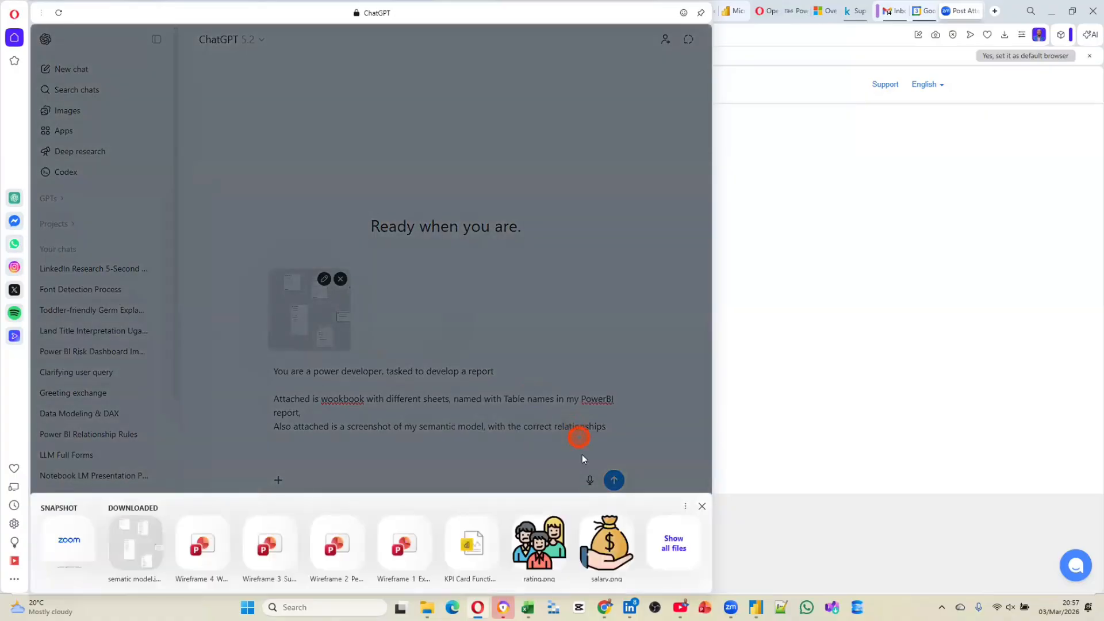
pyautogui.click(670, 545)
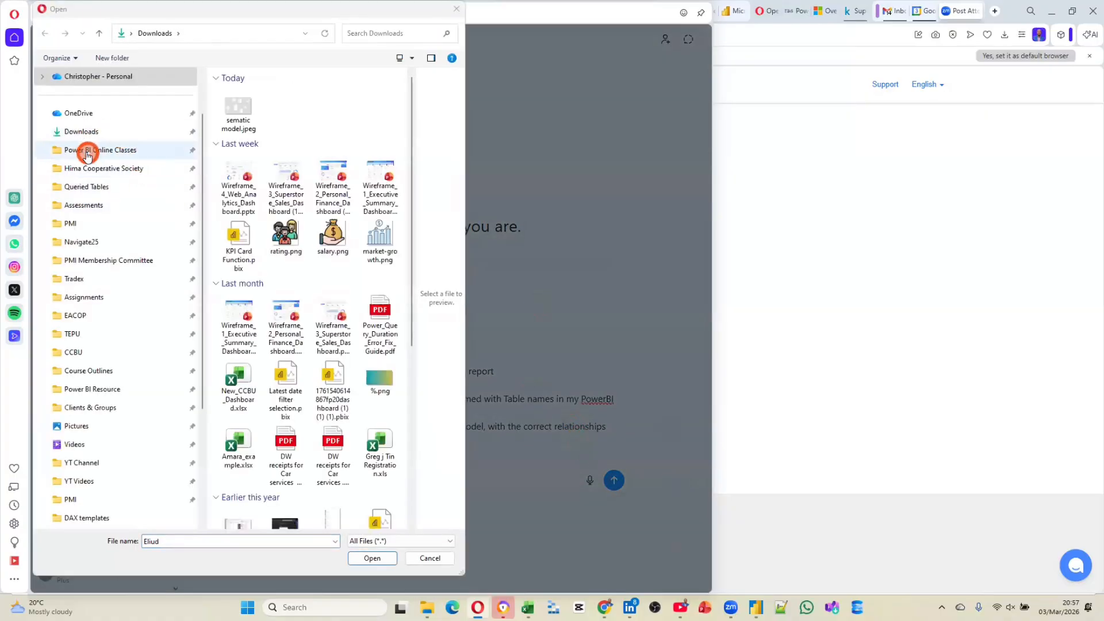
pyautogui.click(172, 149)
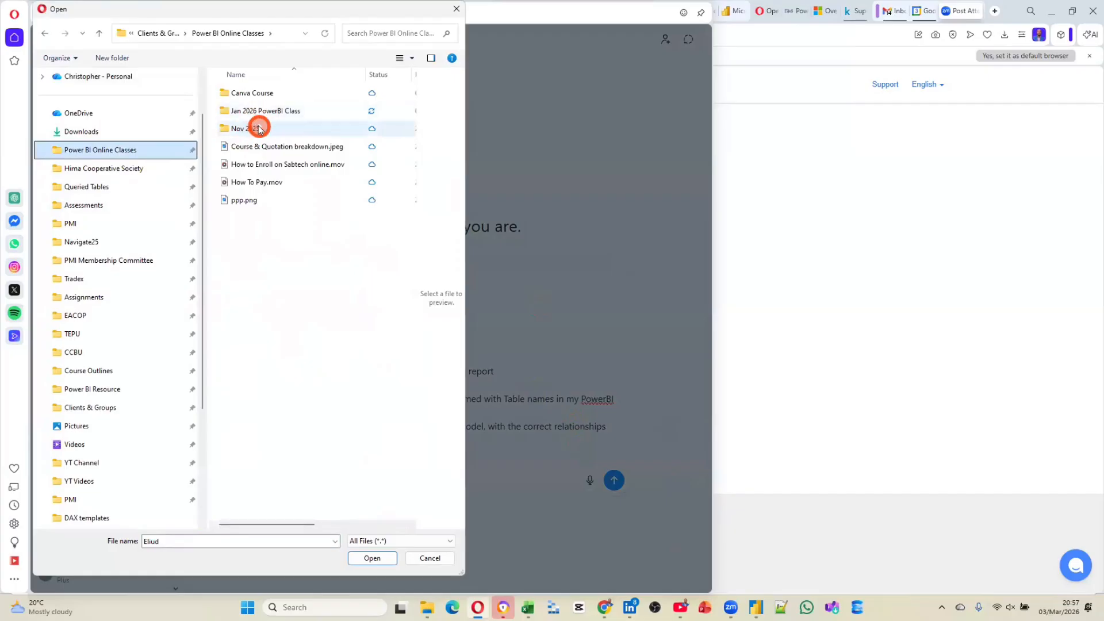
pyautogui.doubleClick(246, 111)
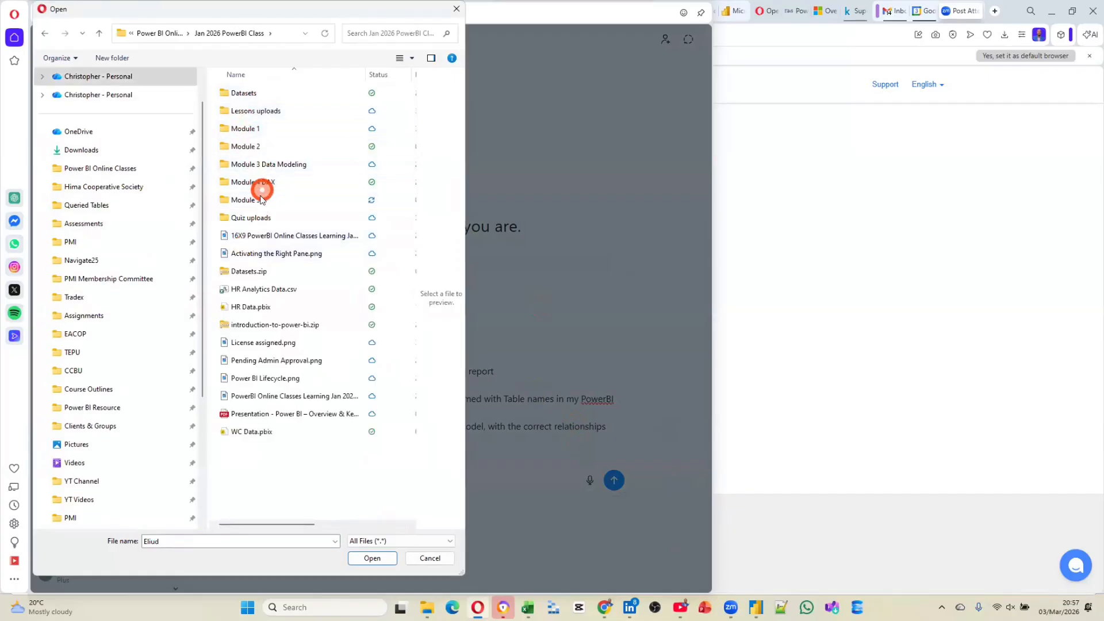
pyautogui.click(260, 200)
pyautogui.doubleClick(260, 200)
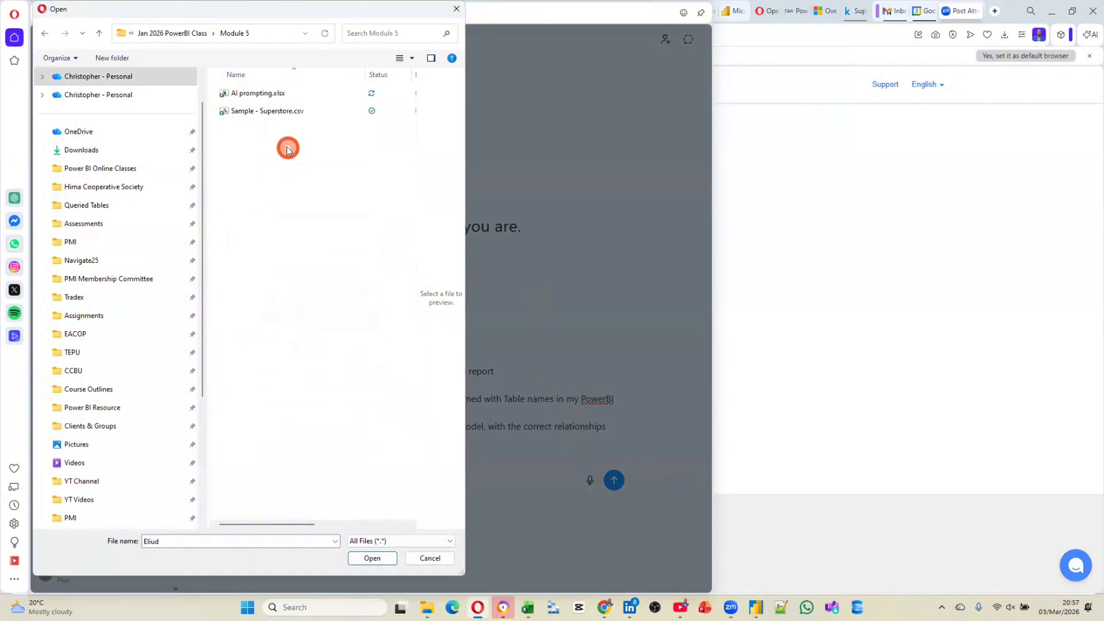
# Step: Try to attach AI prompting.xlsx to the prompt while the workbook is still open in Excel
pyautogui.click(266, 92)
pyautogui.press('Return')
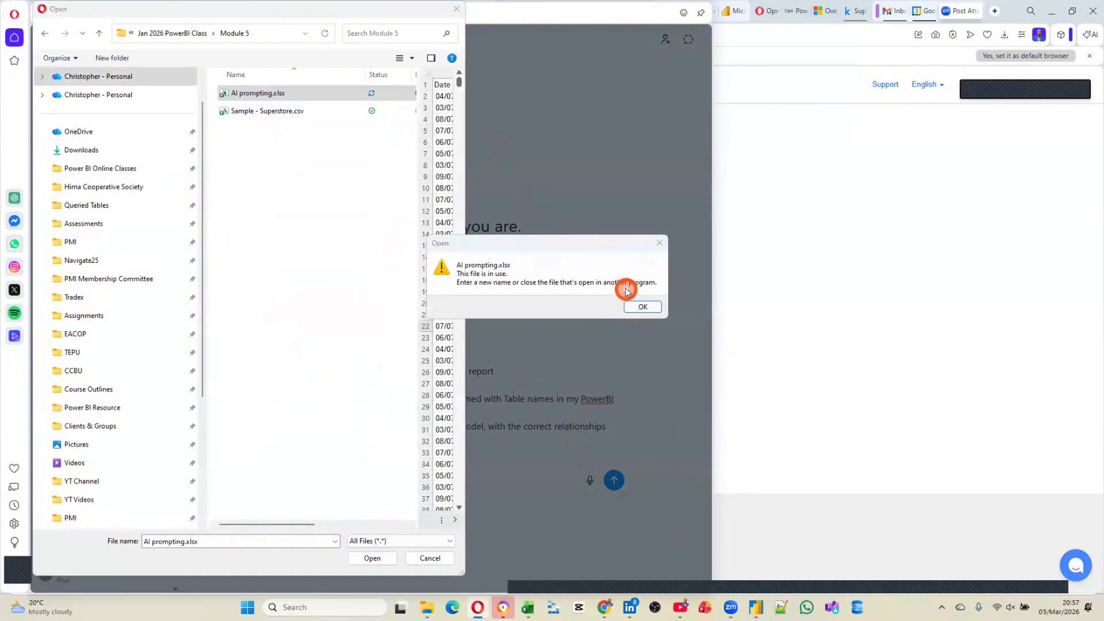
pyautogui.click(535, 605)
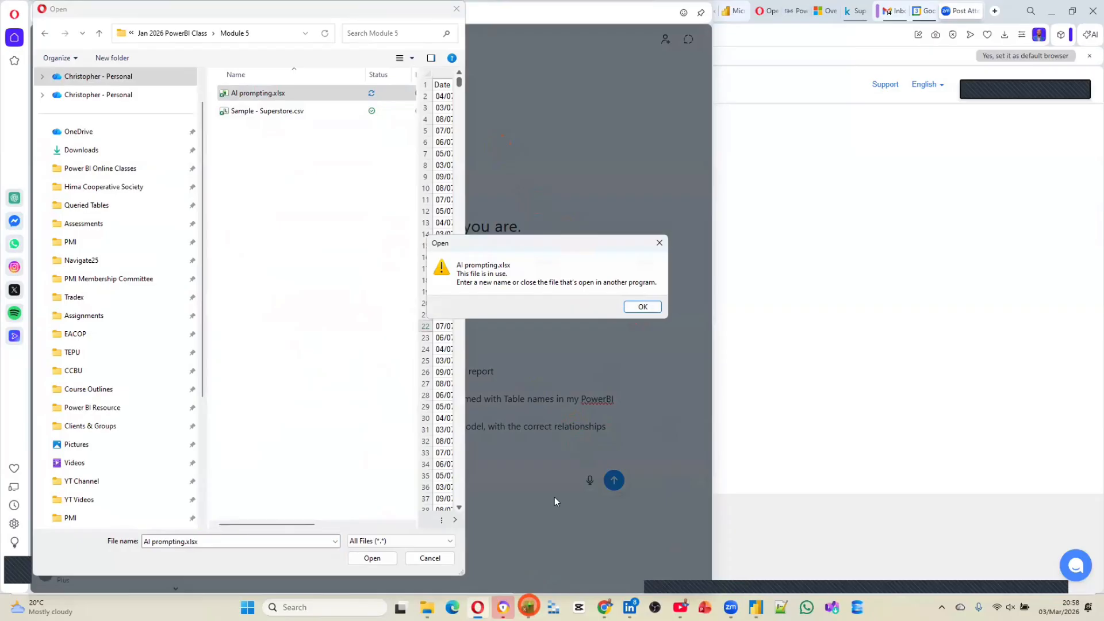
pyautogui.click(643, 307)
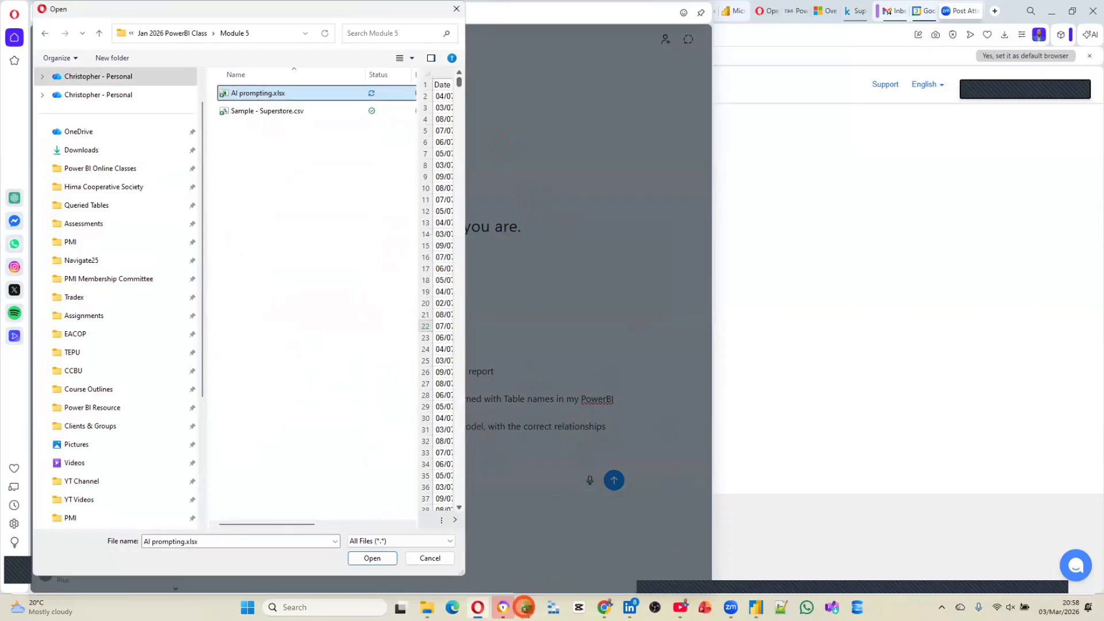
# Step: Close the AI prompting workbook in Excel and attach AI prompting.xlsx from the Module 5 folder to the prompt
pyautogui.moveTo(543, 596)
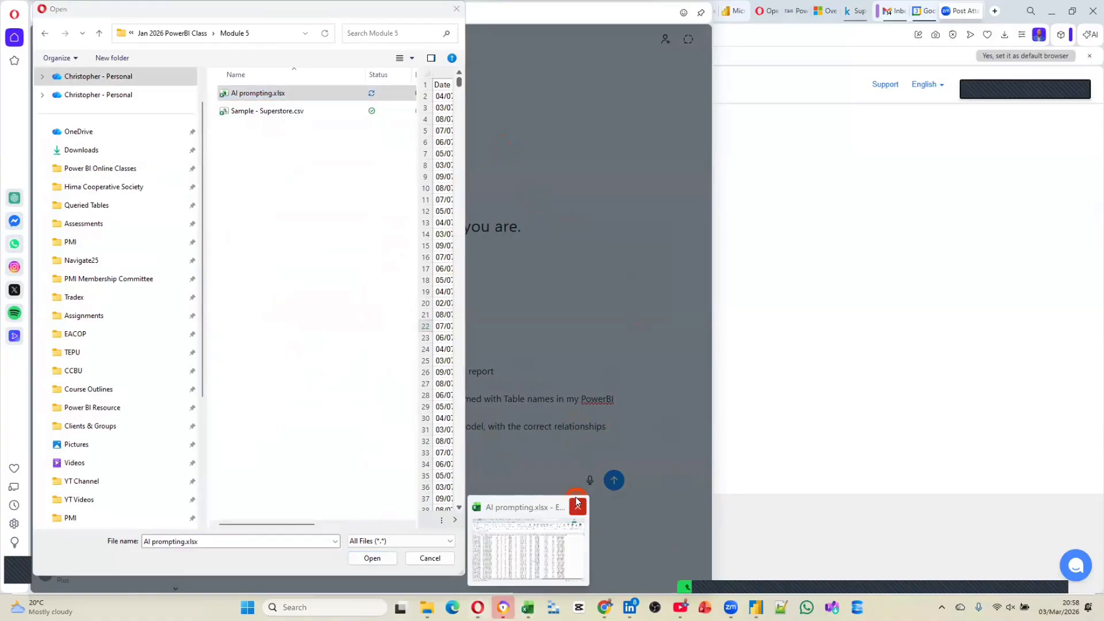
pyautogui.click(578, 502)
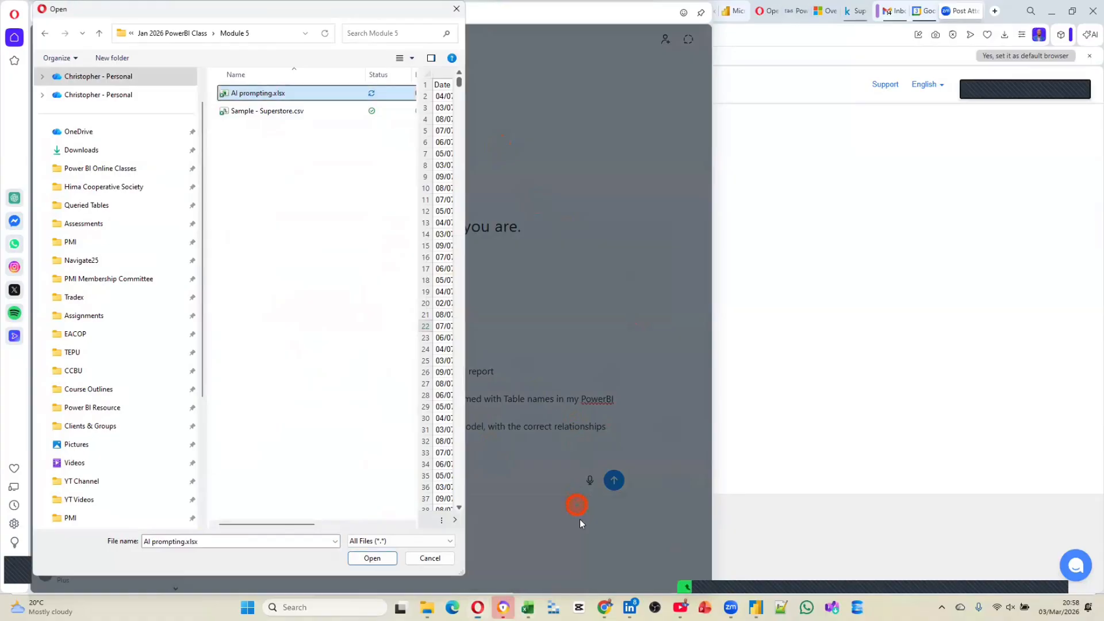
pyautogui.click(253, 155)
pyautogui.click(259, 95)
pyautogui.doubleClick(259, 95)
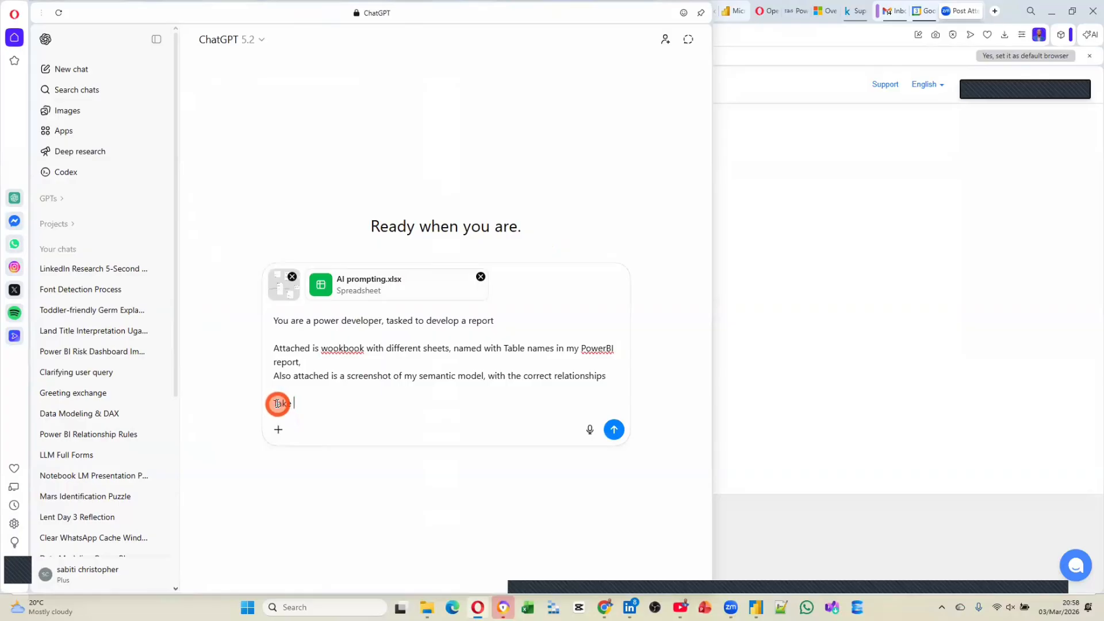
# Step: Write the instruction "Take your time read thru the the attachment" below the blank line in the prompt and start a new line
pyautogui.write('ur')
pyautogui.write('read thru')
pyautogui.write('the')
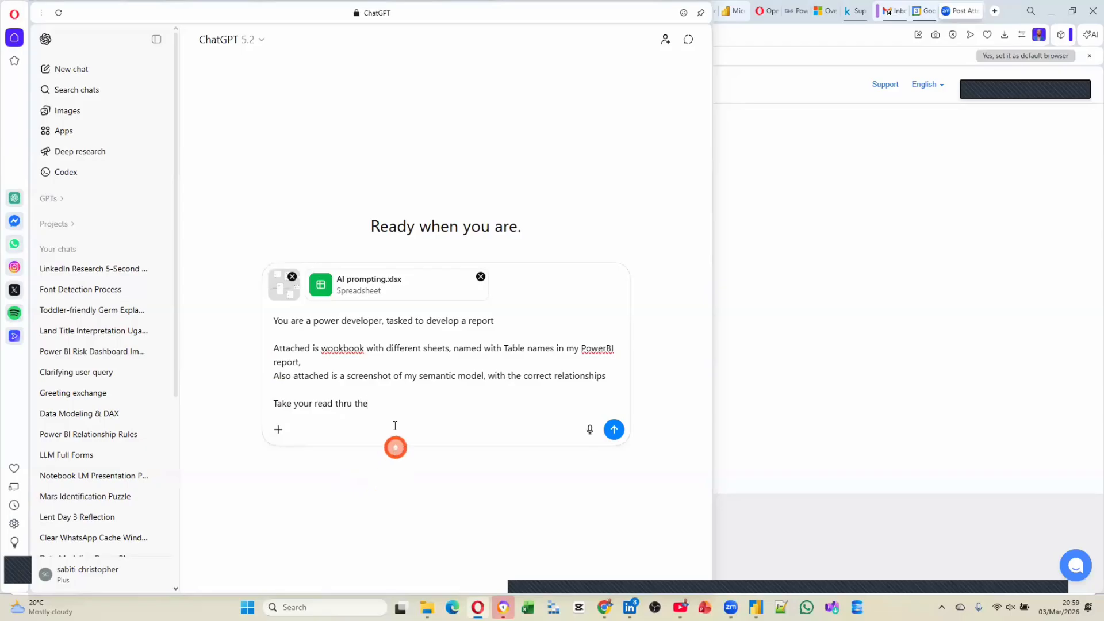
pyautogui.click(312, 402)
pyautogui.write('time r')
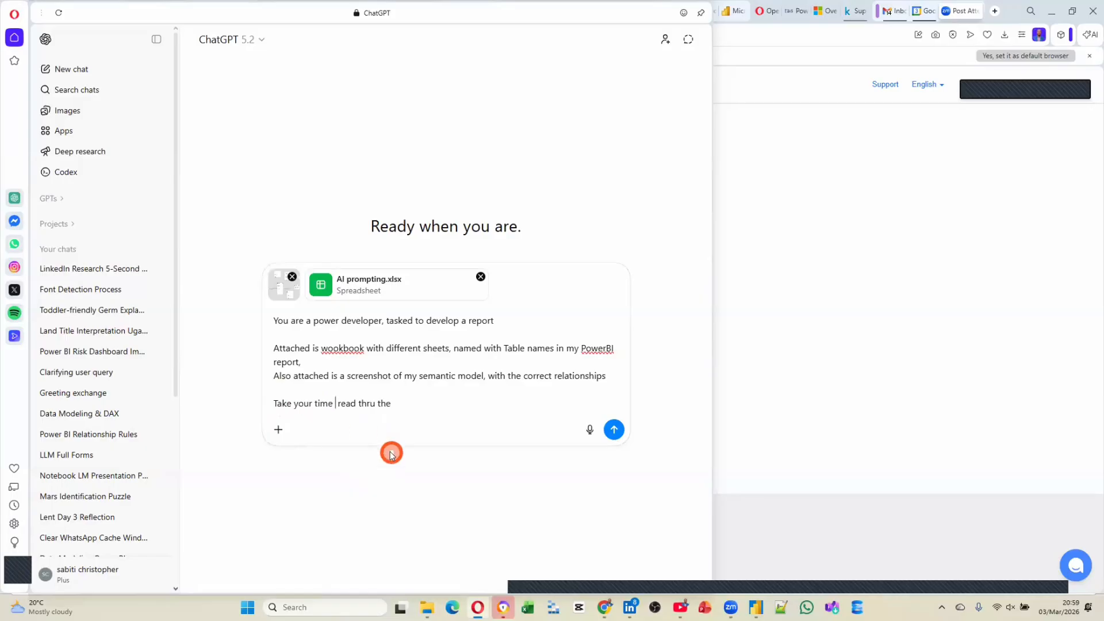
pyautogui.click(405, 402)
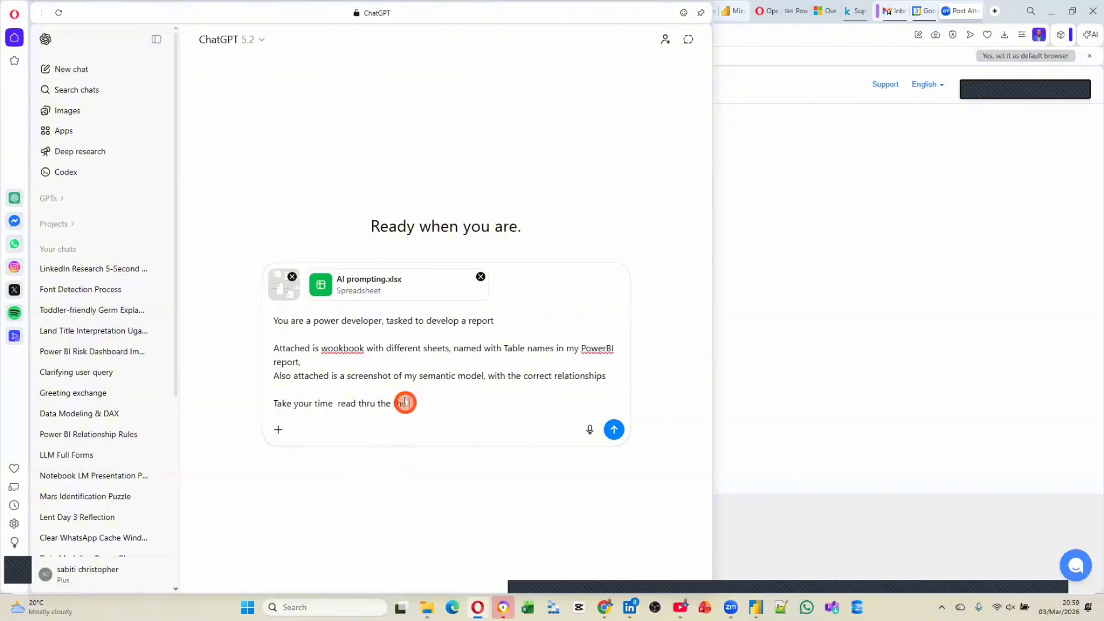
pyautogui.write('the attachment')
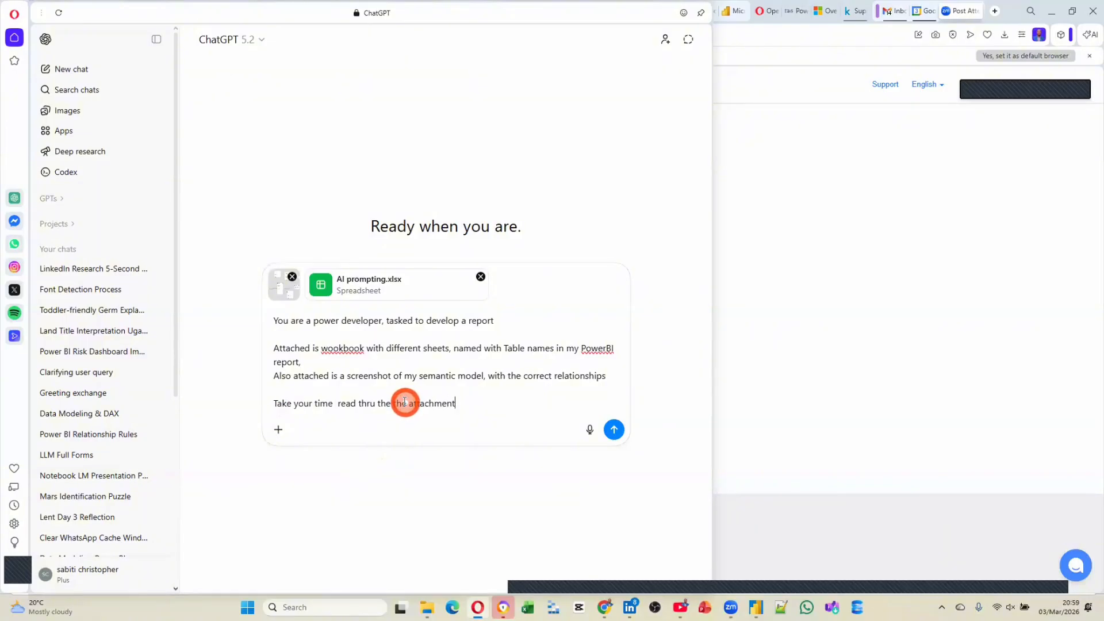
pyautogui.hotkey('shift', 'Return')
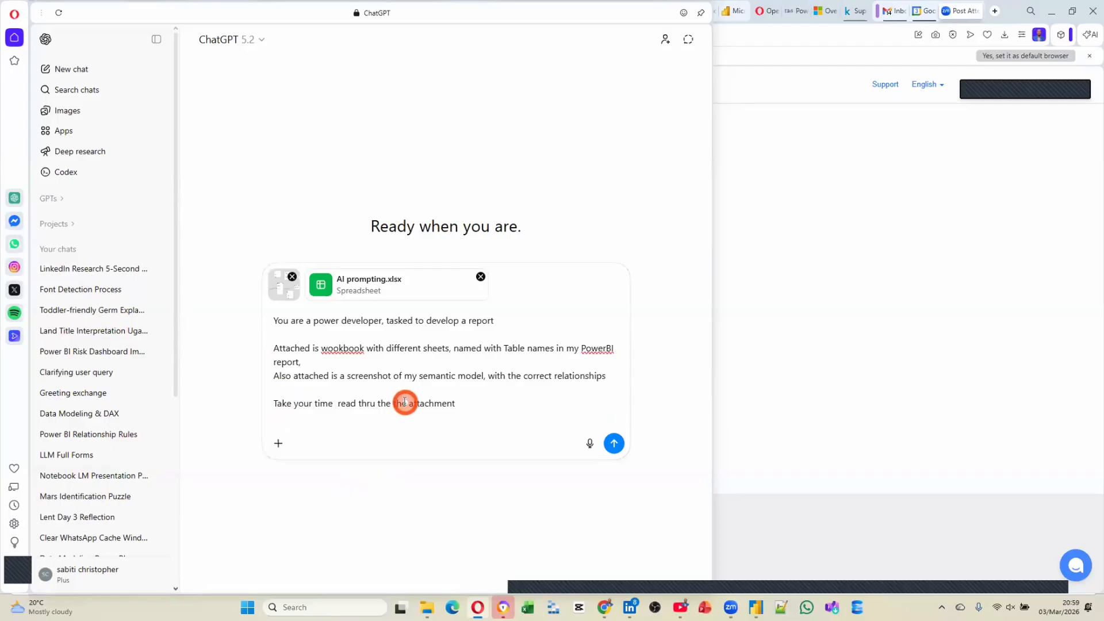
# Step: Add the instruction "Advise all KPIS that can be generated / reported in such kind of data" and start a new line
pyautogui.write('Advise all KPIS that can be generated ')
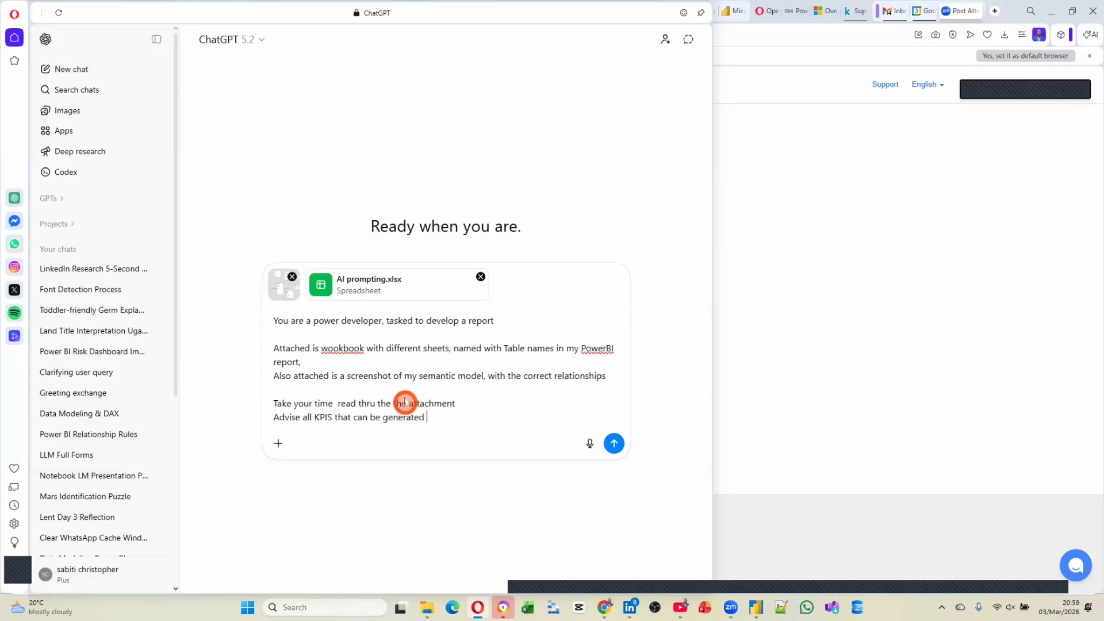
pyautogui.write('/ repor')
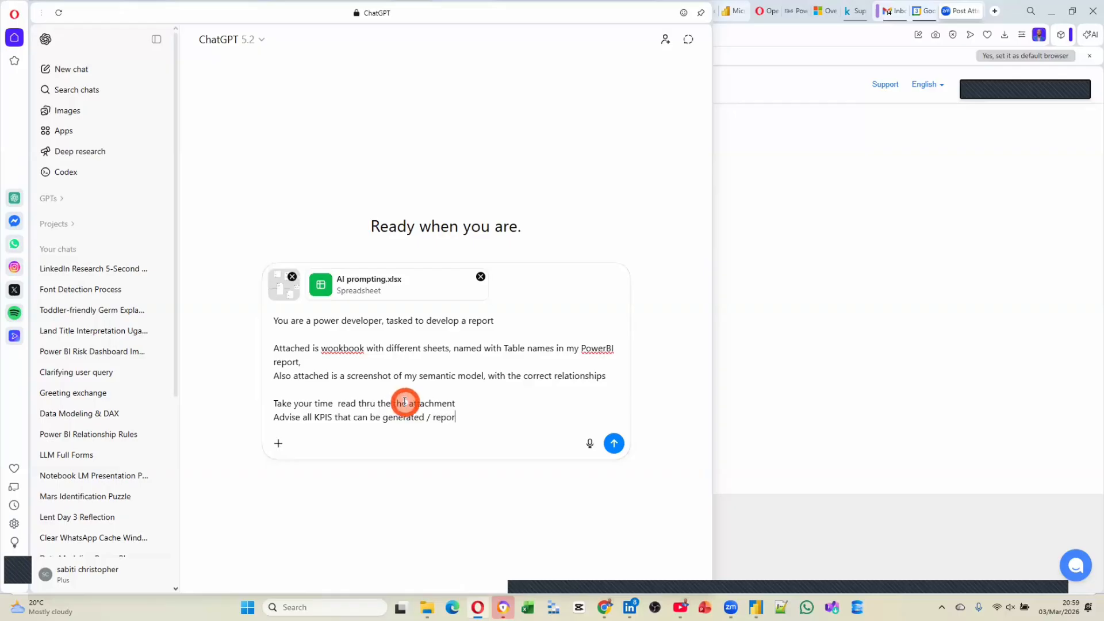
pyautogui.write('ted in ')
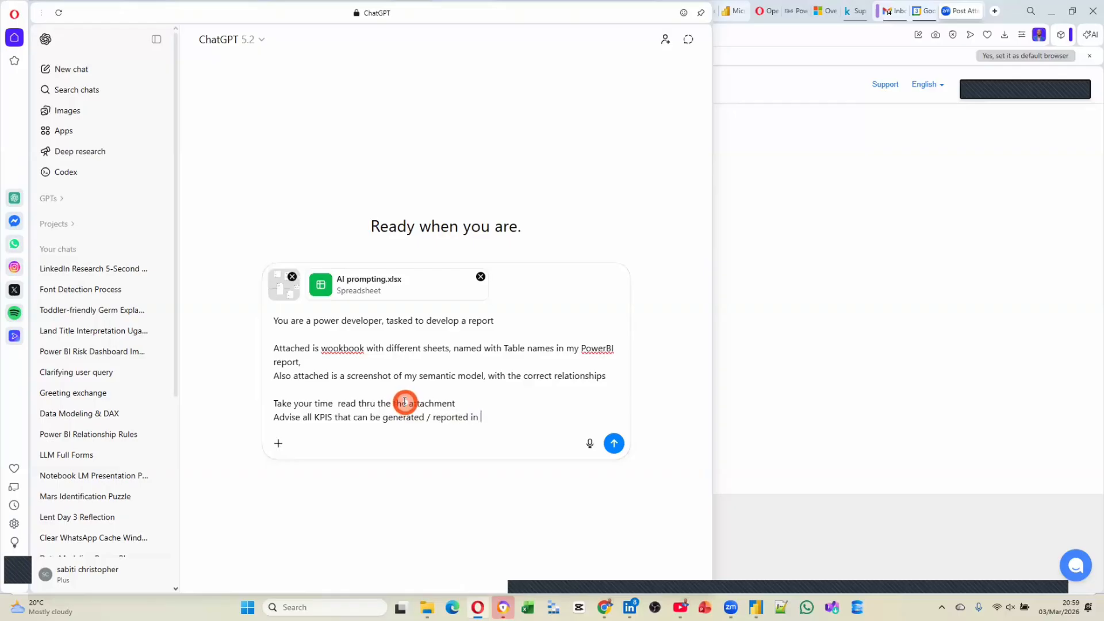
pyautogui.write('such kind of t')
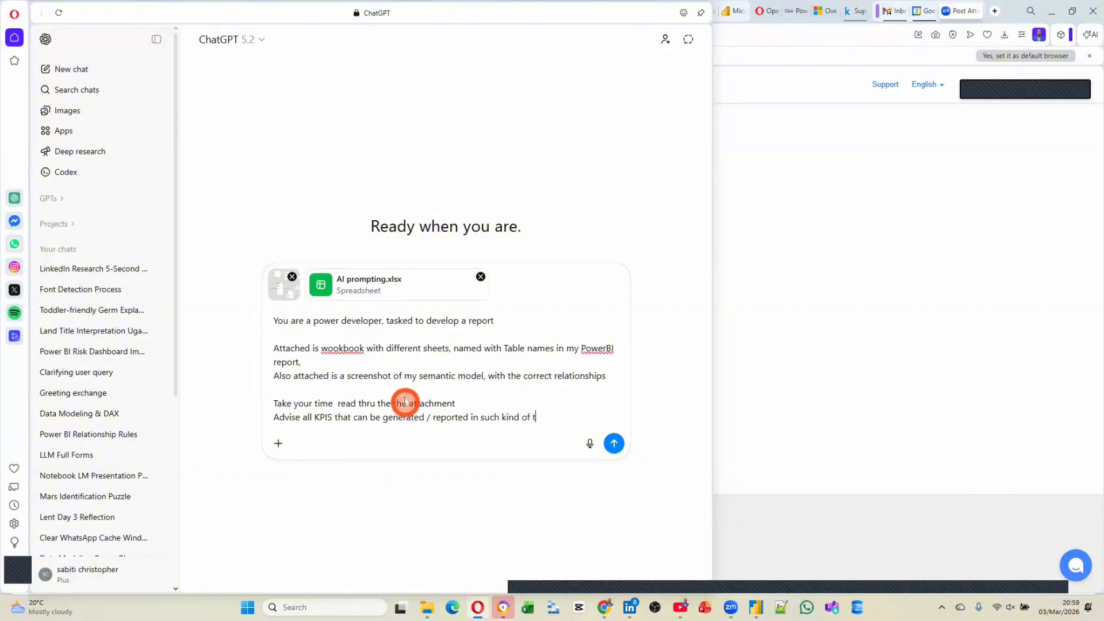
pyautogui.press('BackSpace')
pyautogui.write('data')
pyautogui.hotkey('shift', 'Return')
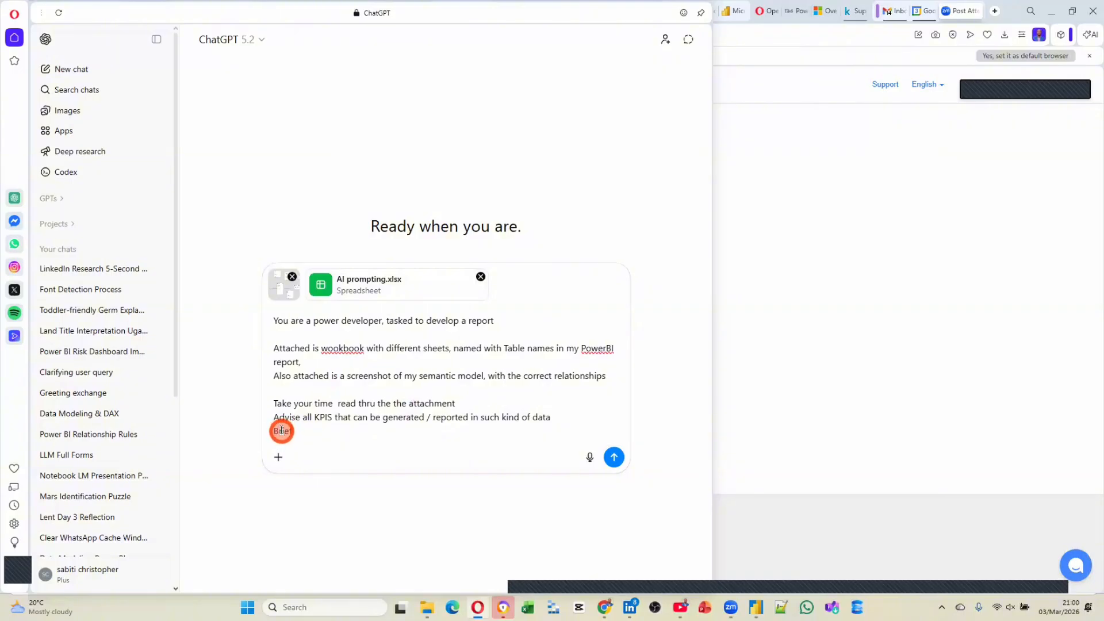
# Step: Add the instruction "Briefly explain each KPI advised" and start a new line
pyautogui.write('explain eac')
pyautogui.press('BackSpace')
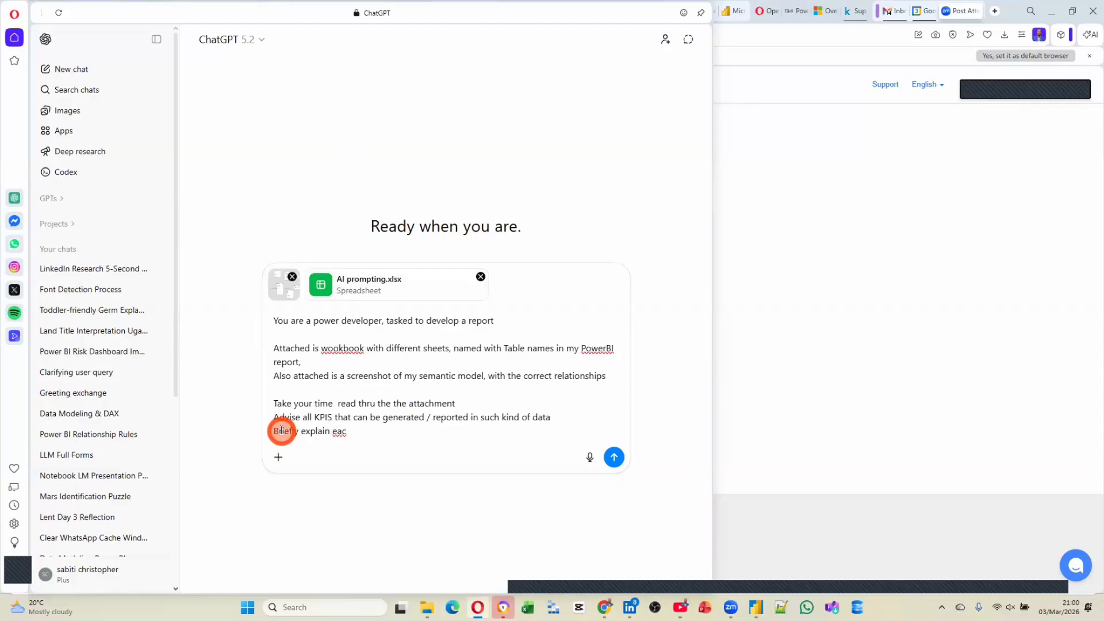
pyautogui.write('h')
pyautogui.write('KPI')
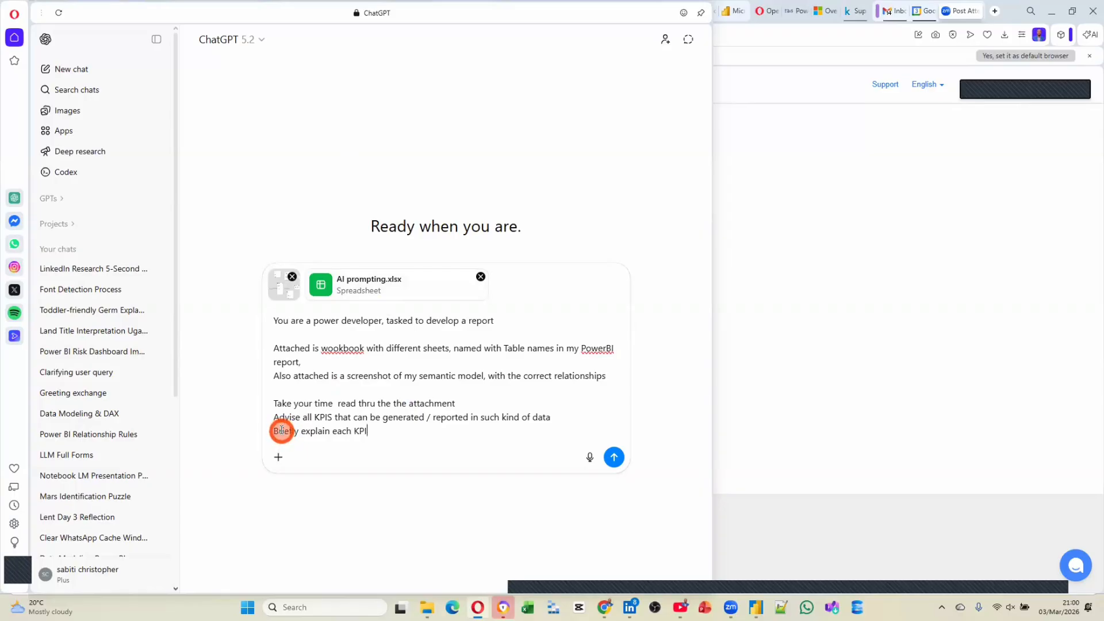
pyautogui.write(' advised')
pyautogui.hotkey('shift', 'Return')
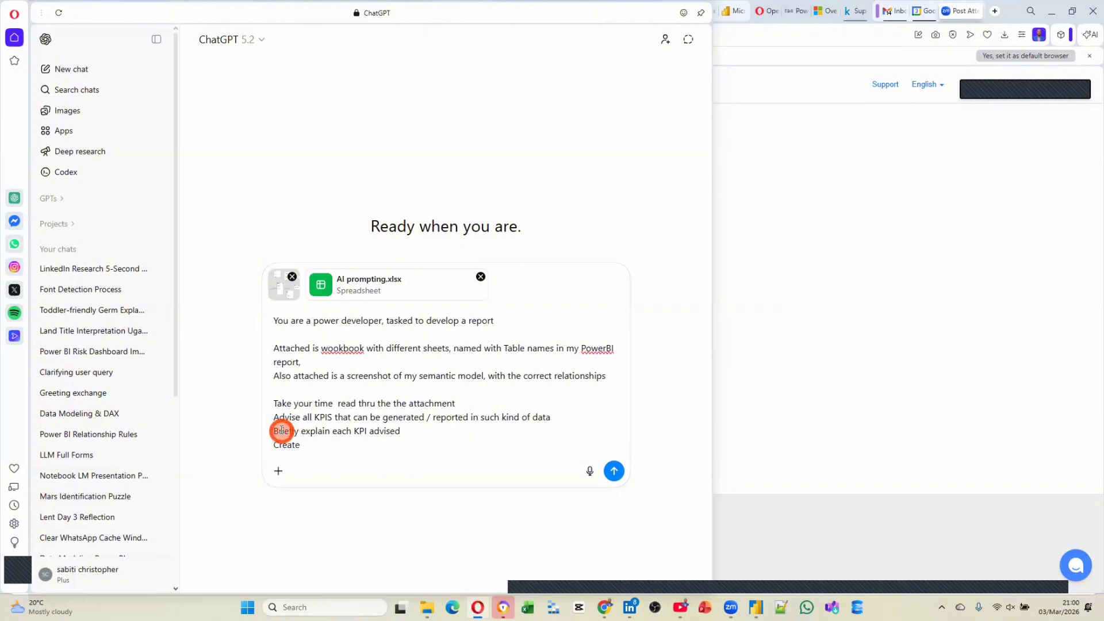
# Step: Add the line "Create all the neccessary measures required, DONT give me any measure that is week for the report" to the prompt
pyautogui.write('Create all the nec')
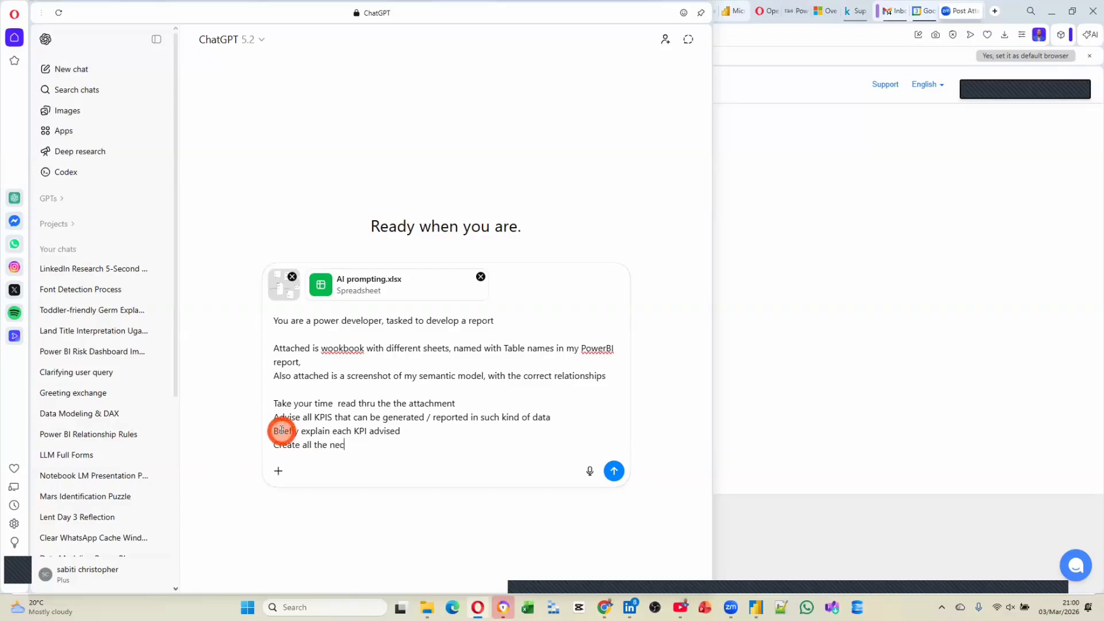
pyautogui.write('cessary ')
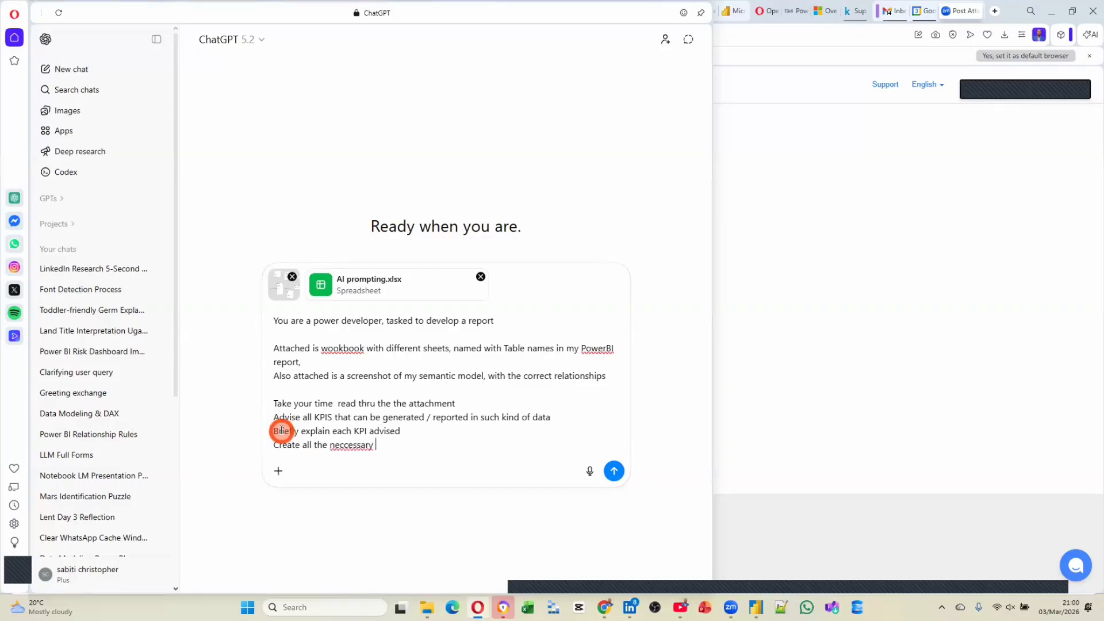
pyautogui.write('measures ')
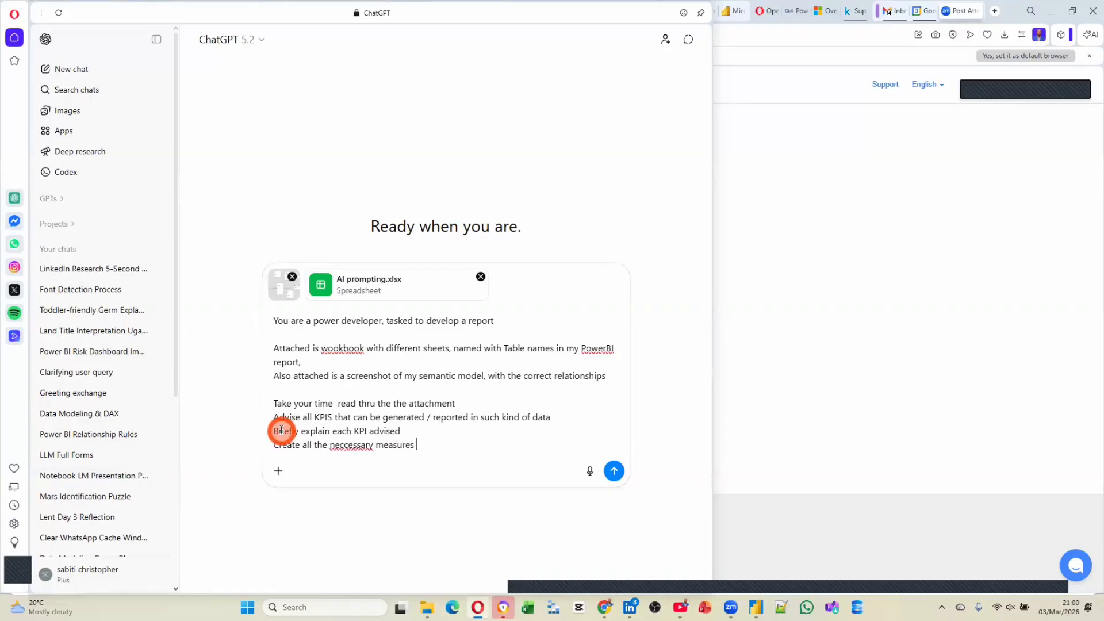
pyautogui.write('required,')
pyautogui.write('DONT')
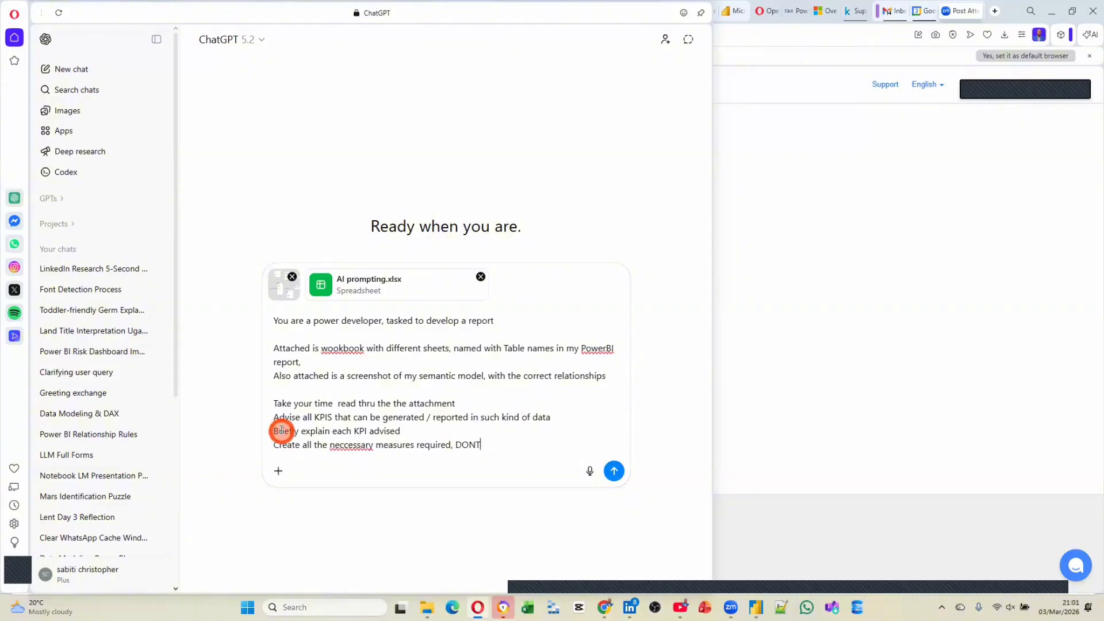
pyautogui.write('give me any mea')
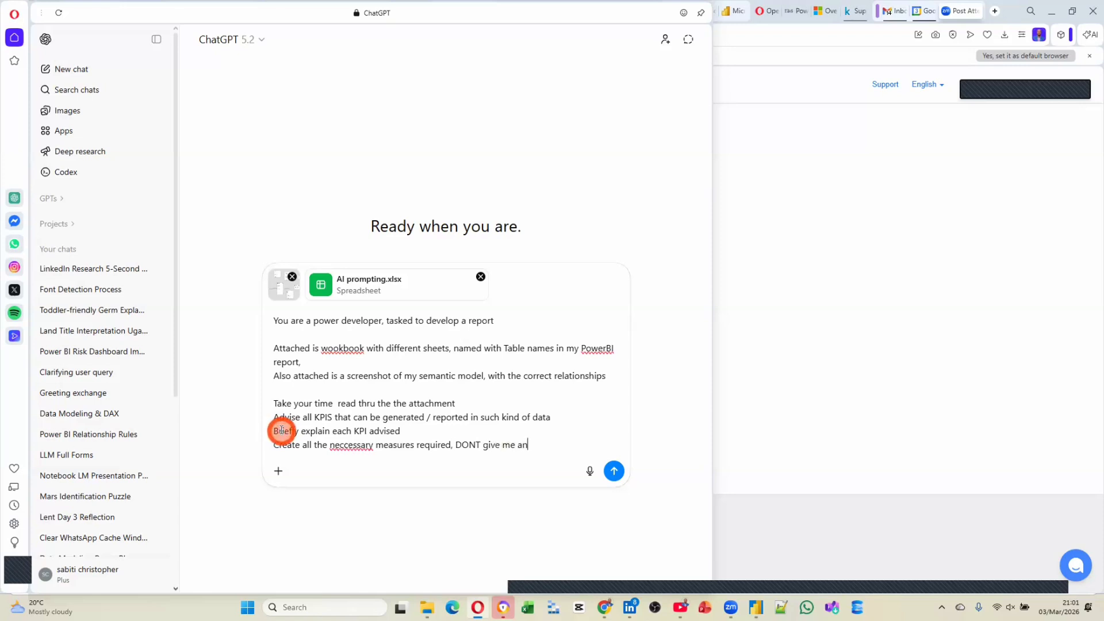
pyautogui.write('sure th')
pyautogui.write('at ')
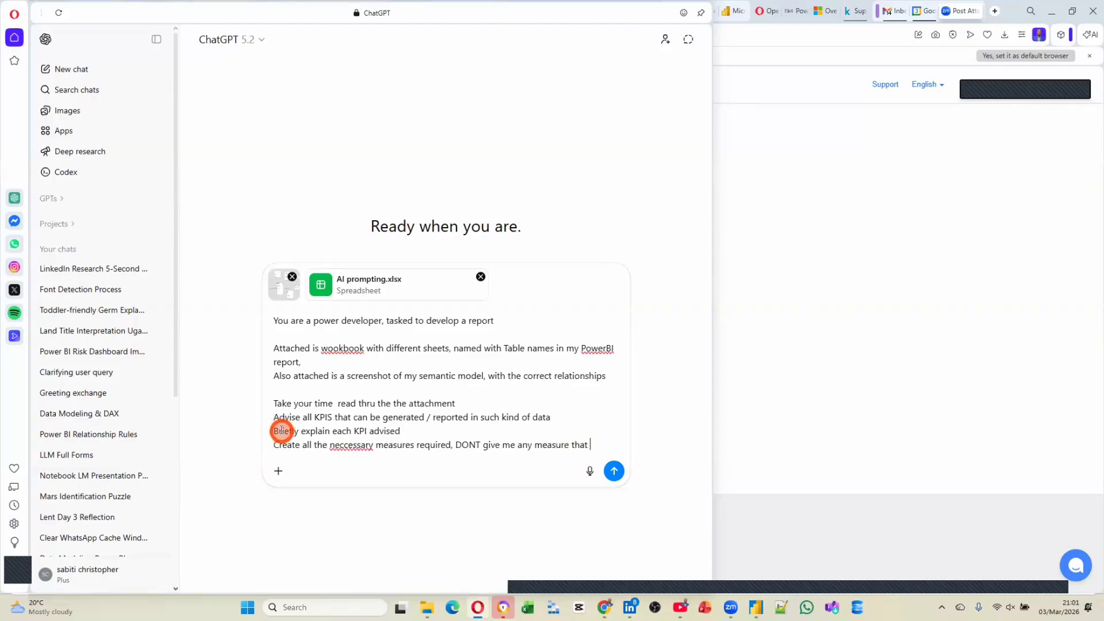
pyautogui.write('is week fo')
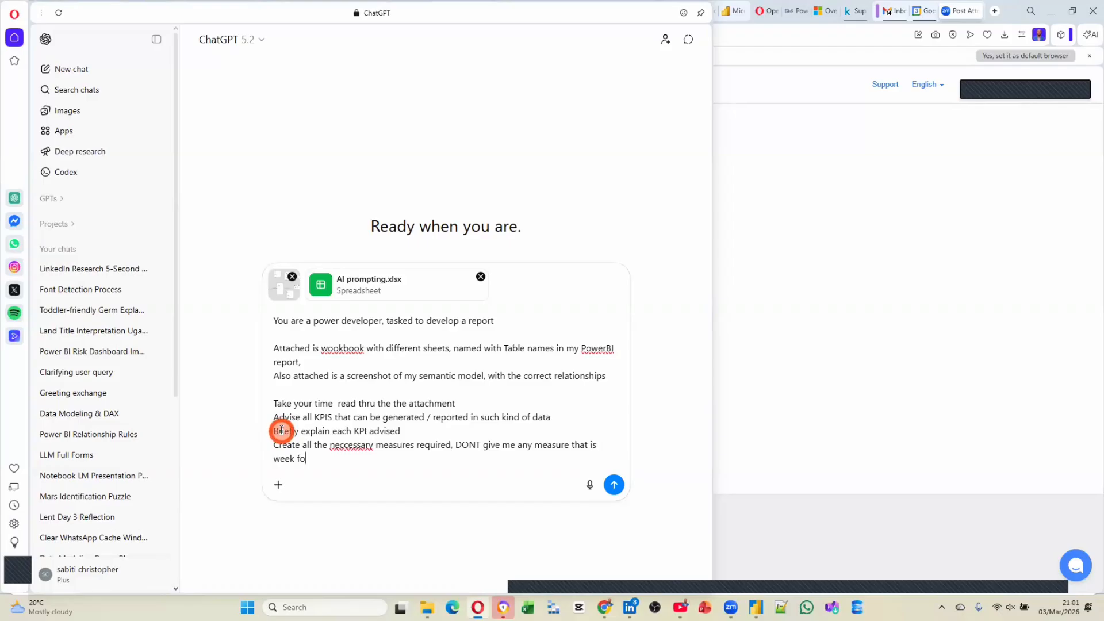
pyautogui.write('r the report')
pyautogui.hotkey('shift', 'Return')
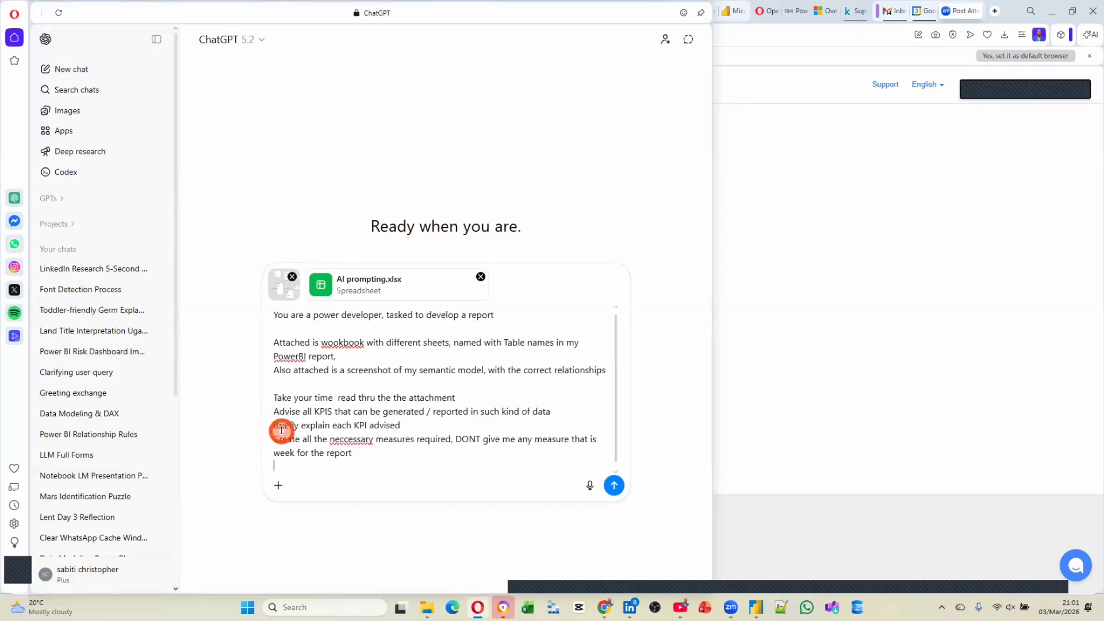
# Step: Add the line "Output the measures," to the prompt after a blank line and start a new line
pyautogui.hotkey('shift', 'Return')
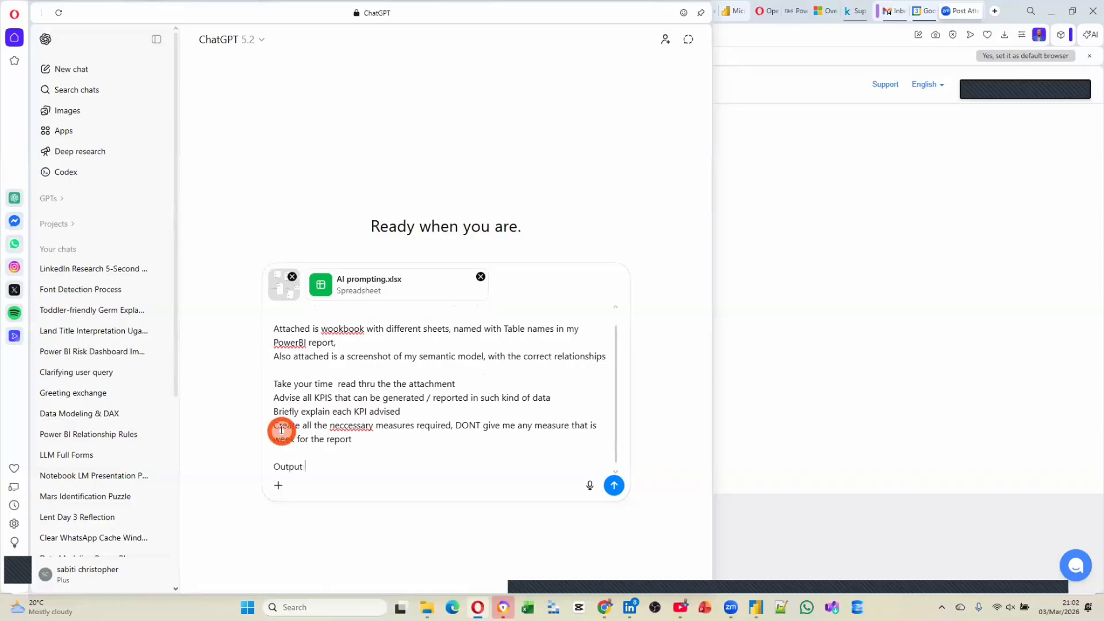
pyautogui.write('the measures')
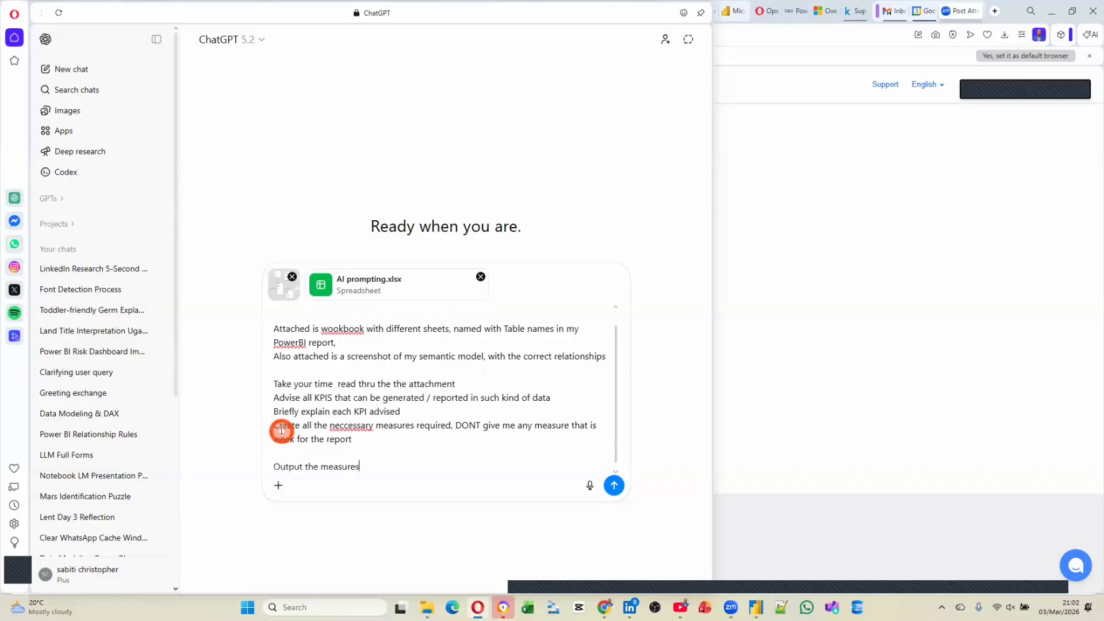
pyautogui.write(',')
pyautogui.hotkey('shift', 'Return')
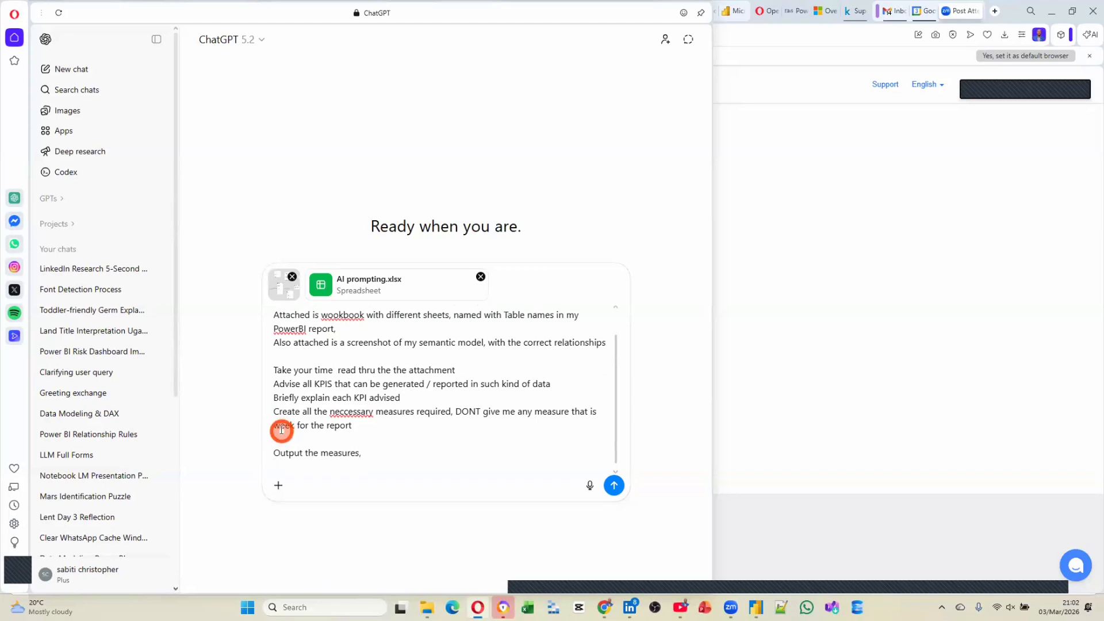
# Step: Leave a blank line and add the closing instruction "Ask any qn for clarity incase you need more context" to the prompt
pyautogui.hotkey('shift', 'Return')
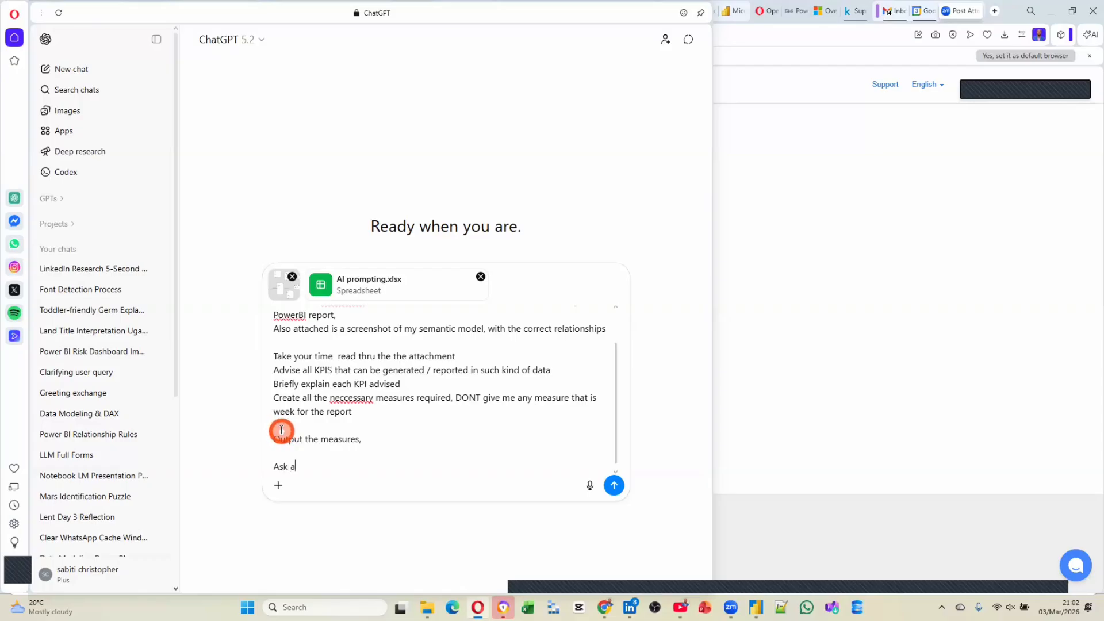
pyautogui.write('qn for')
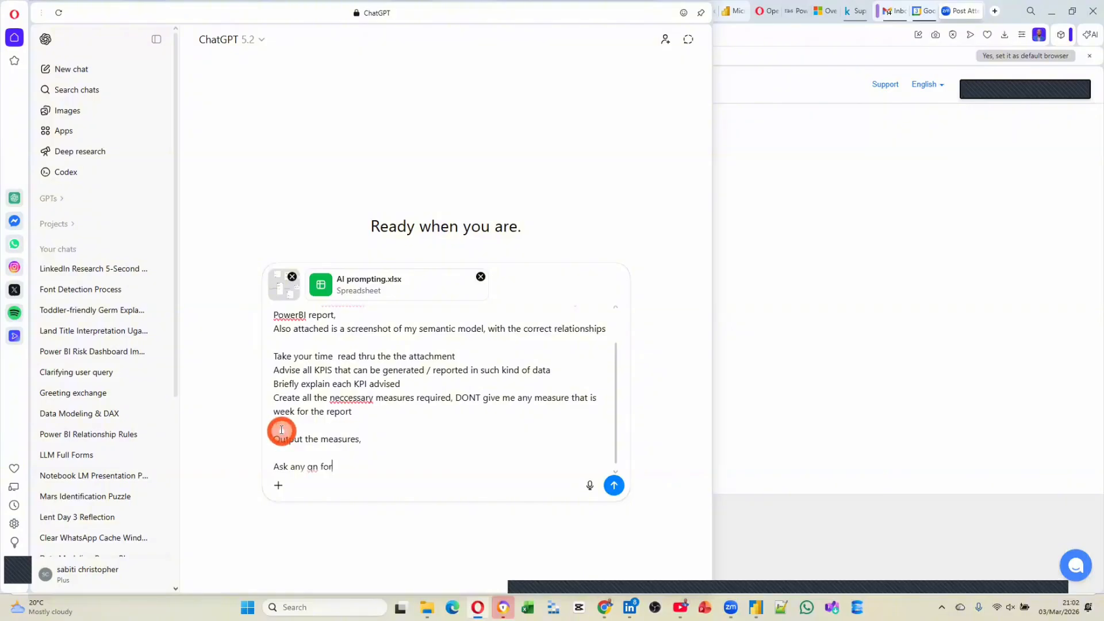
pyautogui.write(' clarity inc')
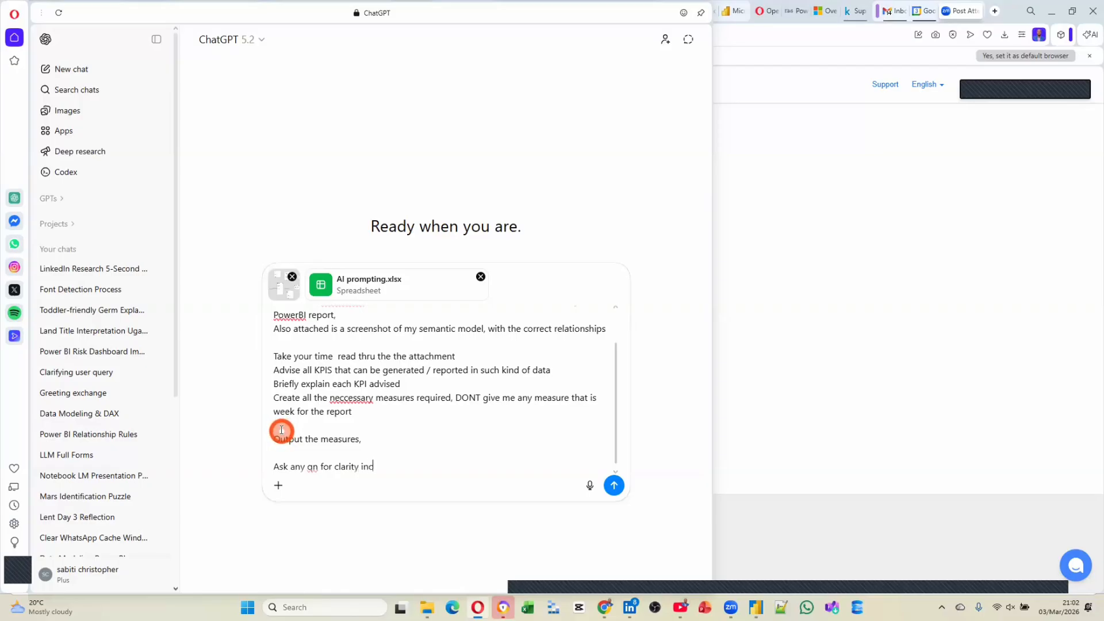
pyautogui.write('ase you need more context')
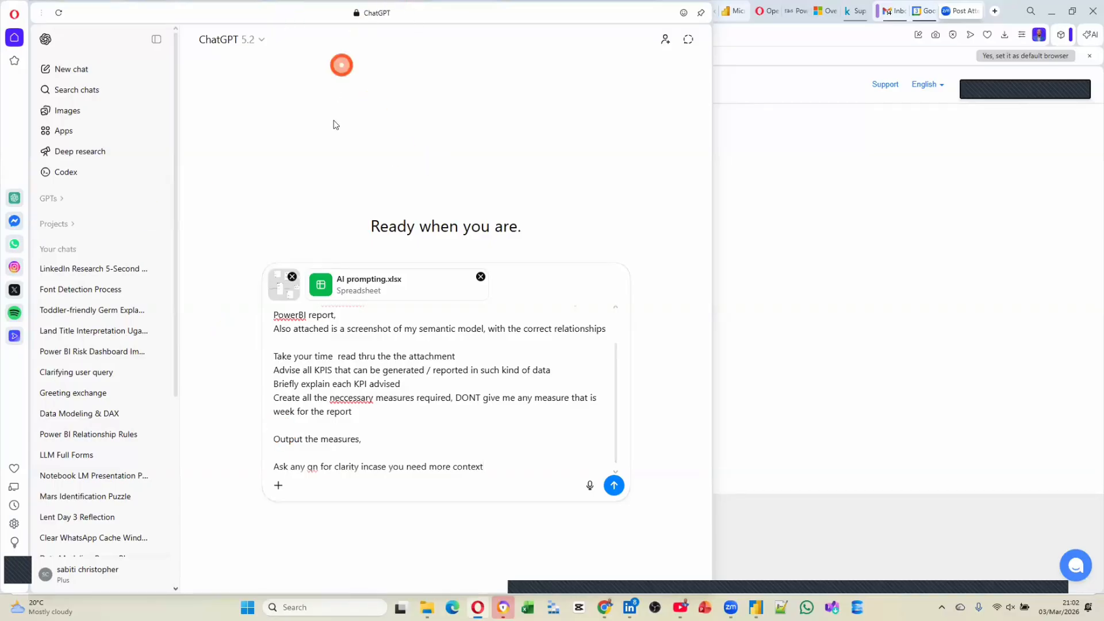
# Step: Review the finished prompt, submit it with both attachments and request an immediate answer
pyautogui.scroll(2, 352, 352)
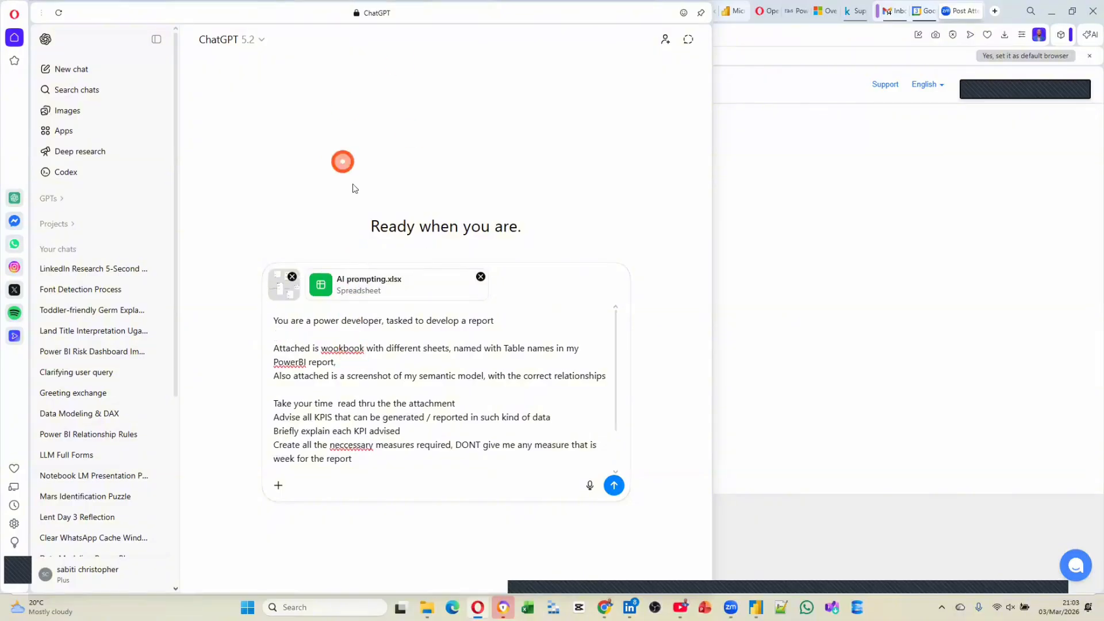
pyautogui.scroll(-1, 573, 327)
pyautogui.scroll(-2, 573, 327)
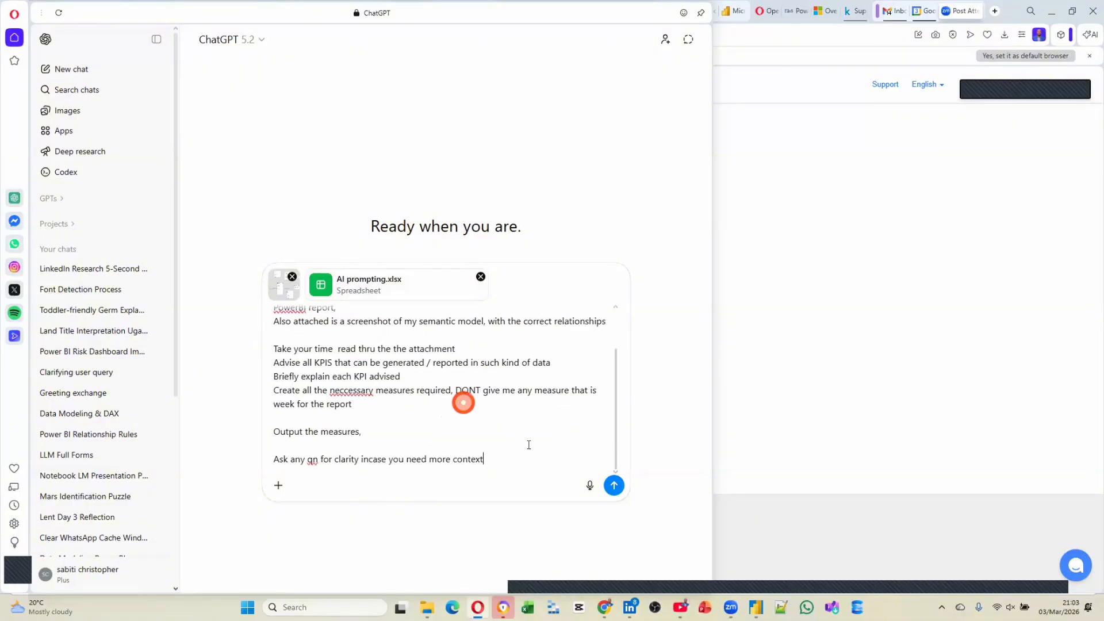
pyautogui.click(614, 485)
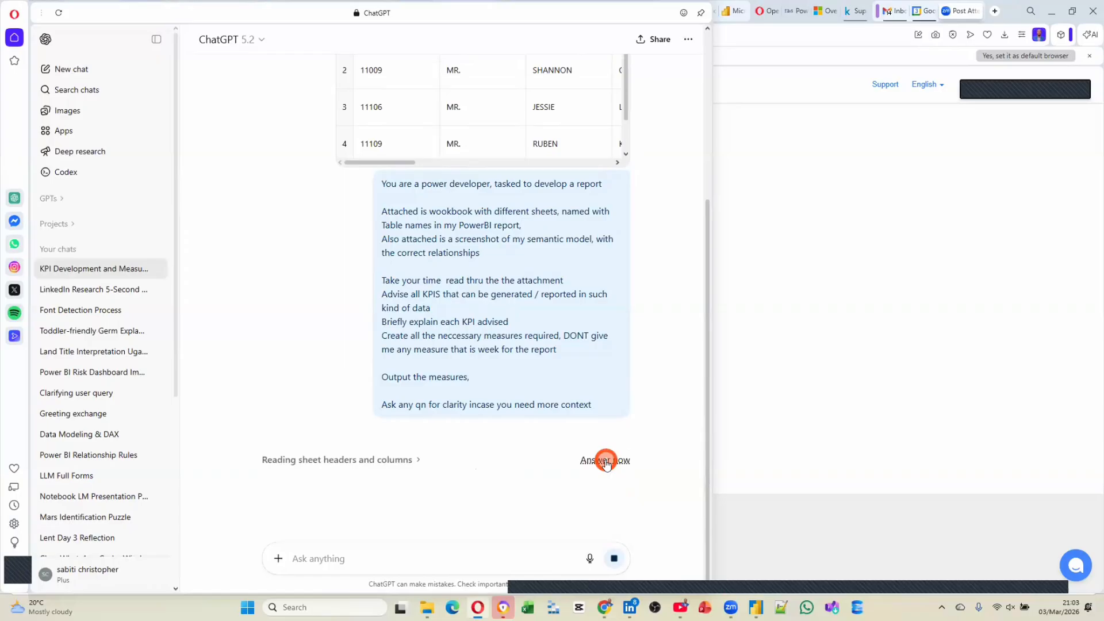
pyautogui.click(606, 463)
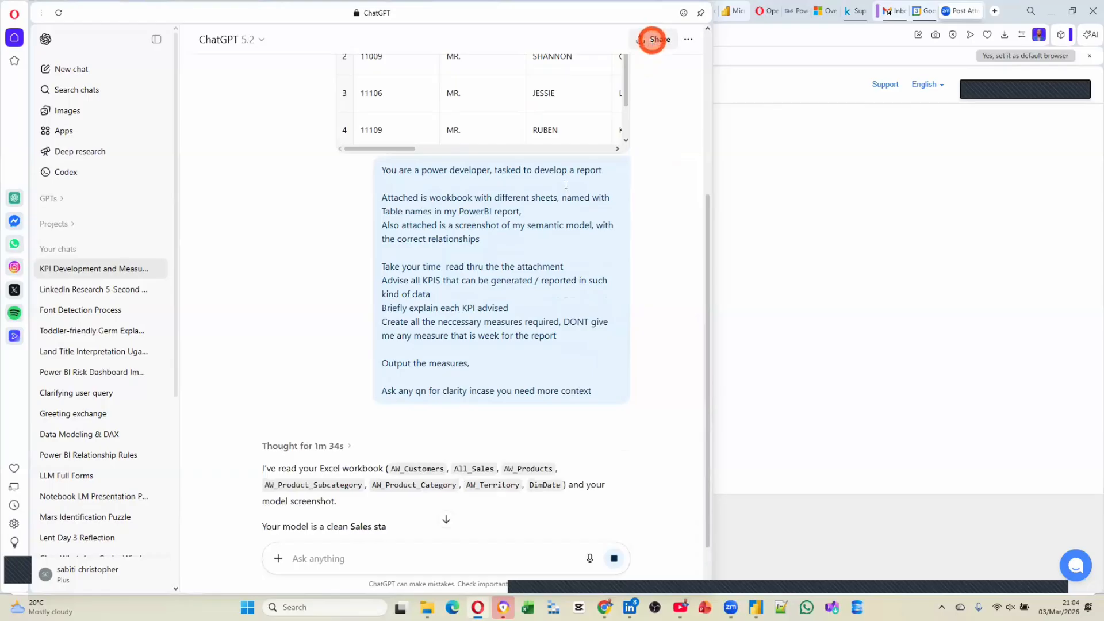
# Step: Read the answer's summary of the semantic model, how the KPIs were derived, and the KPI set with brief meanings
pyautogui.scroll(-2, 429, 380)
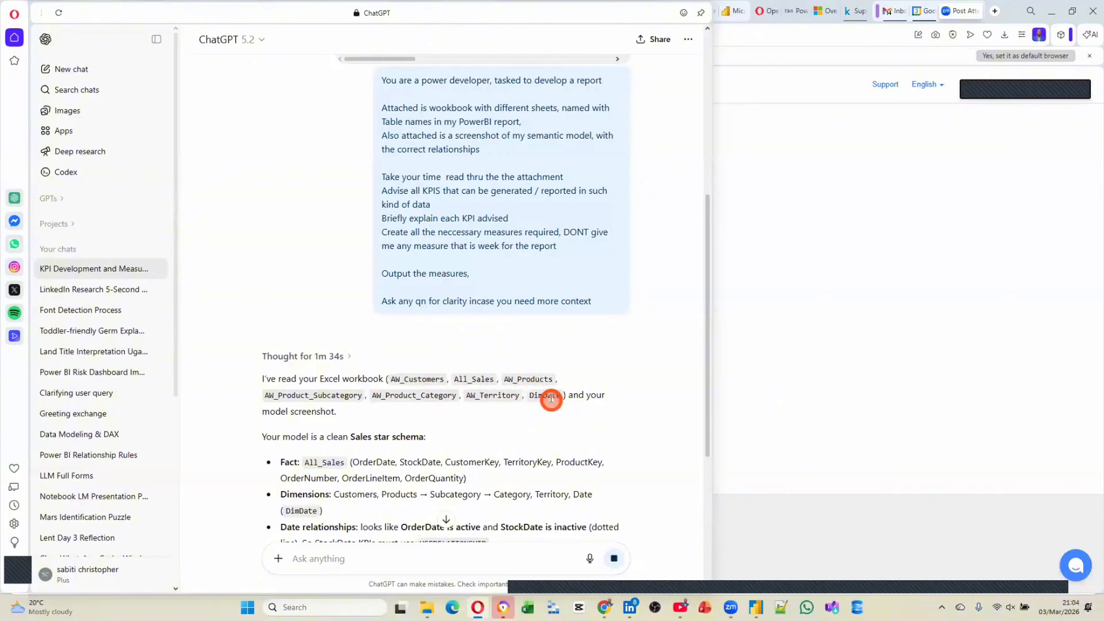
pyautogui.scroll(-2, 551, 402)
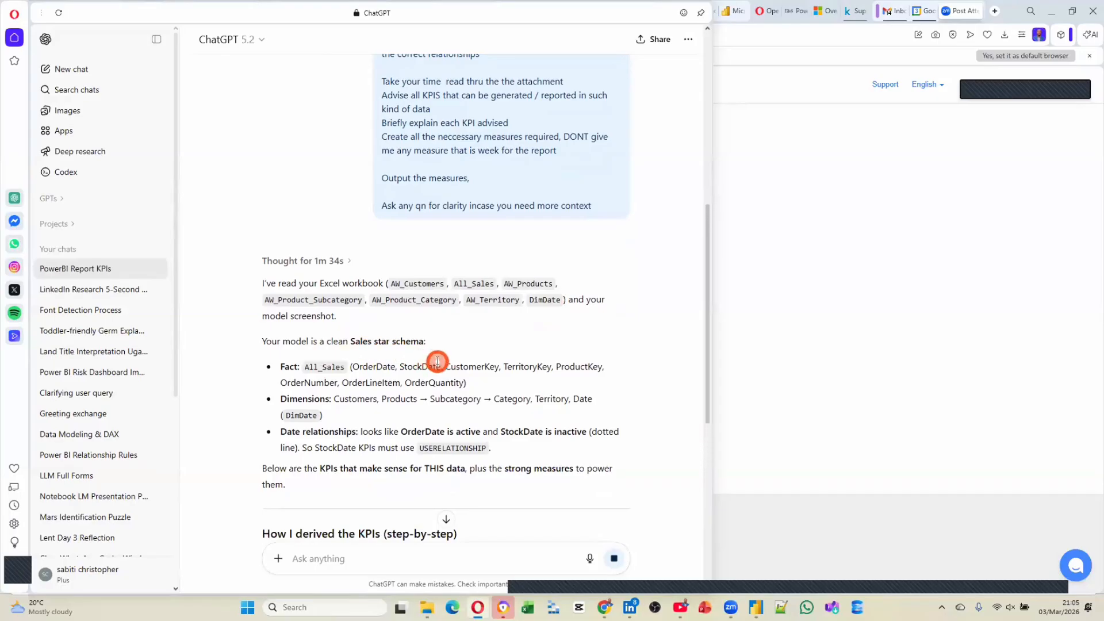
pyautogui.scroll(-1, 437, 361)
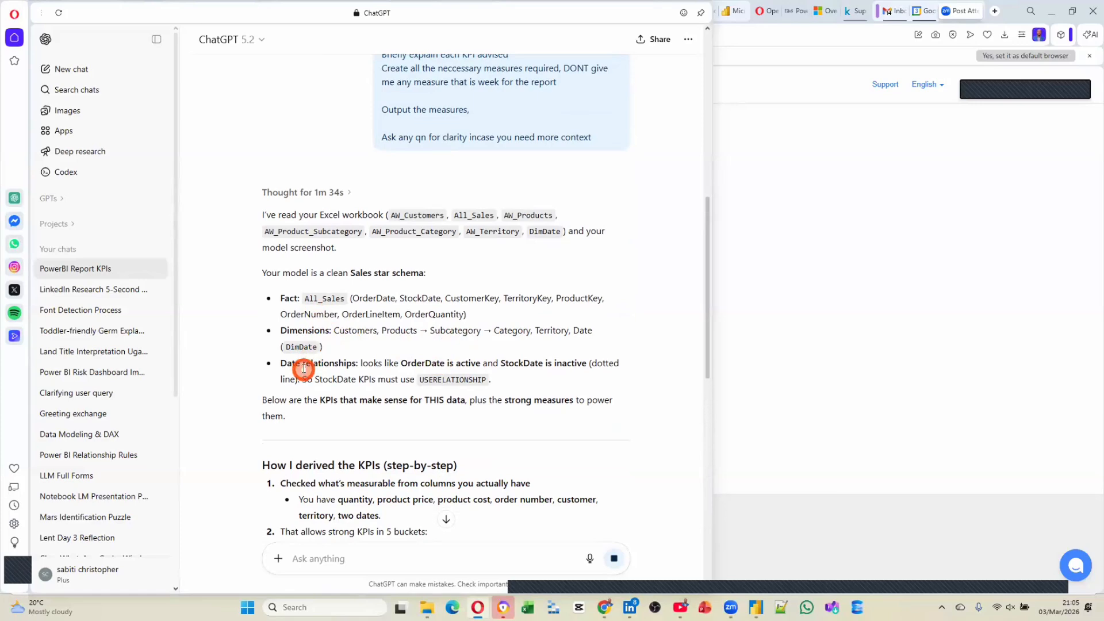
pyautogui.scroll(-1, 304, 368)
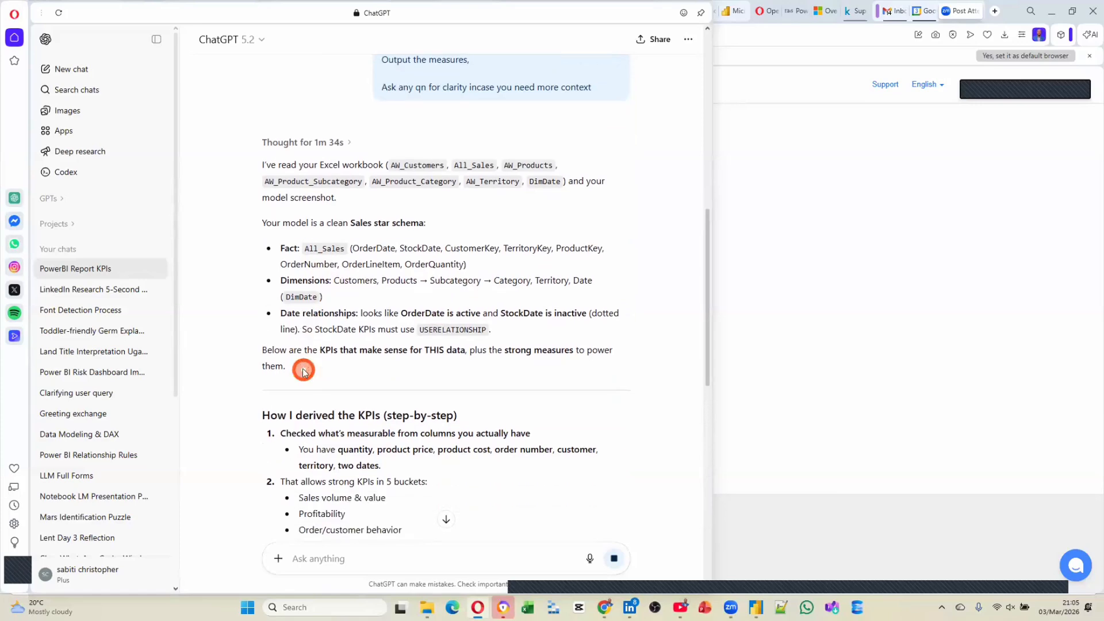
pyautogui.scroll(-3, 304, 371)
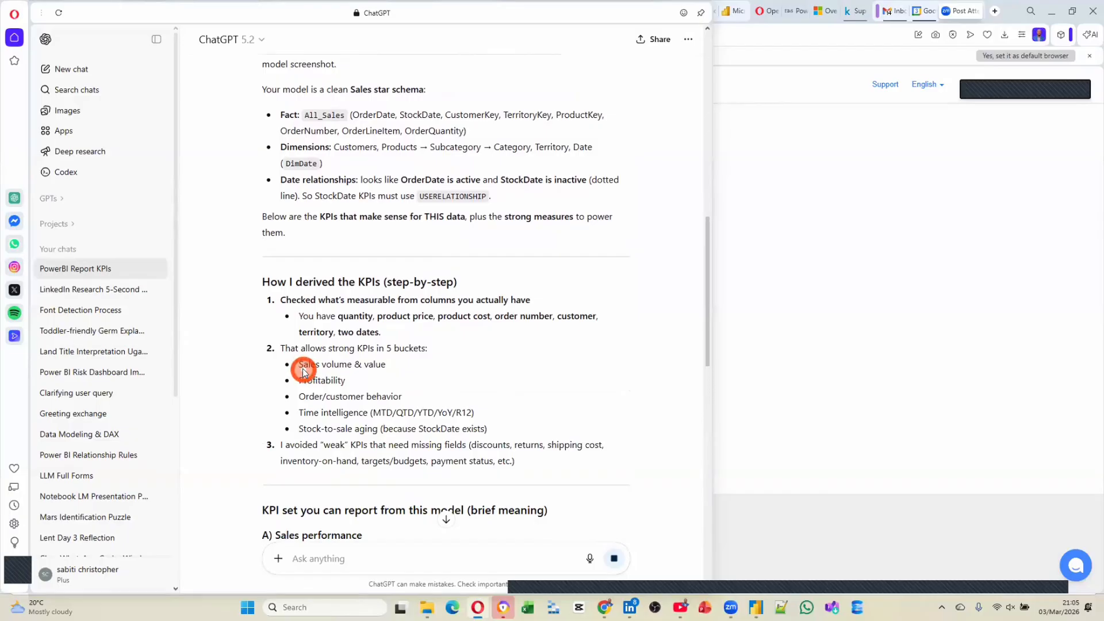
pyautogui.scroll(-2, 304, 371)
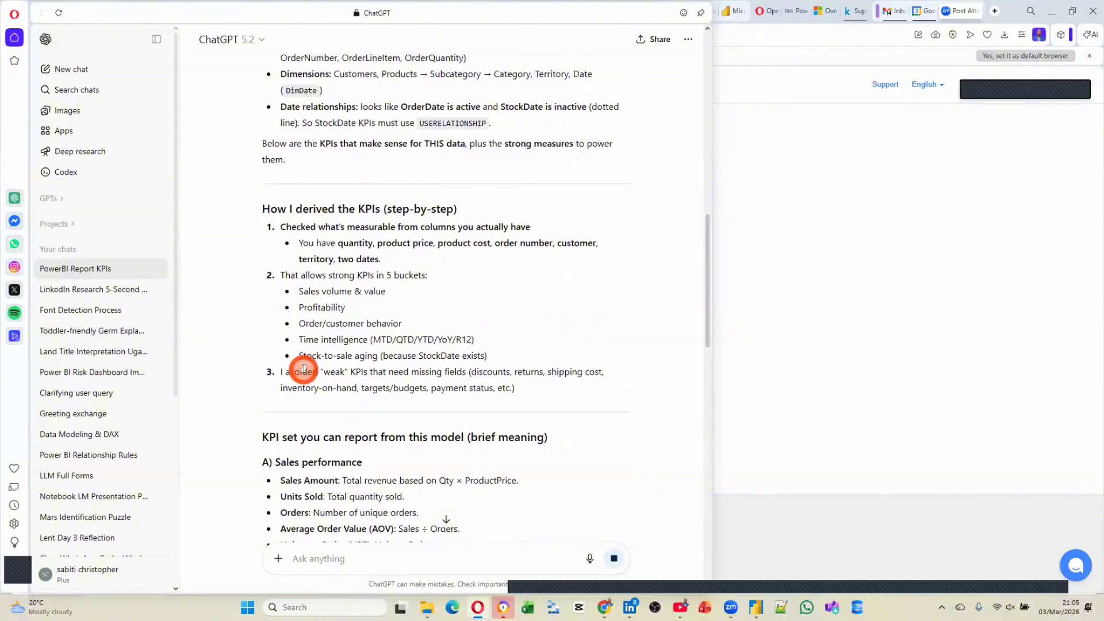
pyautogui.scroll(-2, 303, 369)
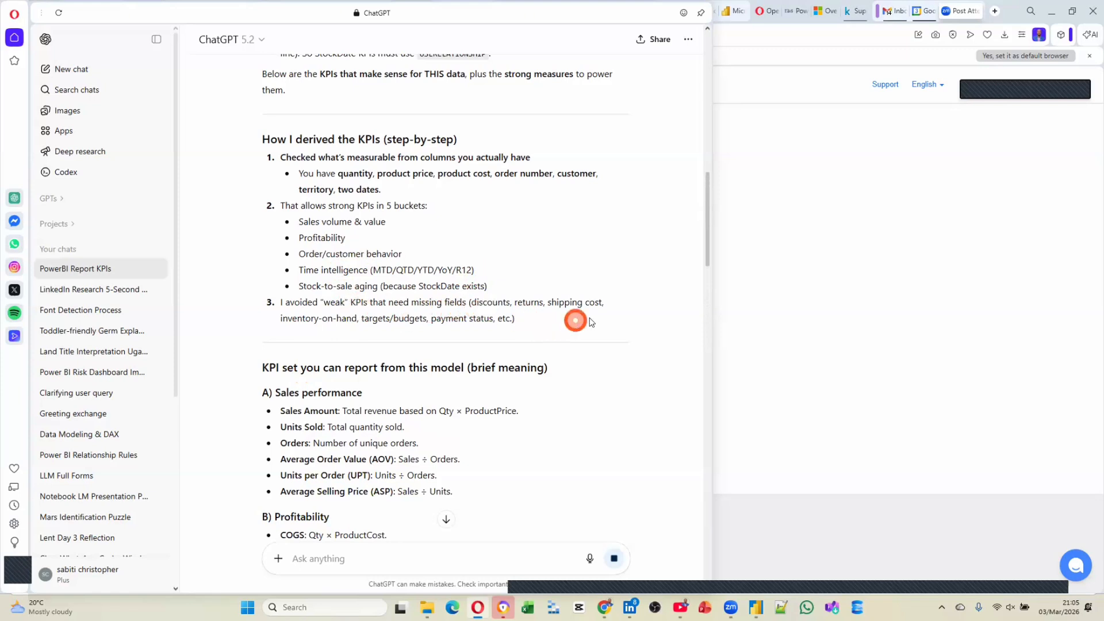
pyautogui.scroll(-3, 600, 322)
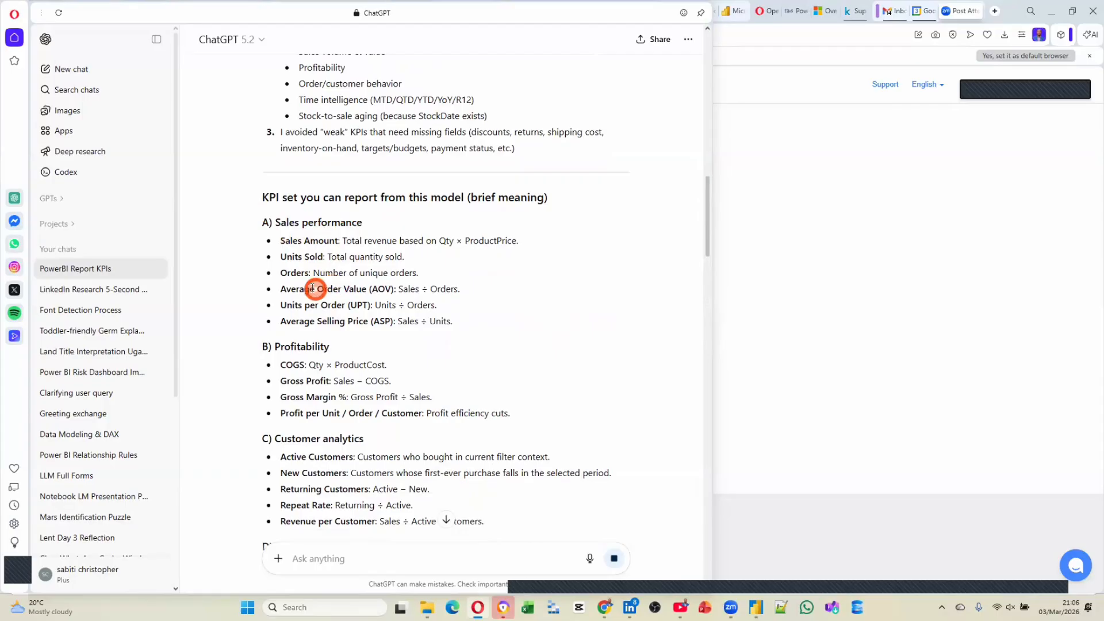
pyautogui.scroll(-2, 342, 313)
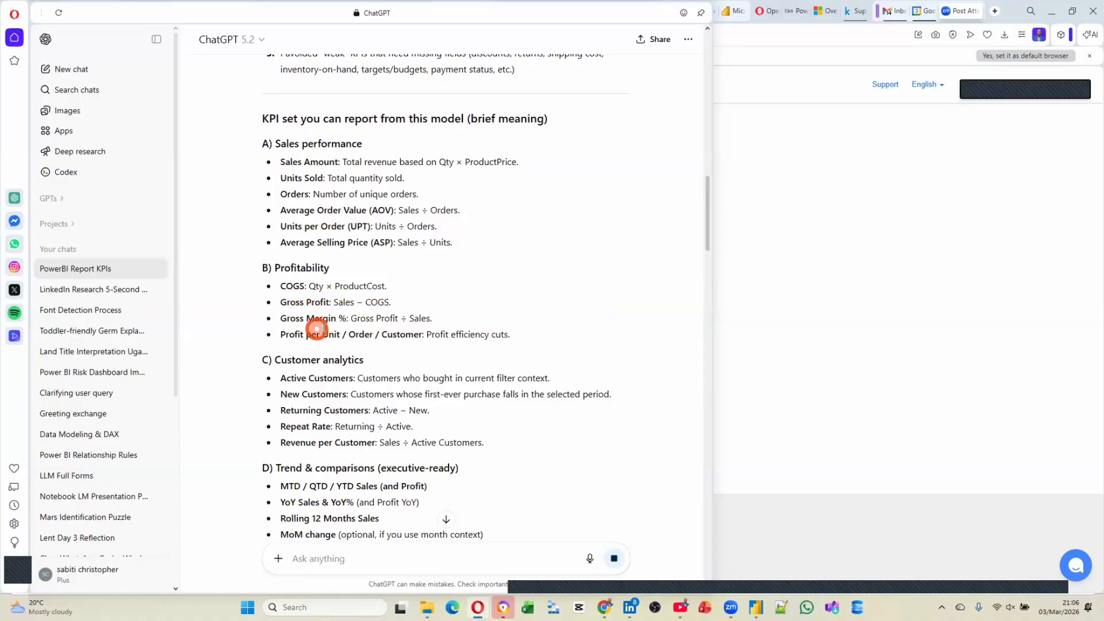
# Step: Copy the DAX code of the core measures Units Sold, Orders and Active Customers from the answer
pyautogui.scroll(-7, 345, 385)
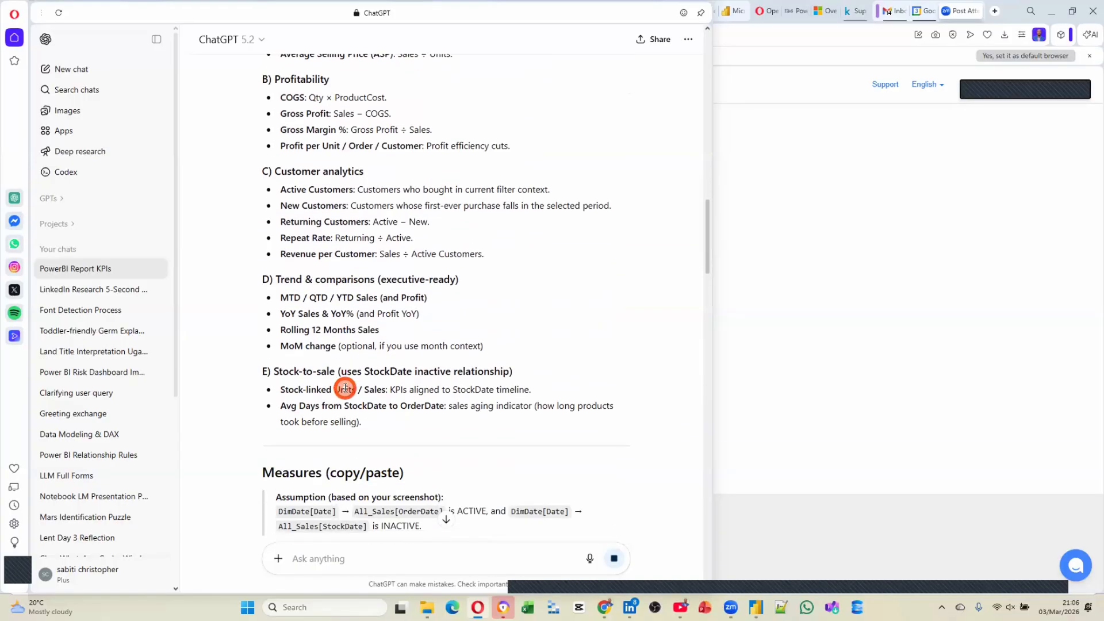
pyautogui.scroll(-2, 345, 387)
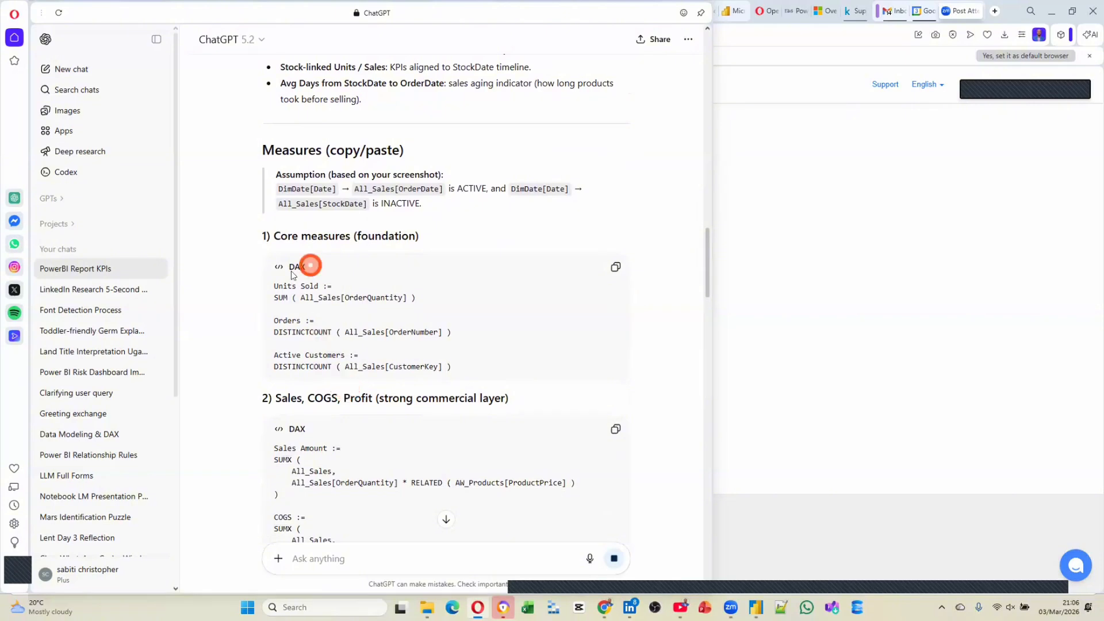
pyautogui.click(615, 269)
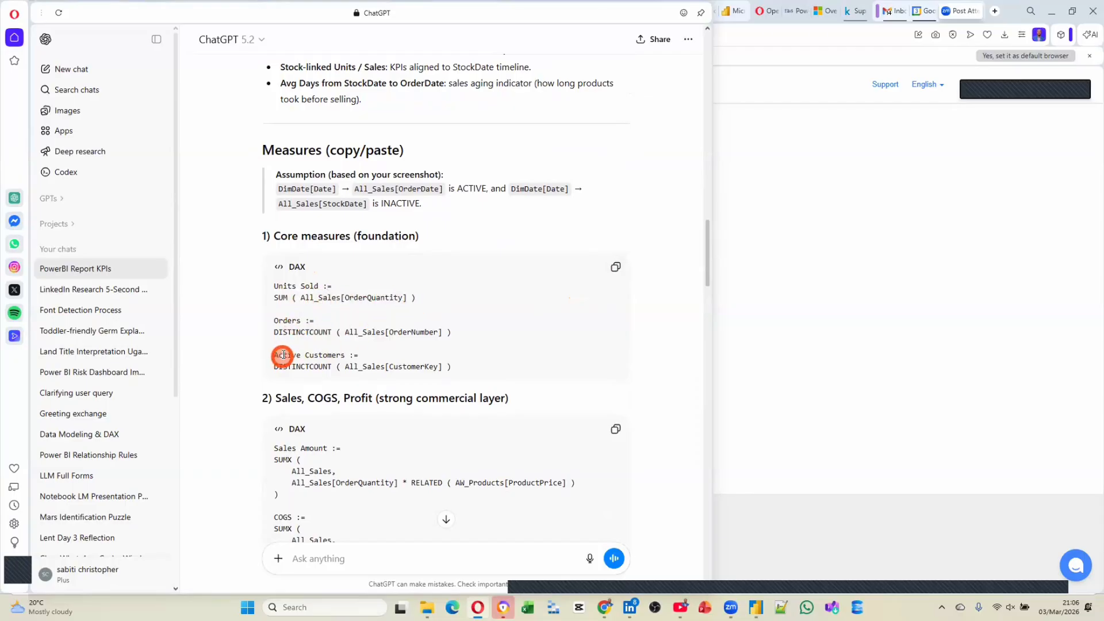
# Step: Examine the DAX measures for sales, COGS and profit, basket and order economics, and time intelligence
pyautogui.scroll(-2, 338, 357)
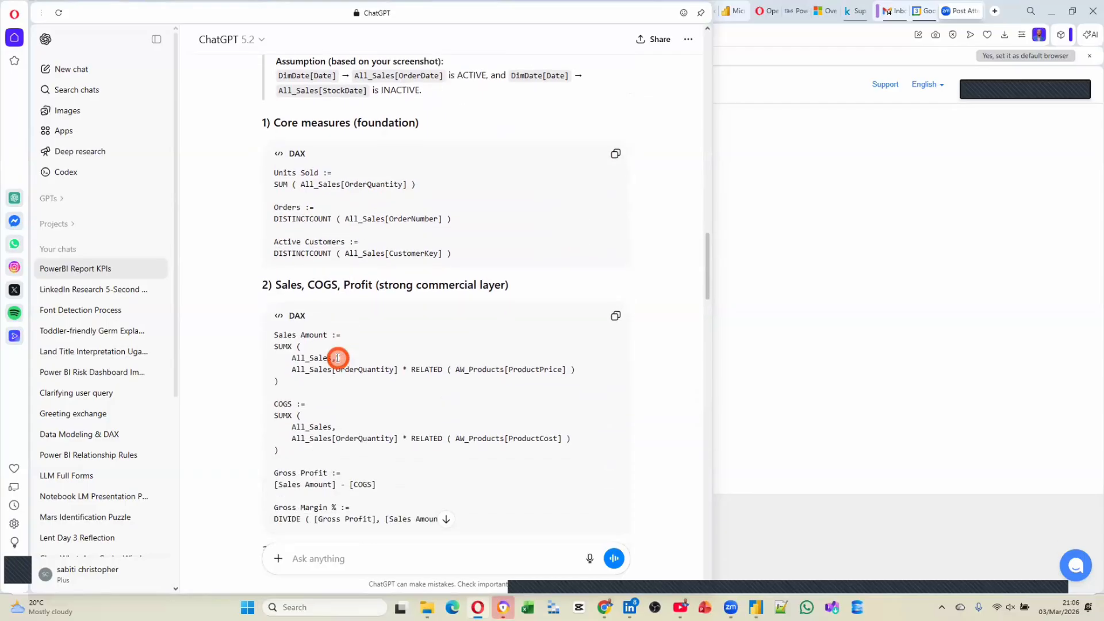
pyautogui.scroll(-1, 338, 308)
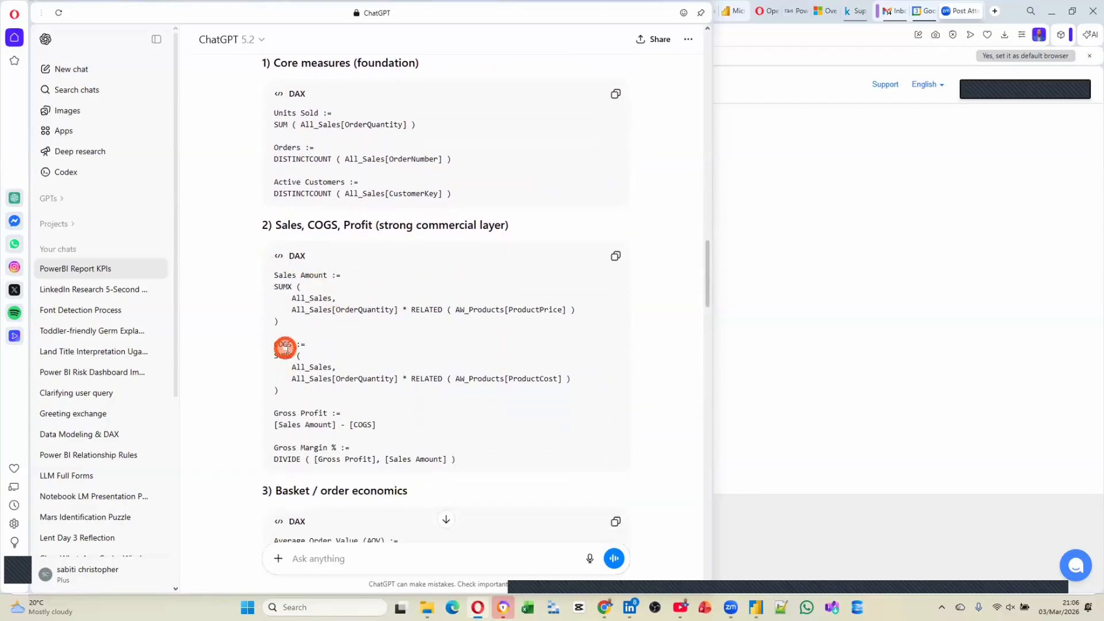
pyautogui.scroll(-2, 307, 398)
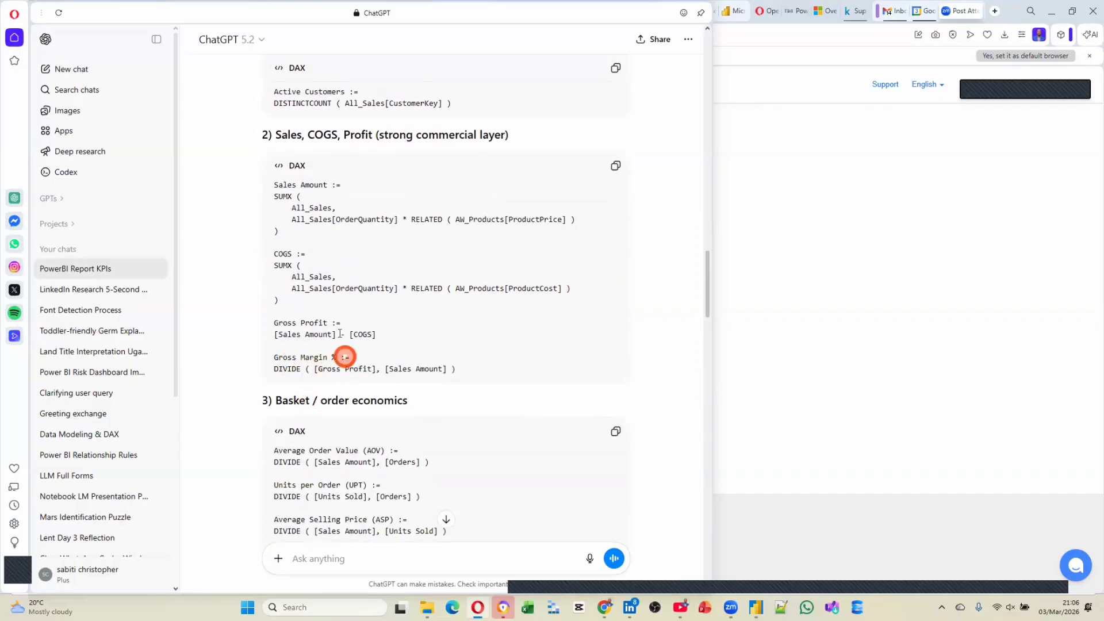
pyautogui.scroll(-2, 345, 357)
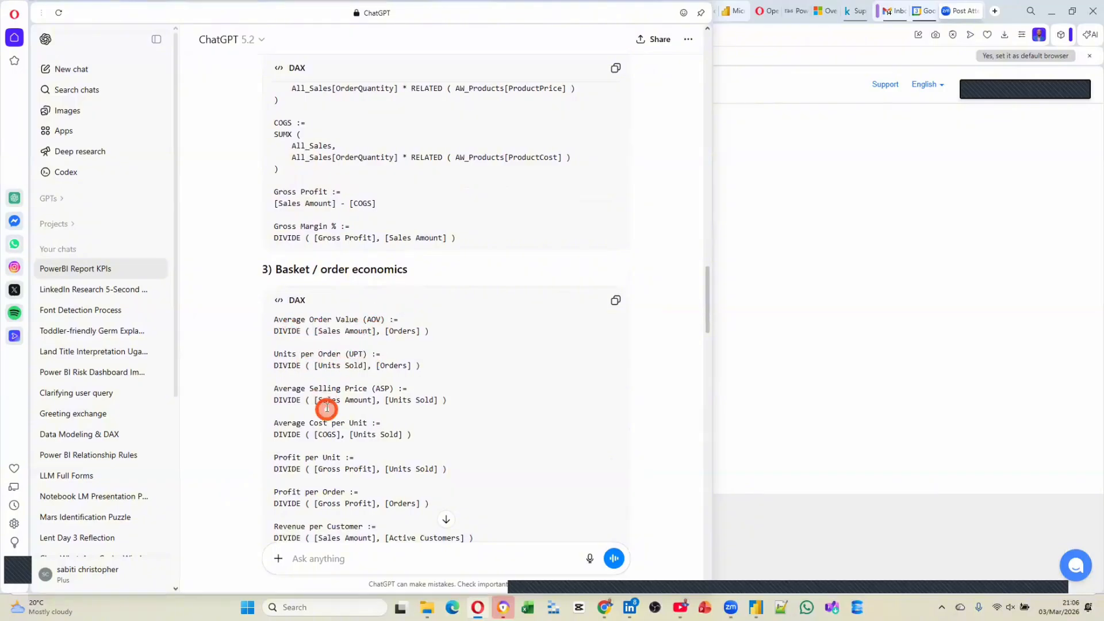
pyautogui.scroll(-4, 327, 408)
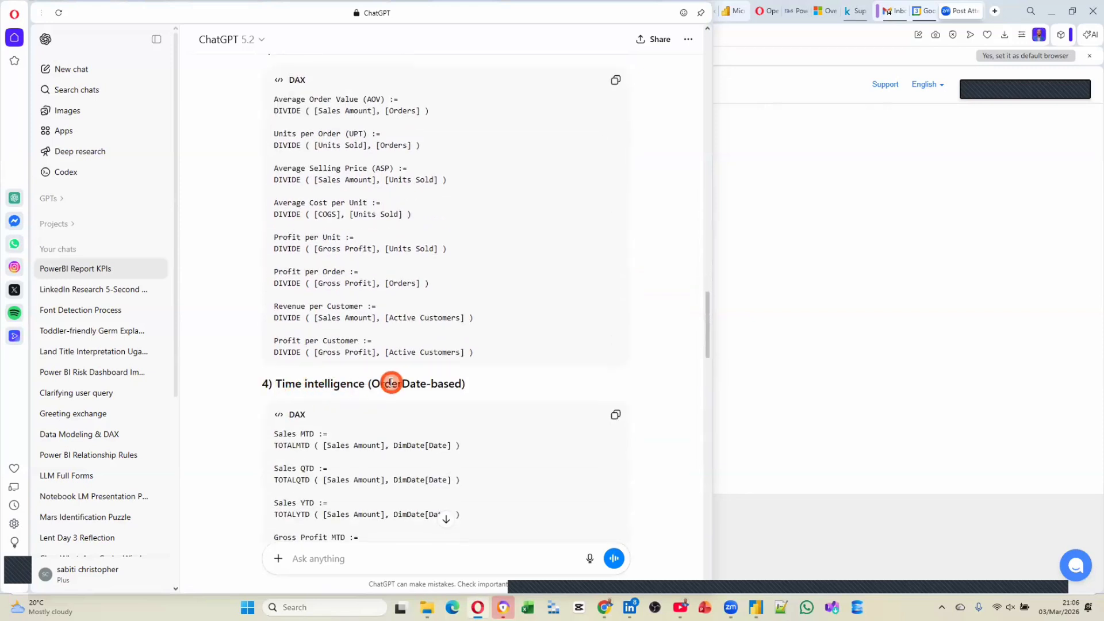
pyautogui.scroll(-1, 382, 353)
pyautogui.scroll(-3, 382, 353)
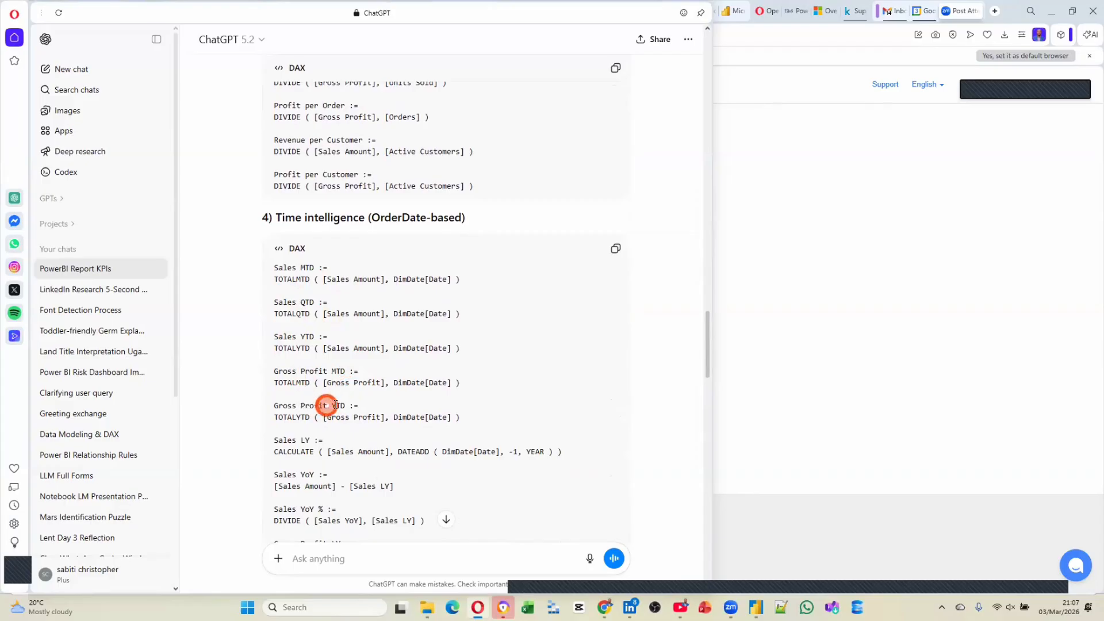
pyautogui.scroll(-1, 332, 424)
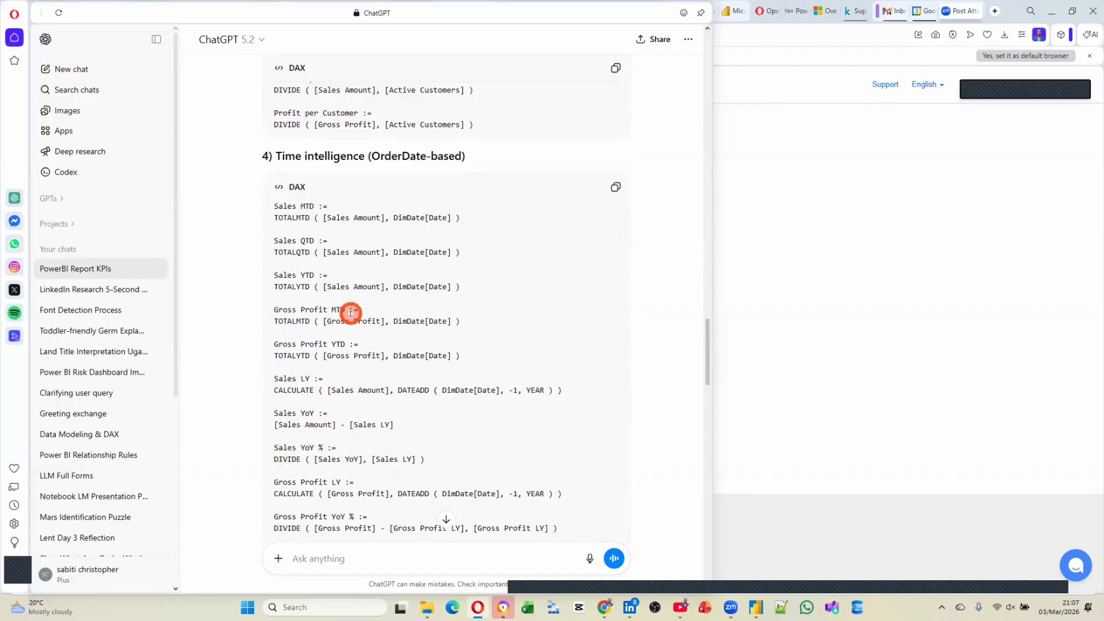
# Step: Examine the customer, StockDate, aging and share measures, plus the alternative KPI ideas and practical action plan
pyautogui.scroll(-10, 350, 313)
pyautogui.scroll(-5, 351, 313)
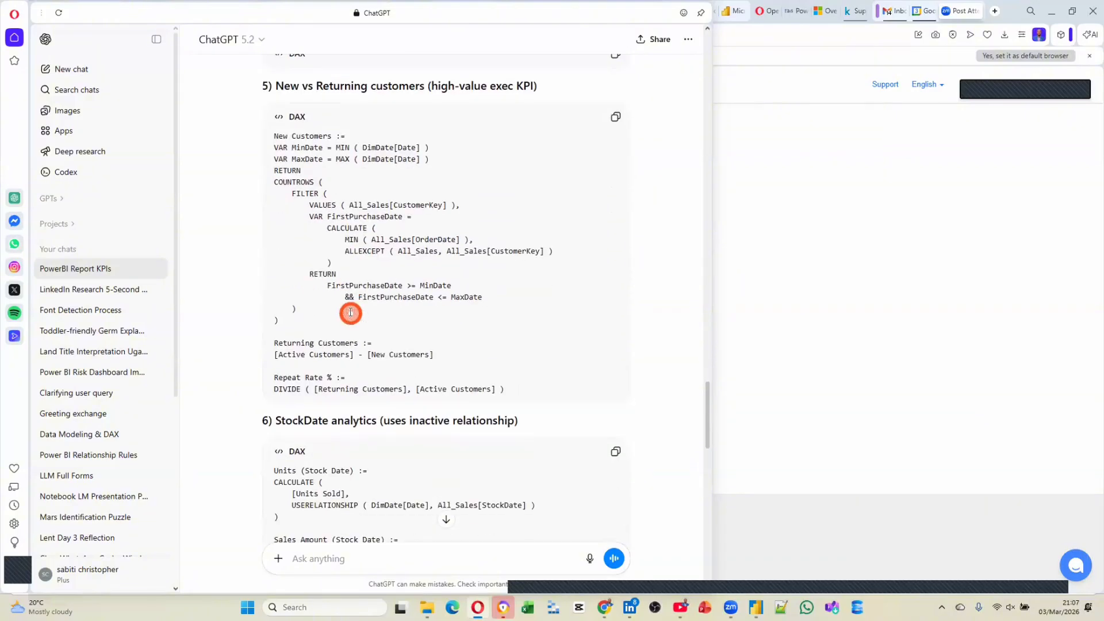
pyautogui.scroll(-8, 351, 312)
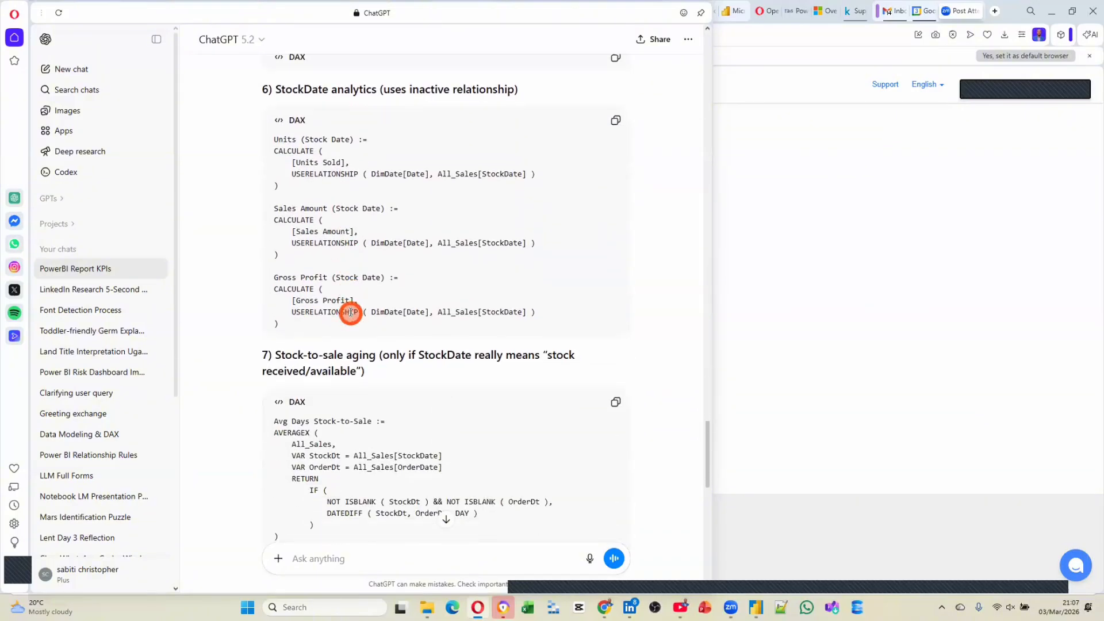
pyautogui.scroll(-7, 351, 313)
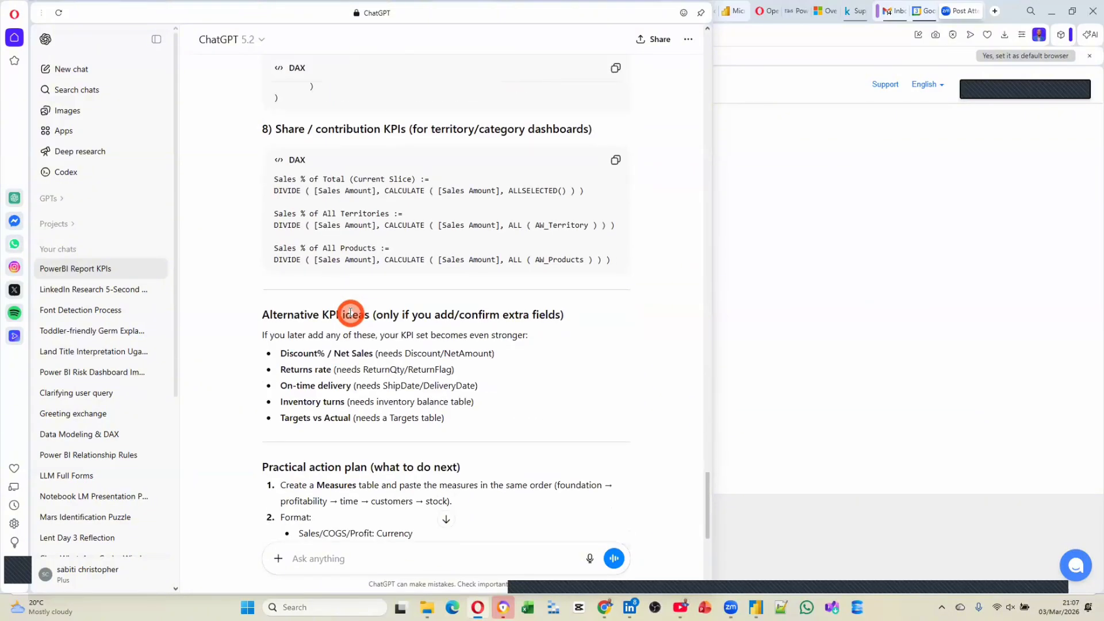
pyautogui.scroll(5, 350, 313)
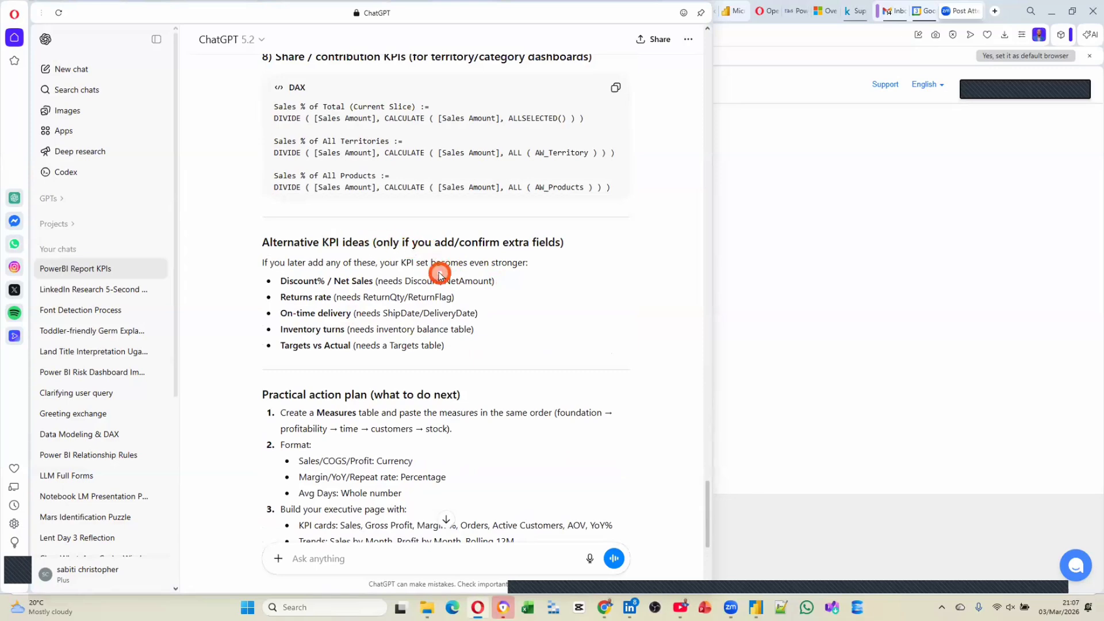
pyautogui.scroll(-3, 440, 275)
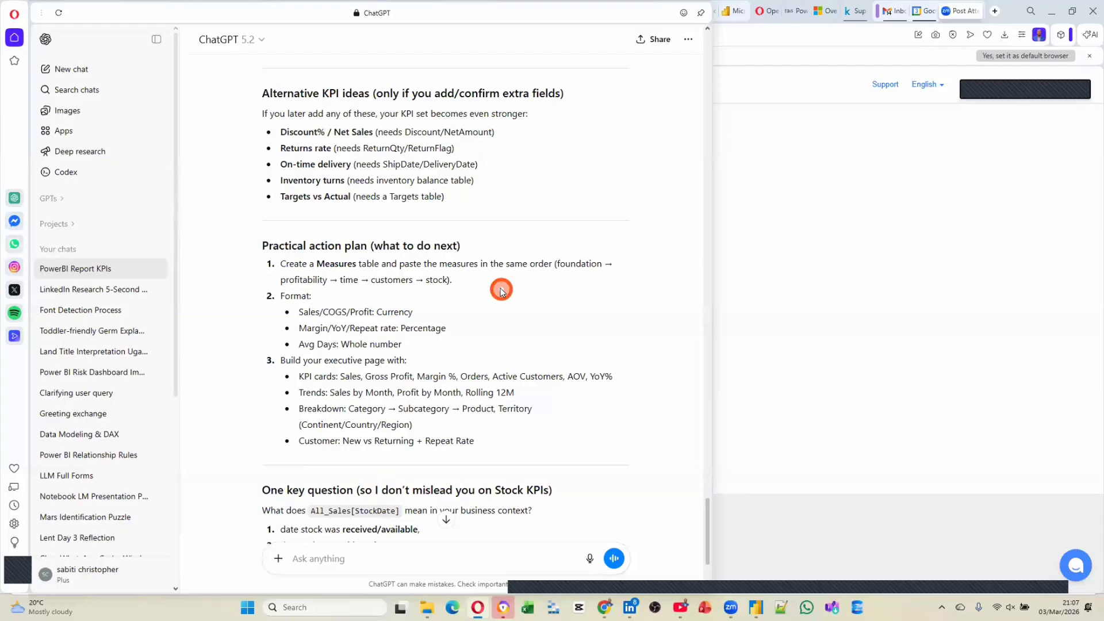
# Step: Review the answer's DAX measures again, from share and customer KPIs back through time intelligence and basket economics to the sales and core measures
pyautogui.scroll(12, 501, 290)
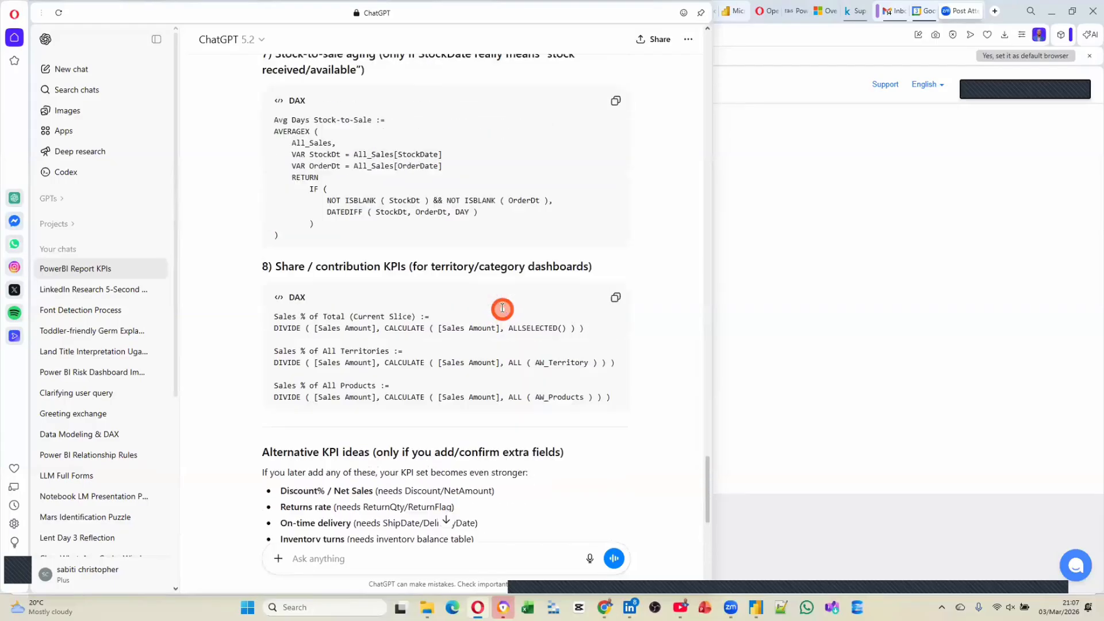
pyautogui.scroll(12, 507, 343)
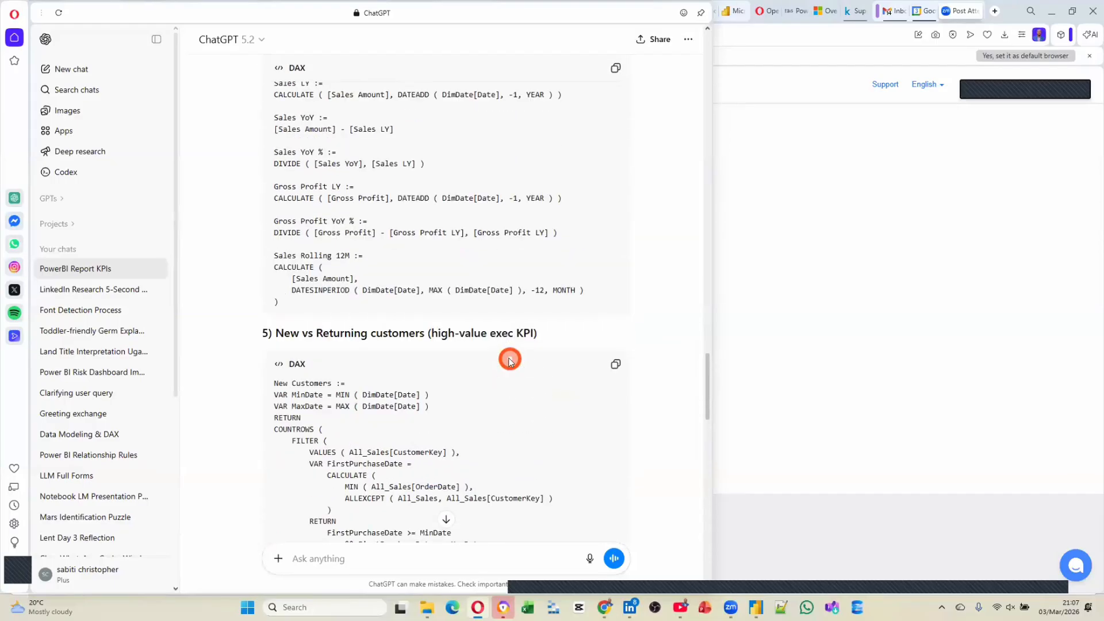
pyautogui.scroll(4, 509, 361)
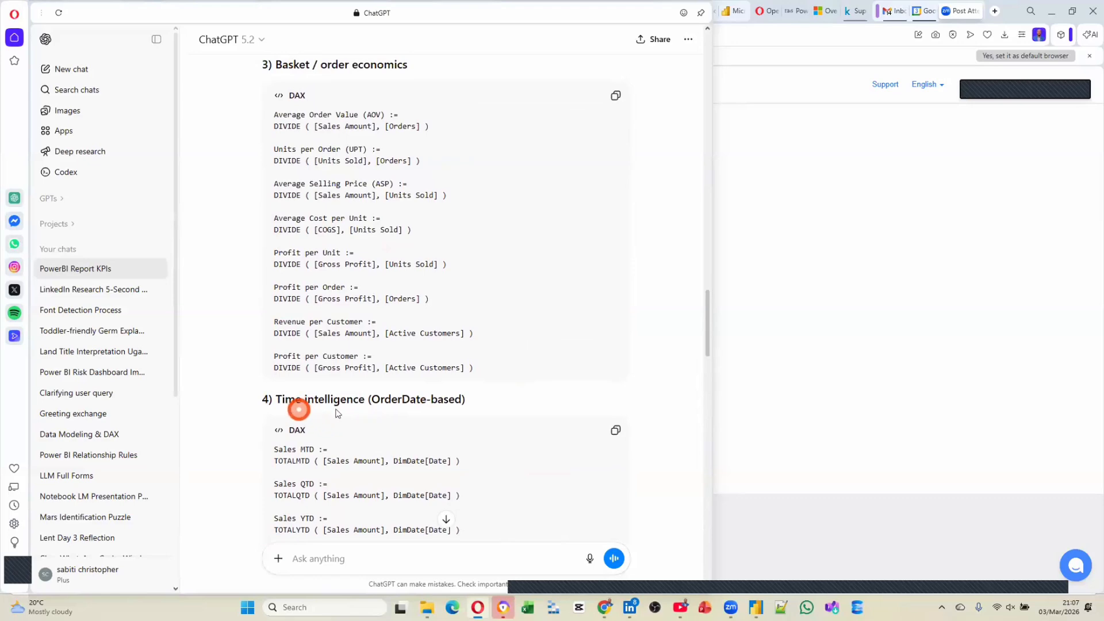
pyautogui.scroll(5, 434, 227)
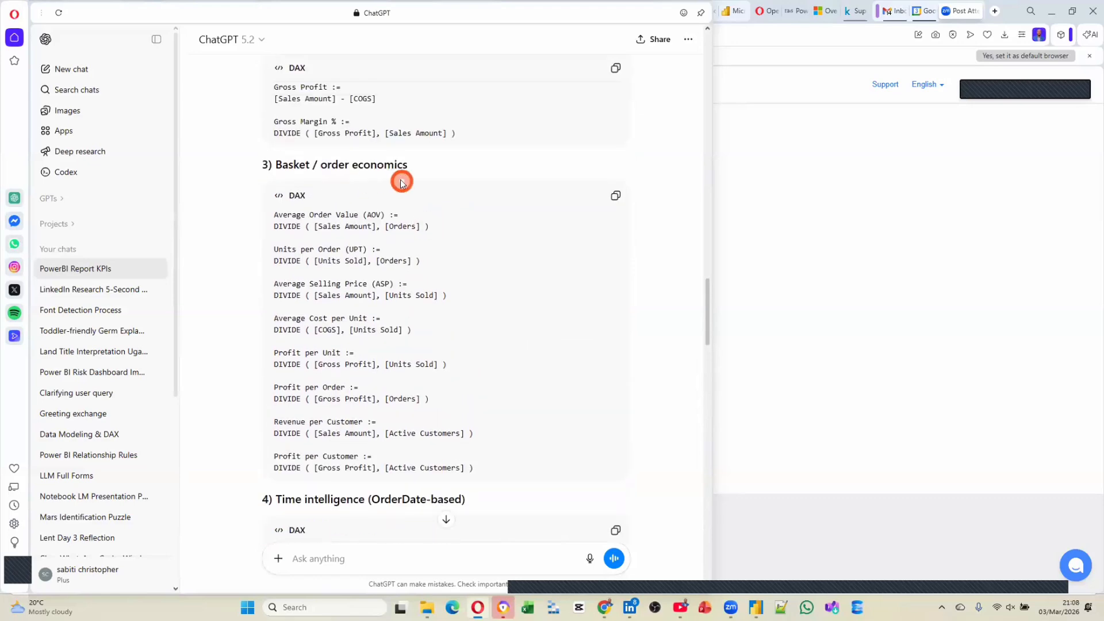
pyautogui.scroll(-1, 401, 181)
pyautogui.scroll(-3, 402, 181)
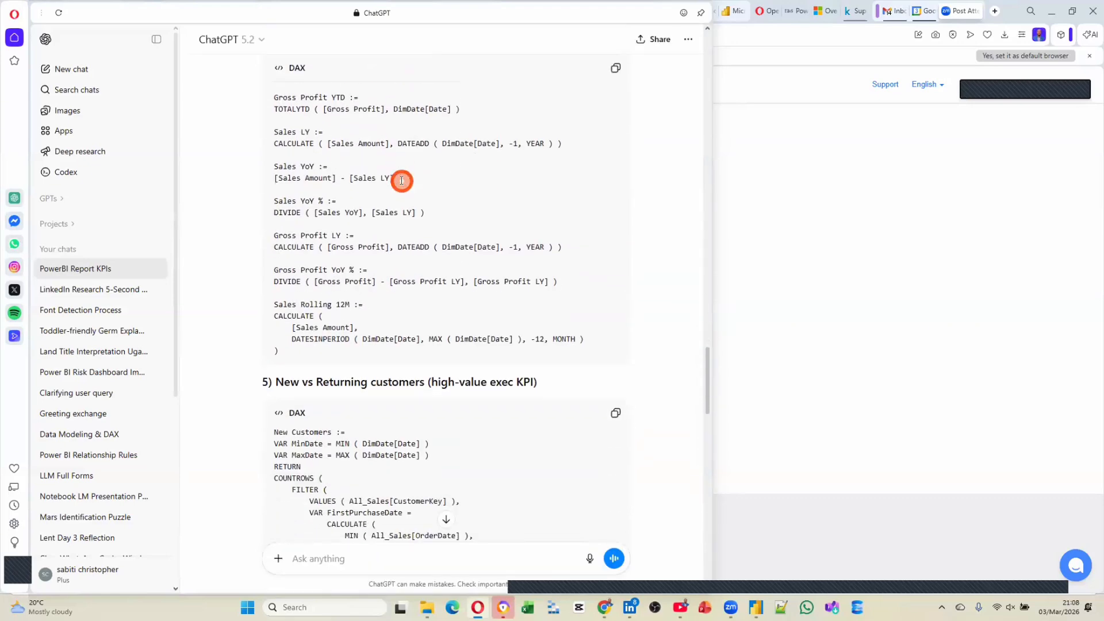
pyautogui.scroll(8, 402, 184)
pyautogui.scroll(1, 401, 194)
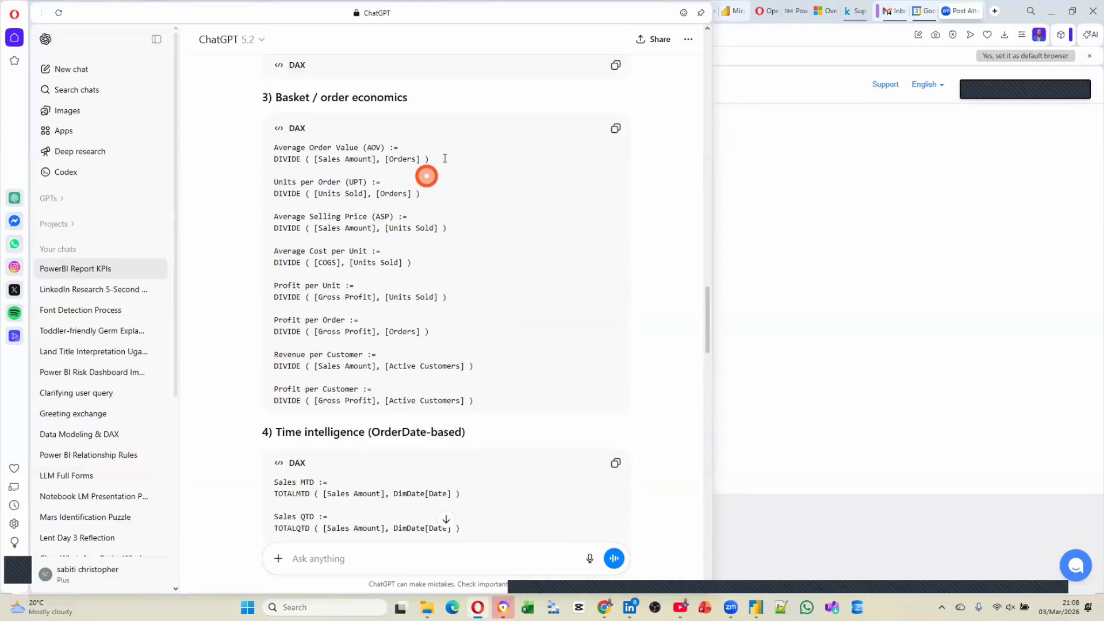
pyautogui.moveTo(443, 158); pyautogui.dragTo(321, 159)
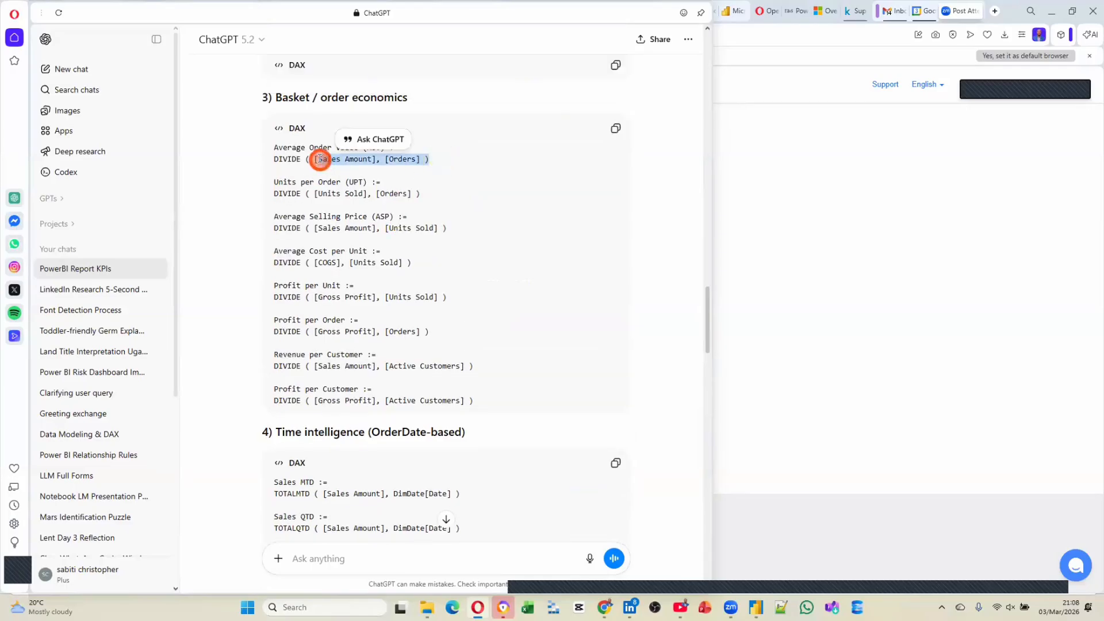
pyautogui.scroll(-9, 321, 160)
pyautogui.scroll(20, 320, 160)
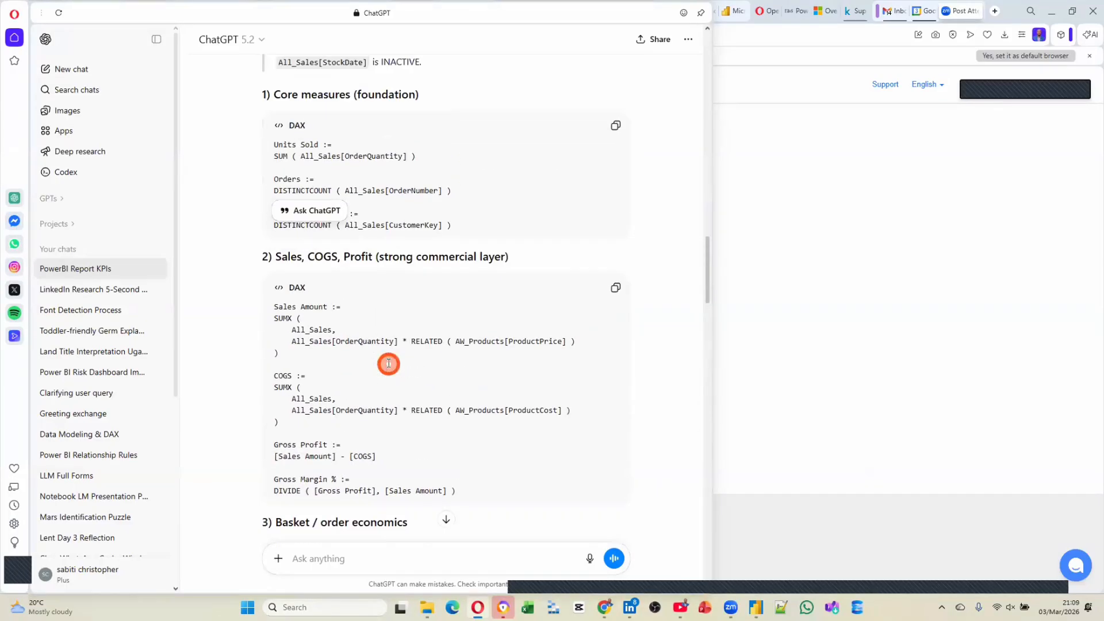
# Step: Copy the Units Sold DAX from the core measures into the open measure in Power BI, replacing its whole formula, and commit it
pyautogui.scroll(-4, 374, 414)
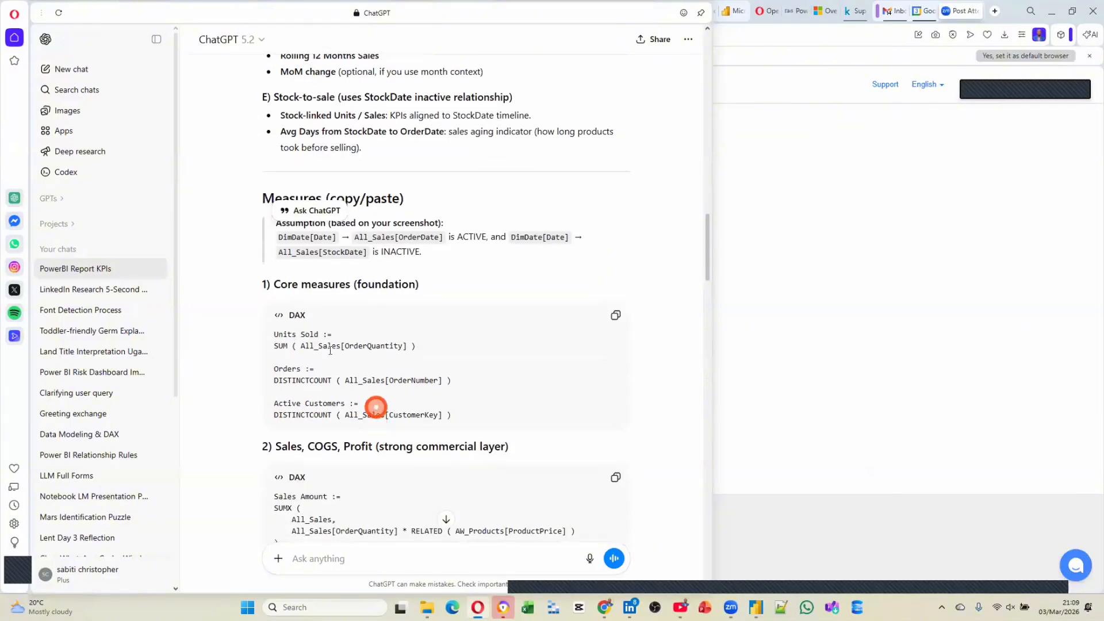
pyautogui.moveTo(274, 334); pyautogui.dragTo(429, 349)
pyautogui.hotkey('ctrl', 'c')
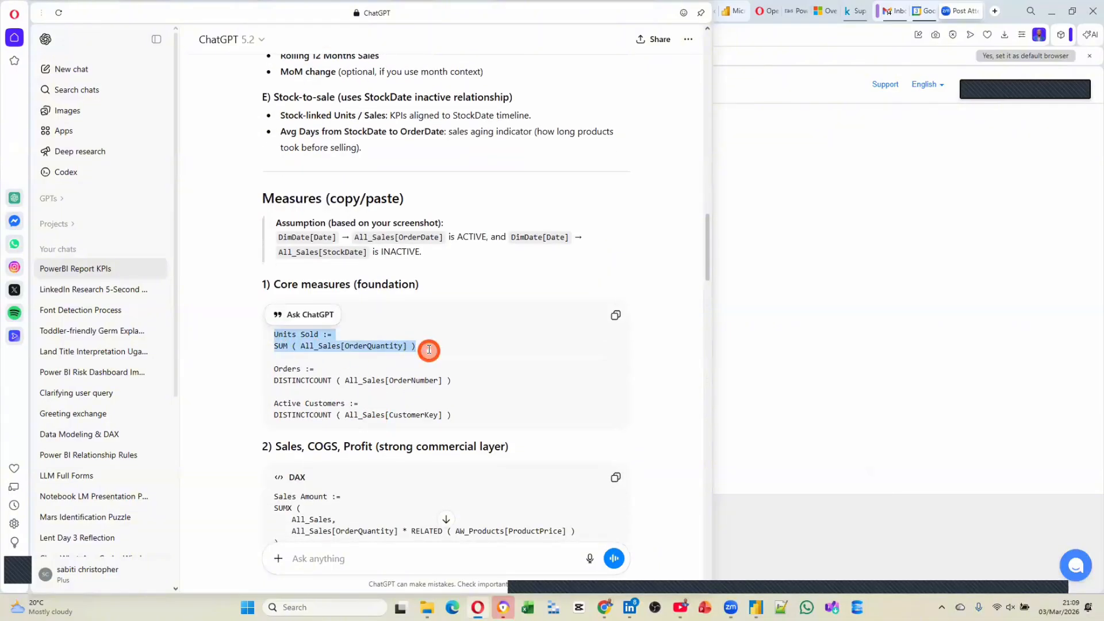
pyautogui.hotkey('alt', 'Tab')
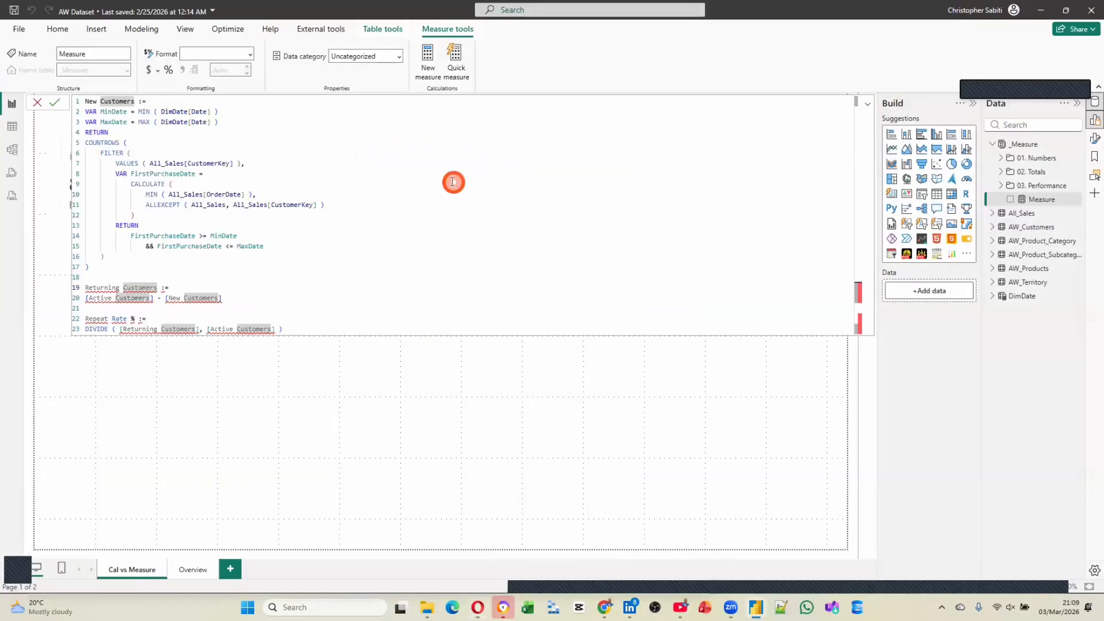
pyautogui.hotkey('ctrl', 'a')
pyautogui.hotkey('ctrl', 'v')
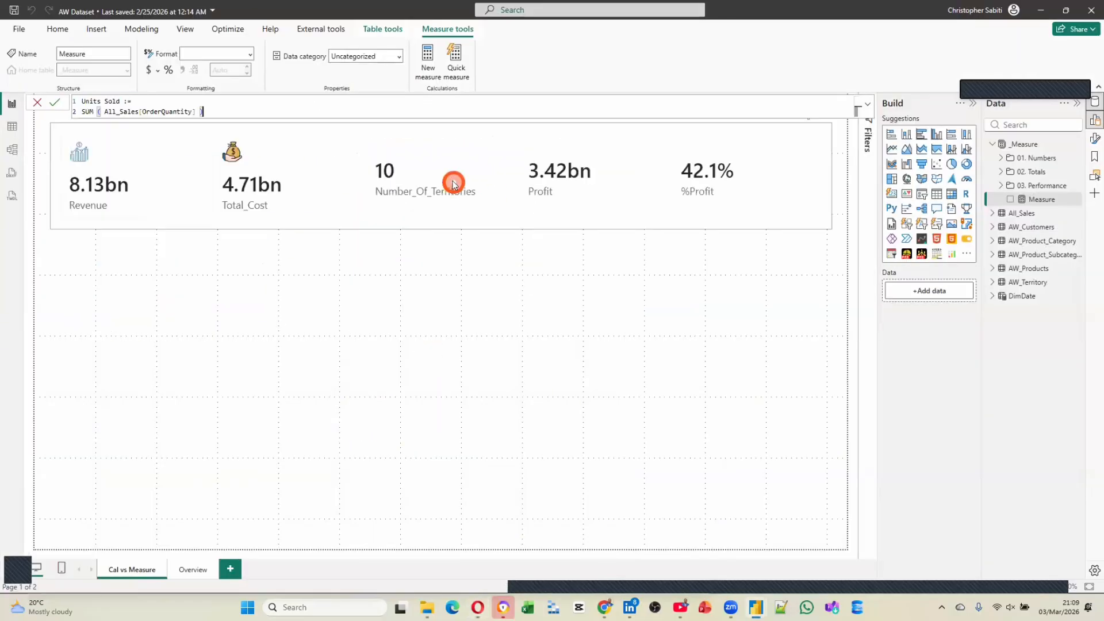
pyautogui.click(55, 104)
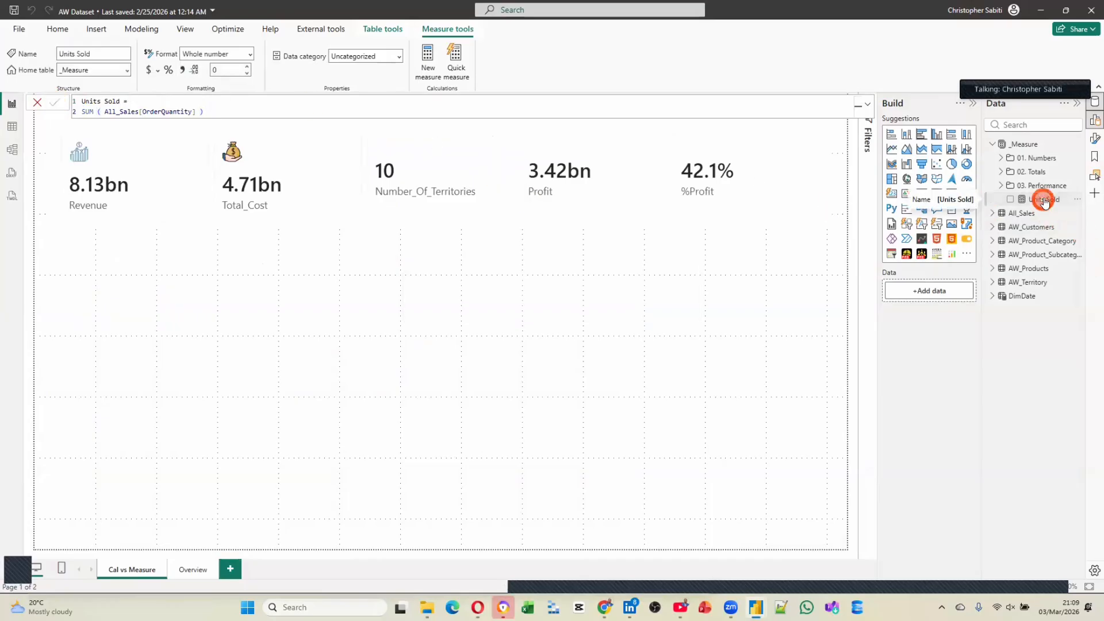
# Step: Try the Units Sold measure in a temporary card on the Cal vs Measure page, shrink the card and delete it
pyautogui.click(732, 300)
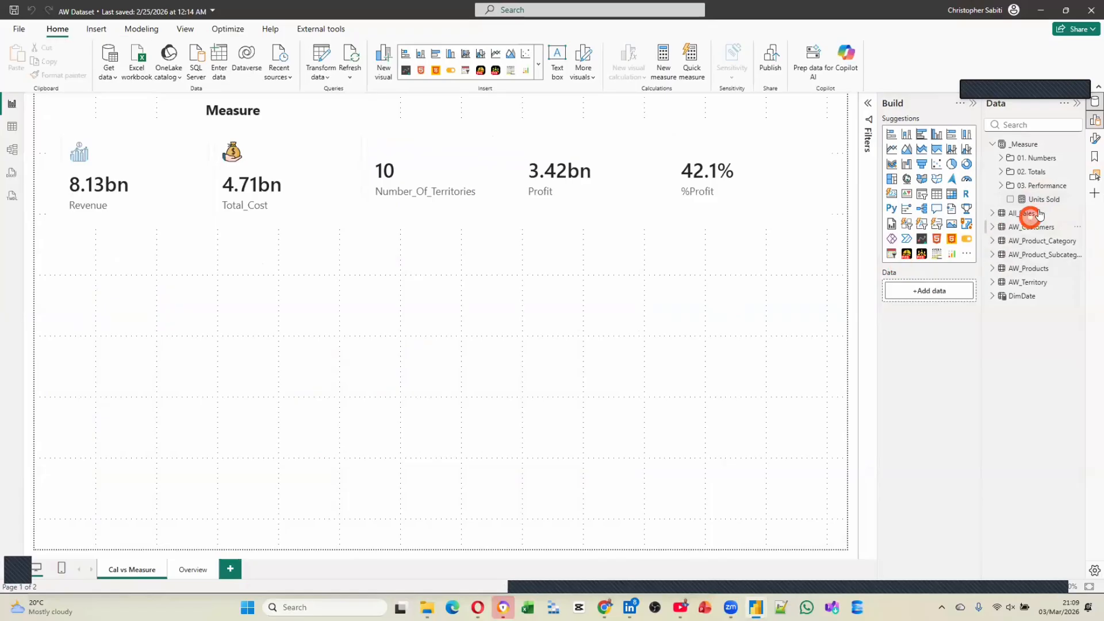
pyautogui.moveTo(1043, 199); pyautogui.dragTo(414, 375)
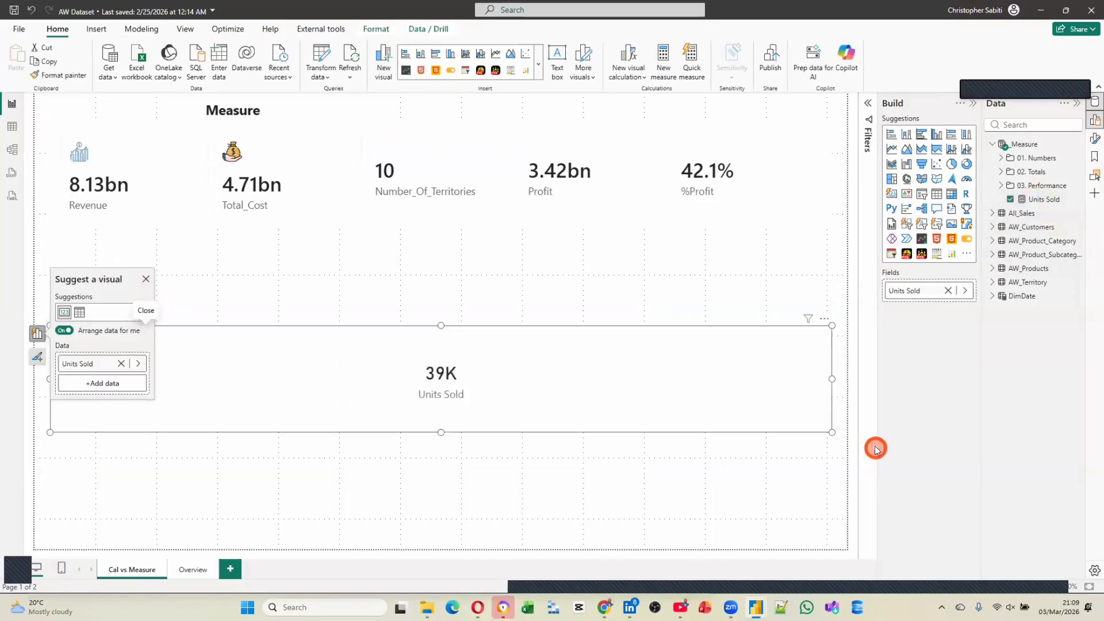
pyautogui.moveTo(830, 430); pyautogui.dragTo(255, 410)
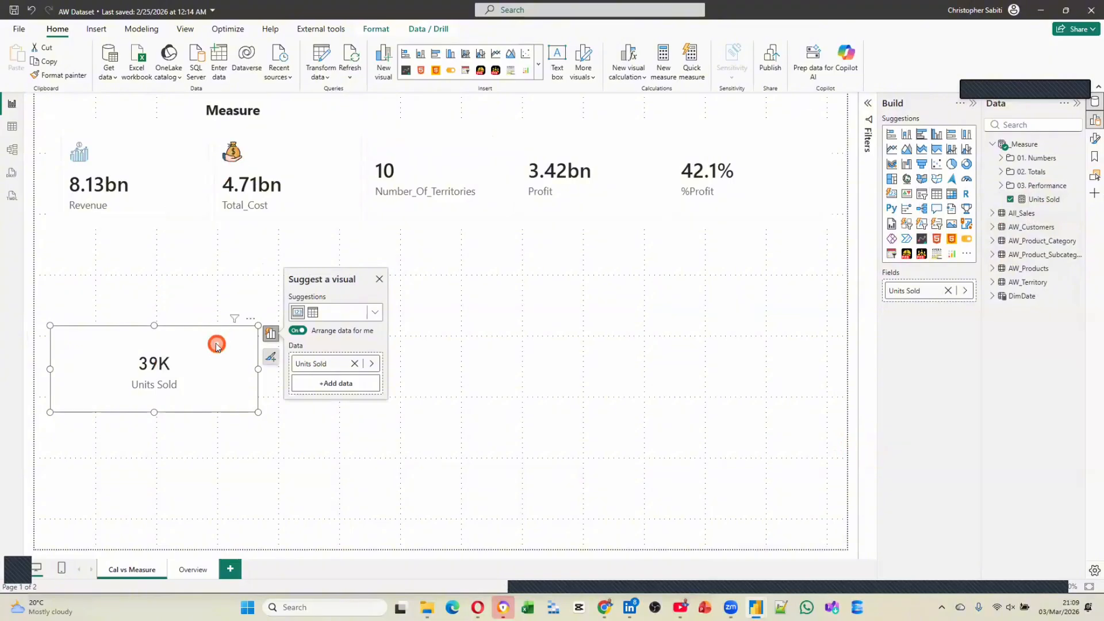
pyautogui.press('Delete')
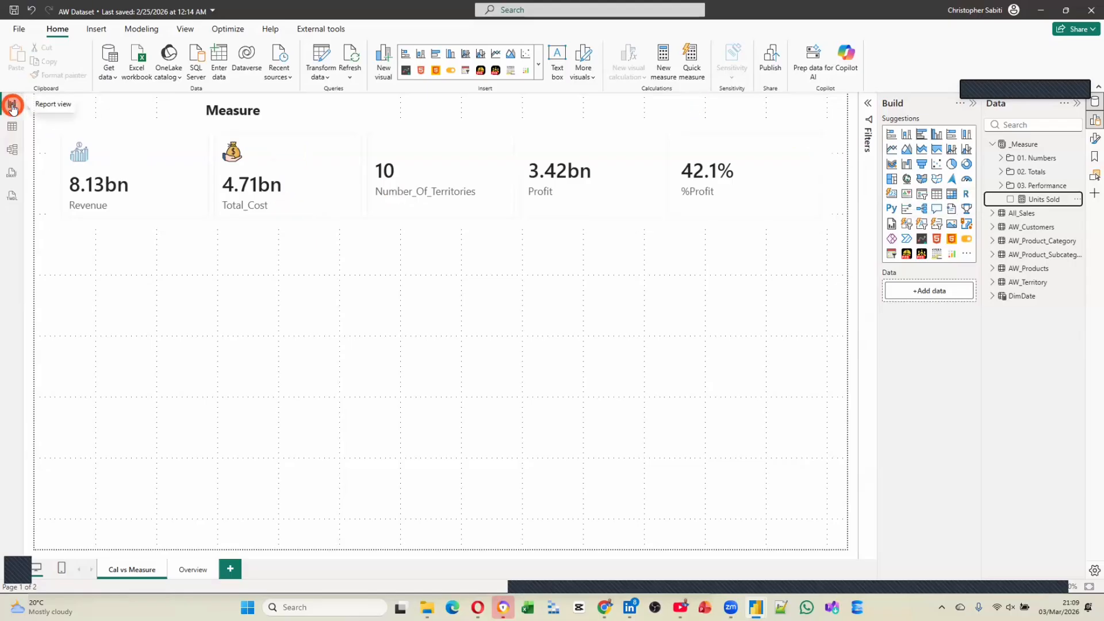
# Step: Open the DAX query view and define a new measure for the _Measure table with a quick query
pyautogui.click(12, 149)
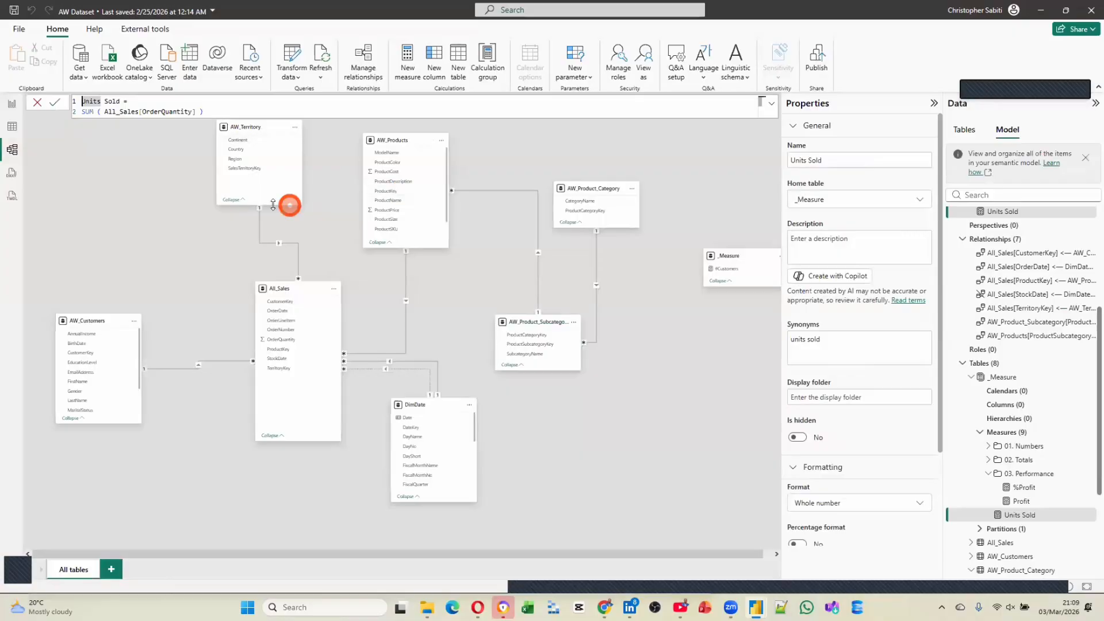
pyautogui.click(11, 174)
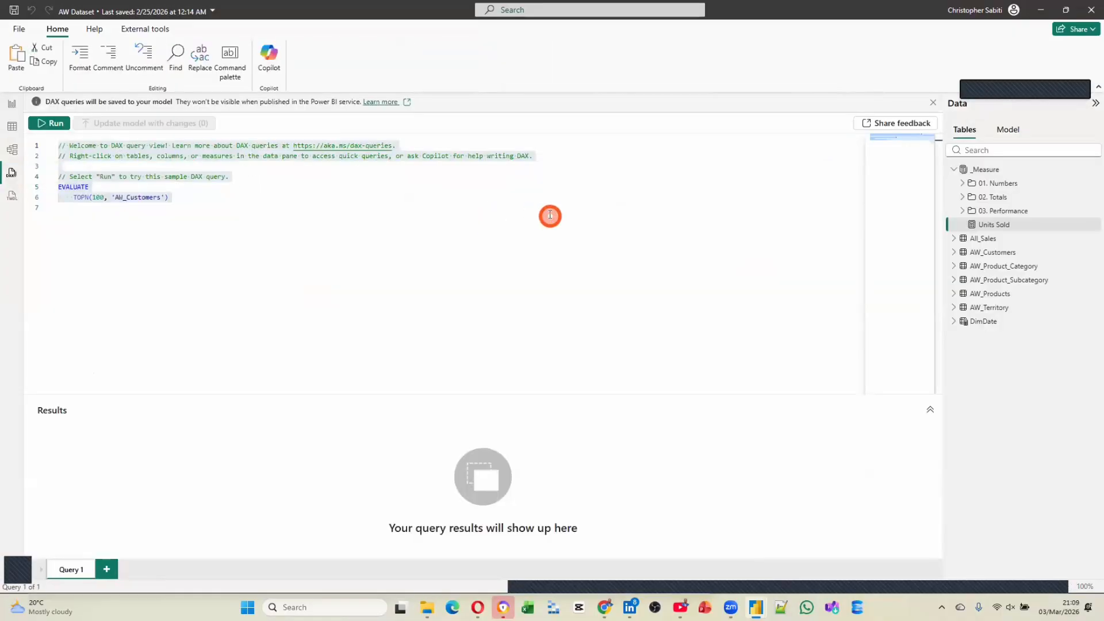
pyautogui.rightClick(974, 168)
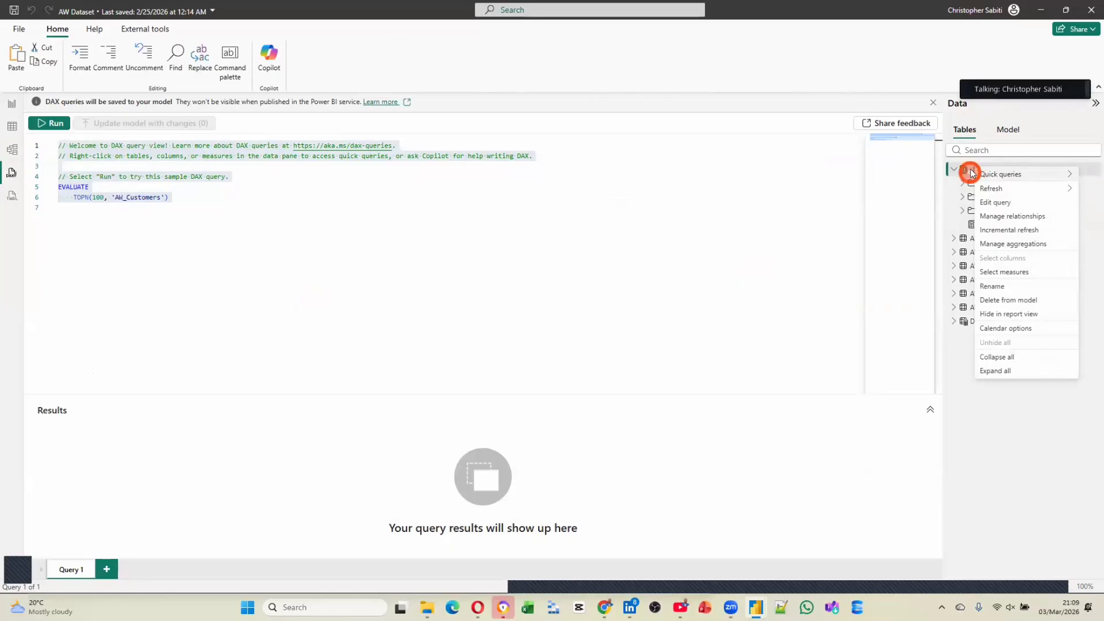
pyautogui.moveTo(999, 171)
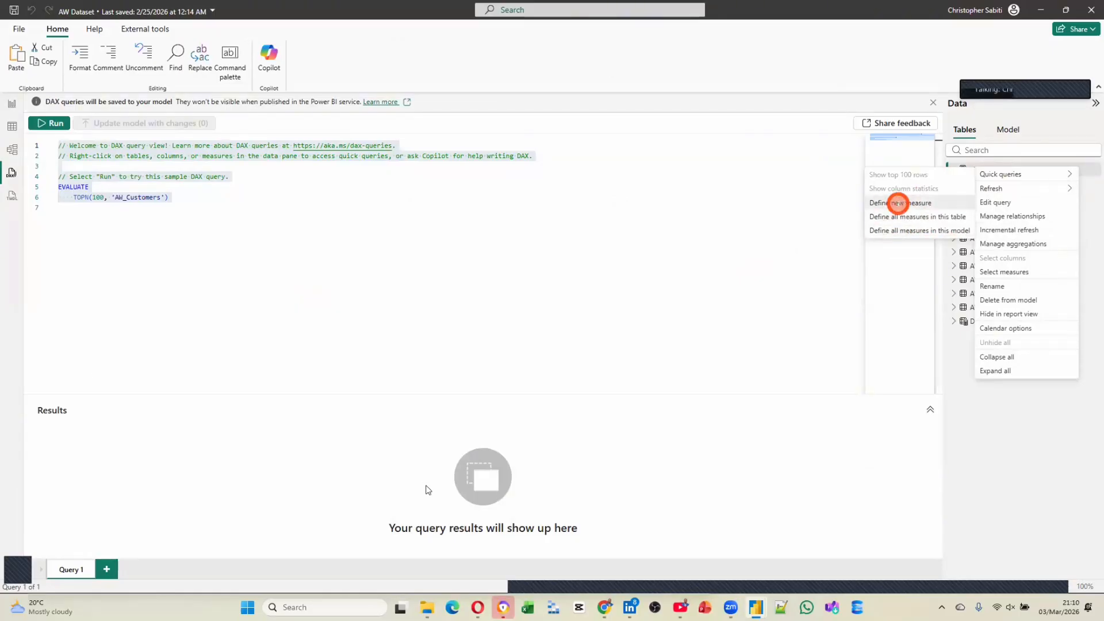
pyautogui.click(897, 202)
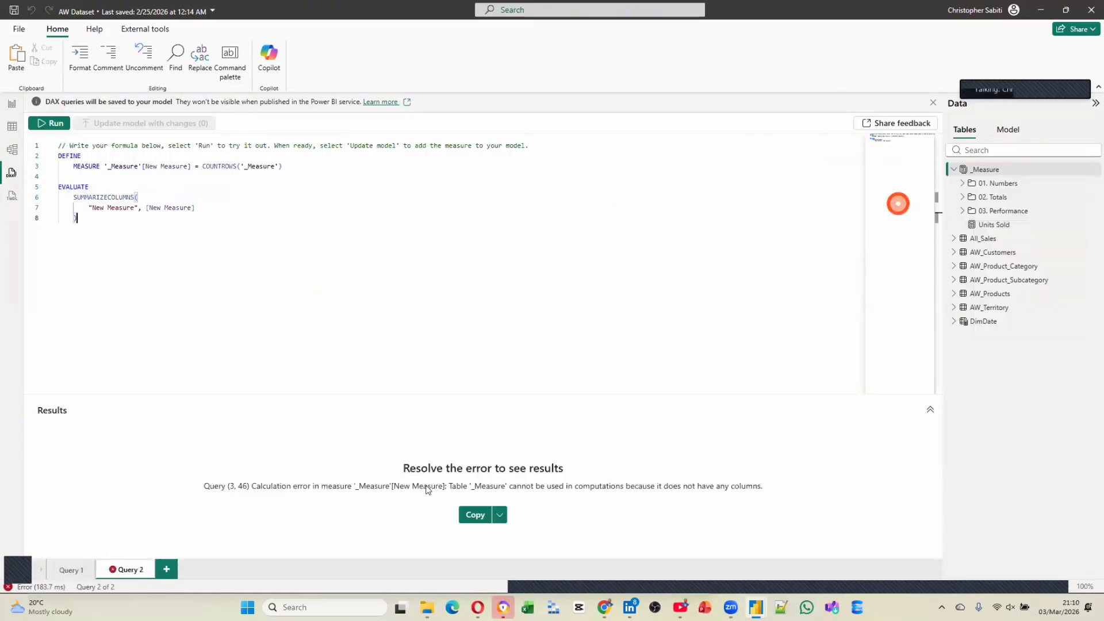
# Step: In ChatGPT, draft the follow-up prompt "I want to load all the measures at once thru DAX query View tab"
pyautogui.click(477, 606)
pyautogui.click(446, 519)
pyautogui.click(295, 557)
pyautogui.write('I want')
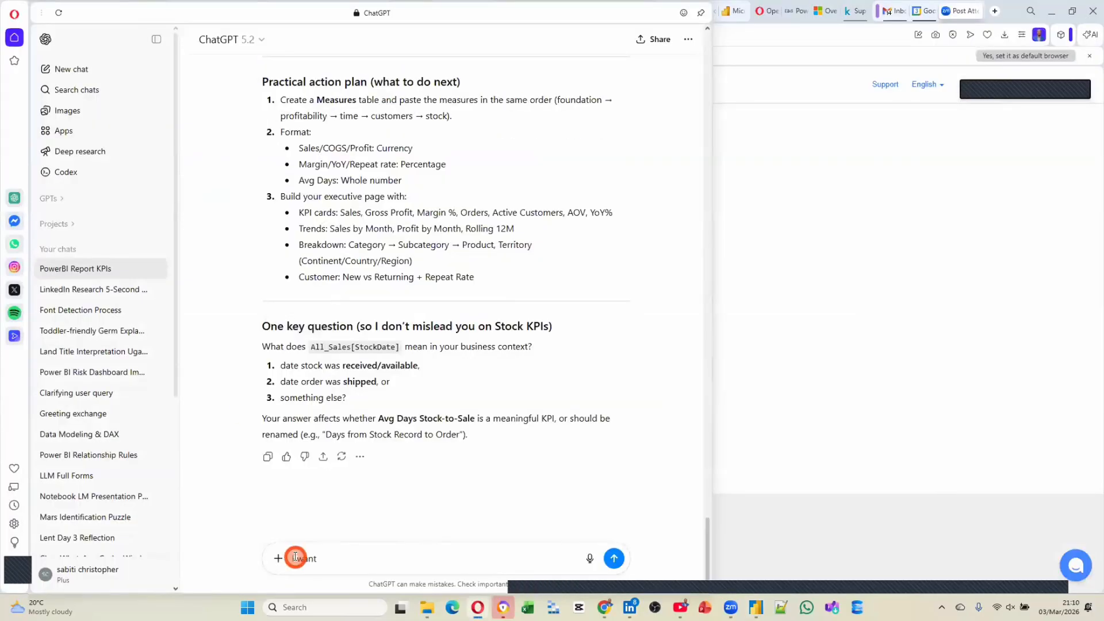
pyautogui.write(' to load all ')
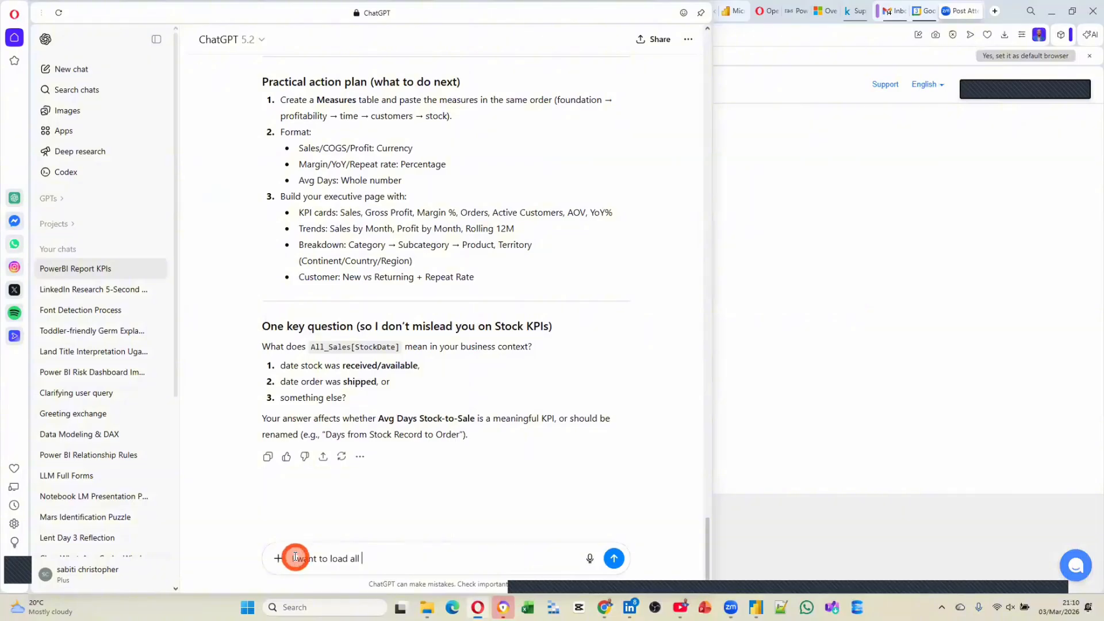
pyautogui.write('the mea')
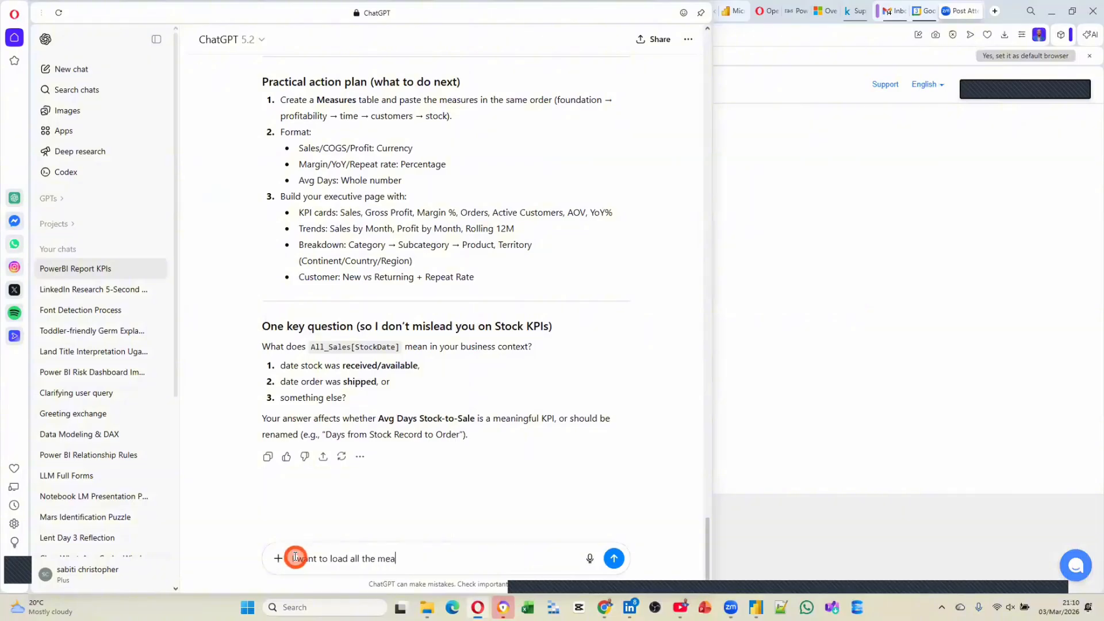
pyautogui.write('sures at once thru')
pyautogui.hotkey('alt', 'Tab')
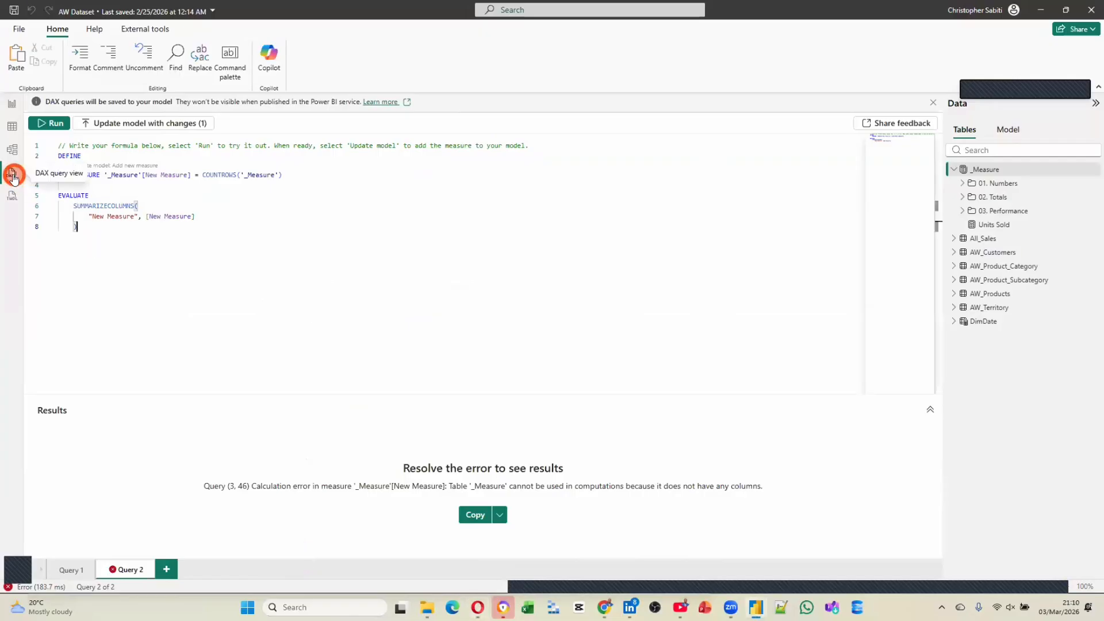
pyautogui.hotkey('alt', 'Tab')
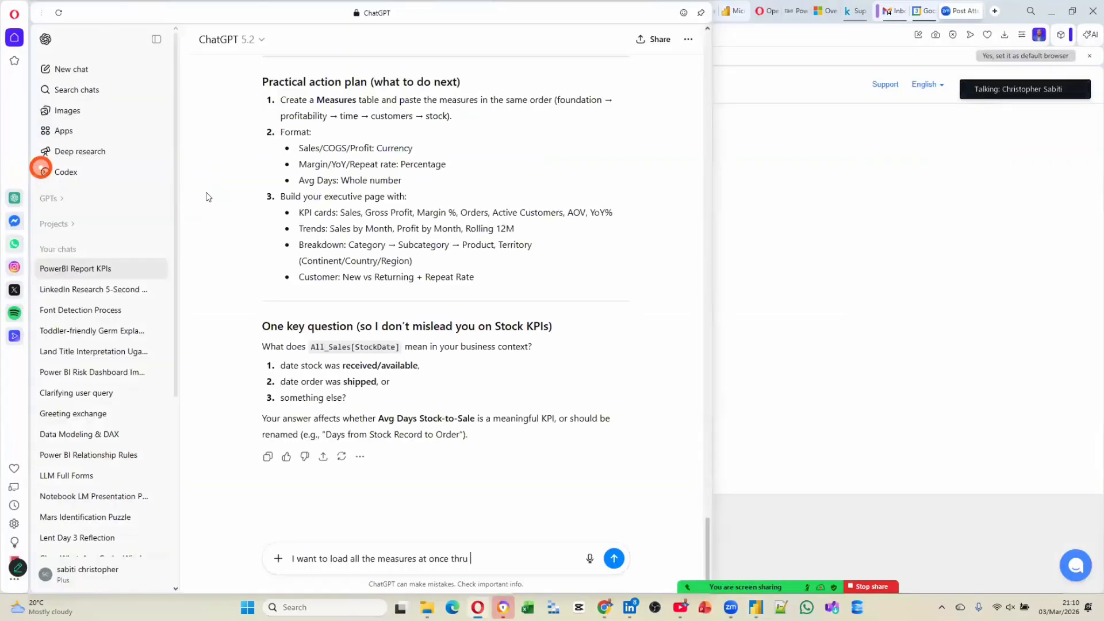
pyautogui.write('DAX ')
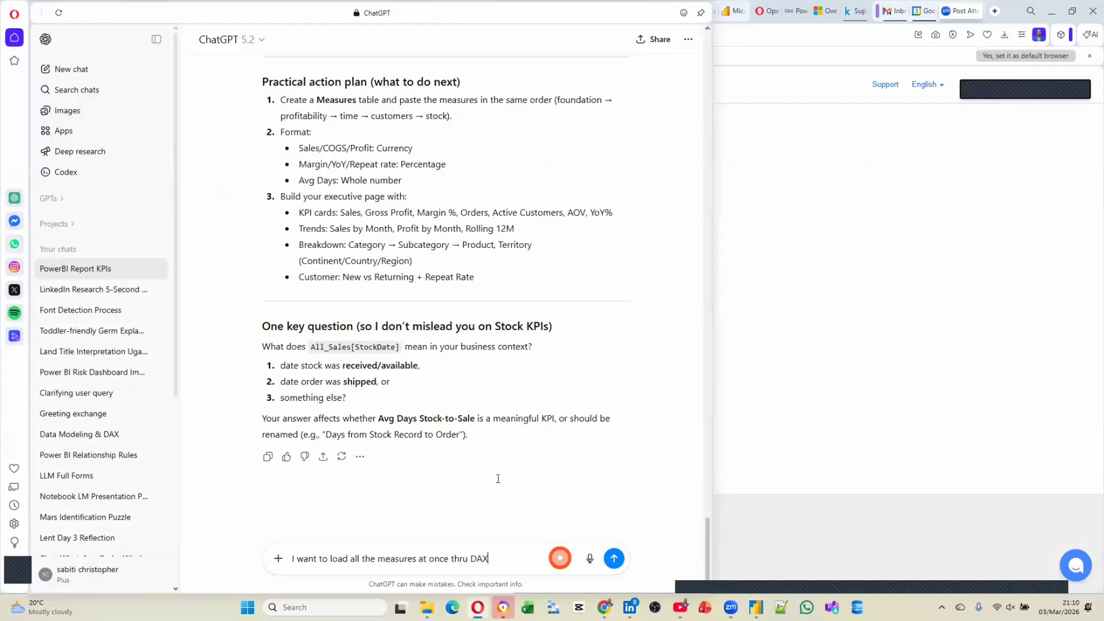
pyautogui.write('query View ')
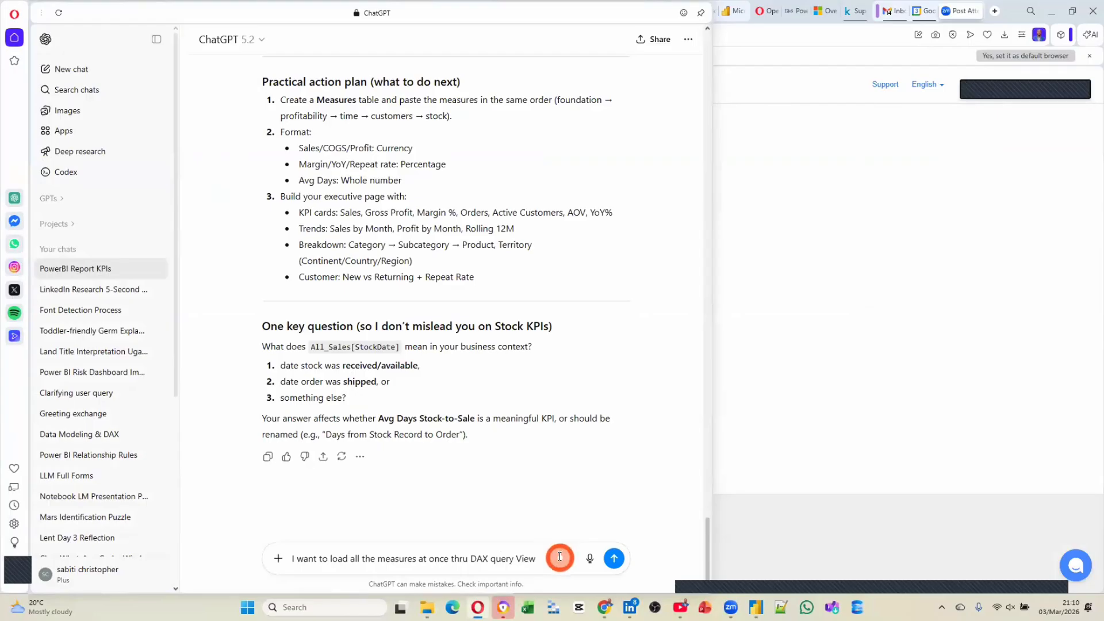
pyautogui.write('tab ')
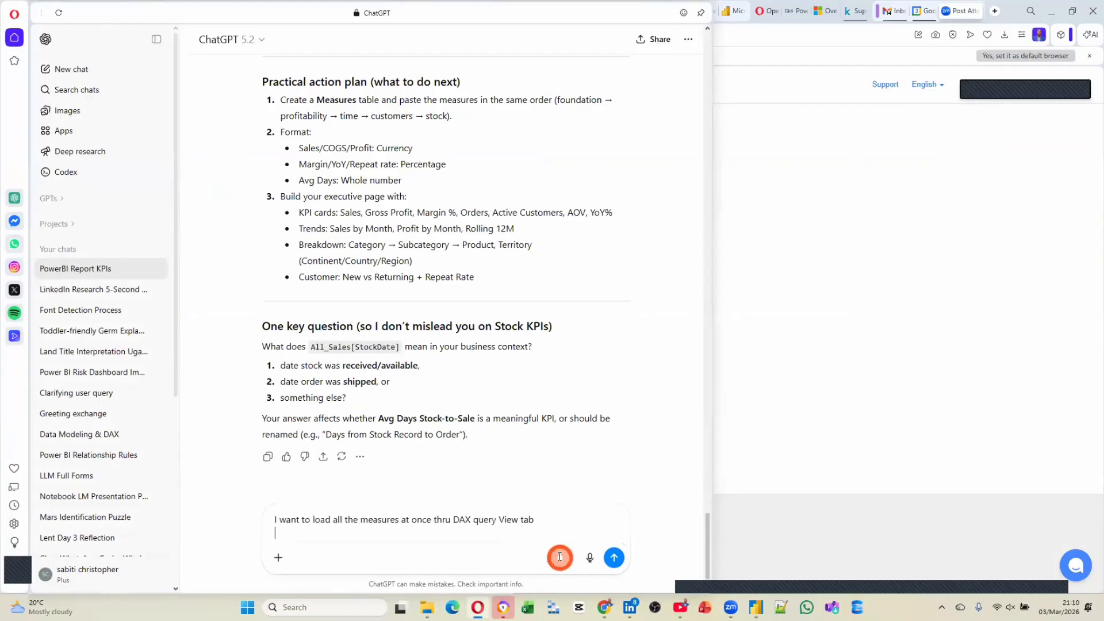
# Step: Add the line 'I have a measure table "_Measure"' to the ChatGPT prompt, checking the table's name in Power BI
pyautogui.write('I ha')
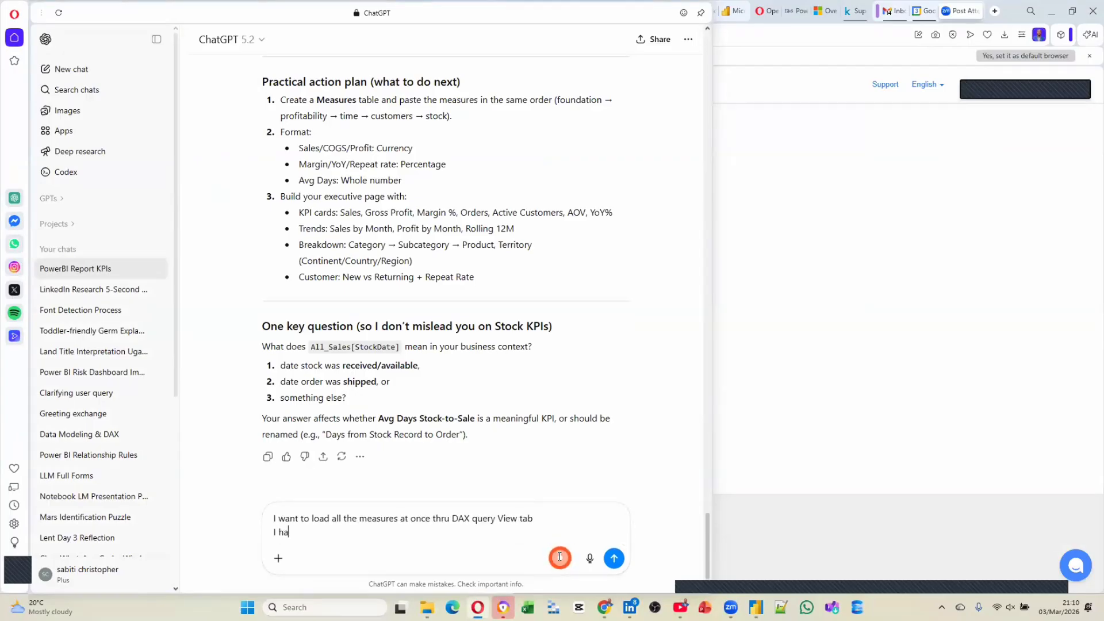
pyautogui.write('ve a mea')
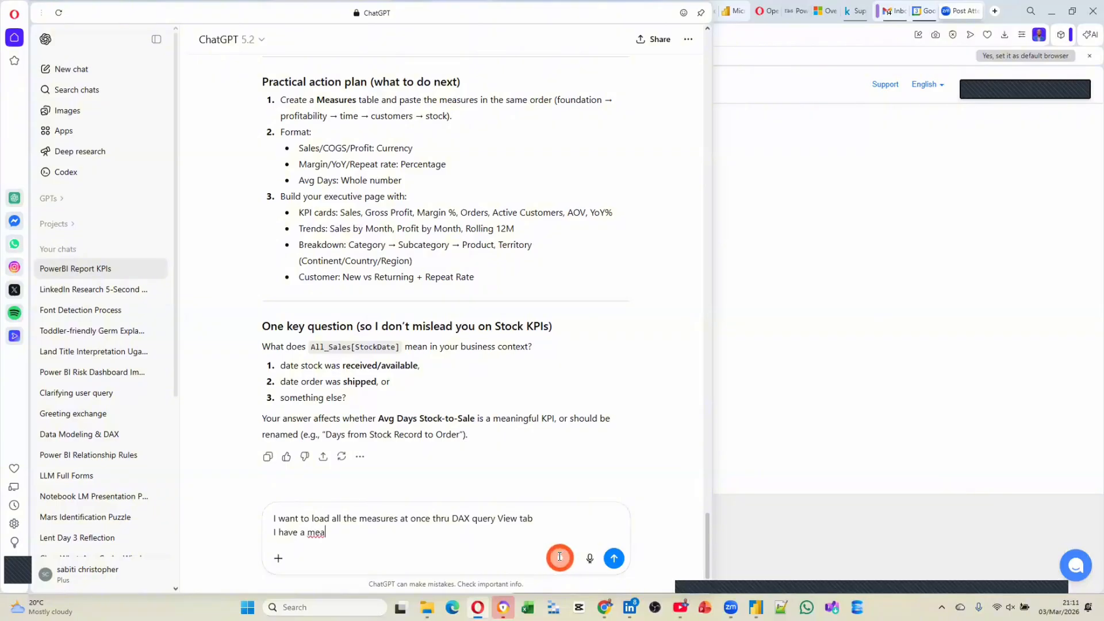
pyautogui.write('sure table "_Me')
pyautogui.hotkey('alt', 'Tab')
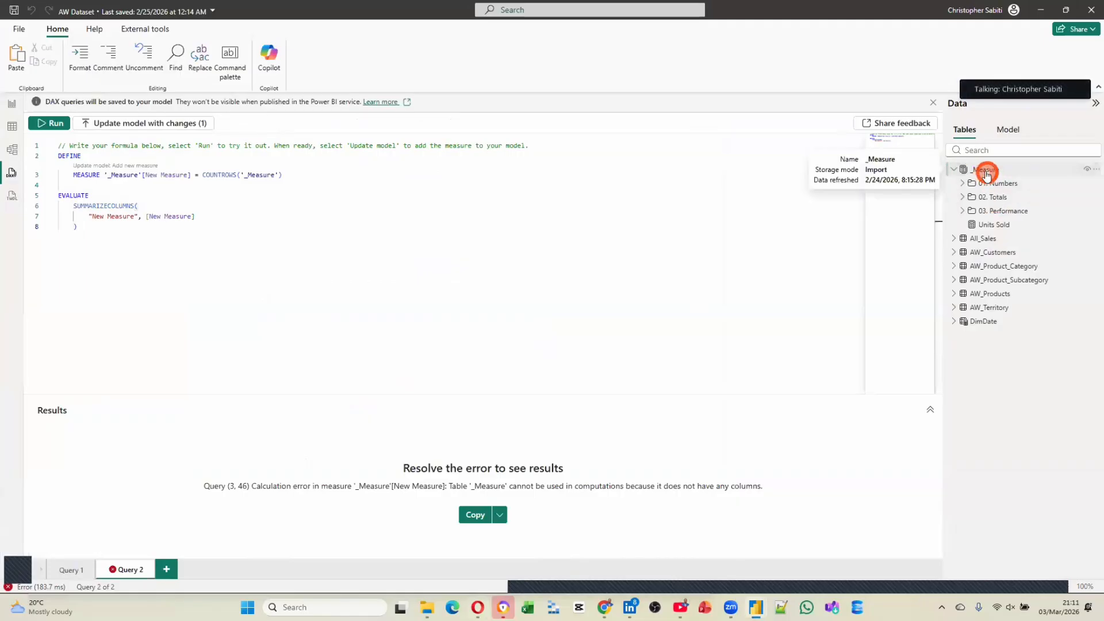
pyautogui.hotkey('alt', 'Tab')
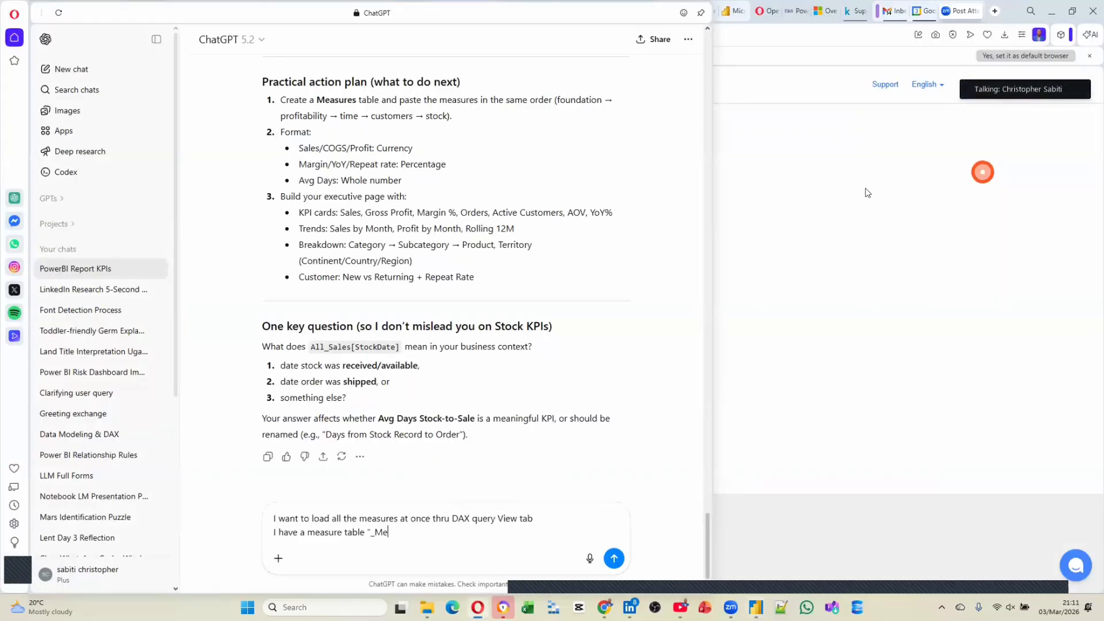
pyautogui.click(405, 527)
pyautogui.write('s')
pyautogui.press('BackSpace')
pyautogui.hotkey('alt', 'Tab')
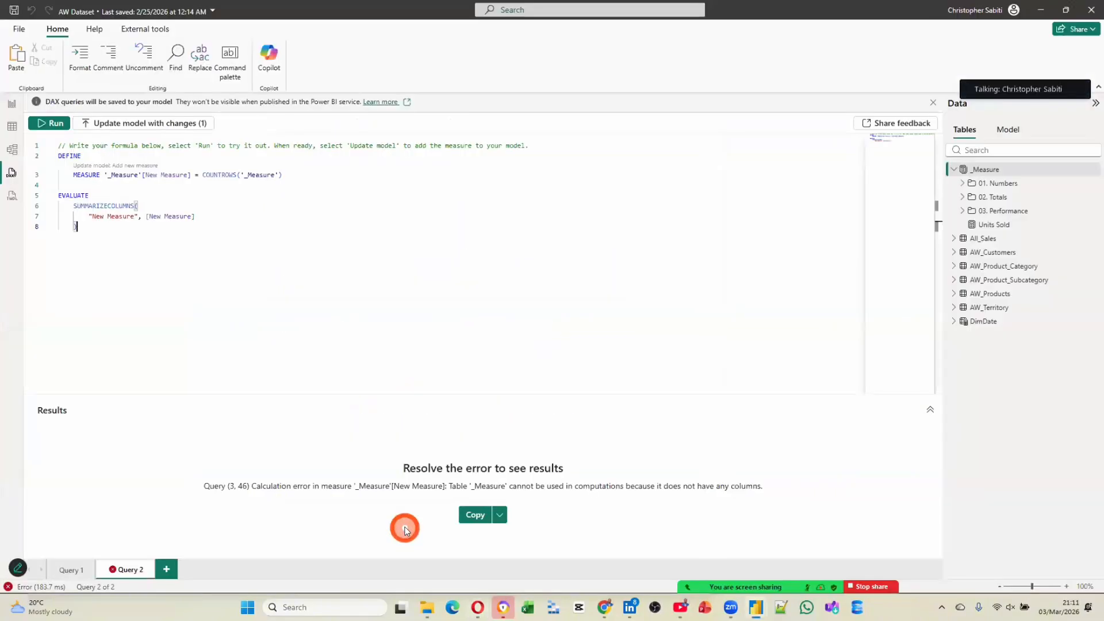
pyautogui.hotkey('alt', 'Tab')
pyautogui.write('asure table "_Meas')
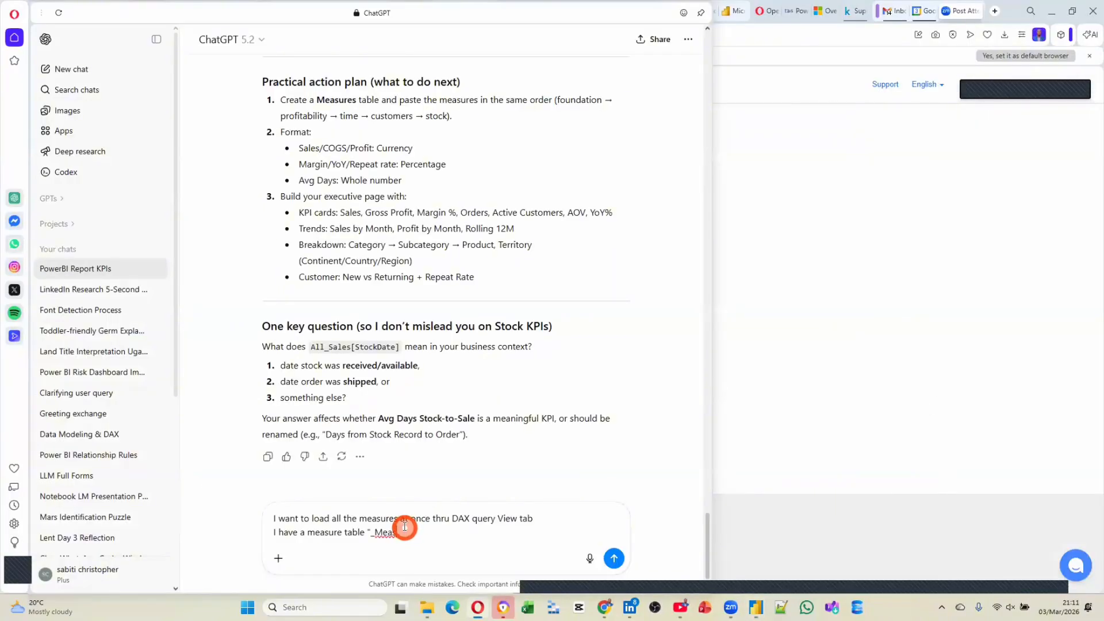
pyautogui.write('"')
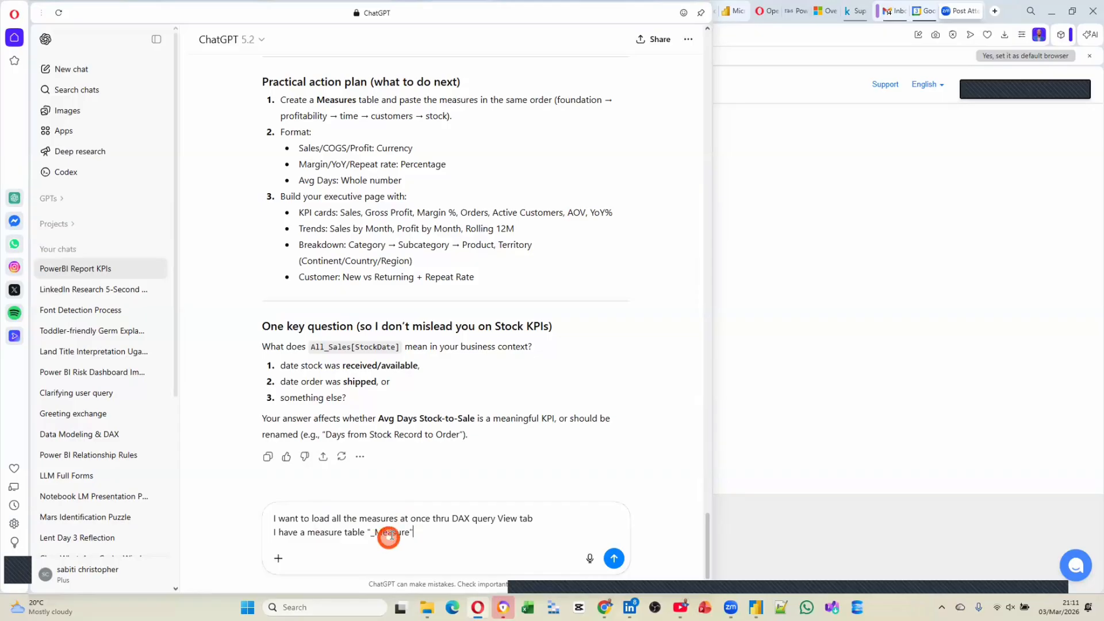
pyautogui.hotkey('shift', 'Return')
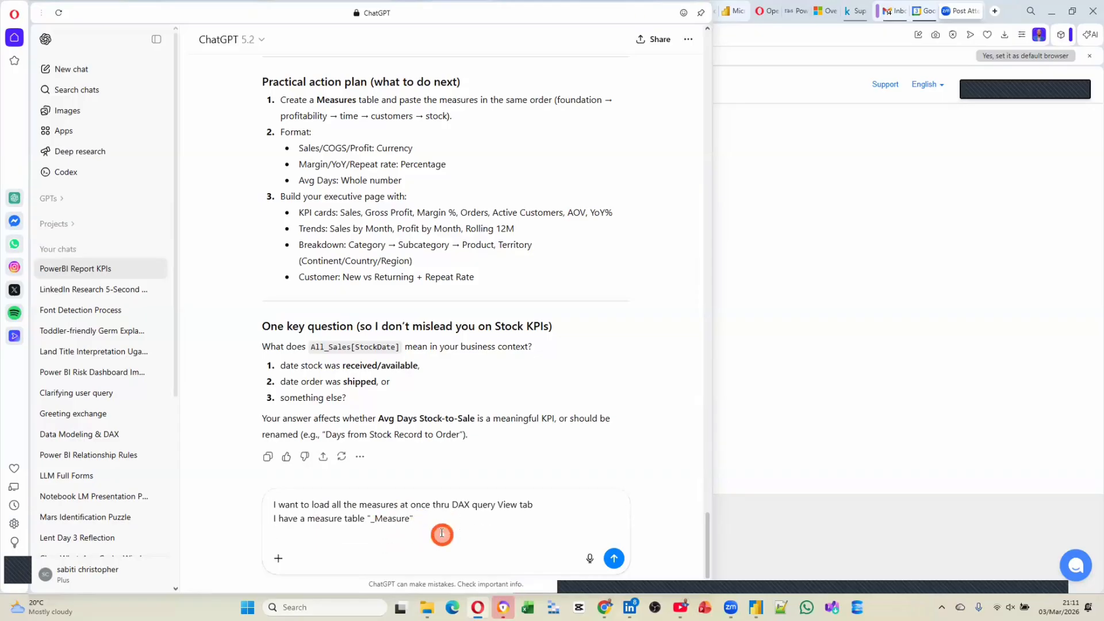
# Step: Look up the _Measure table's quick query options in Power BI and add "Using steps Quick queries --> Define measure" to the ChatGPT prompt
pyautogui.hotkey('alt', 'Tab')
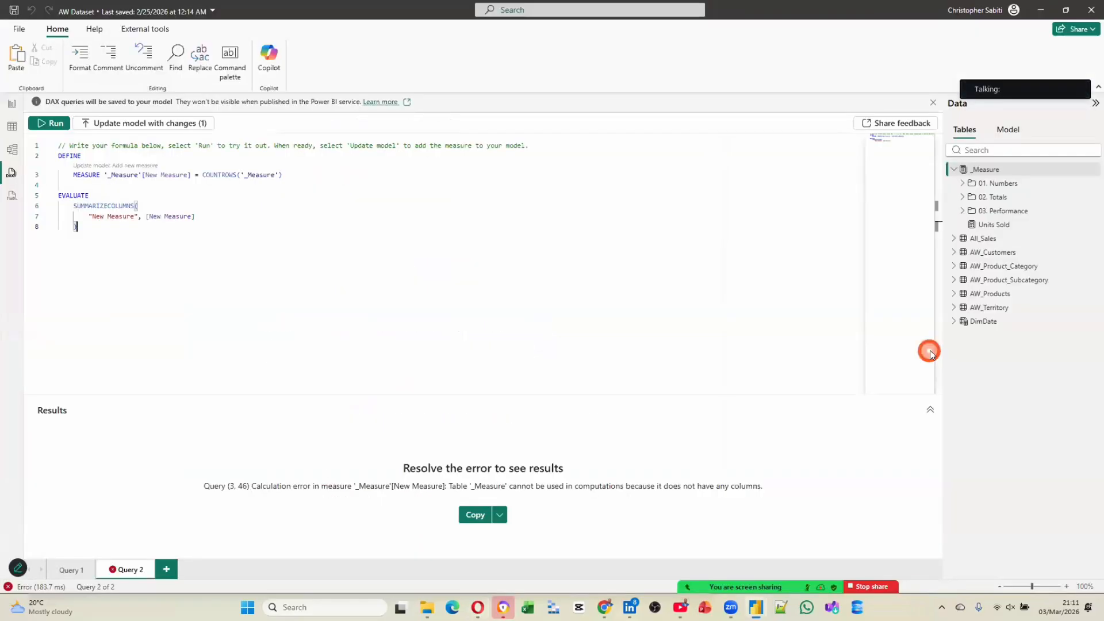
pyautogui.rightClick(971, 171)
pyautogui.moveTo(1006, 176)
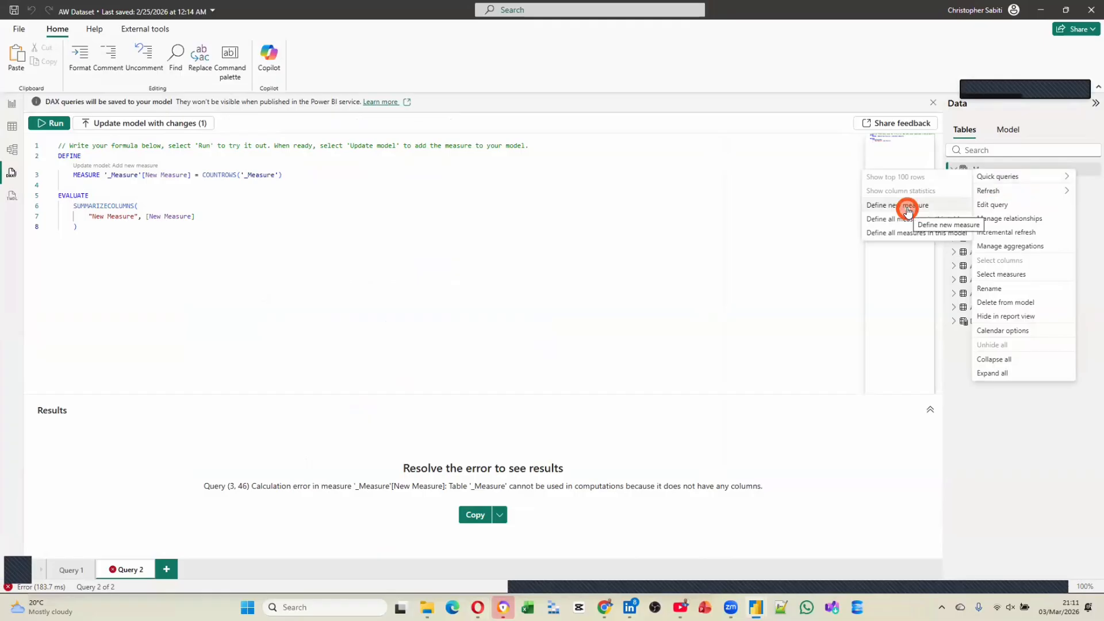
pyautogui.hotkey('alt', 'Tab')
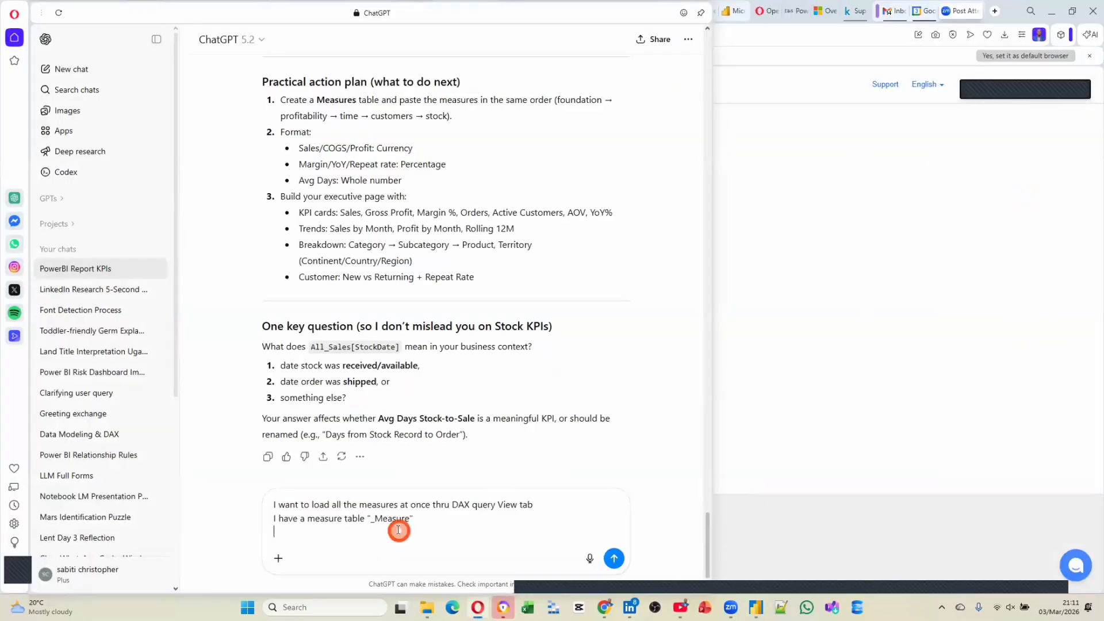
pyautogui.write('Using steps Quick ')
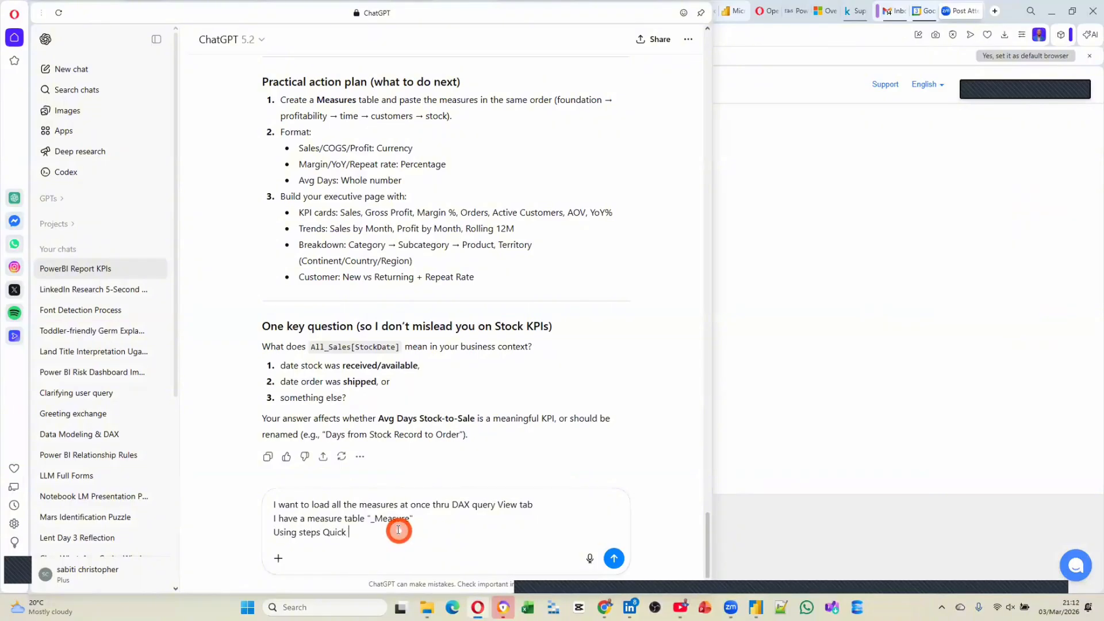
pyautogui.write('quer')
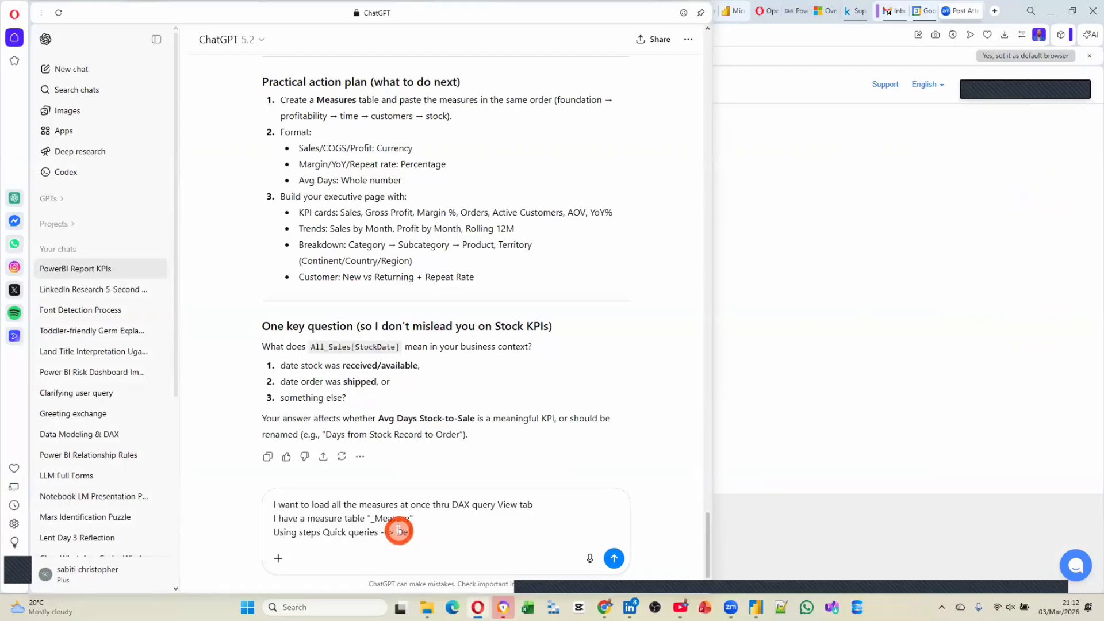
pyautogui.write('ies --> Define mea')
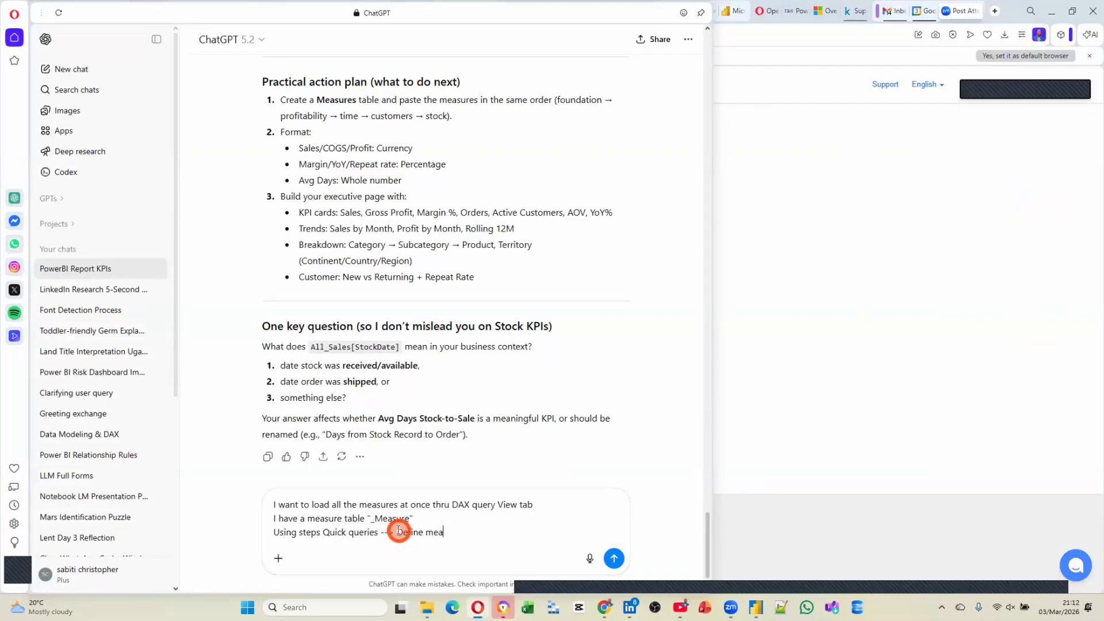
pyautogui.write('sure')
pyautogui.hotkey('shift', 'Return')
# Step: Finish the prompt with "Go ahead and create the single block ready to copy & Paste" and send it
pyautogui.write('Go')
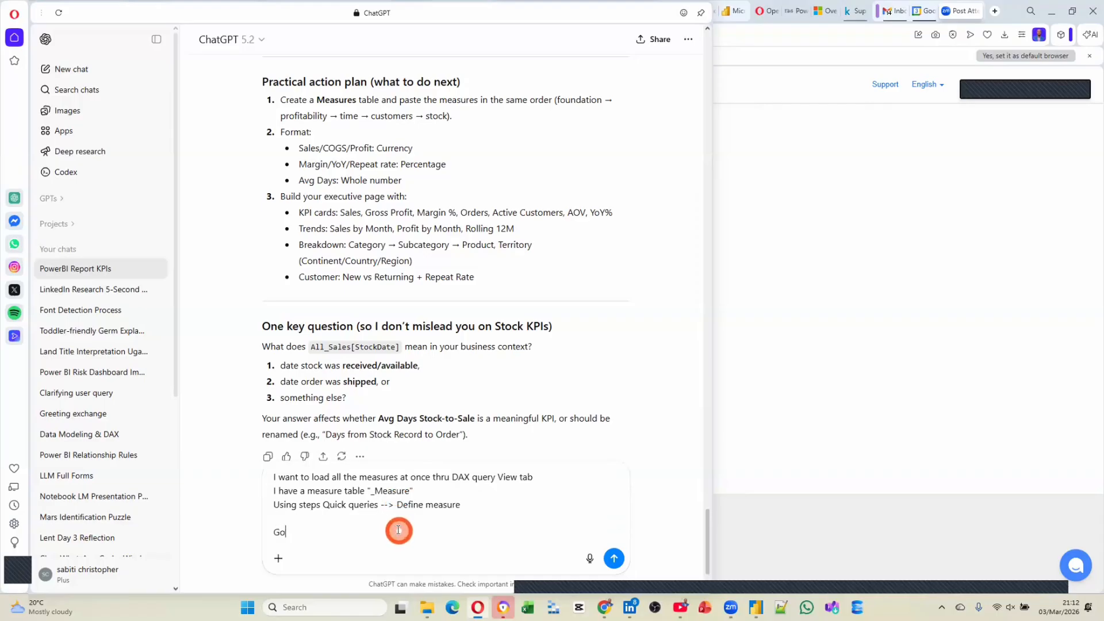
pyautogui.write(' ahead ')
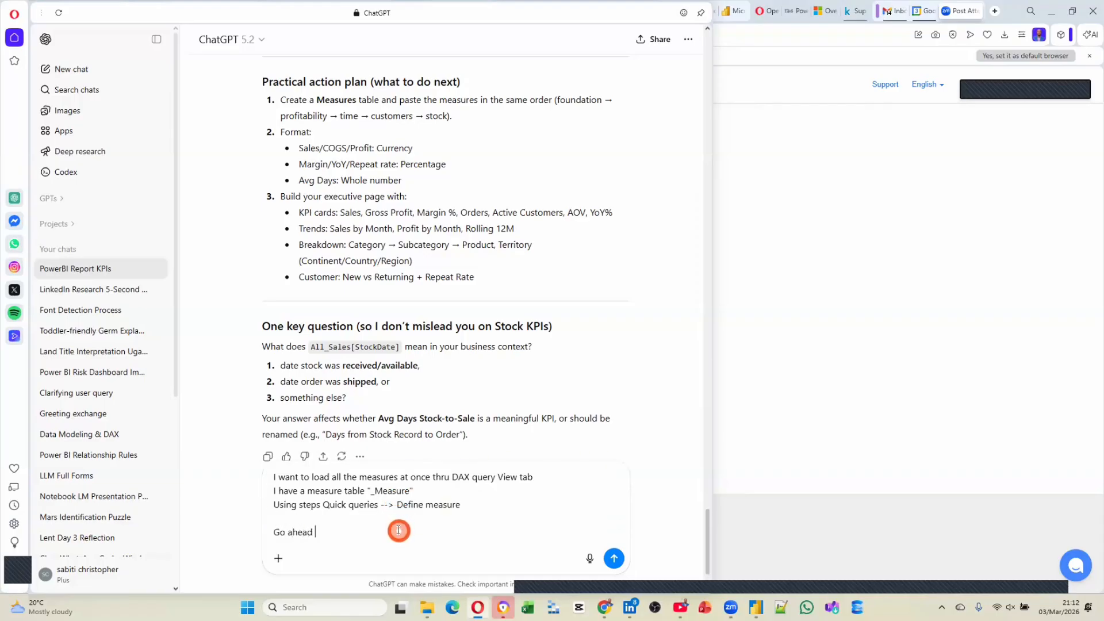
pyautogui.write('and cre')
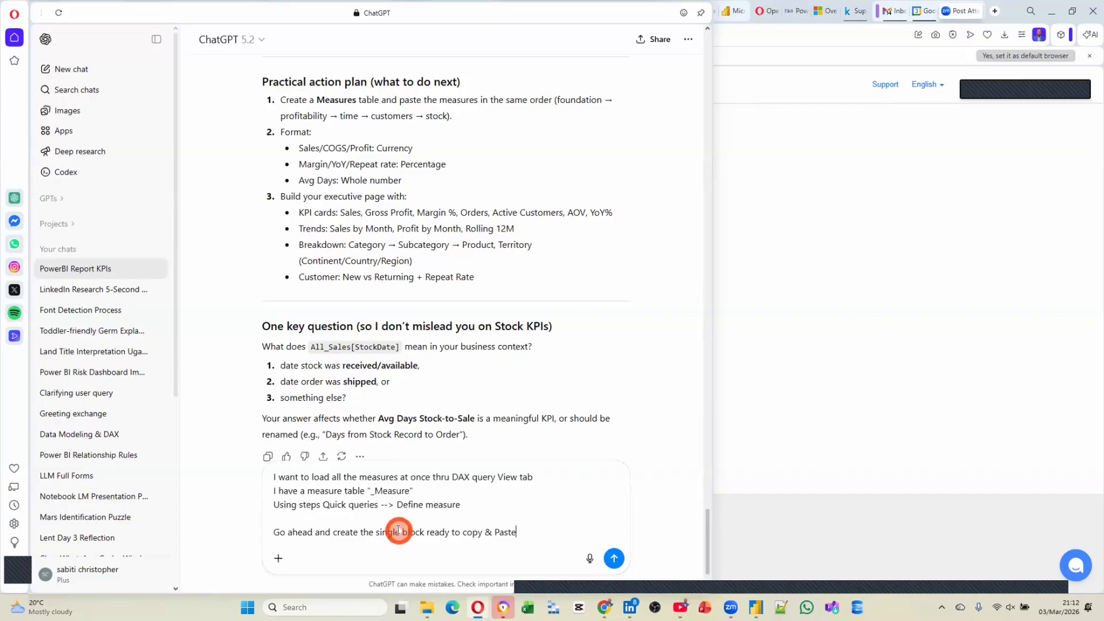
pyautogui.press('Return')
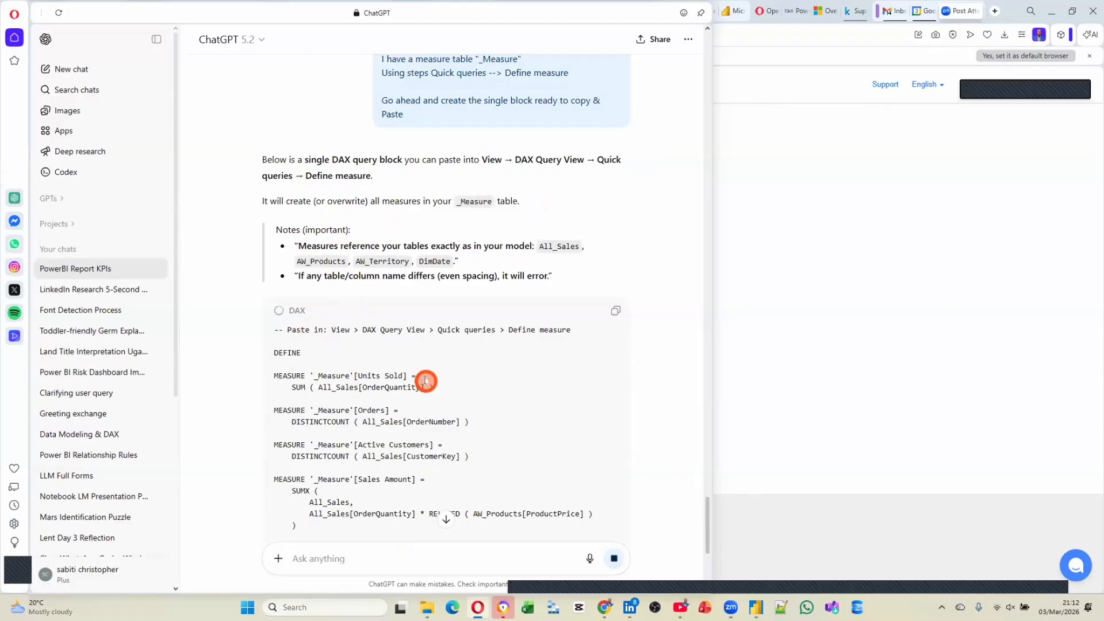
# Step: Review the generated DAX block from its first measures to the closing EVALUATE statement and the notes on common paste errors
pyautogui.scroll(-7, 426, 380)
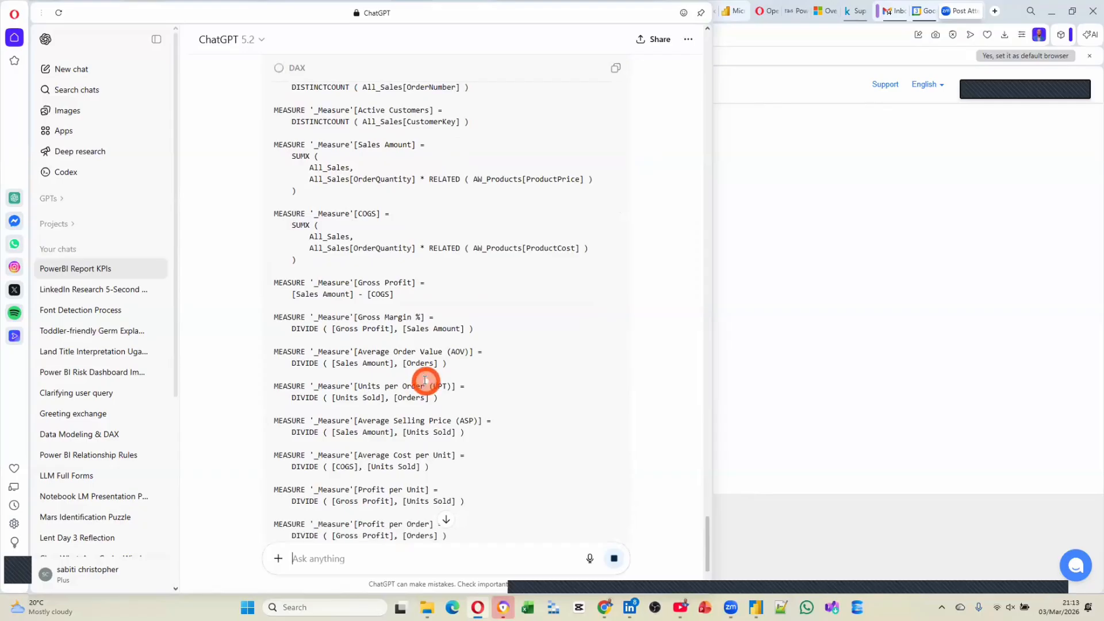
pyautogui.scroll(-3, 425, 380)
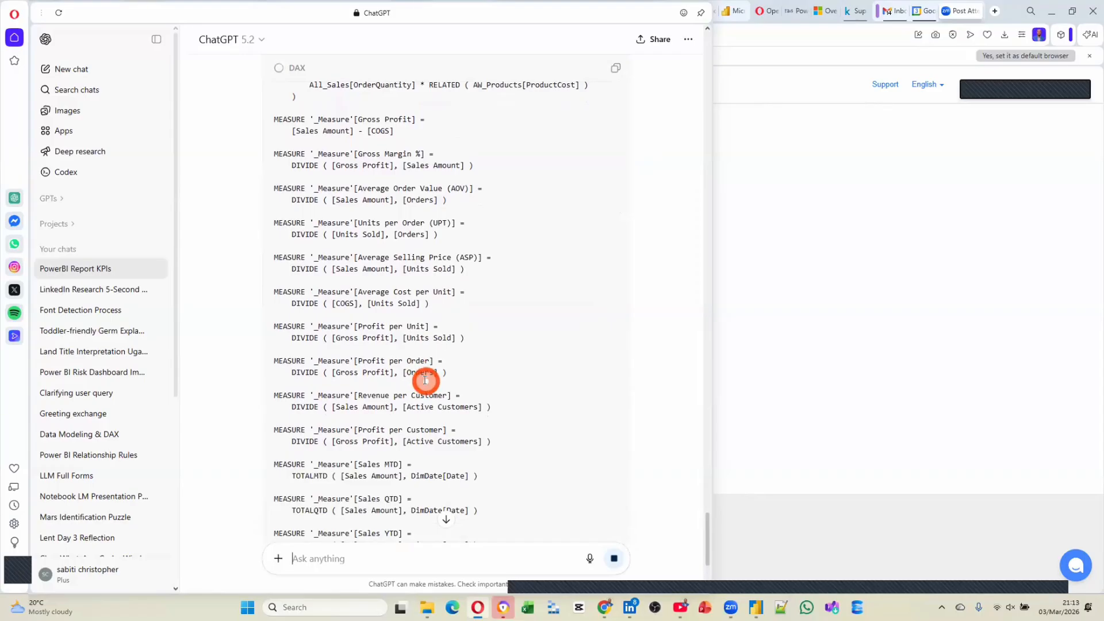
pyautogui.scroll(-5, 426, 381)
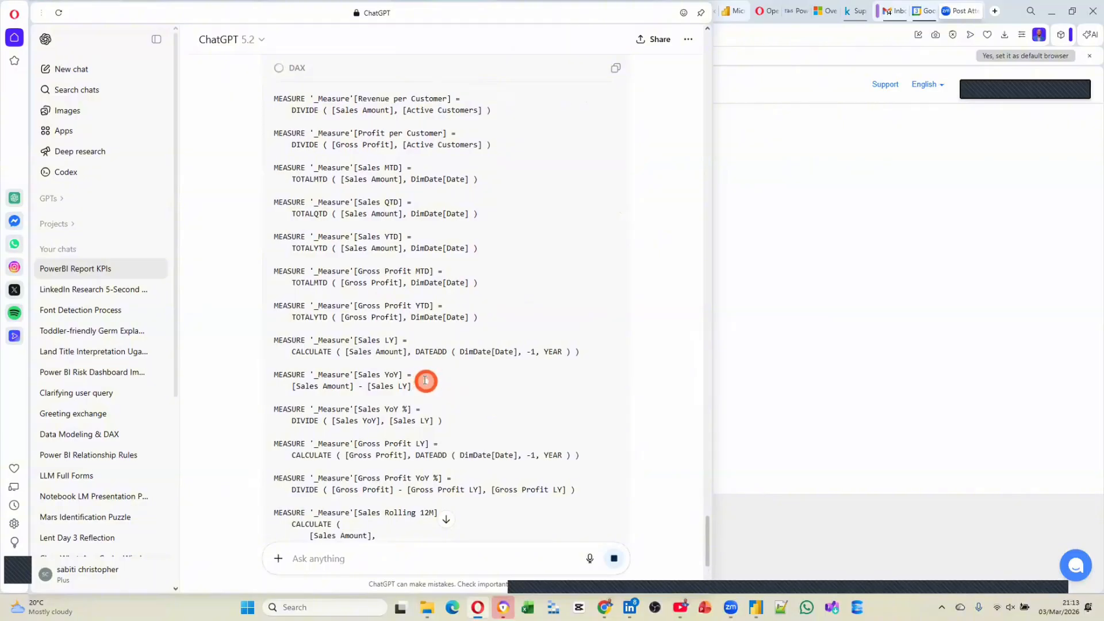
pyautogui.scroll(-4, 426, 381)
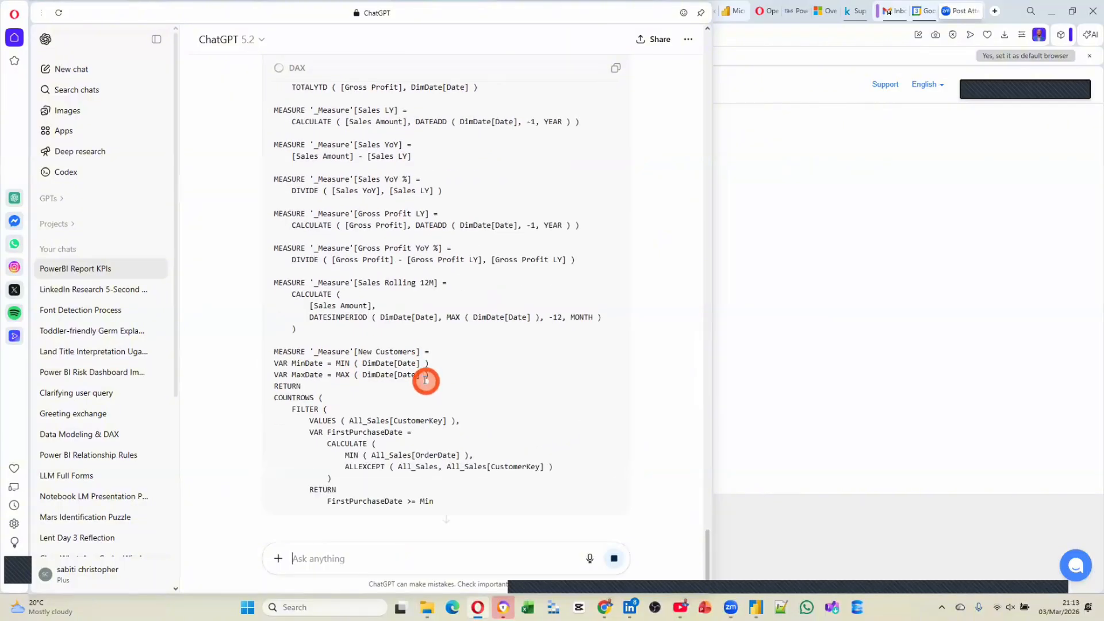
pyautogui.scroll(-2, 426, 381)
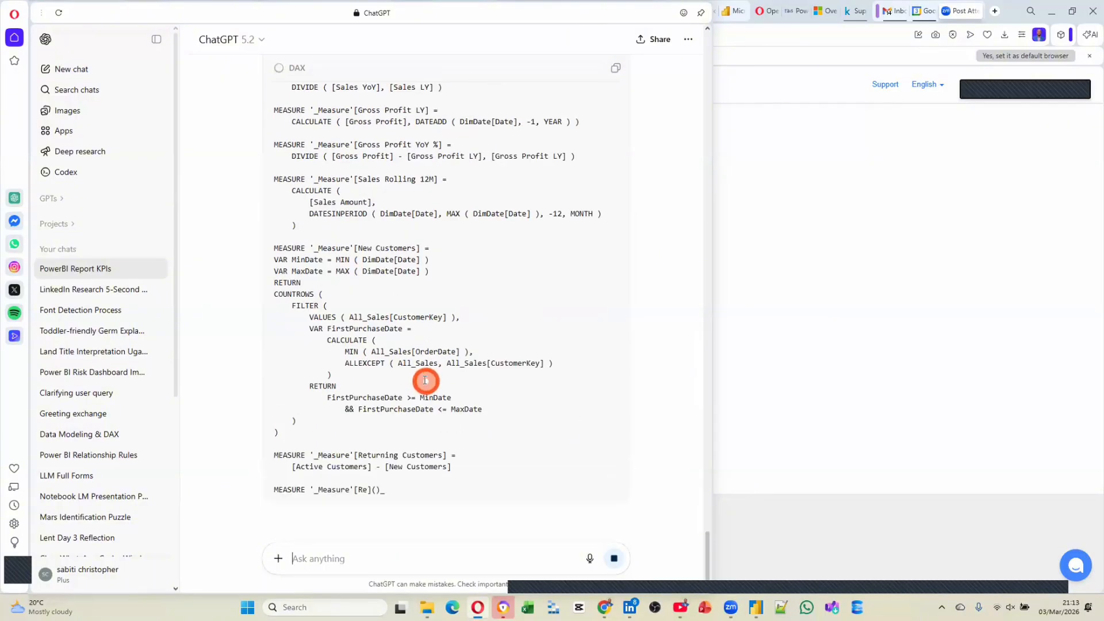
pyautogui.scroll(-2, 425, 380)
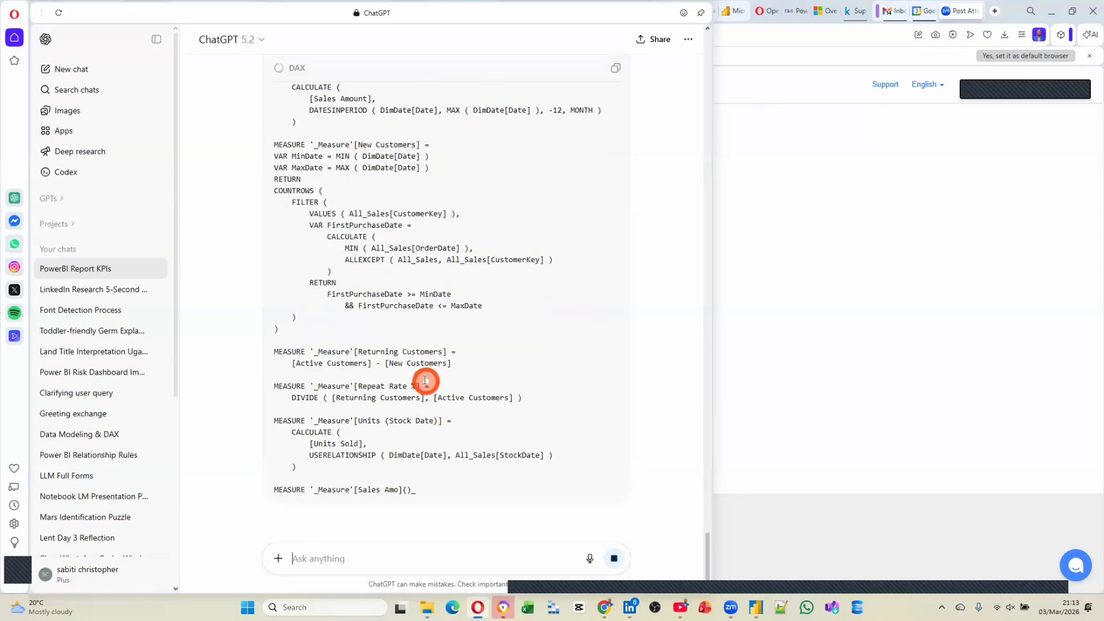
pyautogui.scroll(-1, 426, 381)
pyautogui.scroll(-1, 425, 380)
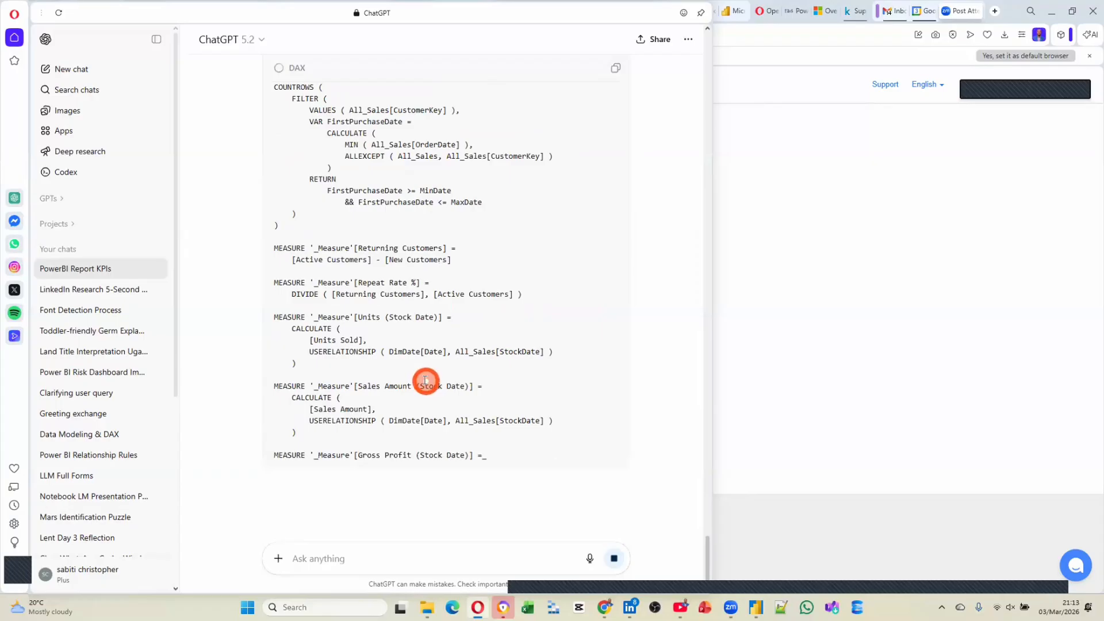
pyautogui.scroll(-1, 425, 381)
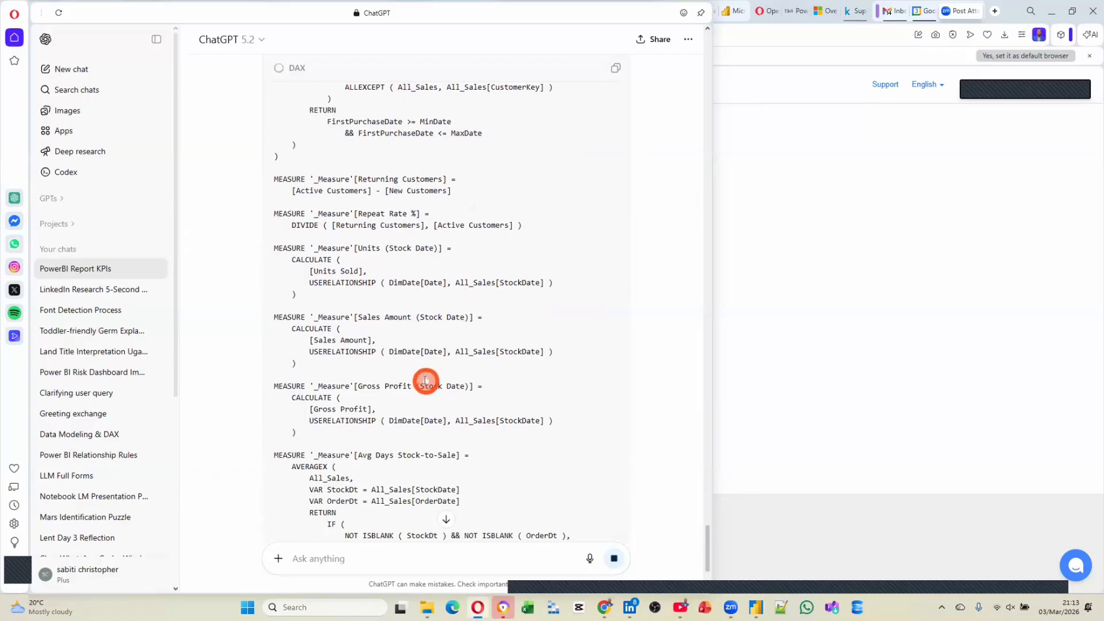
pyautogui.scroll(-3, 426, 381)
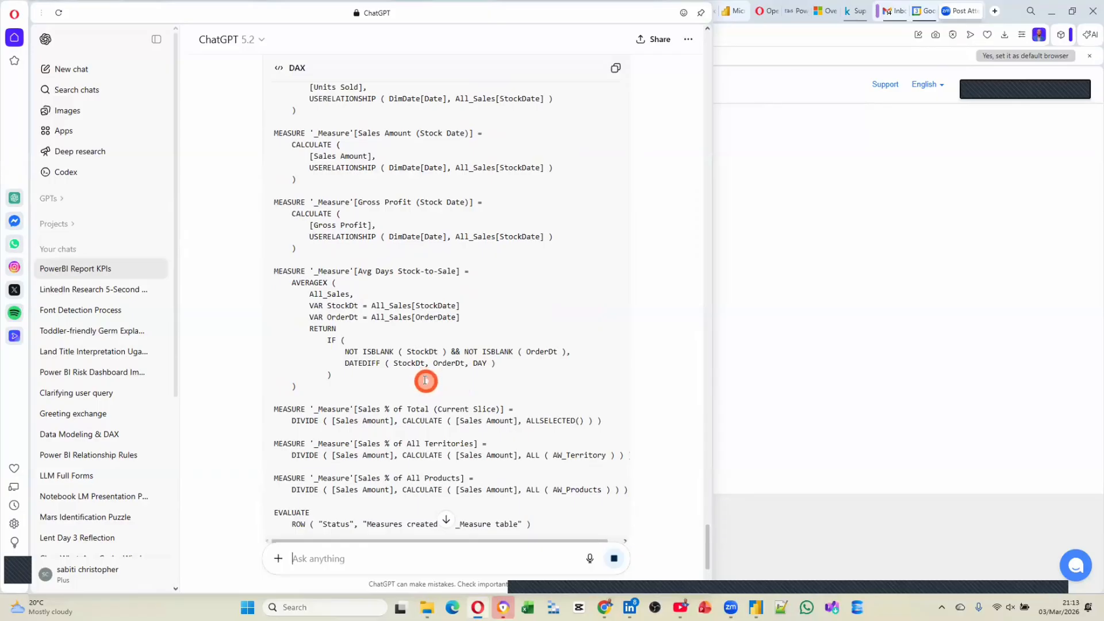
pyautogui.scroll(-3, 425, 381)
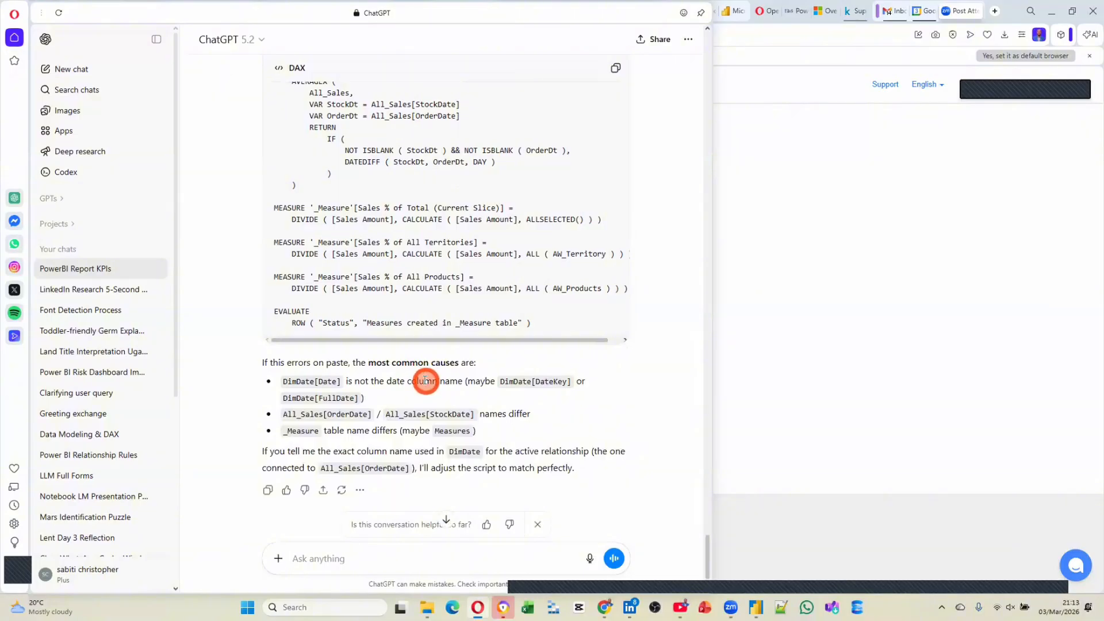
pyautogui.scroll(2, 426, 380)
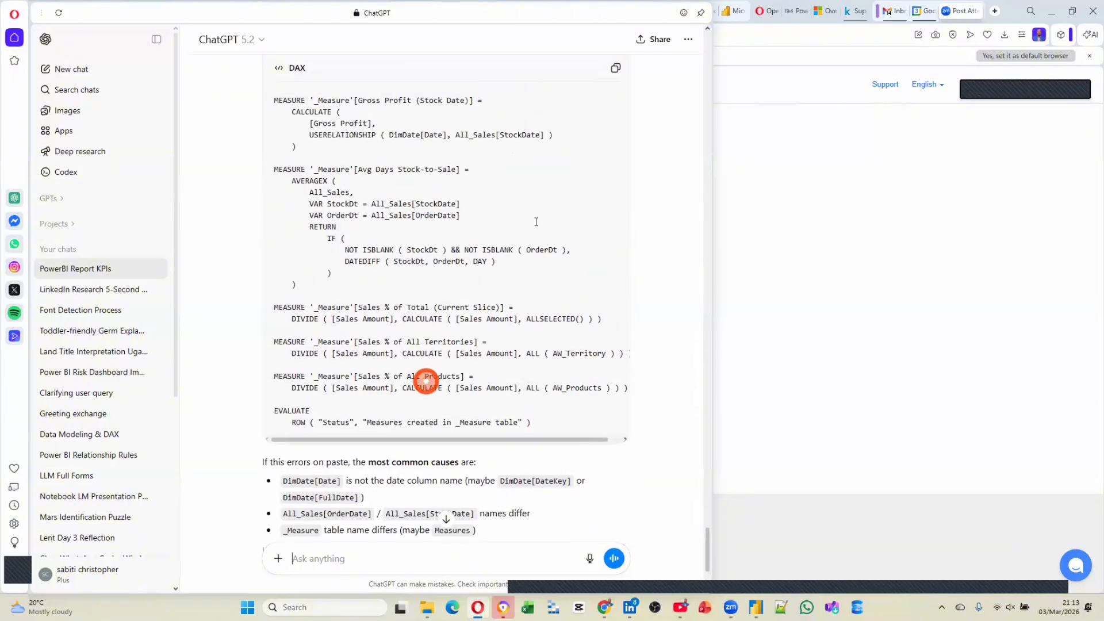
# Step: Copy the whole generated DAX block into a fresh new-measure quick query on the _Measure table in Power BI, replacing the default code
pyautogui.click(616, 67)
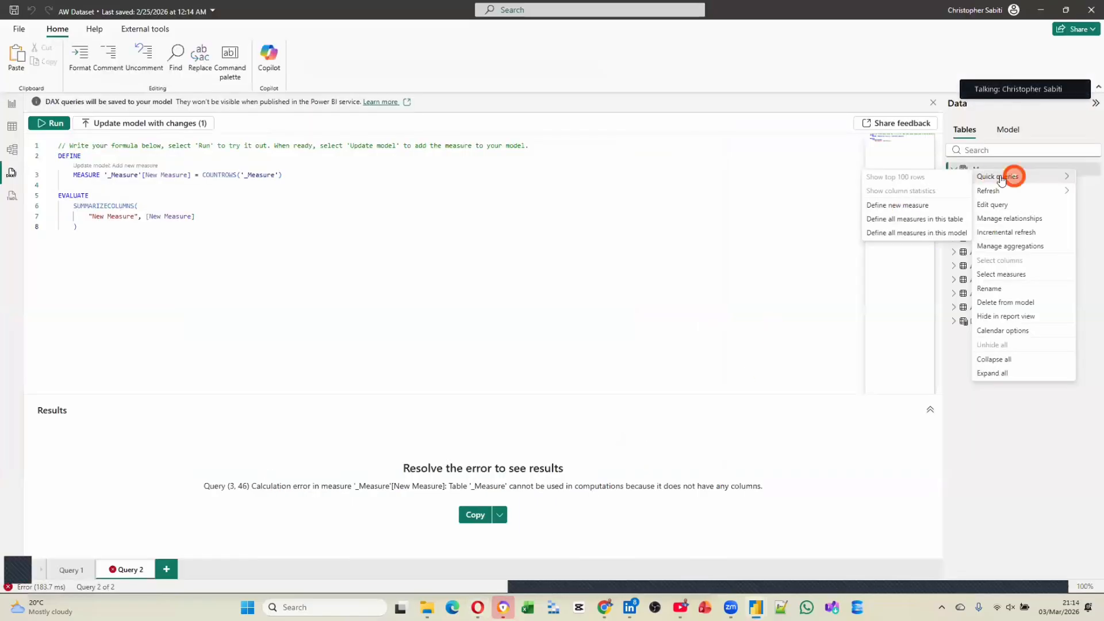
pyautogui.click(908, 206)
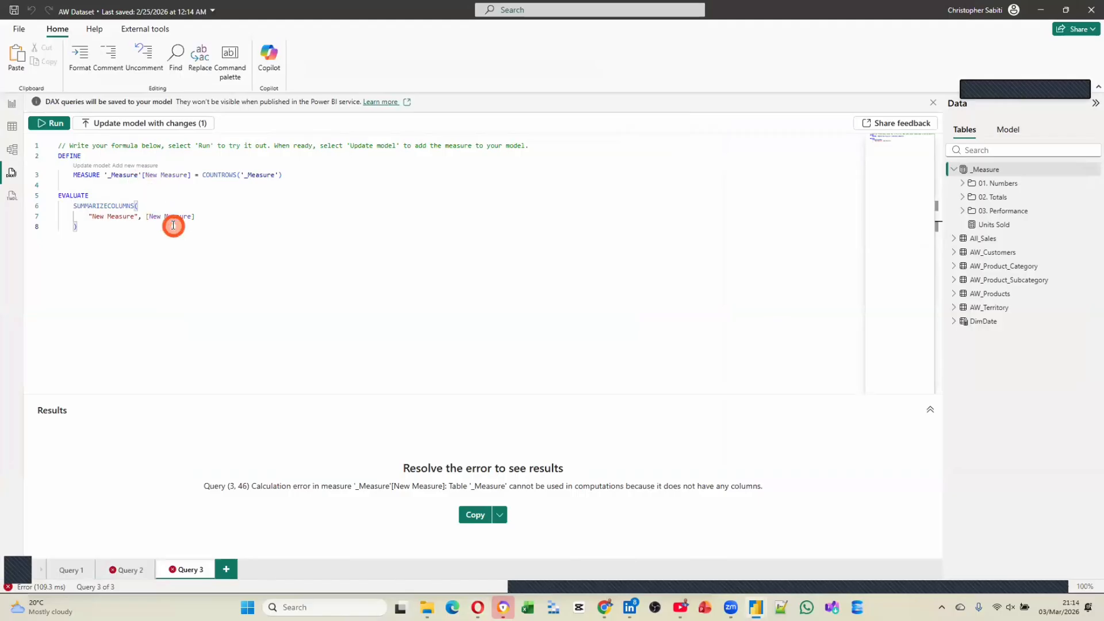
pyautogui.hotkey('ctrl', 'a')
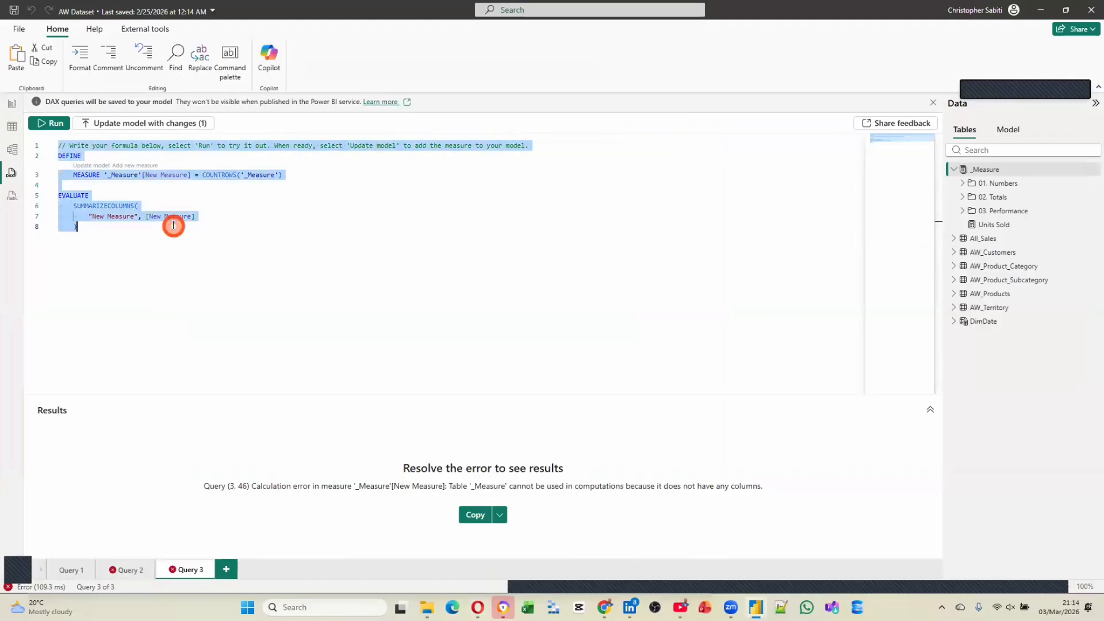
pyautogui.press('Delete')
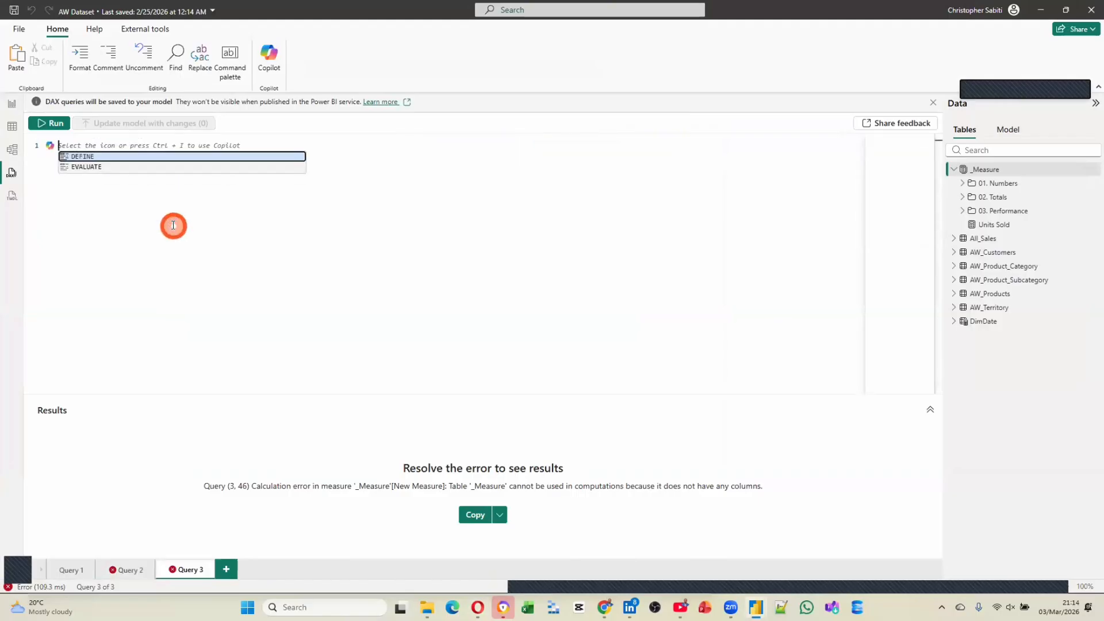
pyautogui.hotkey('ctrl', 'v')
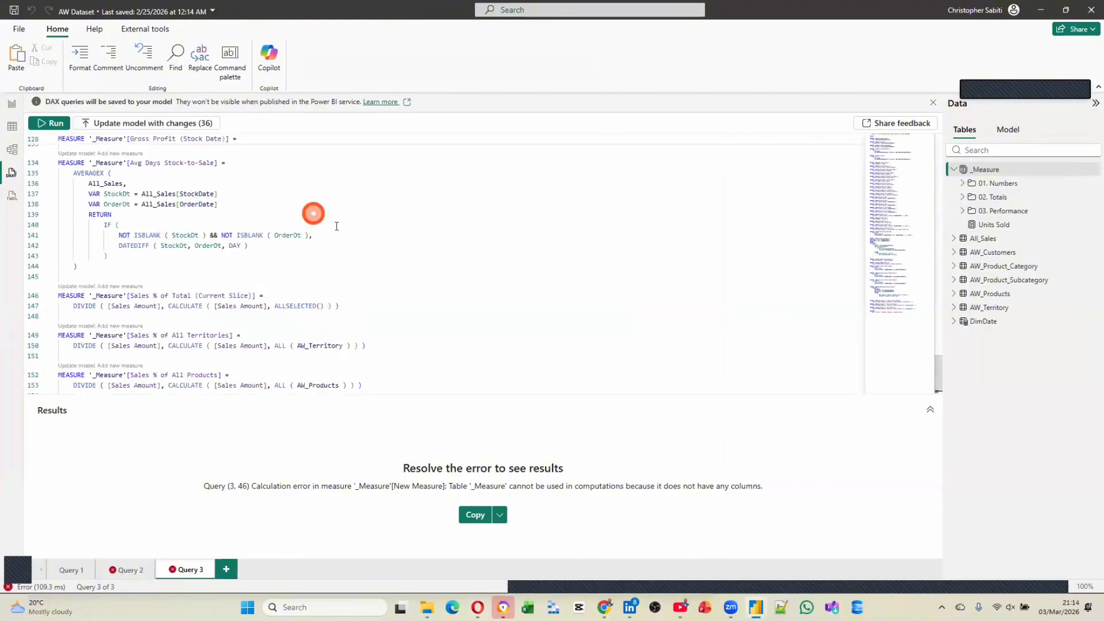
pyautogui.scroll(3, 338, 226)
pyautogui.scroll(10, 931, 276)
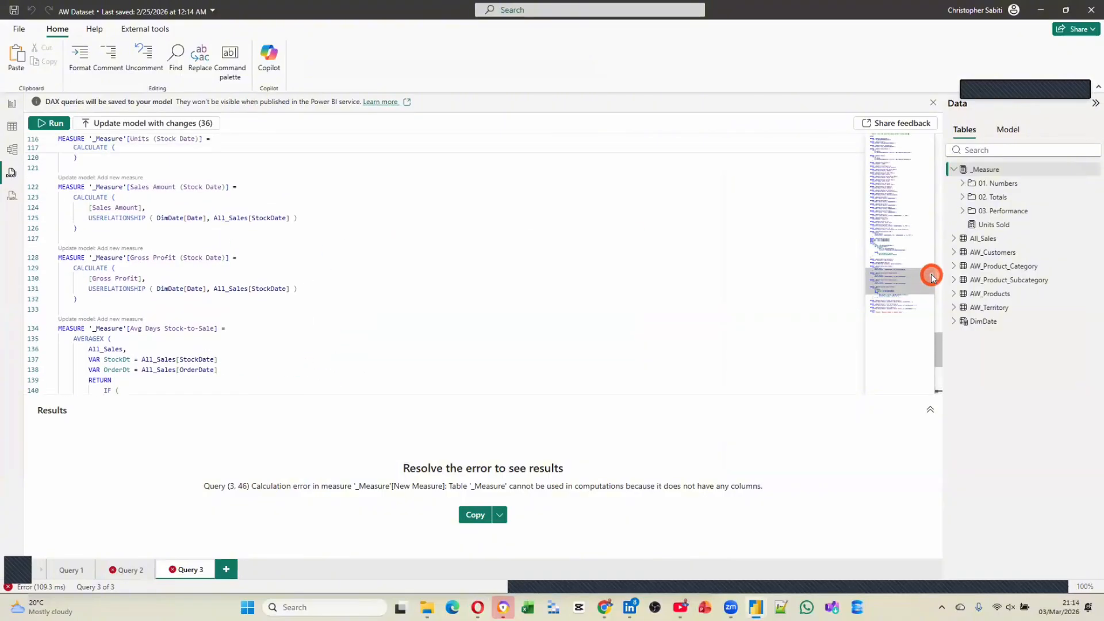
# Step: Check the pasted measure definitions from the start of the query and update the model with all 36 changes
pyautogui.scroll(10, 931, 276)
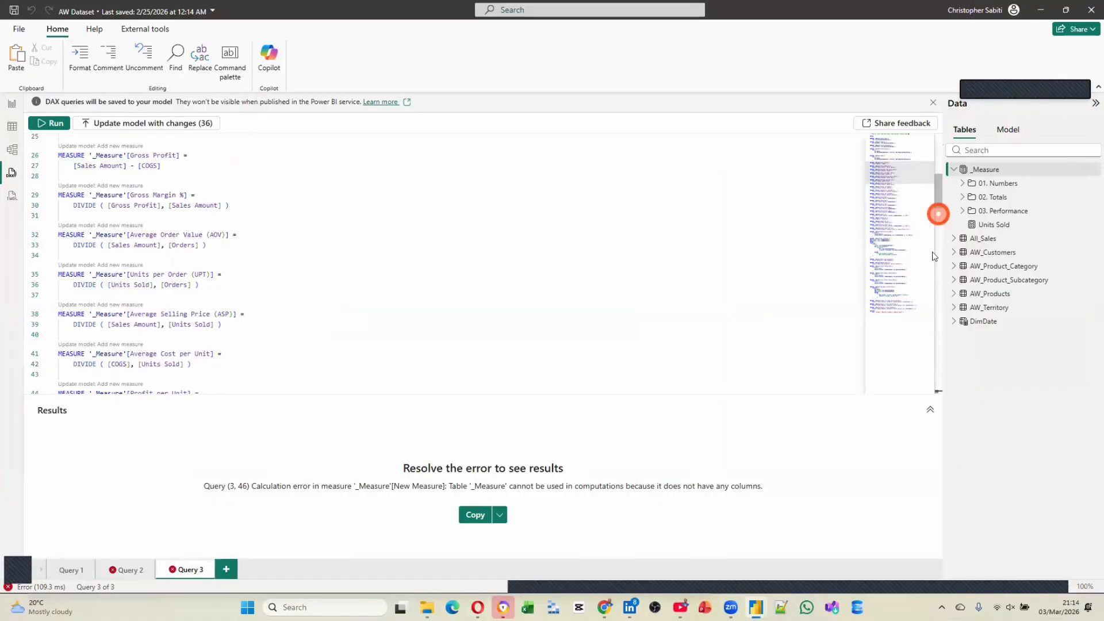
pyautogui.scroll(8, 932, 256)
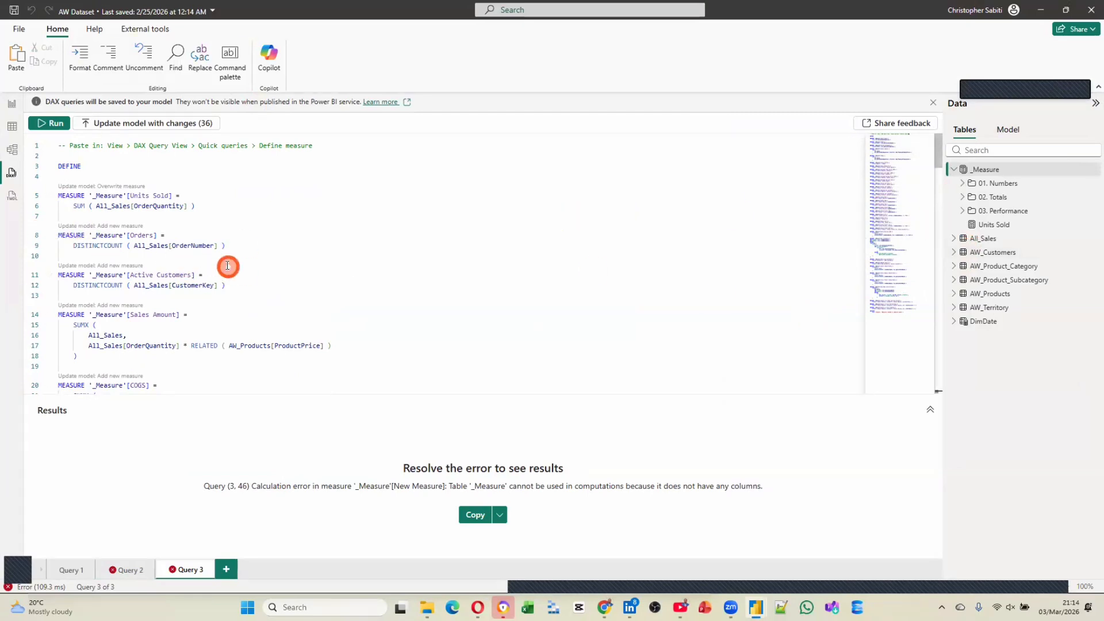
pyautogui.scroll(-3, 227, 265)
pyautogui.scroll(3, 227, 266)
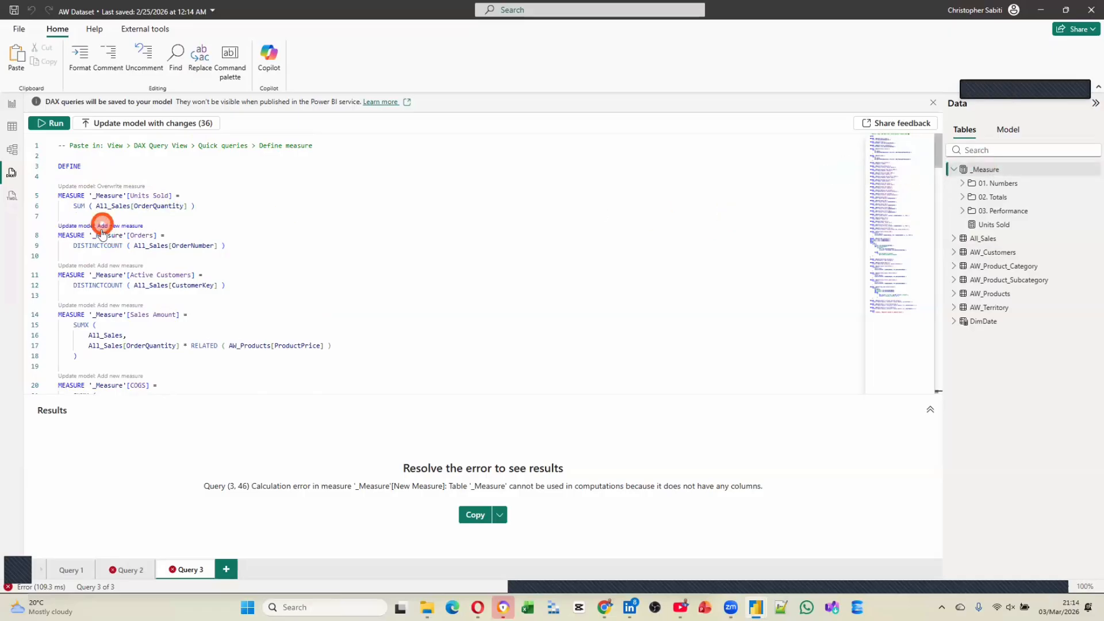
pyautogui.scroll(-7, 179, 300)
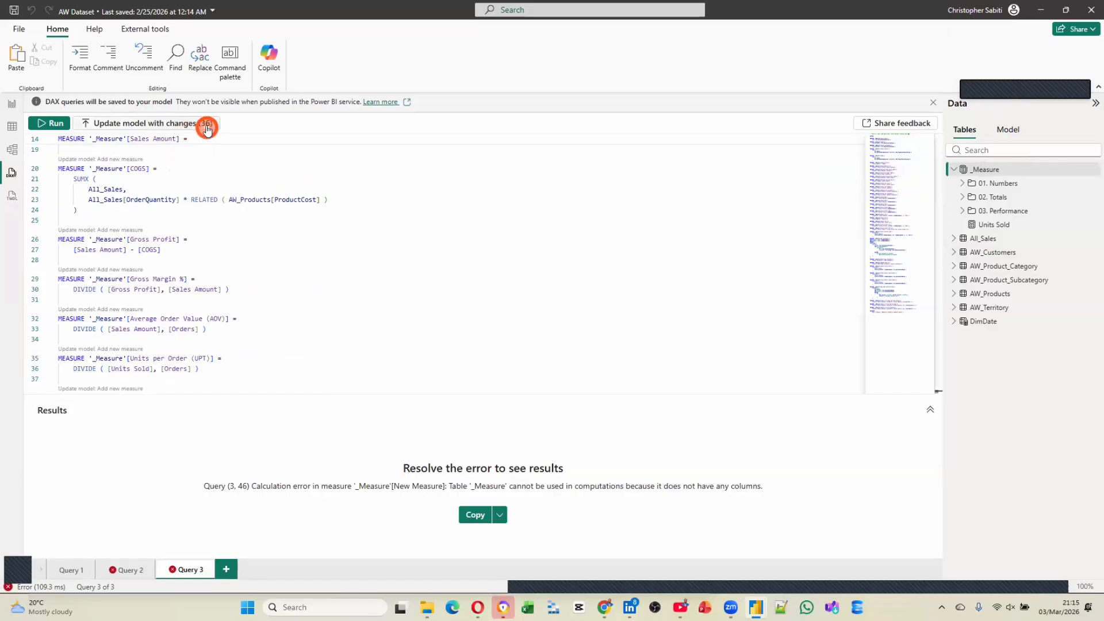
pyautogui.click(148, 125)
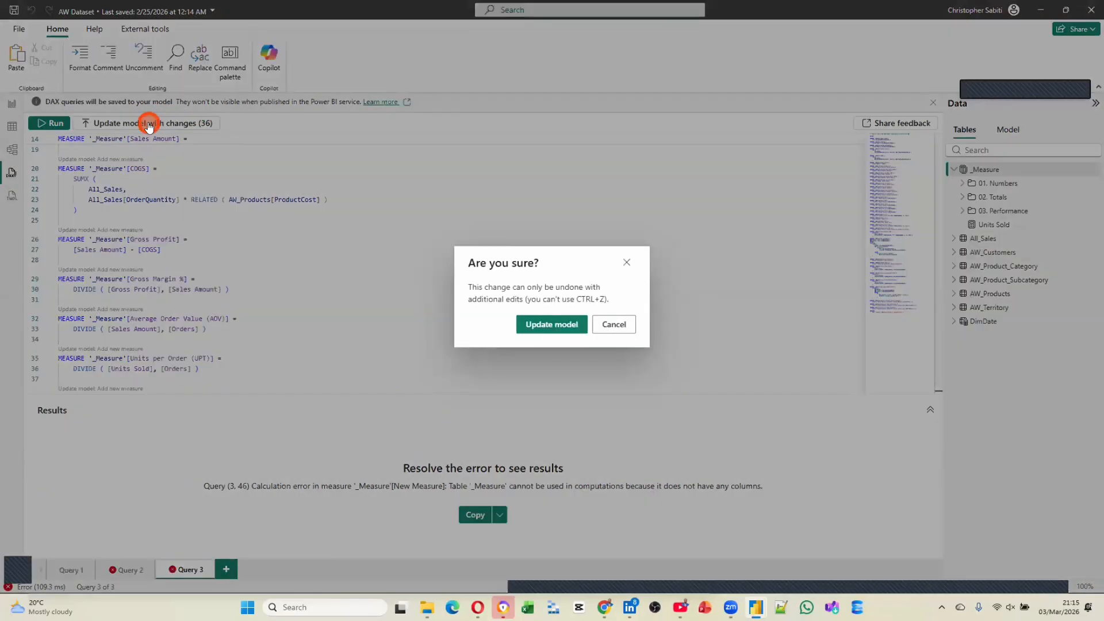
pyautogui.click(545, 325)
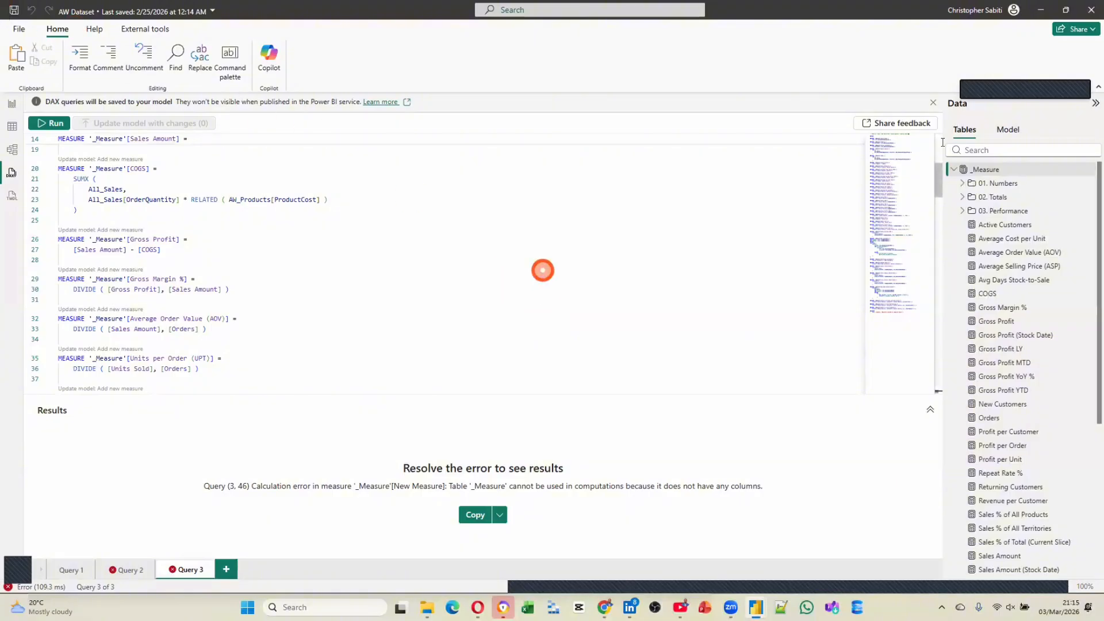
# Step: Return to the report view and widen the Data pane so the full names of the new measures can be read
pyautogui.click(13, 103)
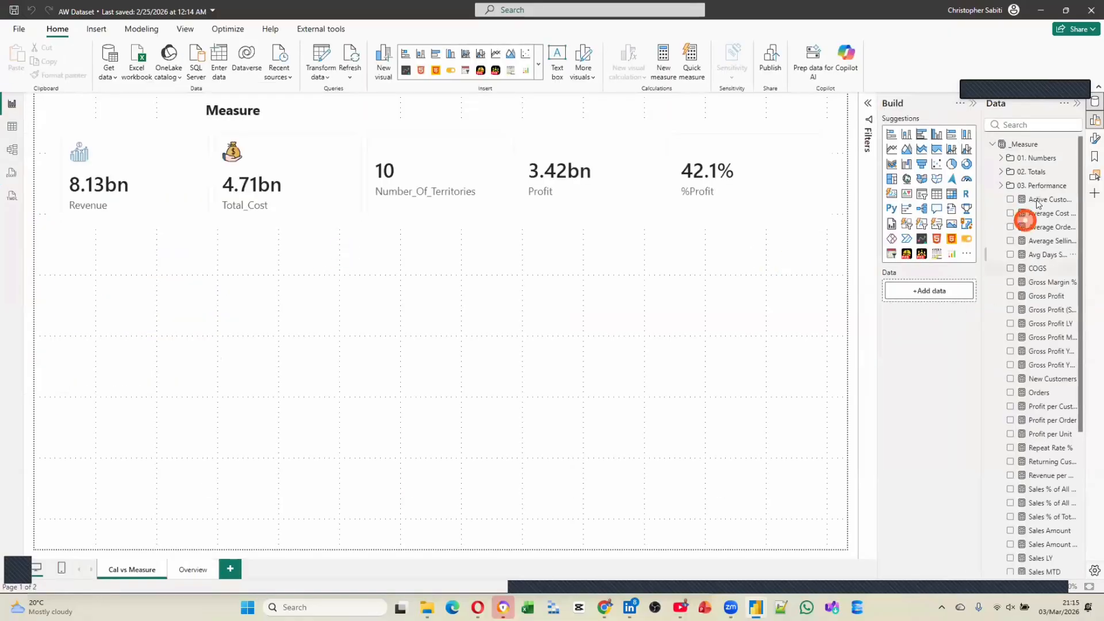
pyautogui.scroll(-4, 1048, 314)
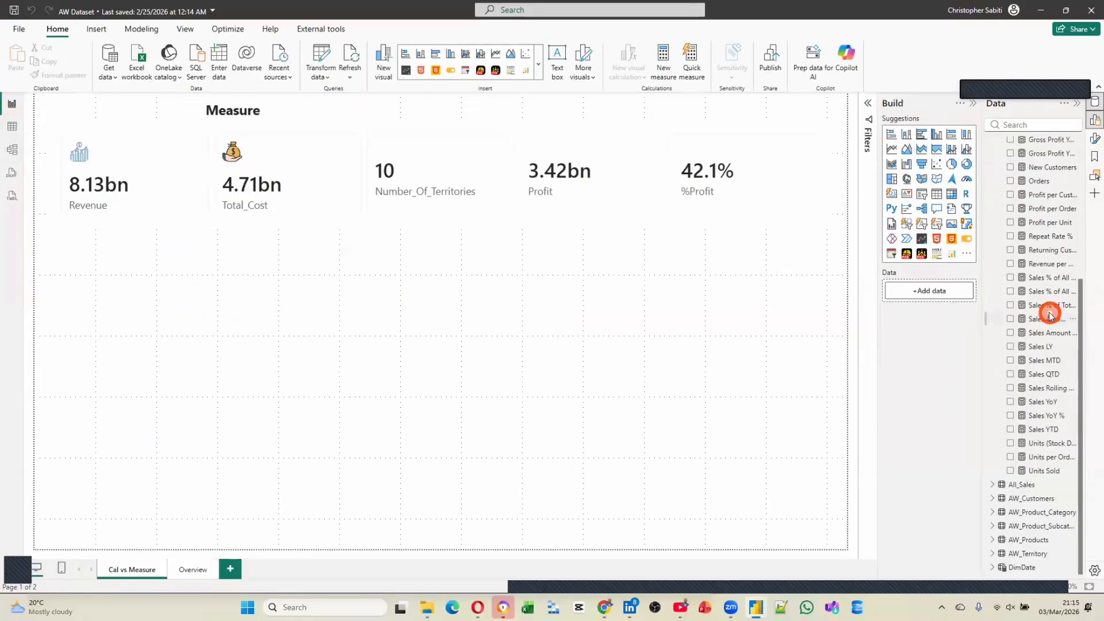
pyautogui.scroll(2, 1041, 314)
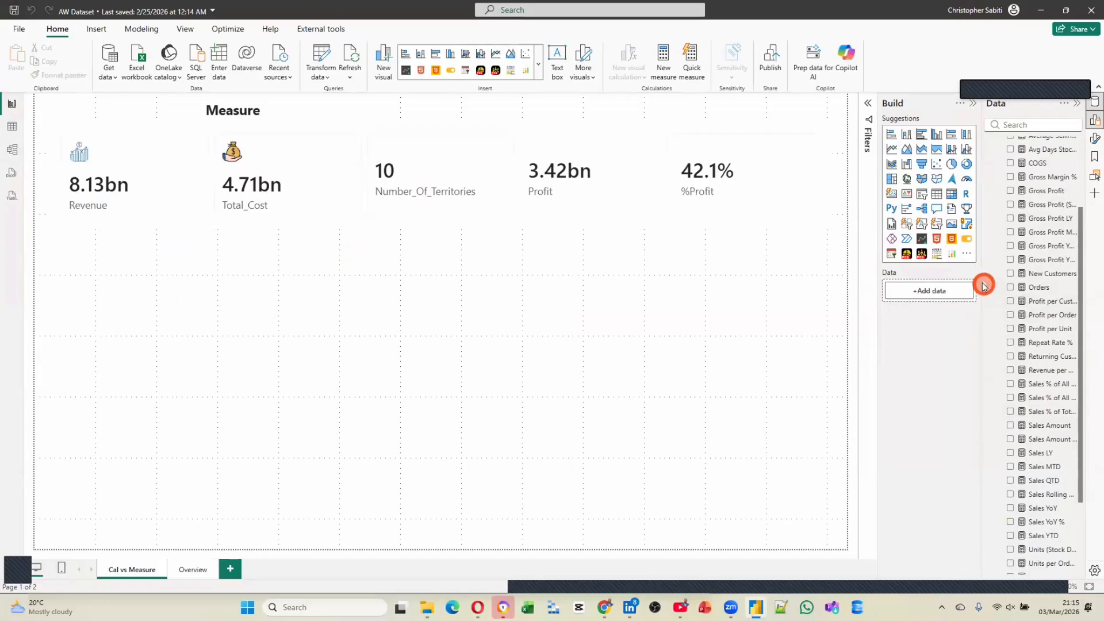
pyautogui.moveTo(983, 286); pyautogui.dragTo(859, 287)
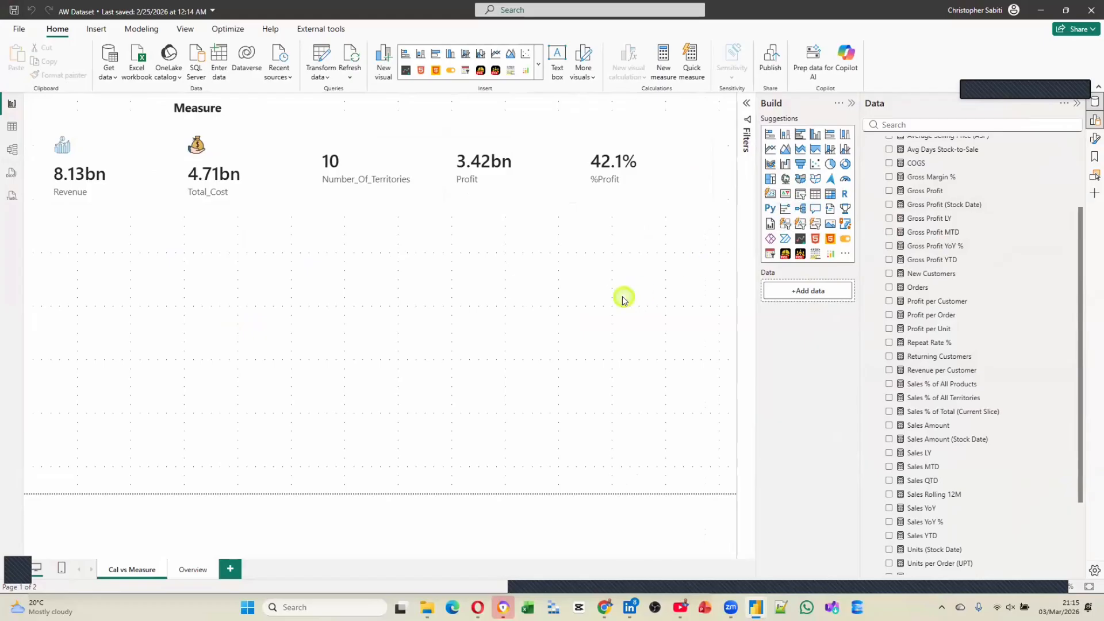
# Step: Insert a card visual showing Gross Profit, narrow it and place it centrally below the existing KPI cards
pyautogui.click(770, 196)
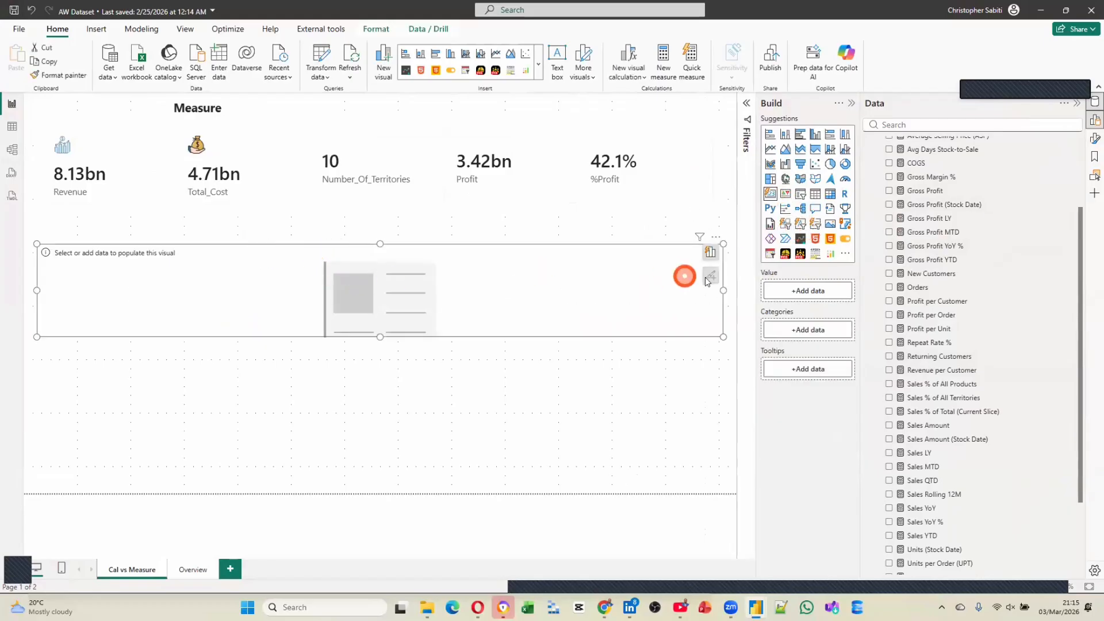
pyautogui.moveTo(619, 296); pyautogui.dragTo(621, 296)
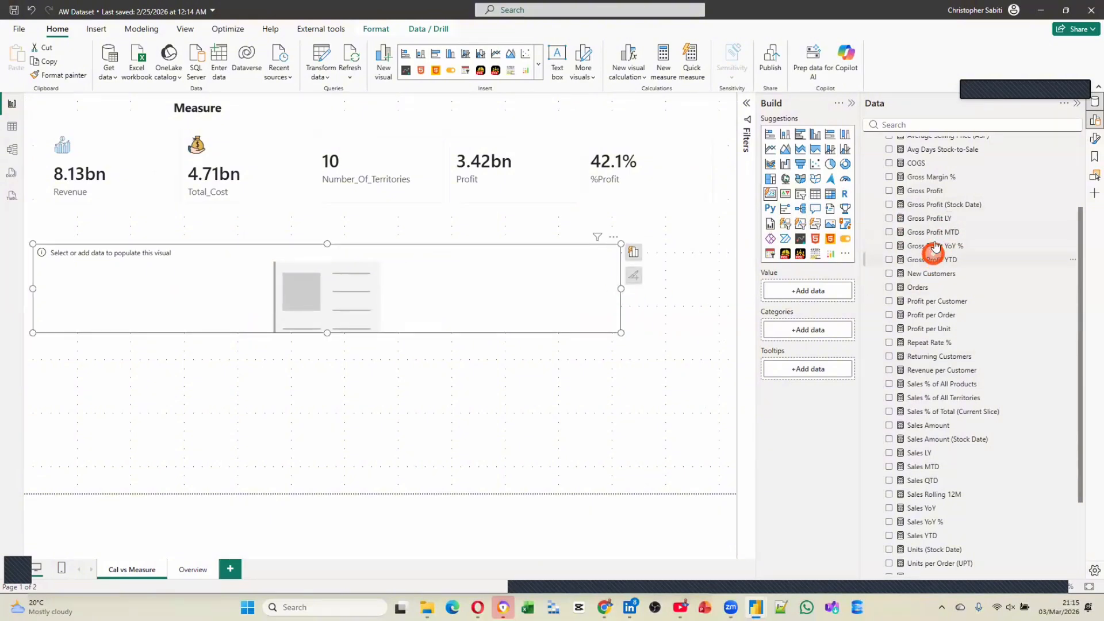
pyautogui.click(933, 195)
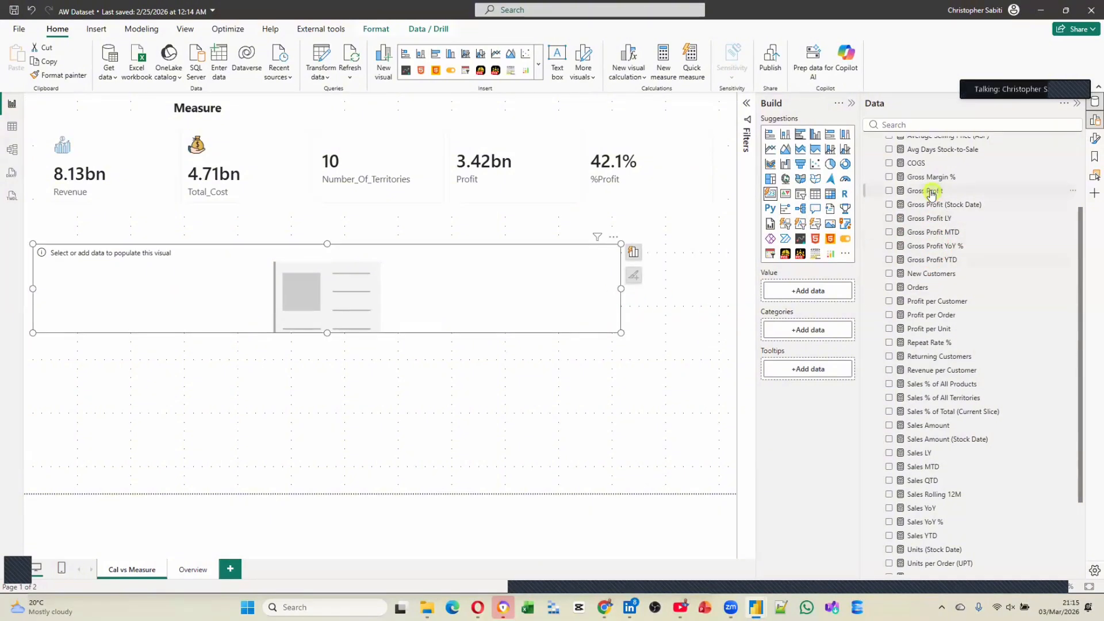
pyautogui.moveTo(927, 198); pyautogui.dragTo(828, 288)
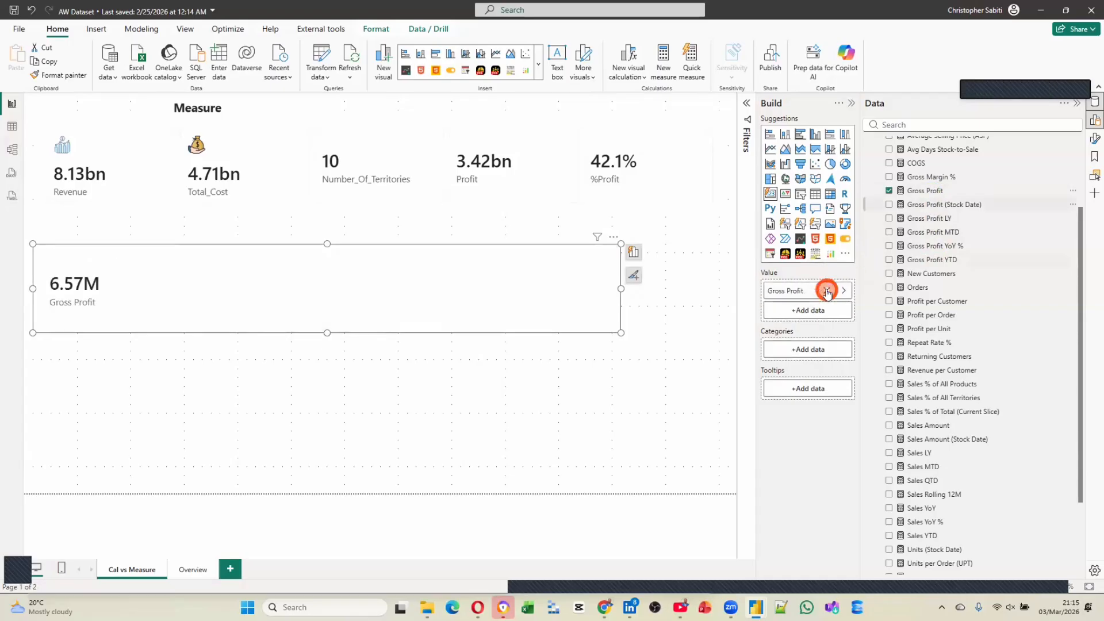
pyautogui.moveTo(621, 288); pyautogui.dragTo(348, 328)
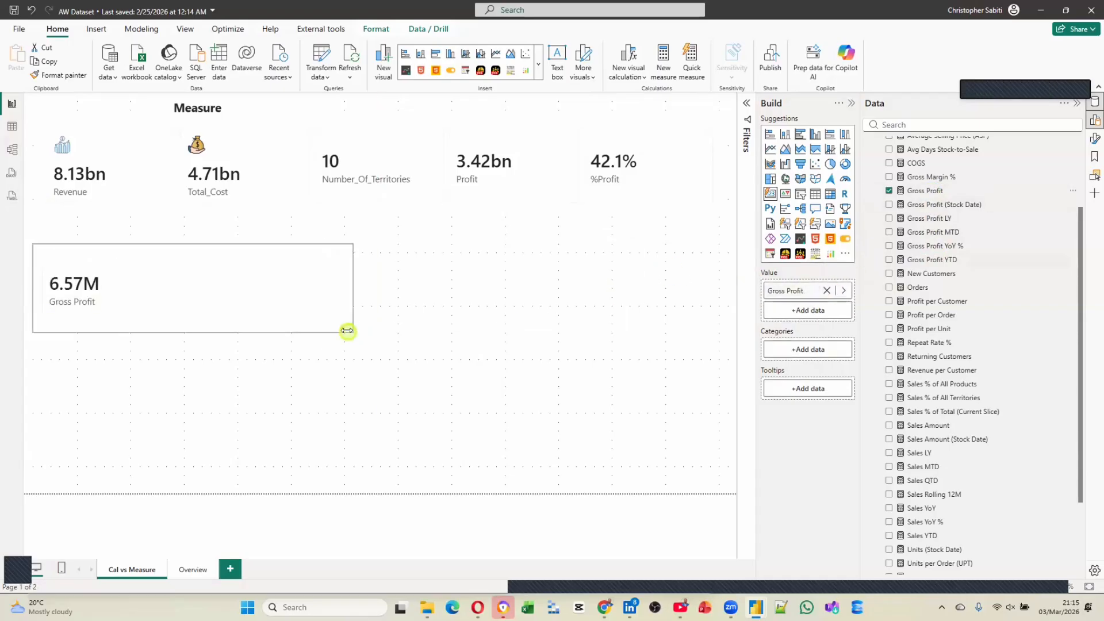
pyautogui.moveTo(242, 257); pyautogui.dragTo(439, 247)
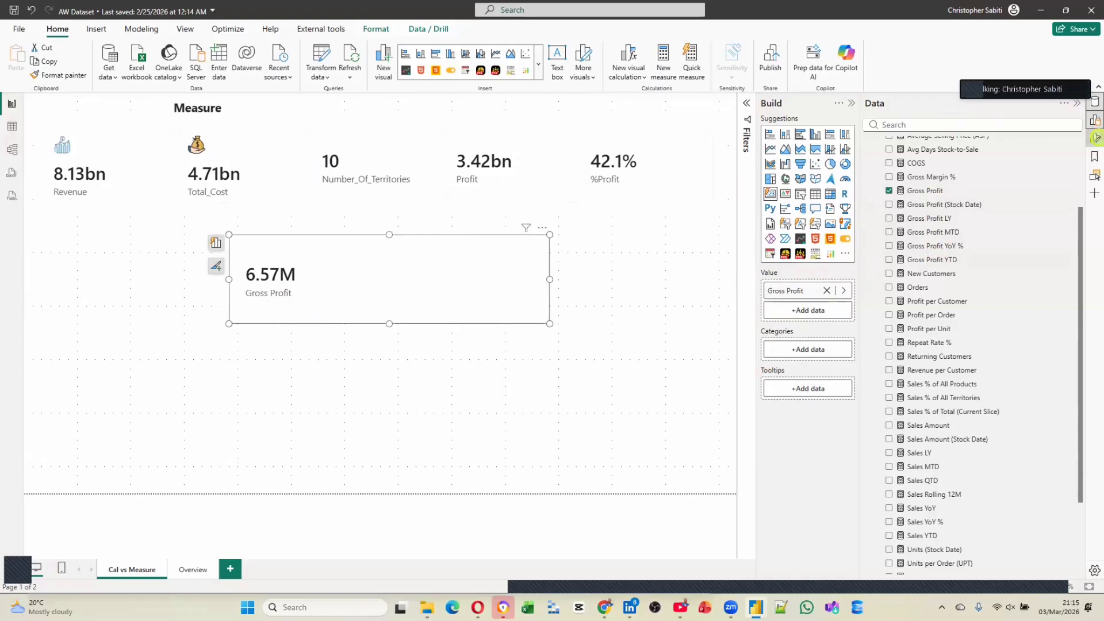
# Step: Add Gross Profit YoY % as a reference label on the Gross Profit card
pyautogui.click(1094, 138)
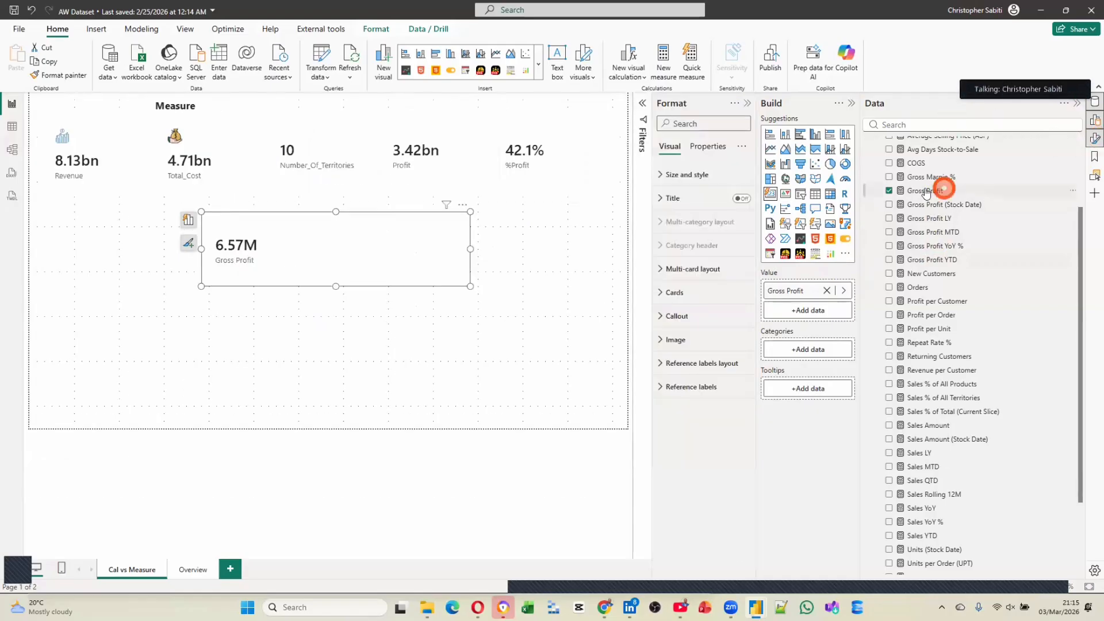
pyautogui.click(663, 388)
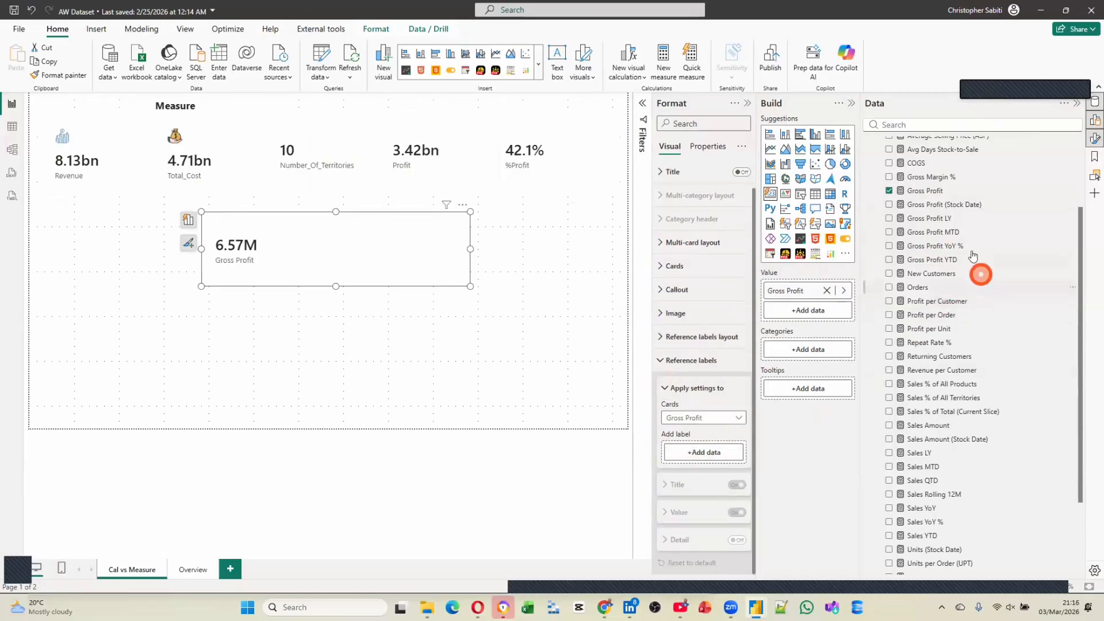
pyautogui.moveTo(943, 246); pyautogui.dragTo(698, 451)
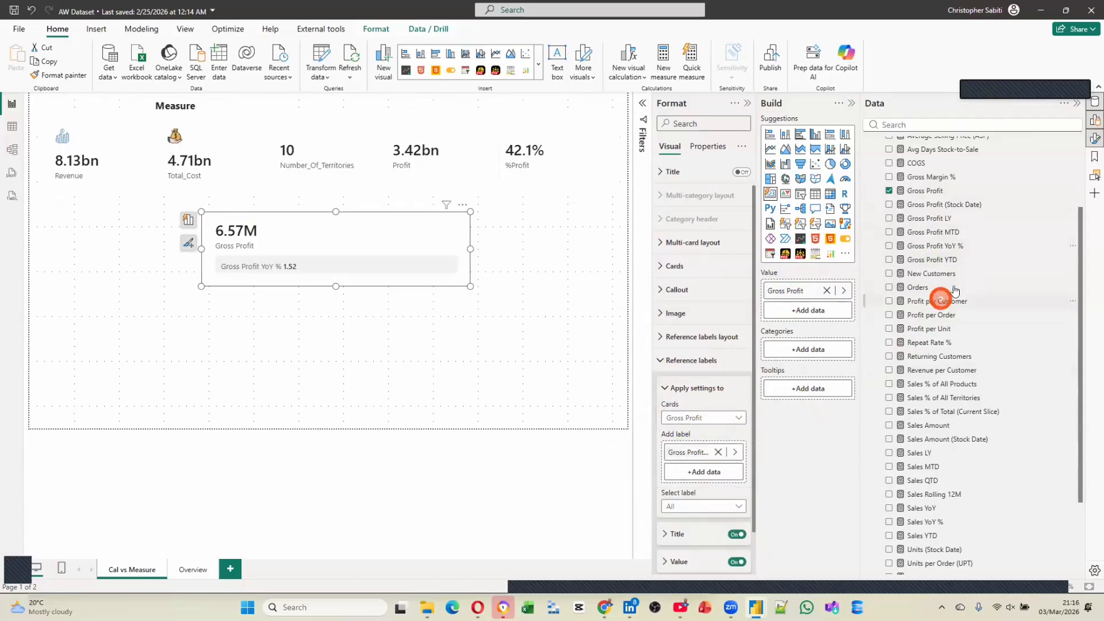
# Step: Try Gross Profit YTD as a second card value, make the card taller and remove that second value
pyautogui.moveTo(949, 258); pyautogui.dragTo(819, 307)
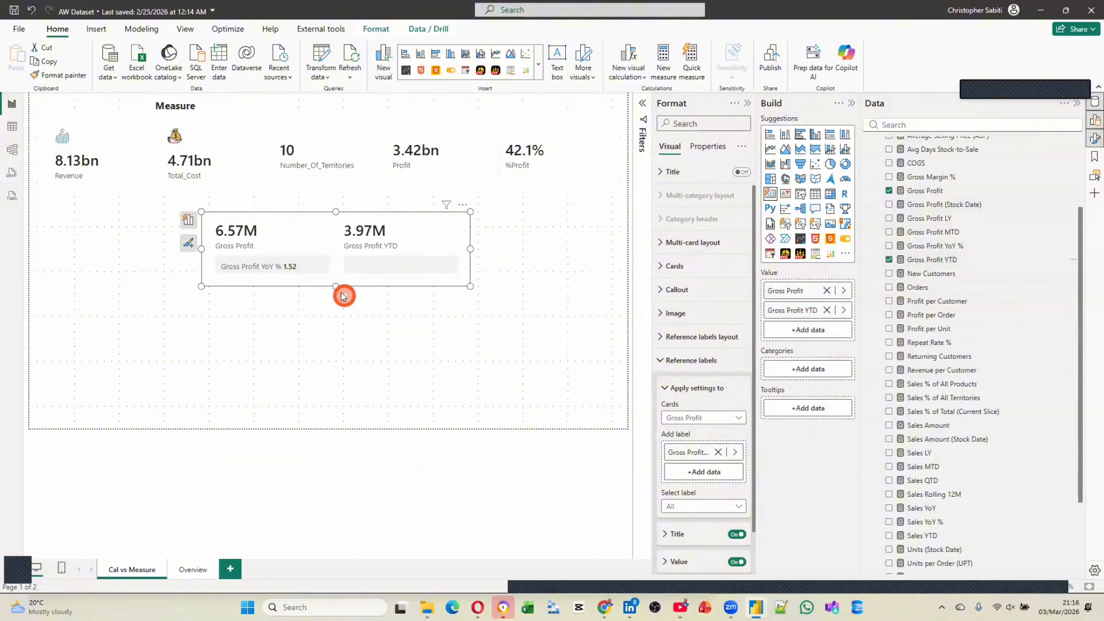
pyautogui.moveTo(336, 286); pyautogui.dragTo(337, 338)
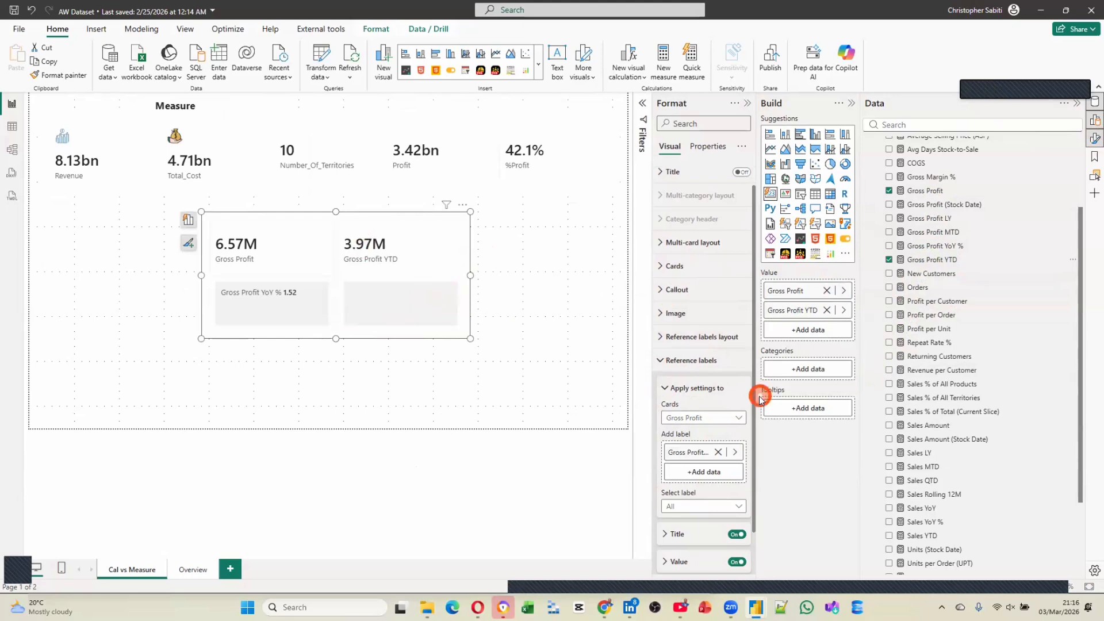
pyautogui.click(827, 310)
# Step: Add Gross Profit YTD, Gross Profit MTD and Gross Profit LY as further reference labels on the card
pyautogui.moveTo(938, 264); pyautogui.dragTo(703, 468)
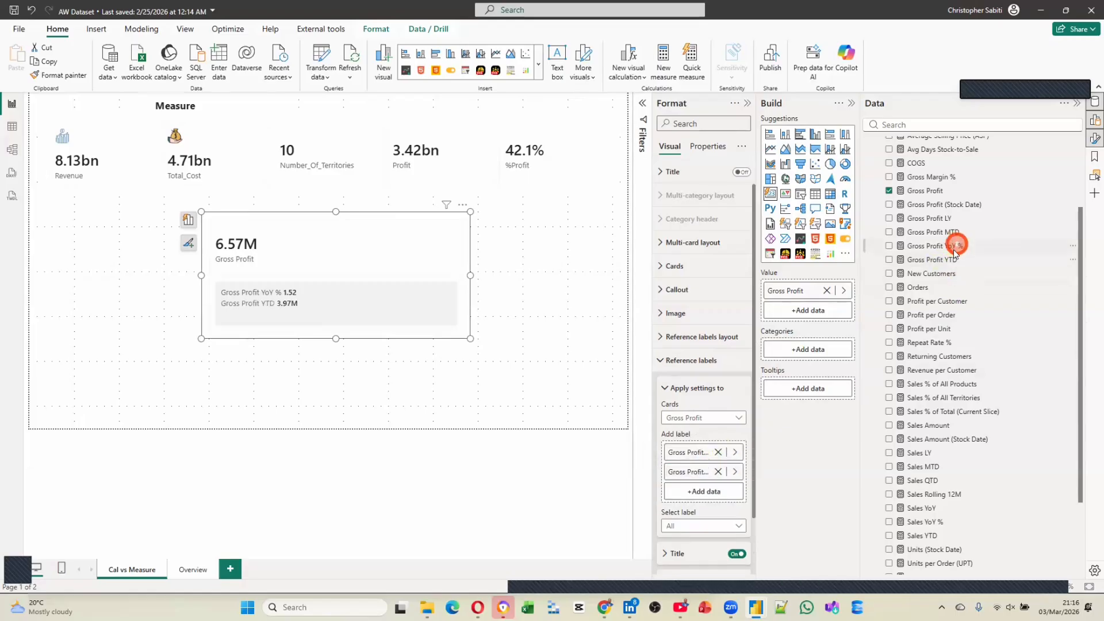
pyautogui.moveTo(943, 242); pyautogui.dragTo(710, 489)
pyautogui.moveTo(946, 218); pyautogui.dragTo(712, 512)
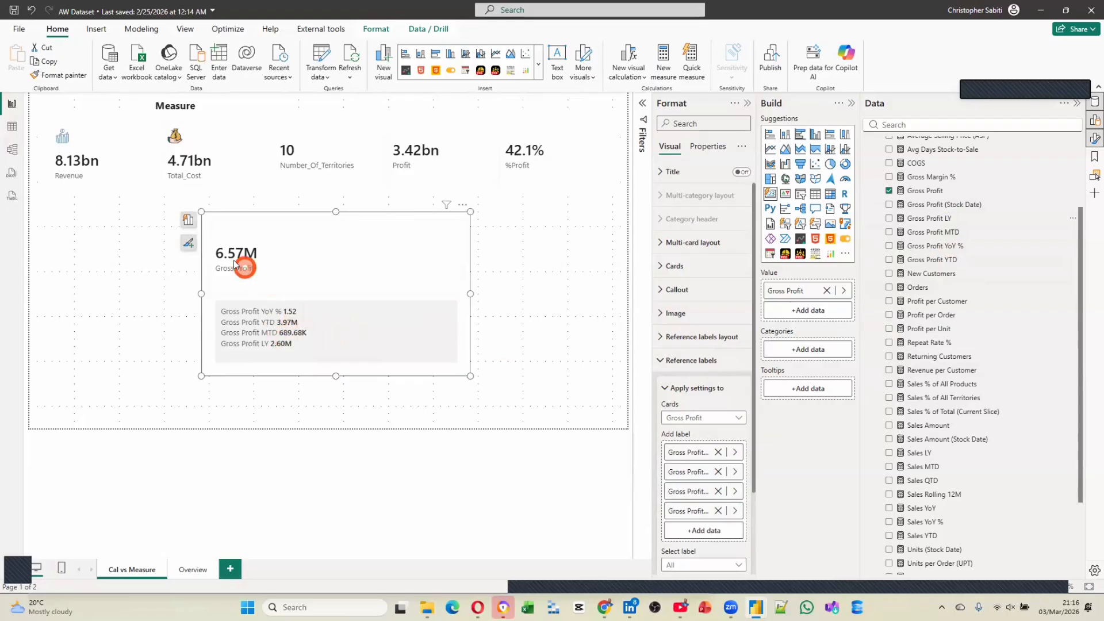
# Step: Insert a slicer beside the Gross Profit card and look through the _Measure table's fields, expanding the 03. Performance folder
pyautogui.click(570, 236)
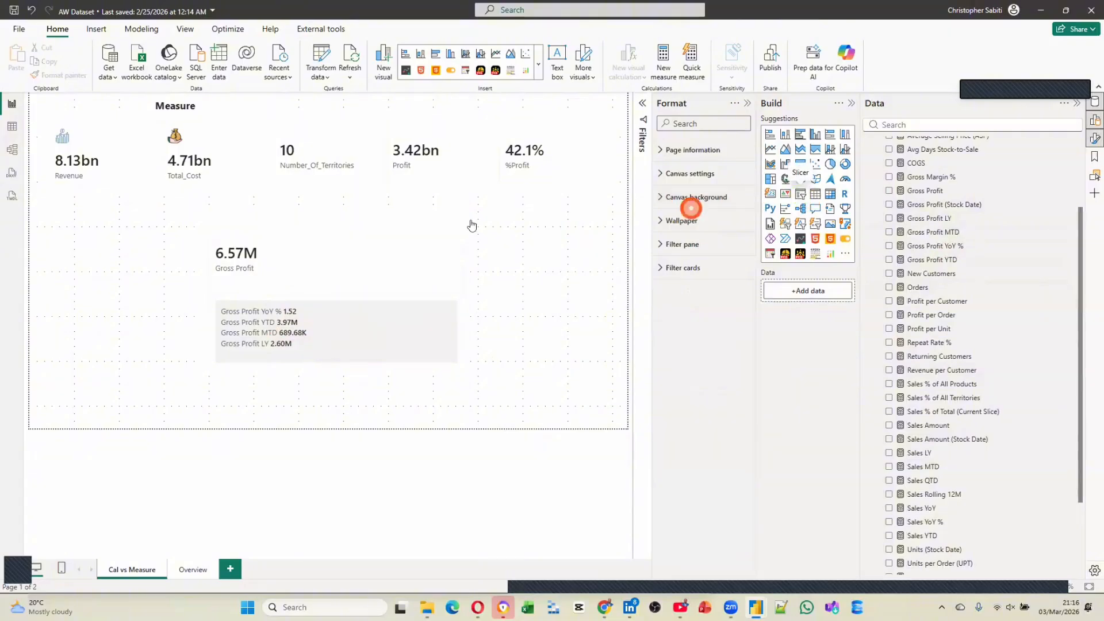
pyautogui.click(800, 193)
pyautogui.moveTo(148, 232); pyautogui.dragTo(574, 234)
pyautogui.scroll(4, 914, 217)
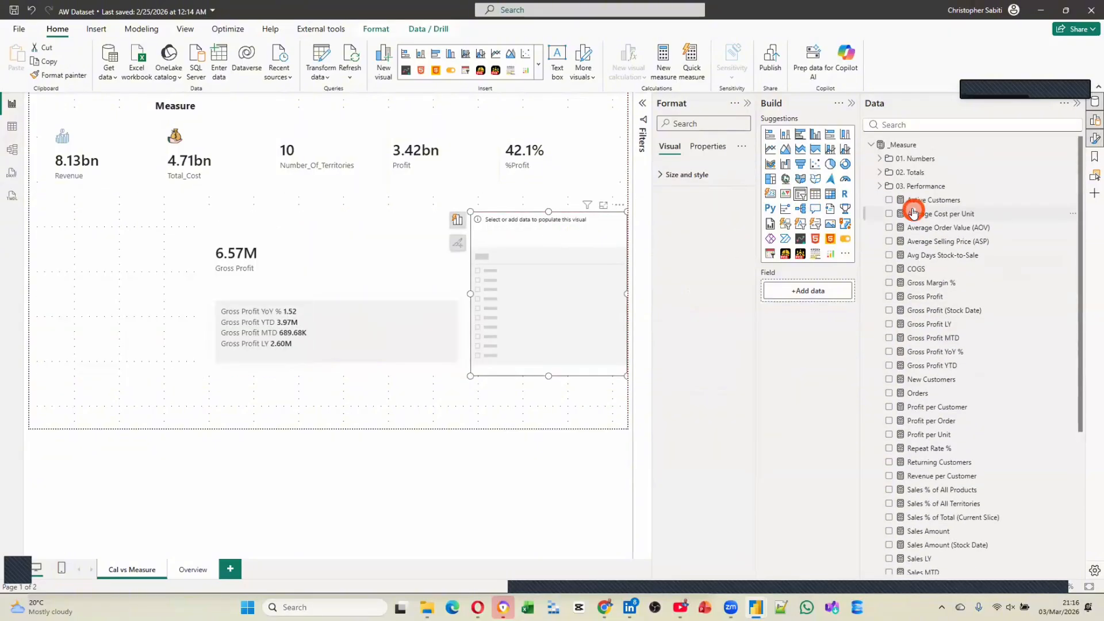
pyautogui.click(879, 185)
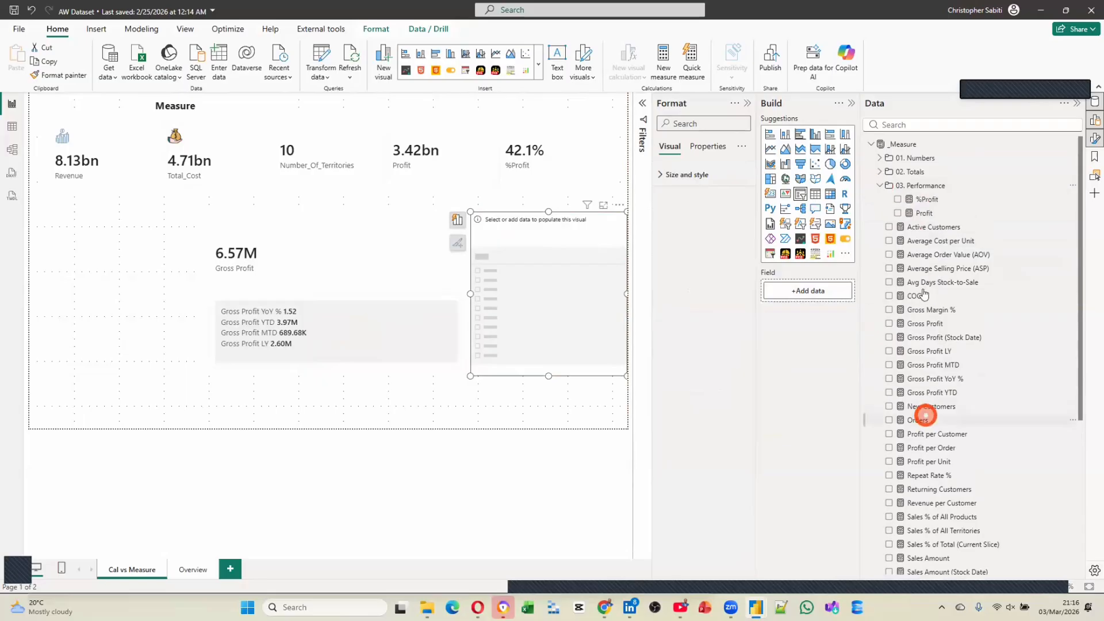
pyautogui.scroll(-4, 920, 382)
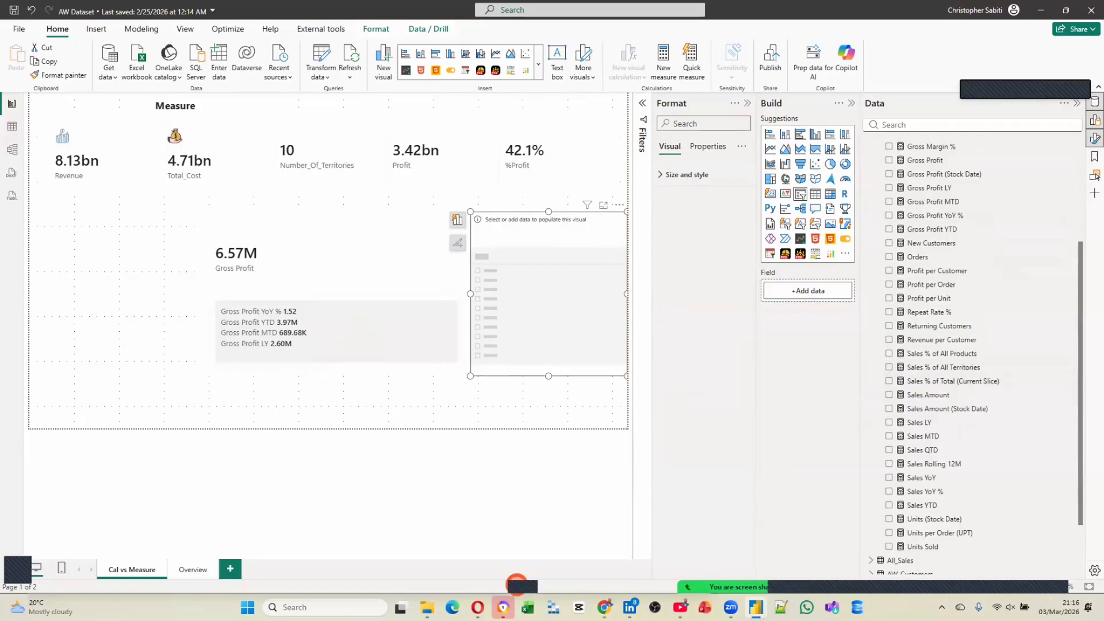
# Step: Switch to ChatGPT in the browser and copy the share link of the PowerBI Report KPIs chat
pyautogui.click(479, 609)
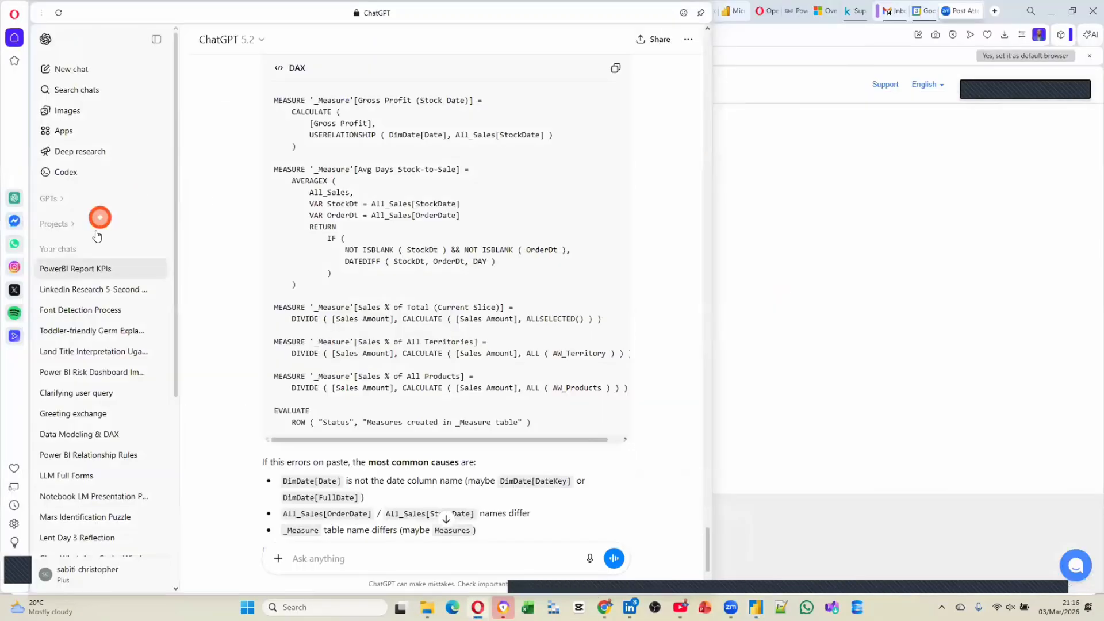
pyautogui.click(661, 42)
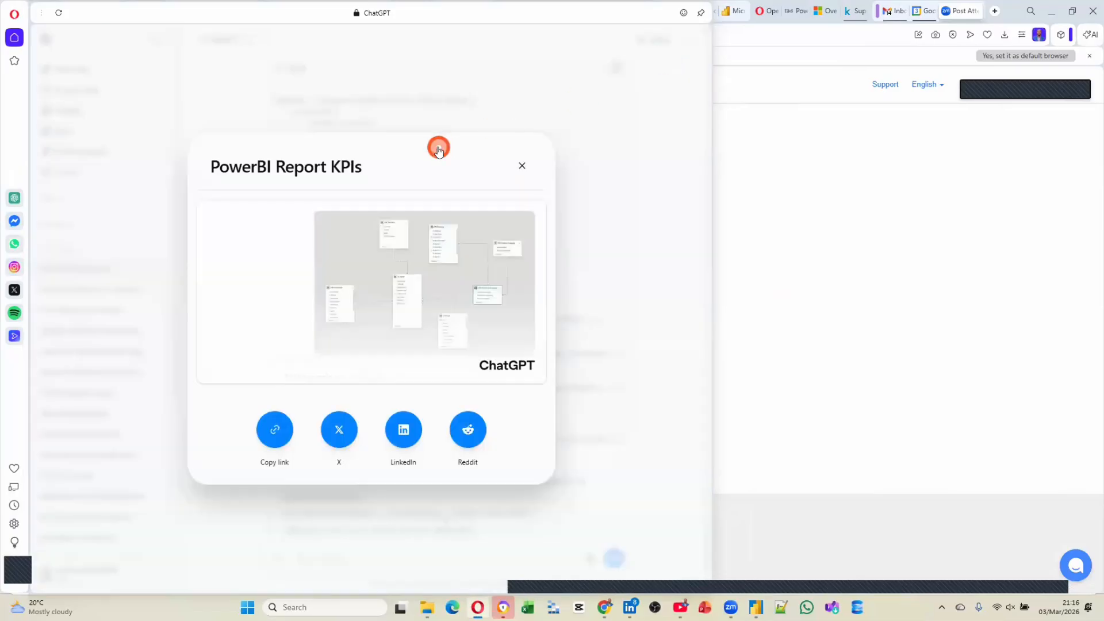
pyautogui.click(276, 435)
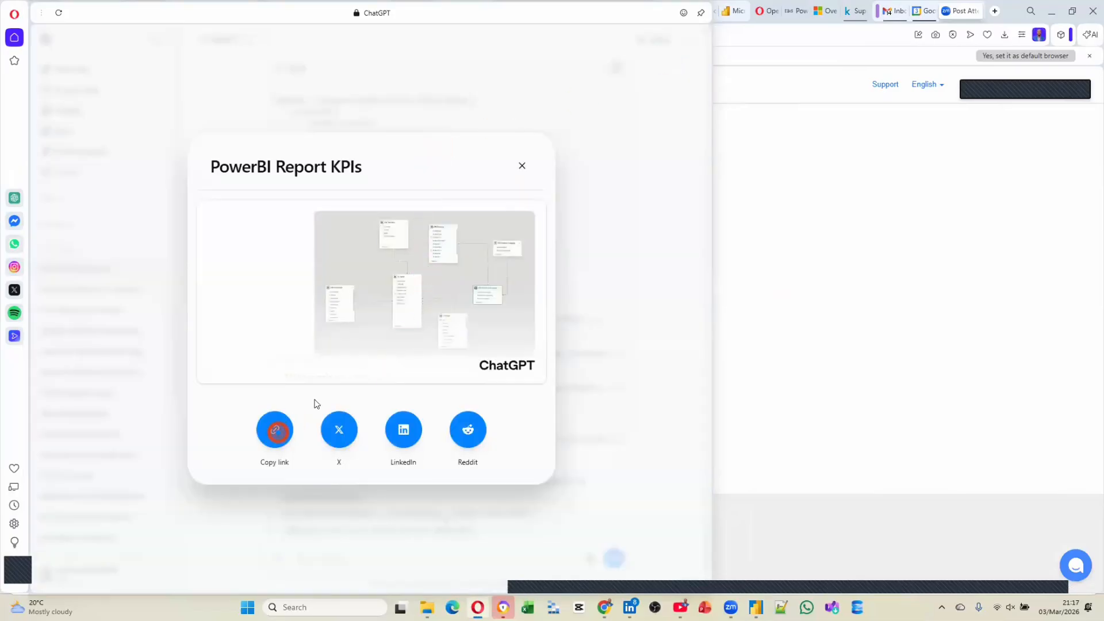
pyautogui.click(522, 165)
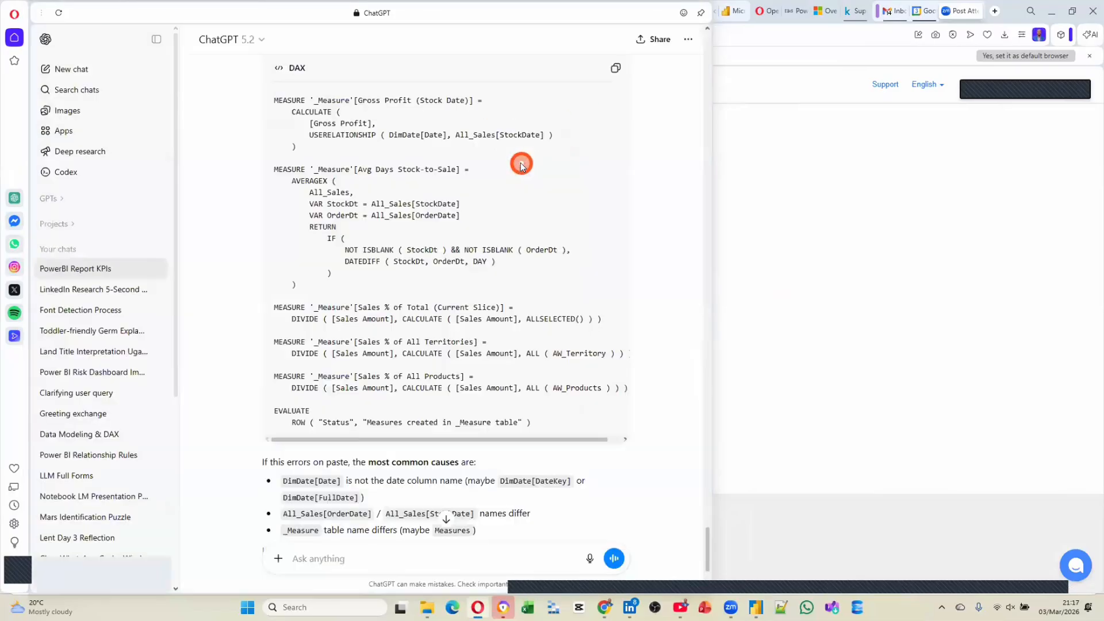
pyautogui.click(522, 164)
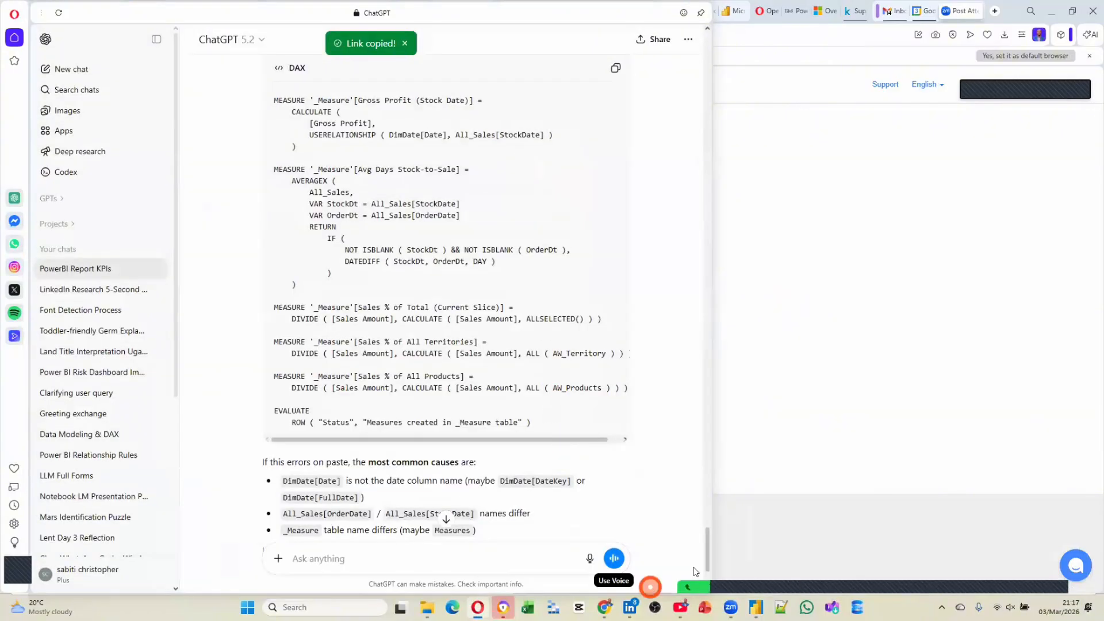
# Step: Paste the copied ChatGPT link into the Zoom meeting chat and close the chat window
pyautogui.click(473, 384)
pyautogui.hotkey('ctrl', 'v')
pyautogui.click(637, 418)
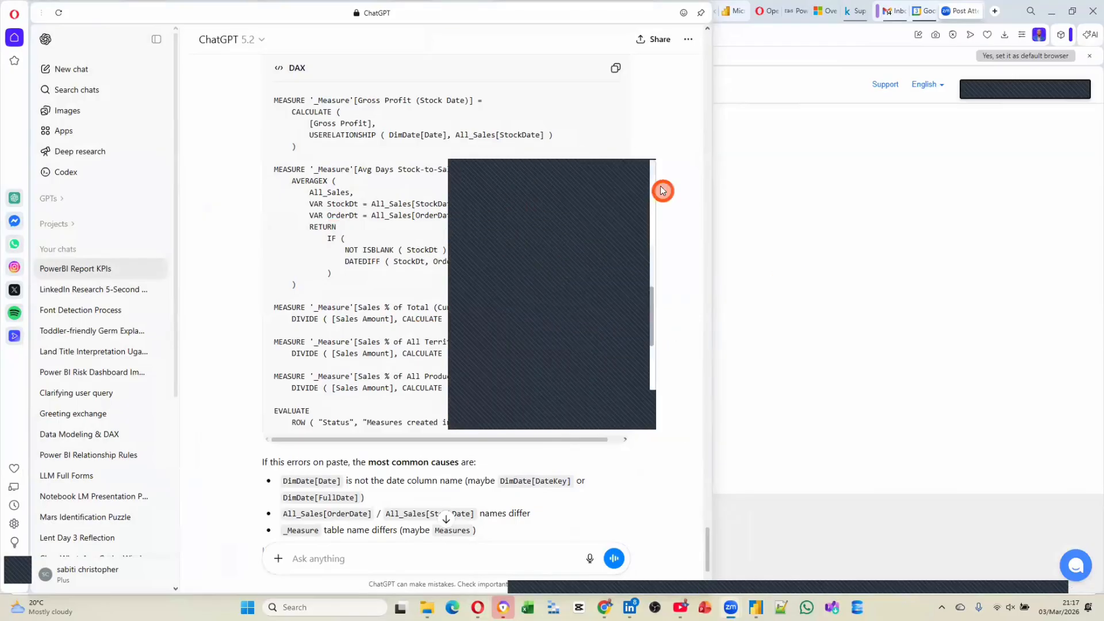
pyautogui.click(644, 170)
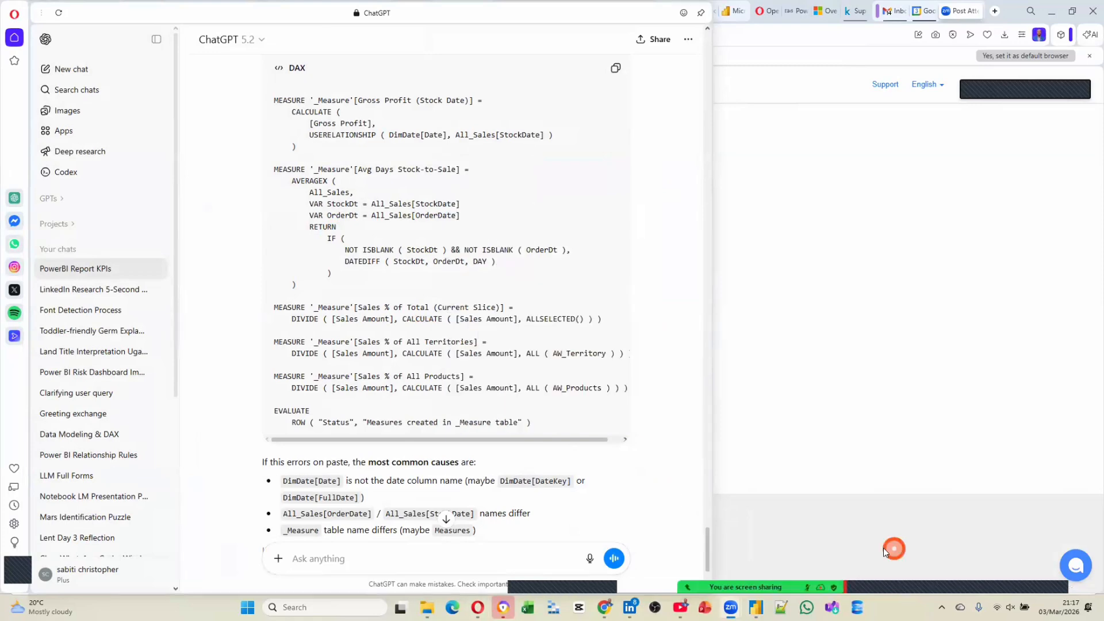
# Step: Switch to Power BI, fill the empty slicer with MonthName from the DimDate table and extend it to the page's lower edge to fit all months
pyautogui.hotkey('alt', 'Tab')
pyautogui.scroll(-3, 914, 299)
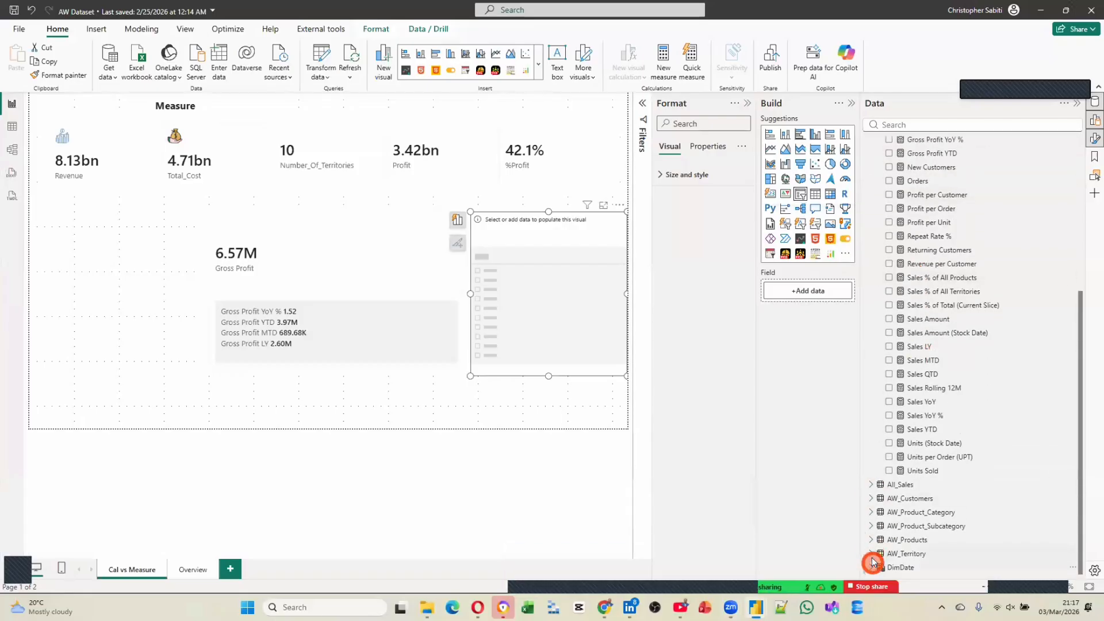
pyautogui.click(872, 568)
pyautogui.scroll(-10, 923, 506)
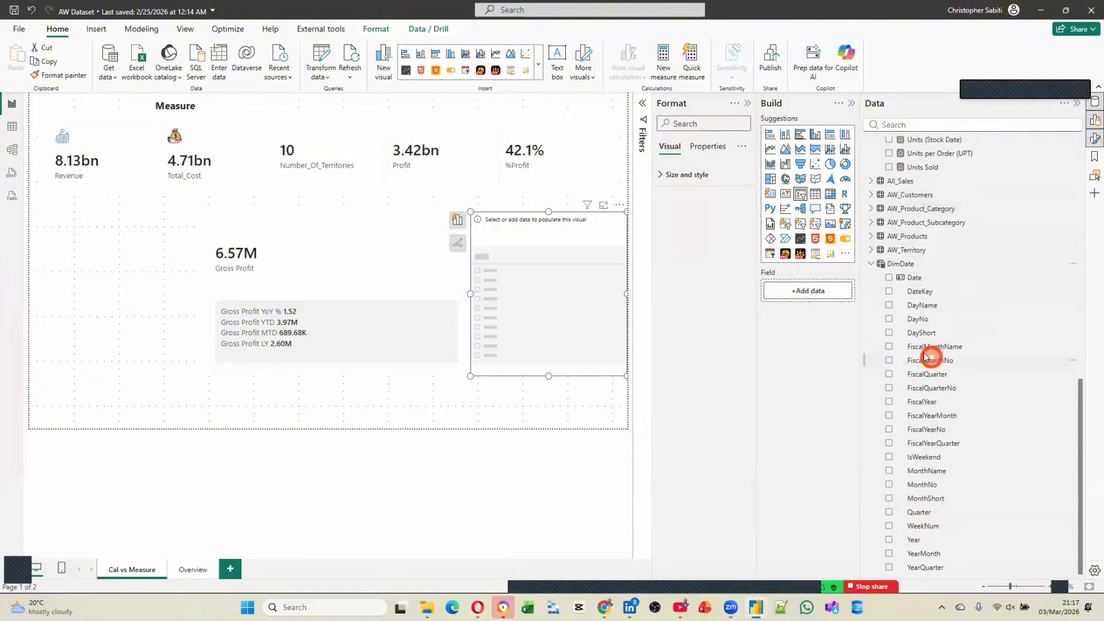
pyautogui.moveTo(909, 471); pyautogui.dragTo(794, 292)
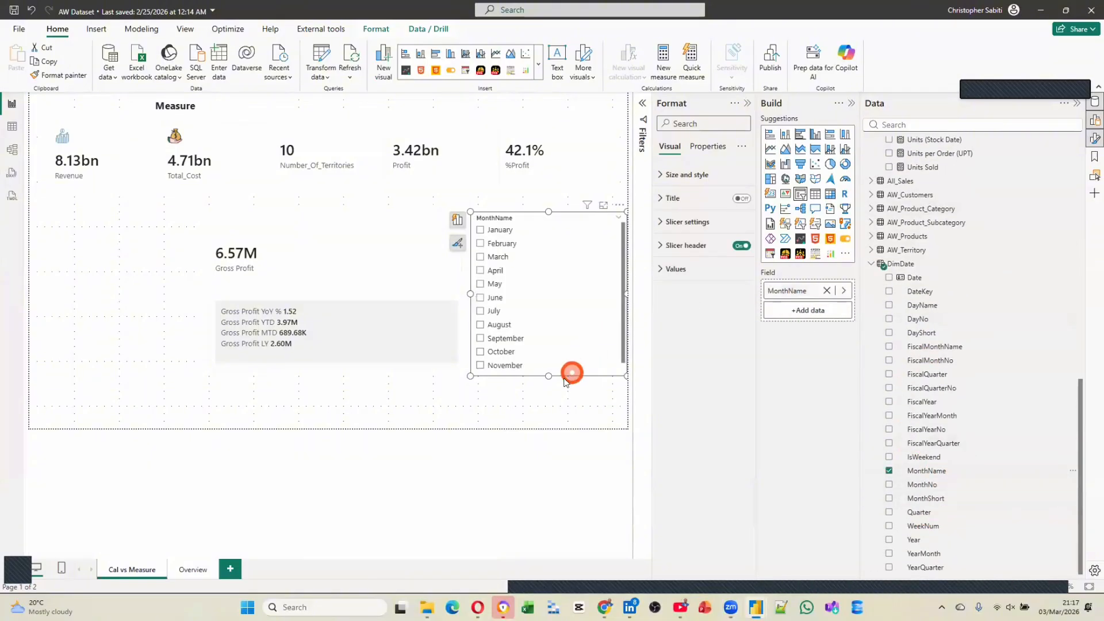
pyautogui.moveTo(554, 386); pyautogui.dragTo(556, 428)
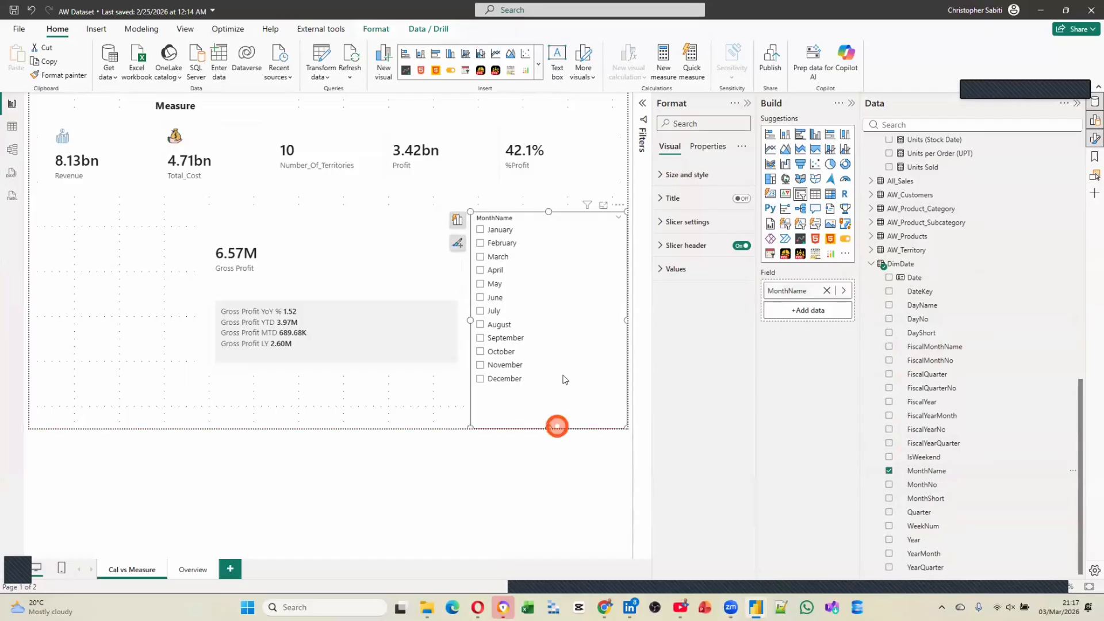
# Step: Filter the page to February with the month slicer and review the Gross Profit card with its YoY %, YTD, MTD and LY labels
pyautogui.click(498, 247)
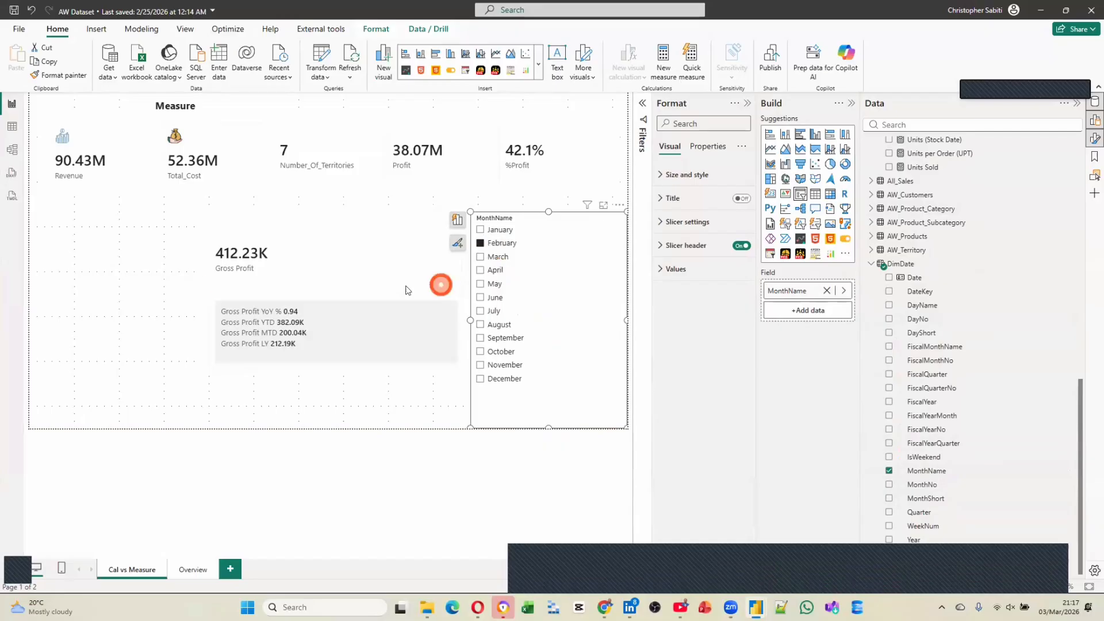
pyautogui.click(256, 277)
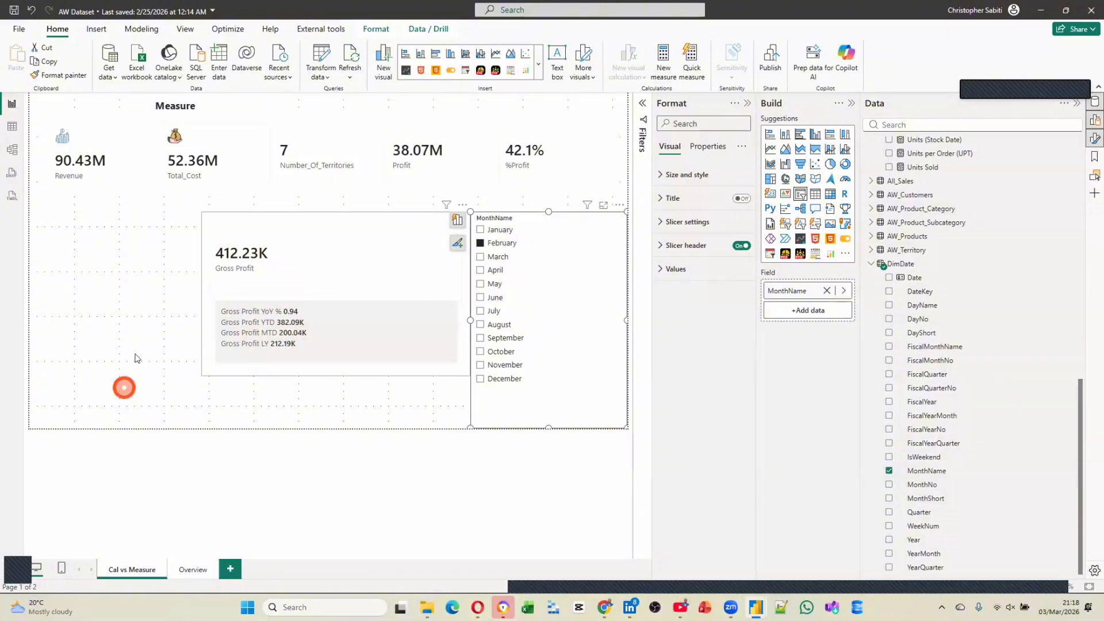
pyautogui.click(481, 243)
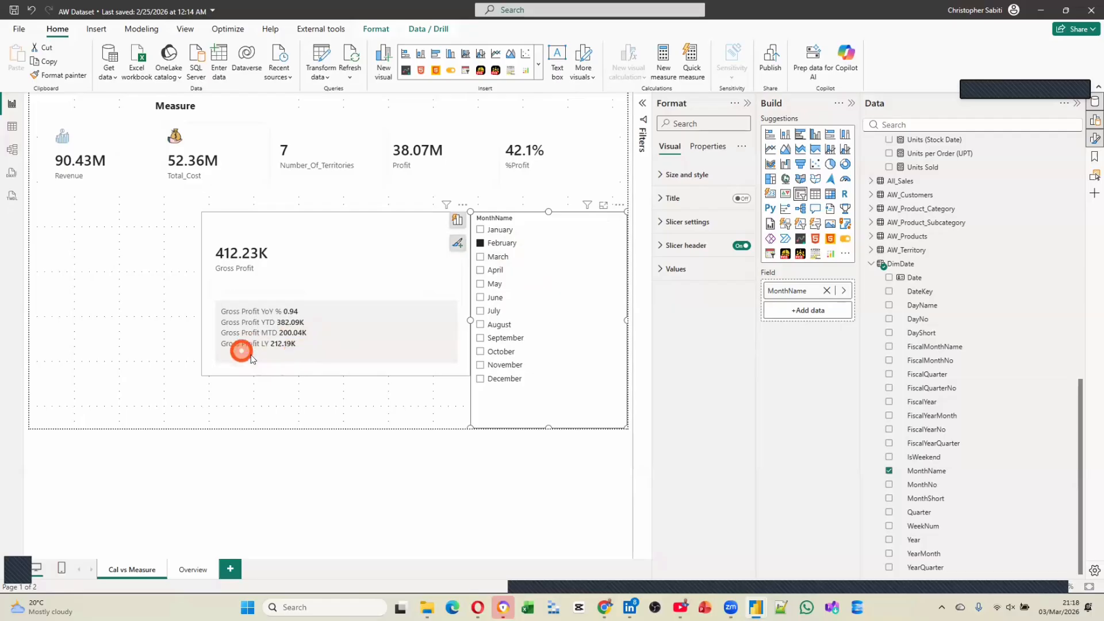
pyautogui.click(458, 430)
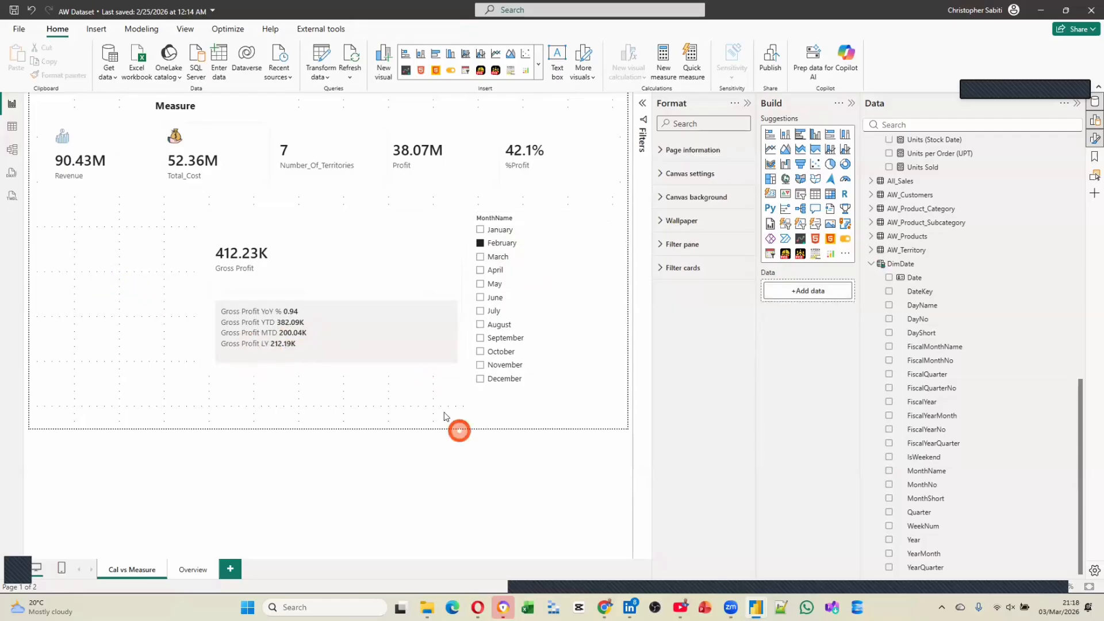
pyautogui.click(303, 346)
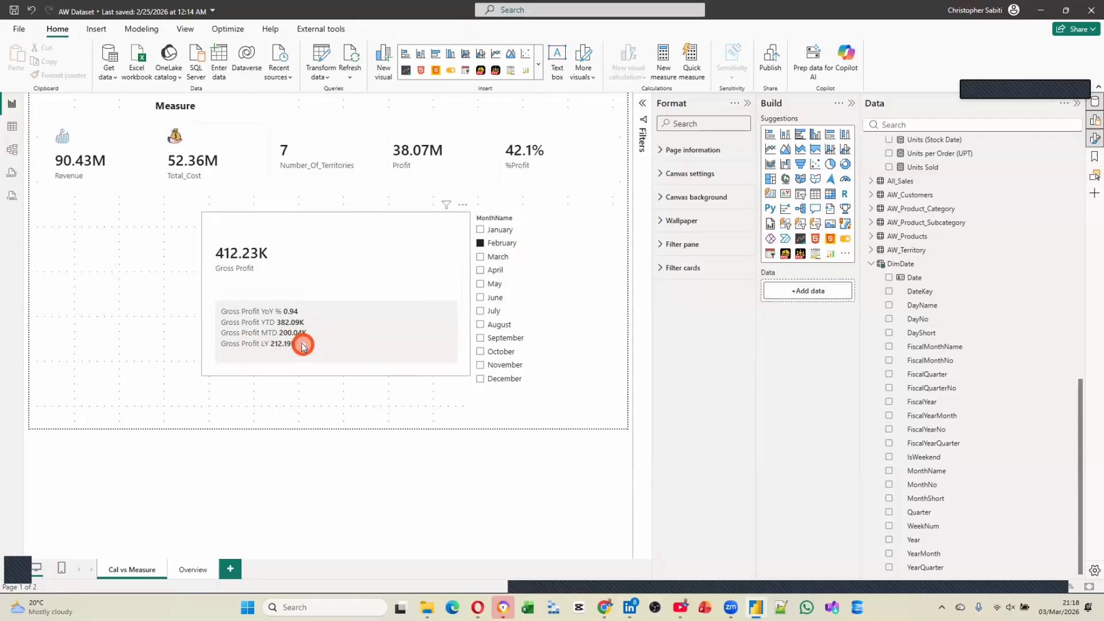